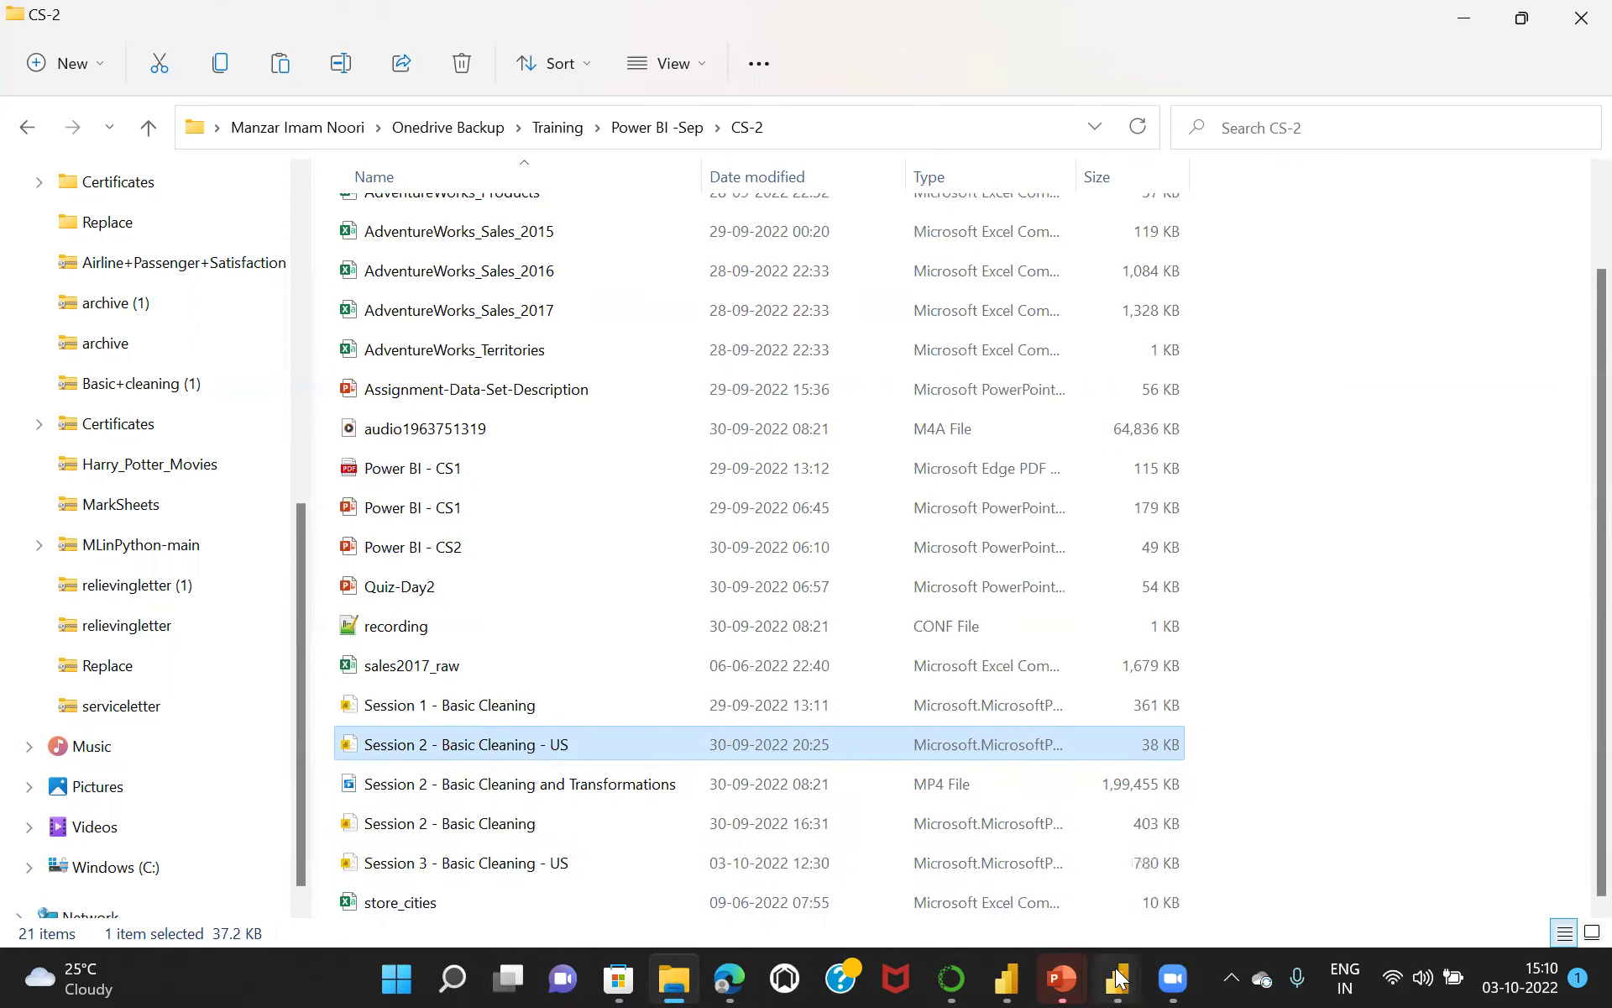
Switch to the Session 2 - Basic Cleaning - US report, open Power Query Editor, and look across the store_cities columns.
mouse_move(1117, 974)
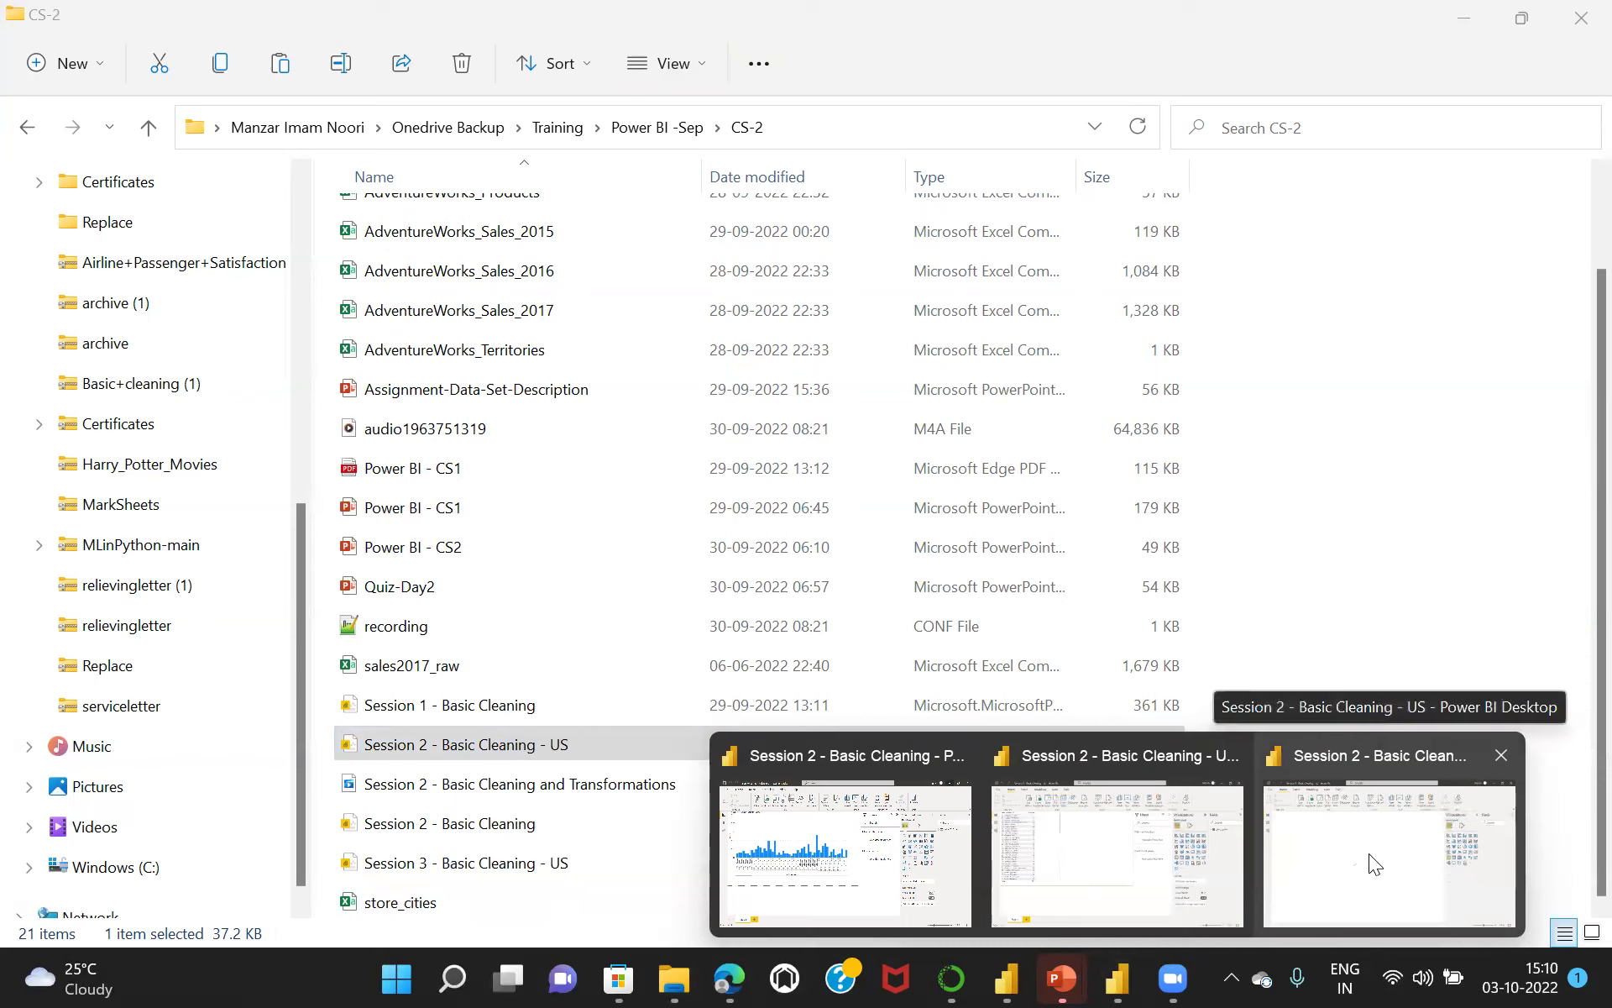
left_click(1369, 853)
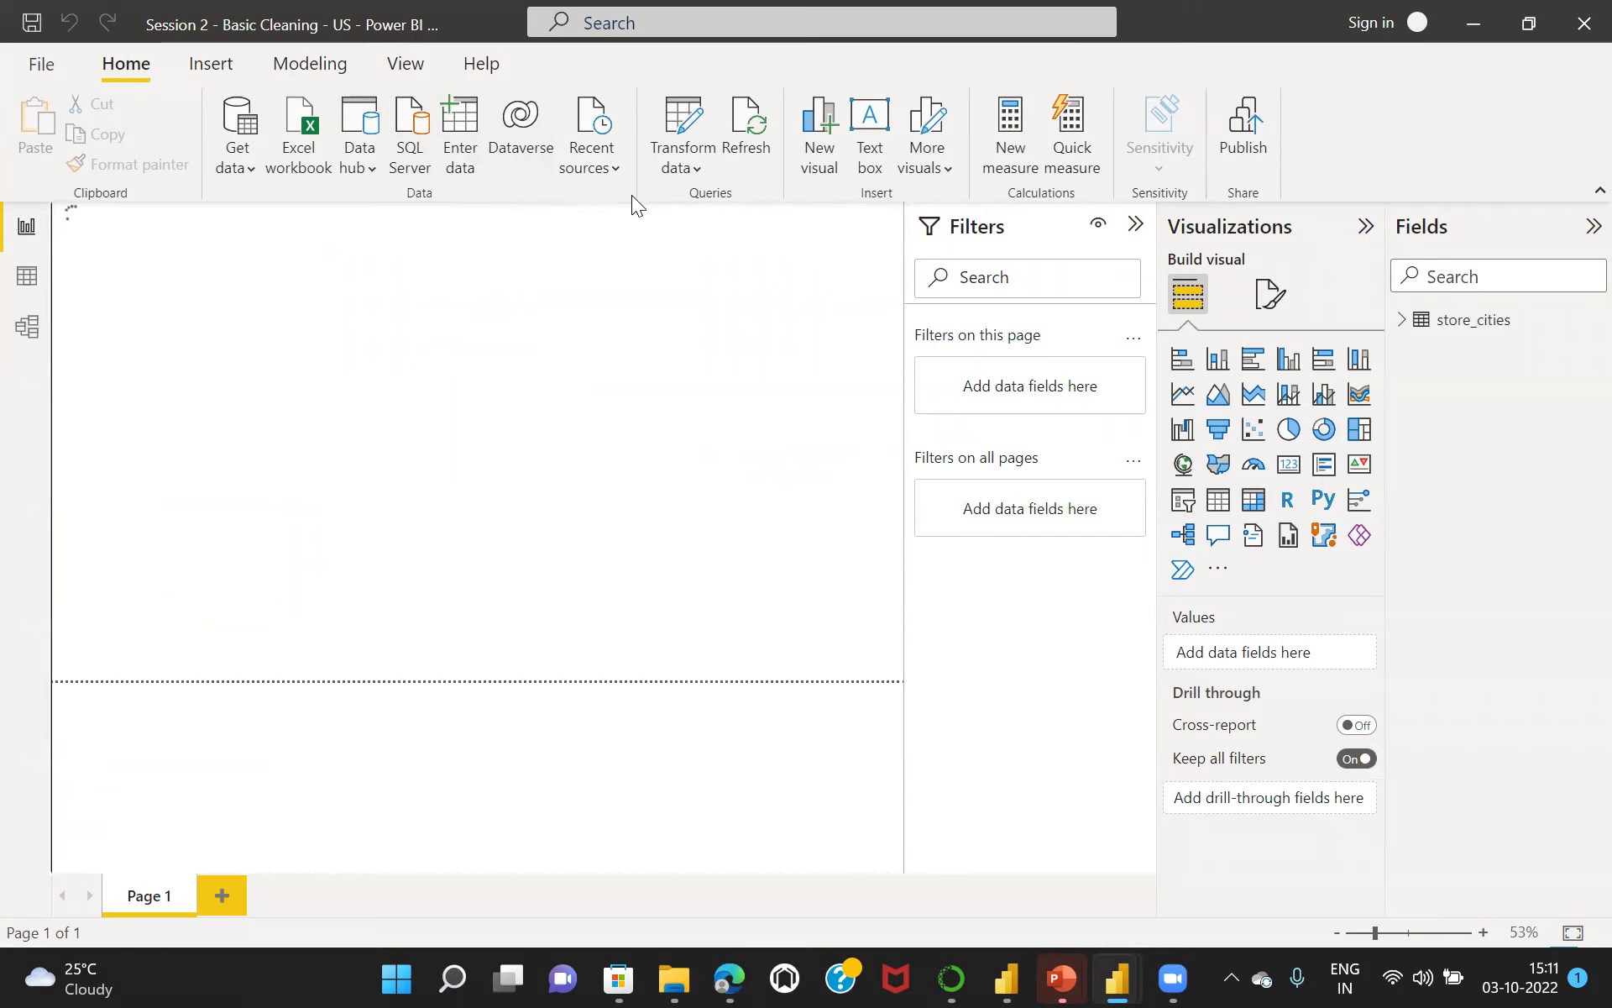
left_click(673, 123)
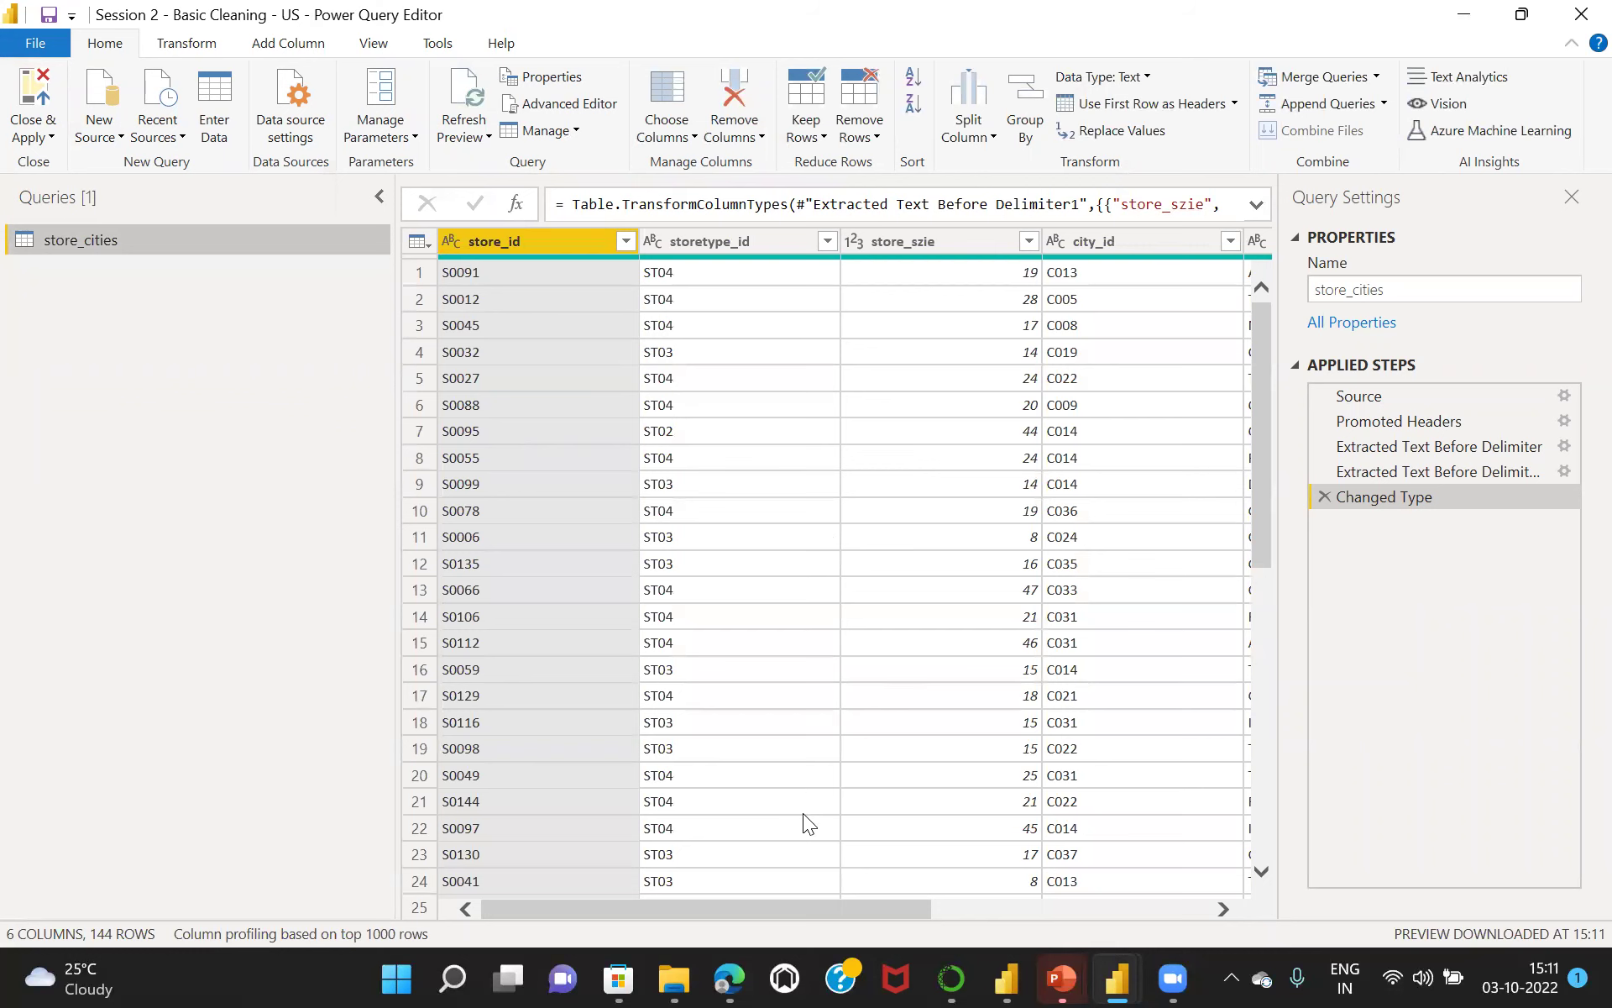
left_click_drag(882, 904, 888, 905)
scroll(888, 905, "right", 3)
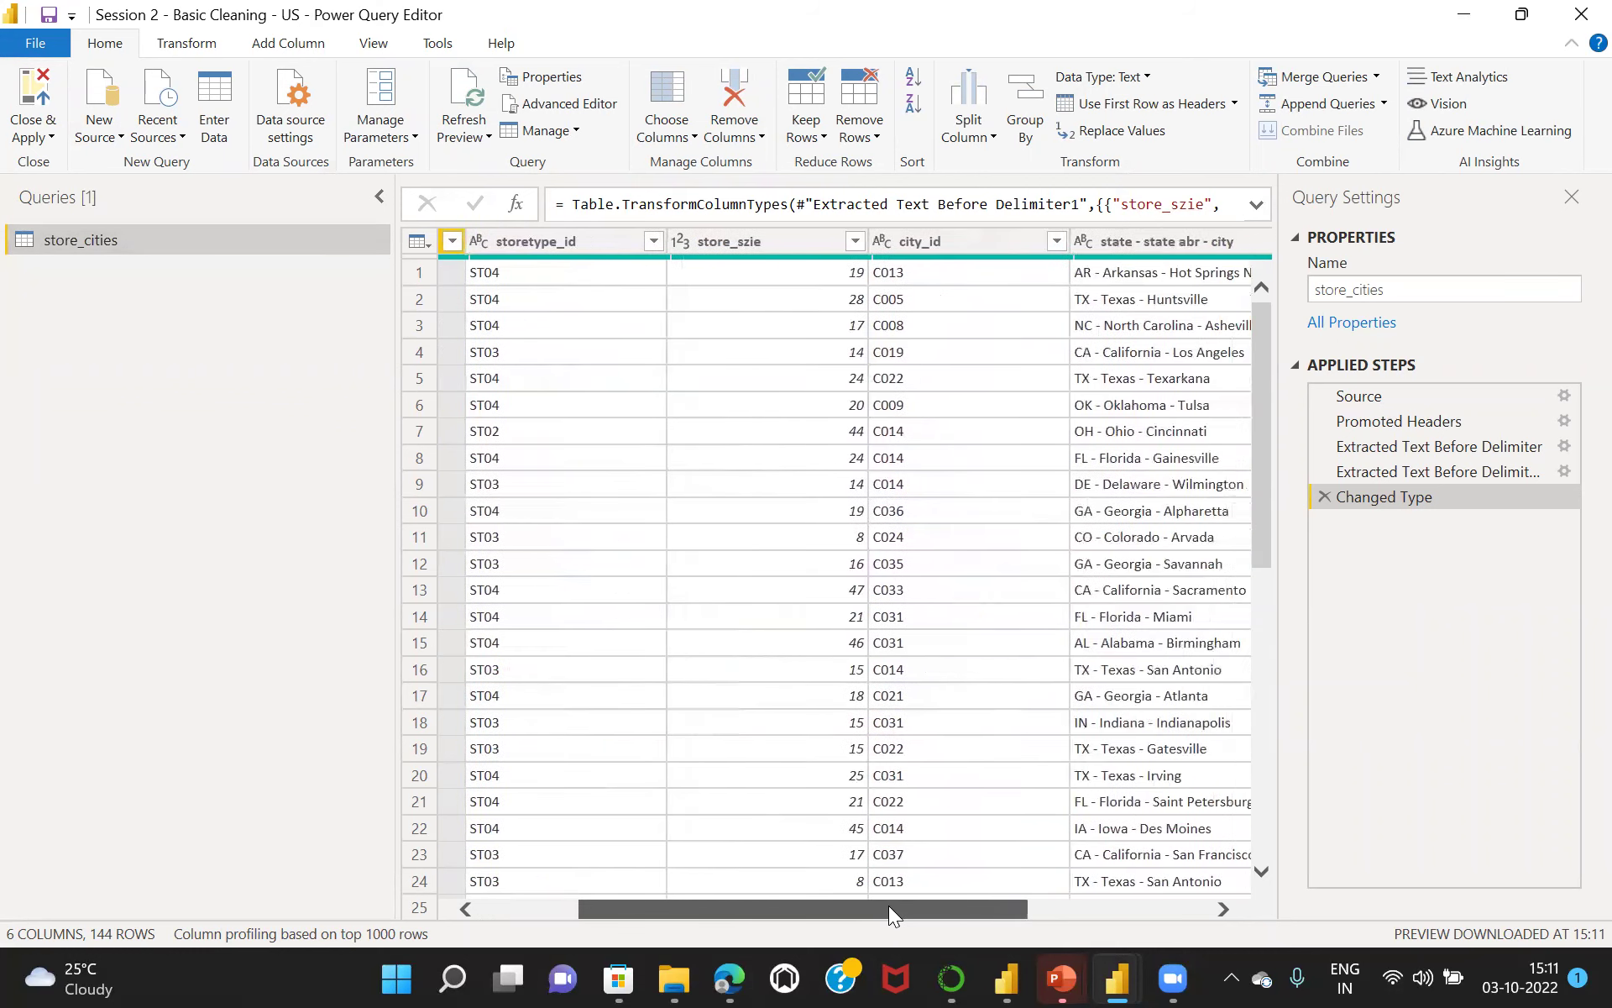
scroll(889, 905, "left", 4)
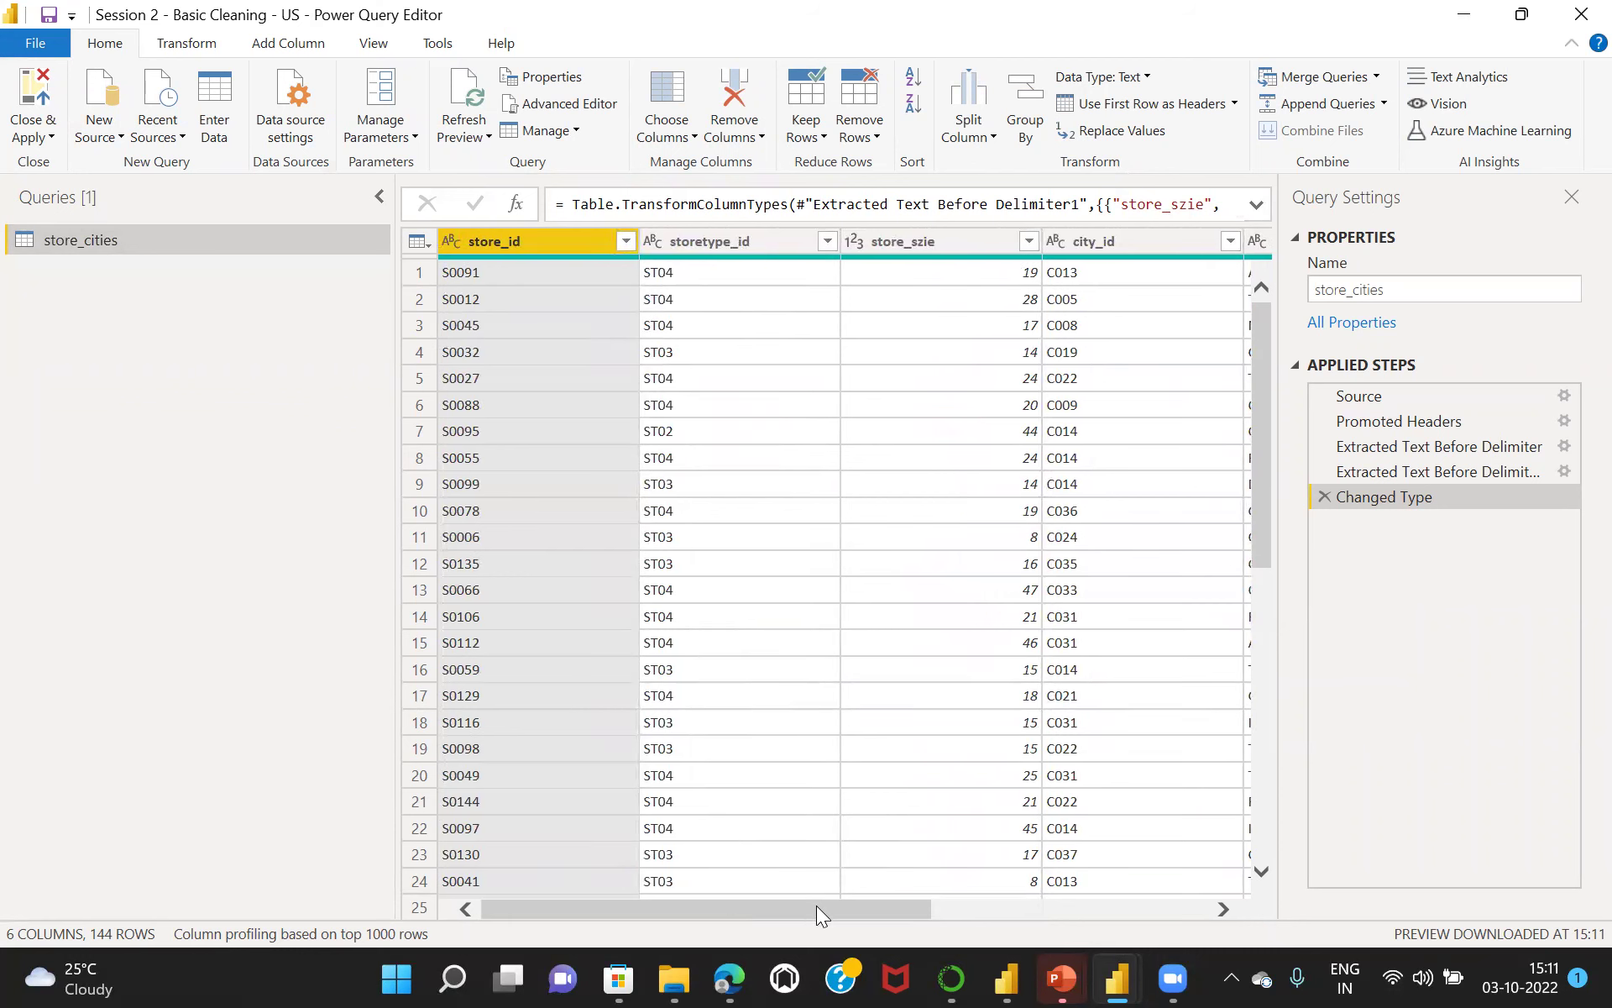
scroll(816, 905, "right", 3)
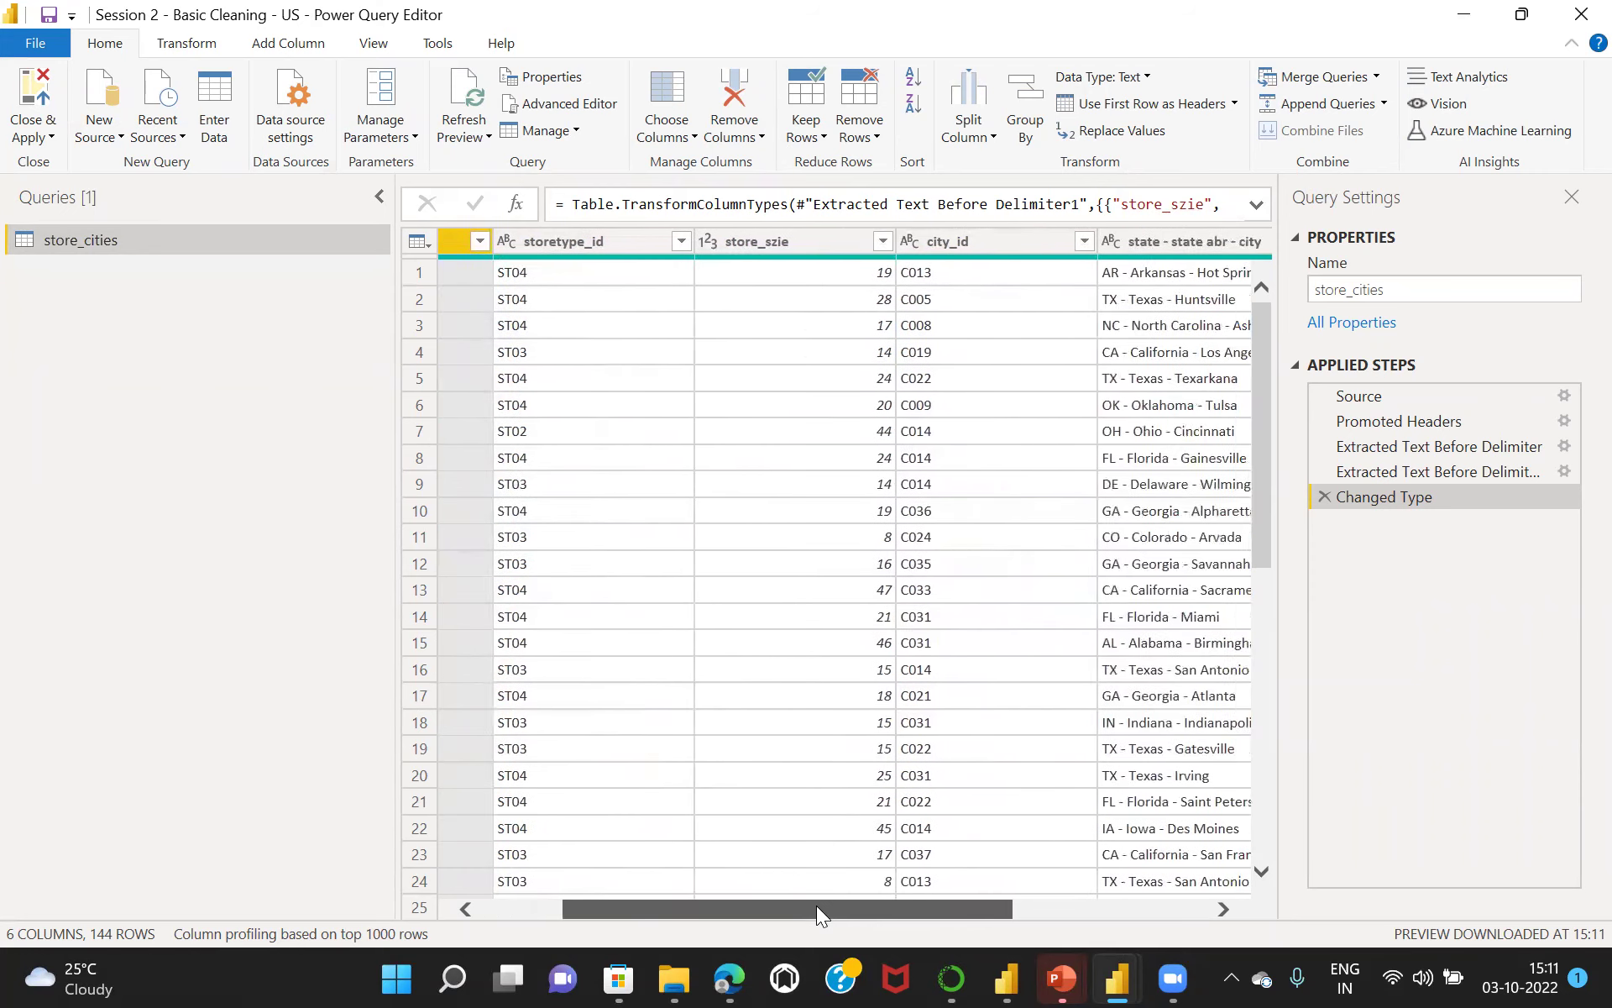
scroll(816, 905, "right", 6)
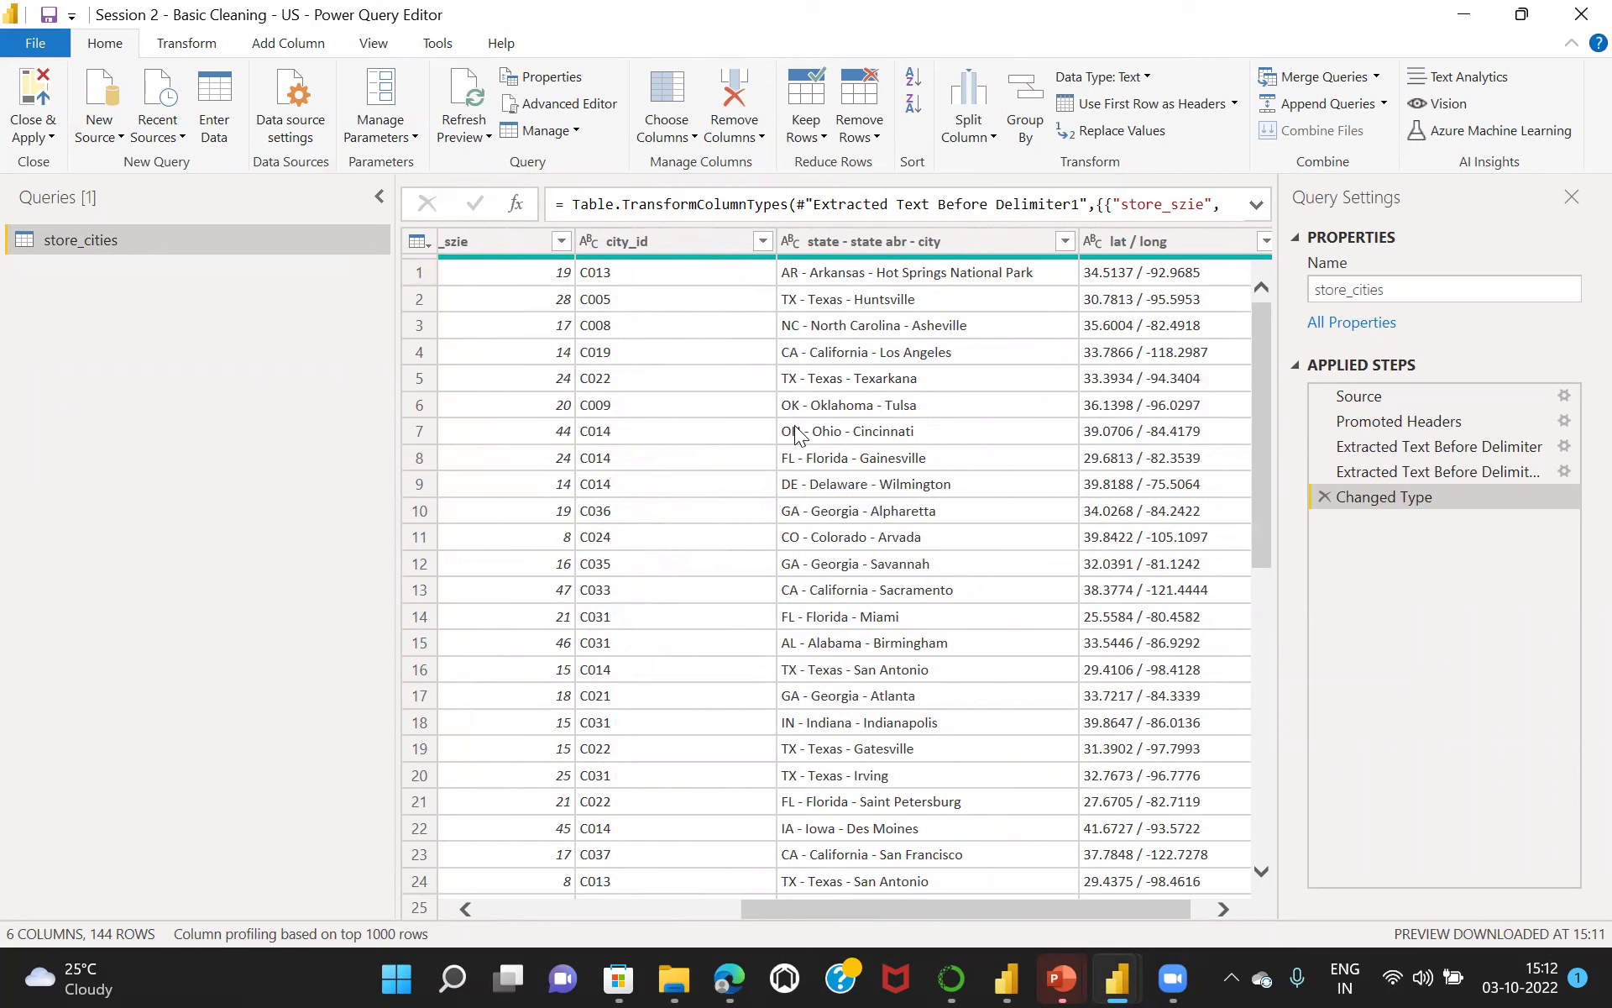
Extract the first 2 characters of the currently selected store_id column.
left_click(174, 50)
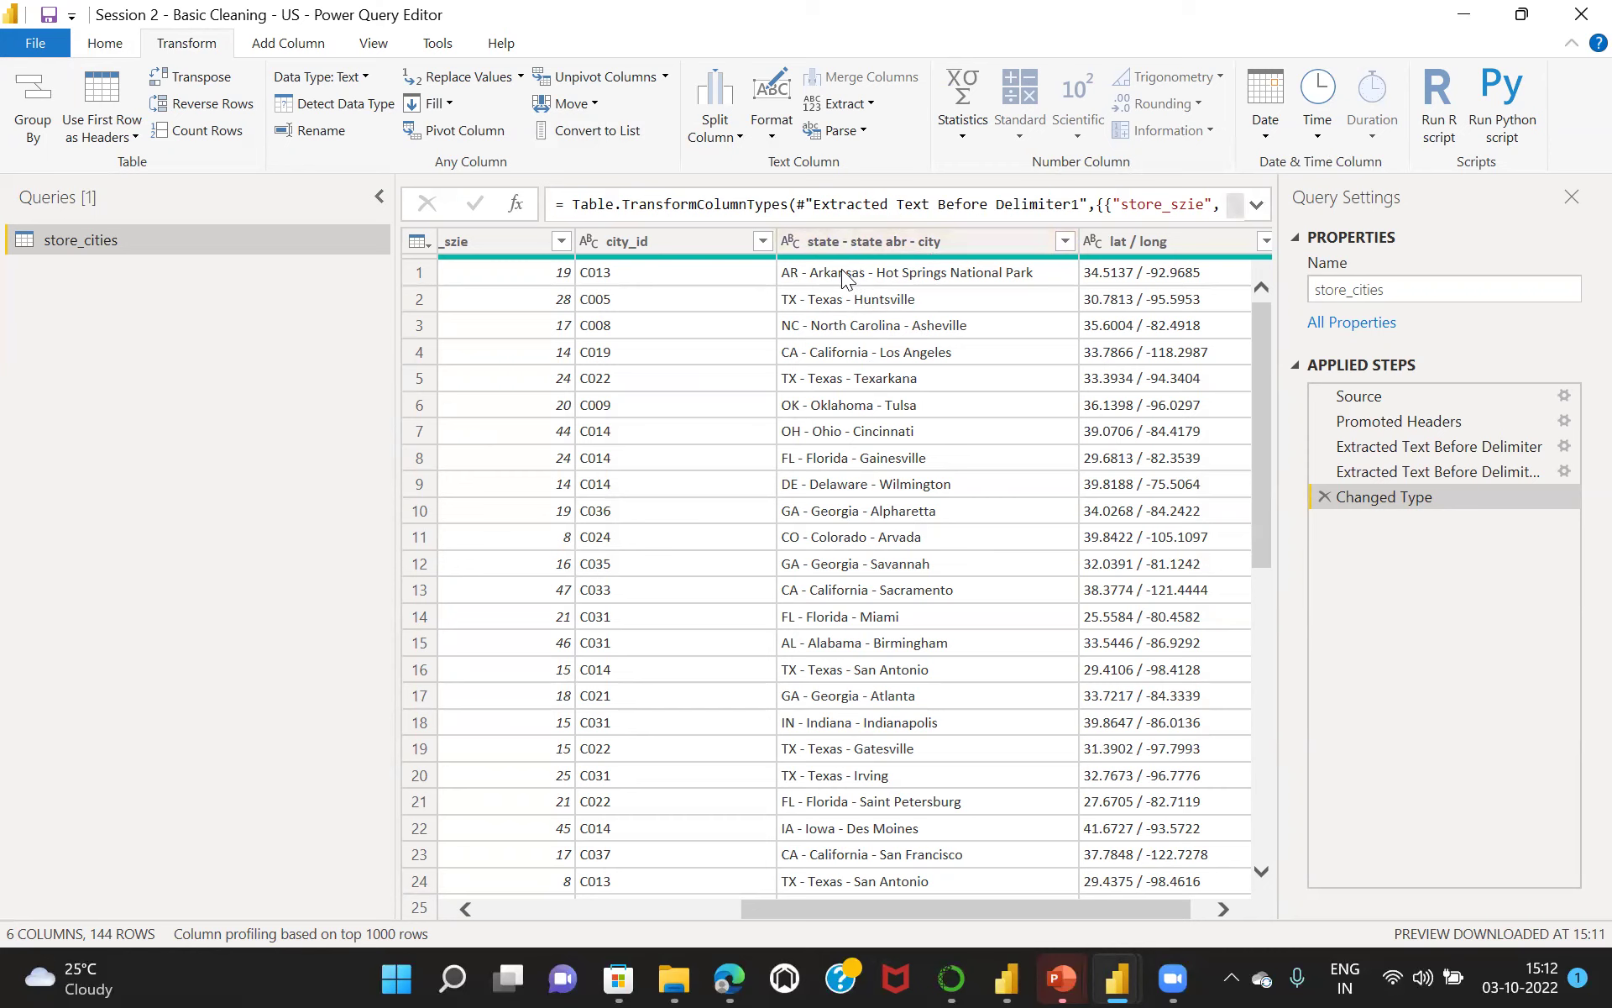
left_click(872, 104)
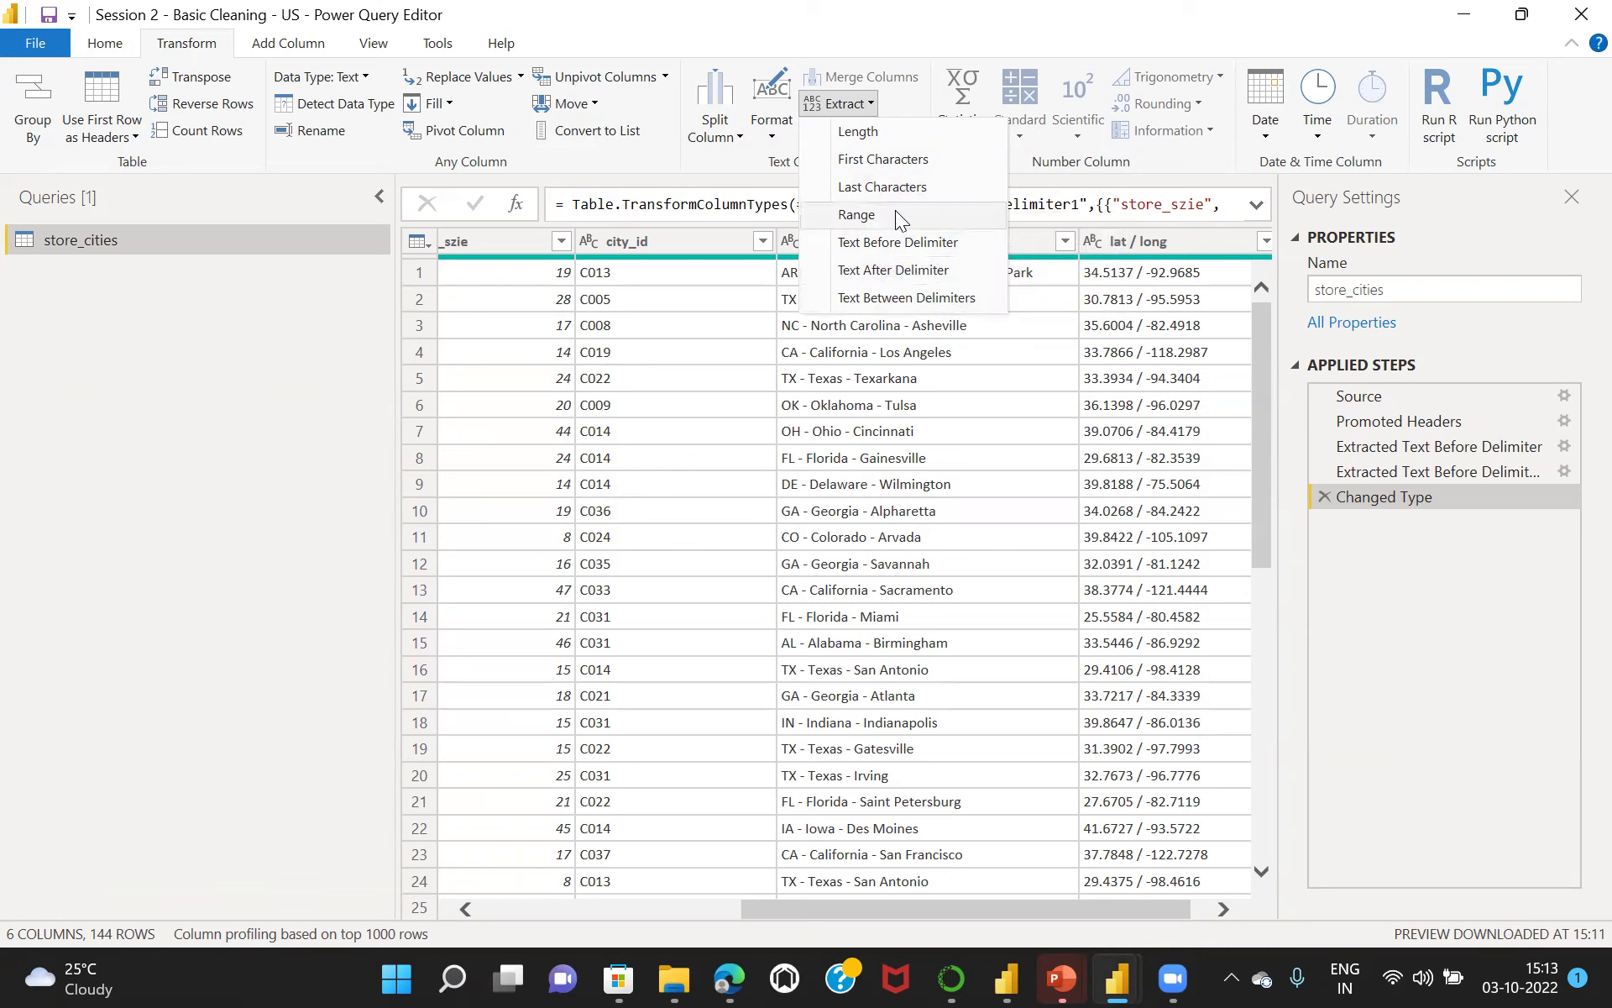
left_click(873, 161)
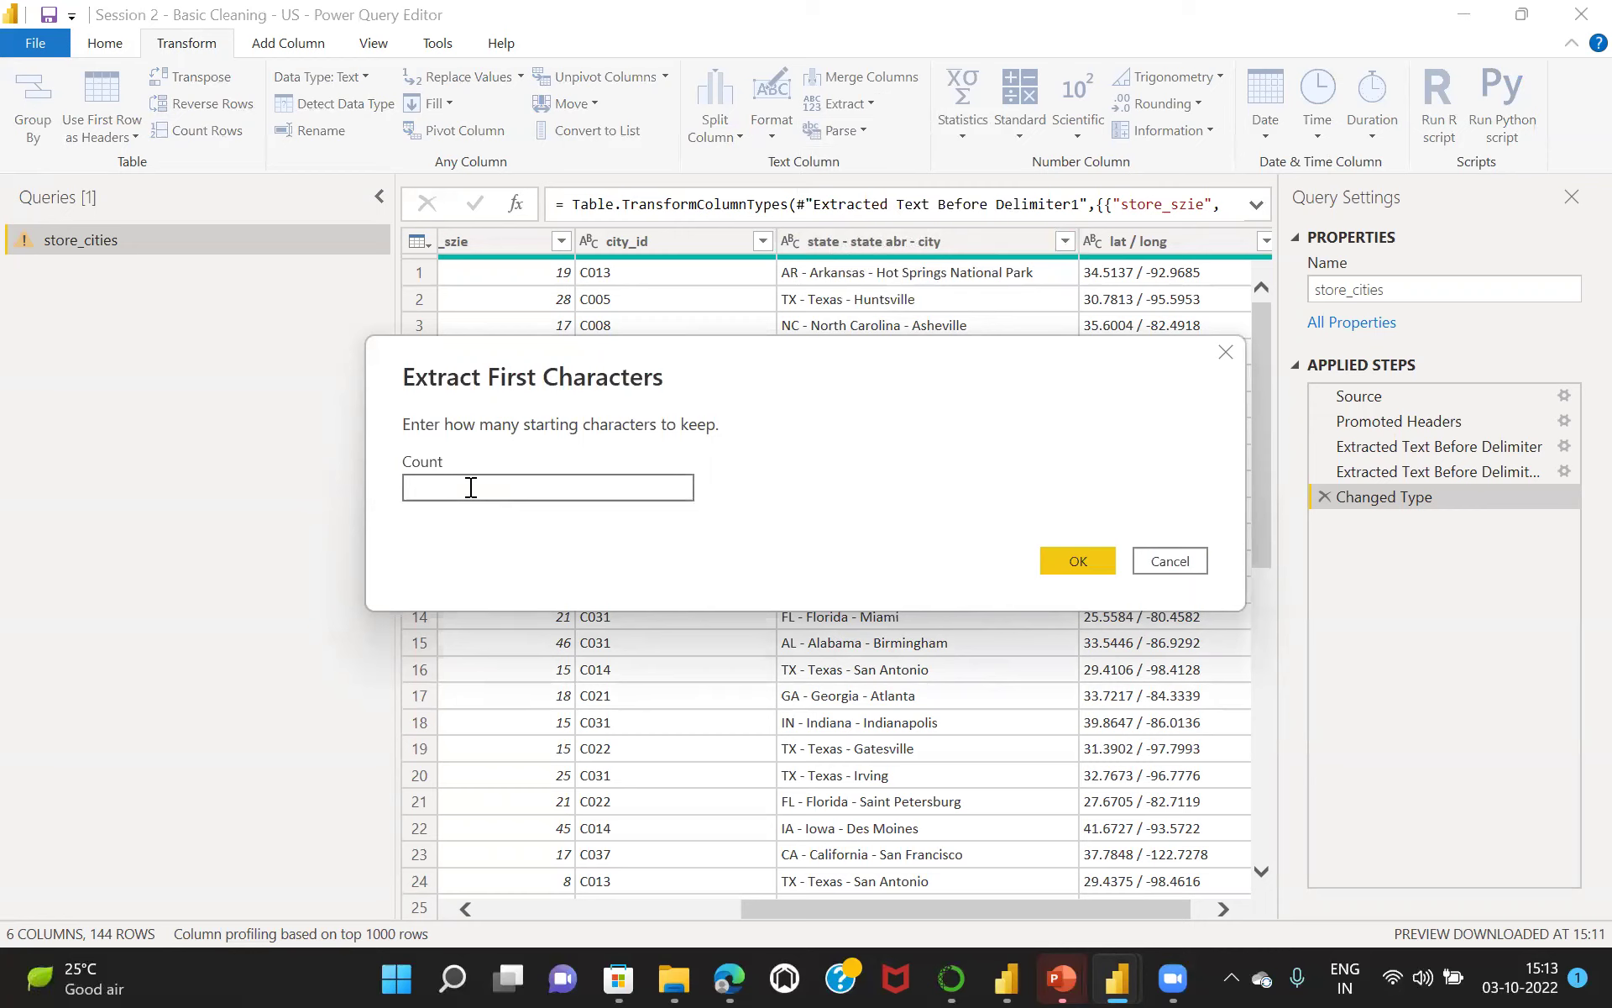
type("2")
left_click(1080, 564)
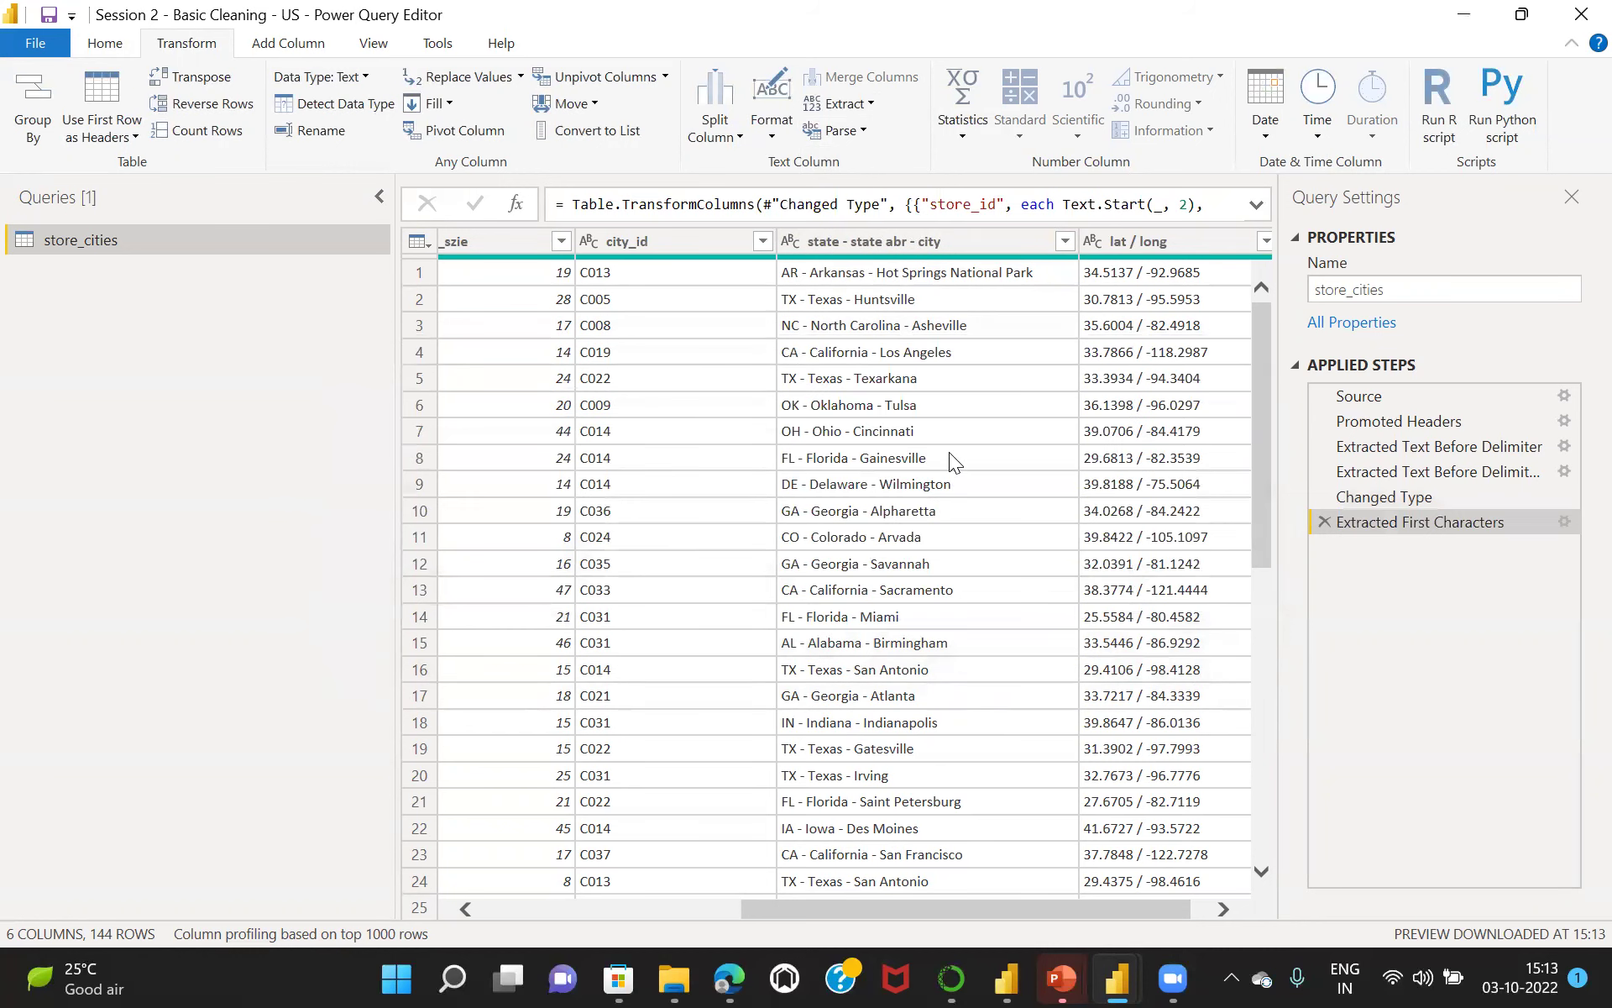
Extract the first 2 characters of the state - state abr - city column, and remove both first-character extractions from the applied steps.
left_click(951, 241)
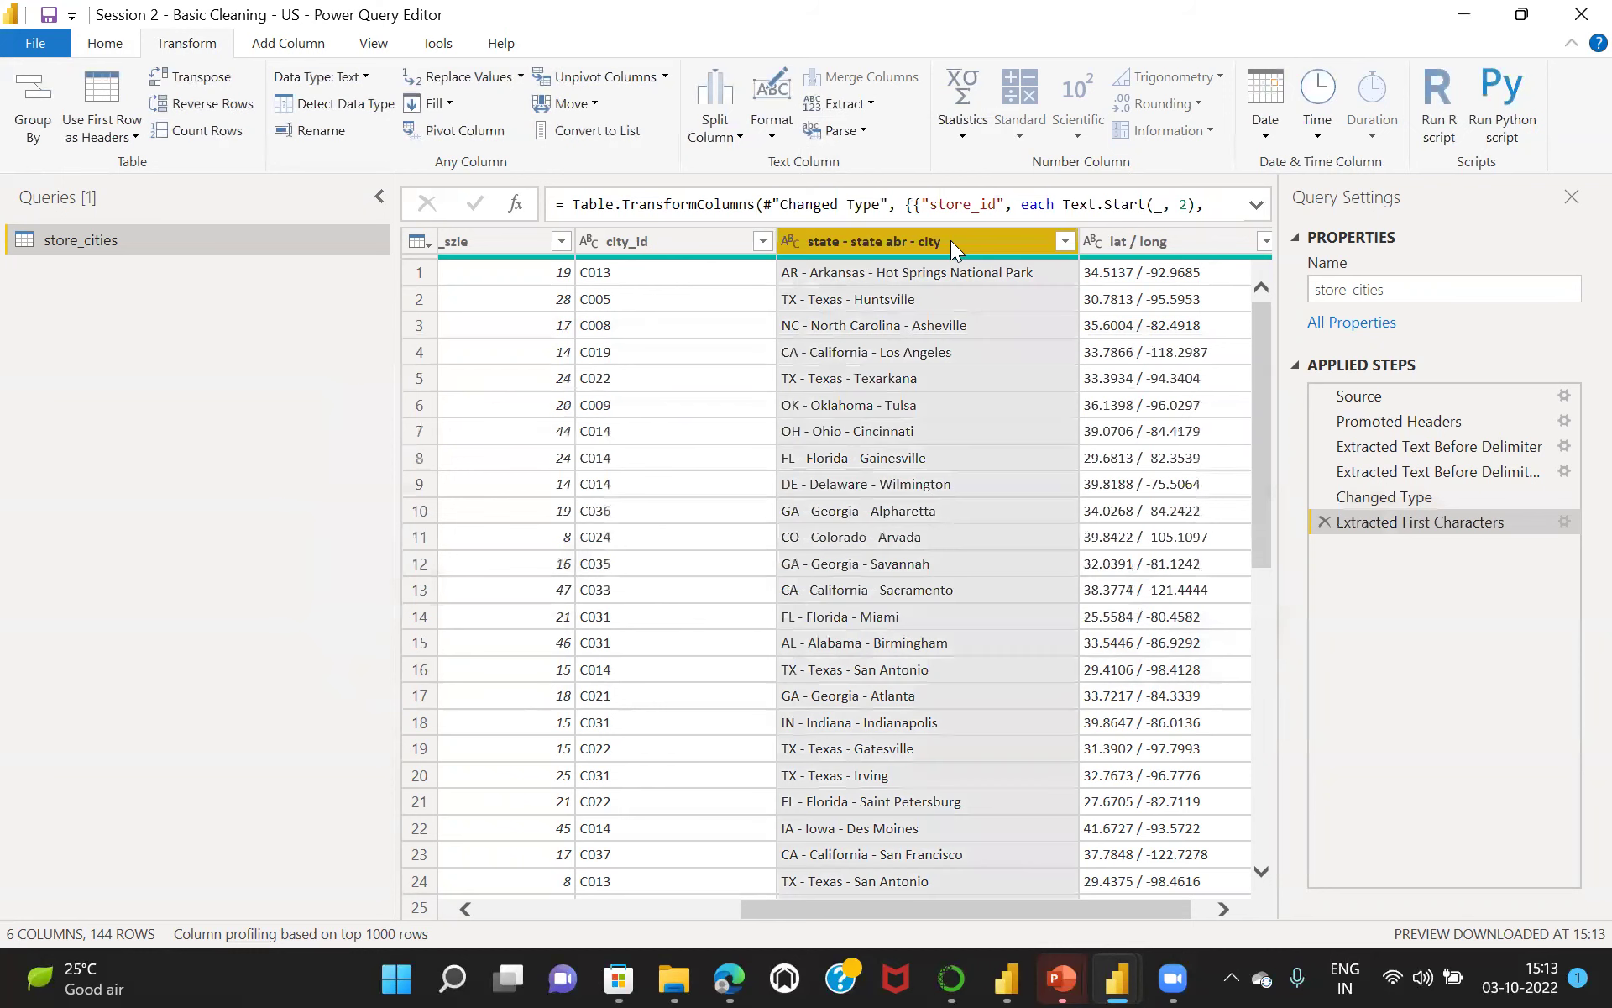
left_click(870, 104)
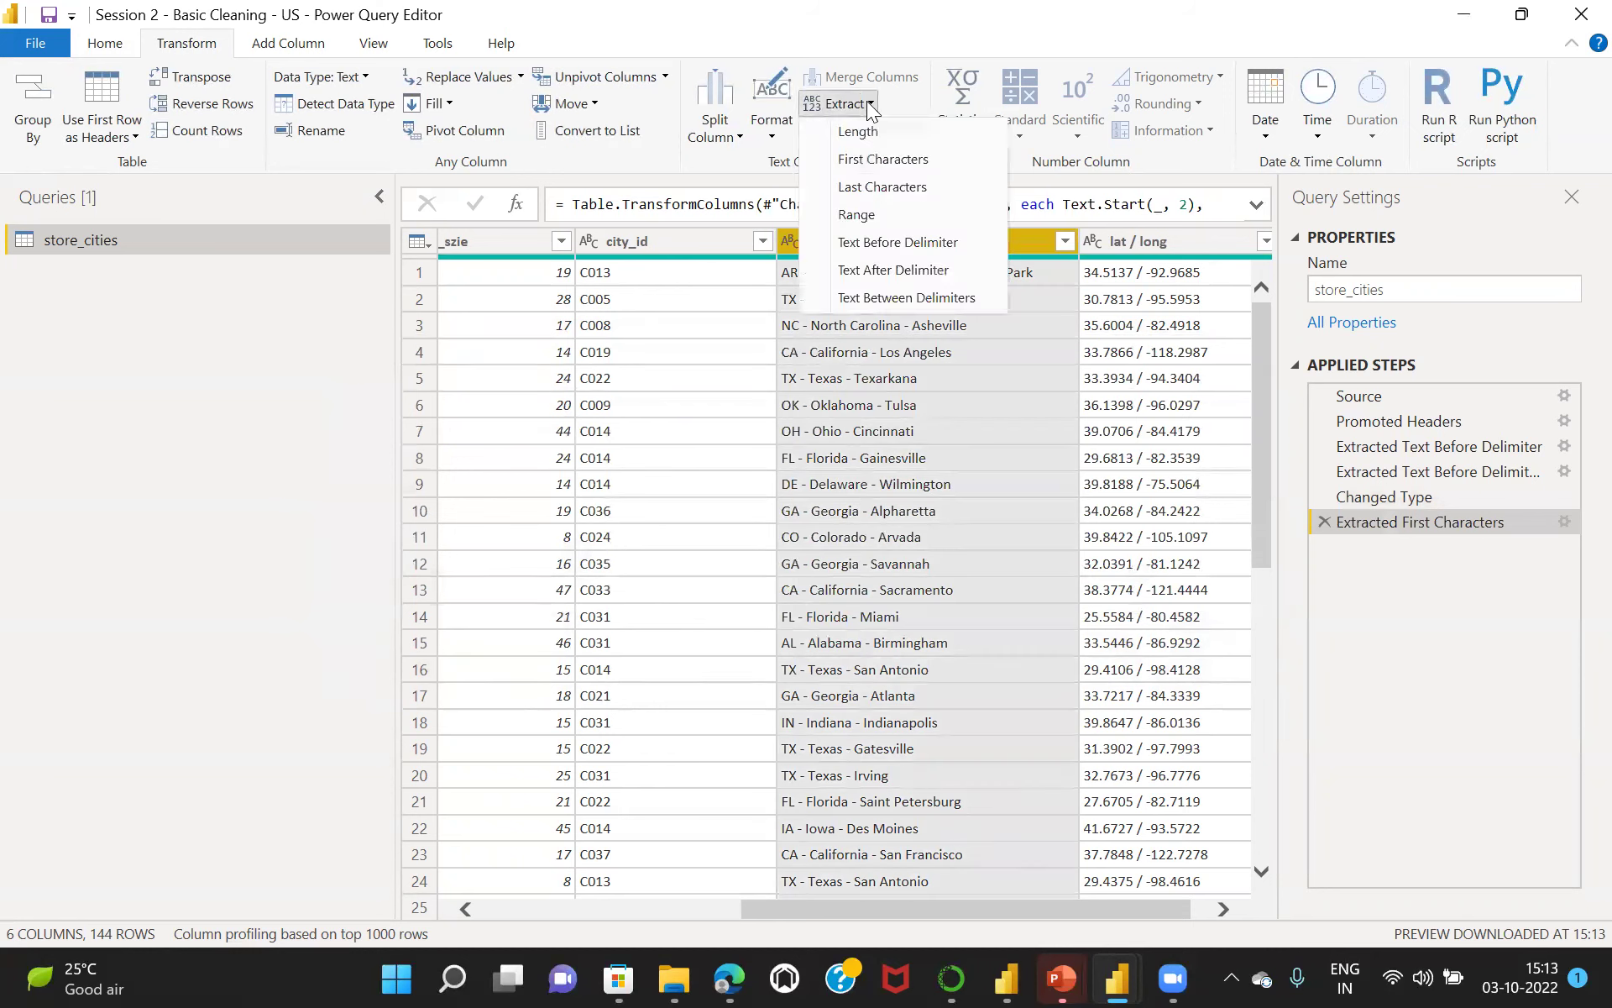
left_click(884, 160)
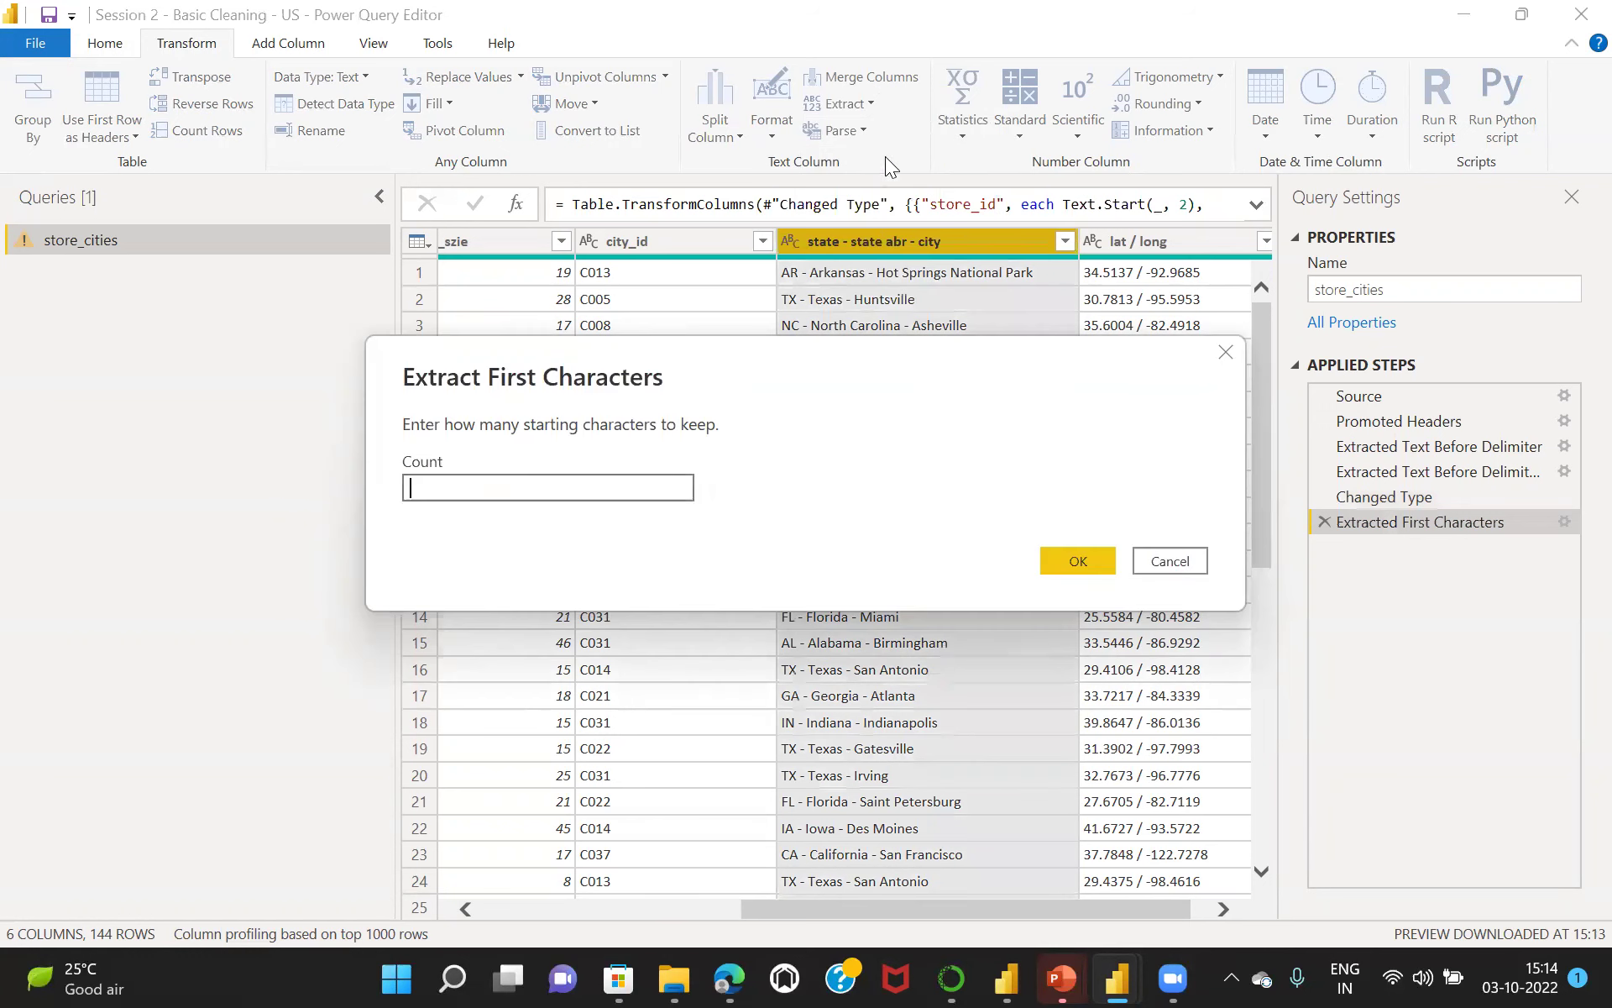
type("2")
left_click(1078, 561)
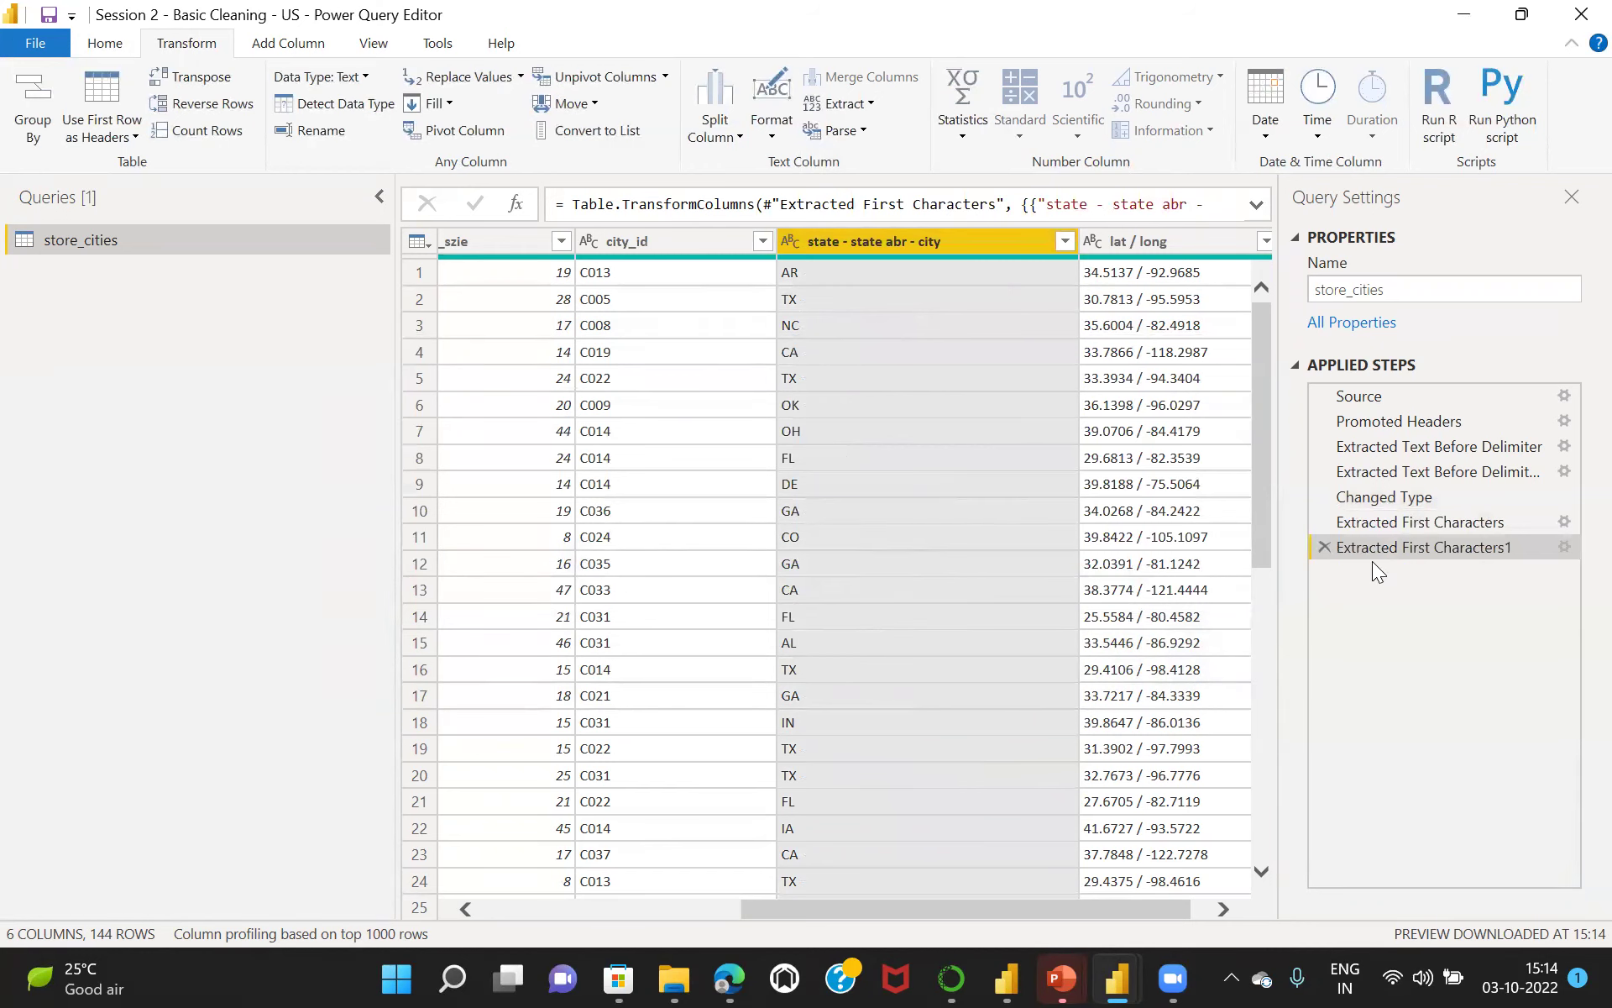
left_click(1325, 548)
left_click(1325, 521)
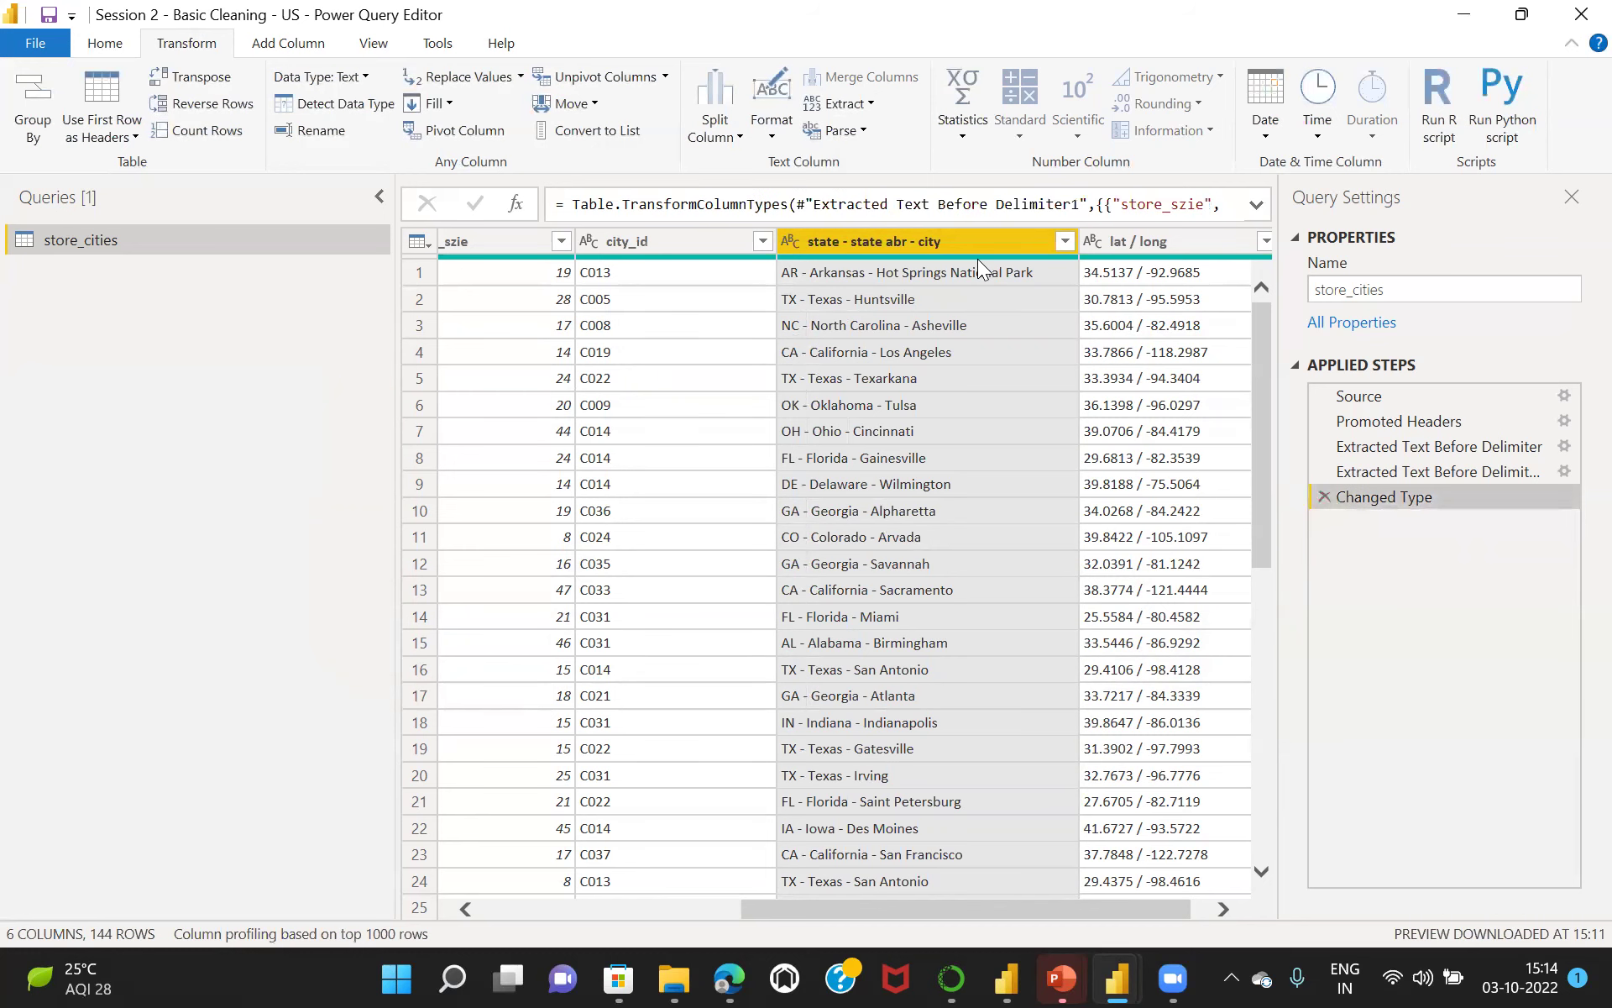
Try extracting the text length of the state - state abr - city column, and remove that applied step.
left_click(866, 98)
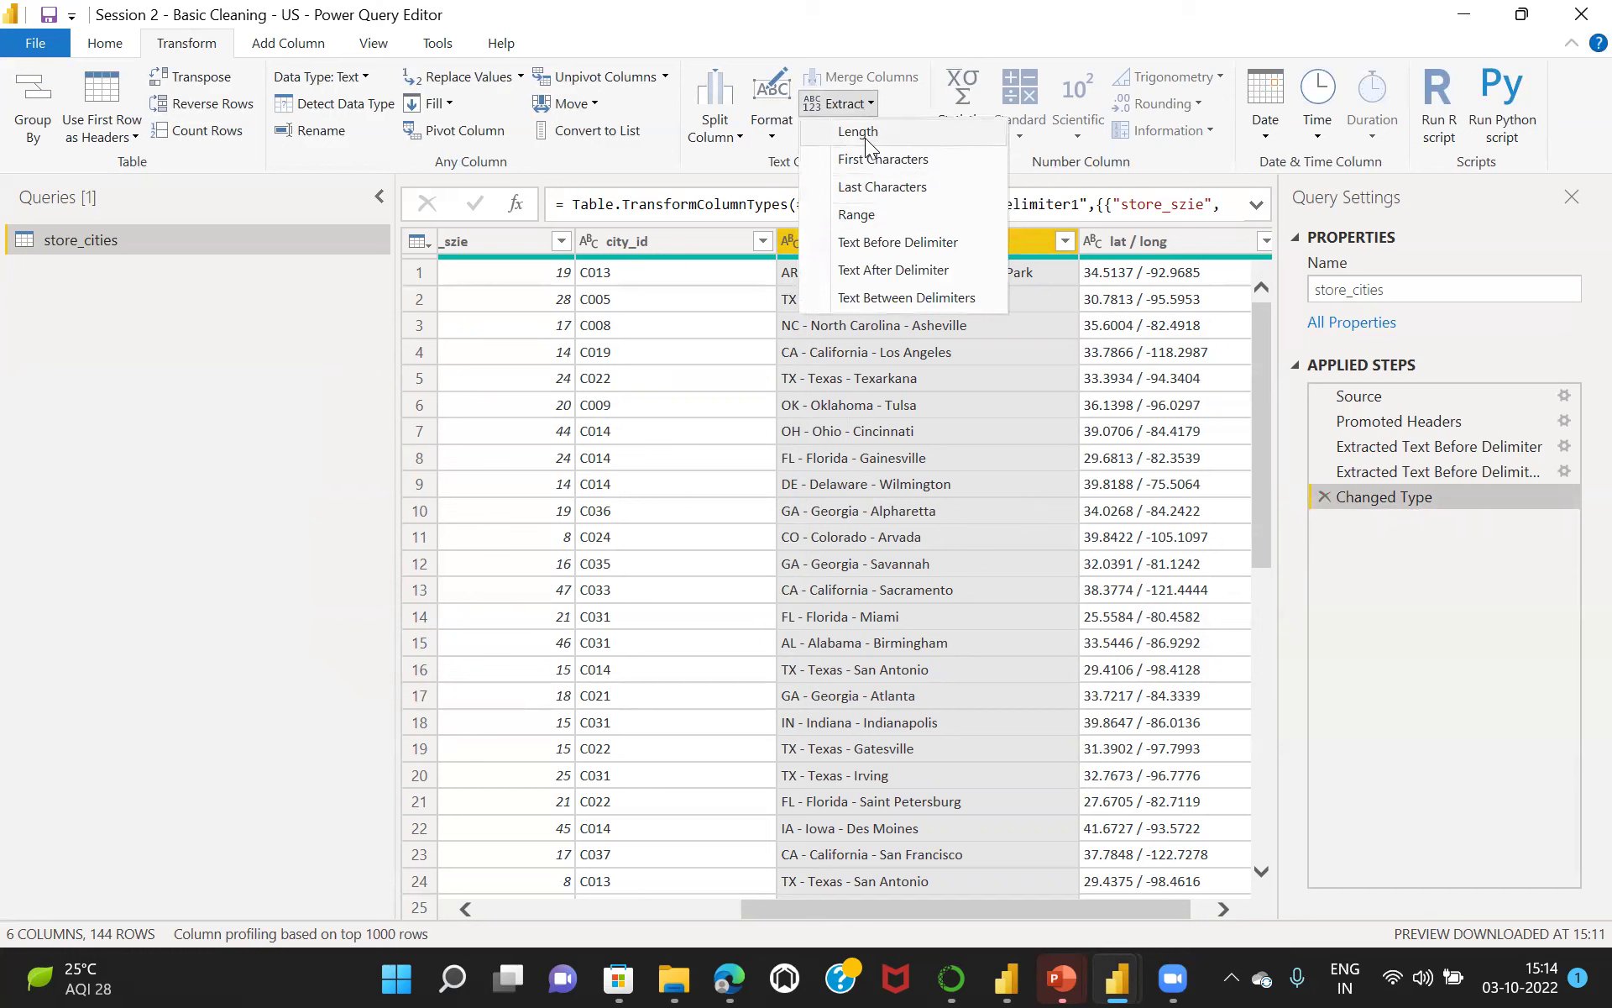
left_click(865, 134)
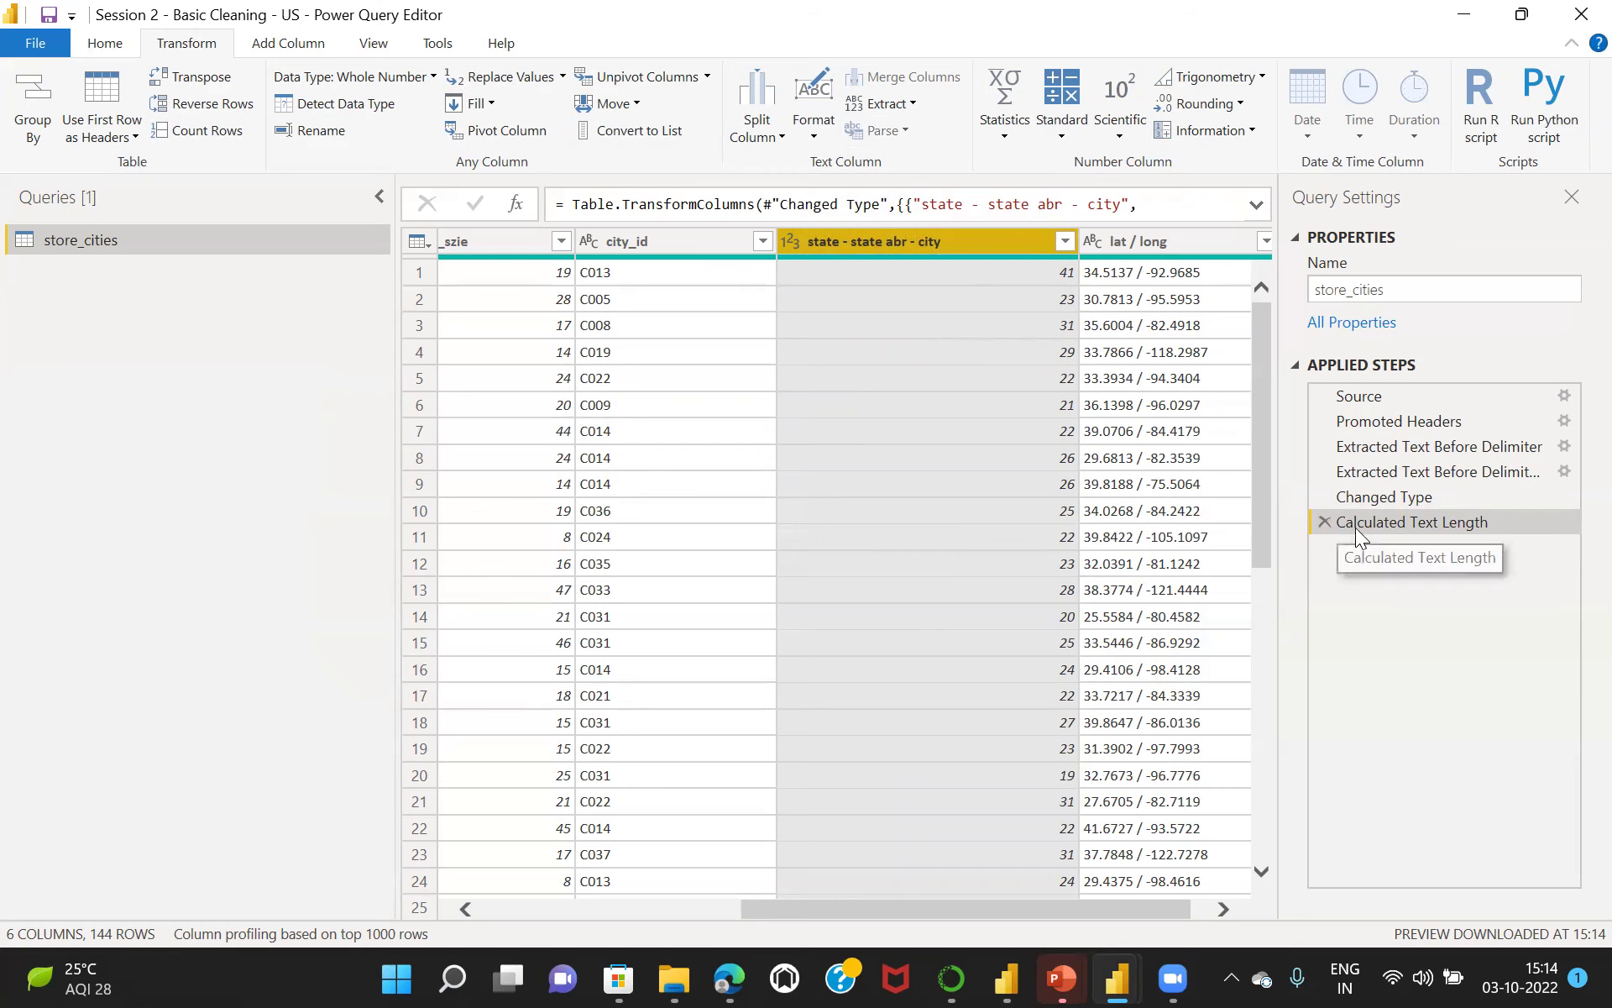
left_click(1325, 521)
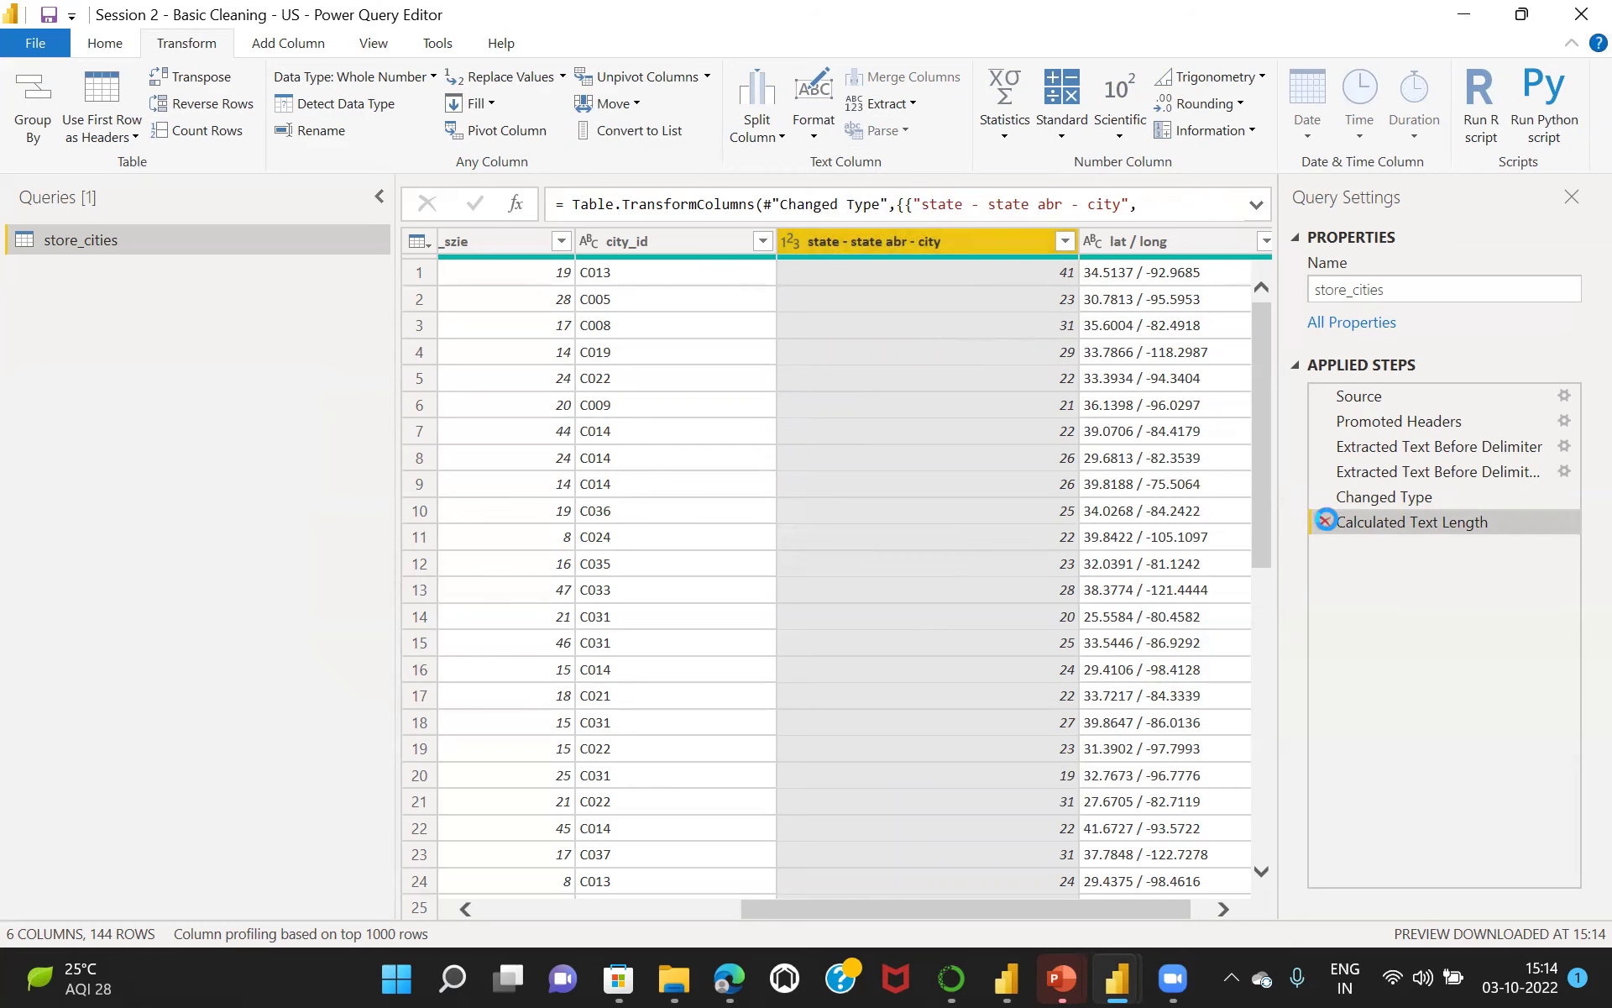
Try extracting a 5-character text range starting at index 10 from the state - state abr - city column, and remove that applied step.
left_click(866, 104)
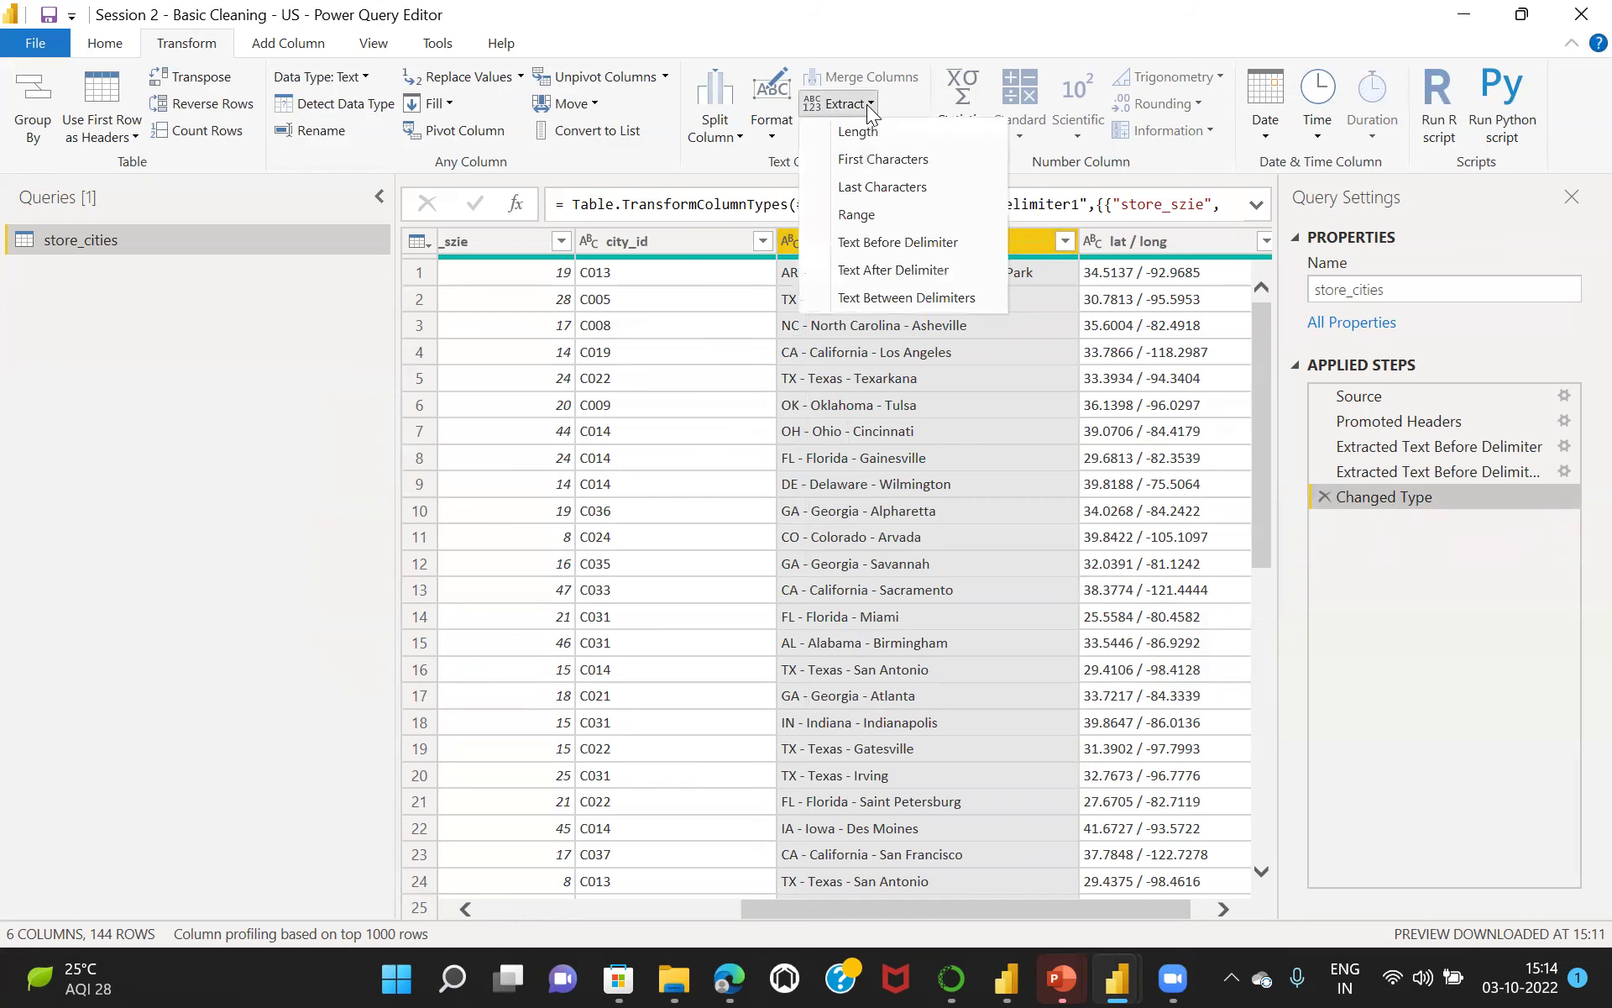
left_click(868, 215)
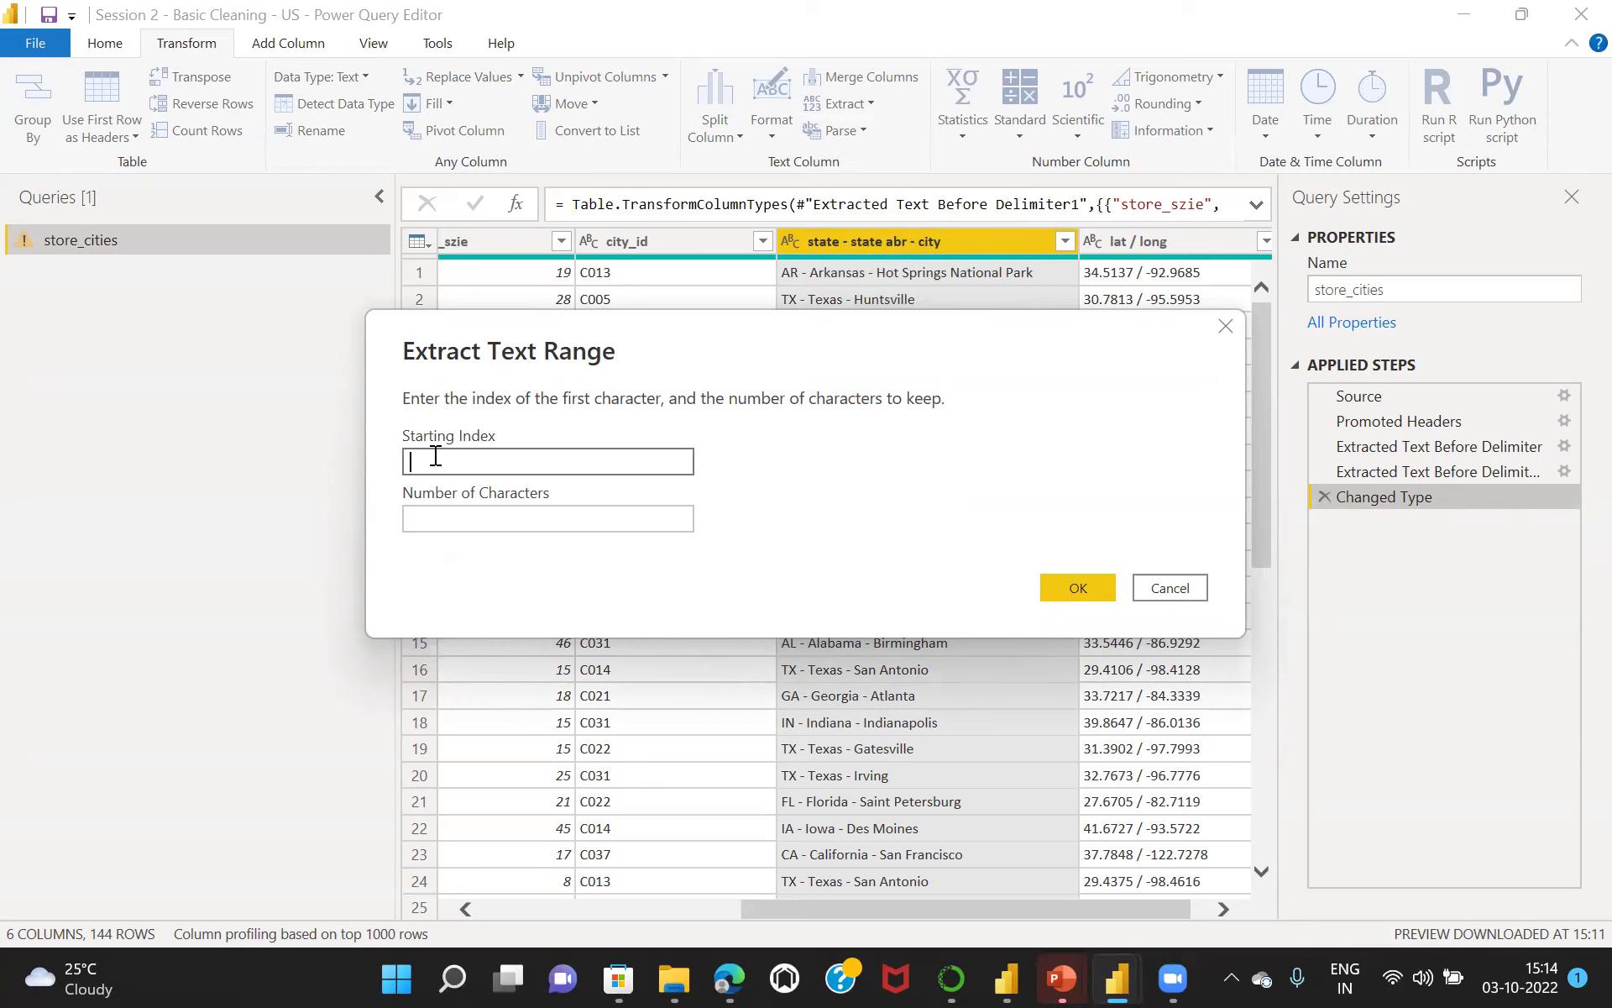
type("0")
key("BackSpace")
type("10")
left_click(436, 523)
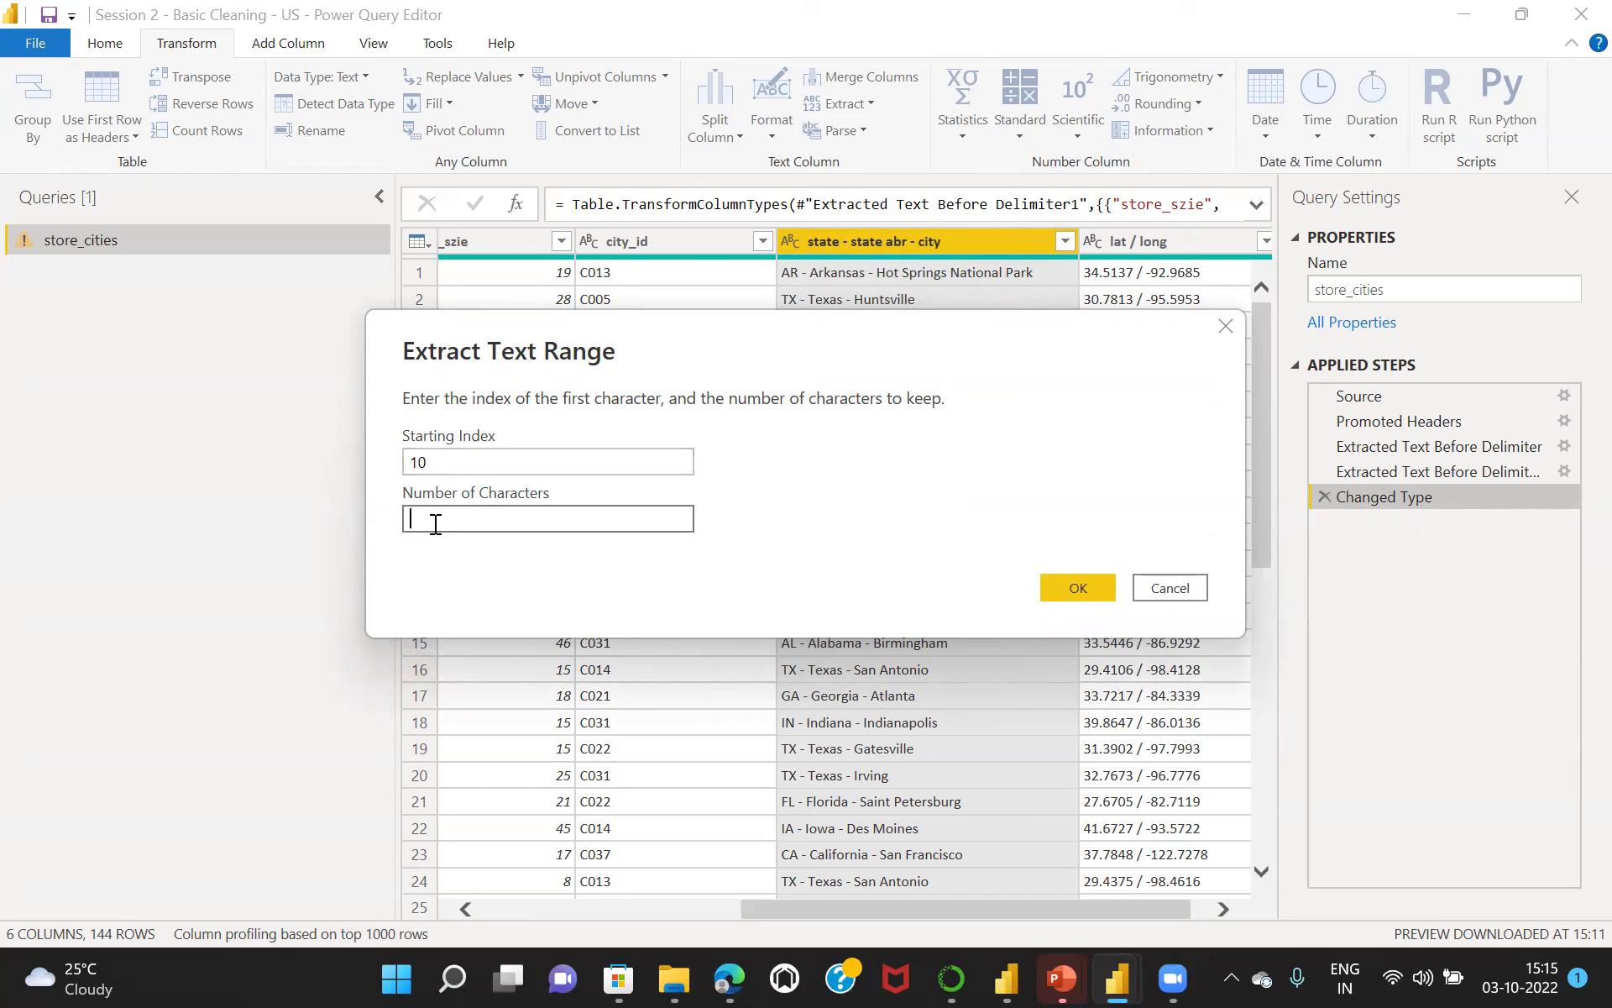
type("5")
left_click(1075, 586)
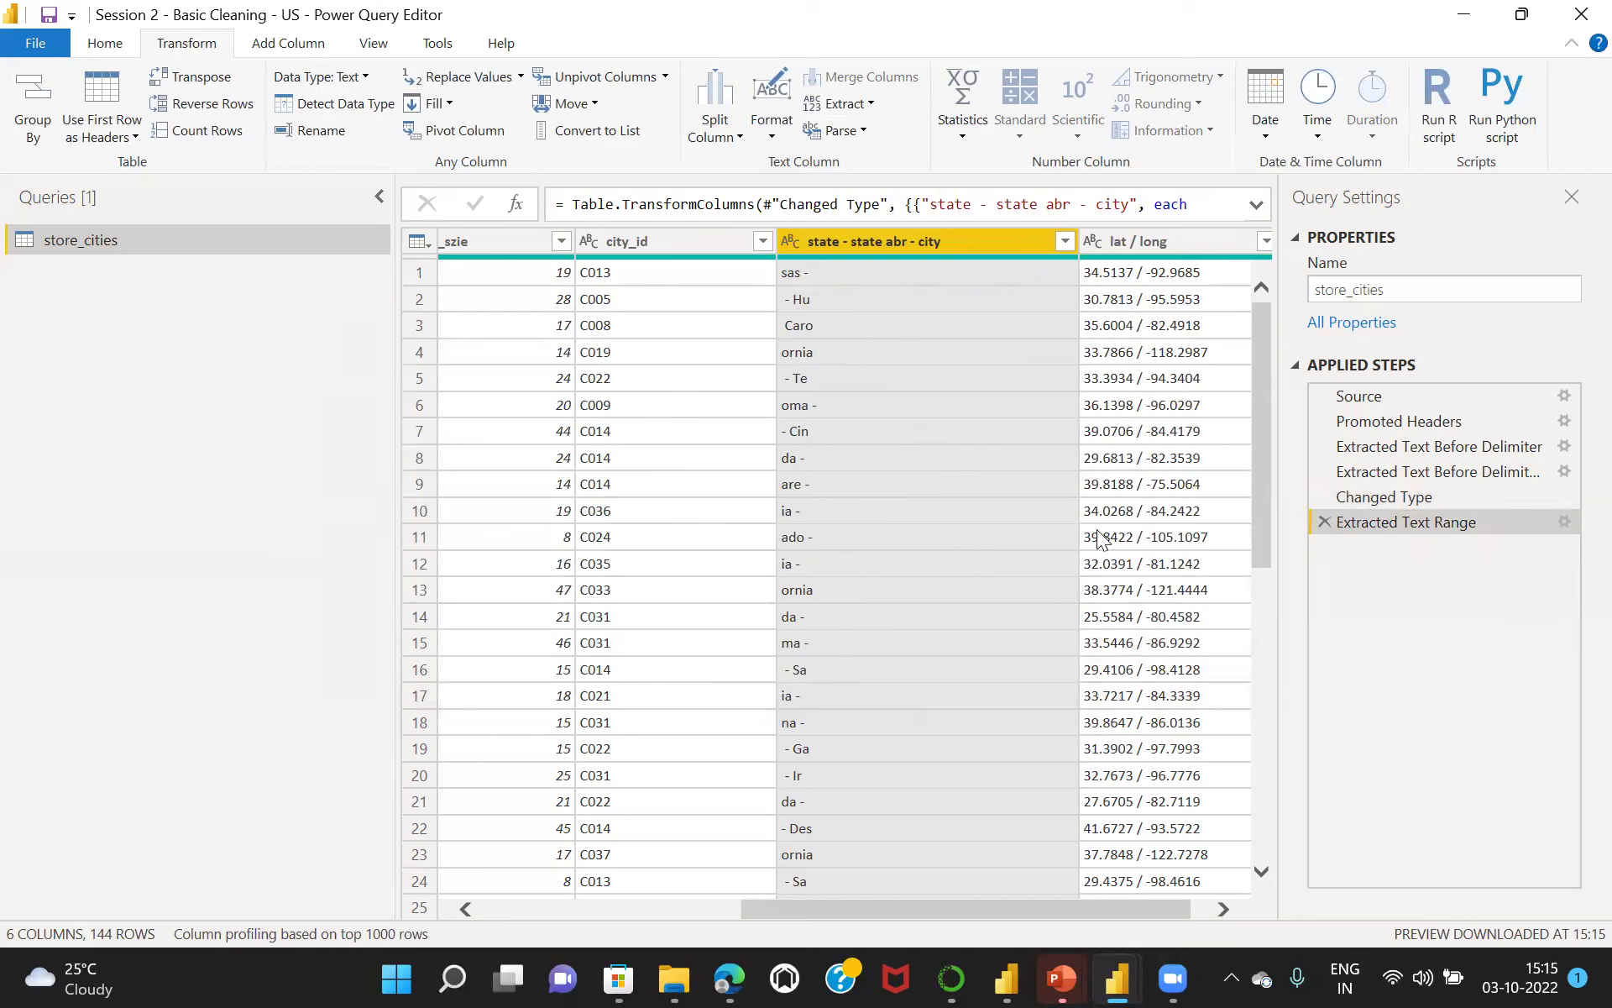
left_click(1325, 522)
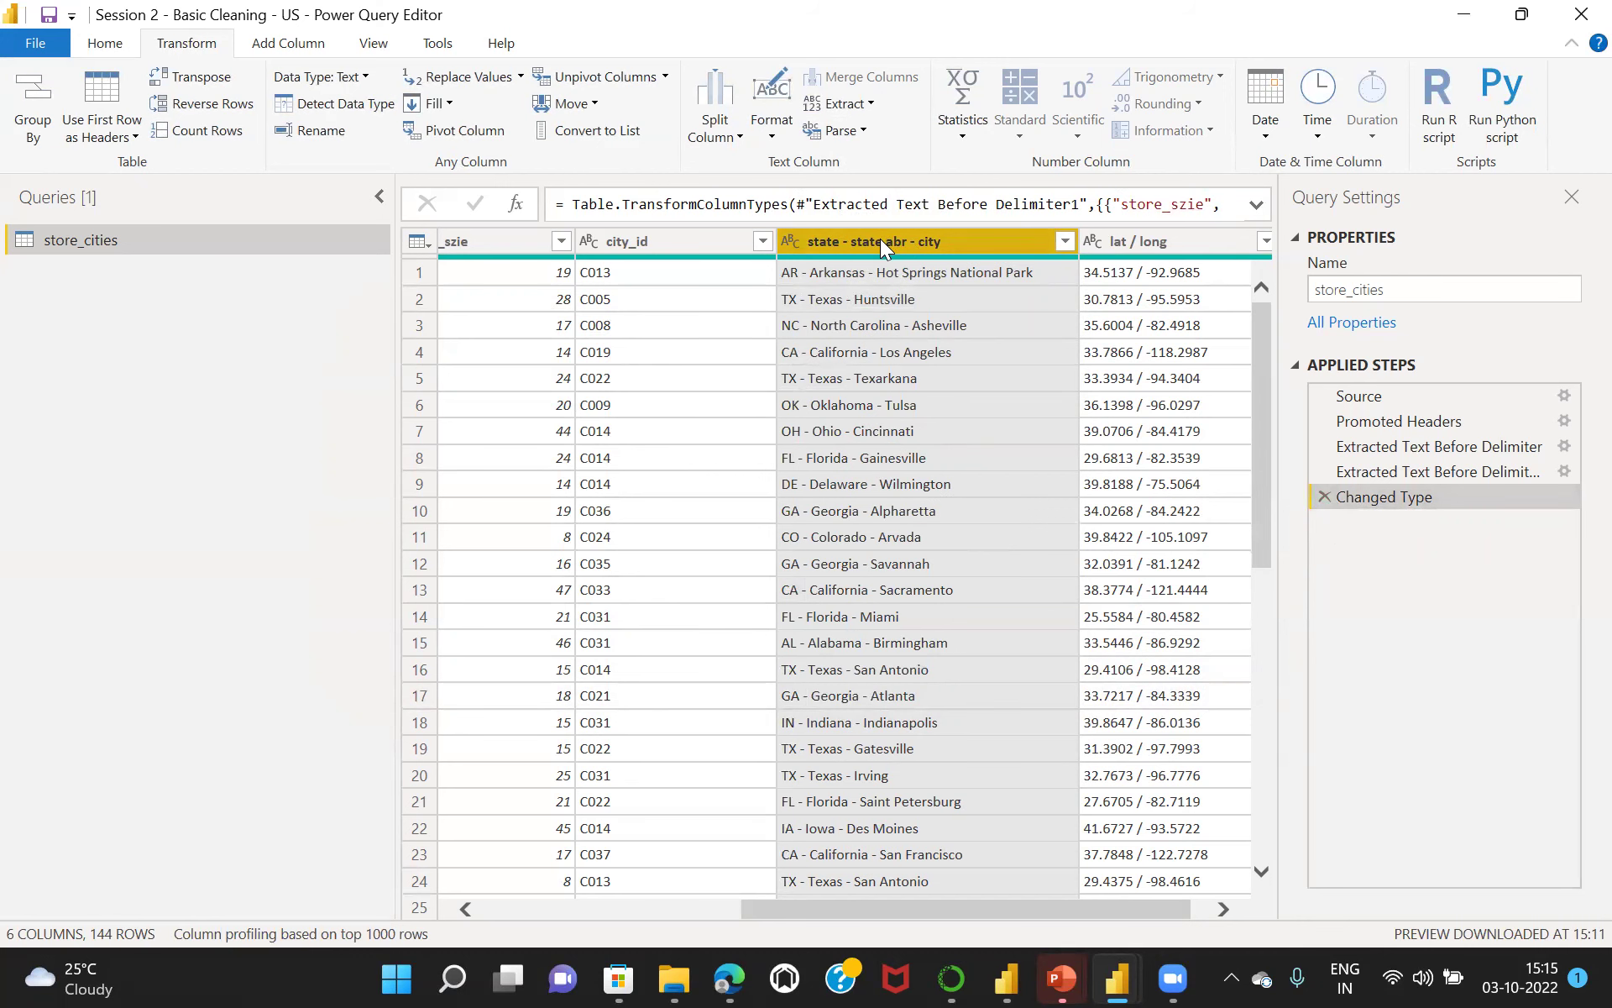
Try extracting the text before the "-" delimiter in the state - state abr - city column, and remove that applied step.
left_click(866, 104)
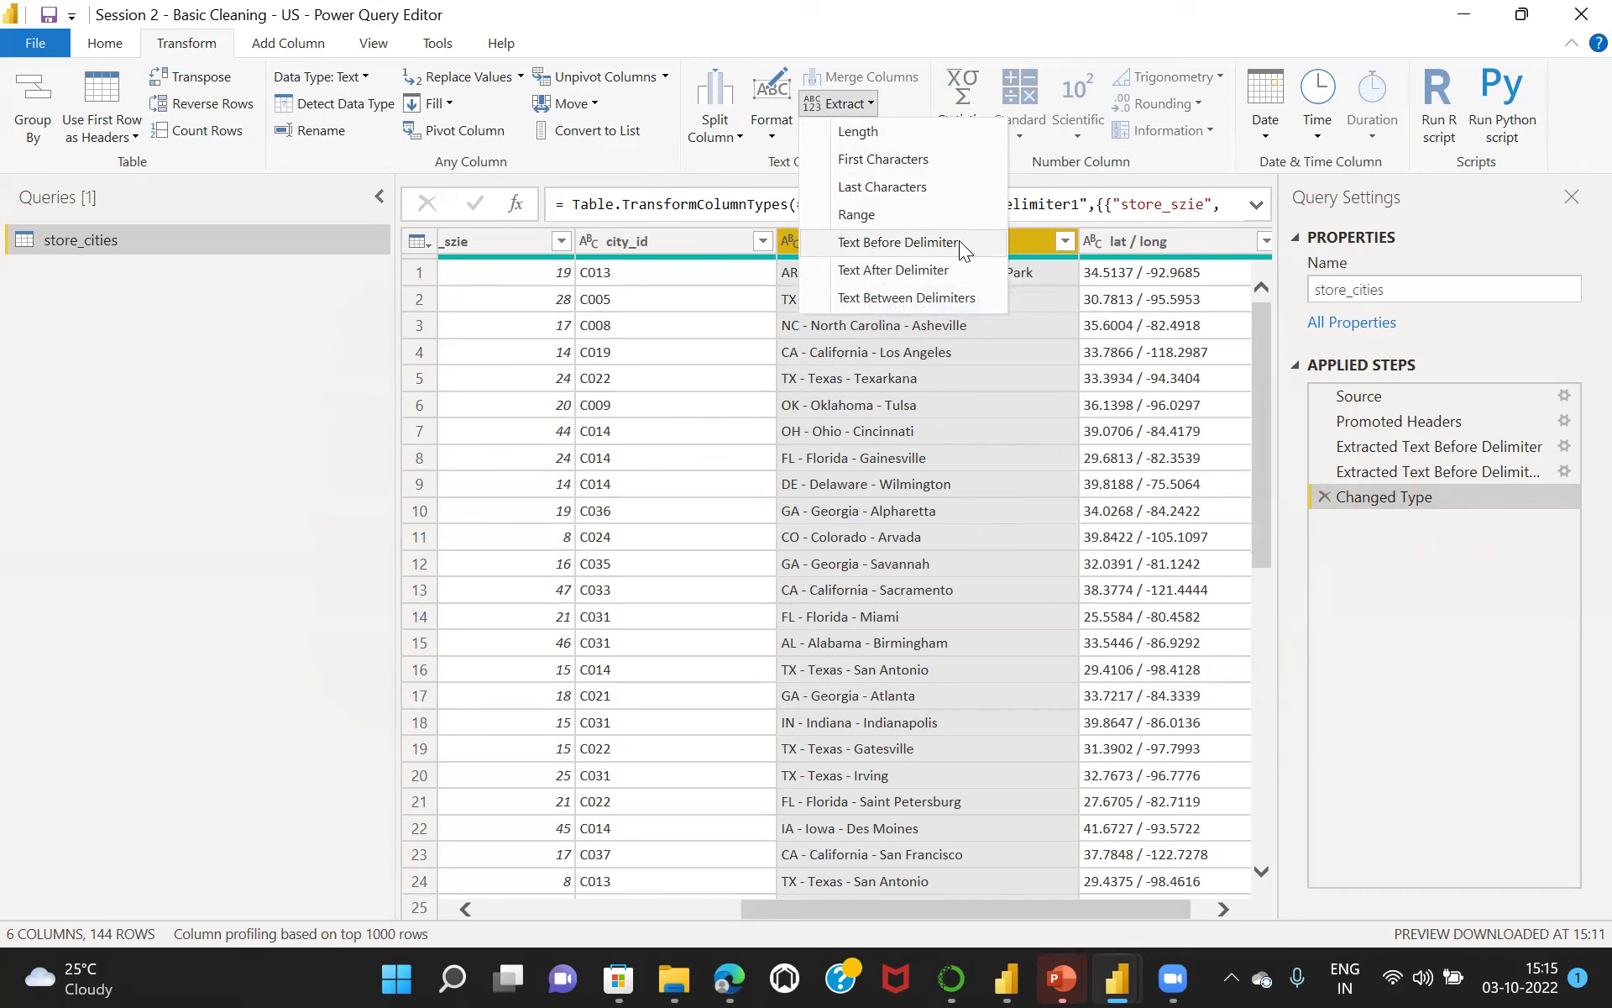
left_click(885, 244)
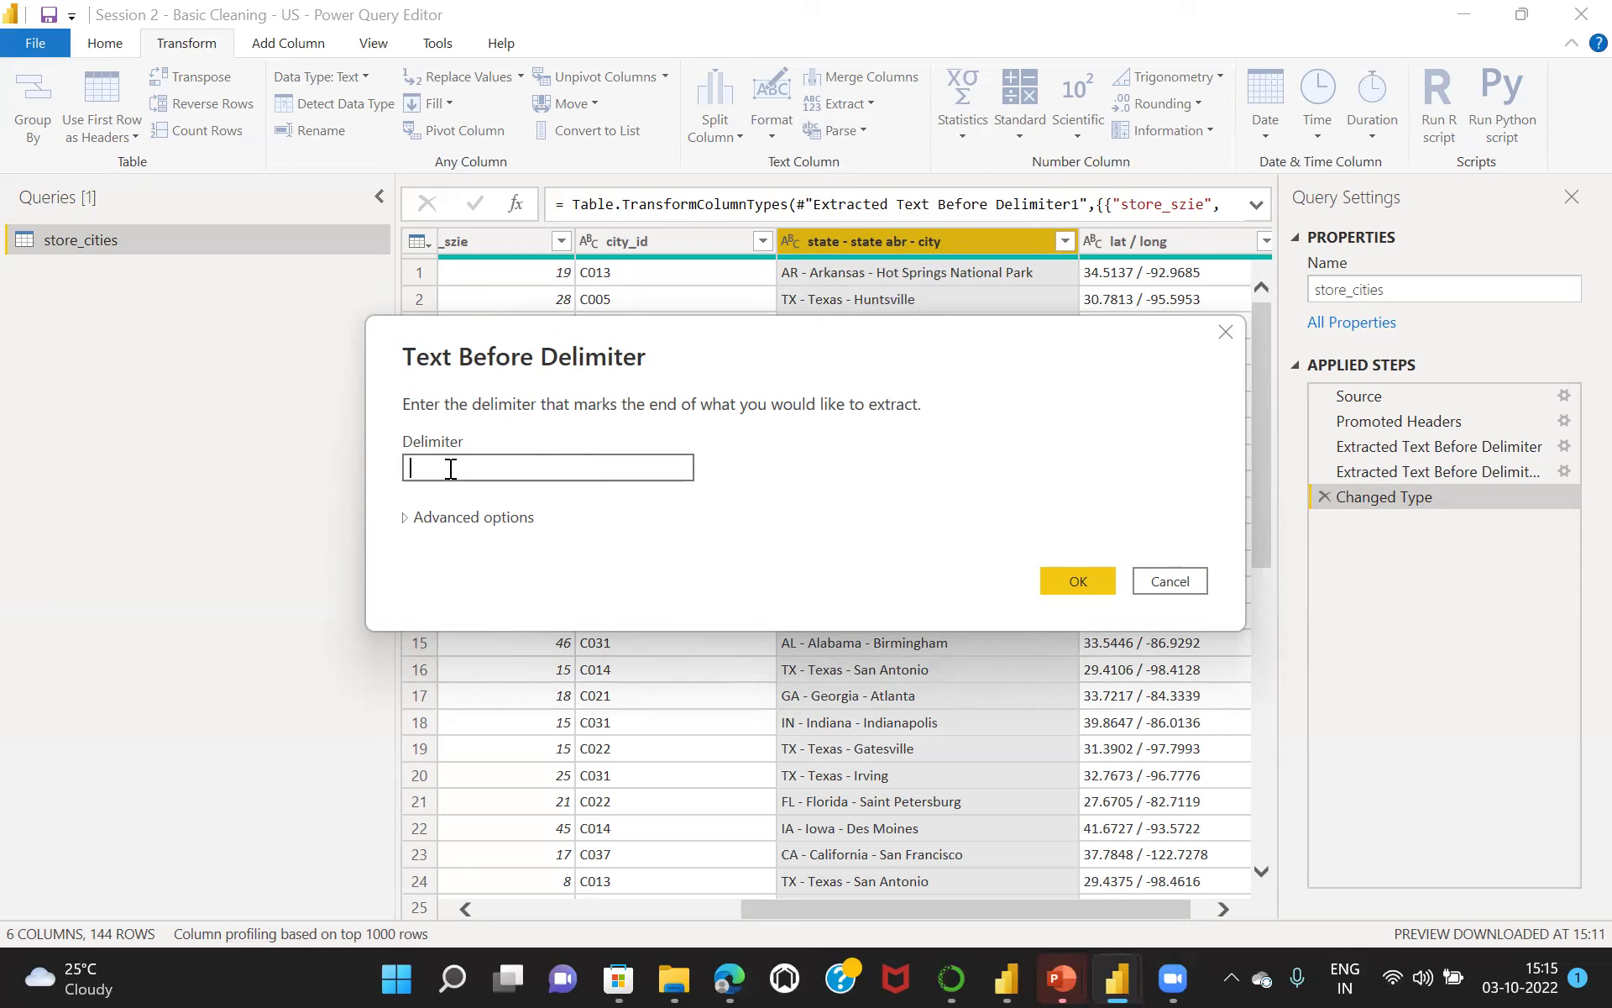
type("-")
left_click(1078, 581)
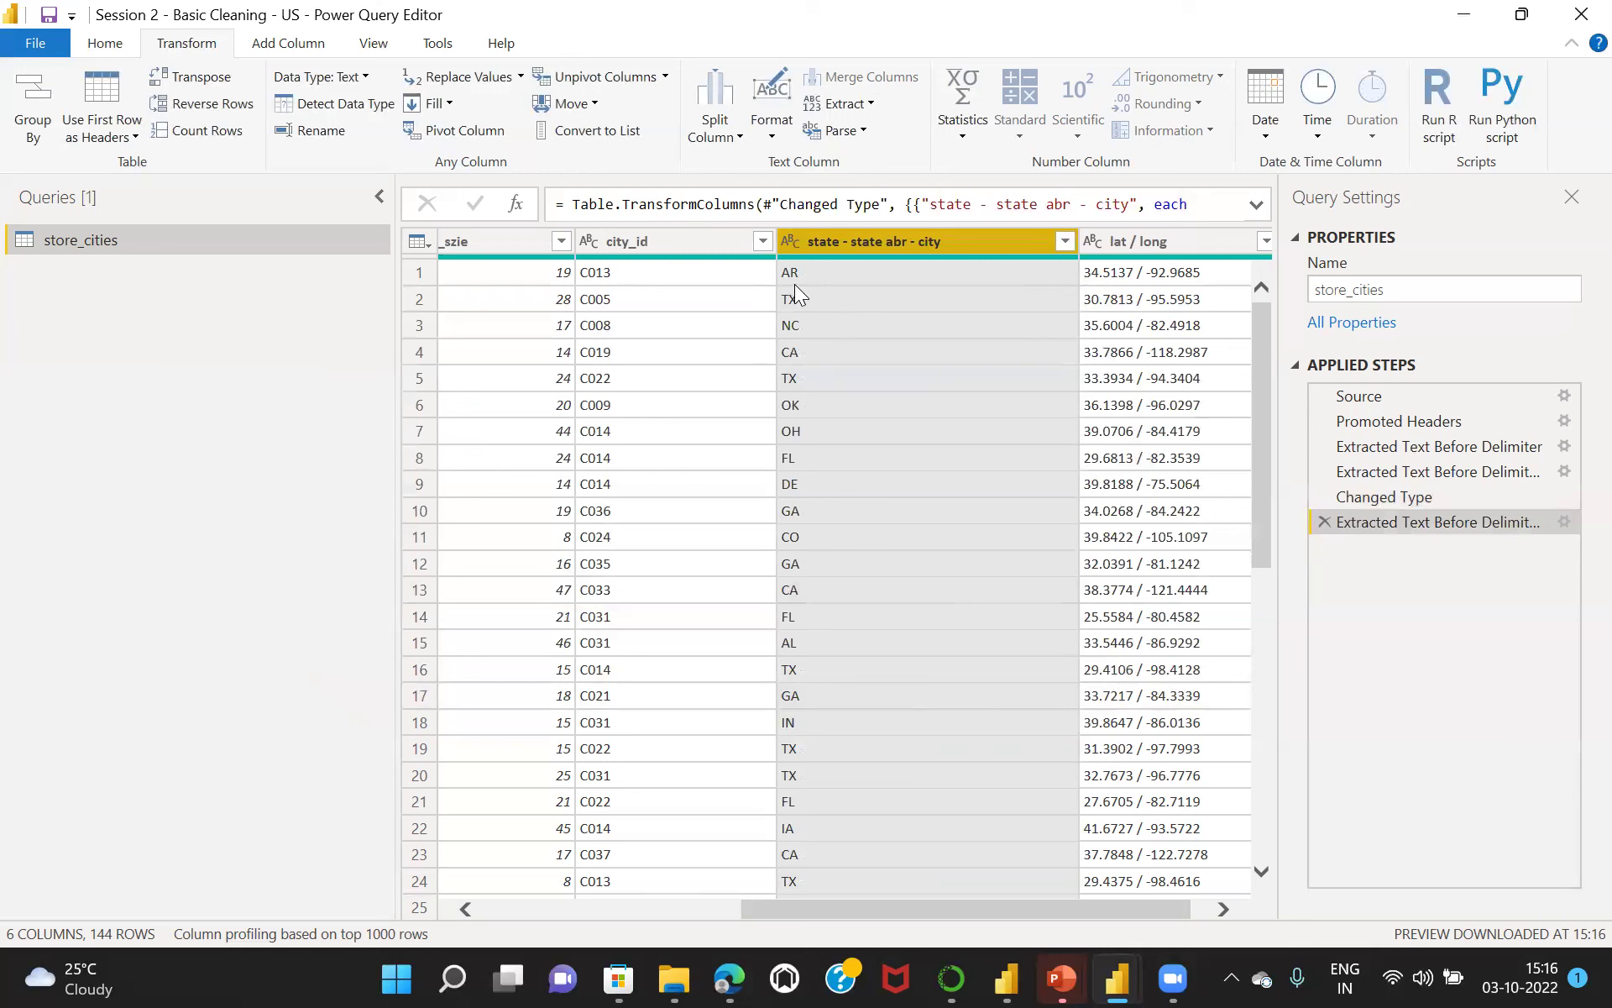
left_click(1325, 521)
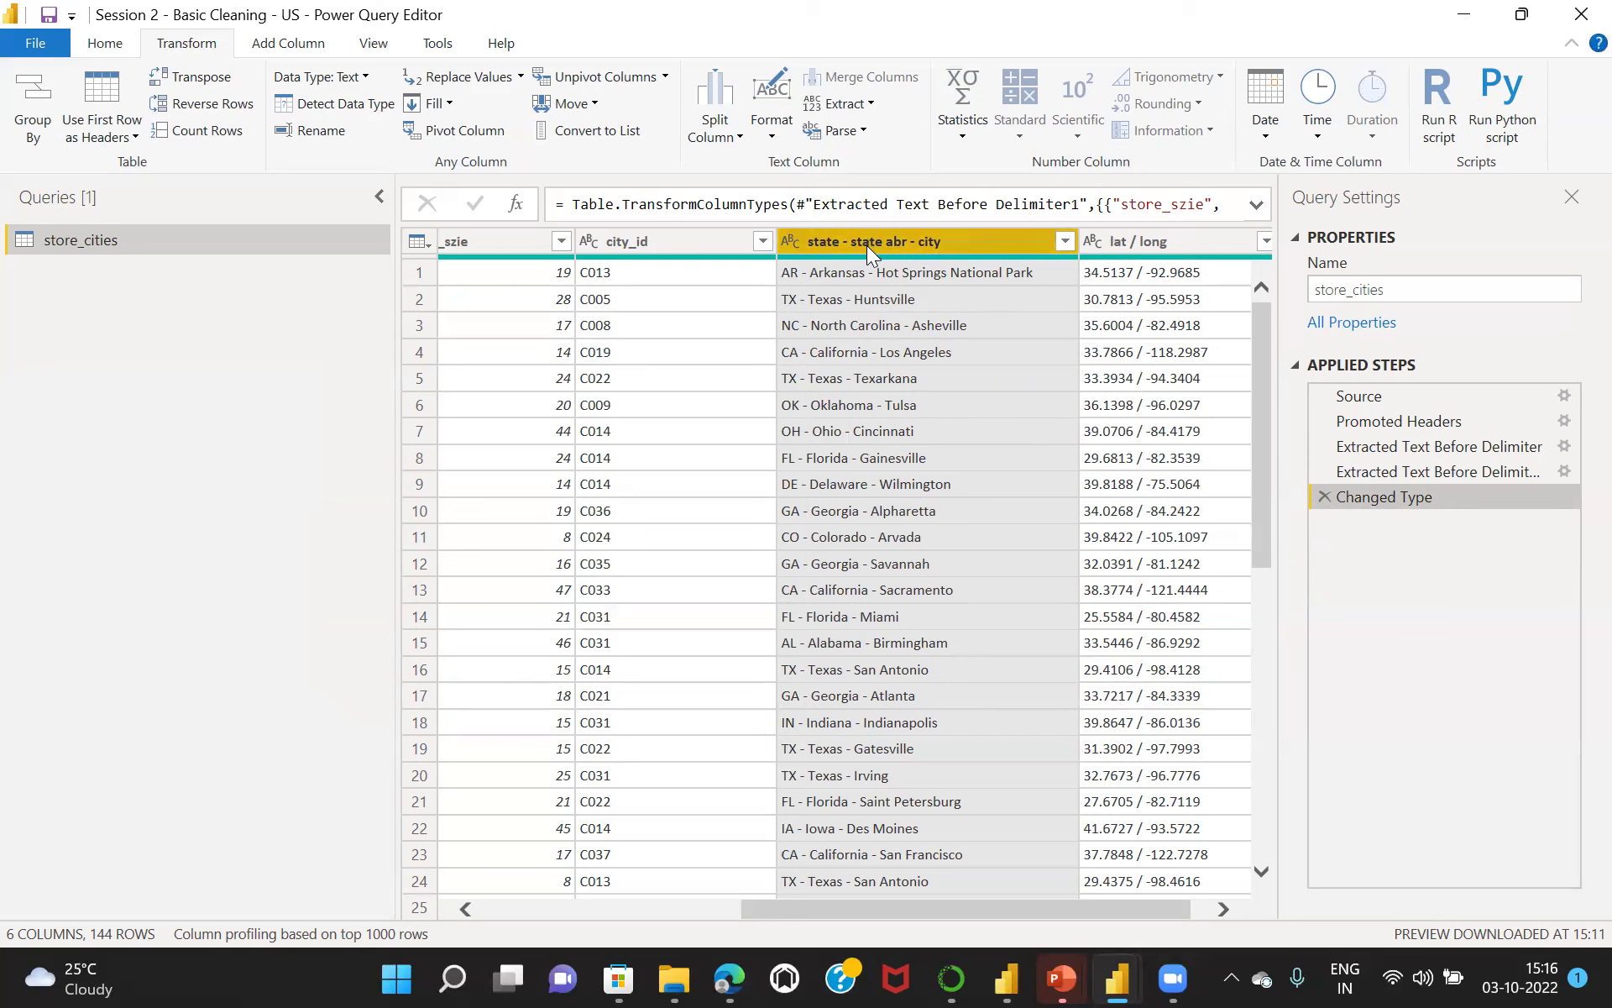
Try extracting the text between "-" start and end delimiters in the state - state abr - city column.
left_click(870, 106)
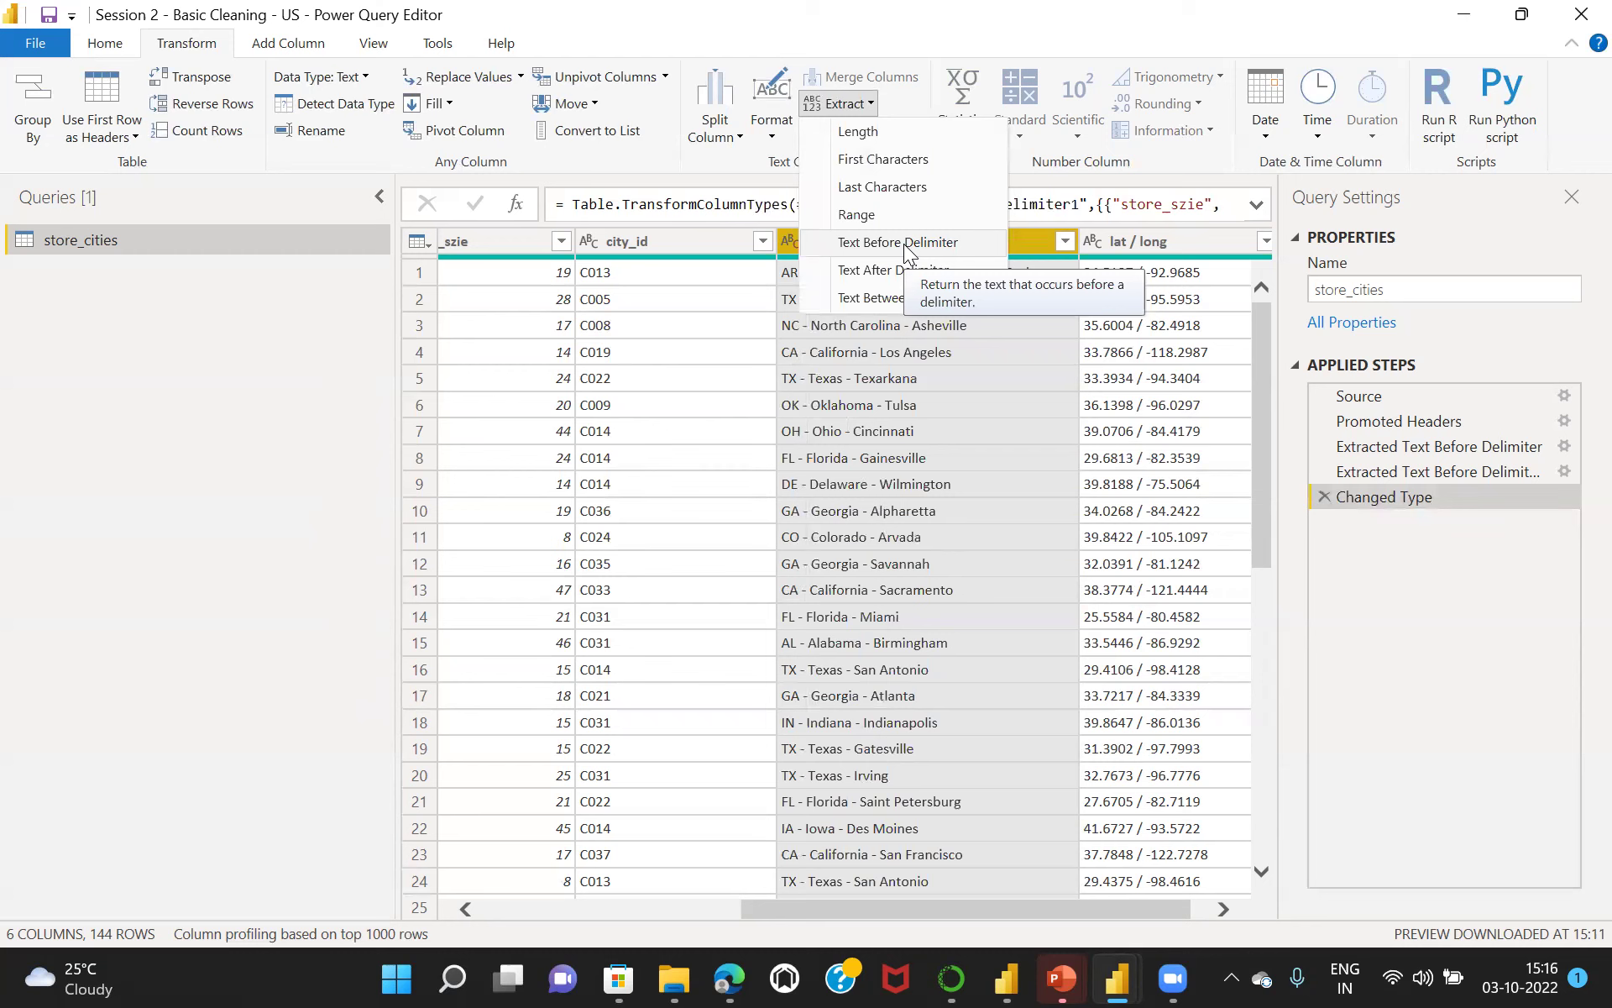
left_click(883, 299)
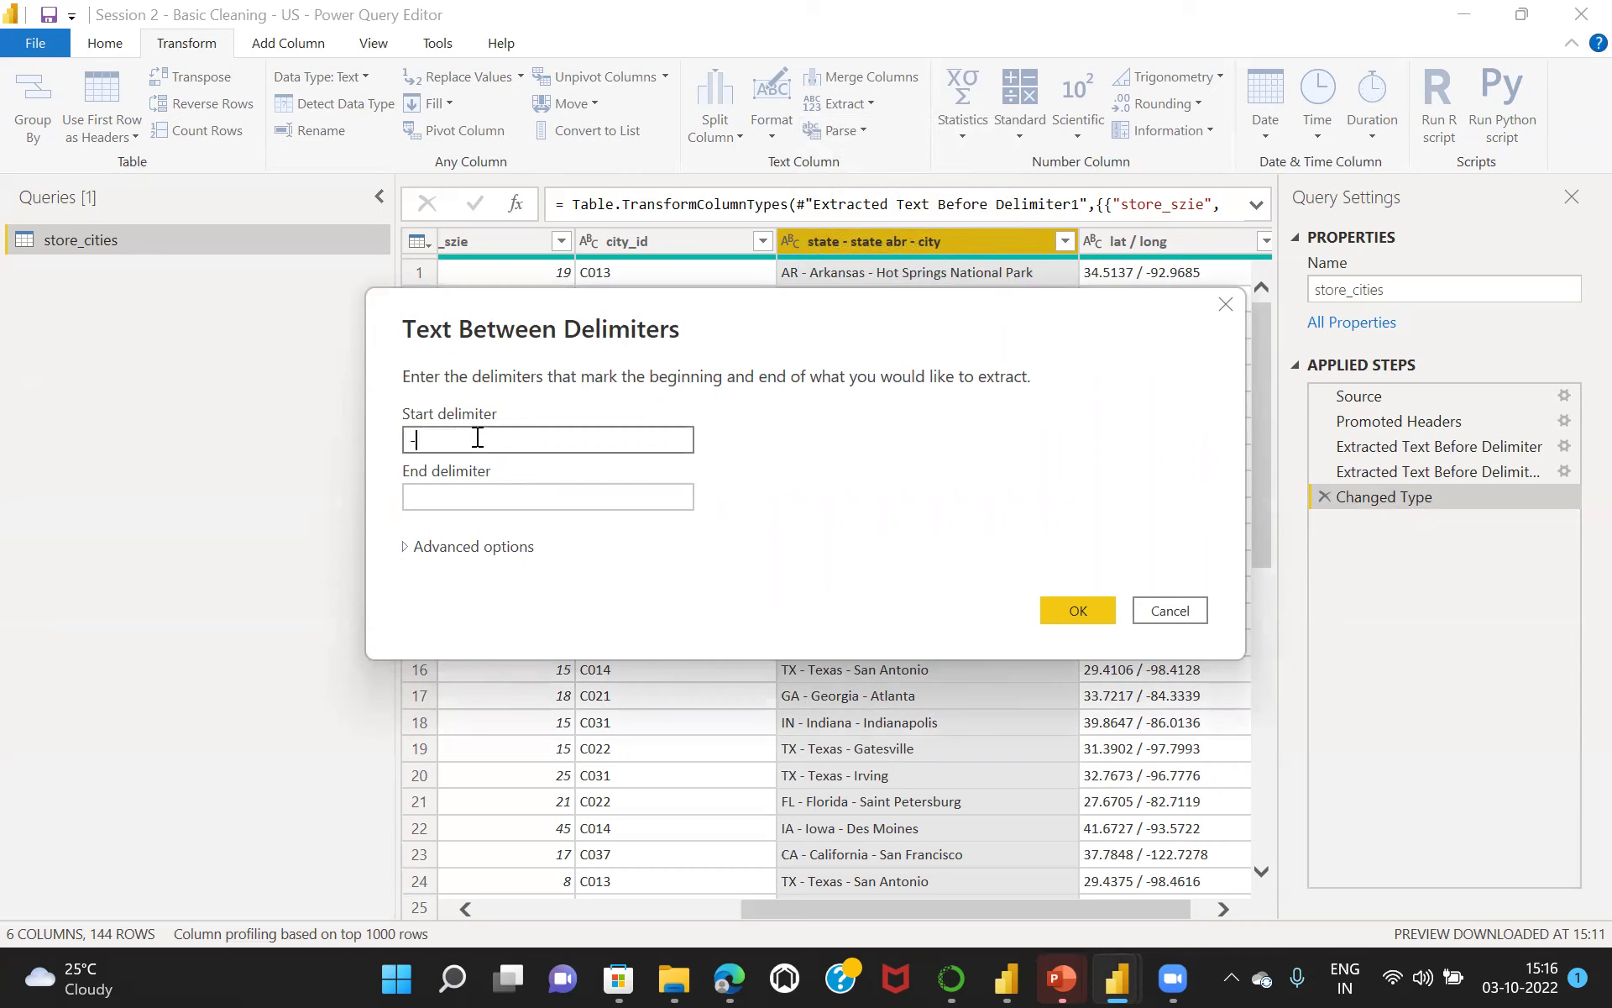
type("-")
left_click(443, 494)
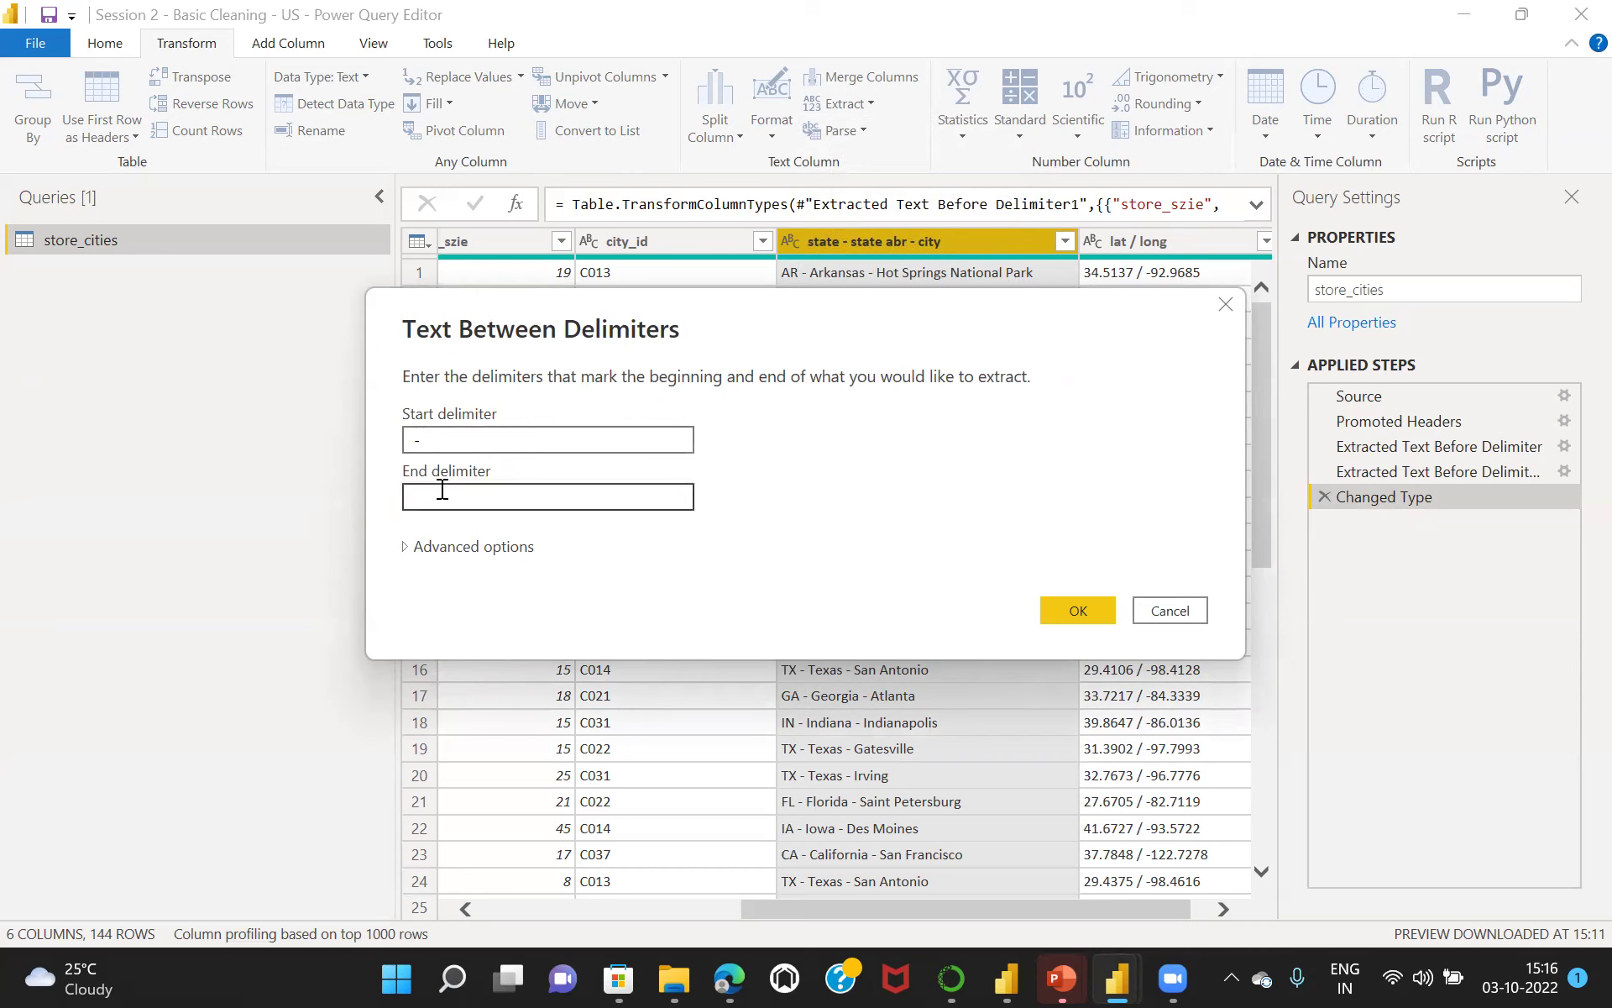
type("-")
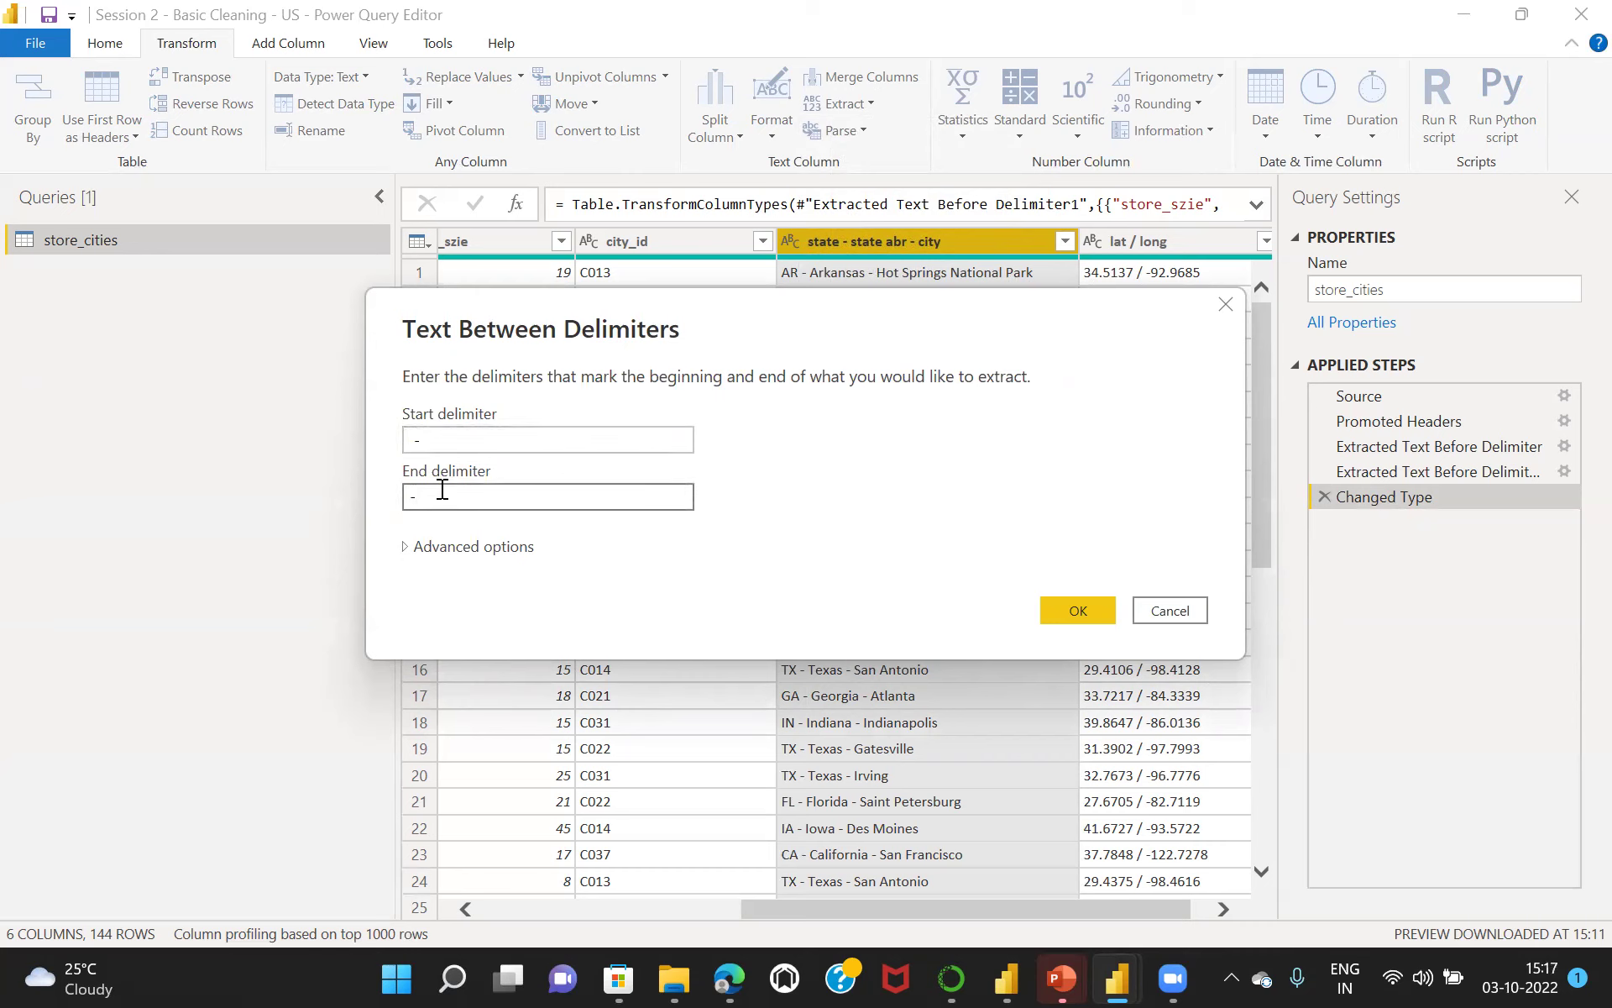
key("BackSpace")
key("BackSpace")
left_click(1075, 607)
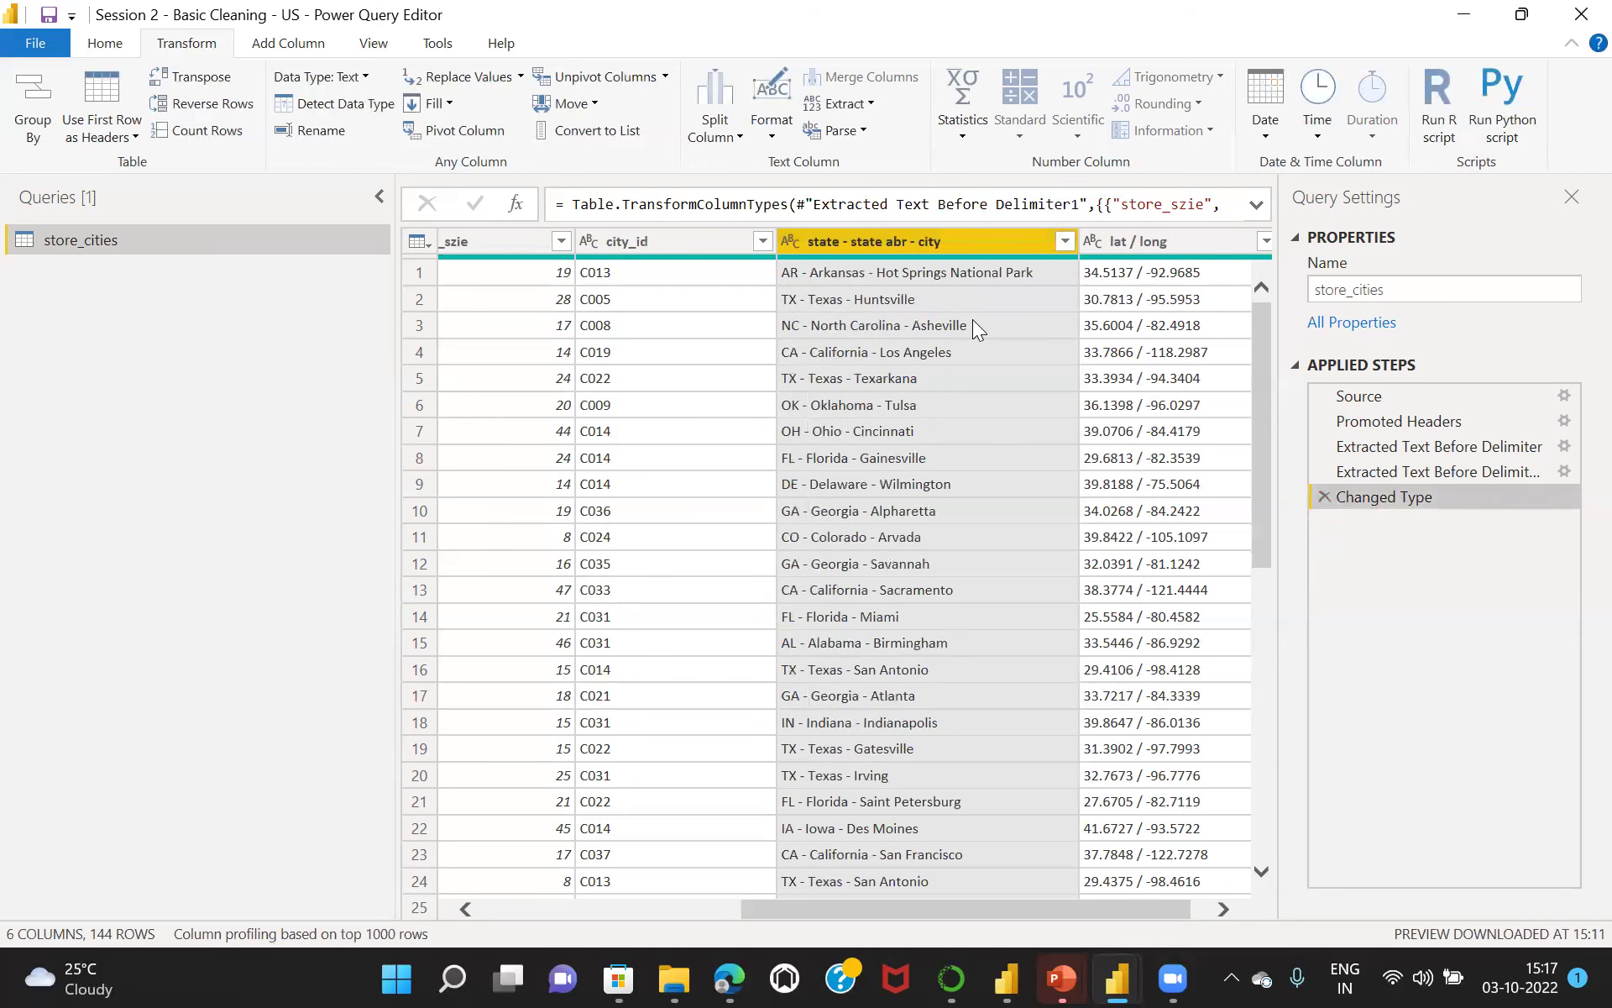
Try extracting the text after the "-" delimiter in the state - state abr - city column, skipping 1 delimiter, and remove that applied step.
left_click(867, 102)
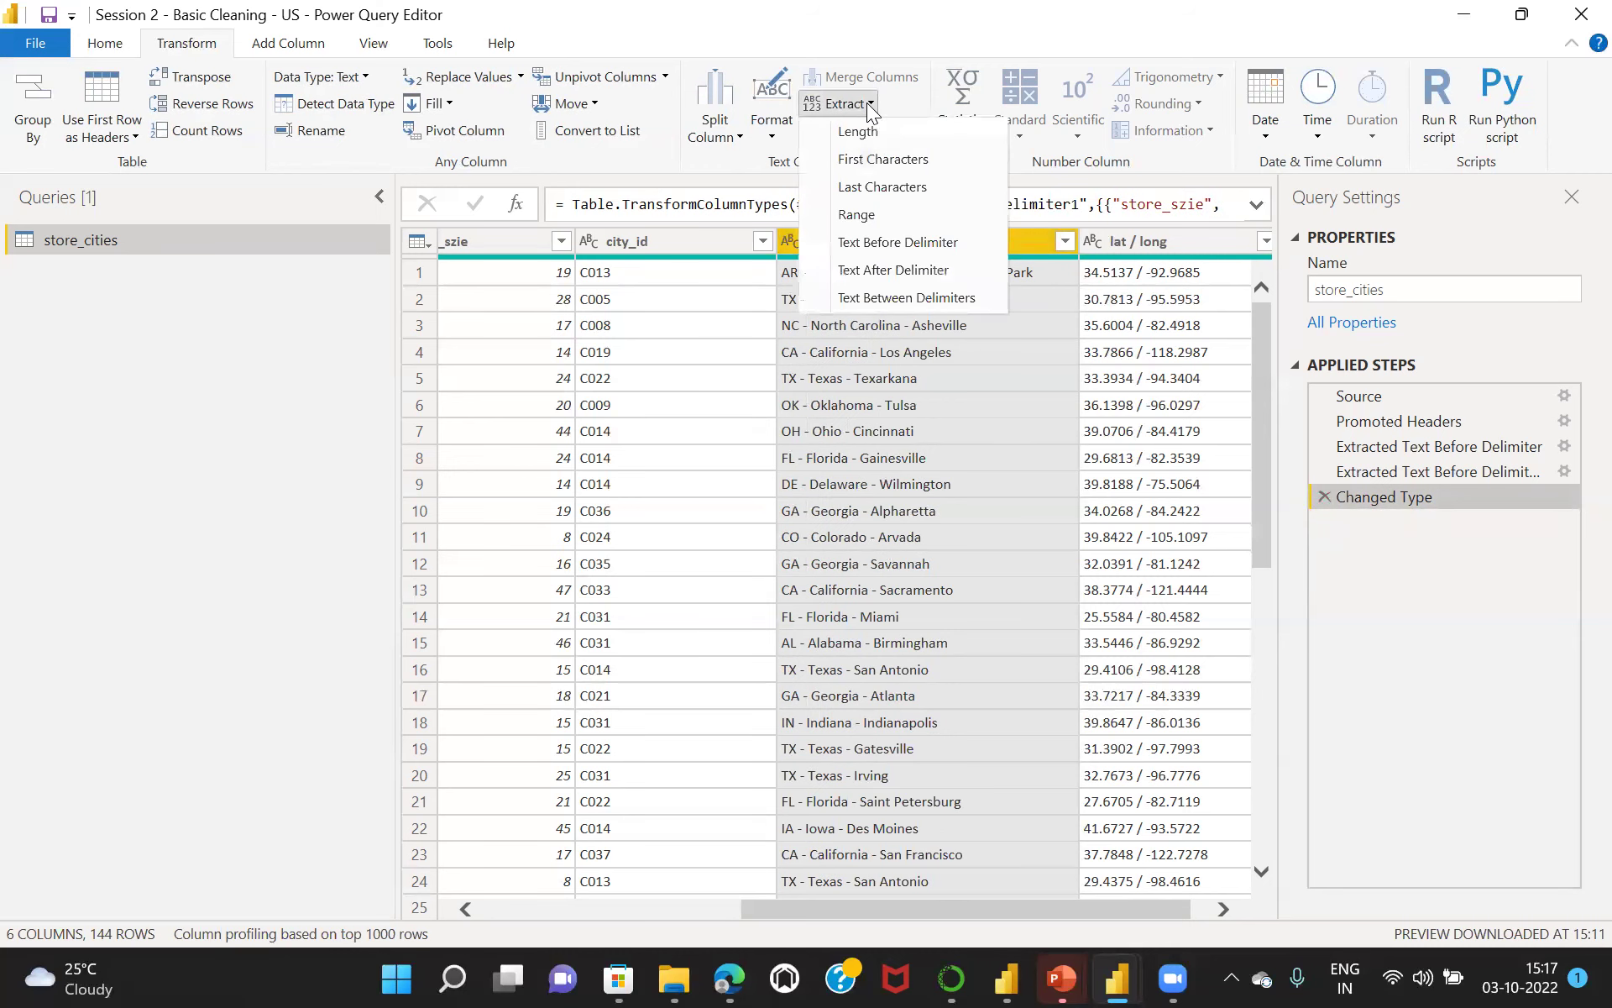
left_click(883, 272)
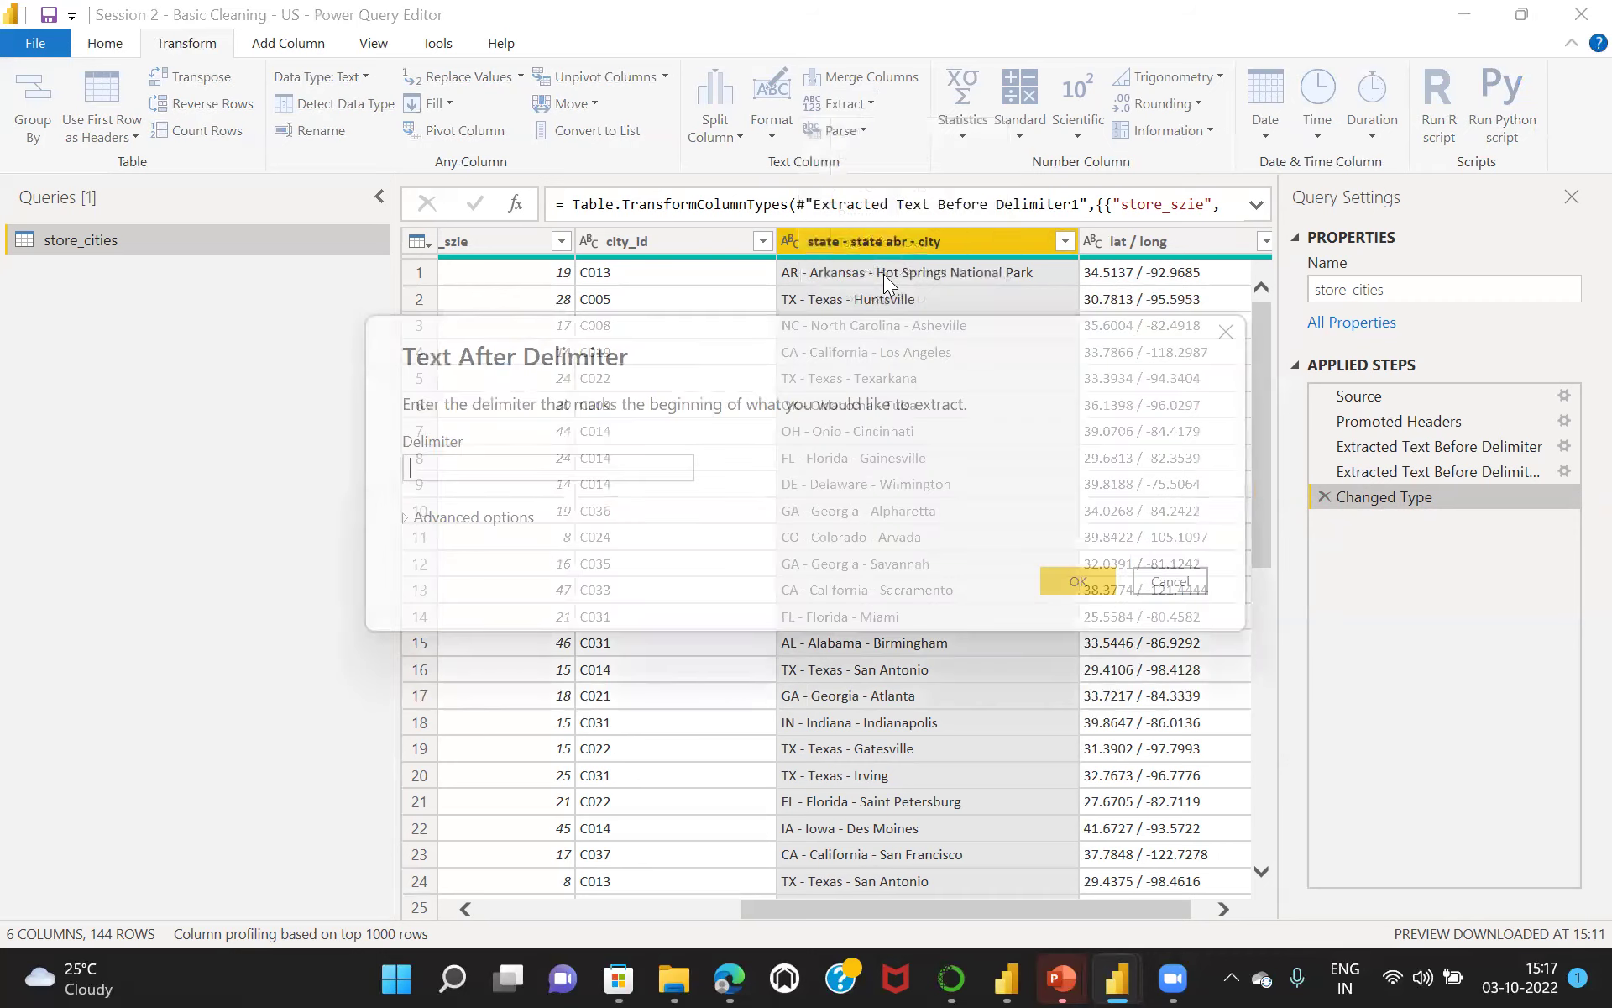
left_click(406, 518)
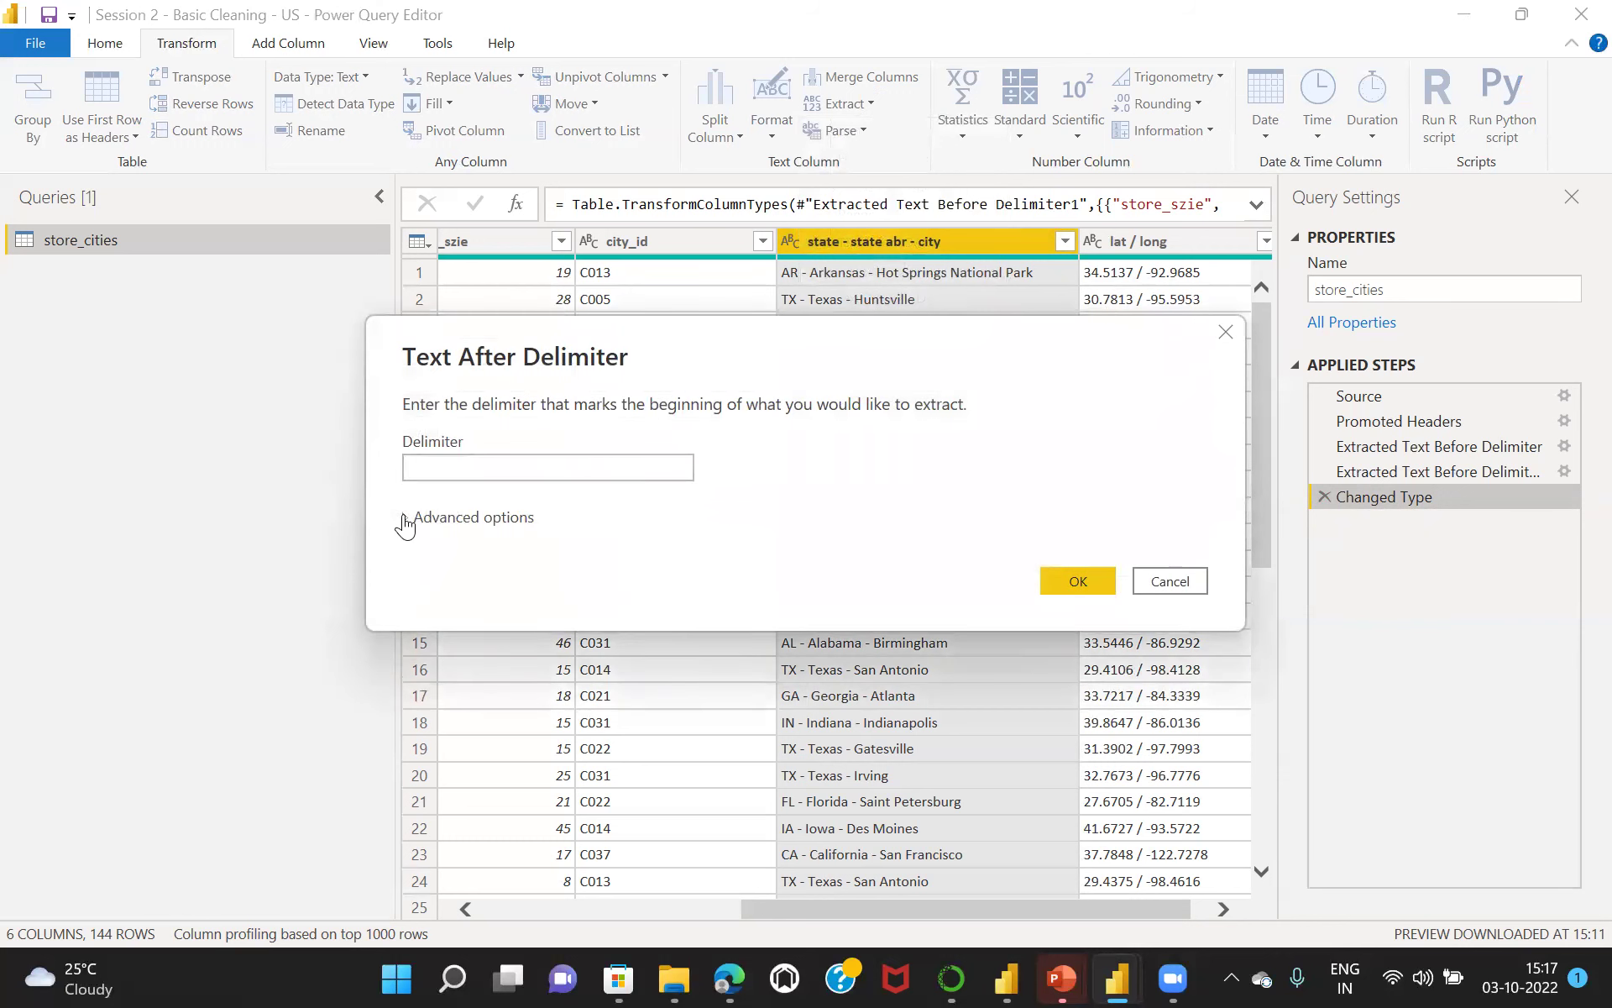
left_click(467, 628)
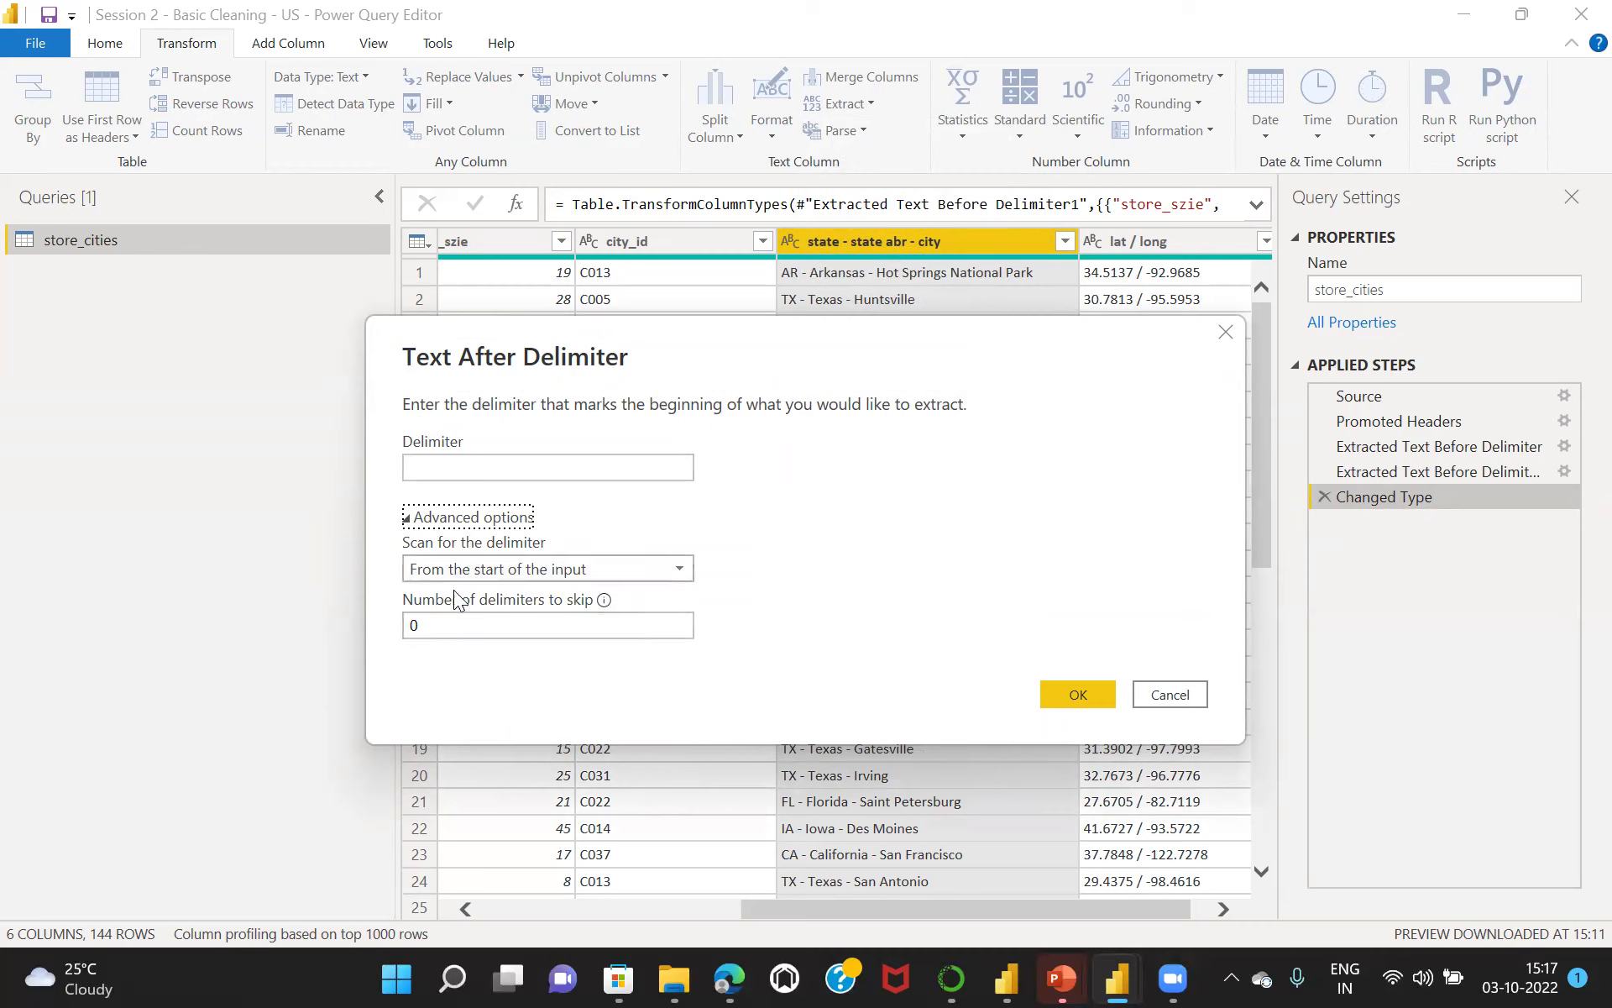
left_click(429, 624)
key("BackSpace")
type("1")
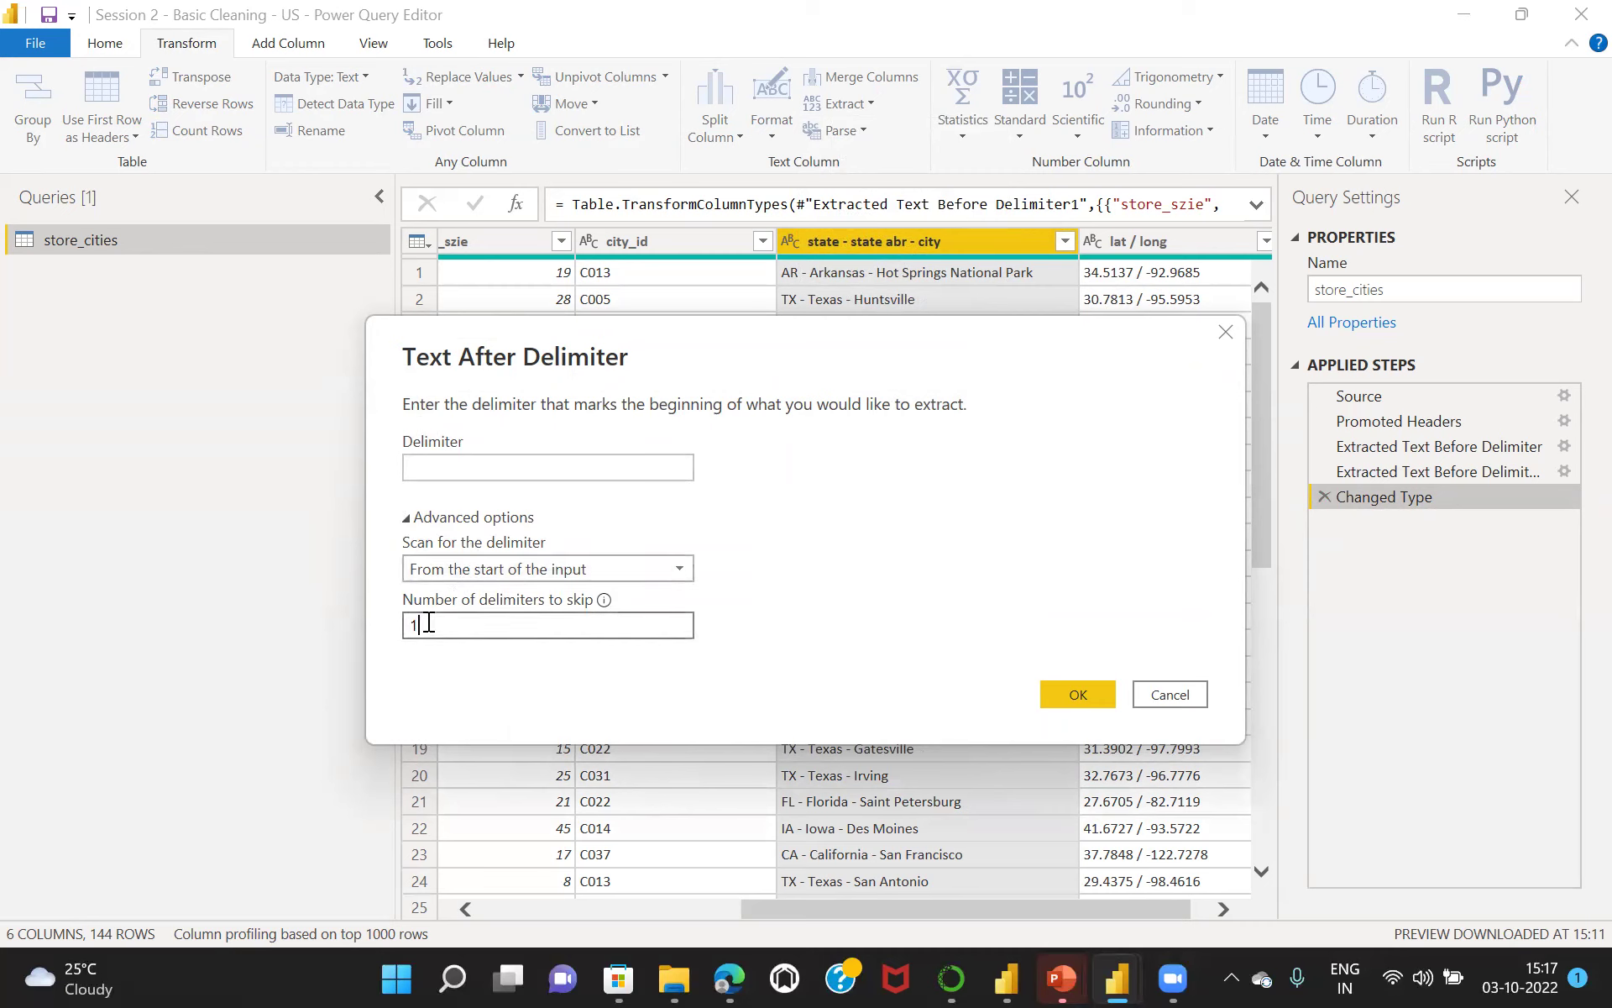
left_click(439, 469)
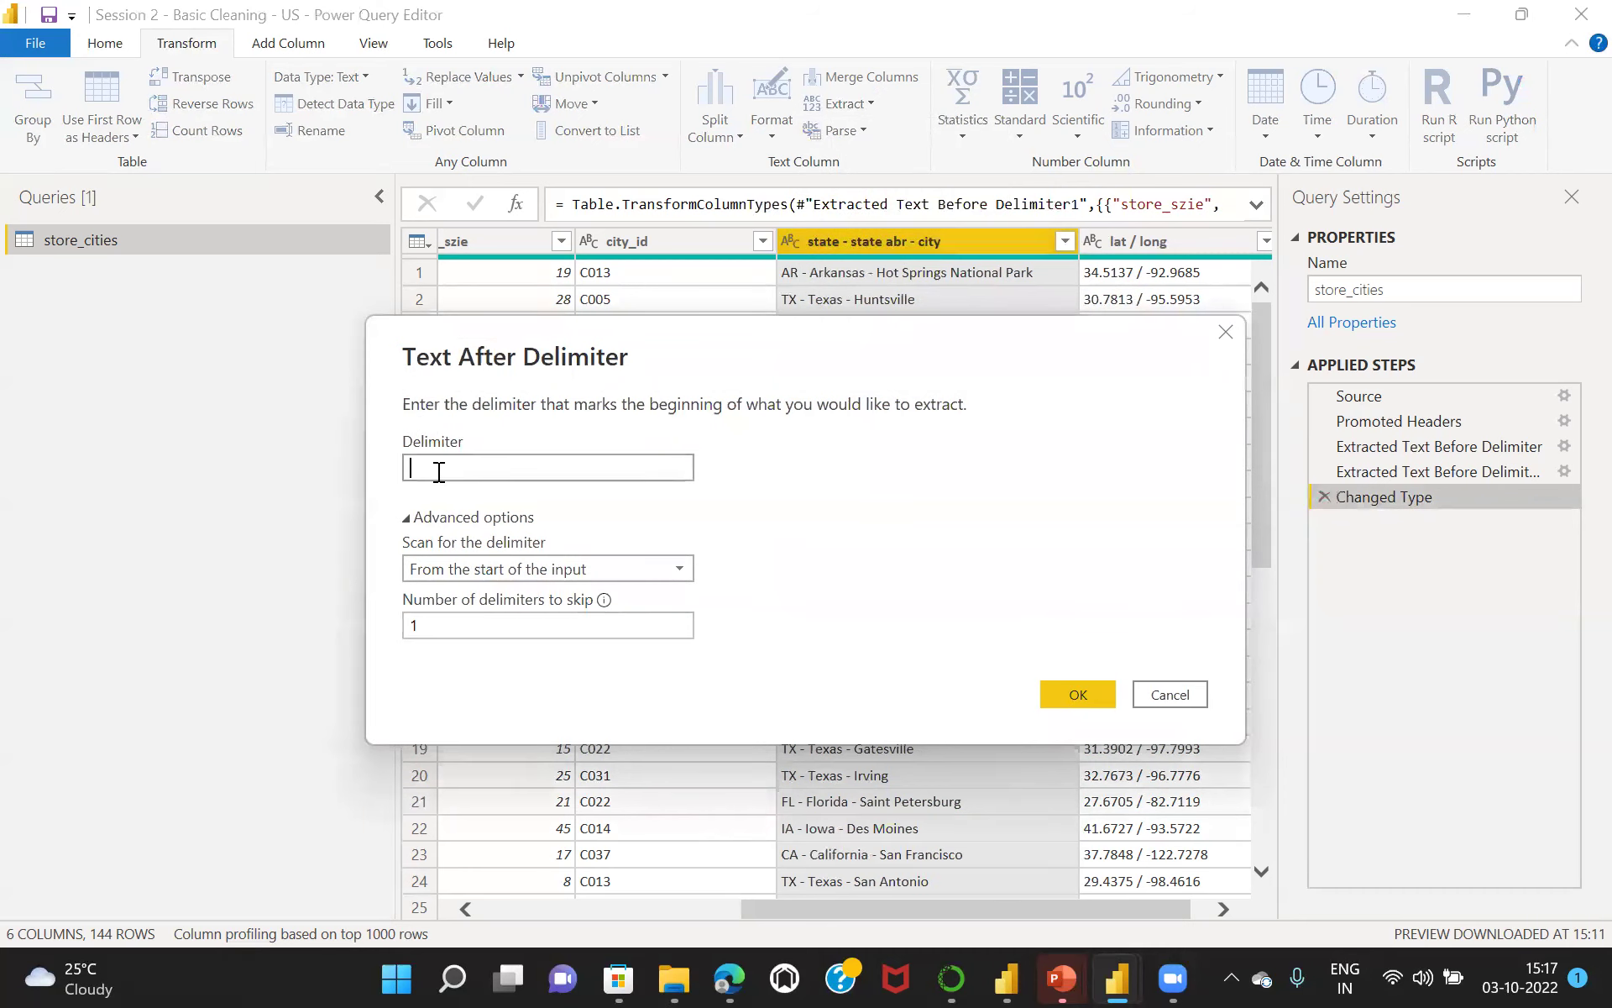
type("-")
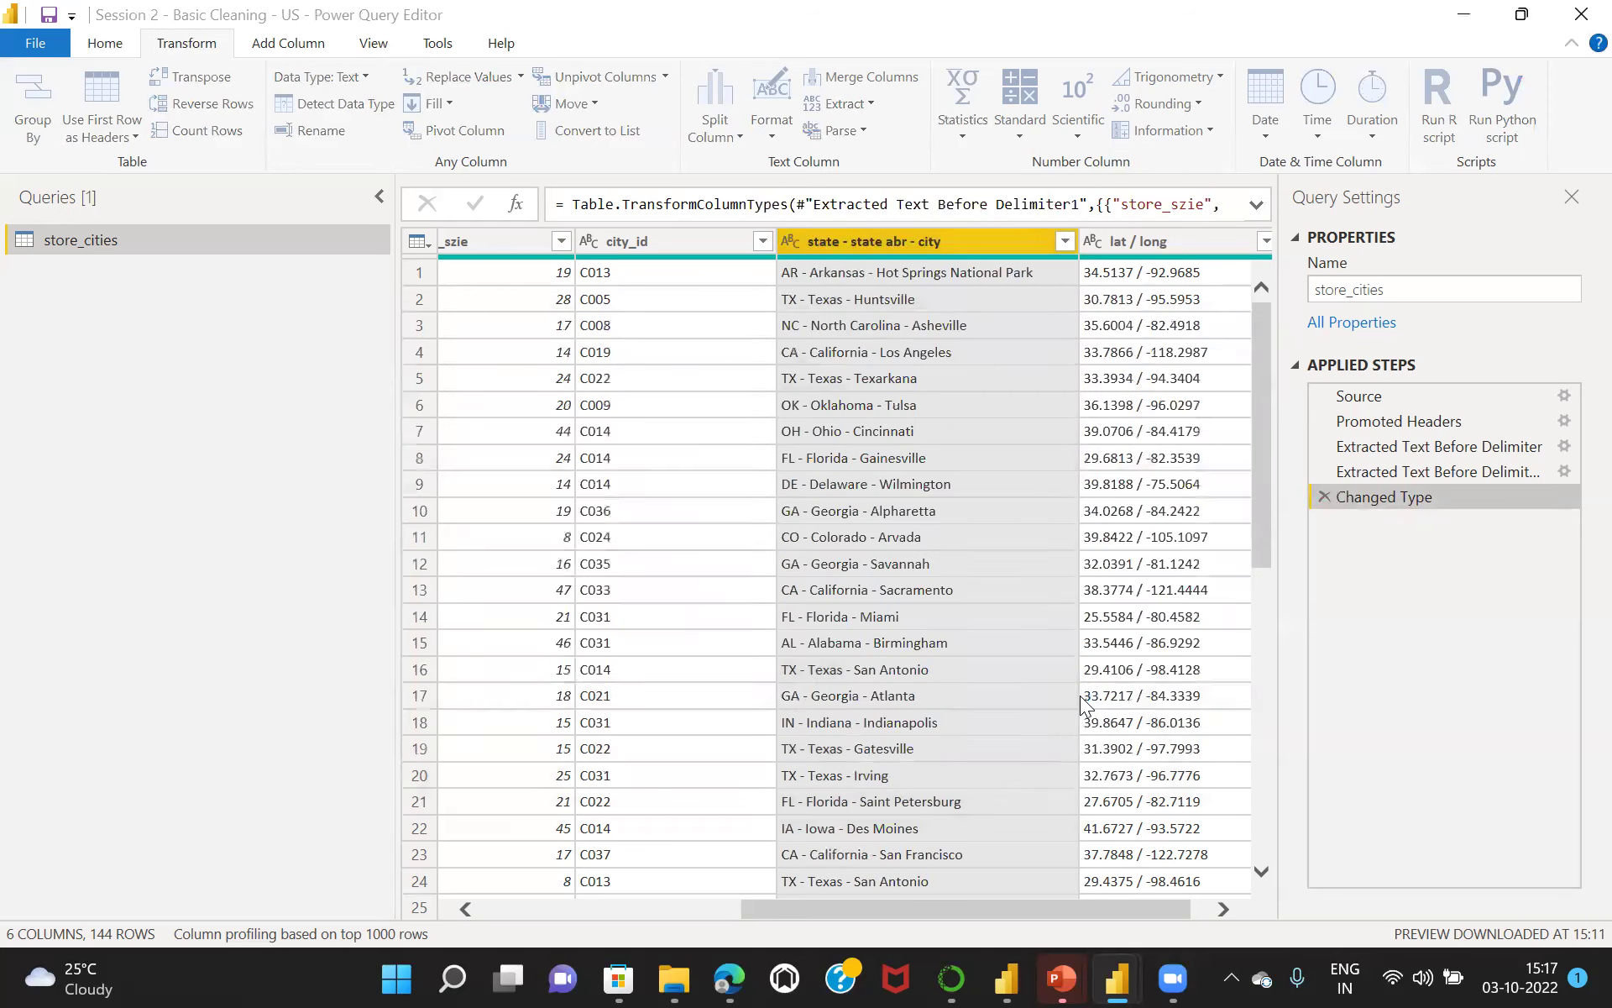
left_click(1078, 695)
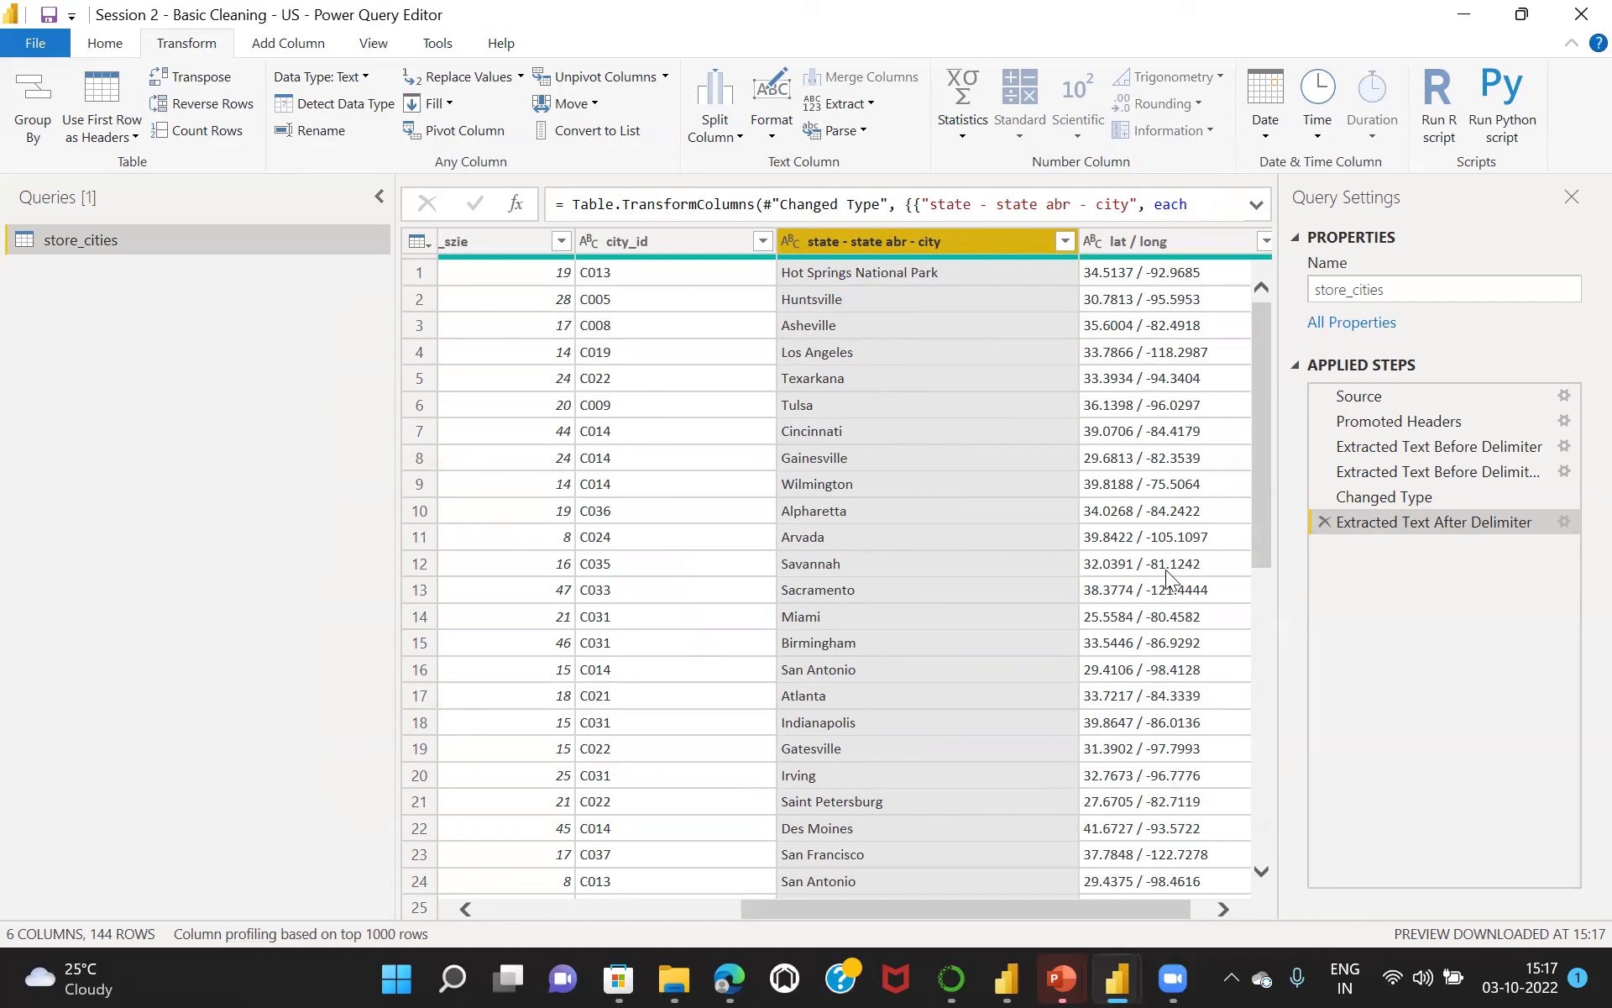
left_click(1324, 521)
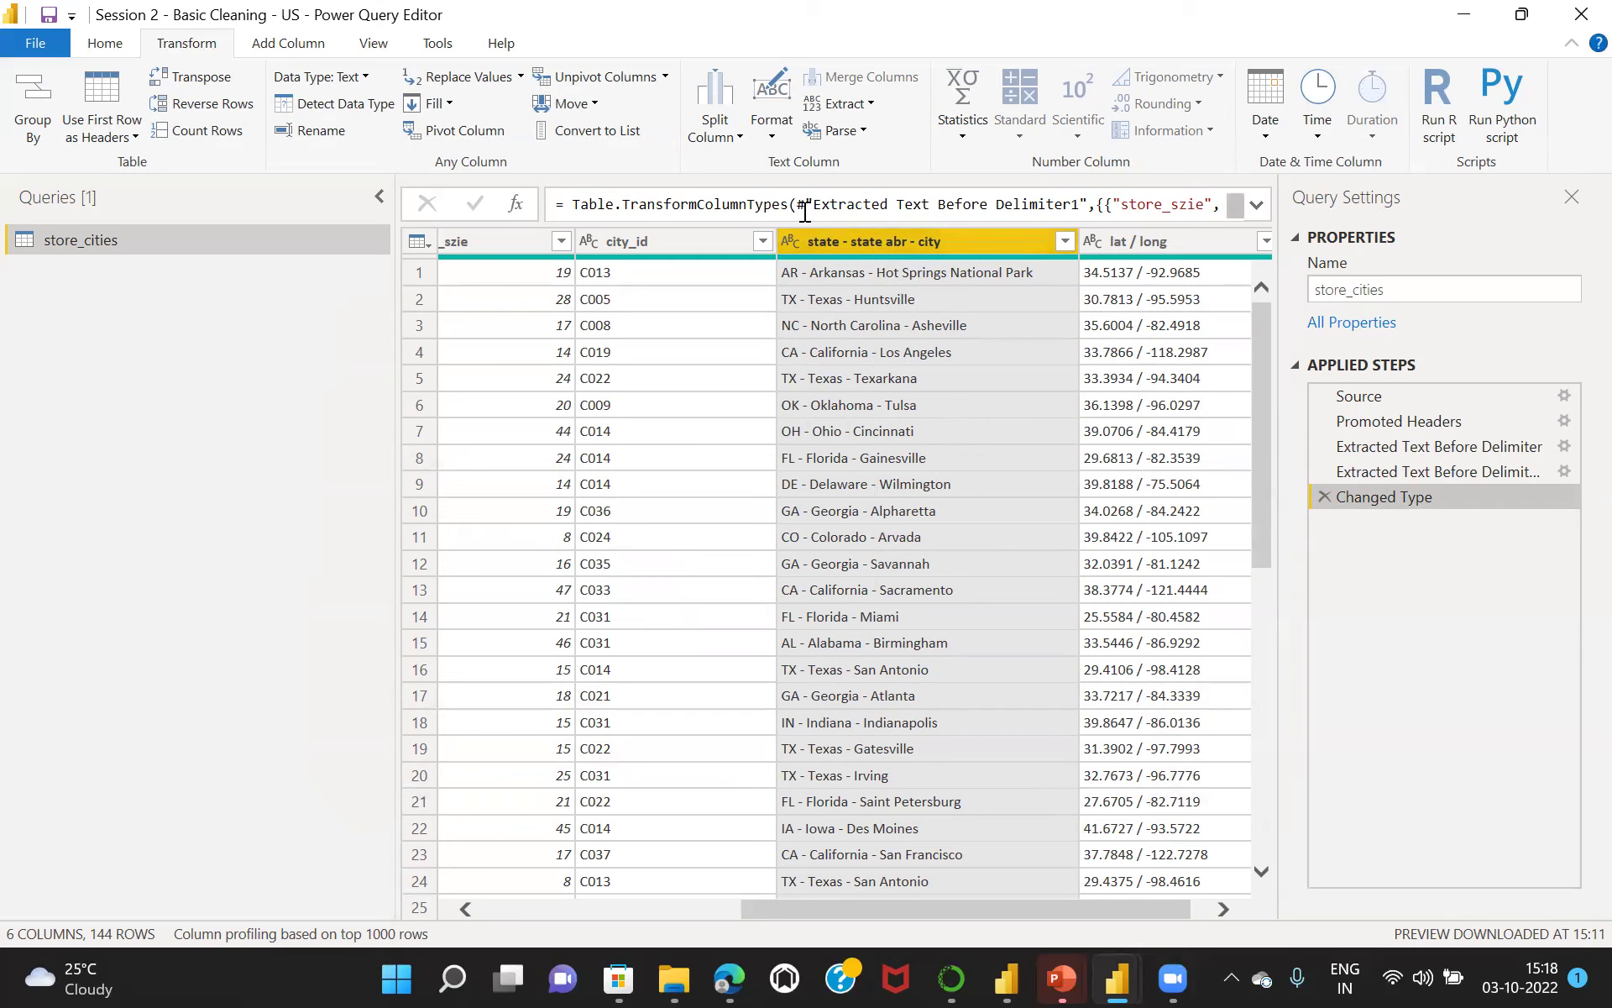
Split the state - state abr - city column at each occurrence of the custom "-" delimiter.
left_click(741, 137)
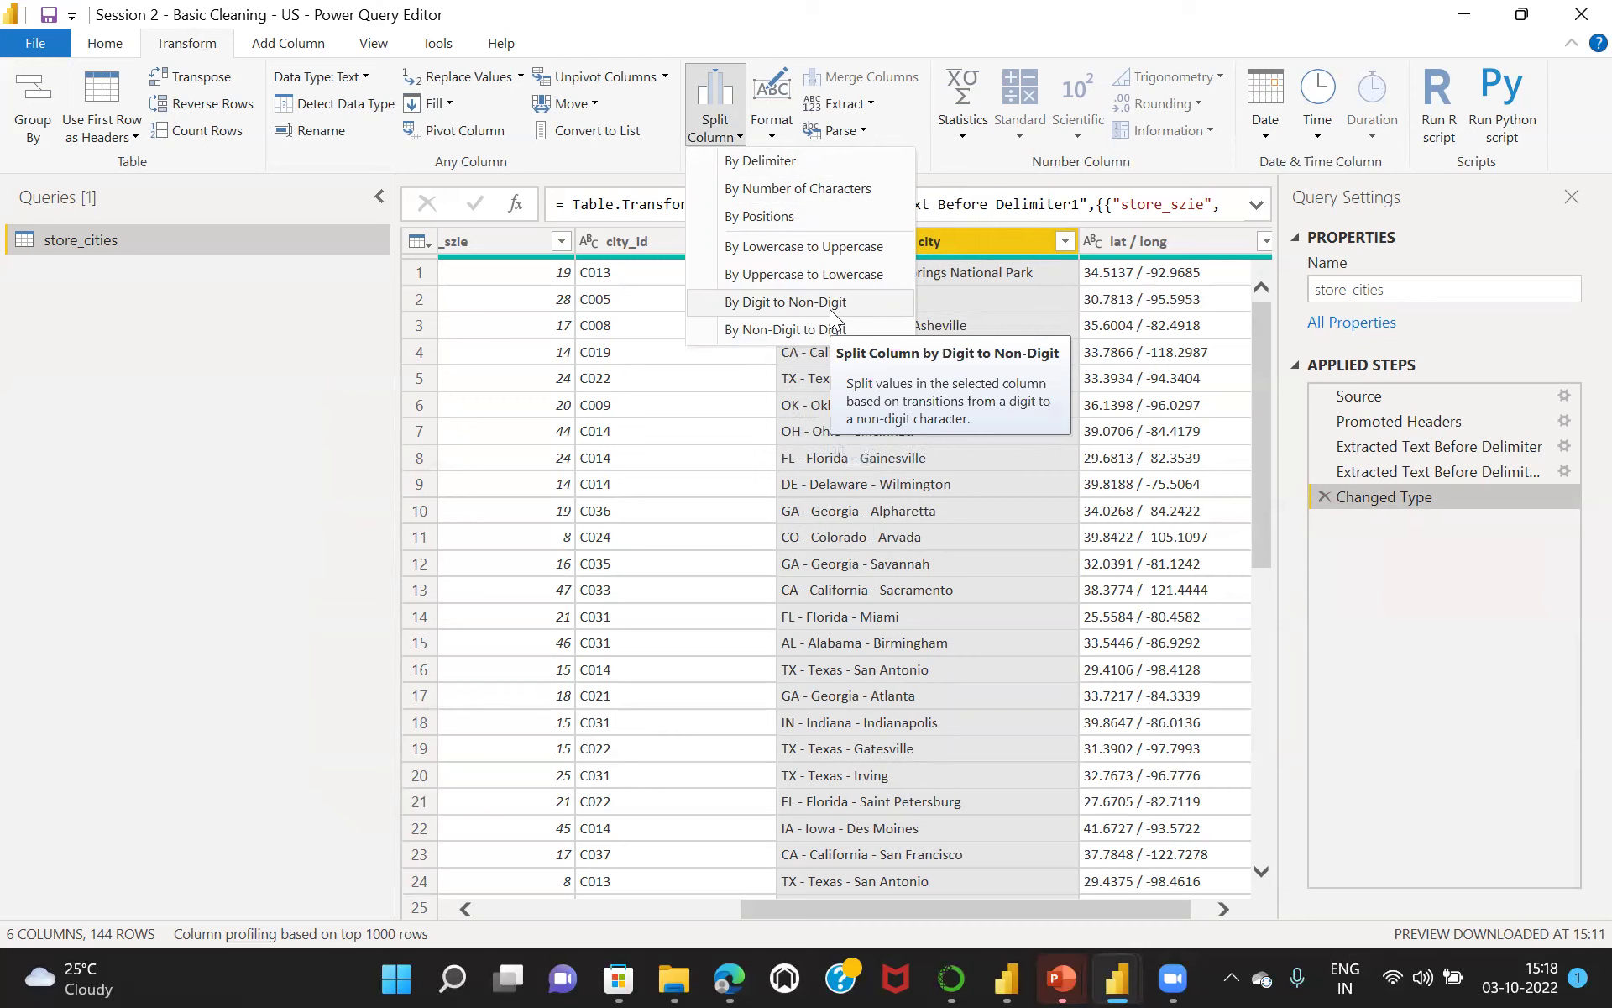
left_click(748, 165)
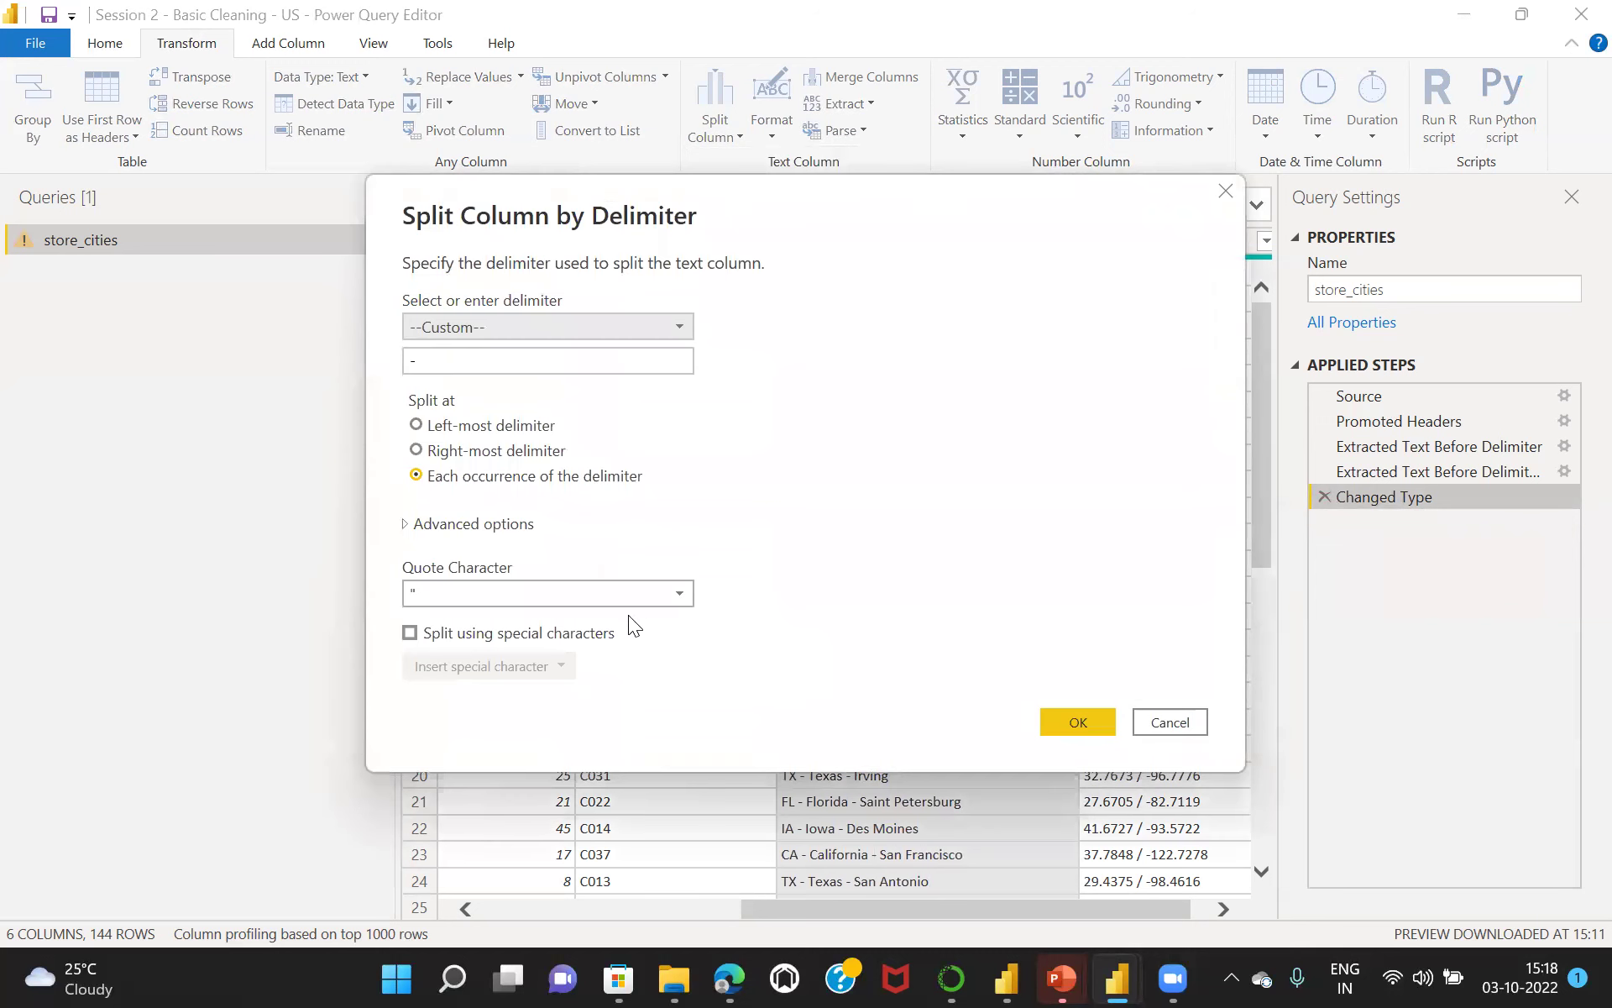
left_click(415, 362)
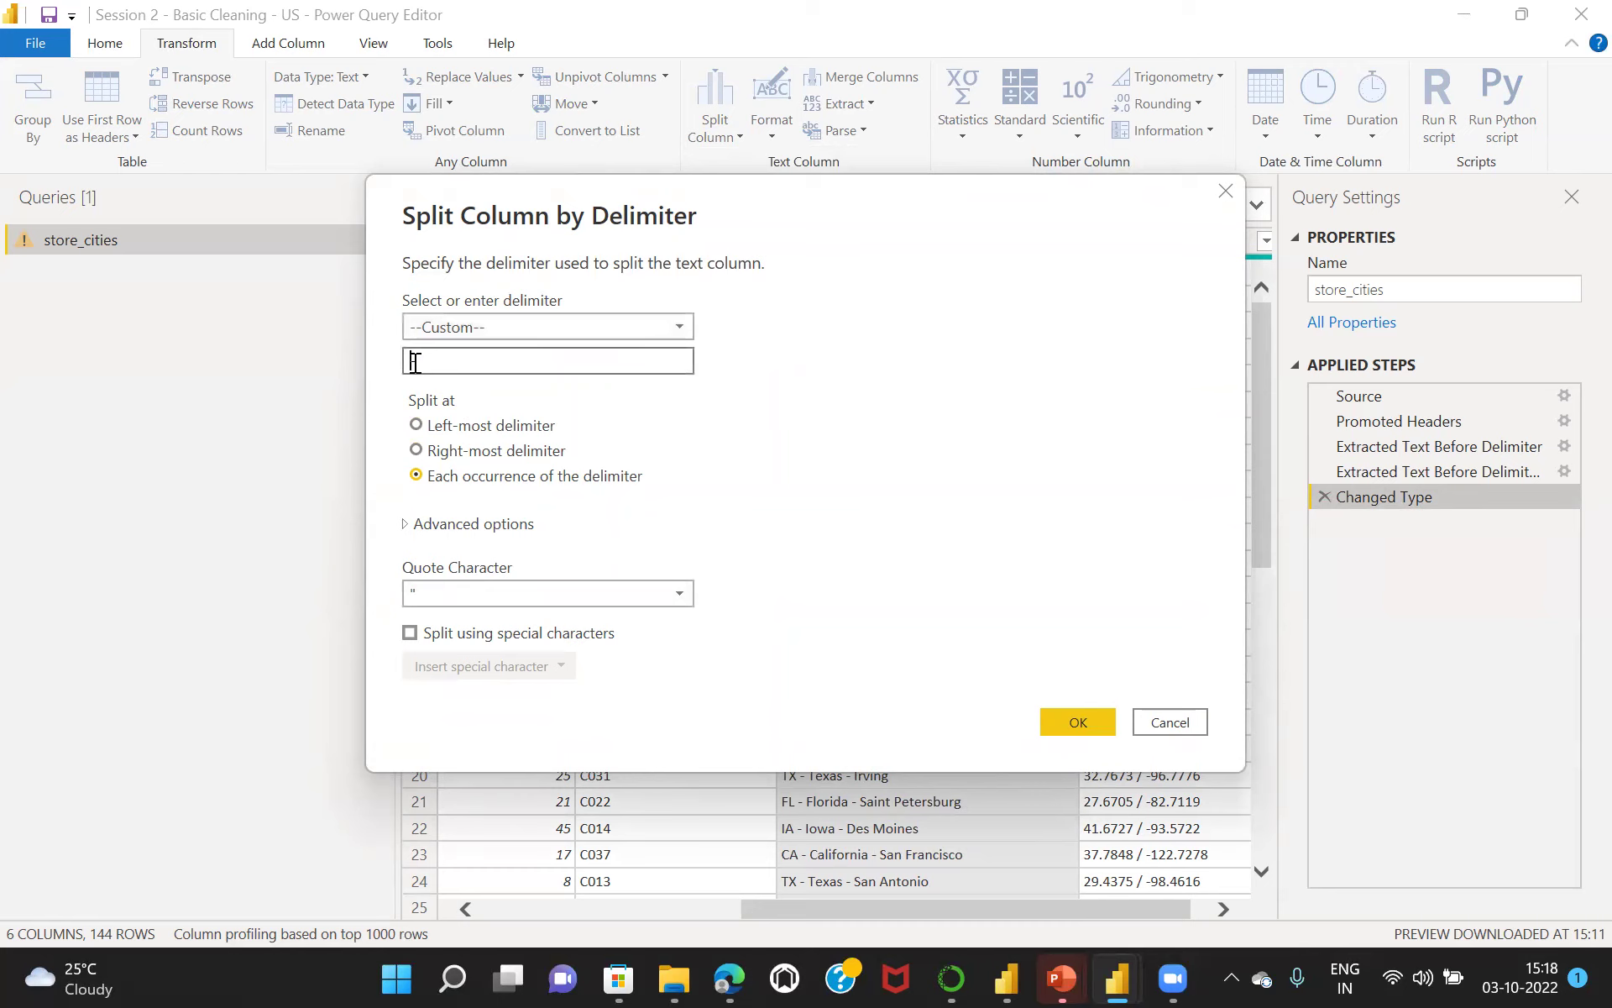
type("-")
left_click(1070, 717)
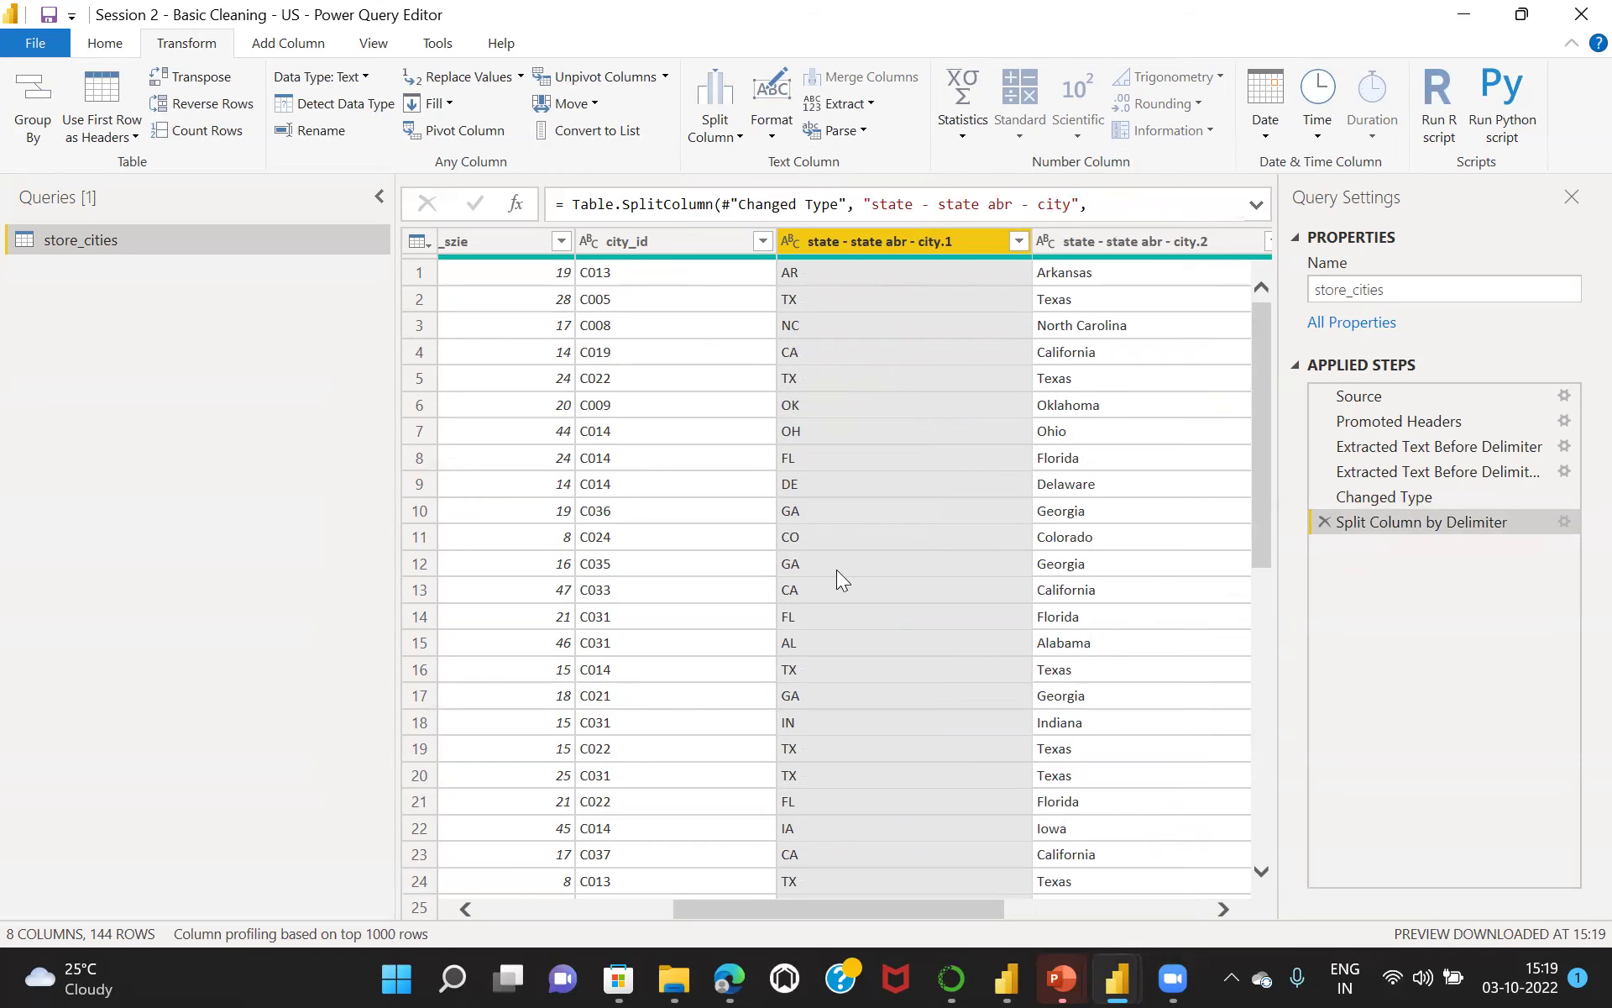
Rename the three columns produced by the split as State, State Abr and City, in that order.
left_click_drag(764, 905, 819, 922)
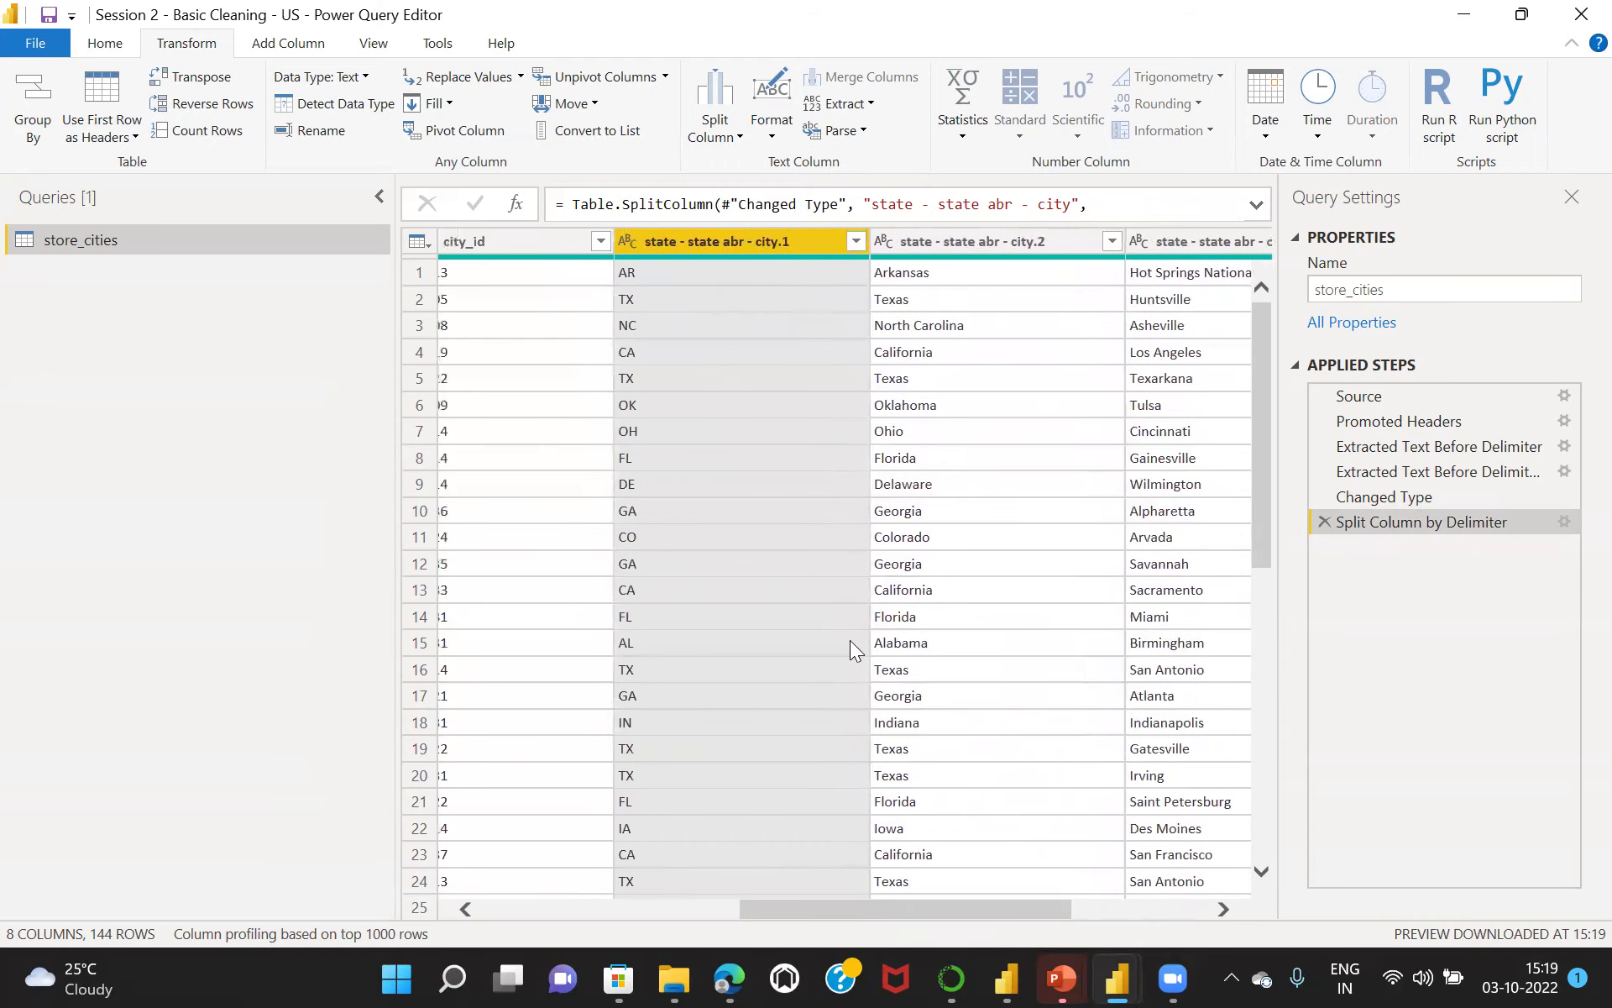
double_click(709, 244)
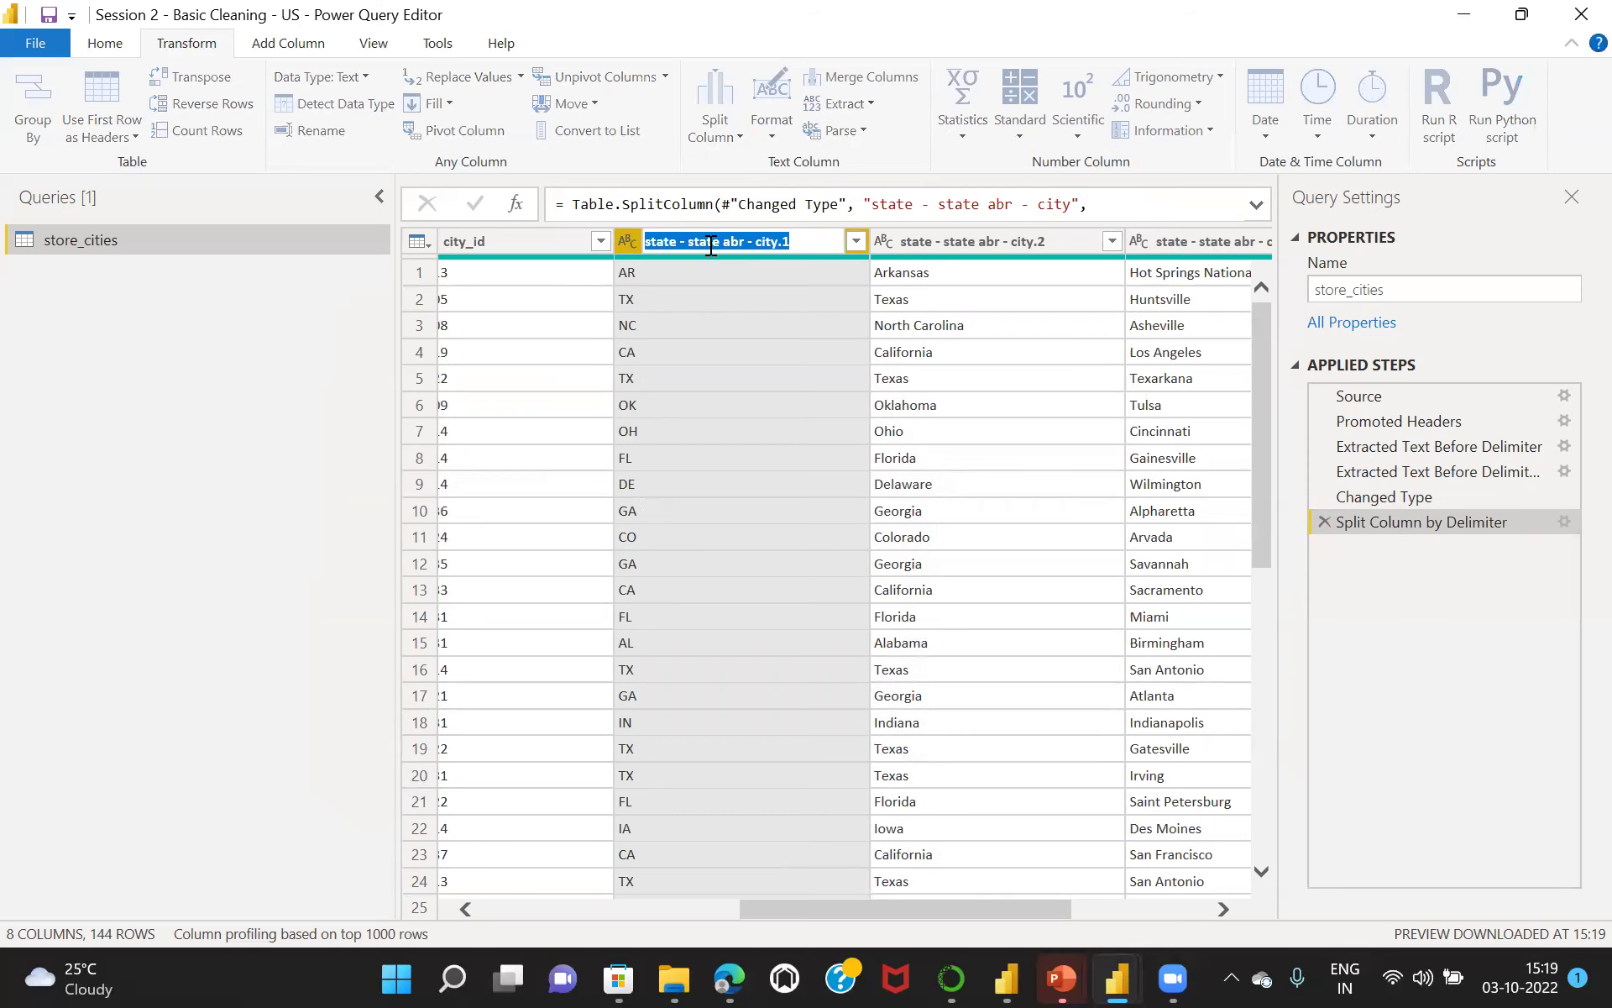
type("State")
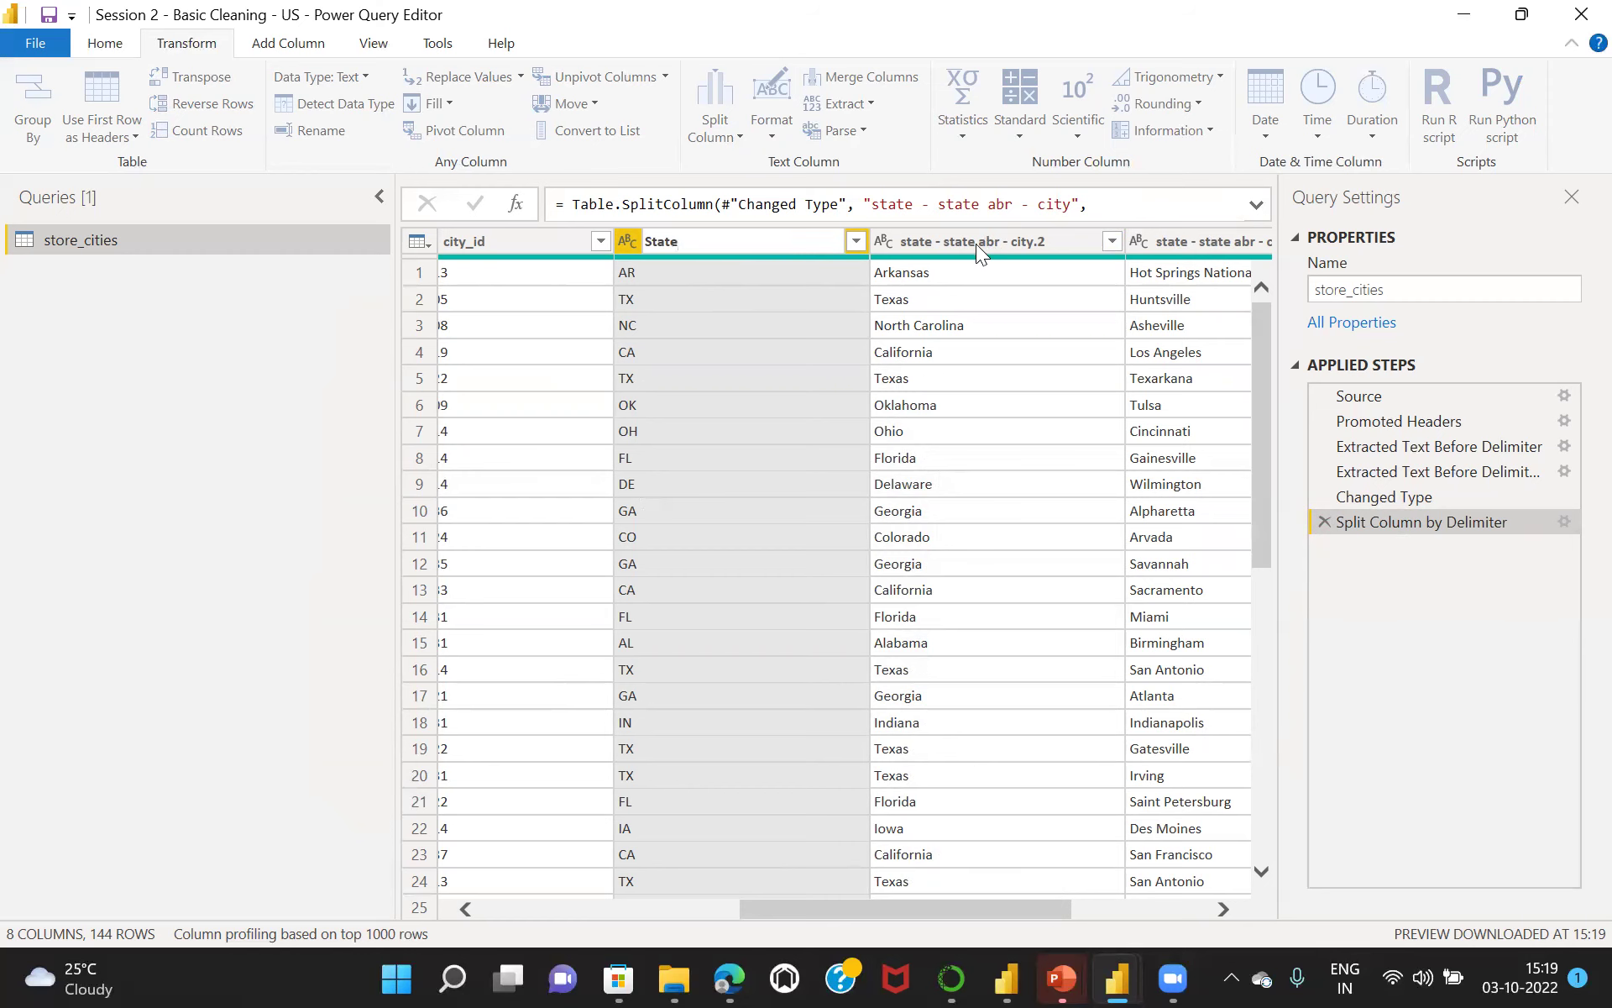
key("Return")
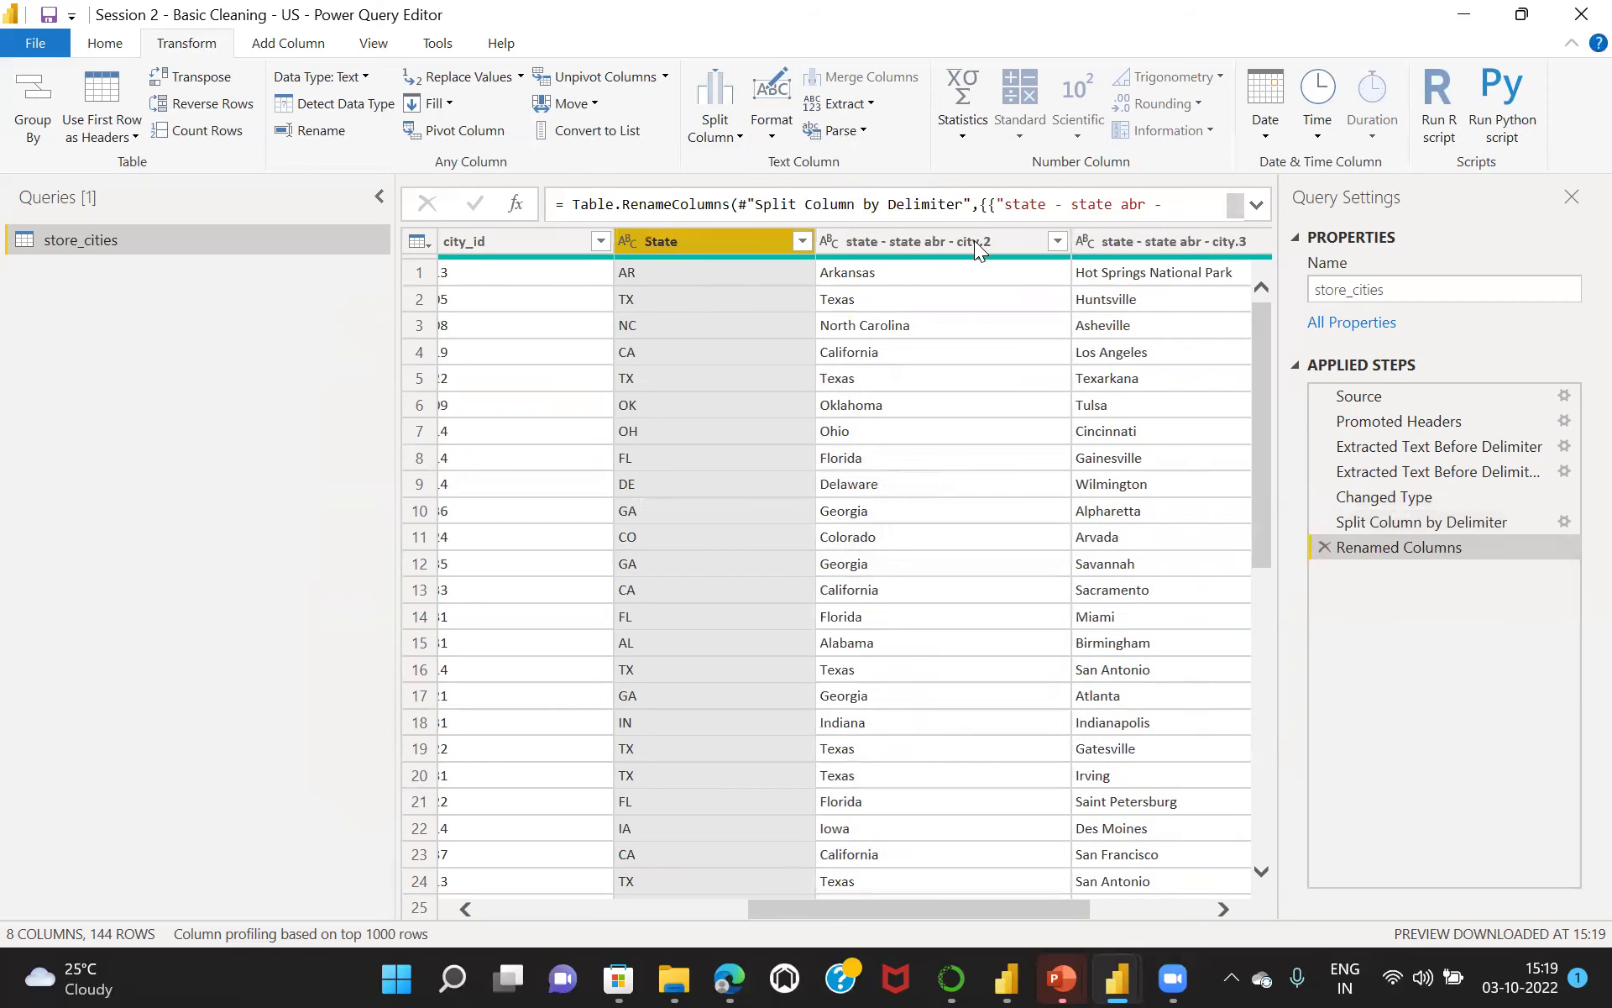
double_click(974, 240)
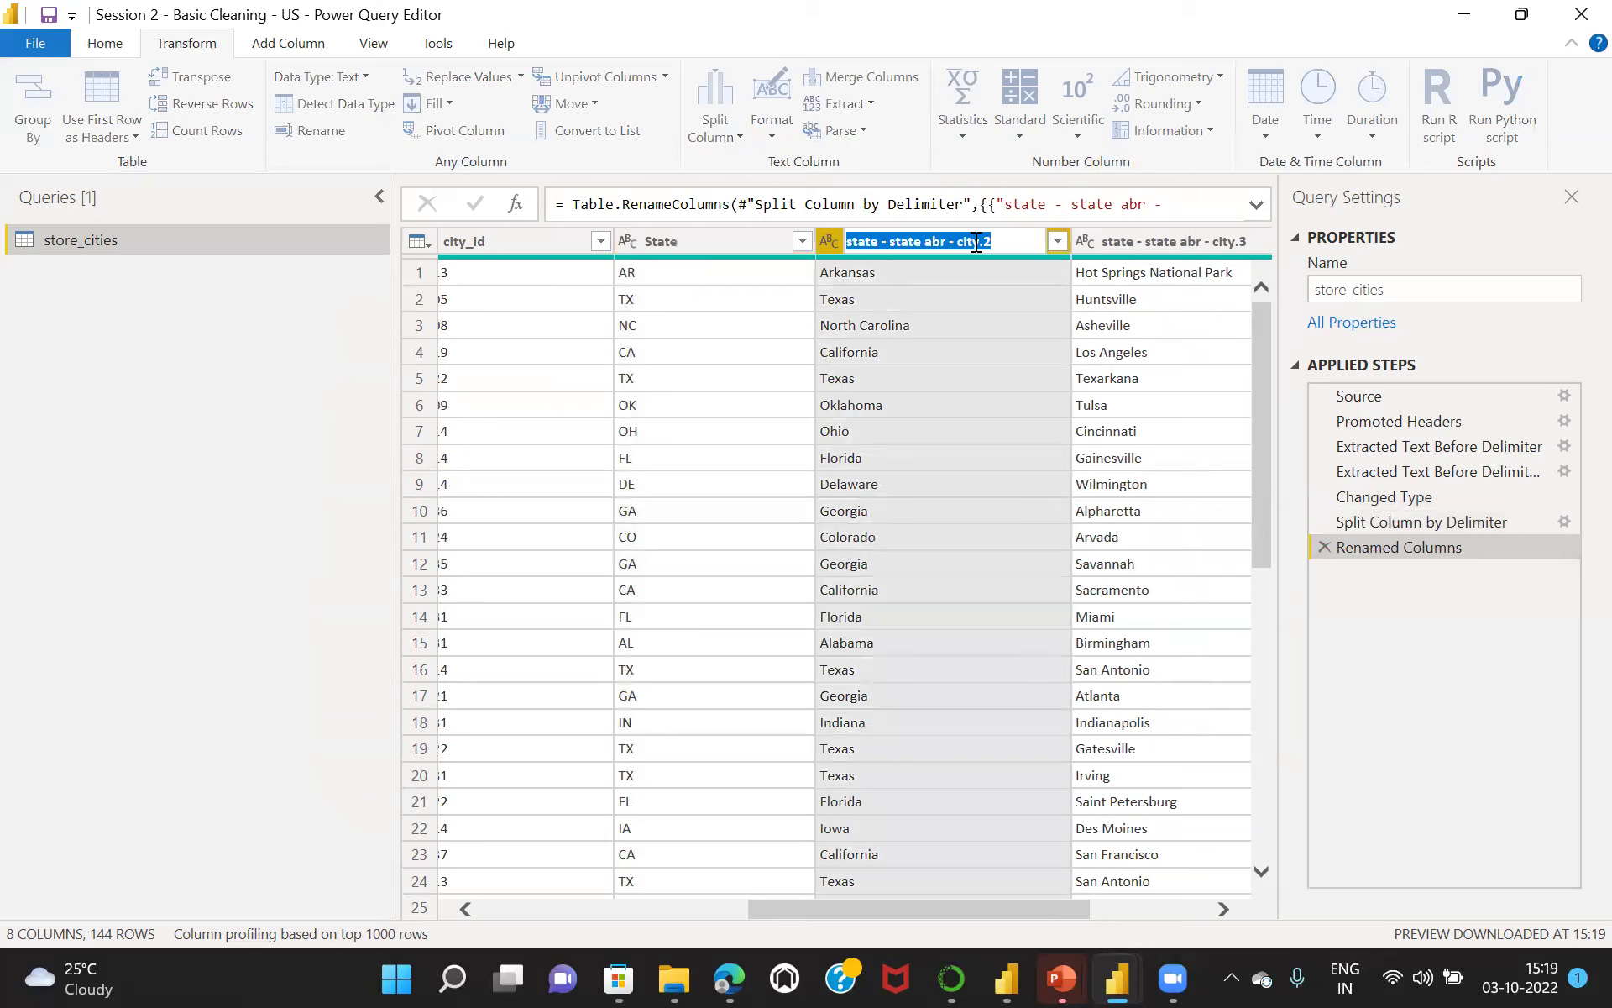
type("State")
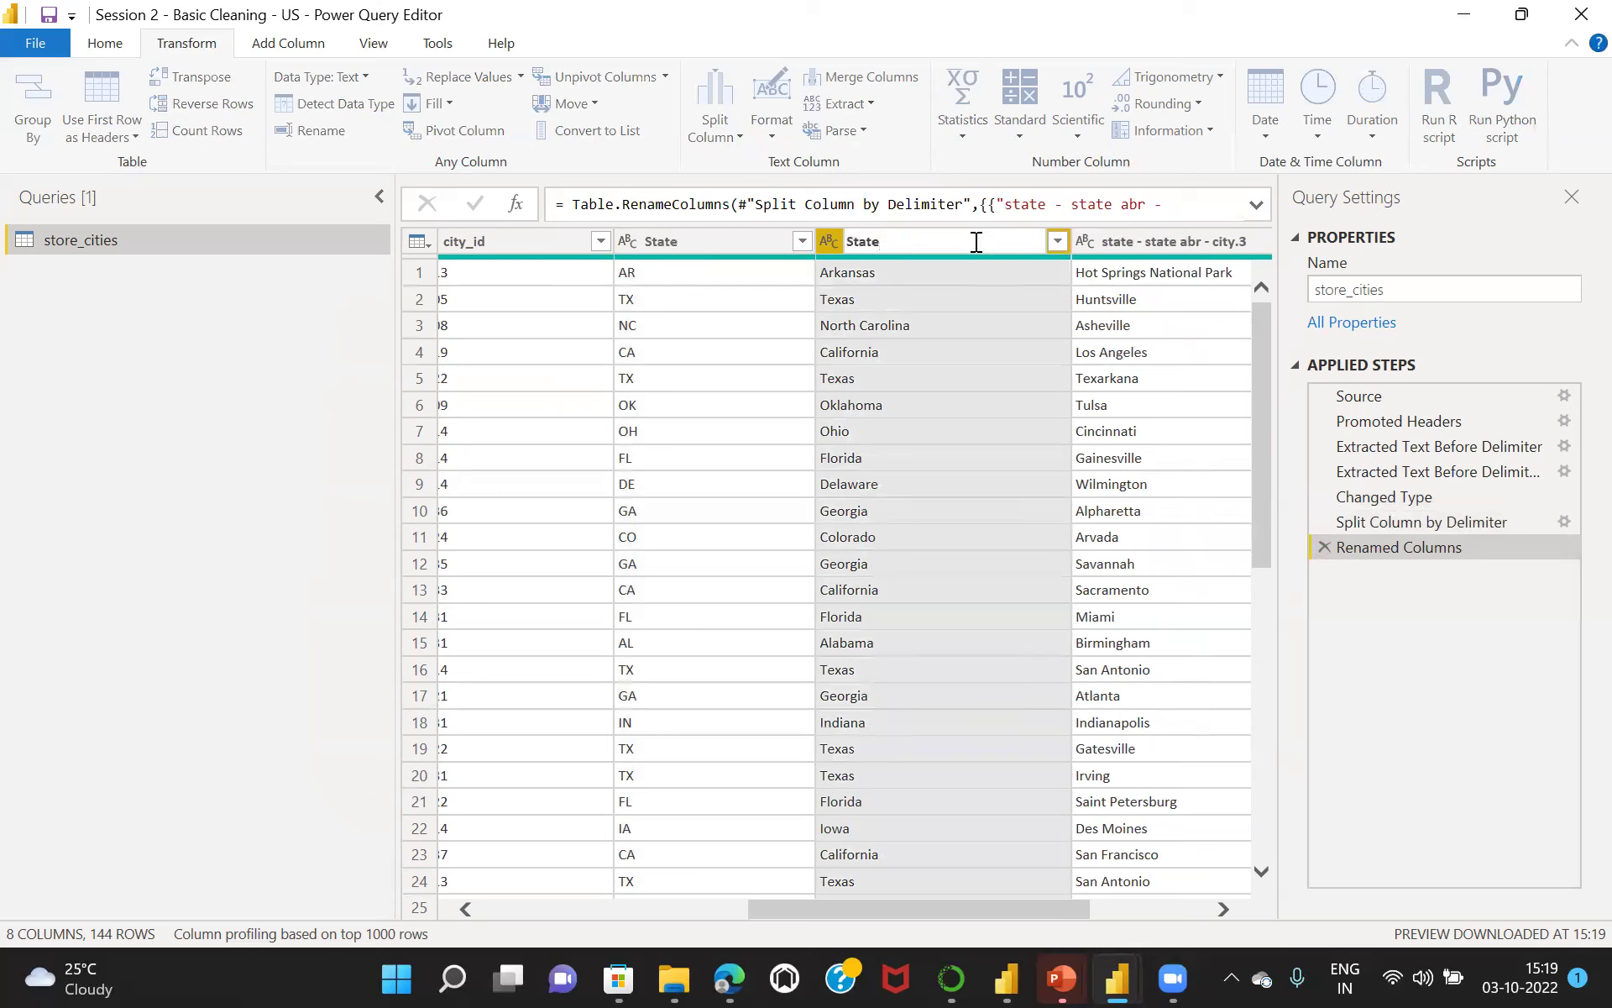
type(" Abr")
key("Return")
double_click(1140, 239)
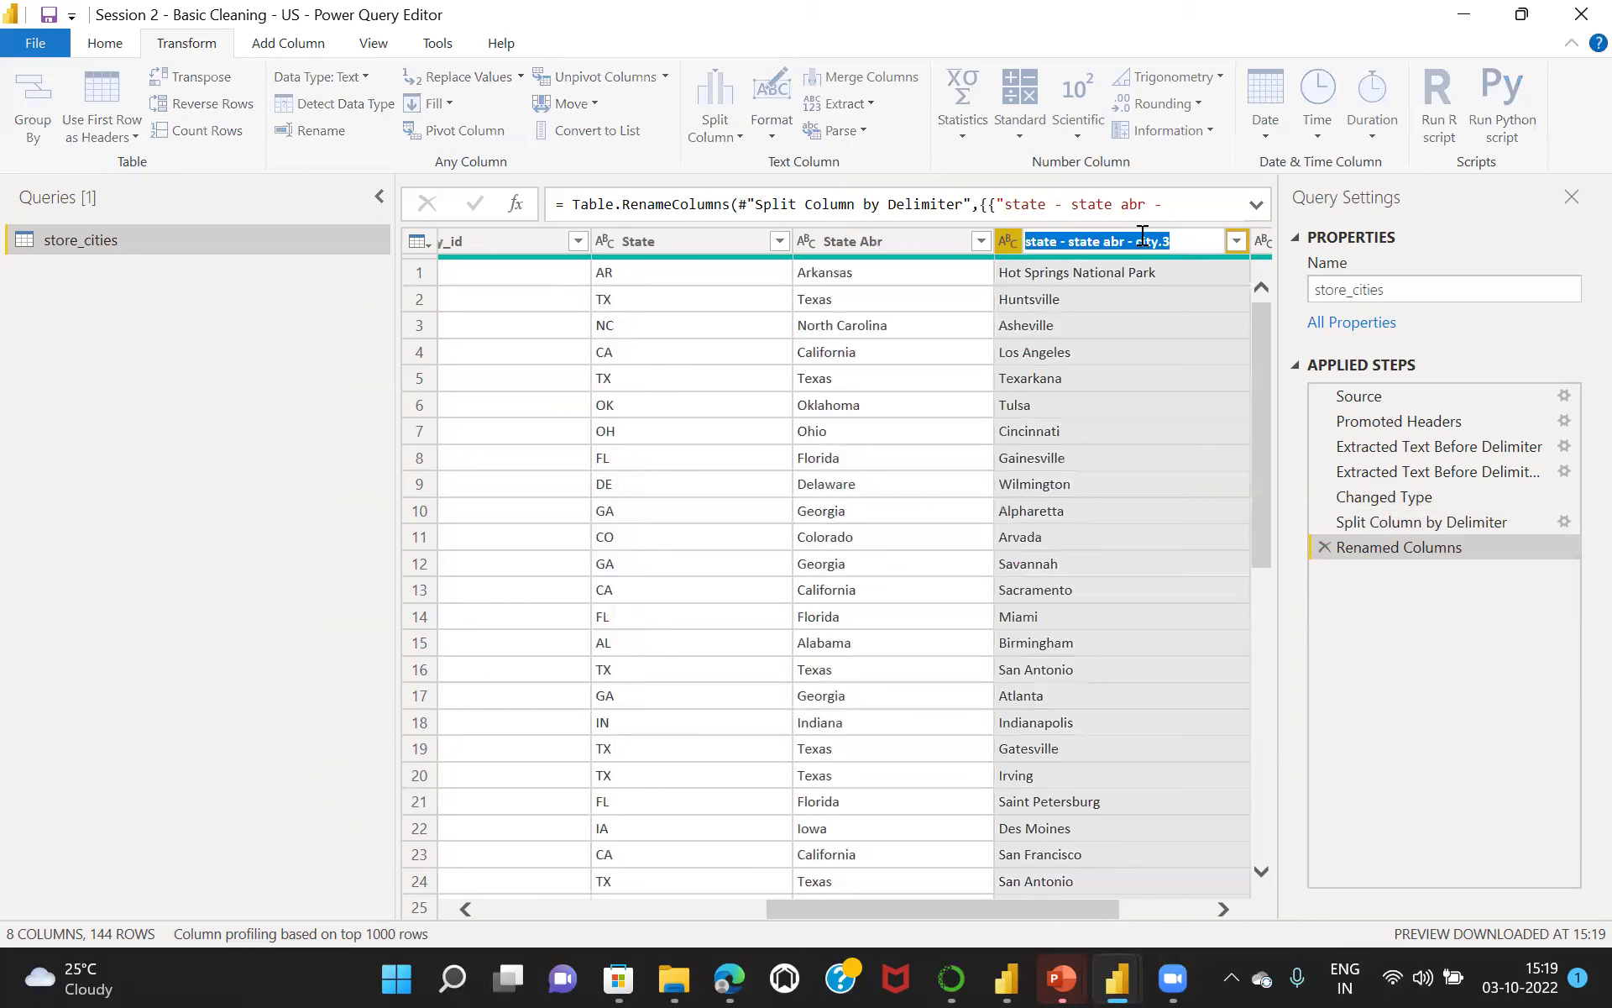
type("City")
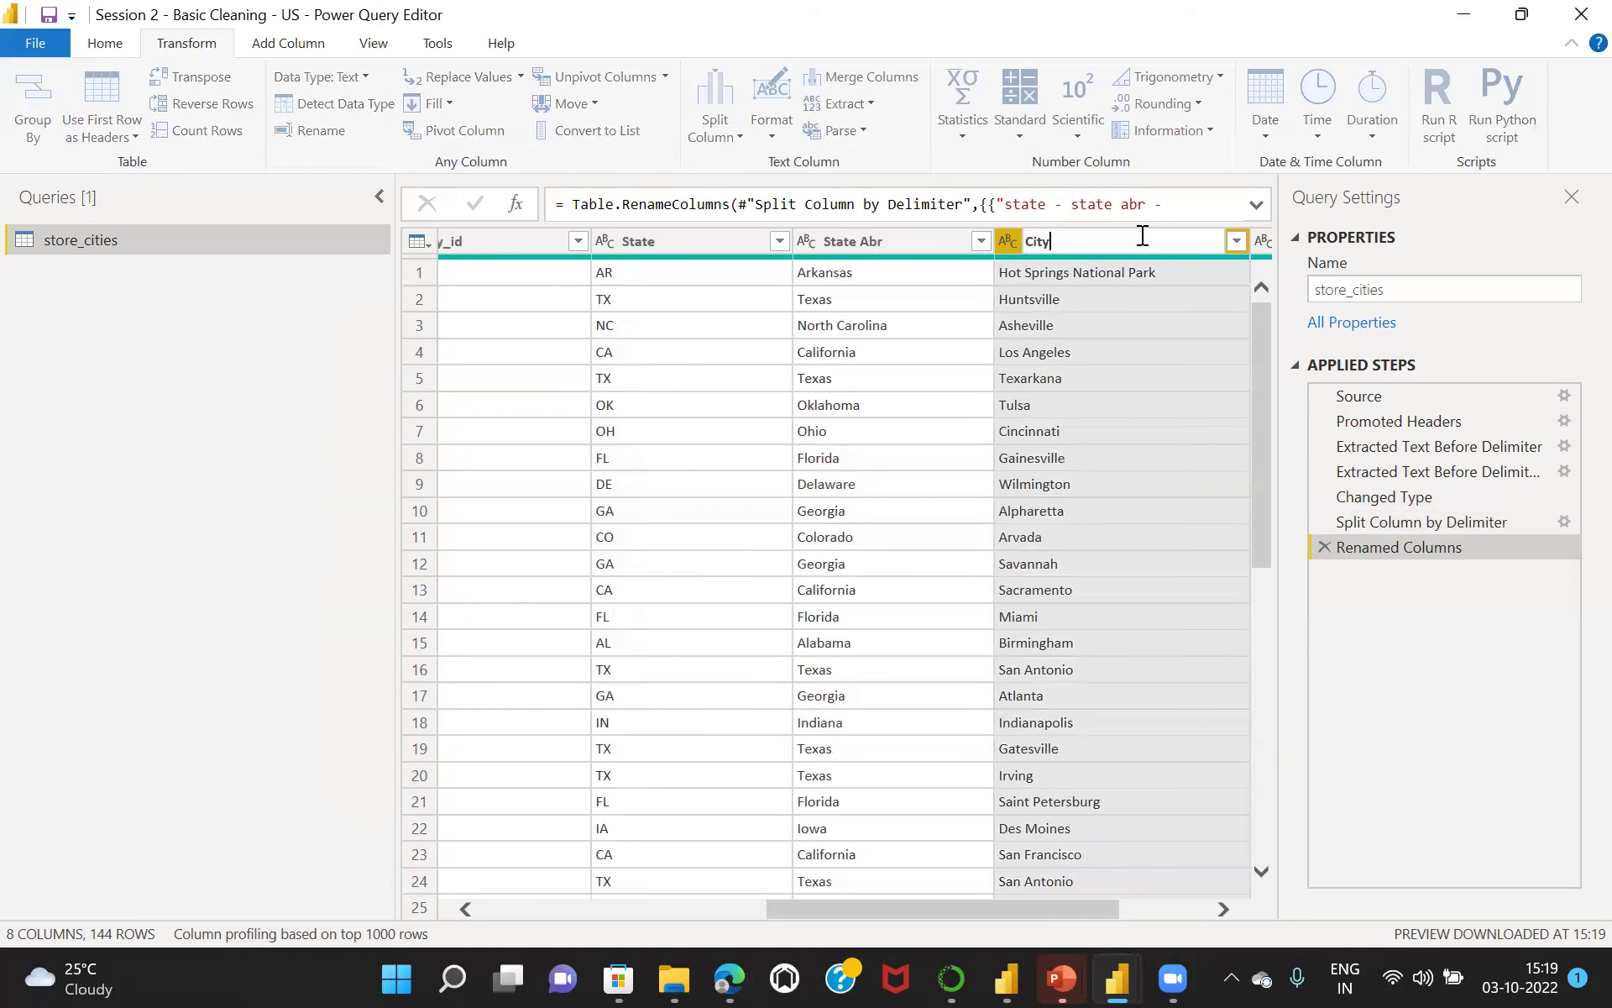
key("Return")
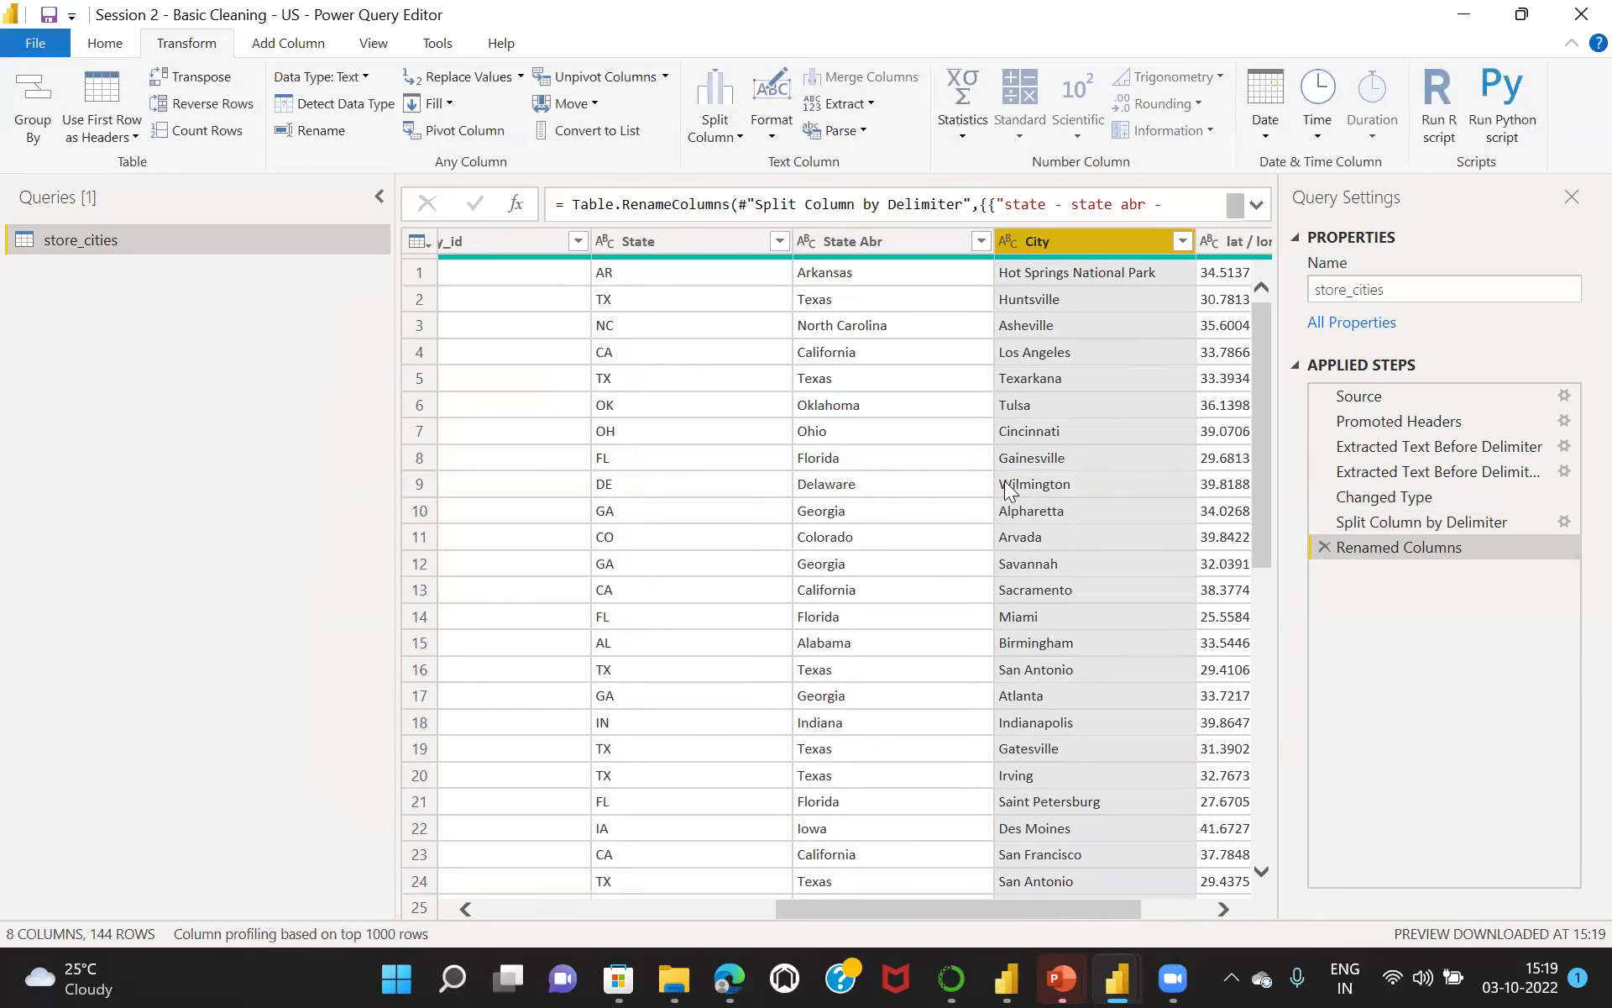
Try moving the State Abr column in front of the State column, and remove that reordering from the applied steps.
left_click_drag(900, 908, 796, 904)
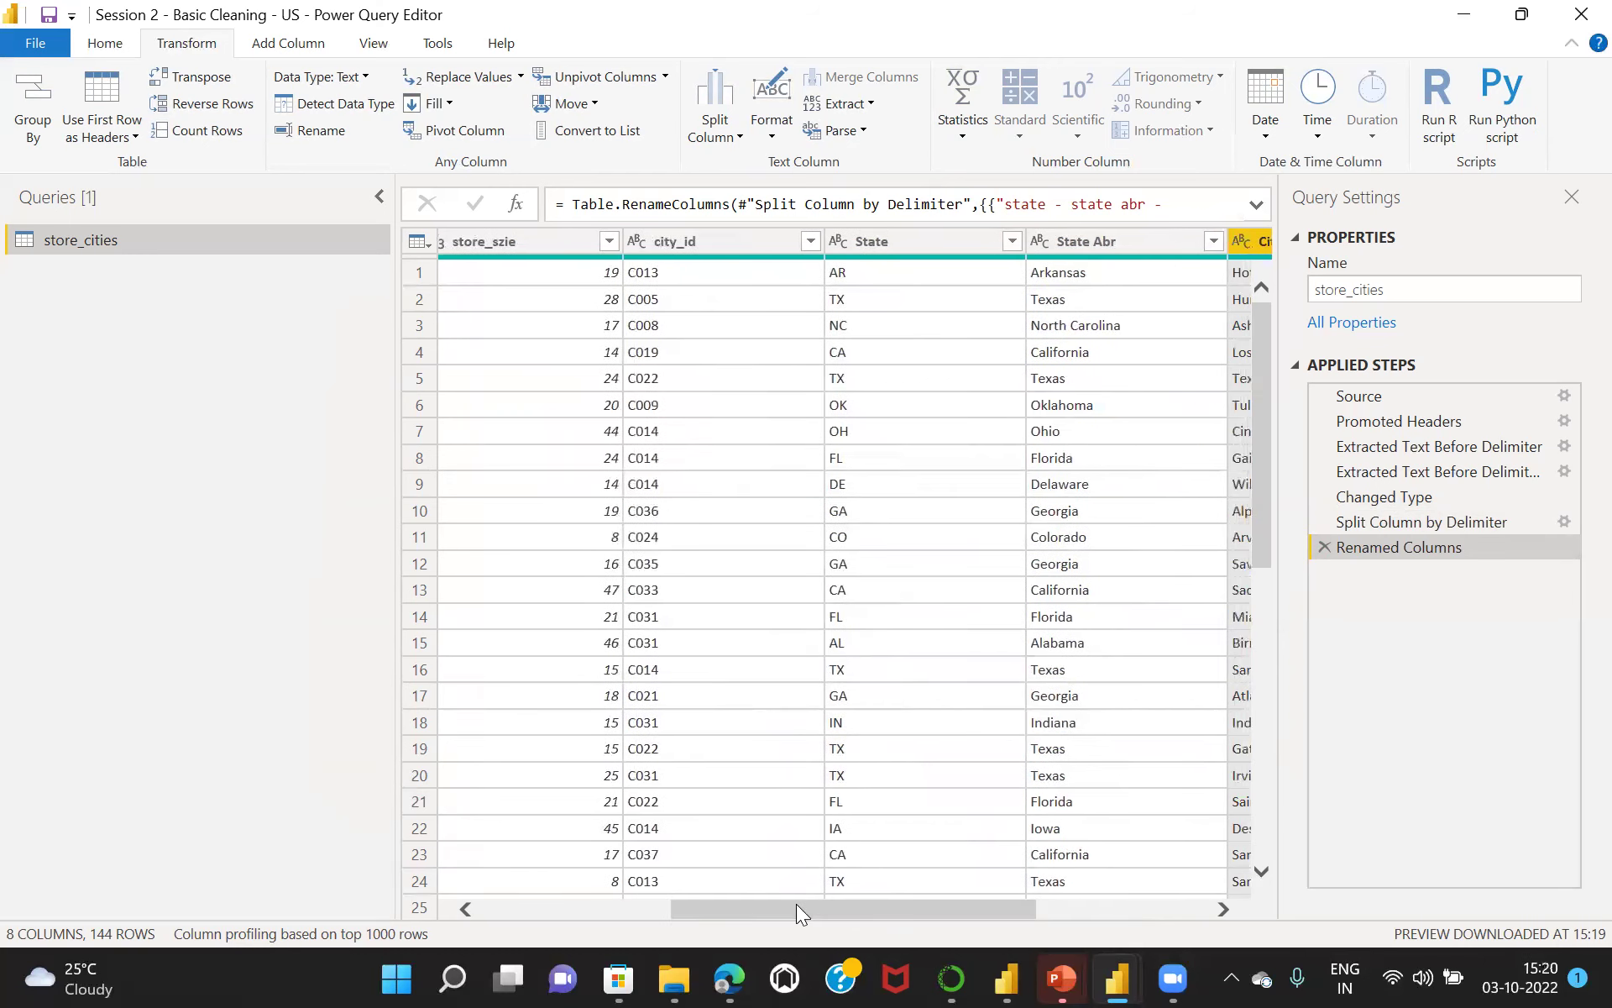
left_click(1105, 242)
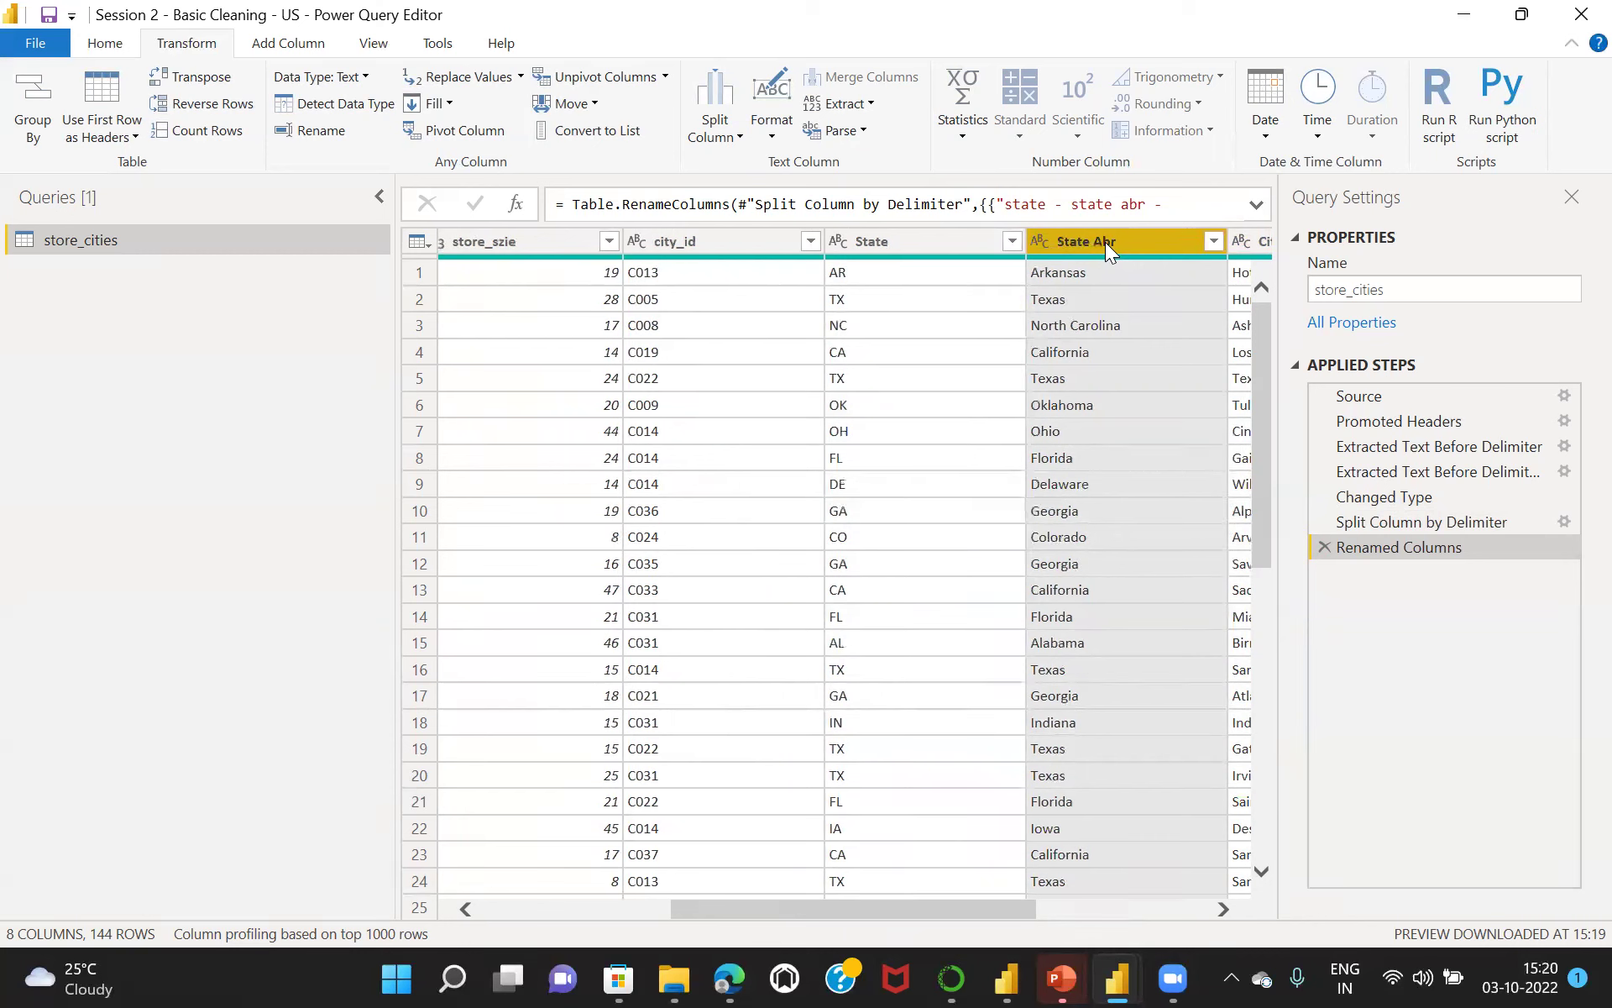
left_click_drag(1103, 240, 830, 248)
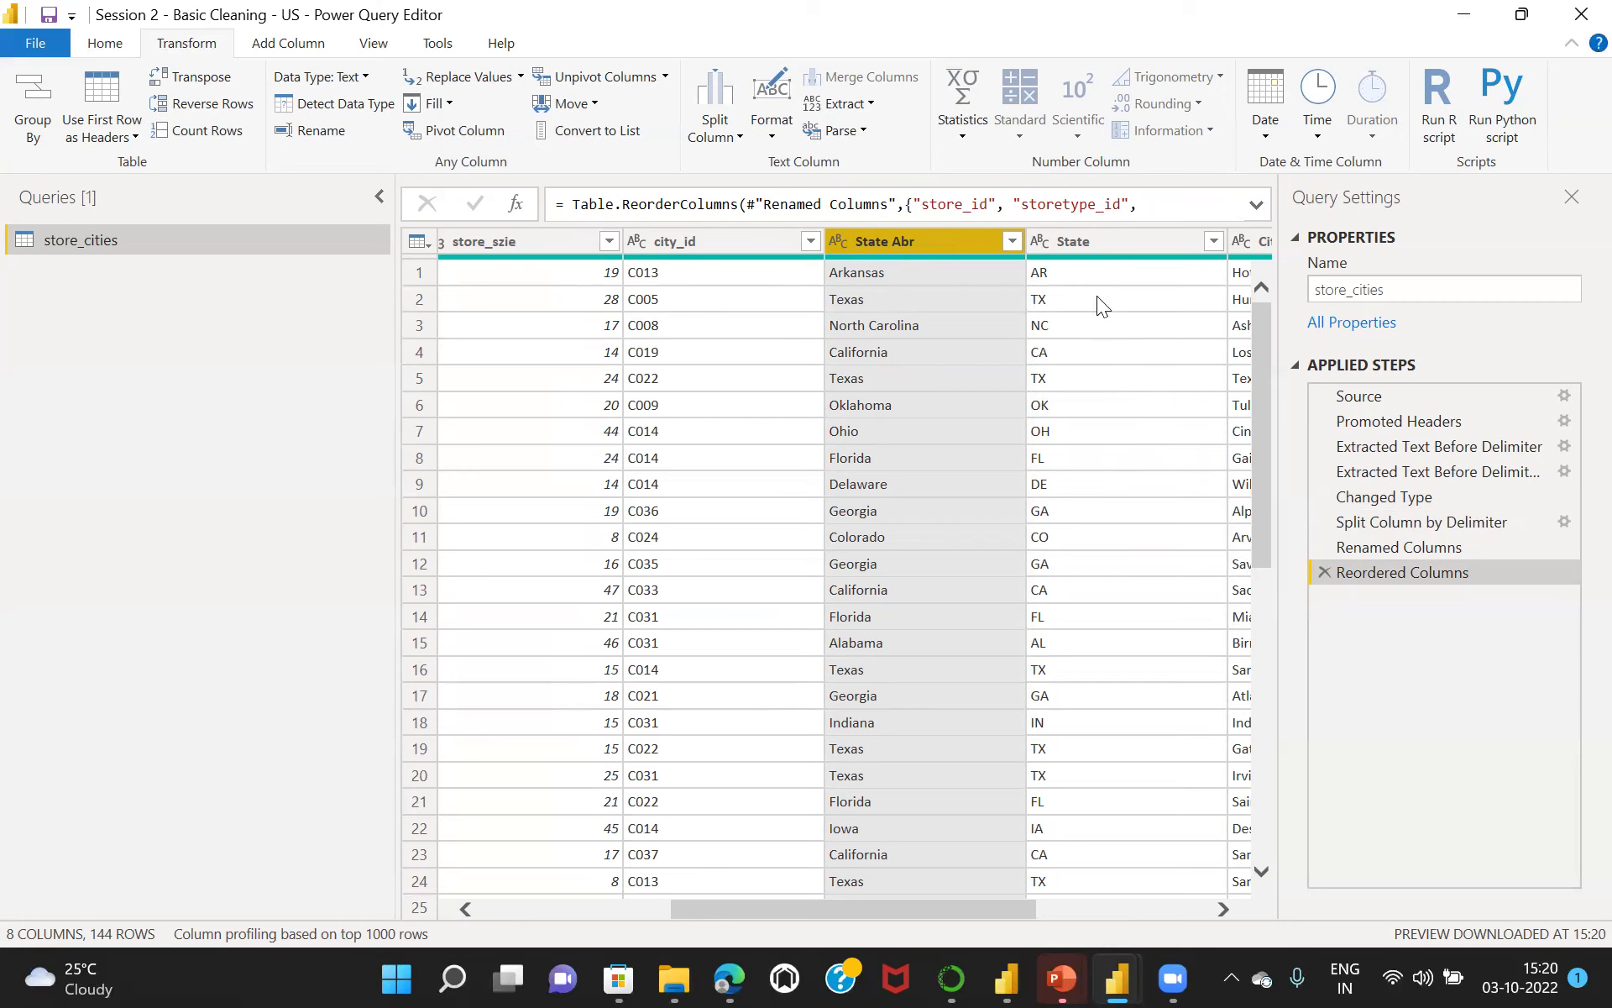
left_click(1325, 571)
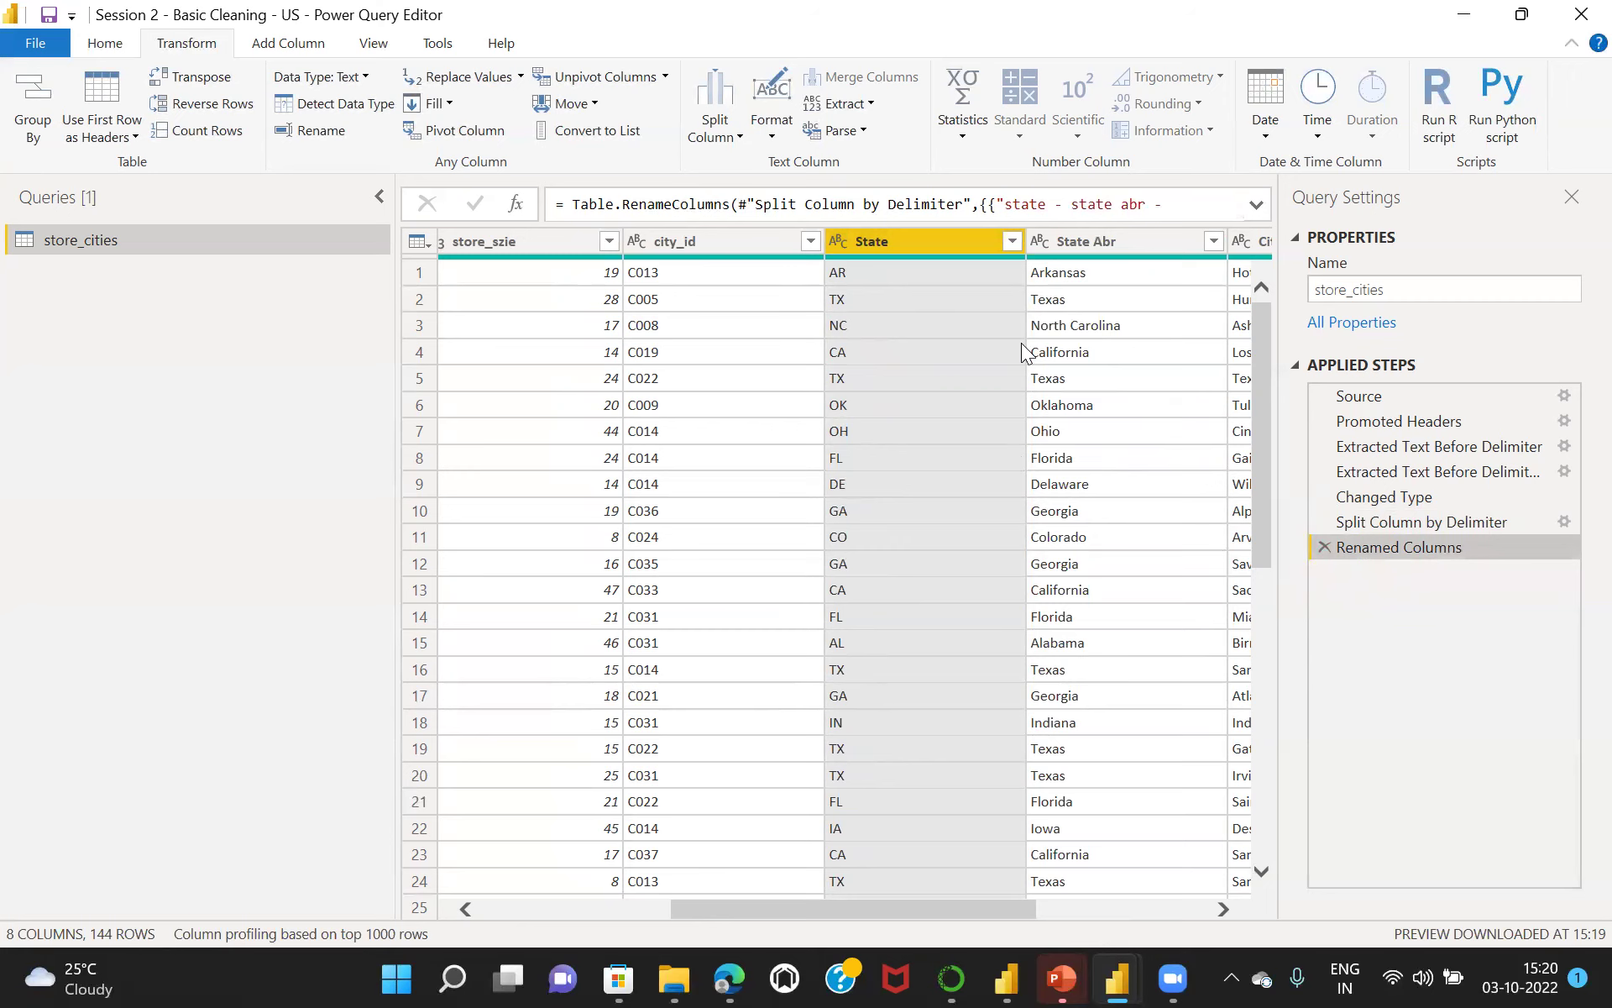
Select the store_szie, city_id, State and City columns together, leaving State Abr out of the selection.
left_click(518, 245)
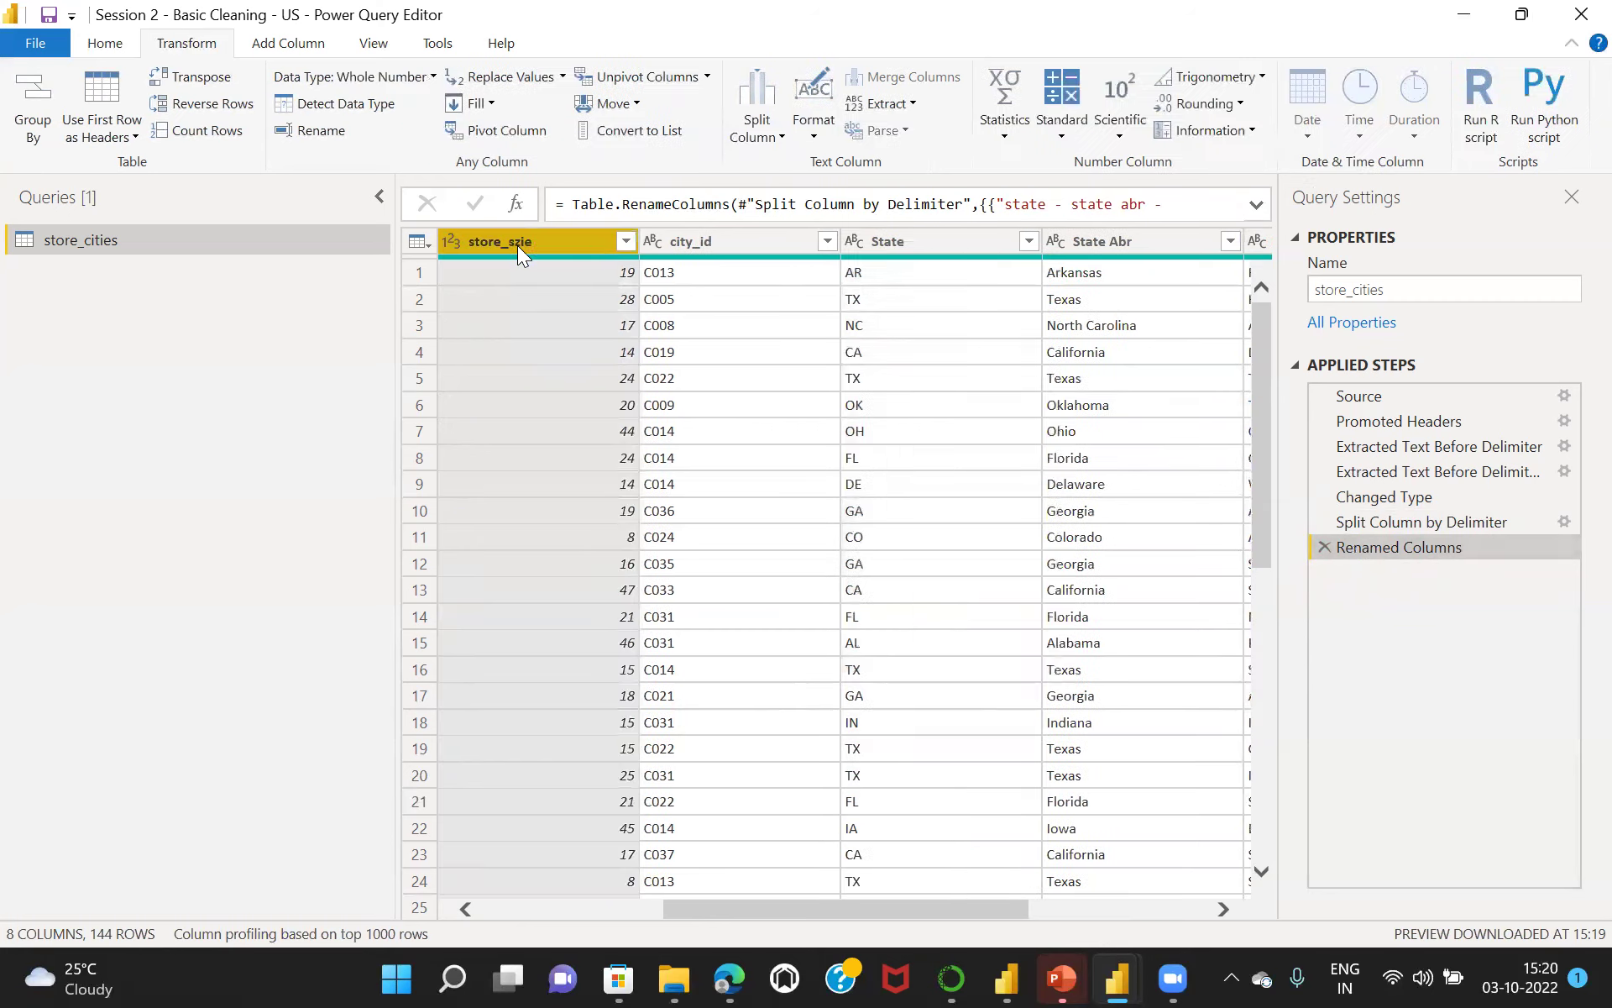
left_click(1098, 241, "ctrl")
left_click(761, 247, "ctrl")
left_click(907, 231, "ctrl")
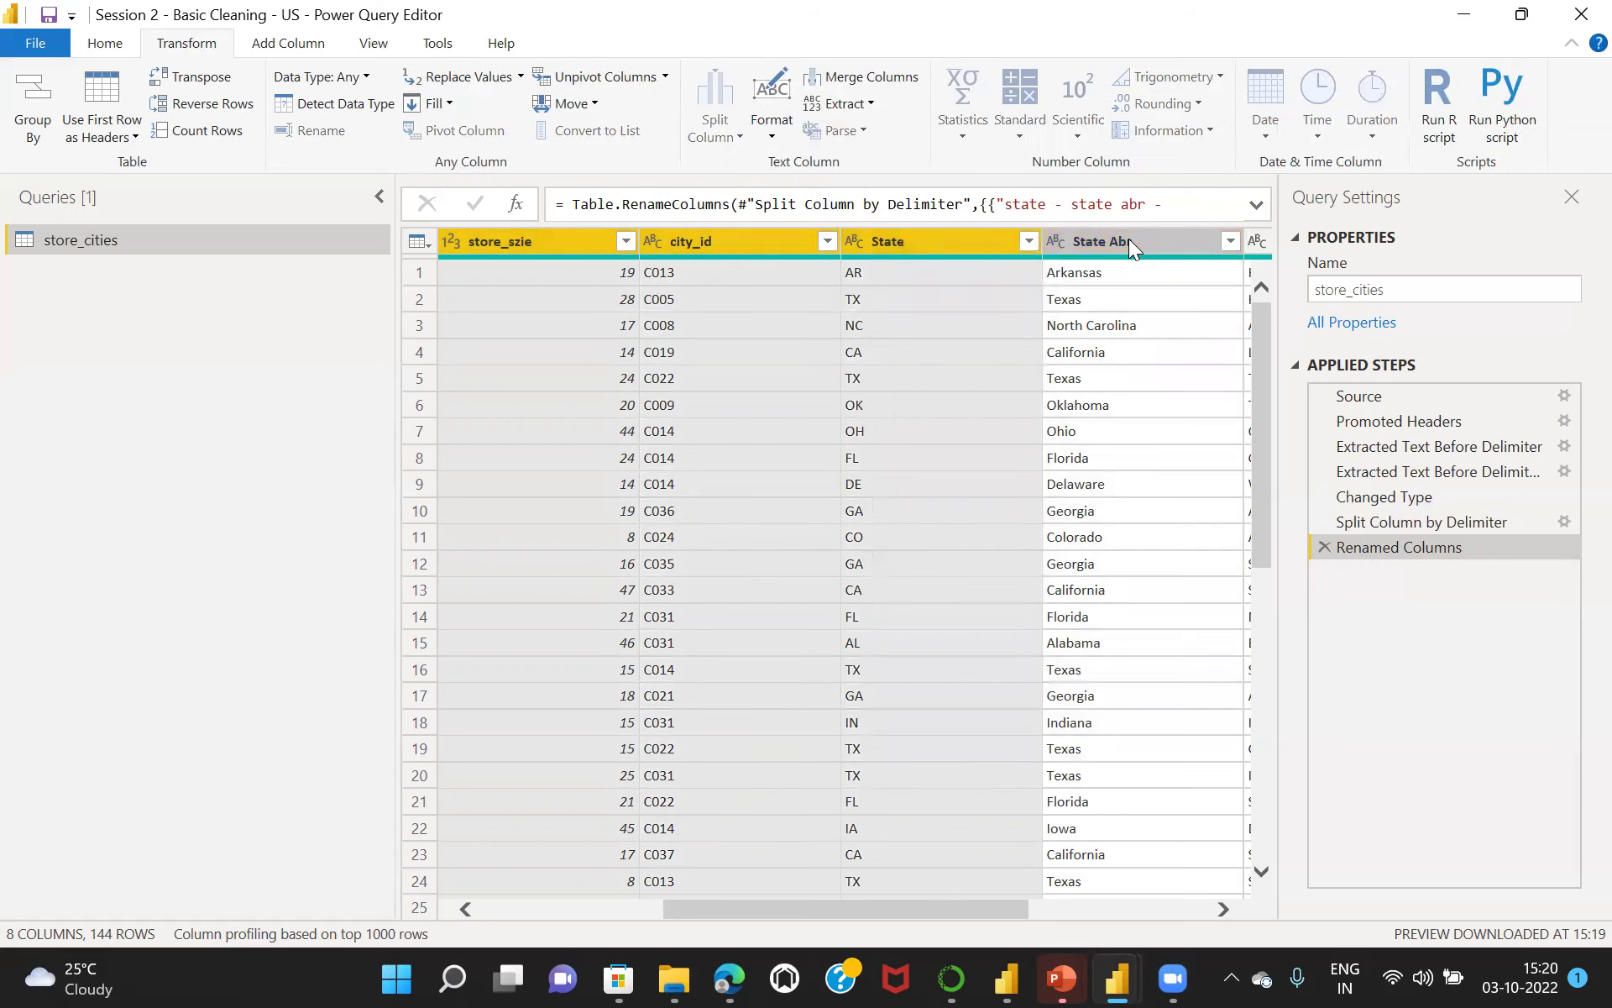
left_click_drag(729, 902, 854, 910)
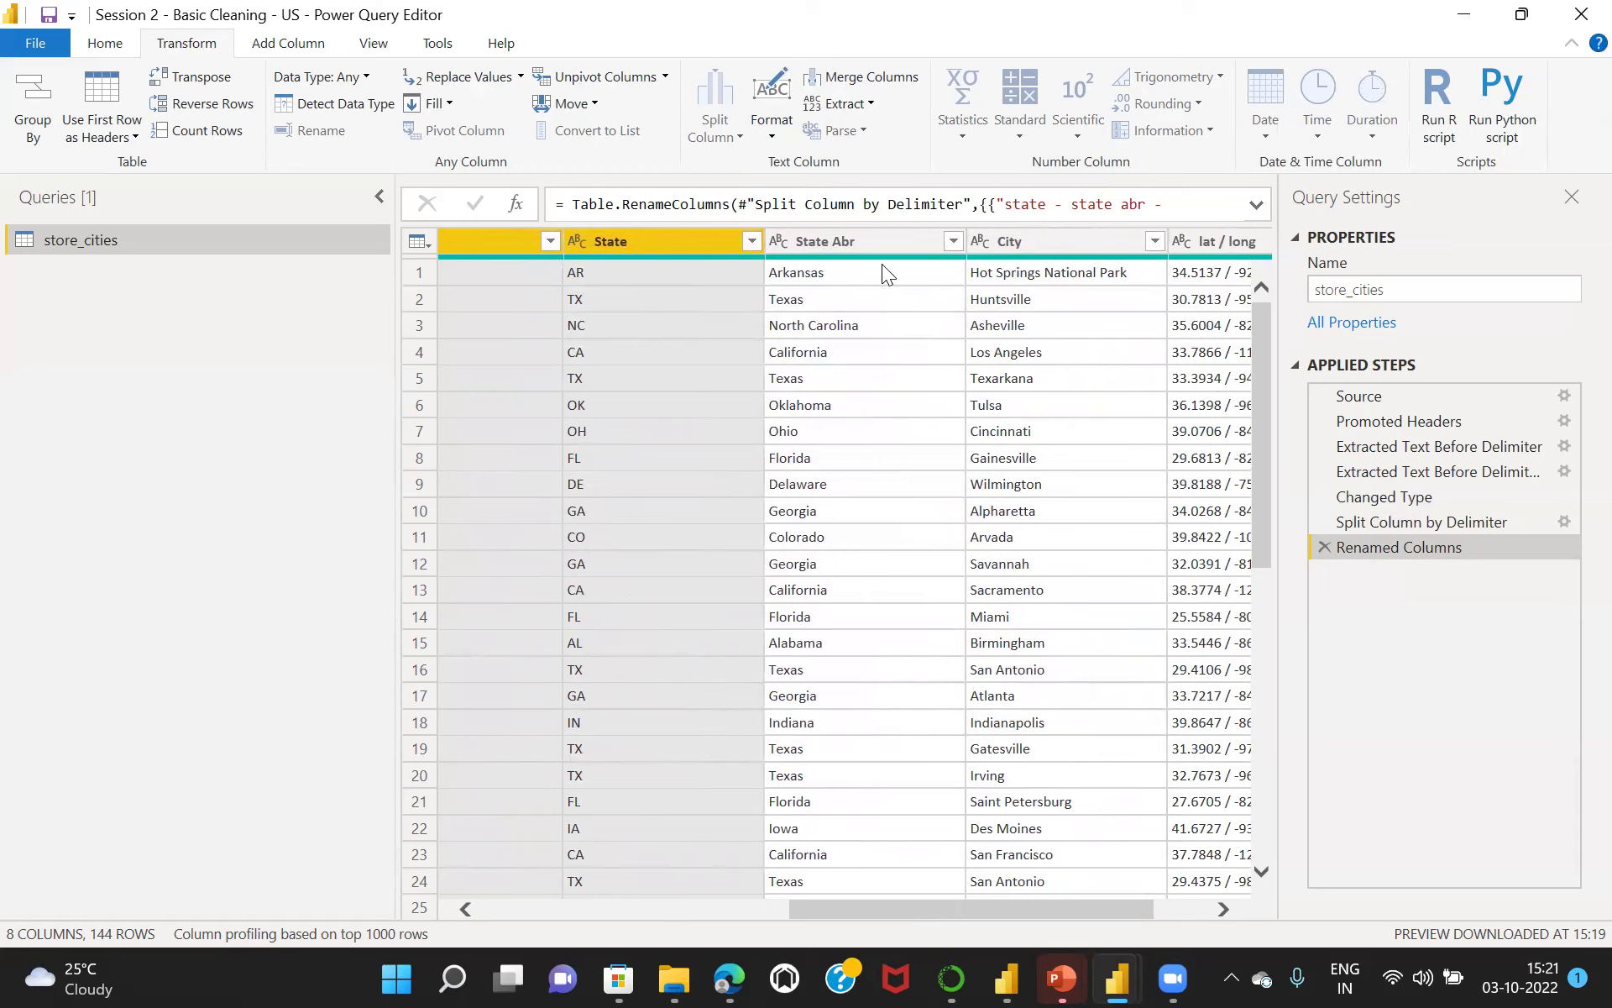
left_click(1066, 238, "ctrl")
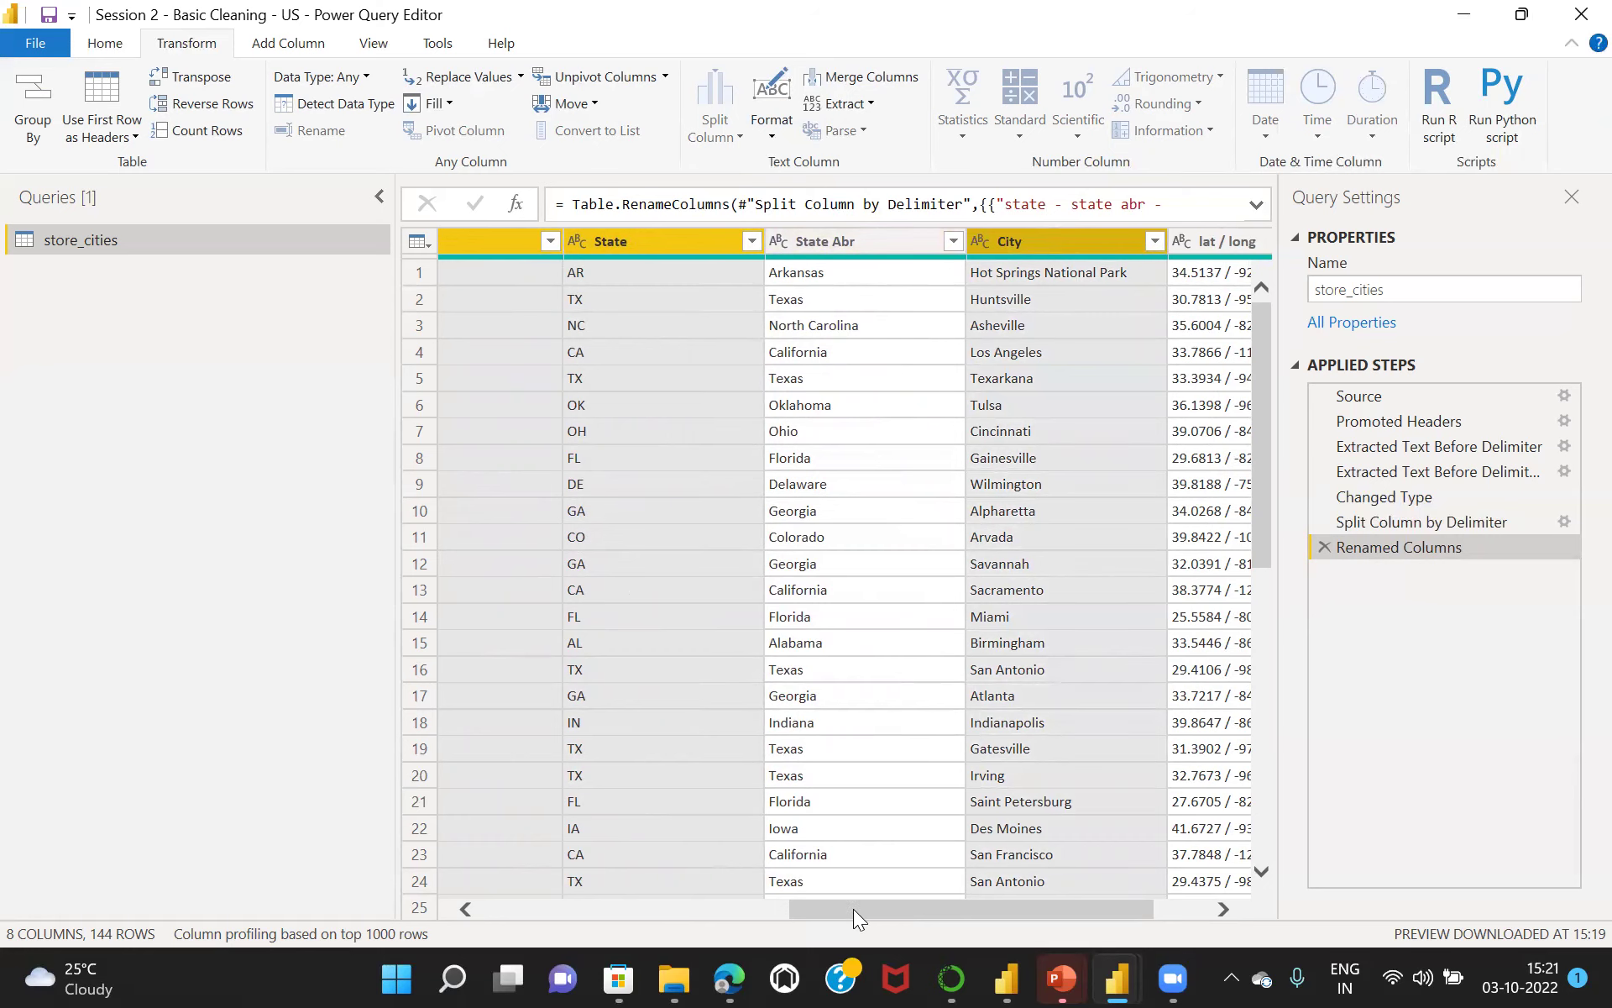
Select the continuous range of columns from store_id through City.
left_click_drag(853, 909, 688, 898)
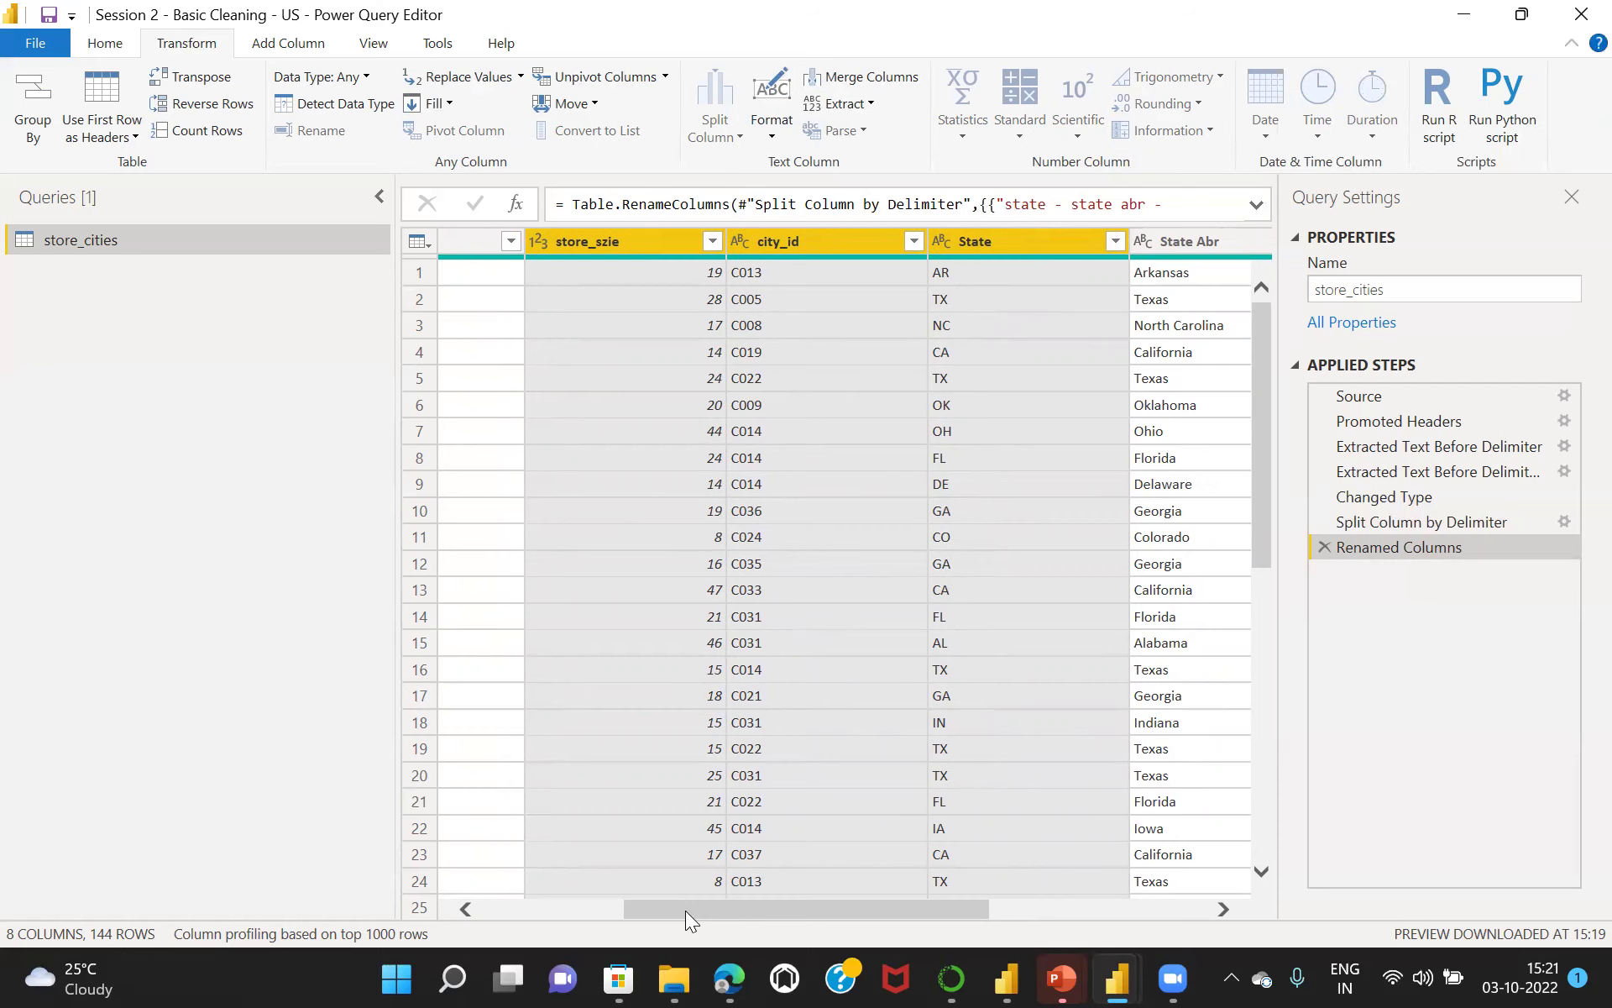
left_click_drag(685, 910, 538, 907)
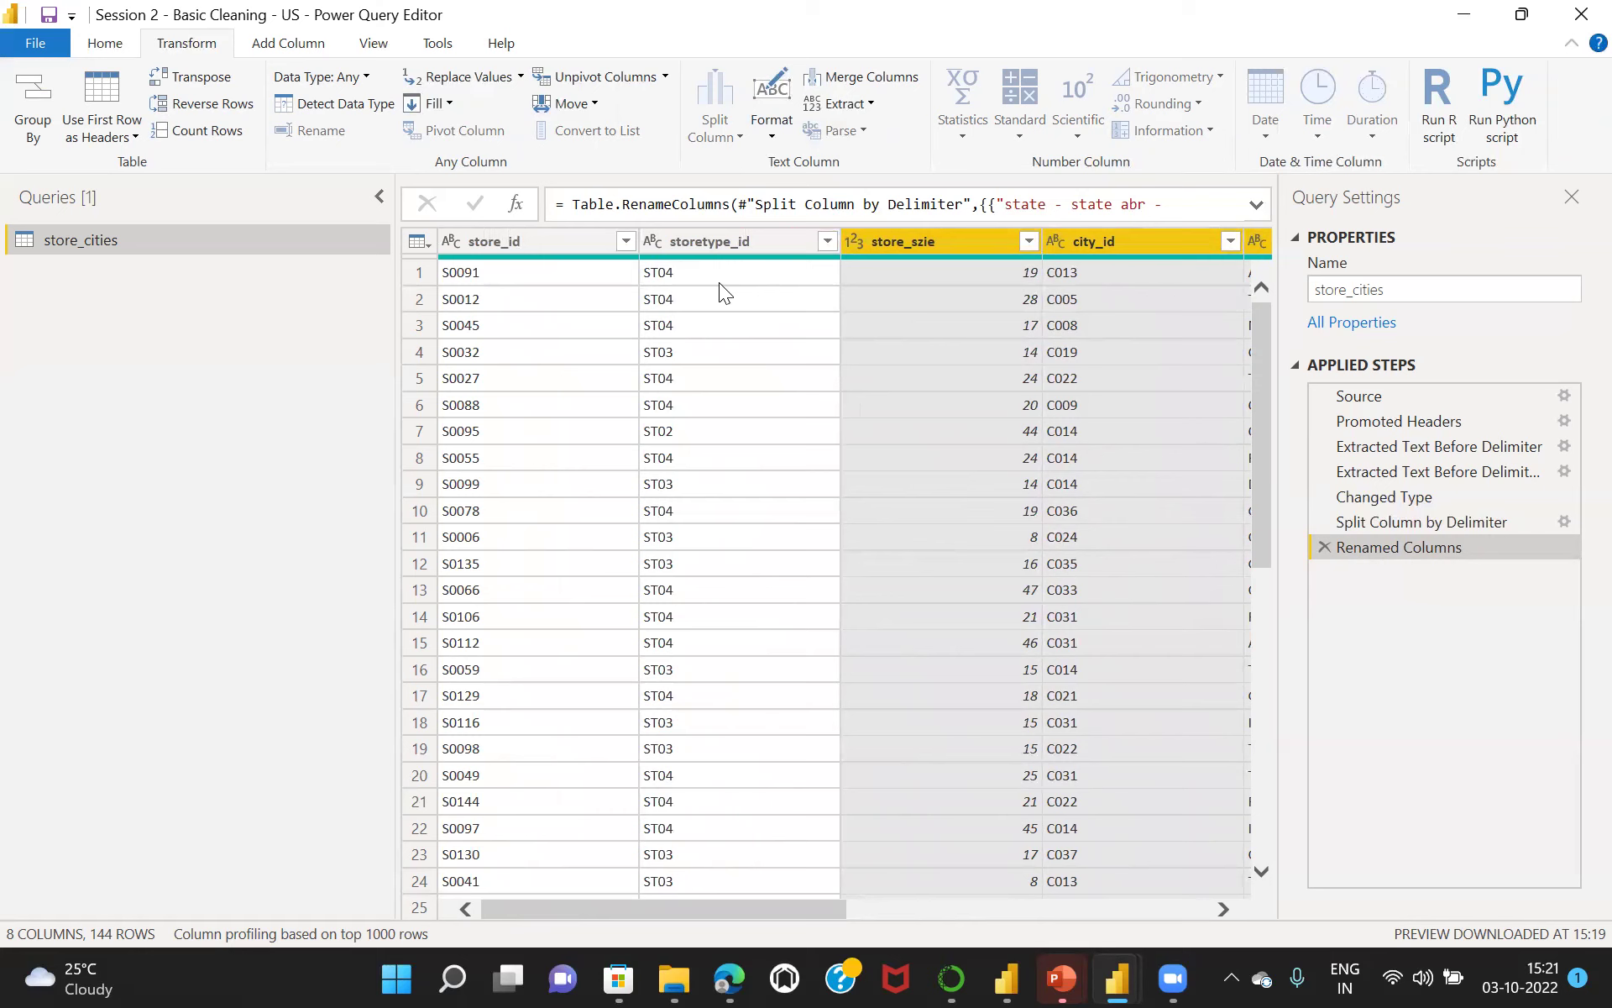
left_click(538, 243)
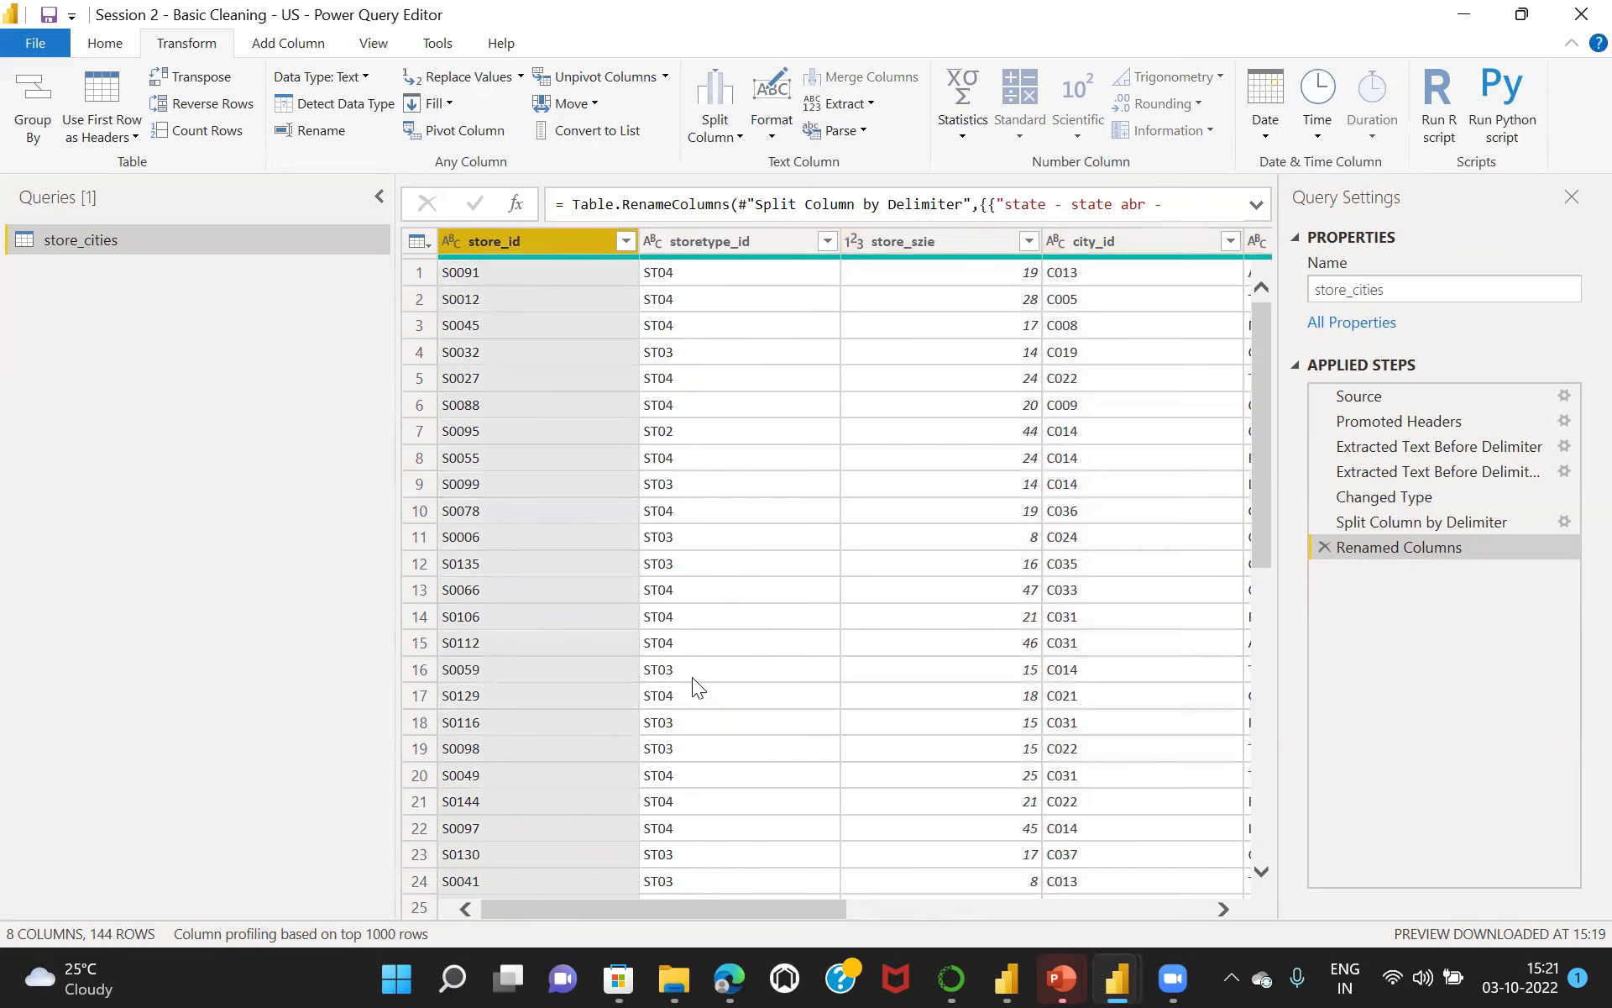
left_click_drag(671, 913, 940, 898)
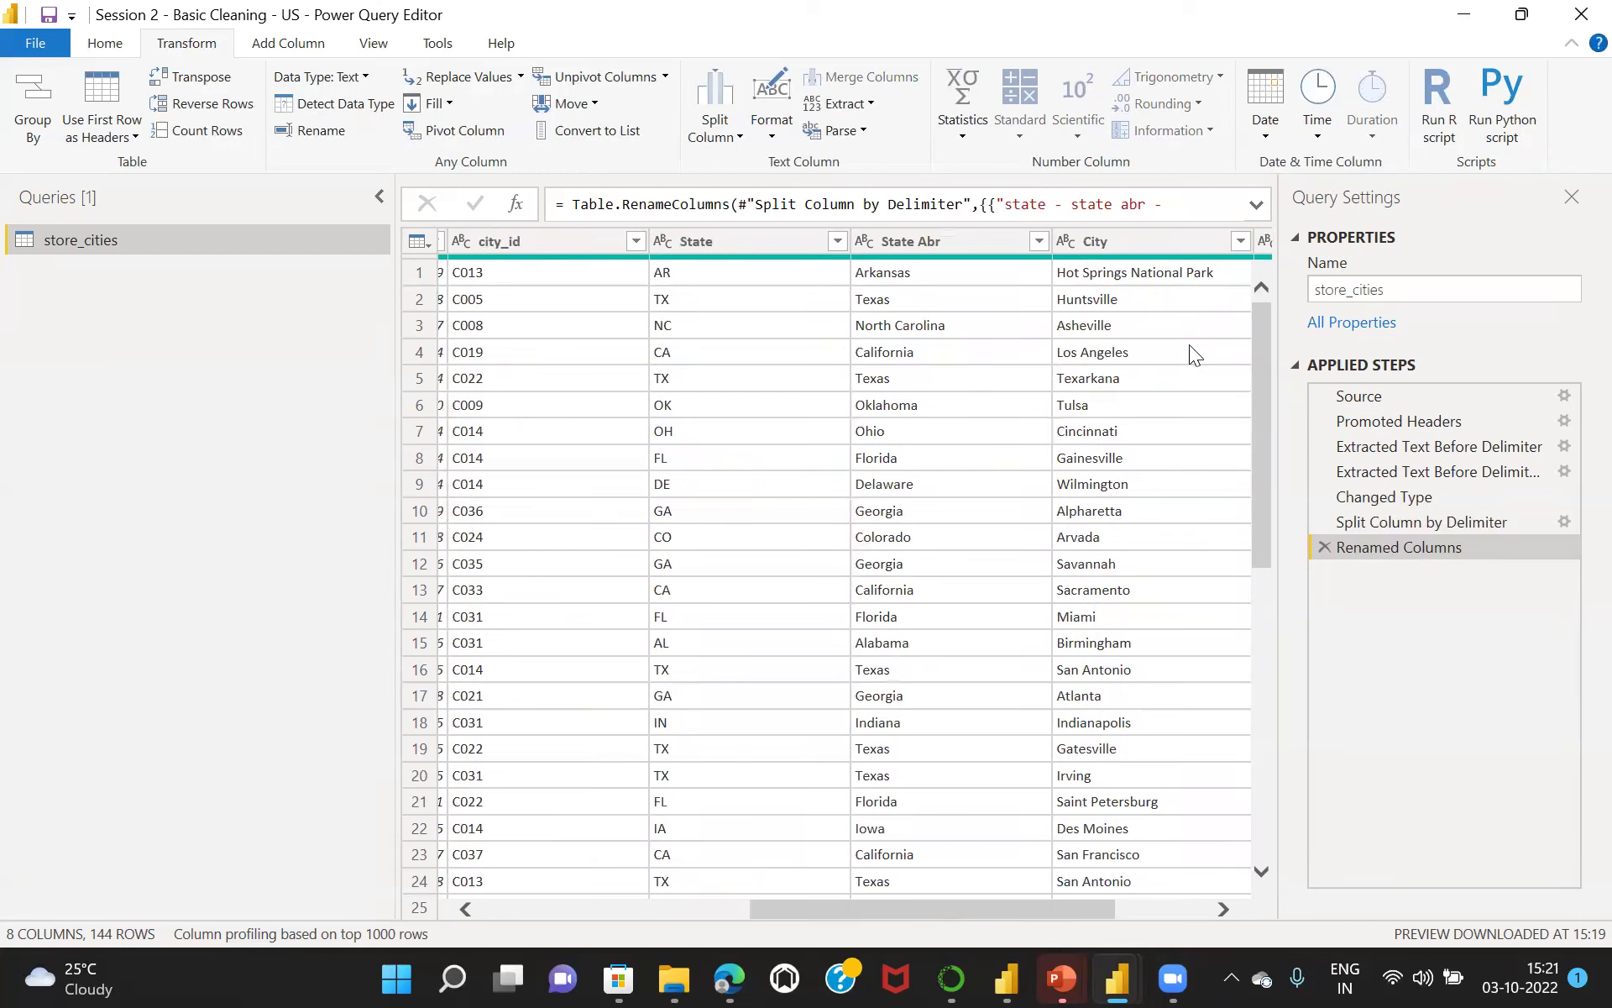
left_click(1130, 239, "shift")
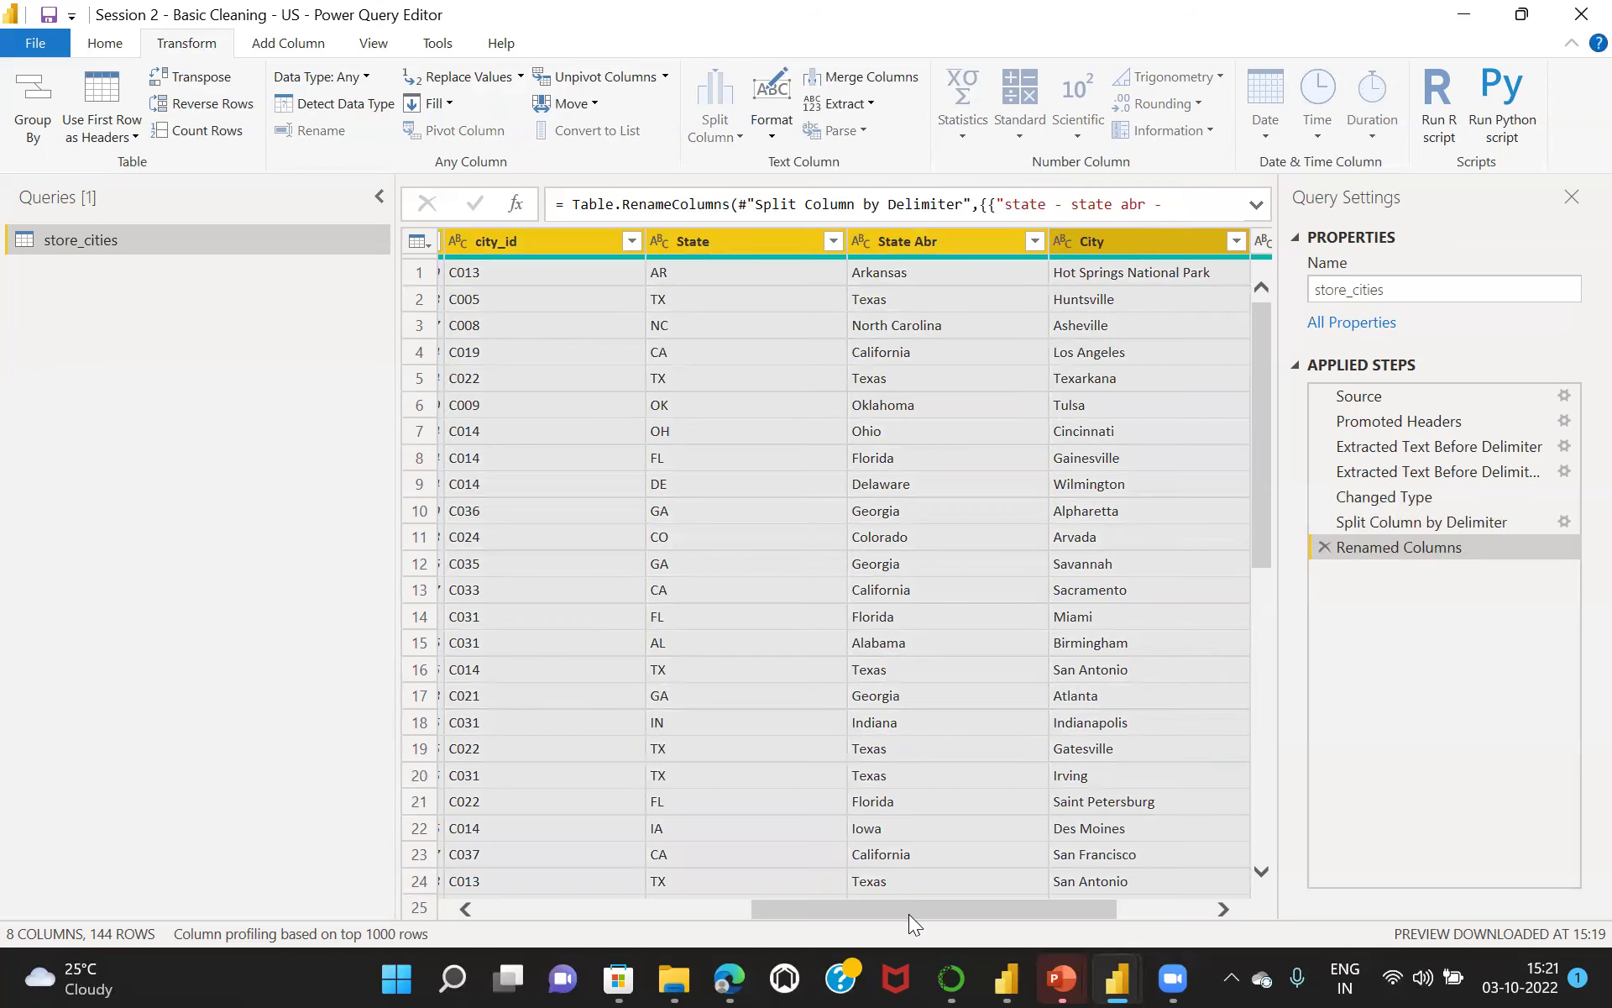
Split the lat / long column by number of characters, repeatedly every 5 characters.
left_click_drag(909, 911, 514, 905)
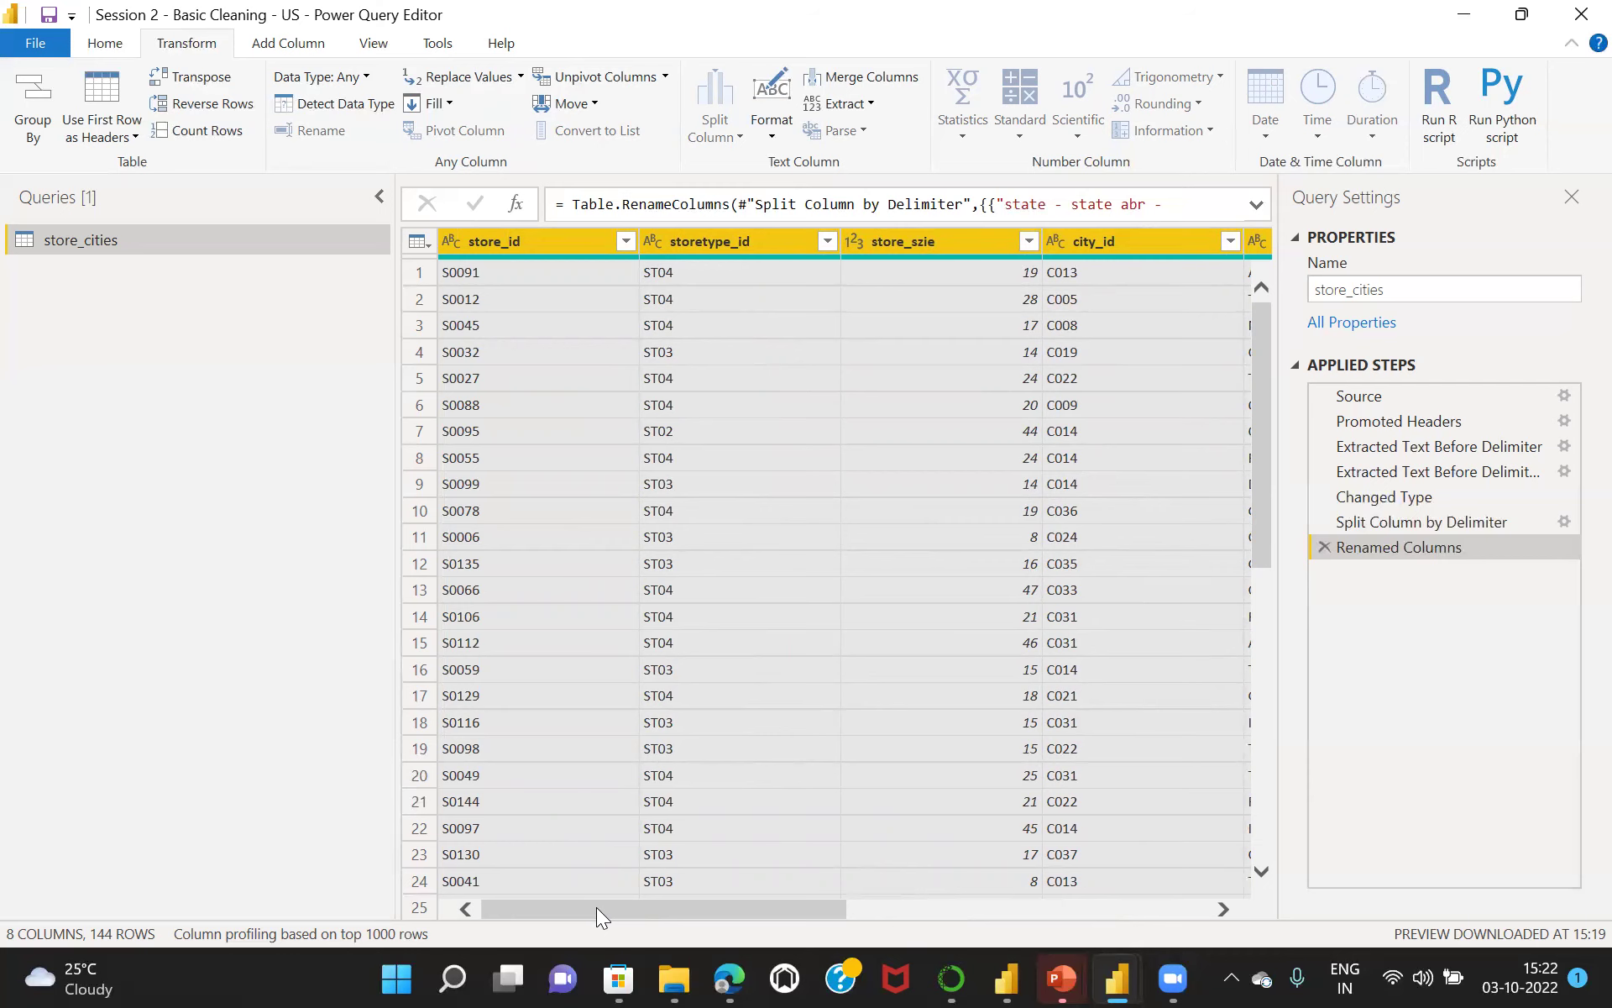
left_click_drag(596, 907, 1004, 939)
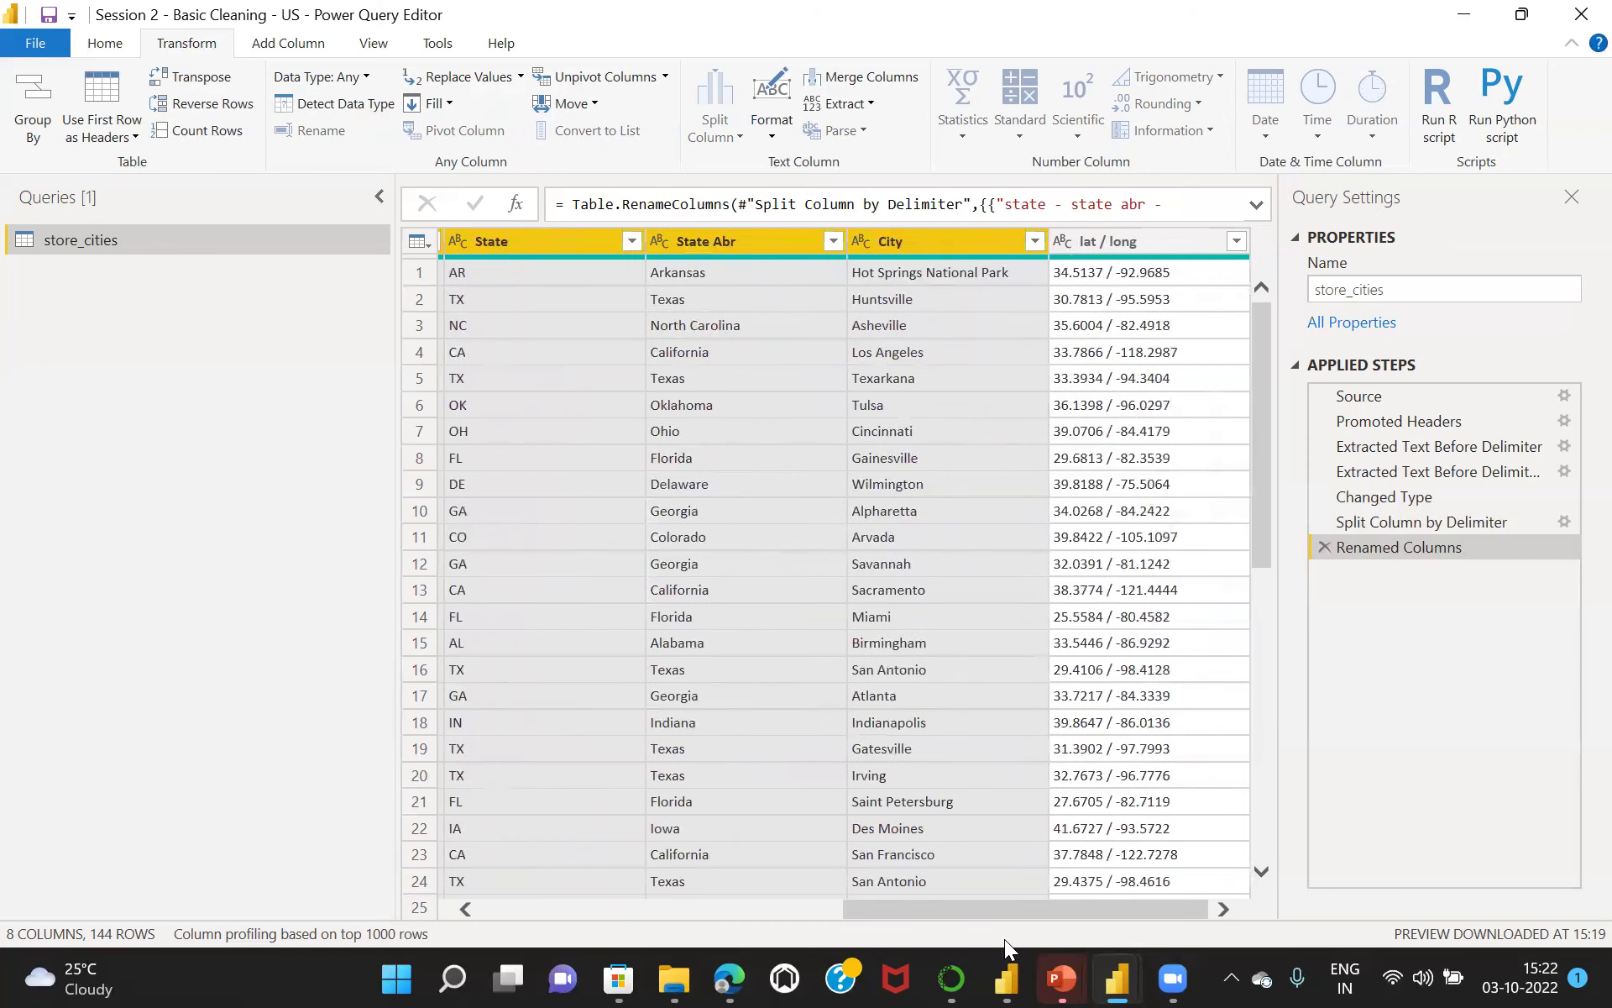
left_click(1109, 275)
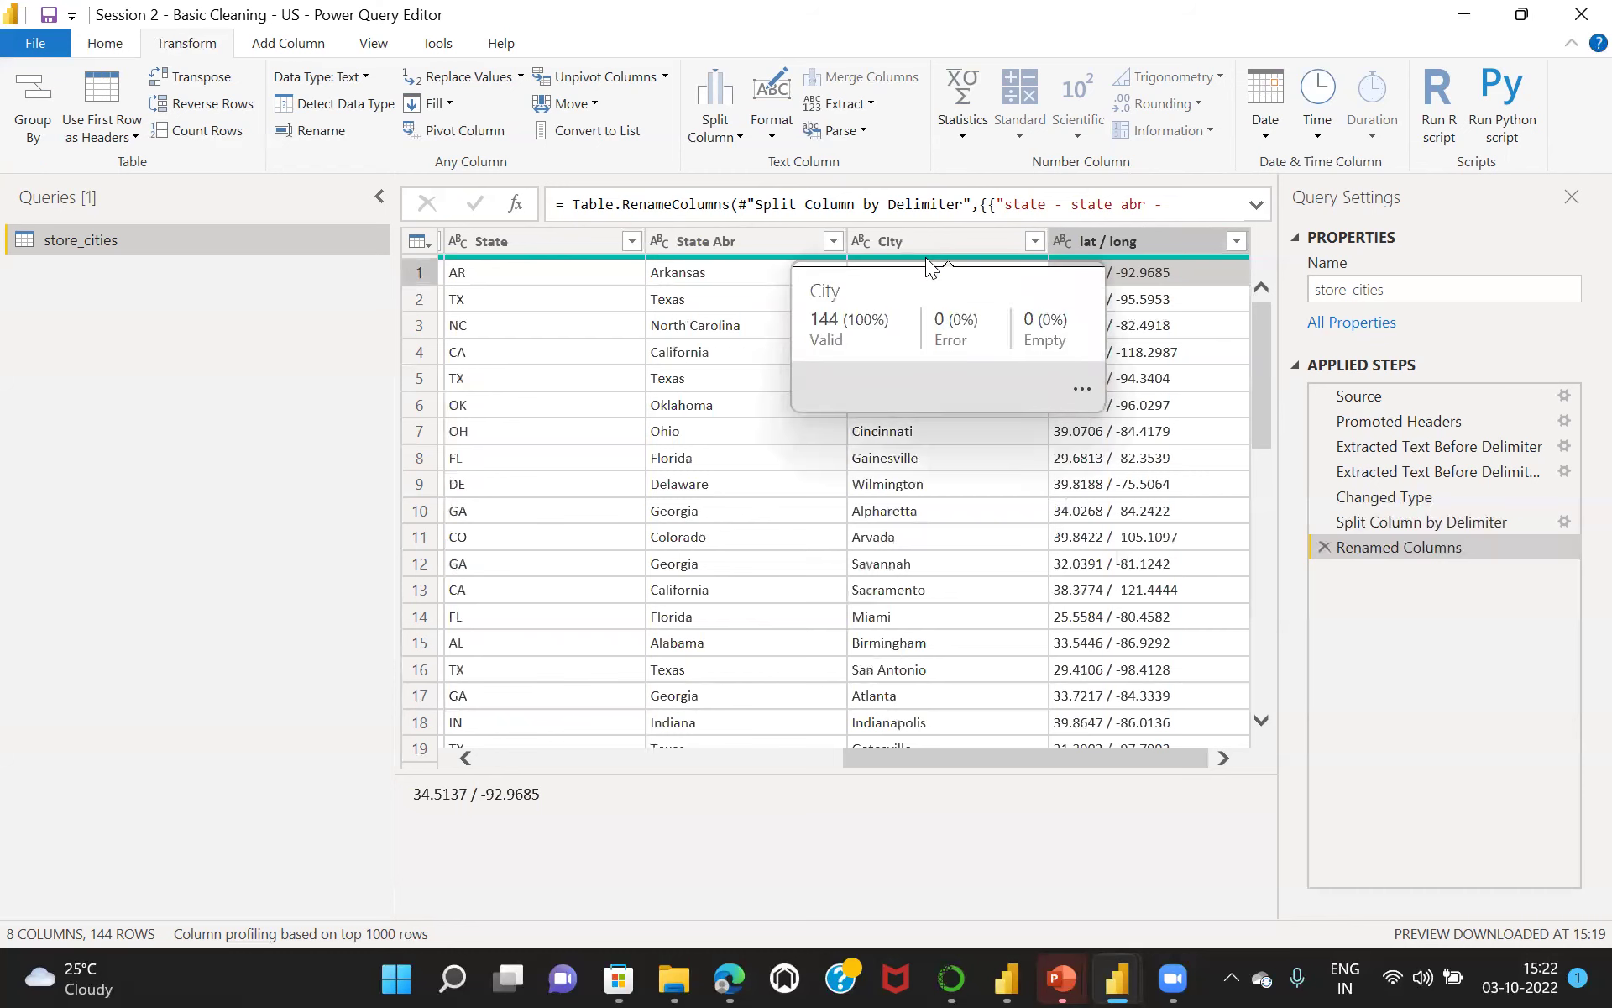
left_click(733, 139)
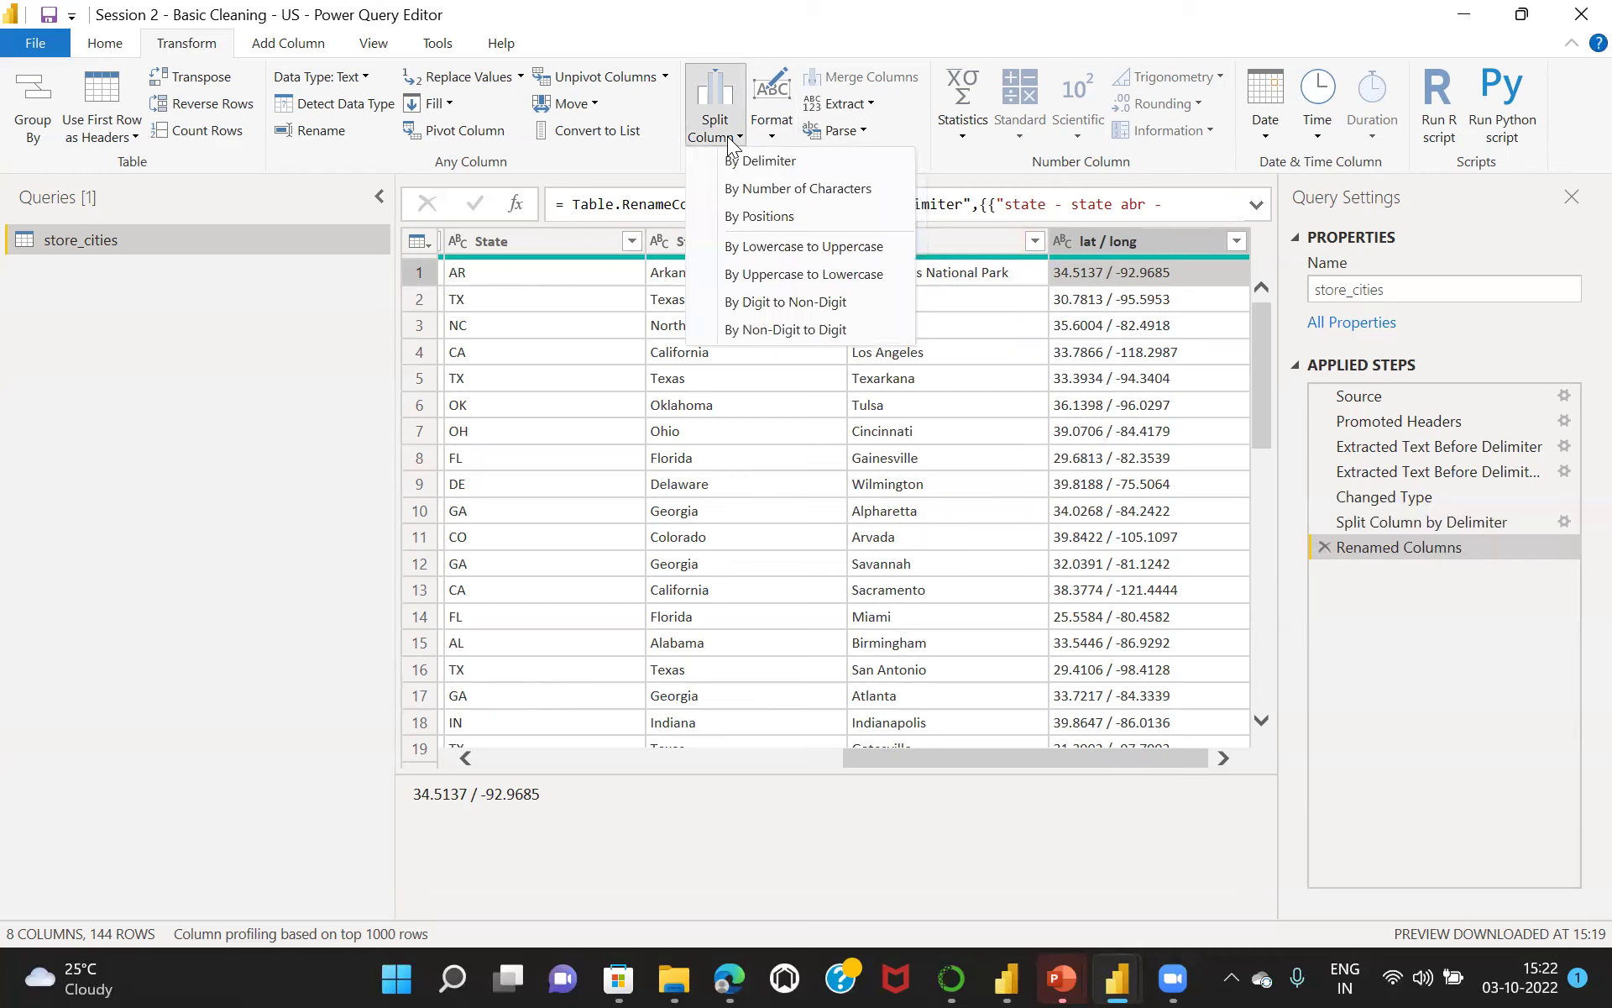
left_click(806, 190)
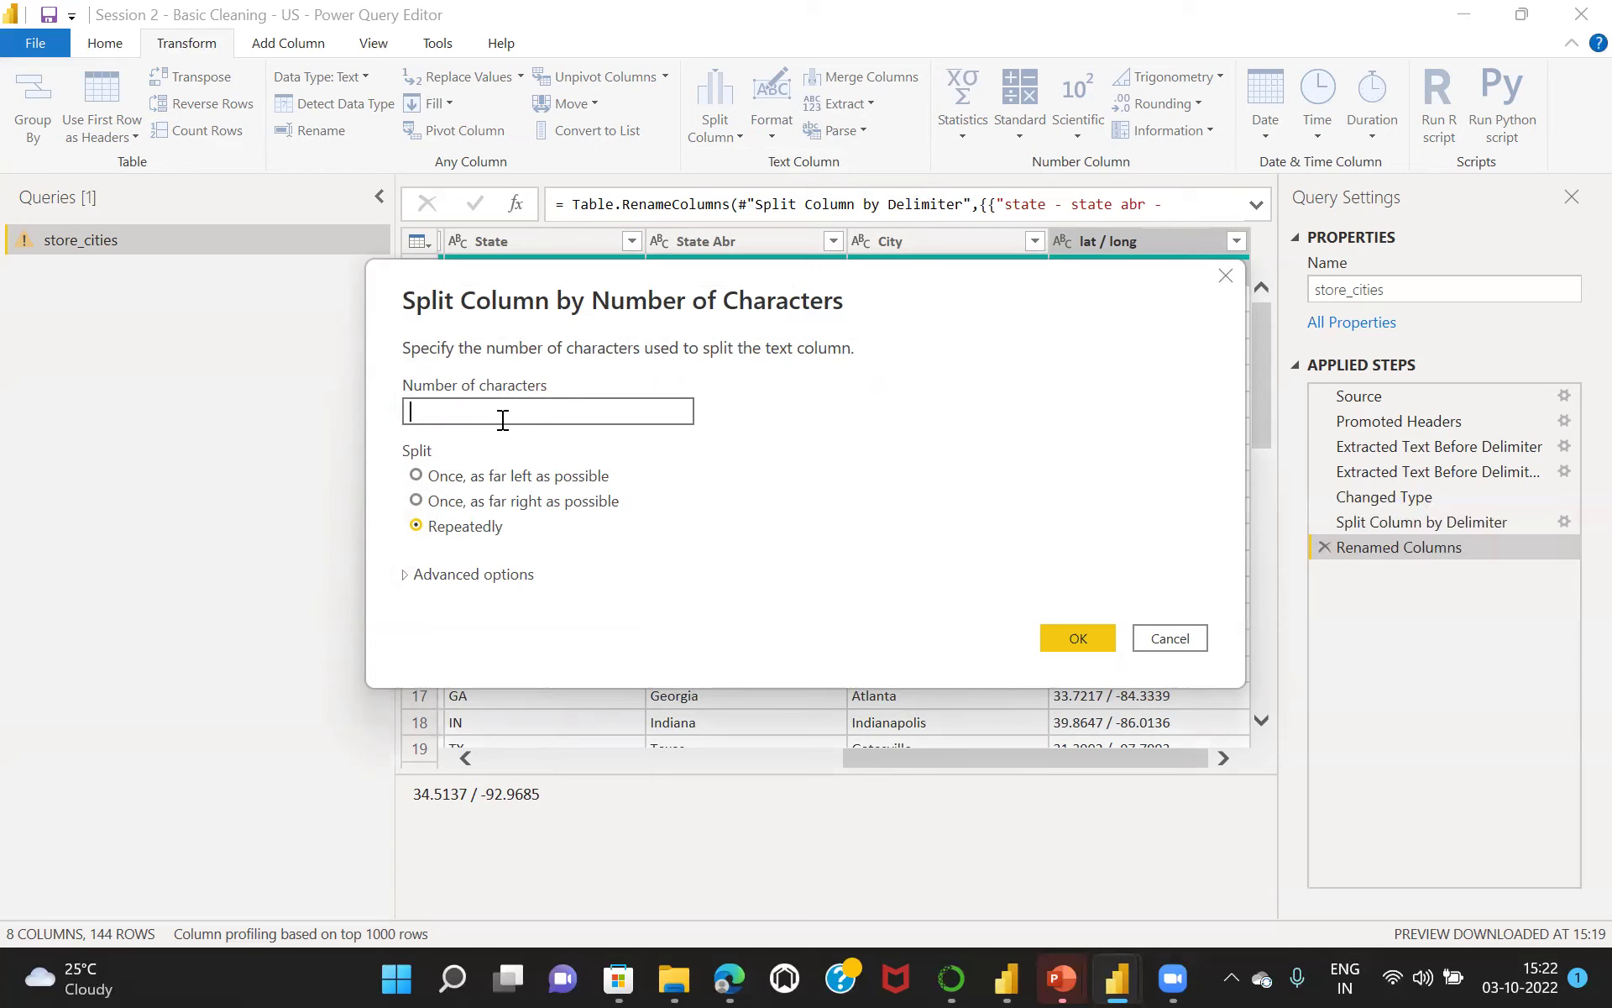
type("5")
left_click(1077, 640)
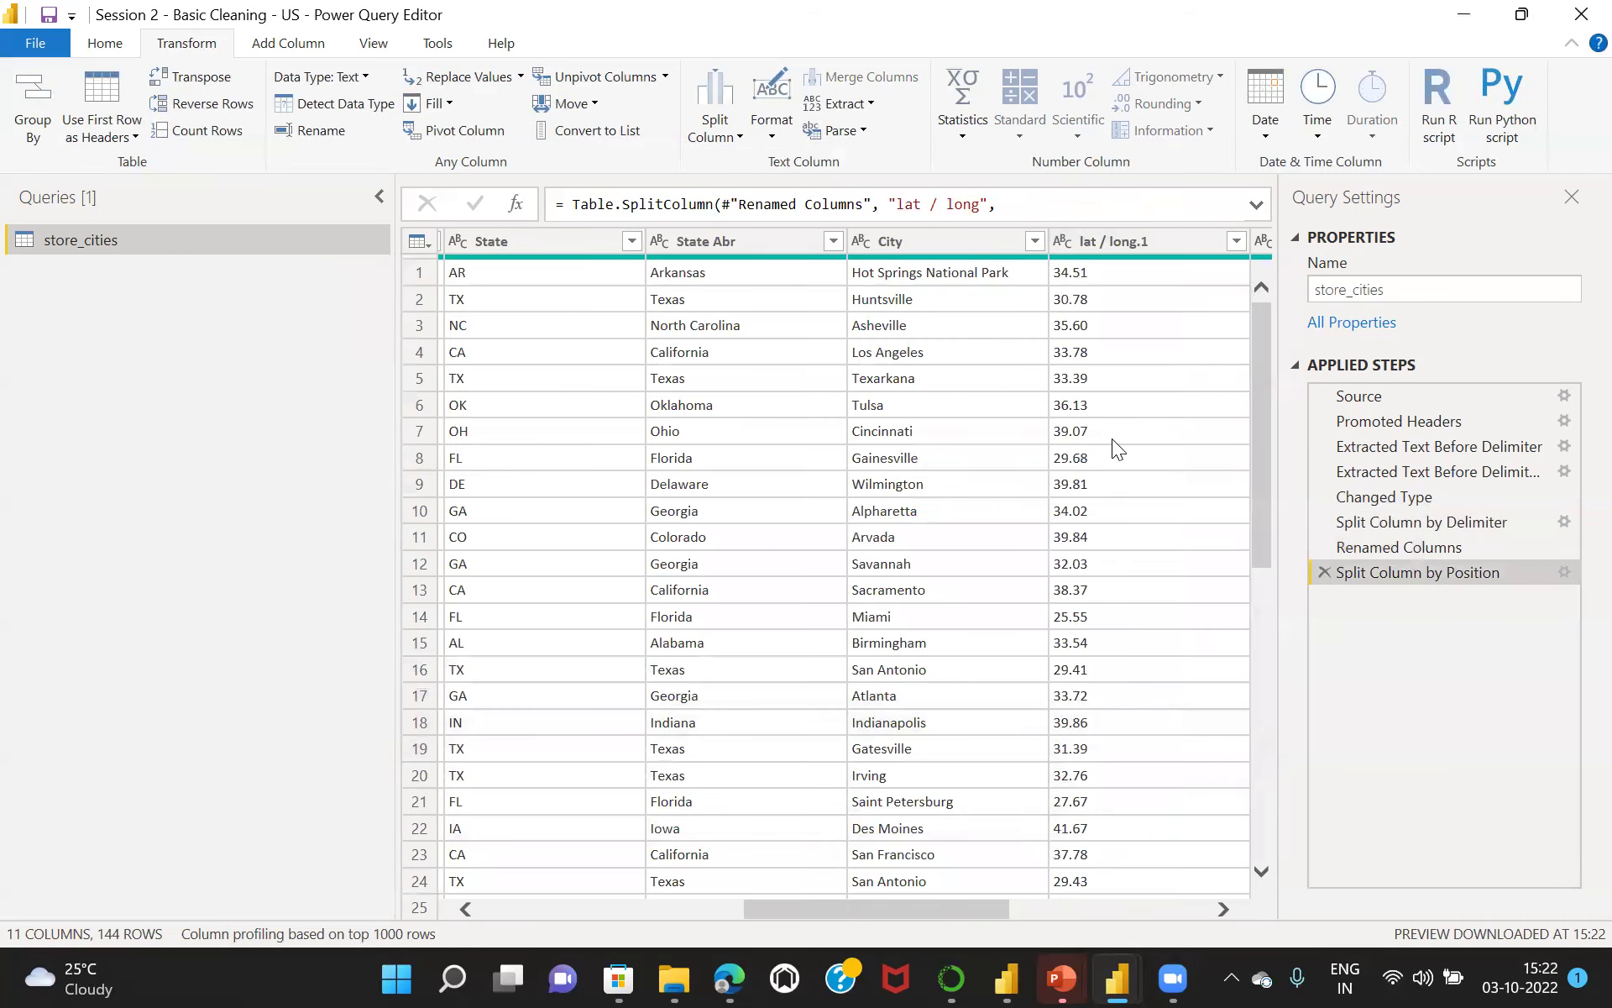
Check the columns produced by the 5-character split and remove that split from the applied steps.
left_click_drag(855, 905, 875, 865)
left_click(875, 865)
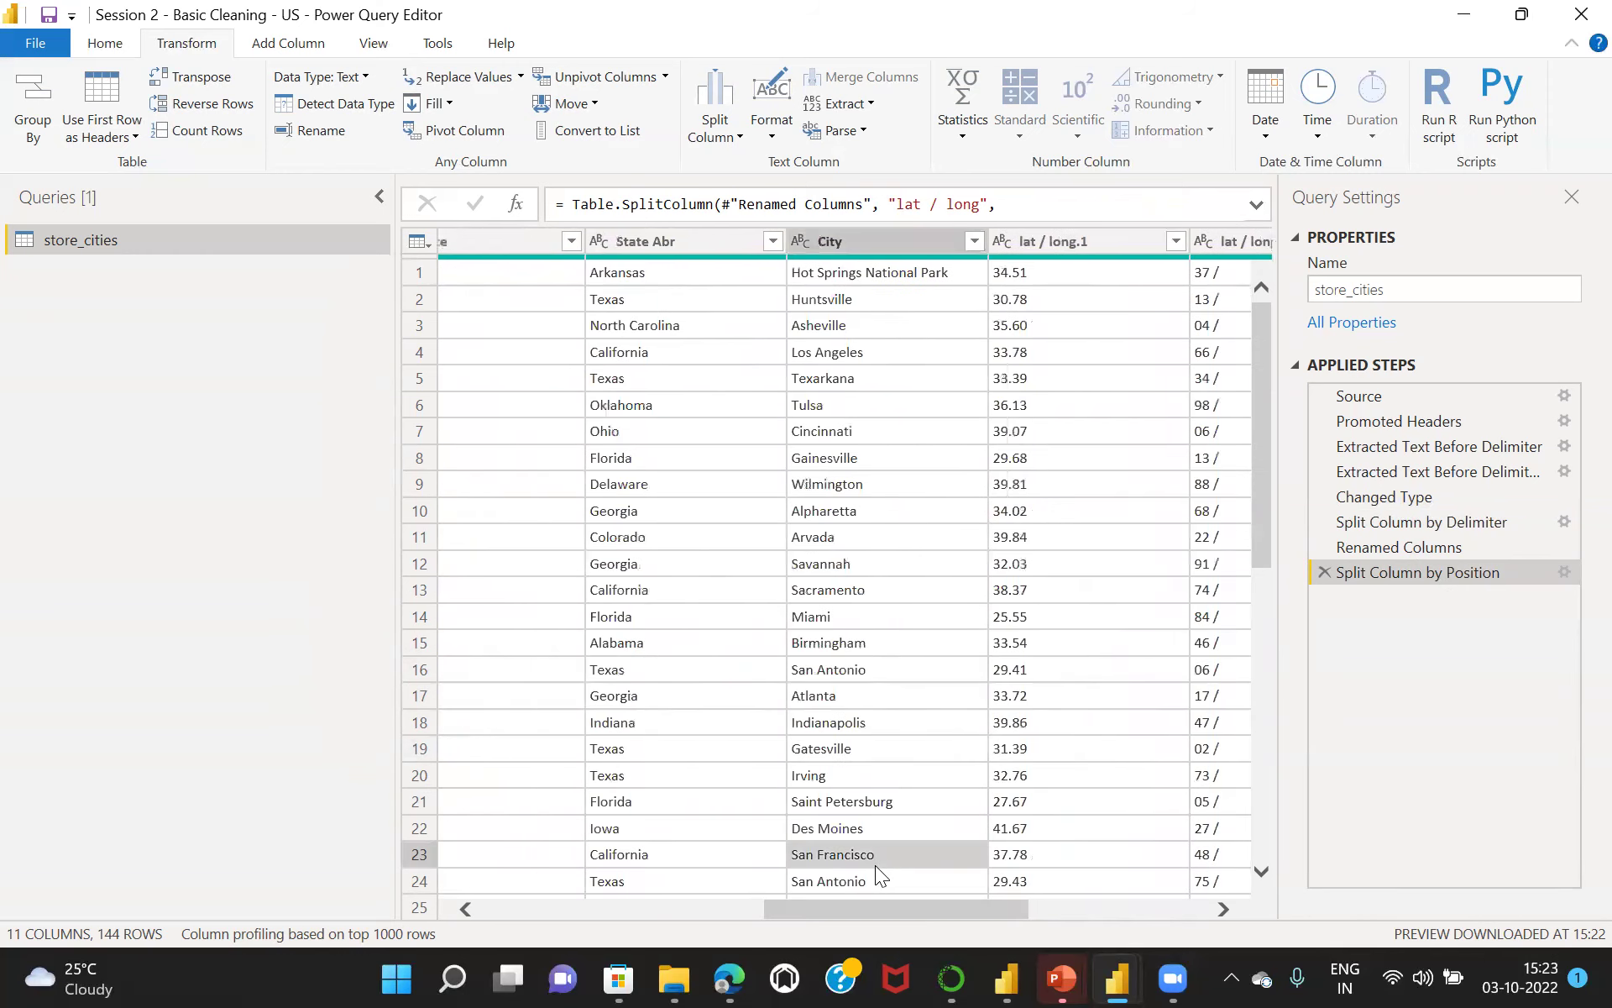
left_click(1323, 573)
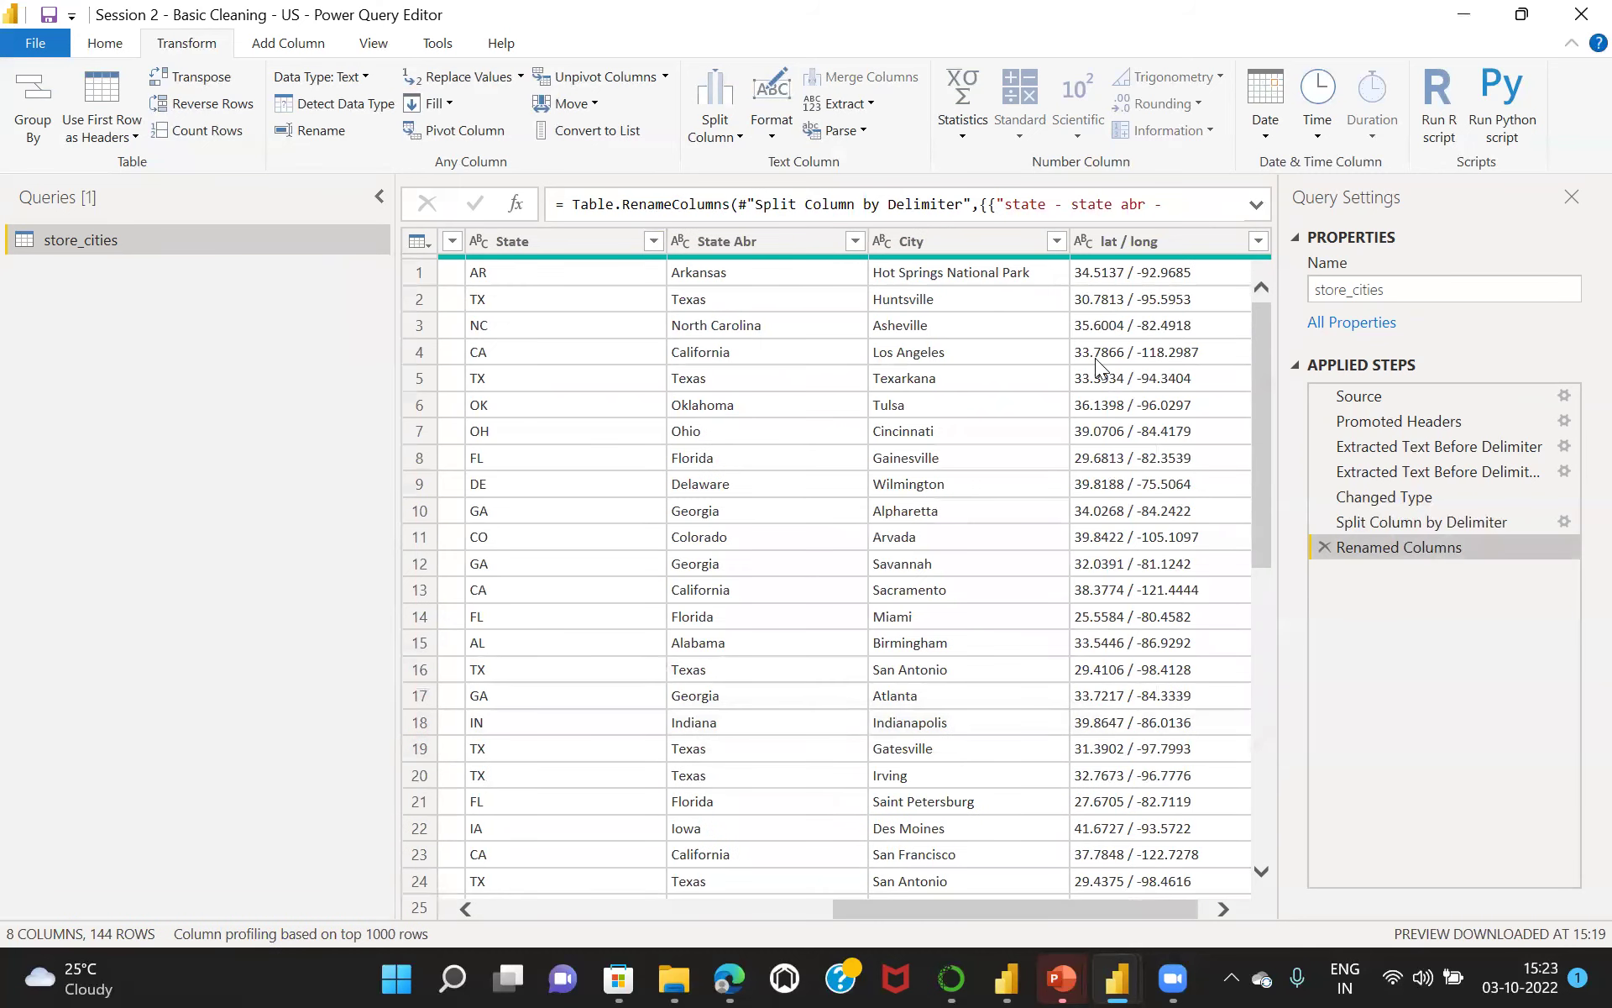
Start splitting the lat / long column by positions, trying 7, 4, 5 as the split positions.
left_click(1172, 241)
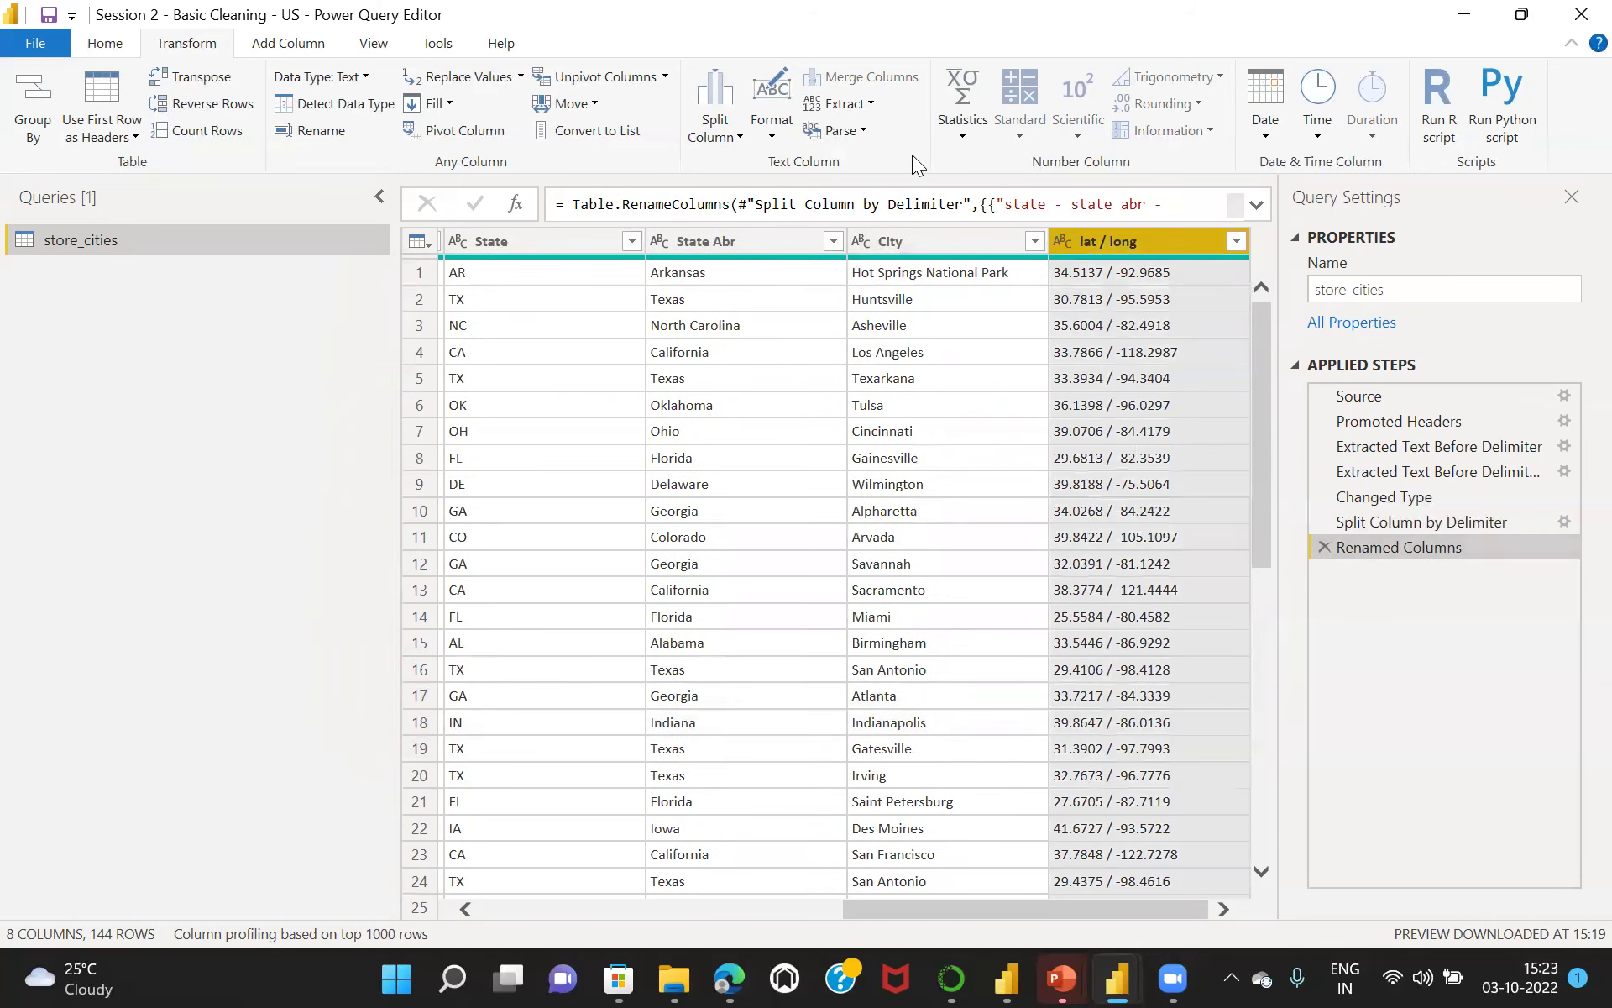
left_click(737, 139)
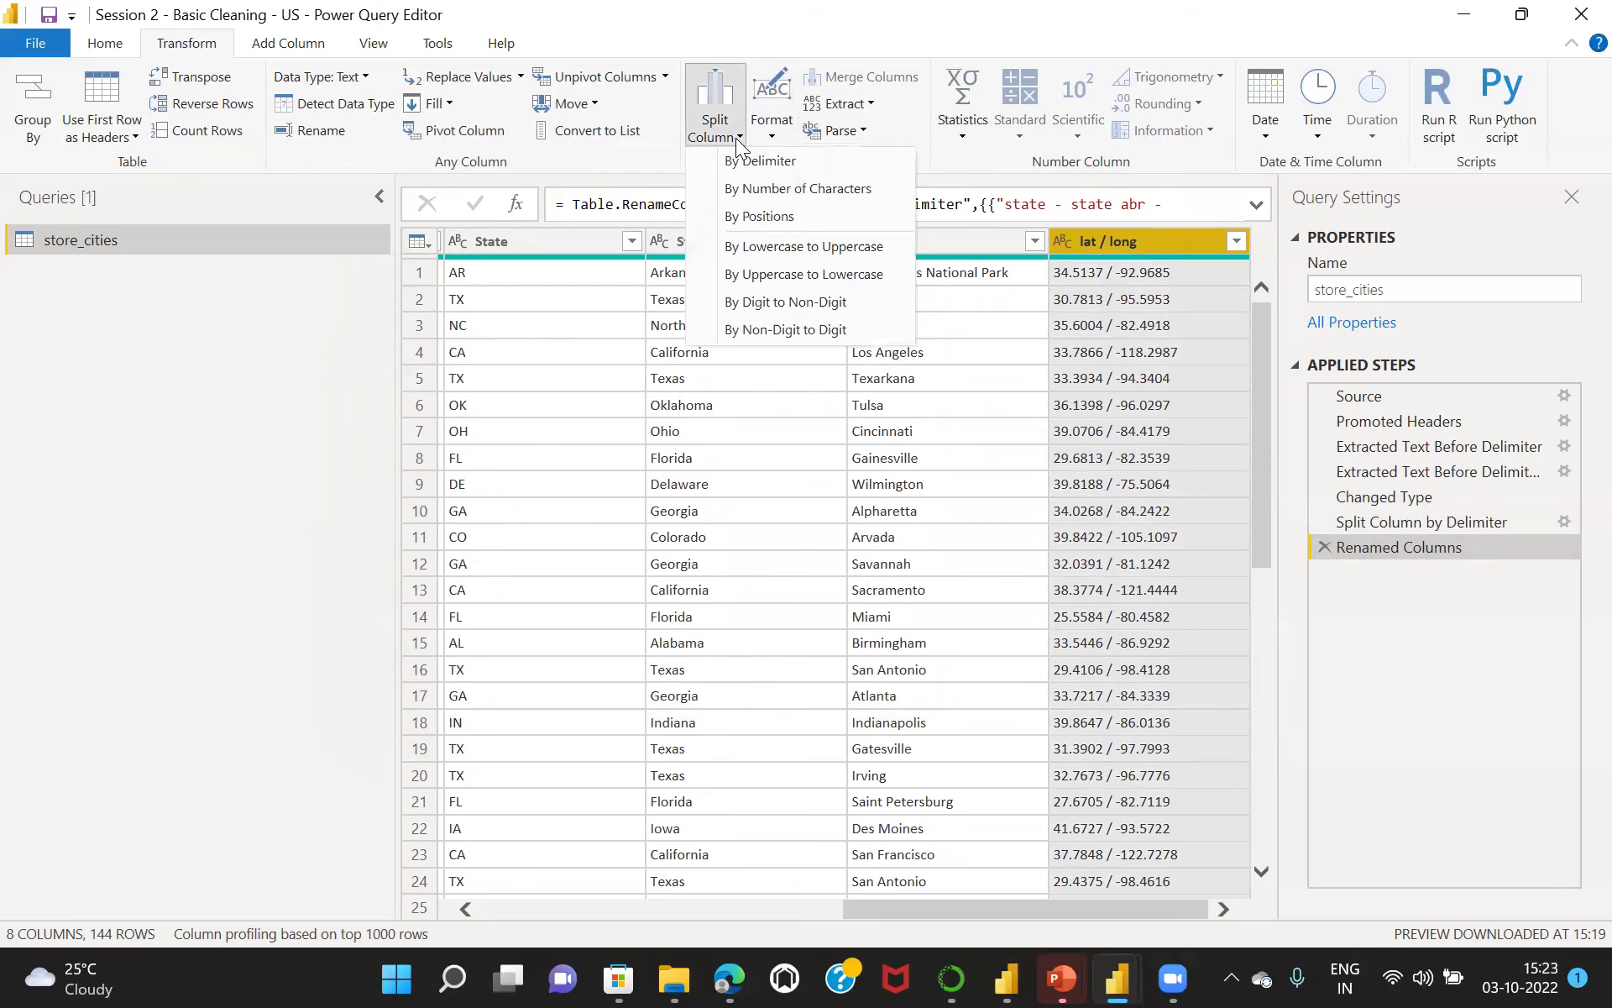
left_click(759, 218)
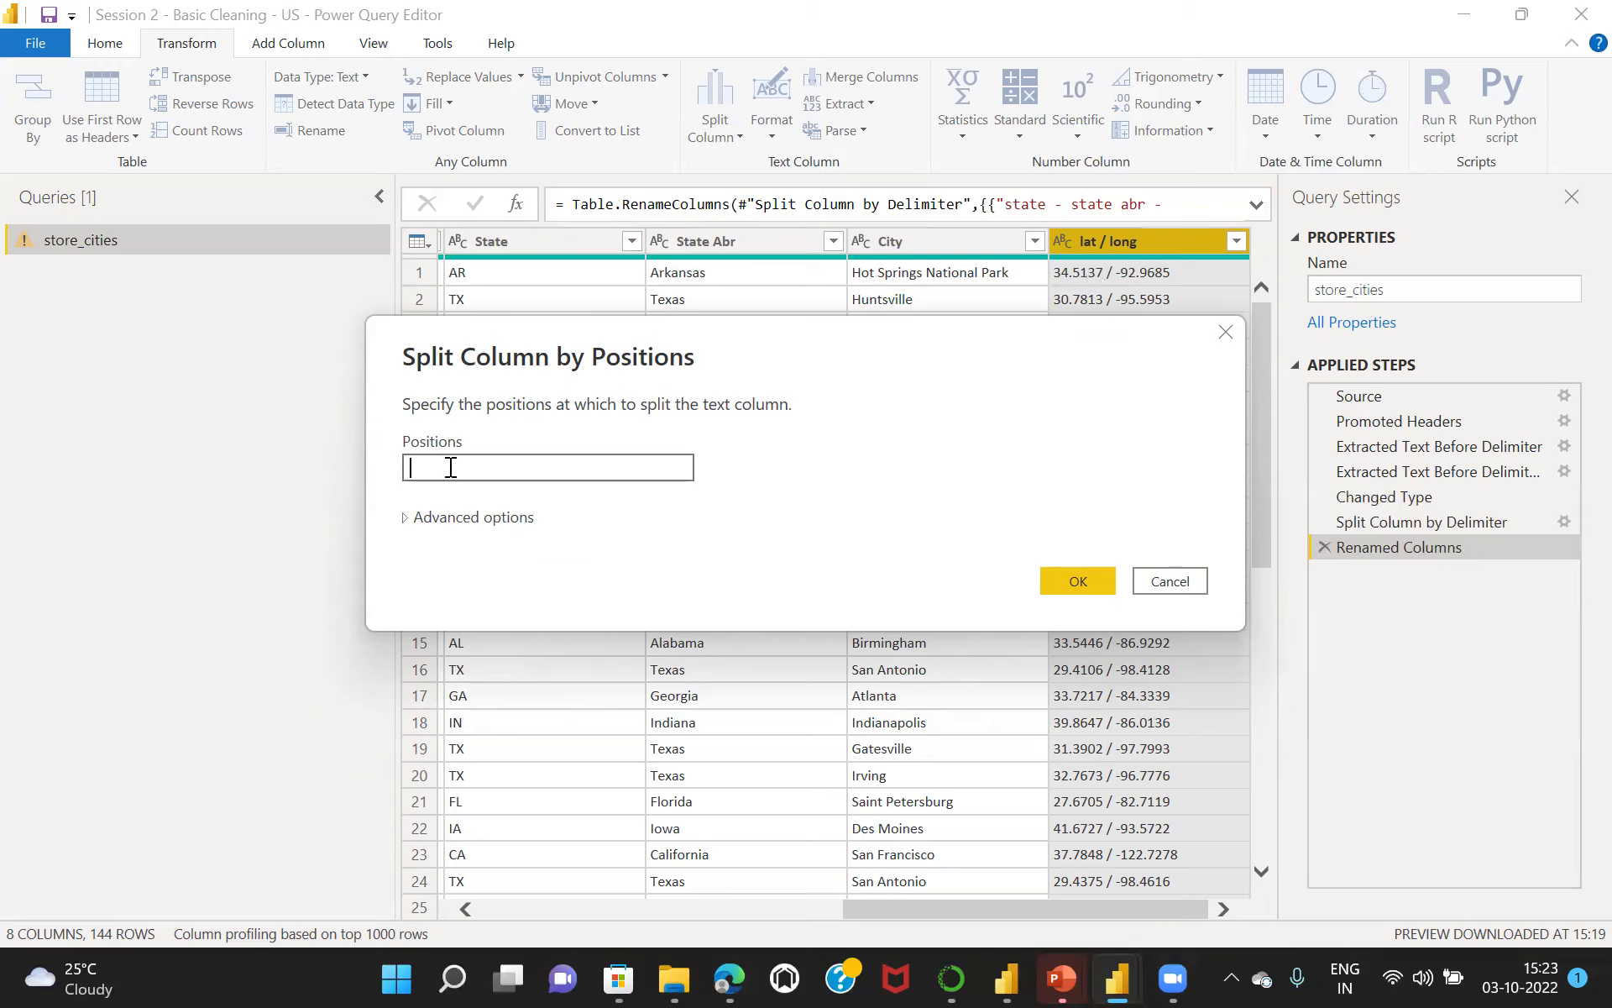
type("7,")
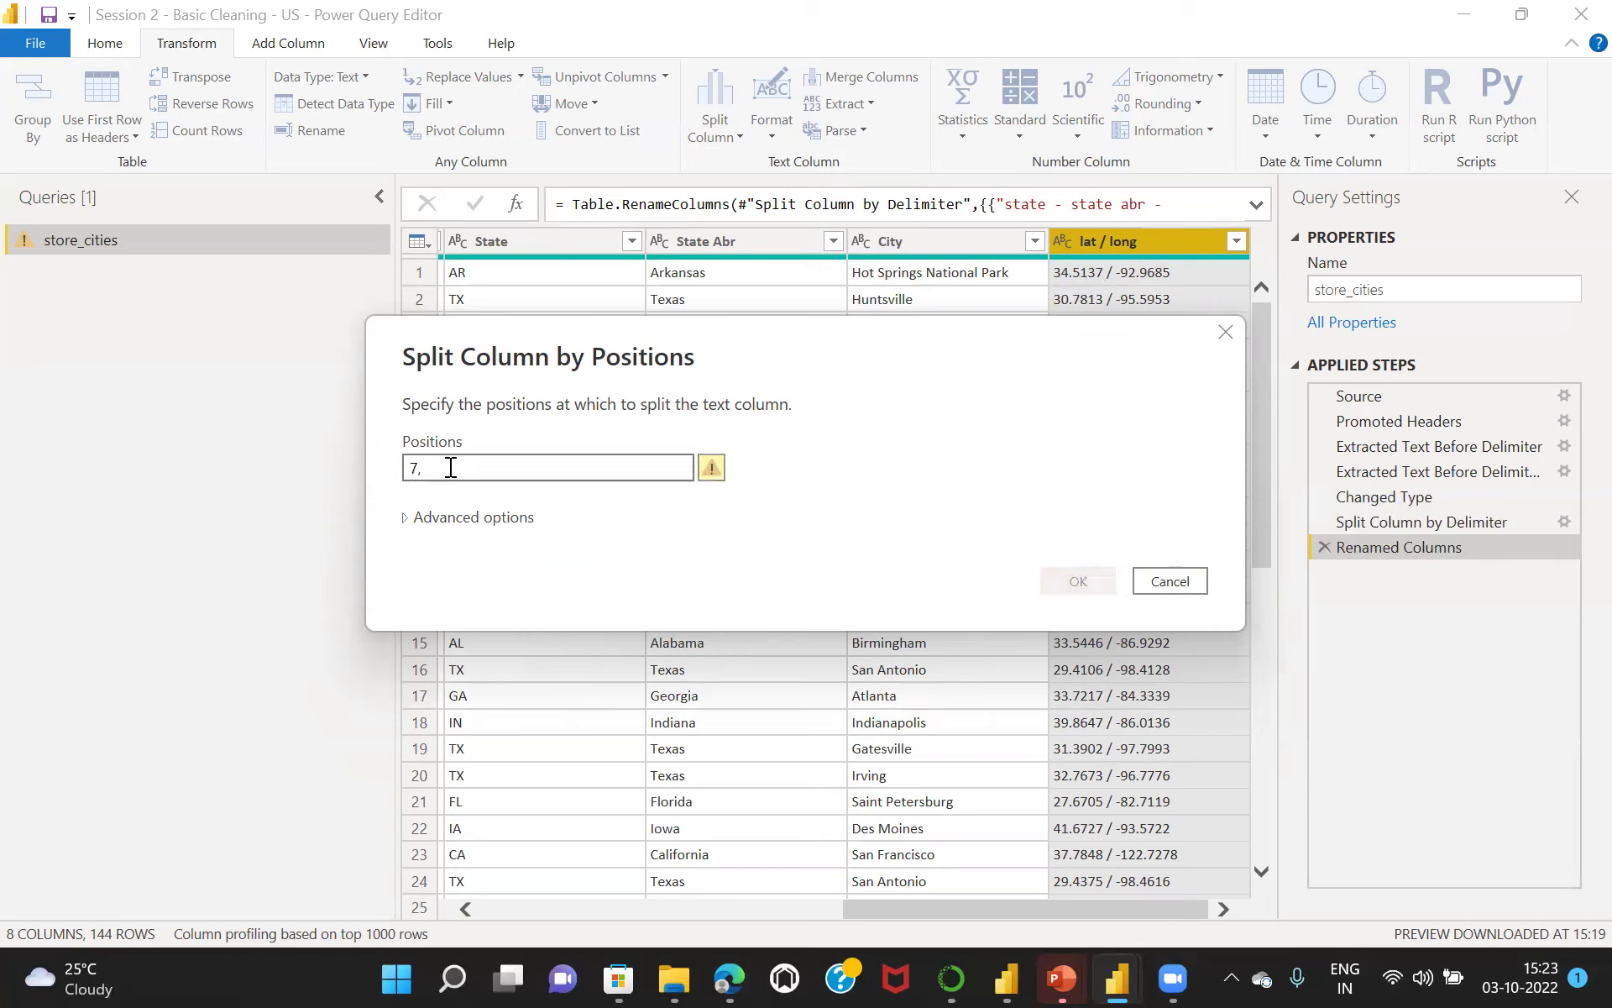
type(" 4, 5")
left_click(734, 557)
mouse_move(712, 481)
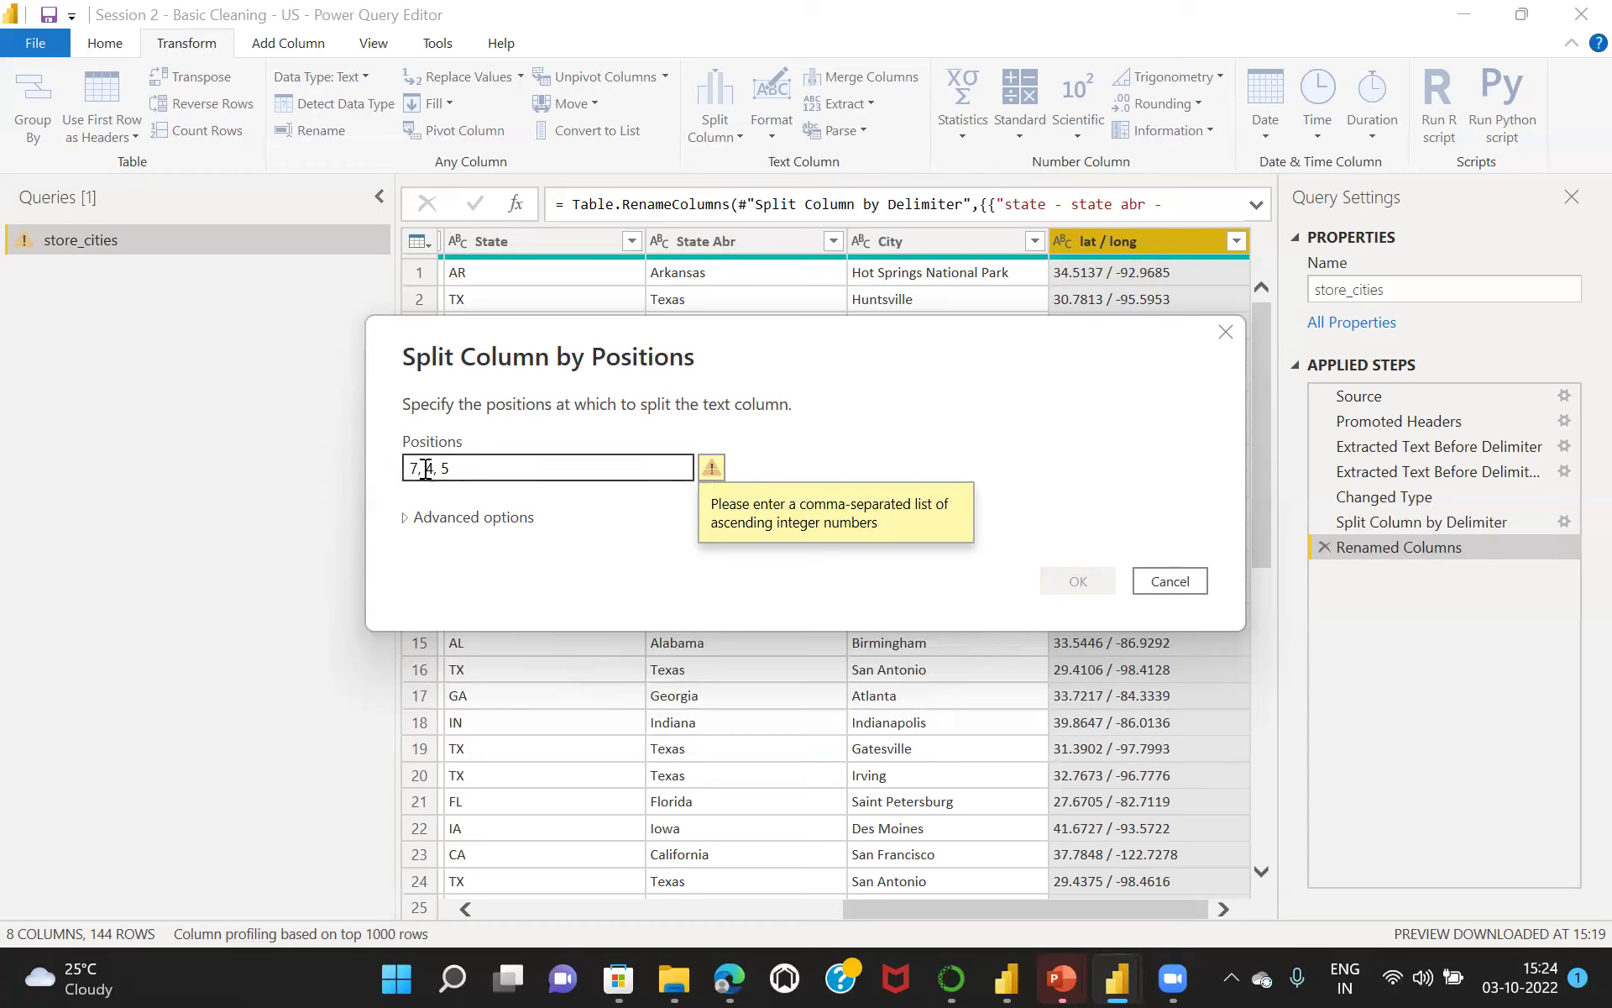
Change the split positions to 7, 11, 16 and apply the split to lat / long.
key("BackSpace")
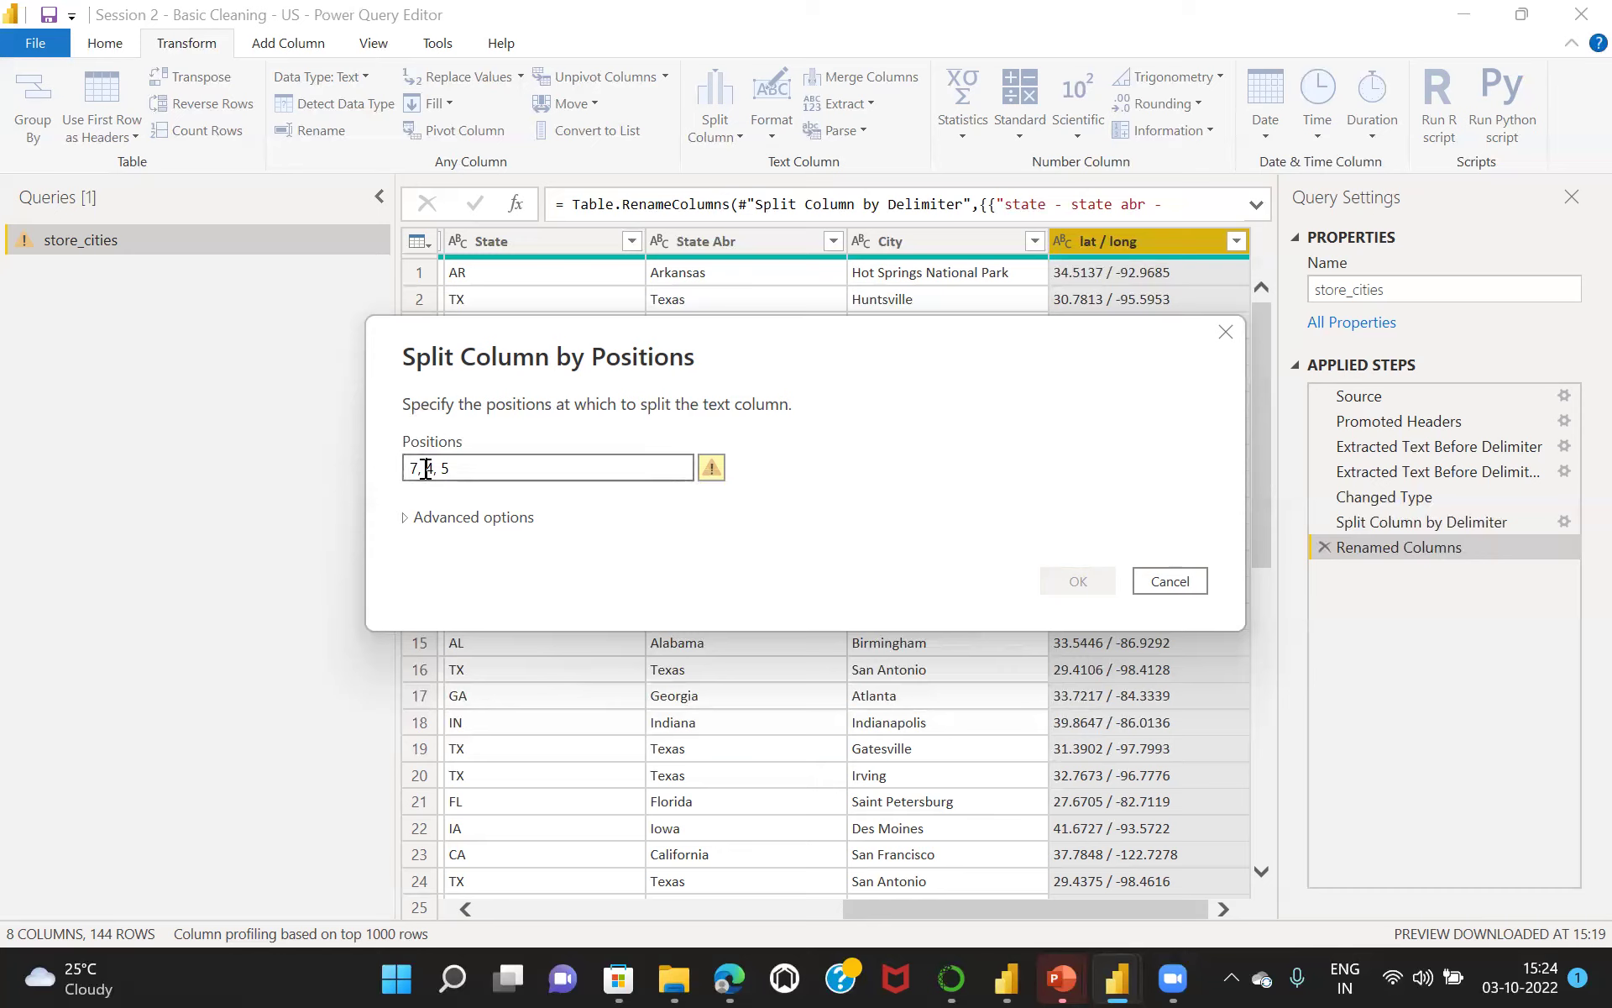
type("11")
key("BackSpace")
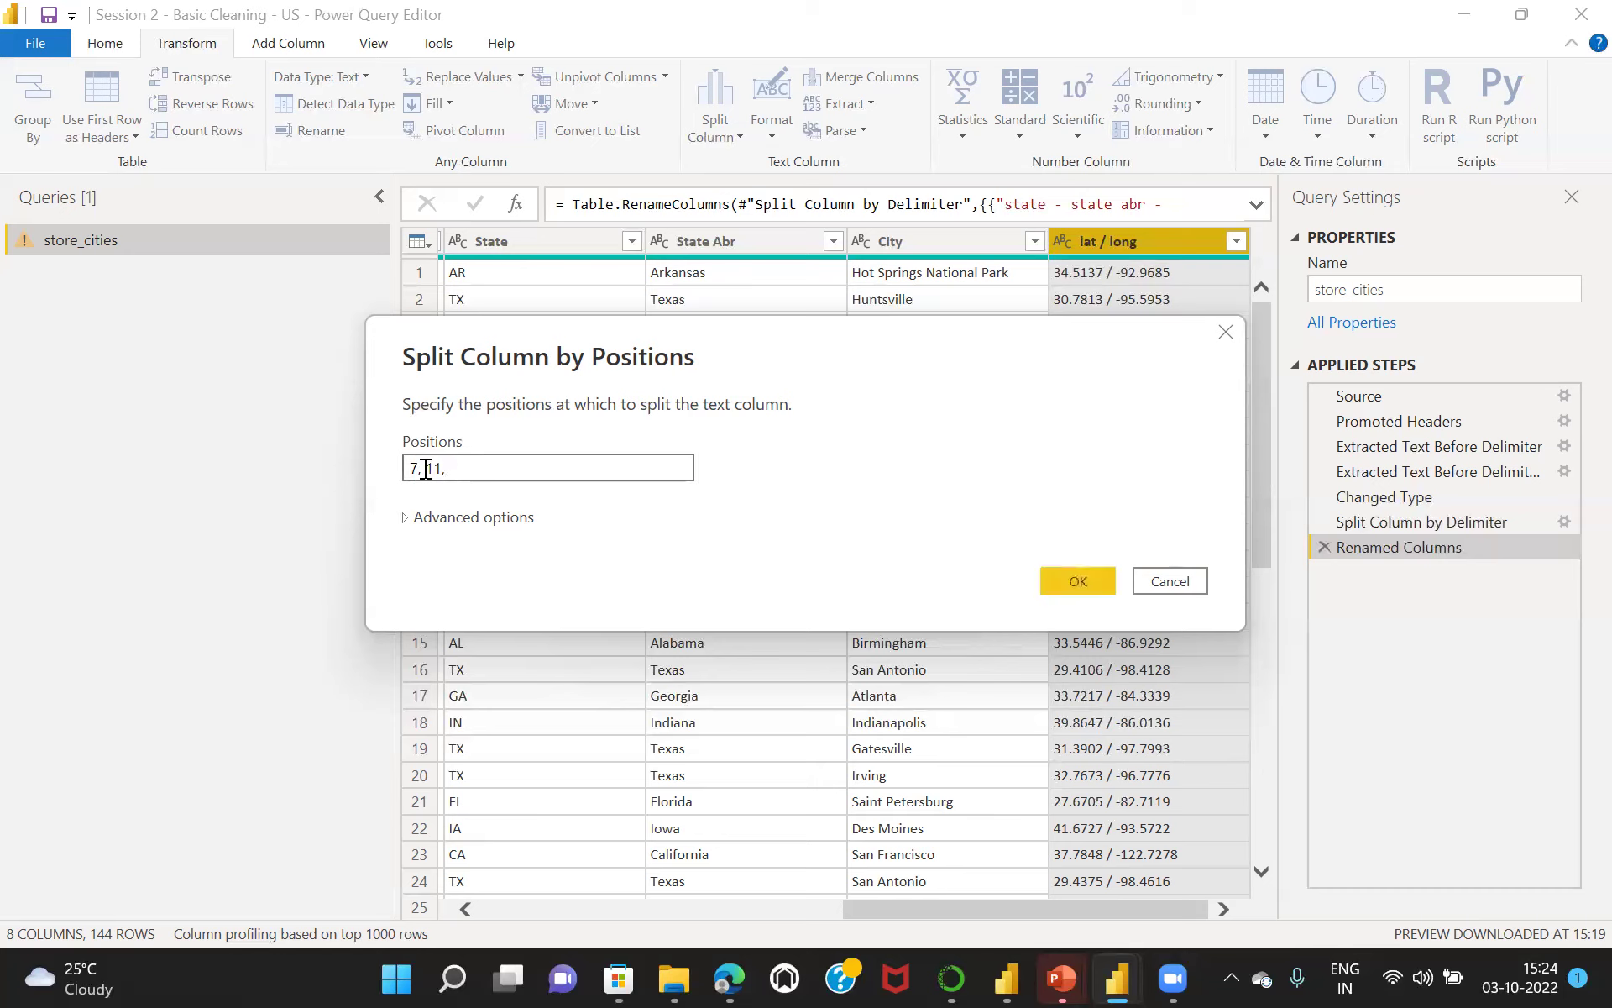
type("16")
left_click(1062, 583)
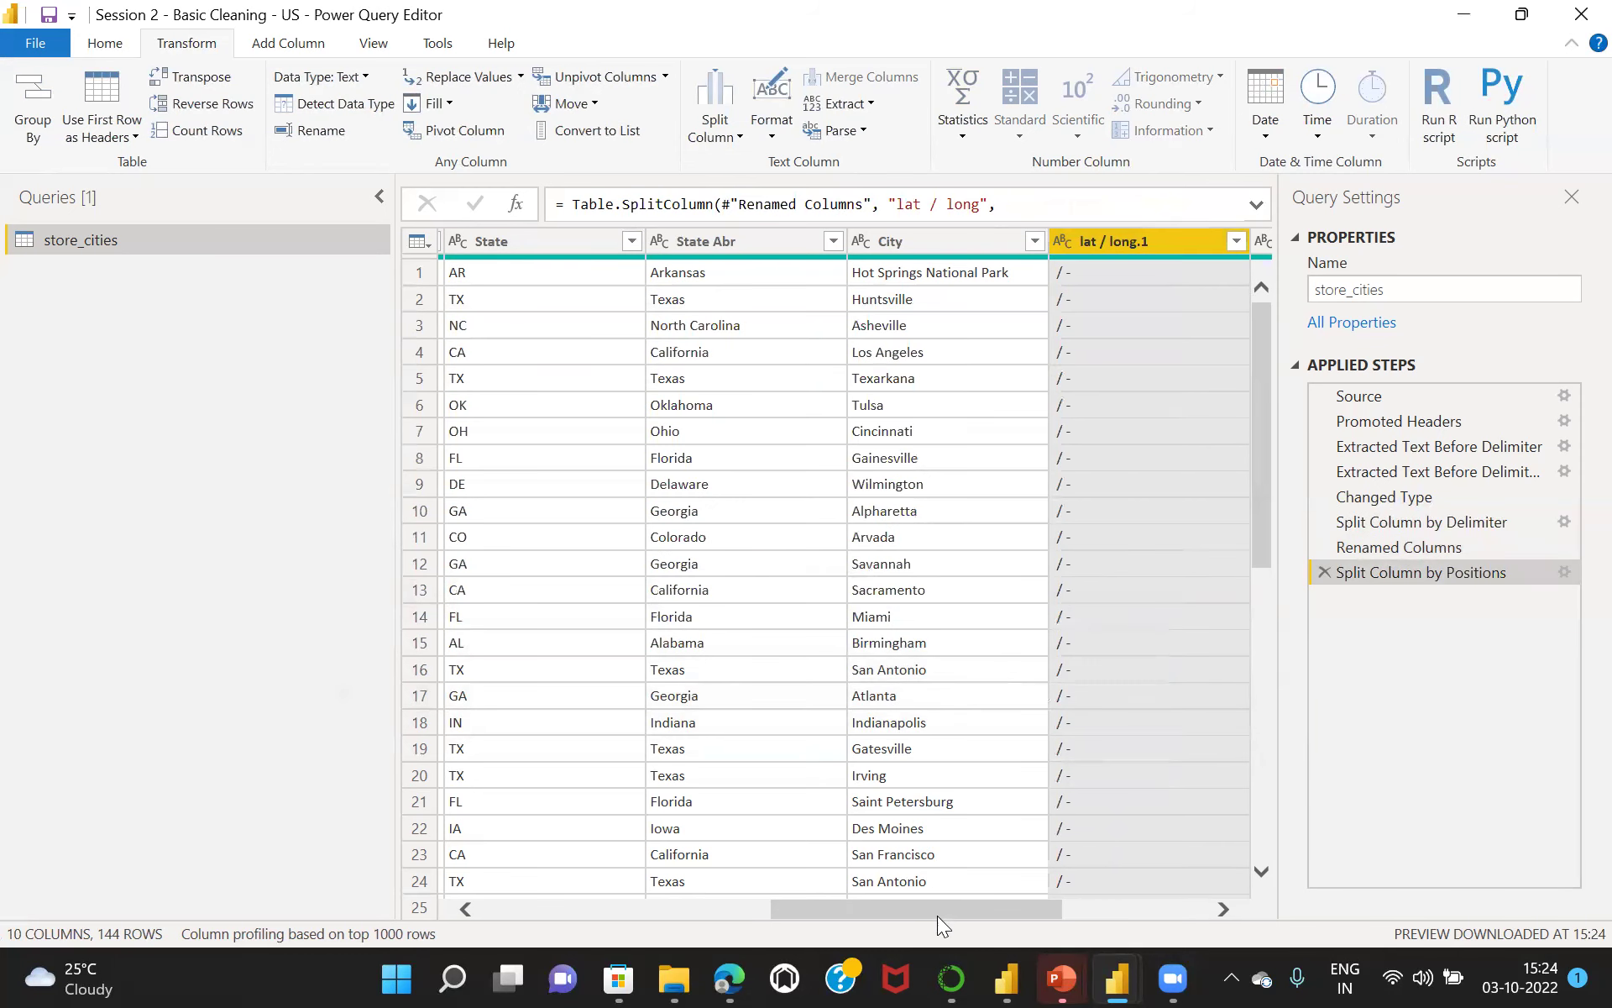
Edit the split by positions so the list starts at 0, giving 0, 7, 11, 16.
left_click_drag(937, 908, 968, 888)
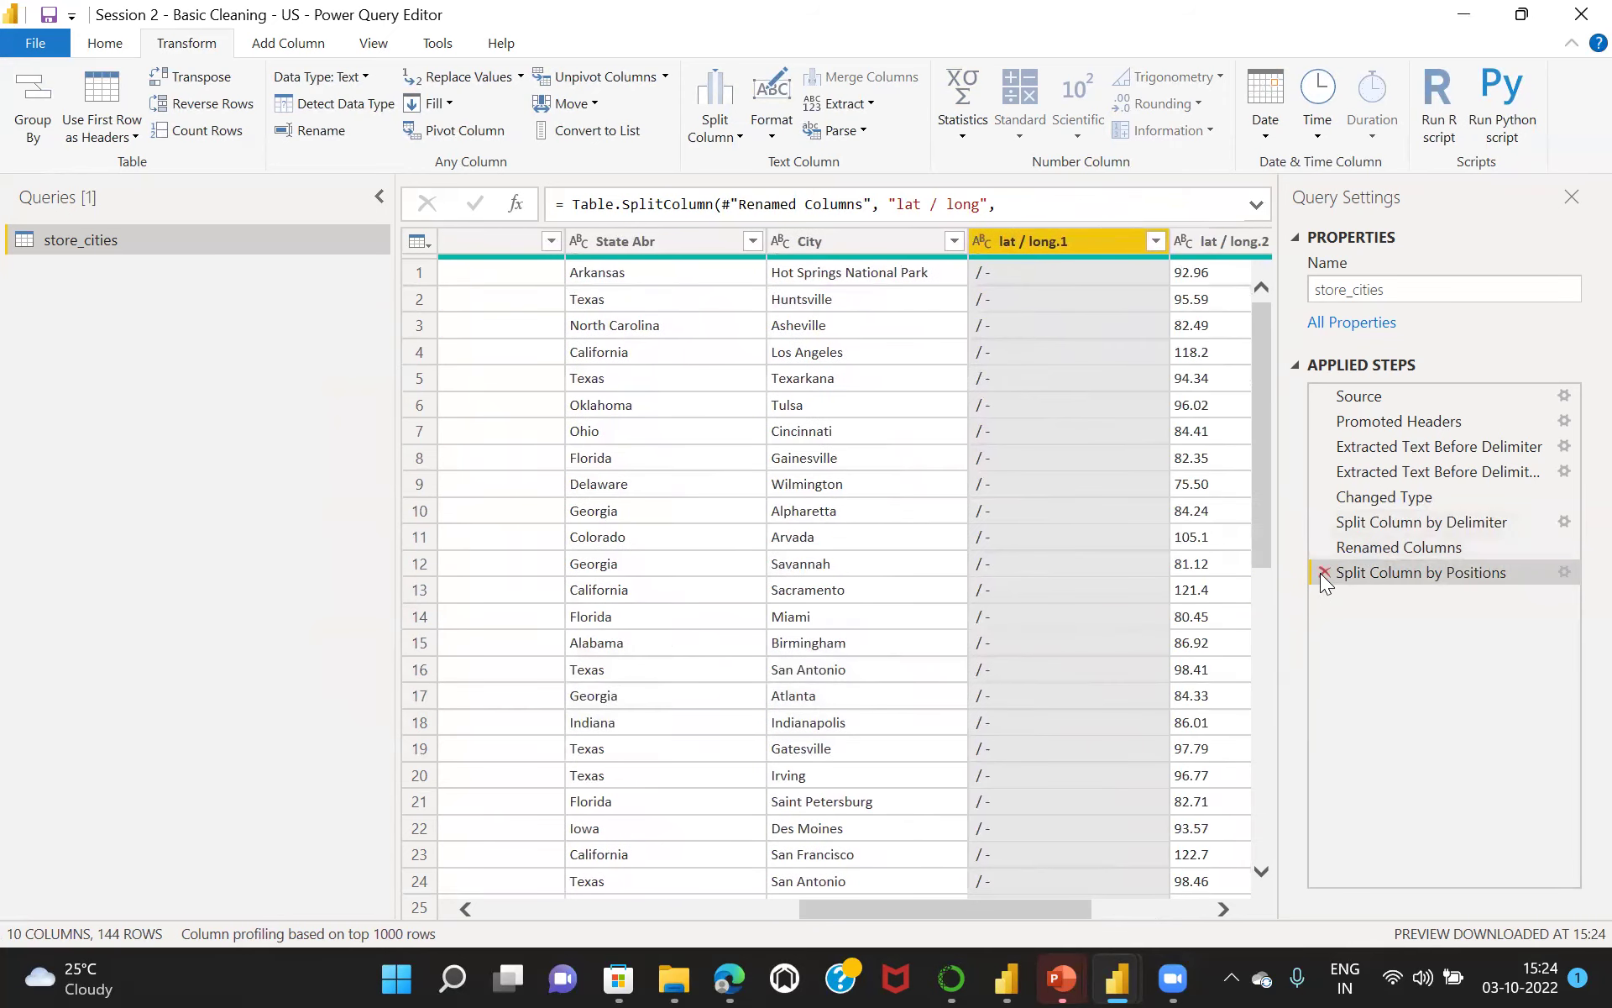
left_click(1562, 574)
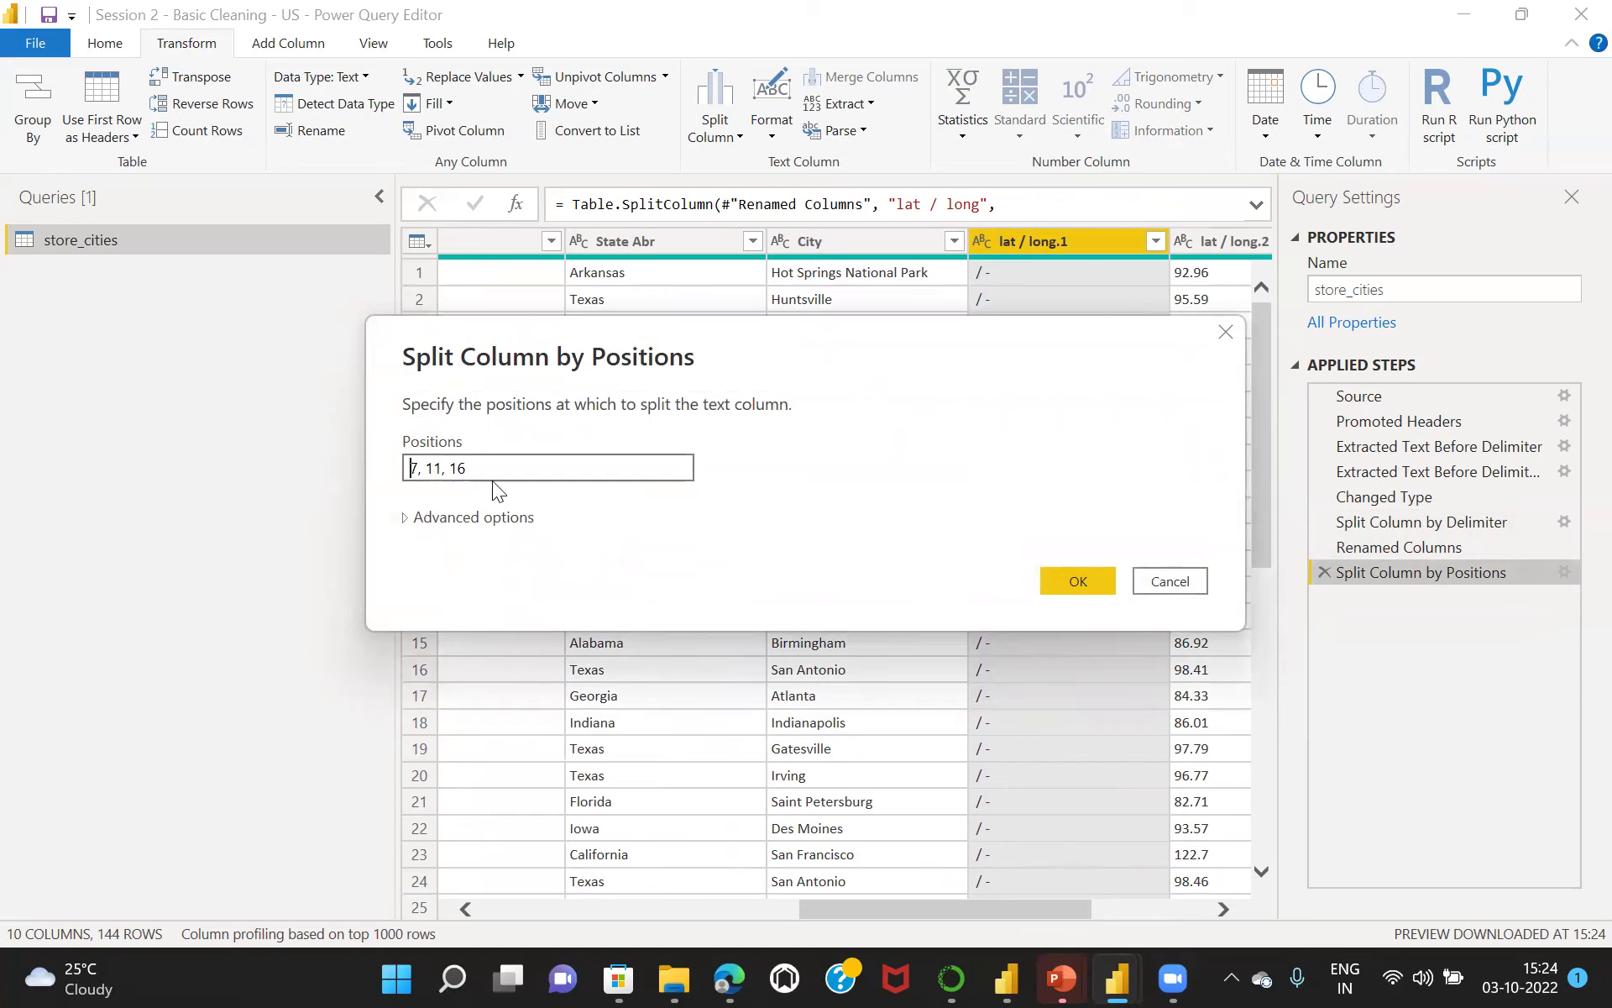
type("0,")
left_click(1084, 576)
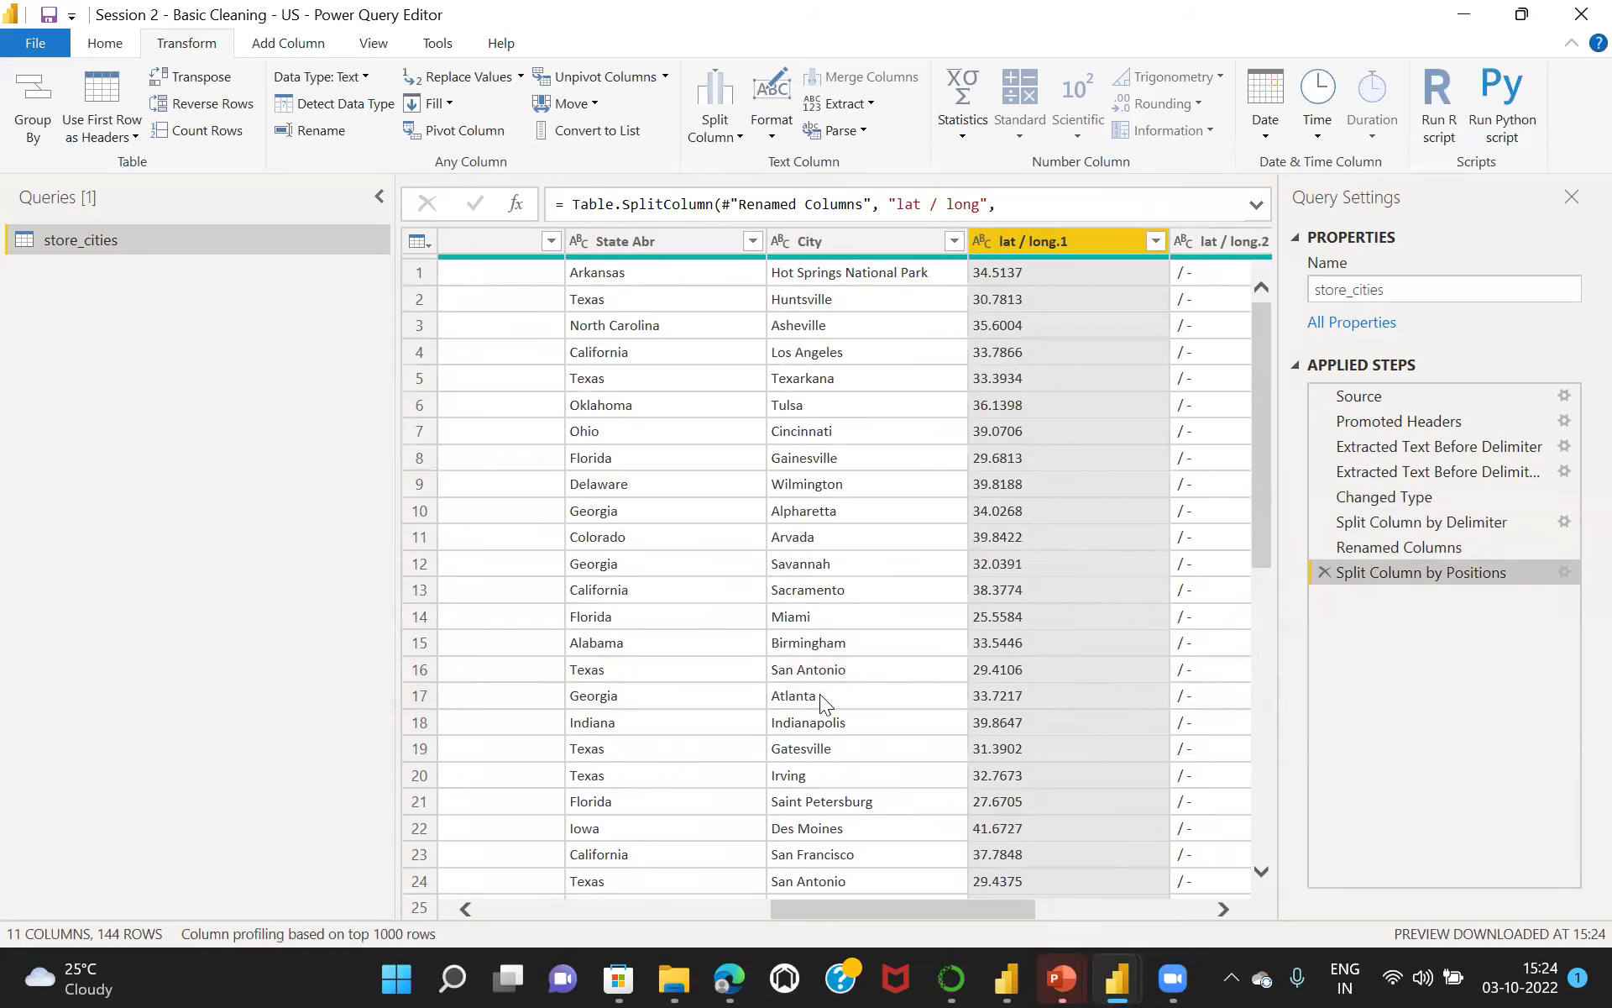
Review the columns produced by the position split and remove that split from the applied steps.
left_click_drag(828, 905, 1012, 941)
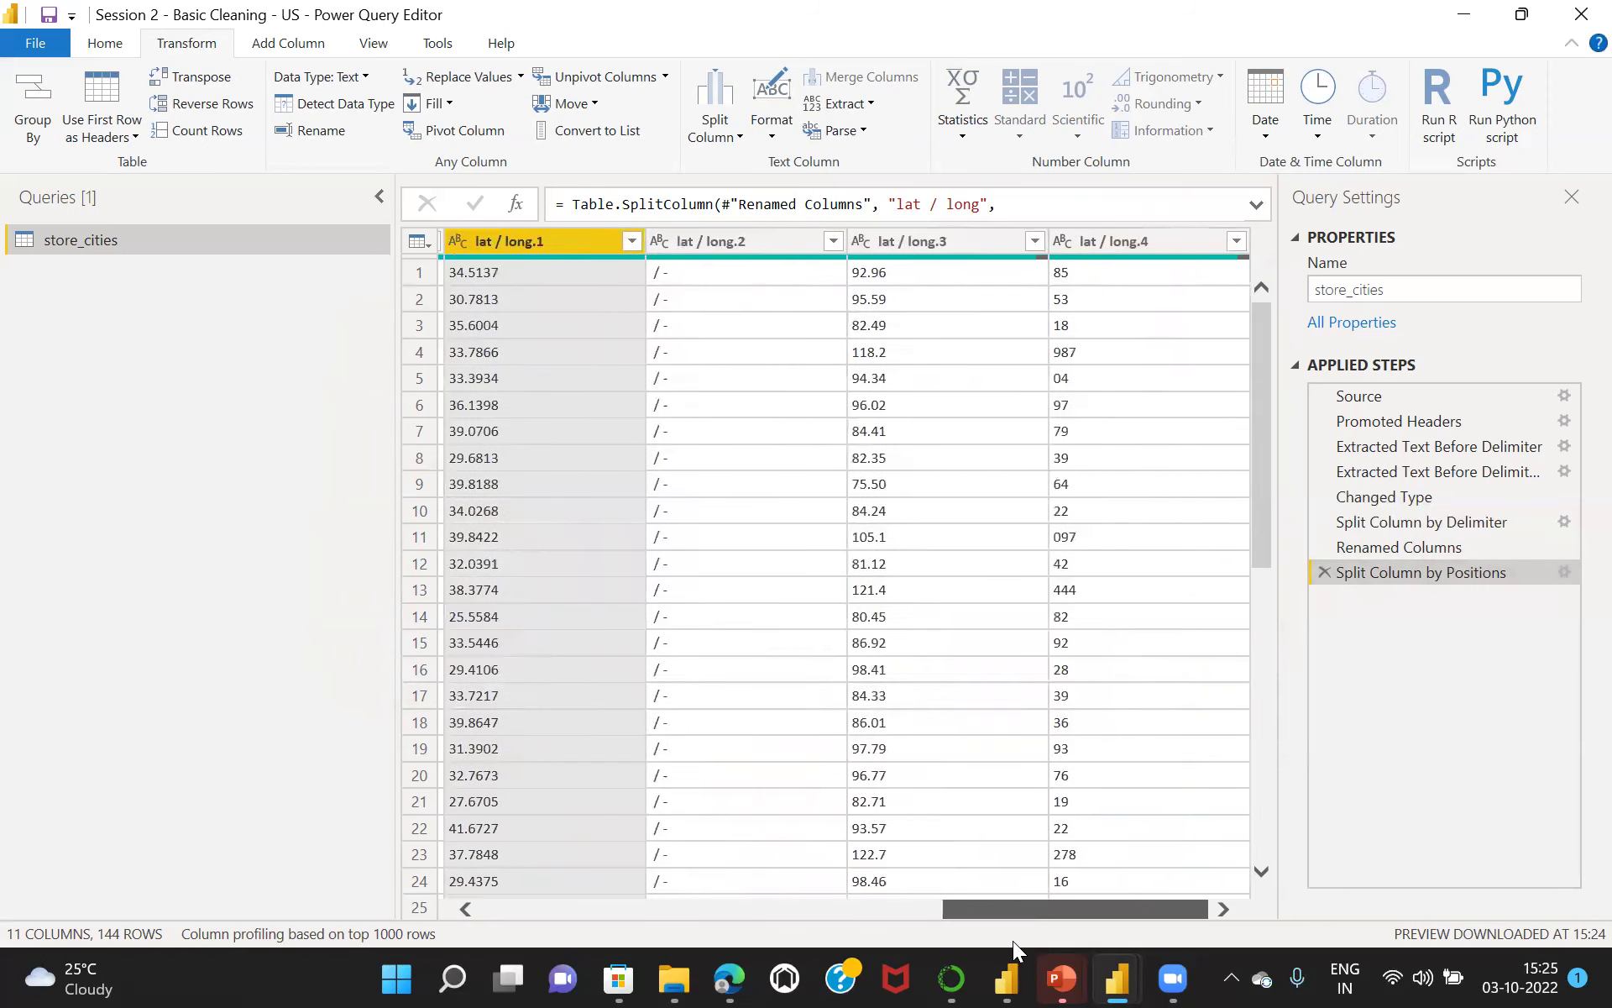
left_click_drag(1012, 940, 887, 890)
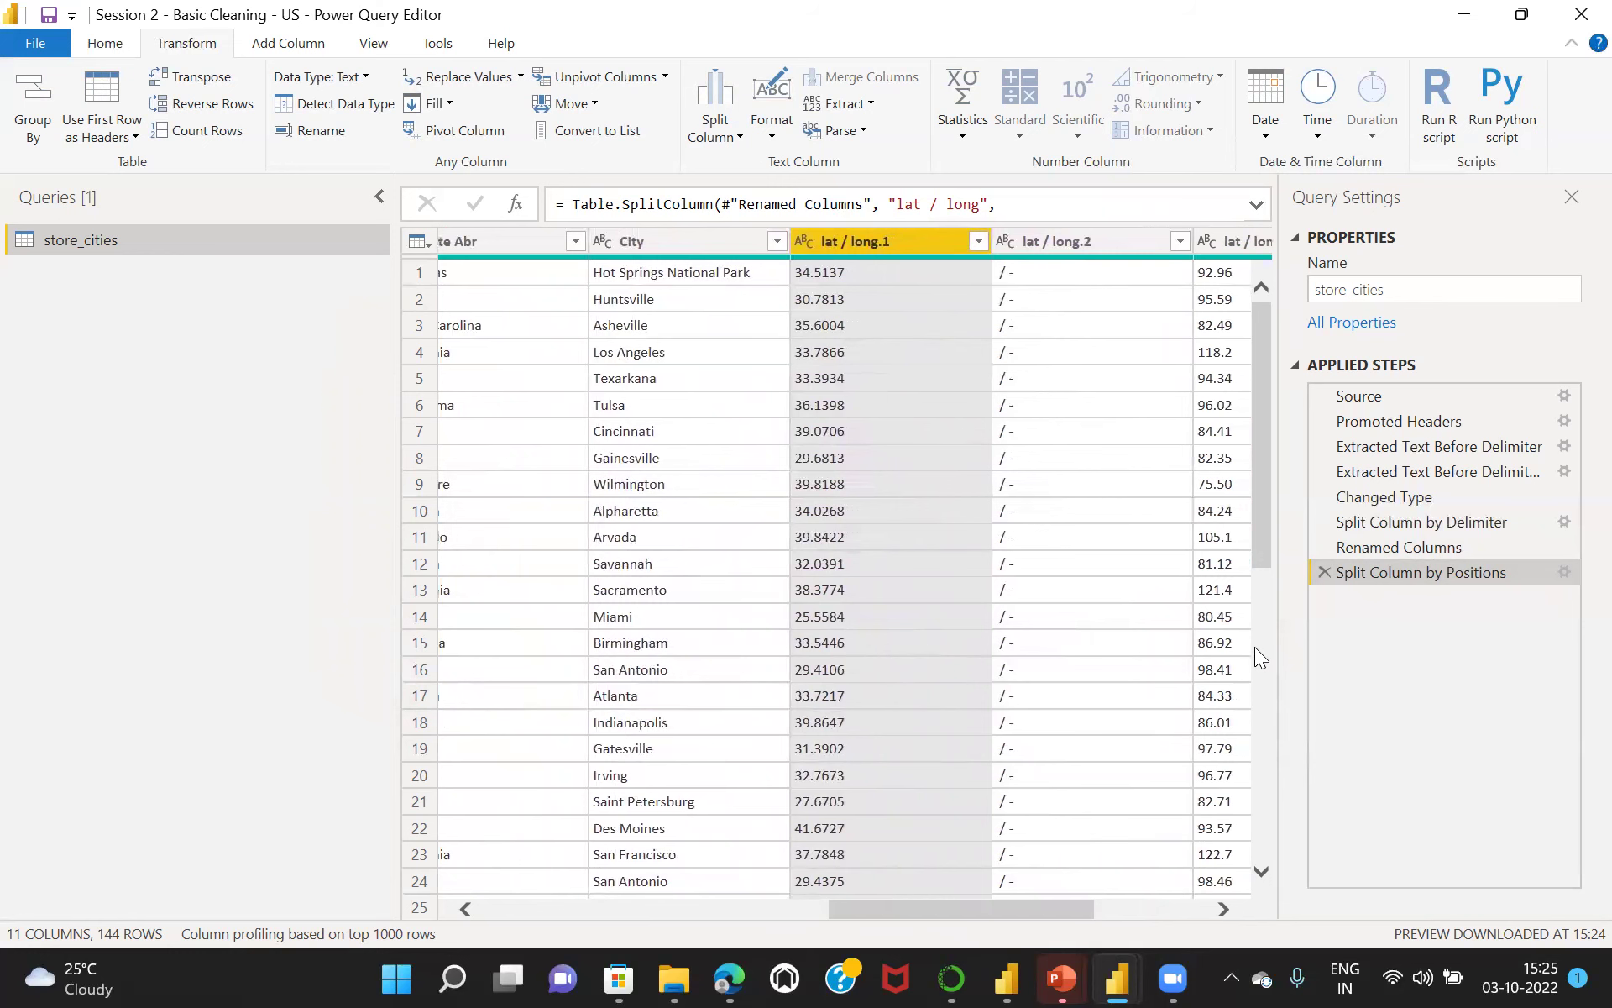
left_click(1324, 571)
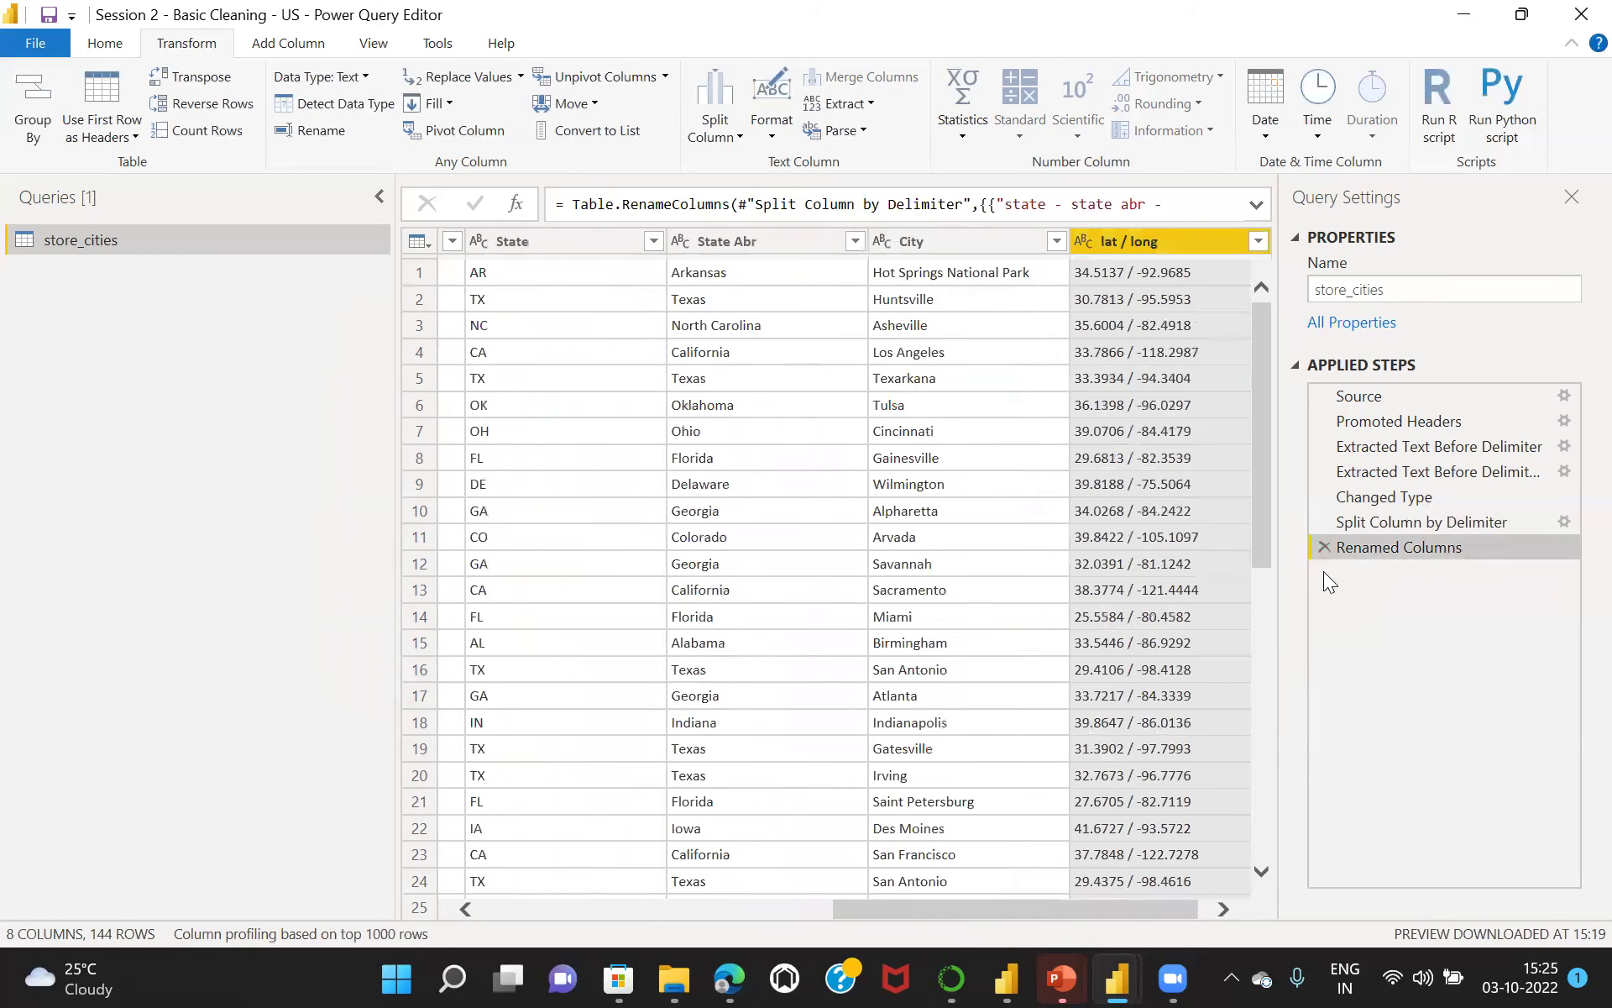
Try splitting the lat / long column by digit to non-digit, and remove that split from the applied steps.
left_click(741, 137)
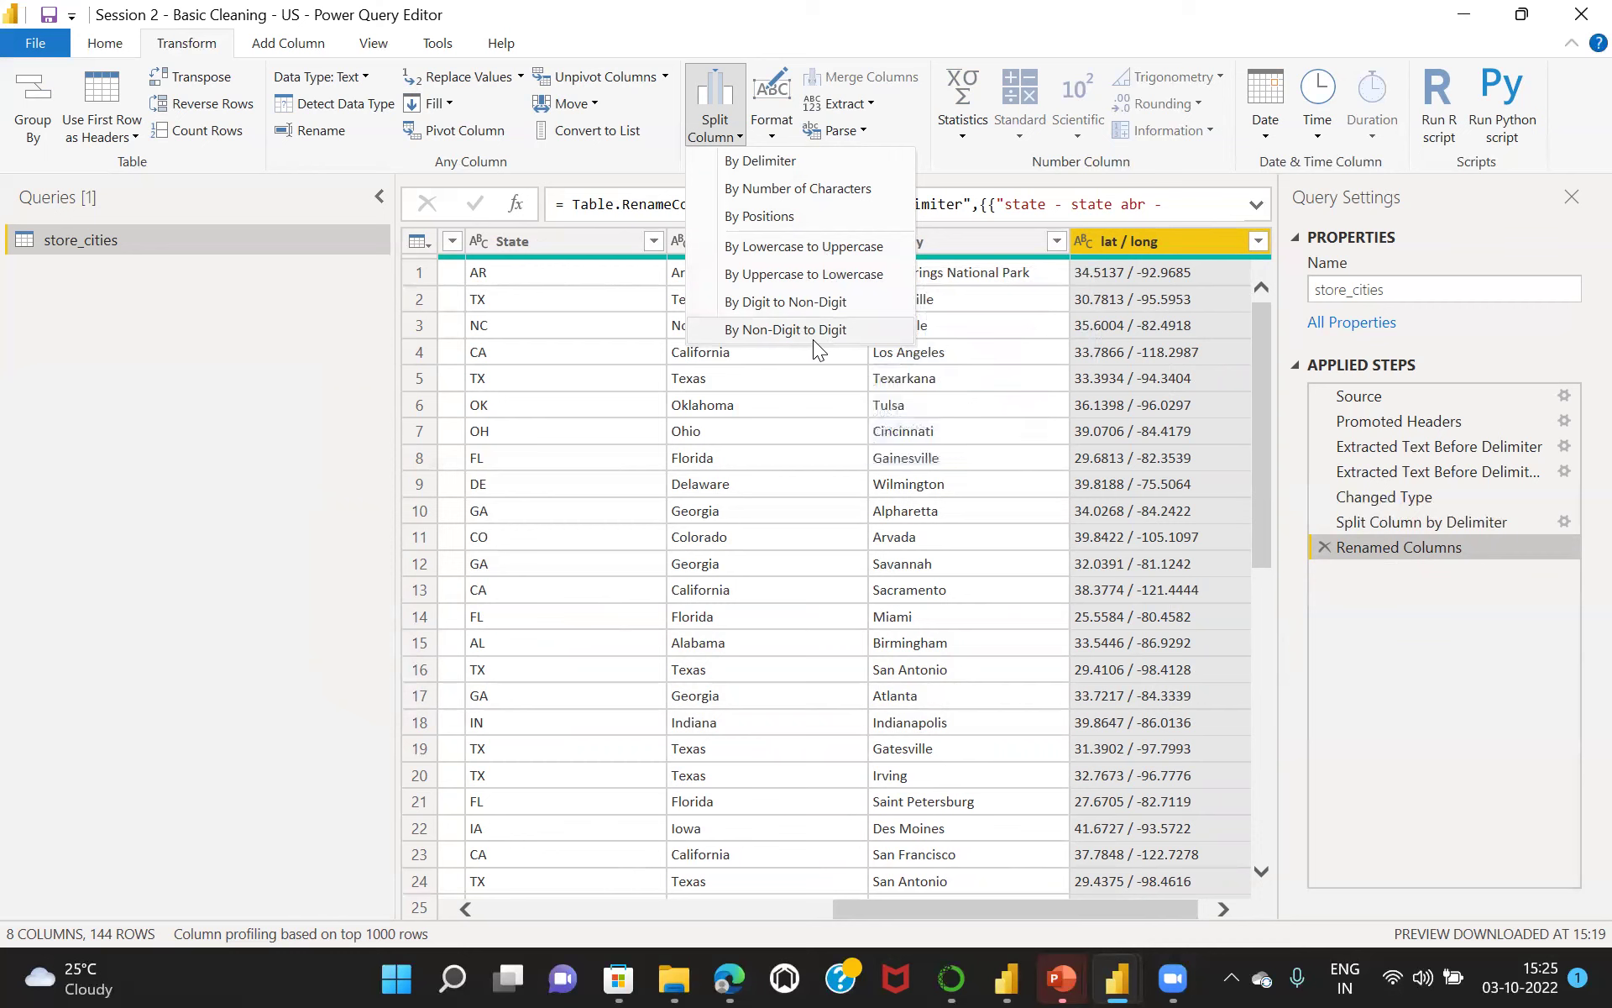
left_click(767, 304)
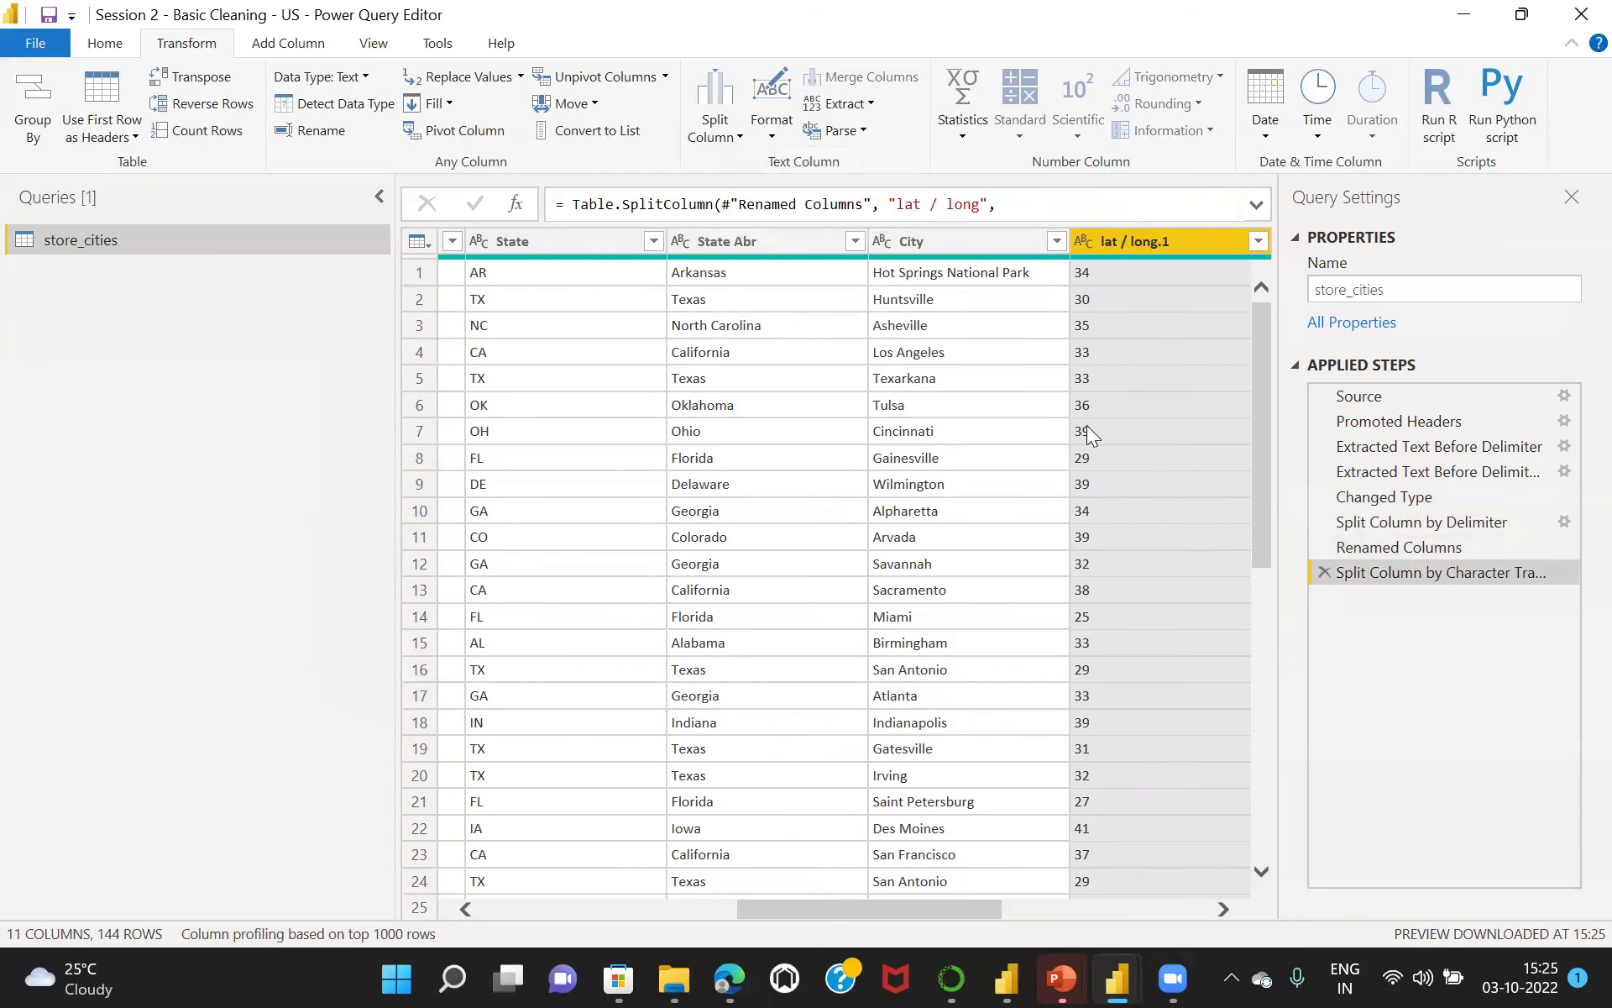
left_click_drag(884, 915, 1021, 971)
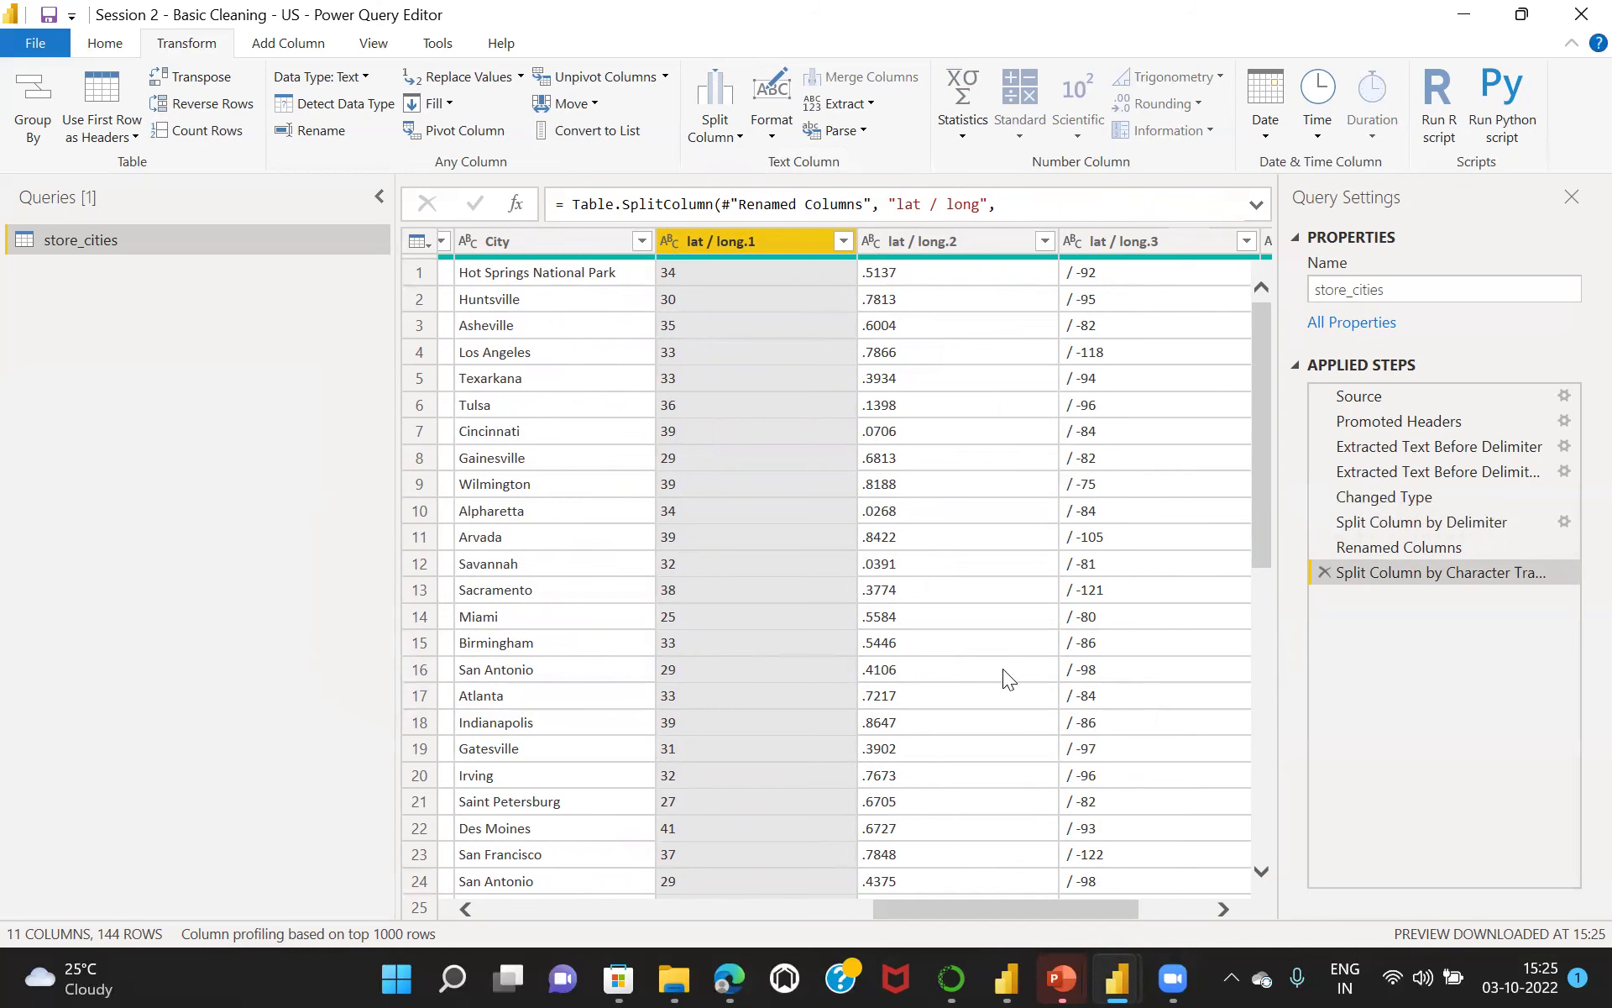
left_click_drag(984, 909, 914, 897)
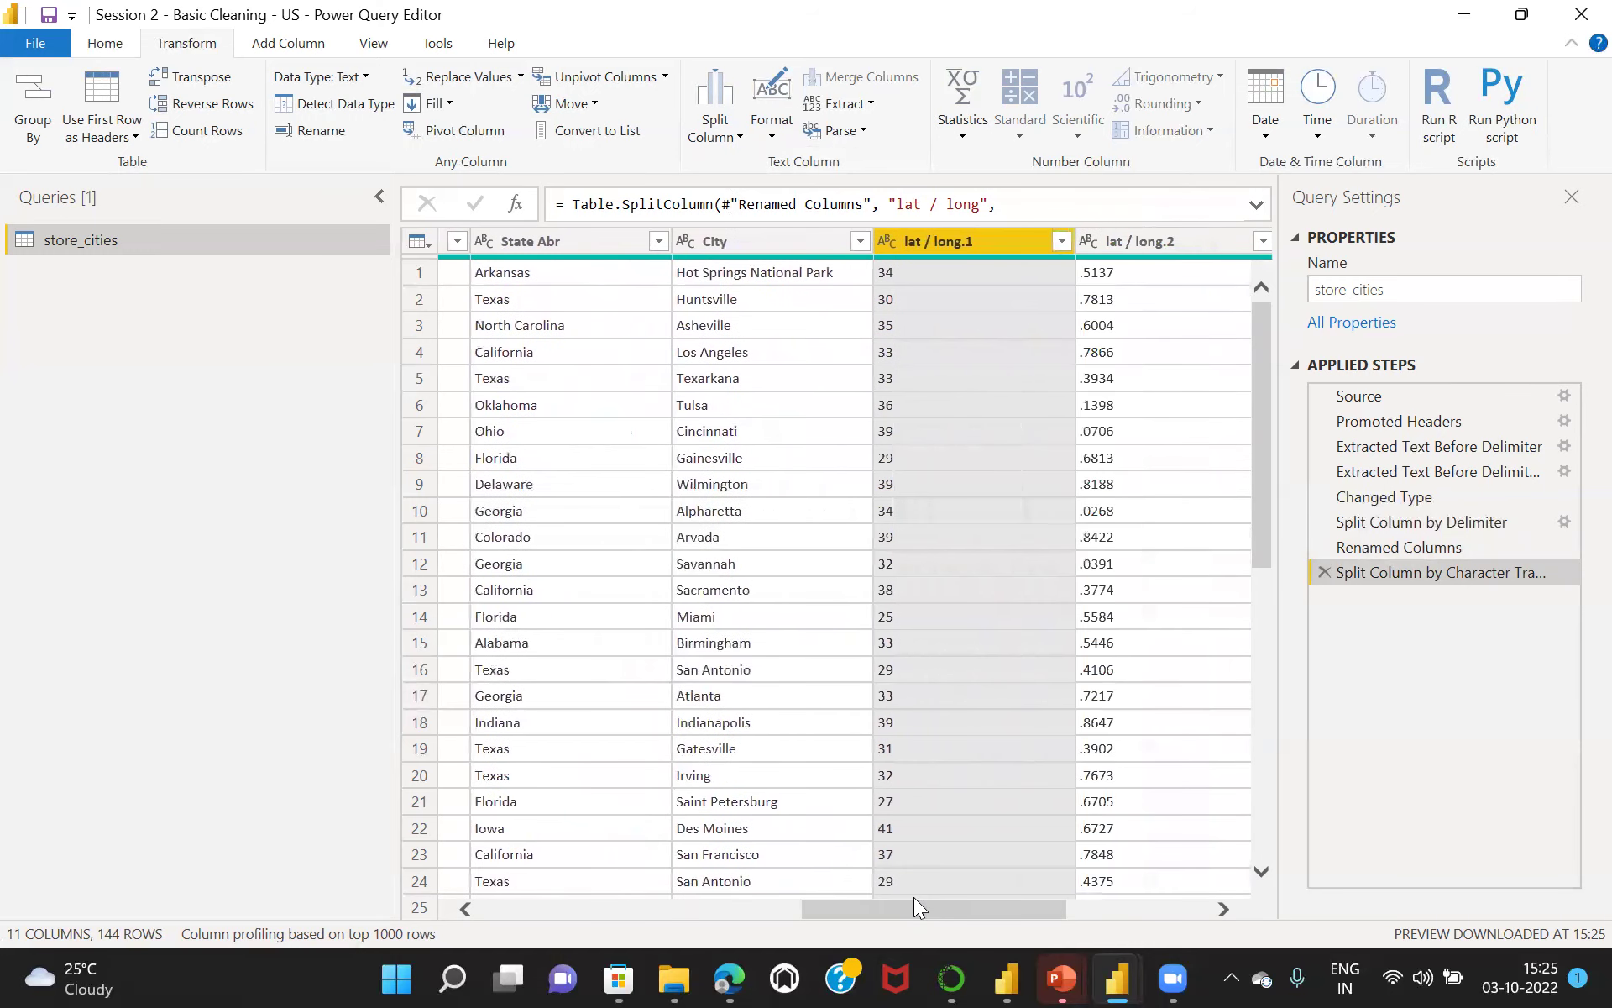
left_click(1324, 570)
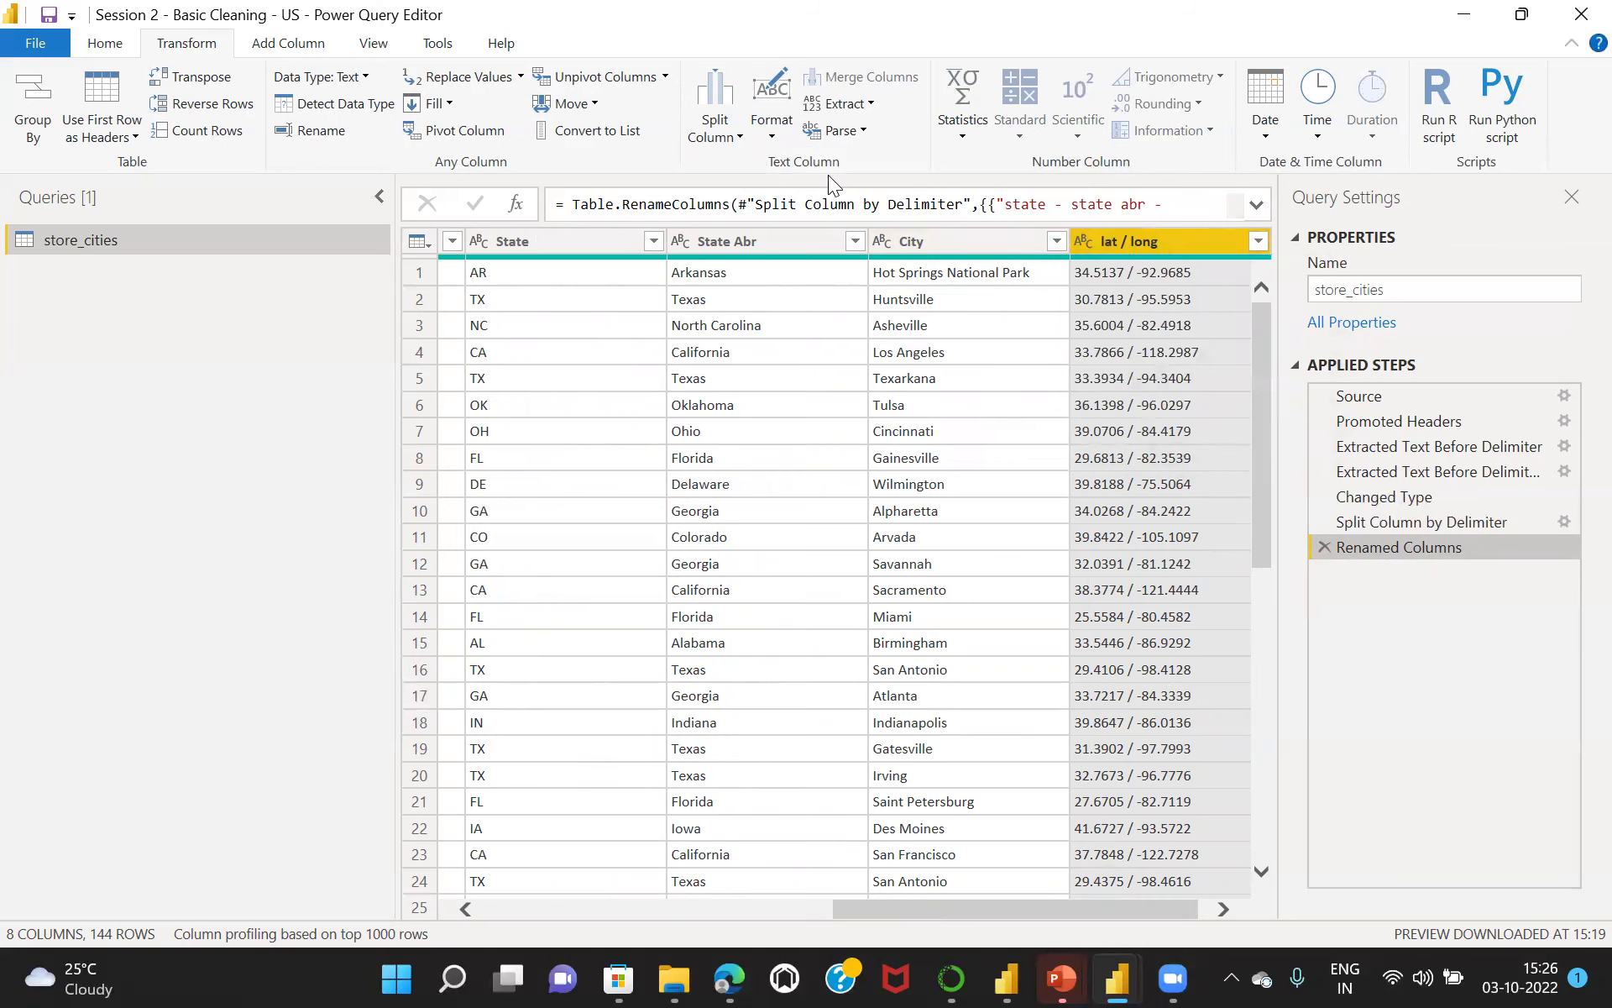
Split the lat / long column at each occurrence of the custom delimiter ". /" and check the resulting columns.
left_click(736, 138)
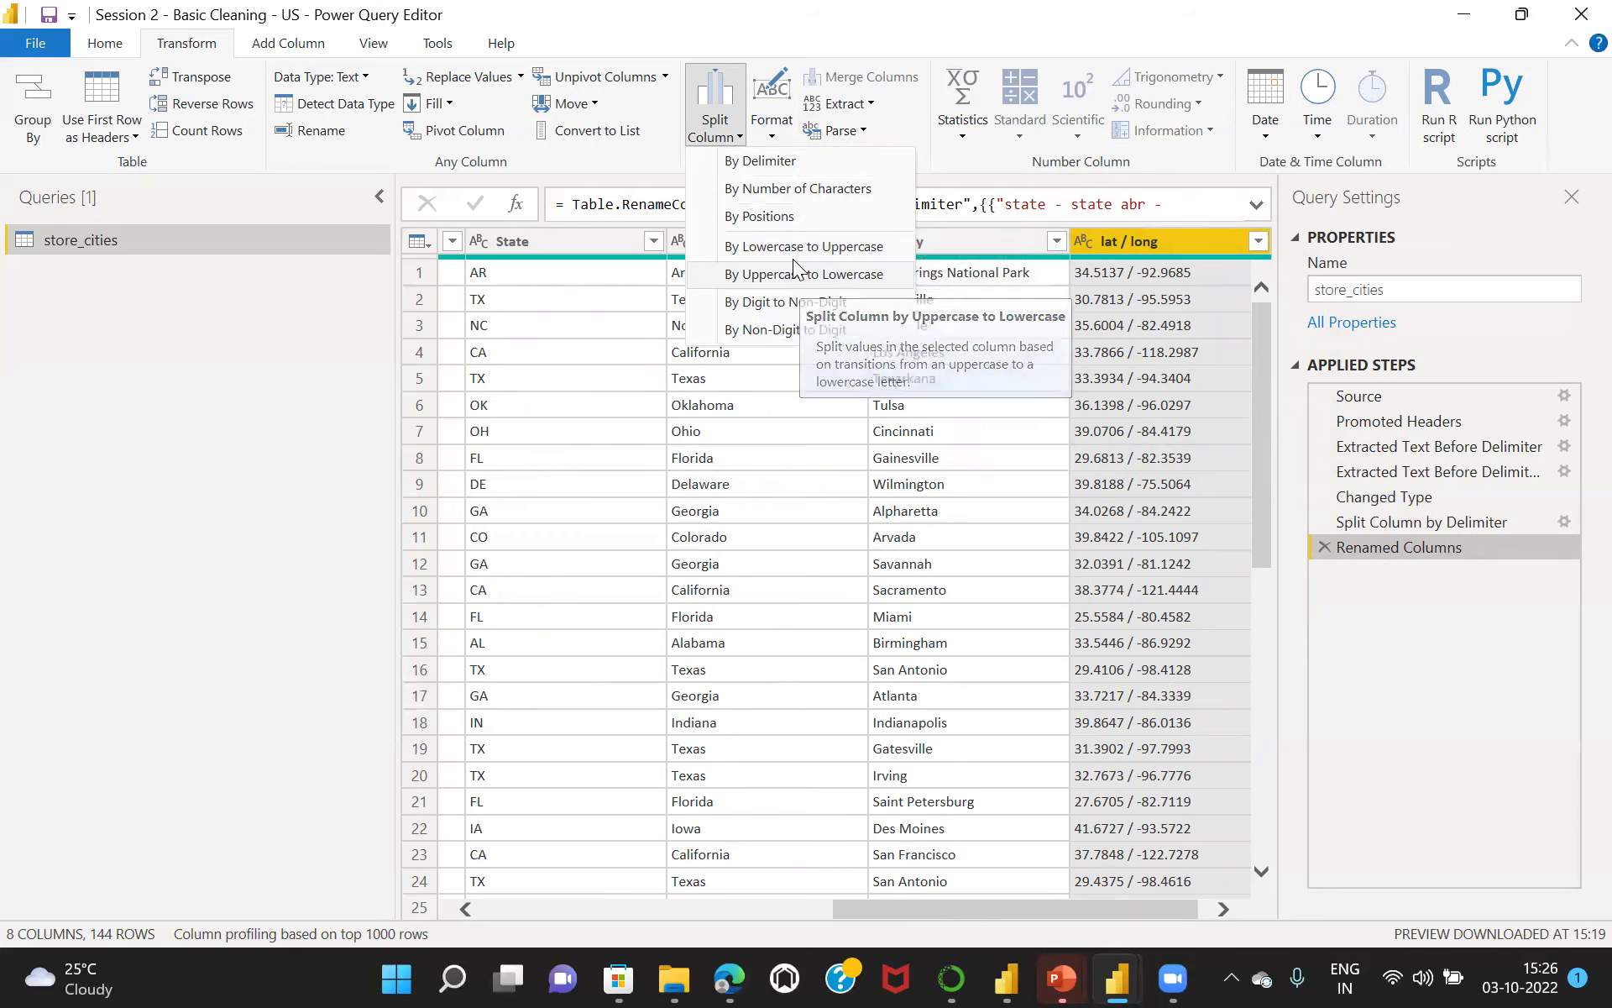
left_click(760, 160)
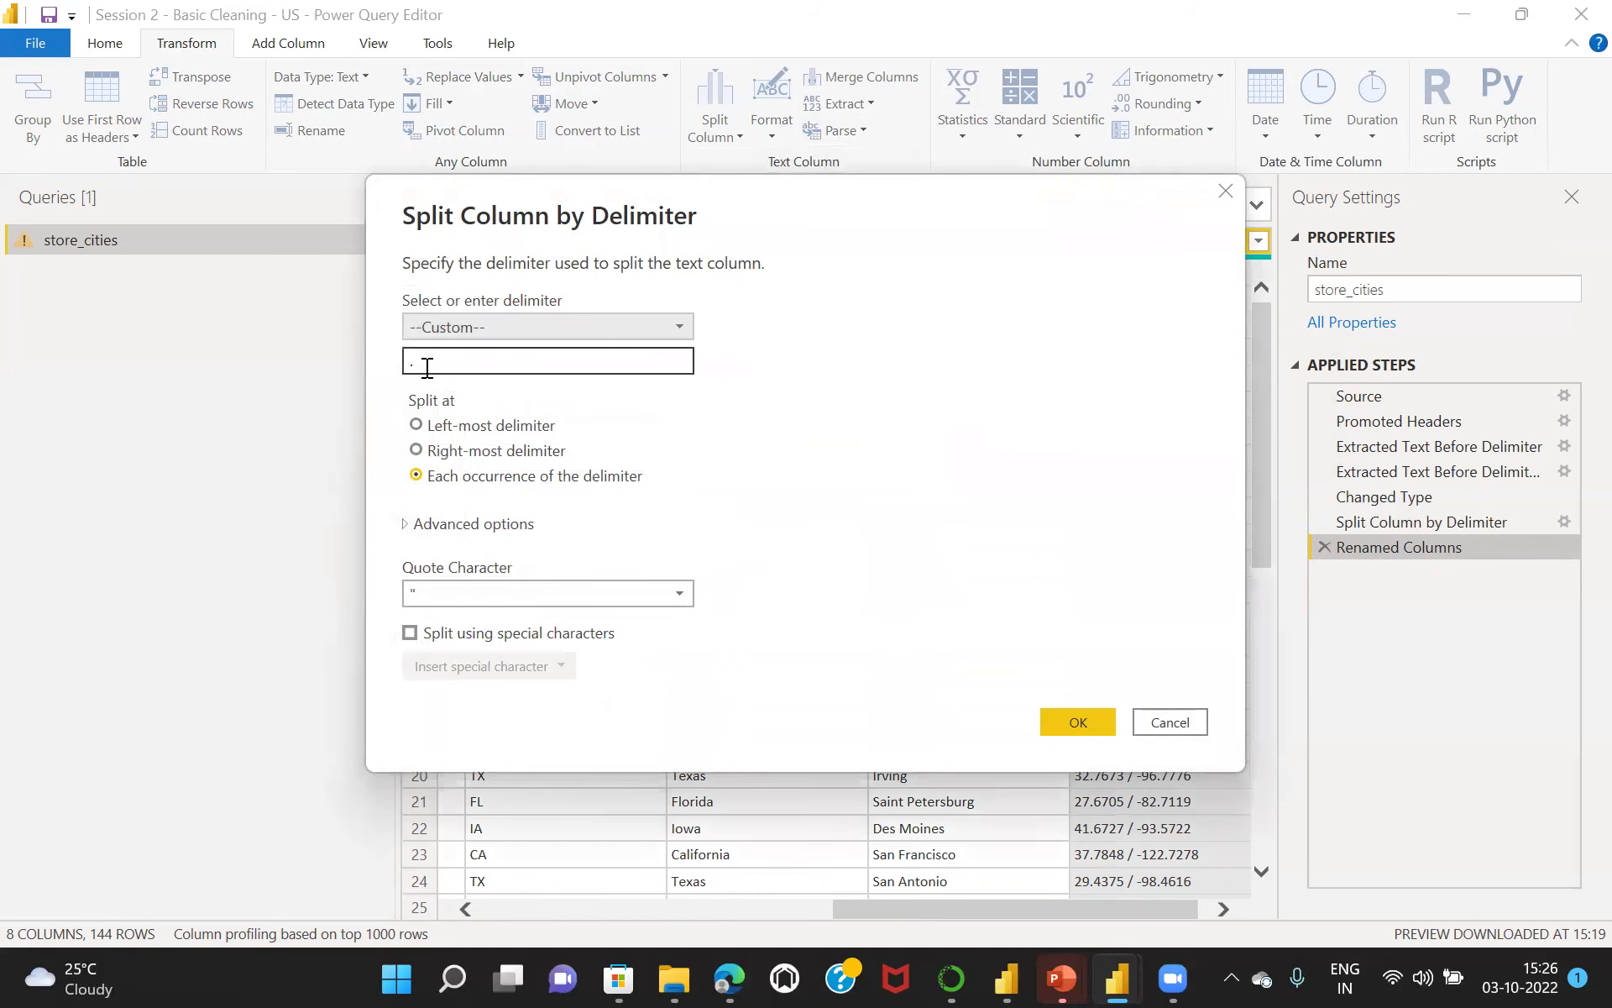
left_click(422, 358)
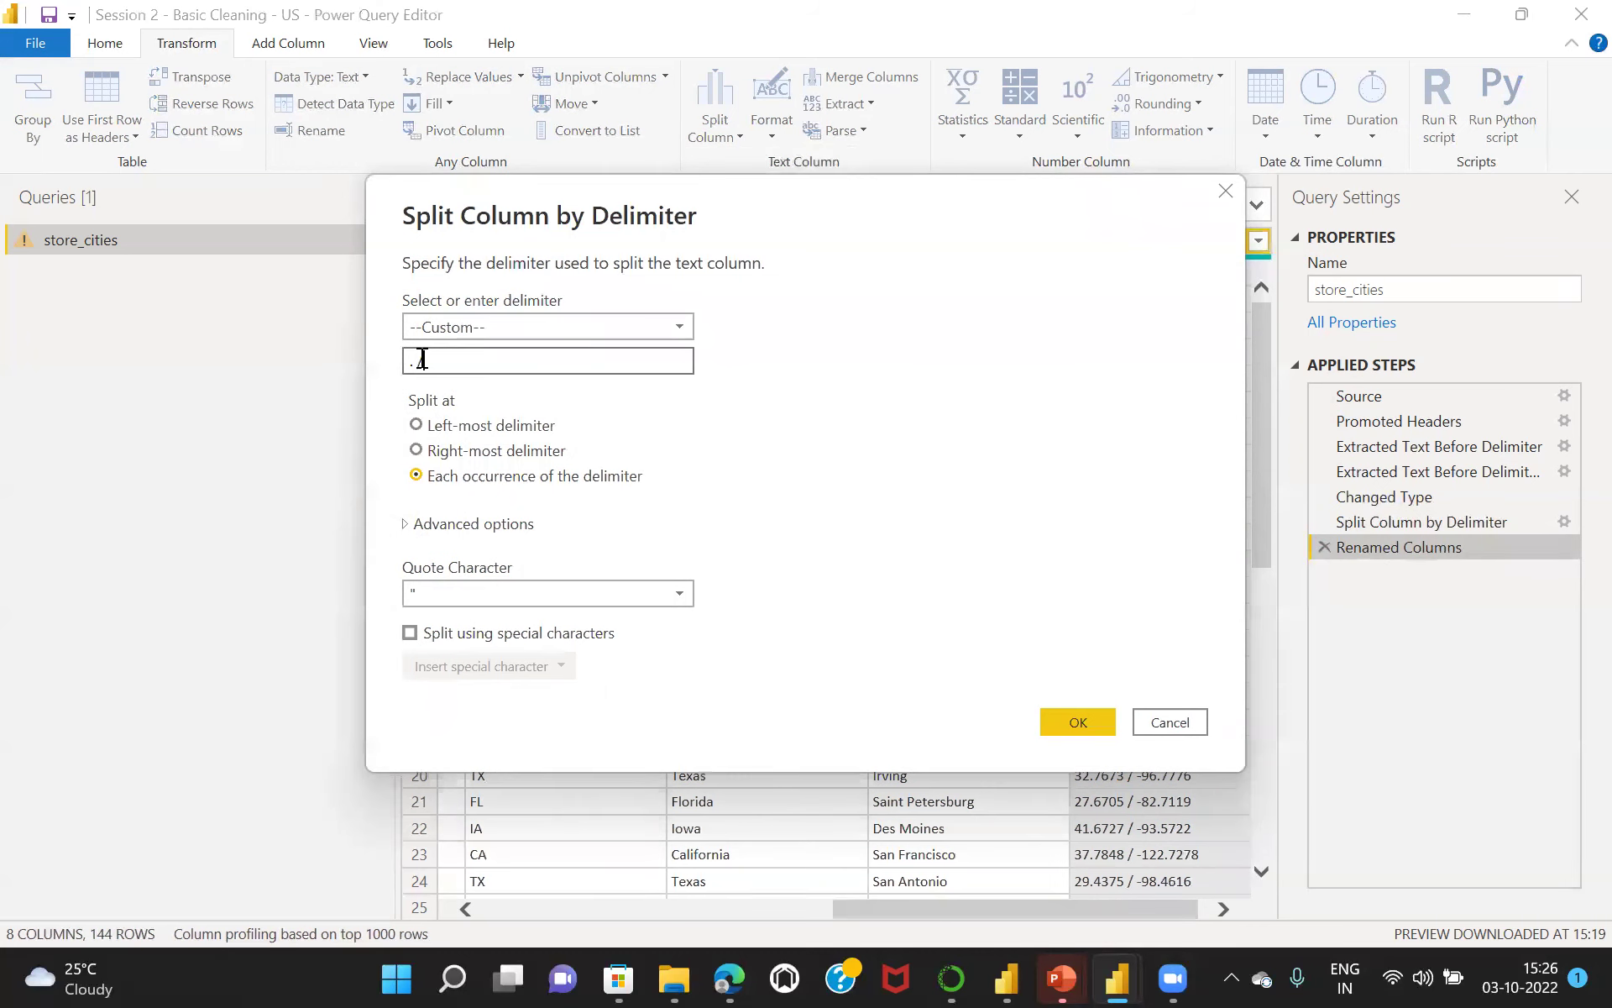
type("/")
left_click(1079, 722)
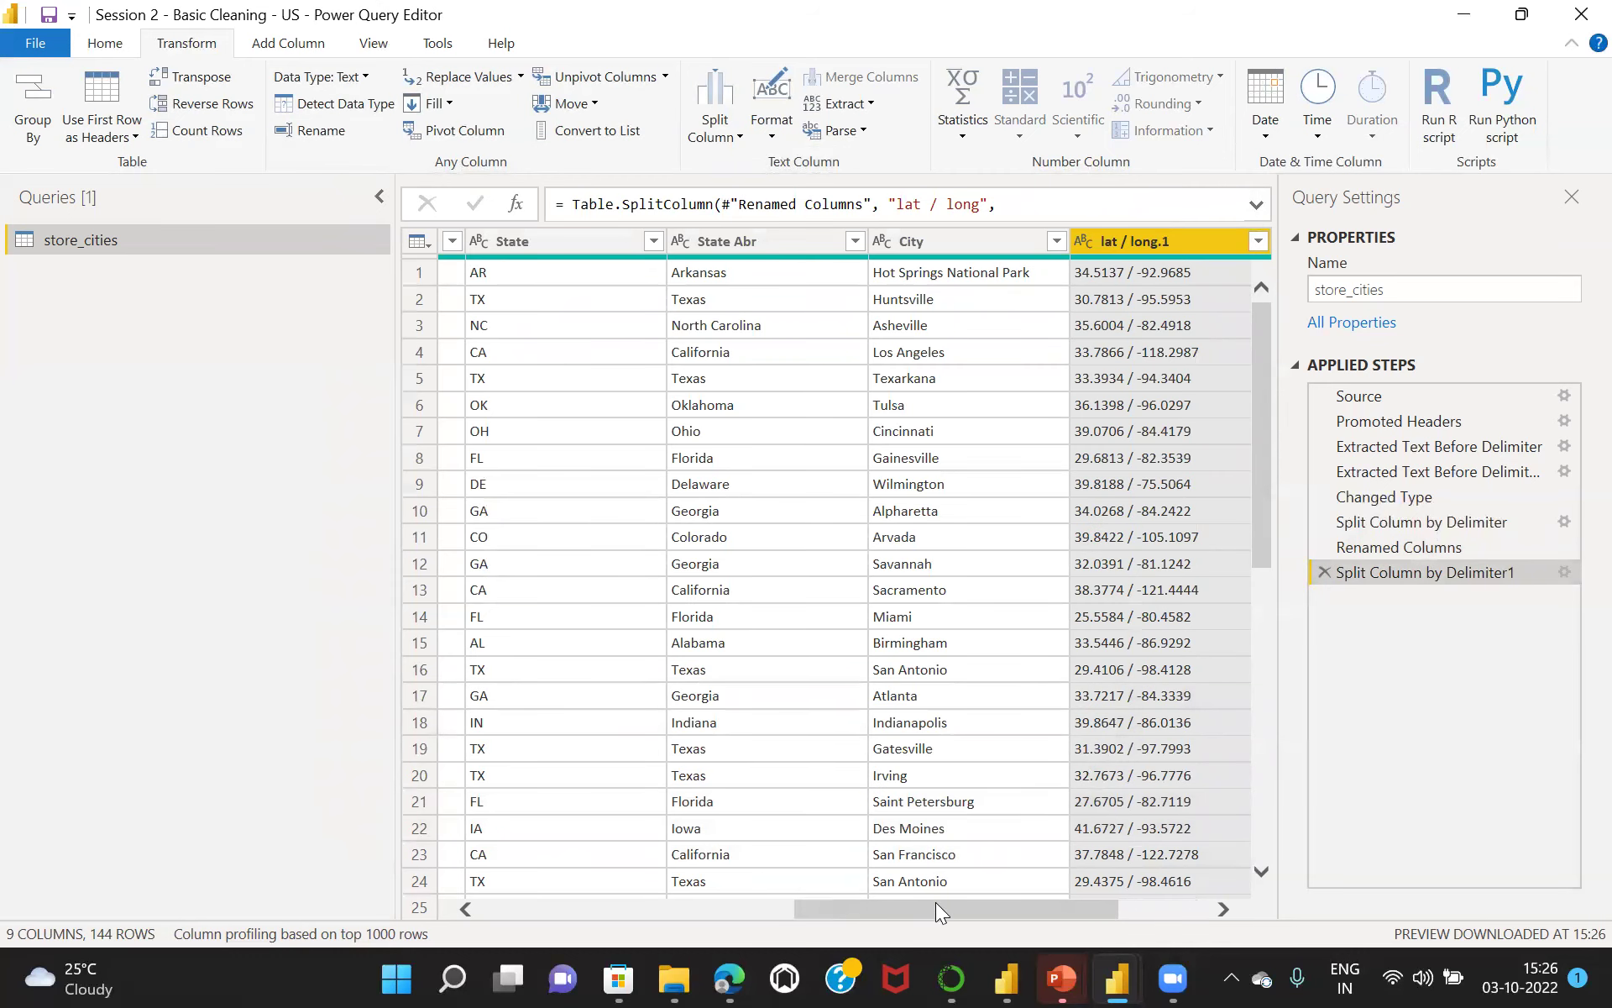
left_click_drag(940, 910, 1104, 922)
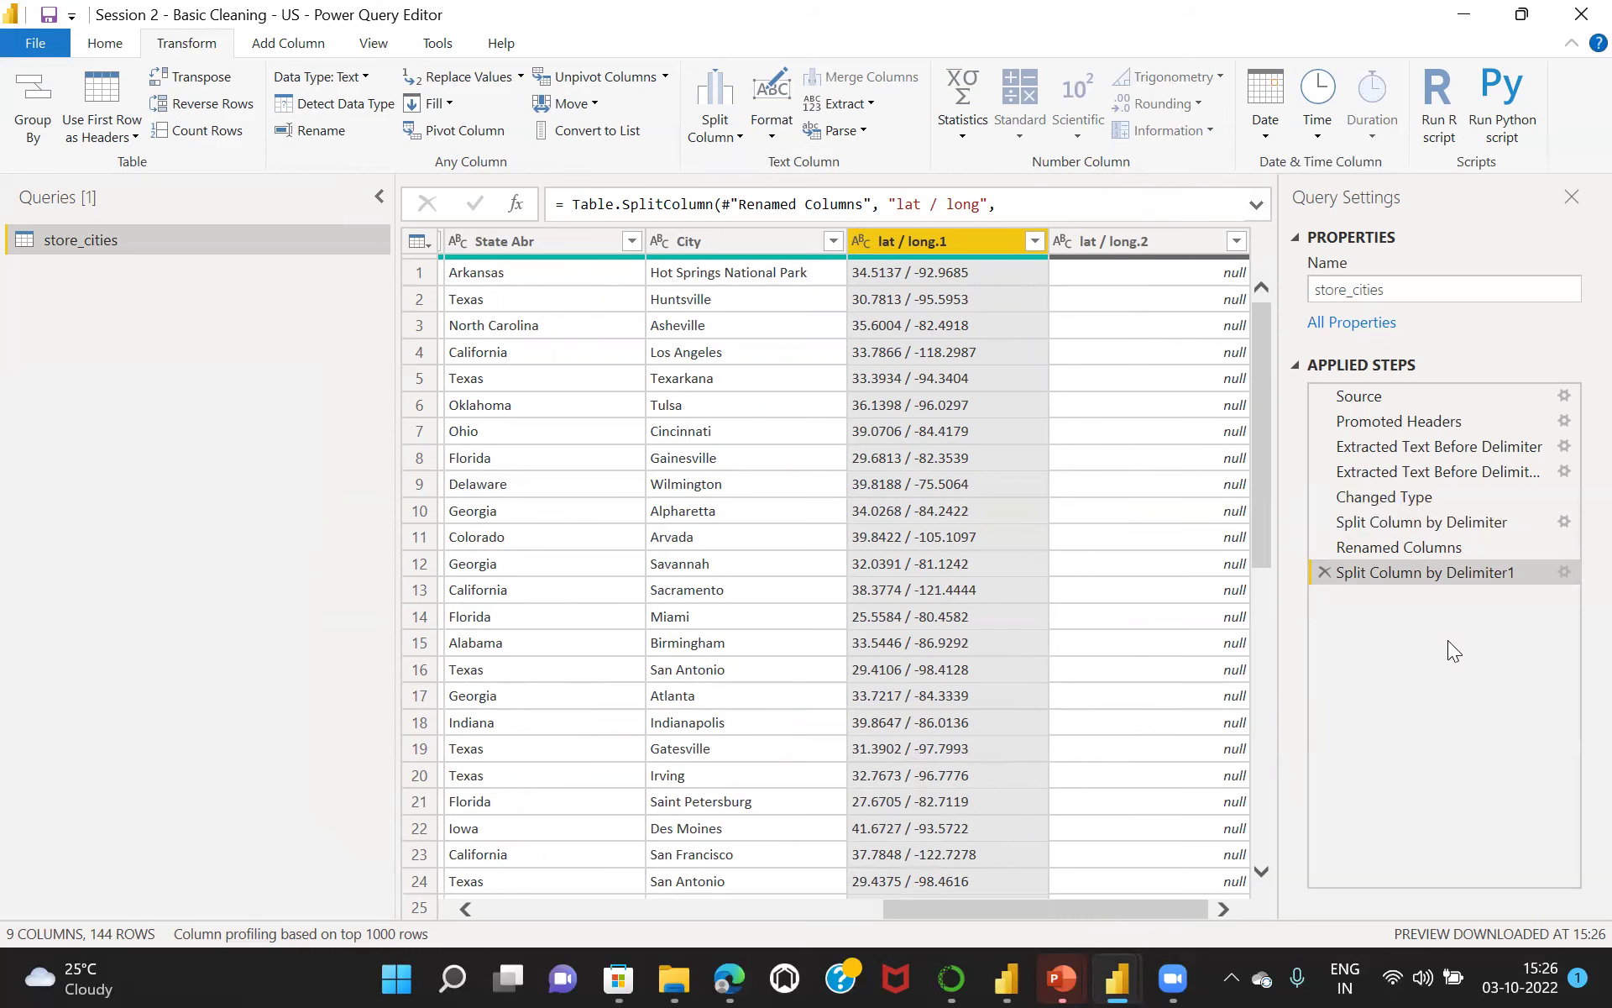
Edit the lat / long delimiter split so that its custom delimiter is only the slash "/".
left_click(1567, 573)
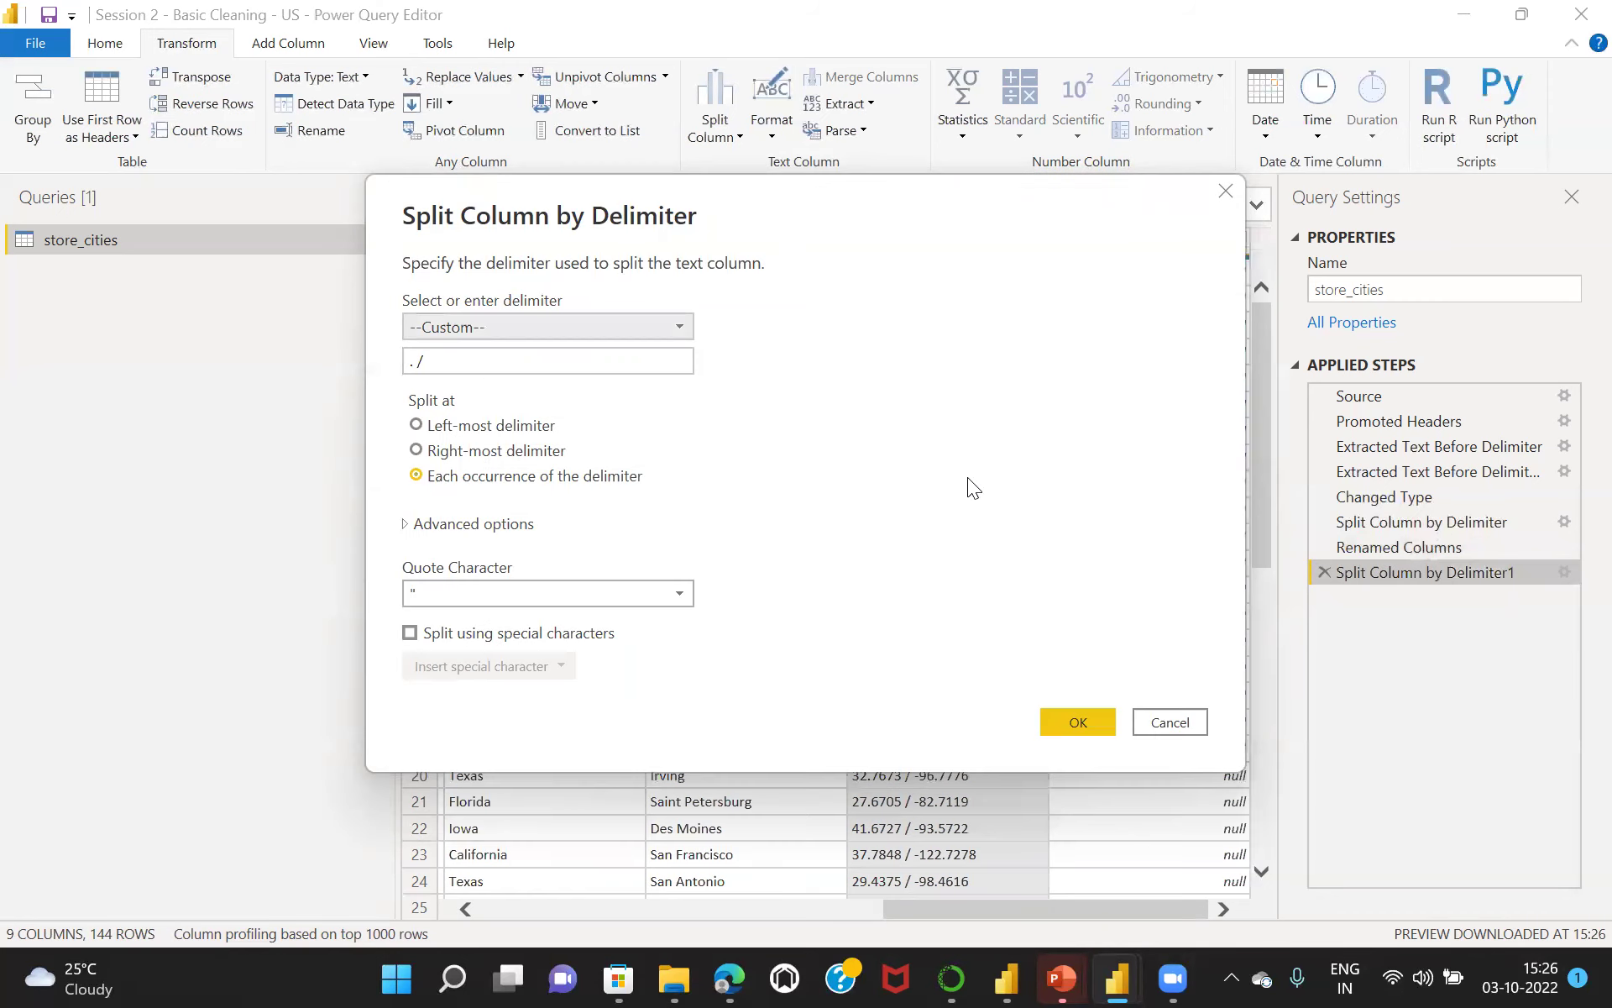
left_click(425, 361)
key("BackSpace")
key("BackSpace")
key("BackSpace")
type("/")
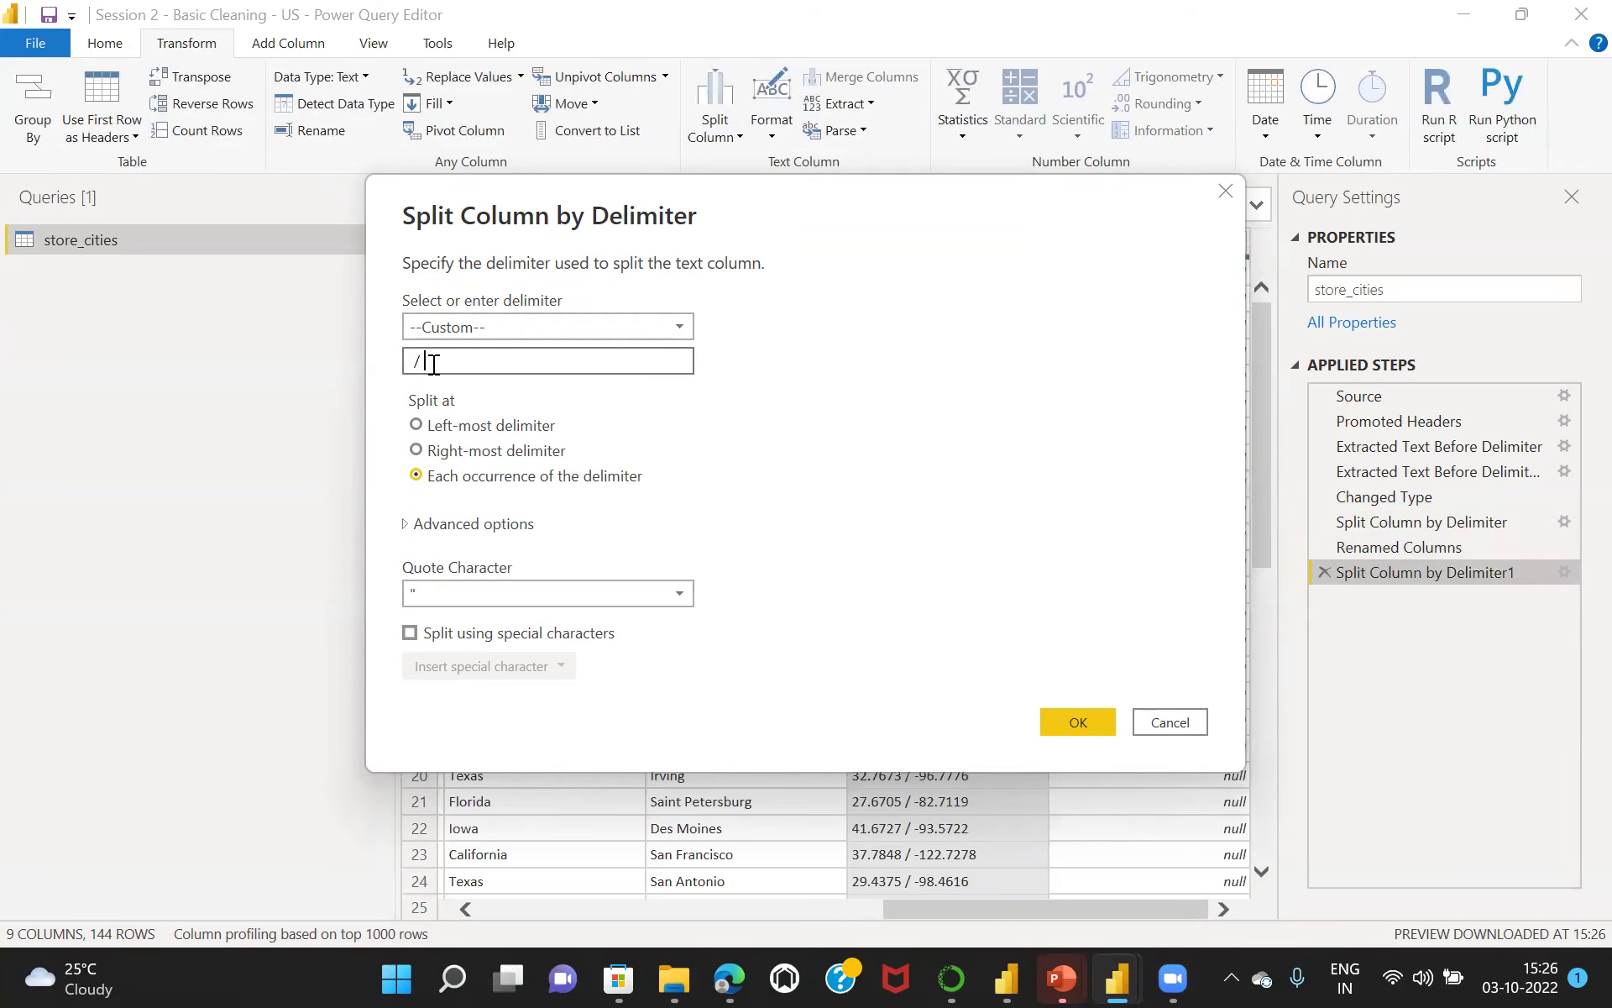
left_click(1070, 724)
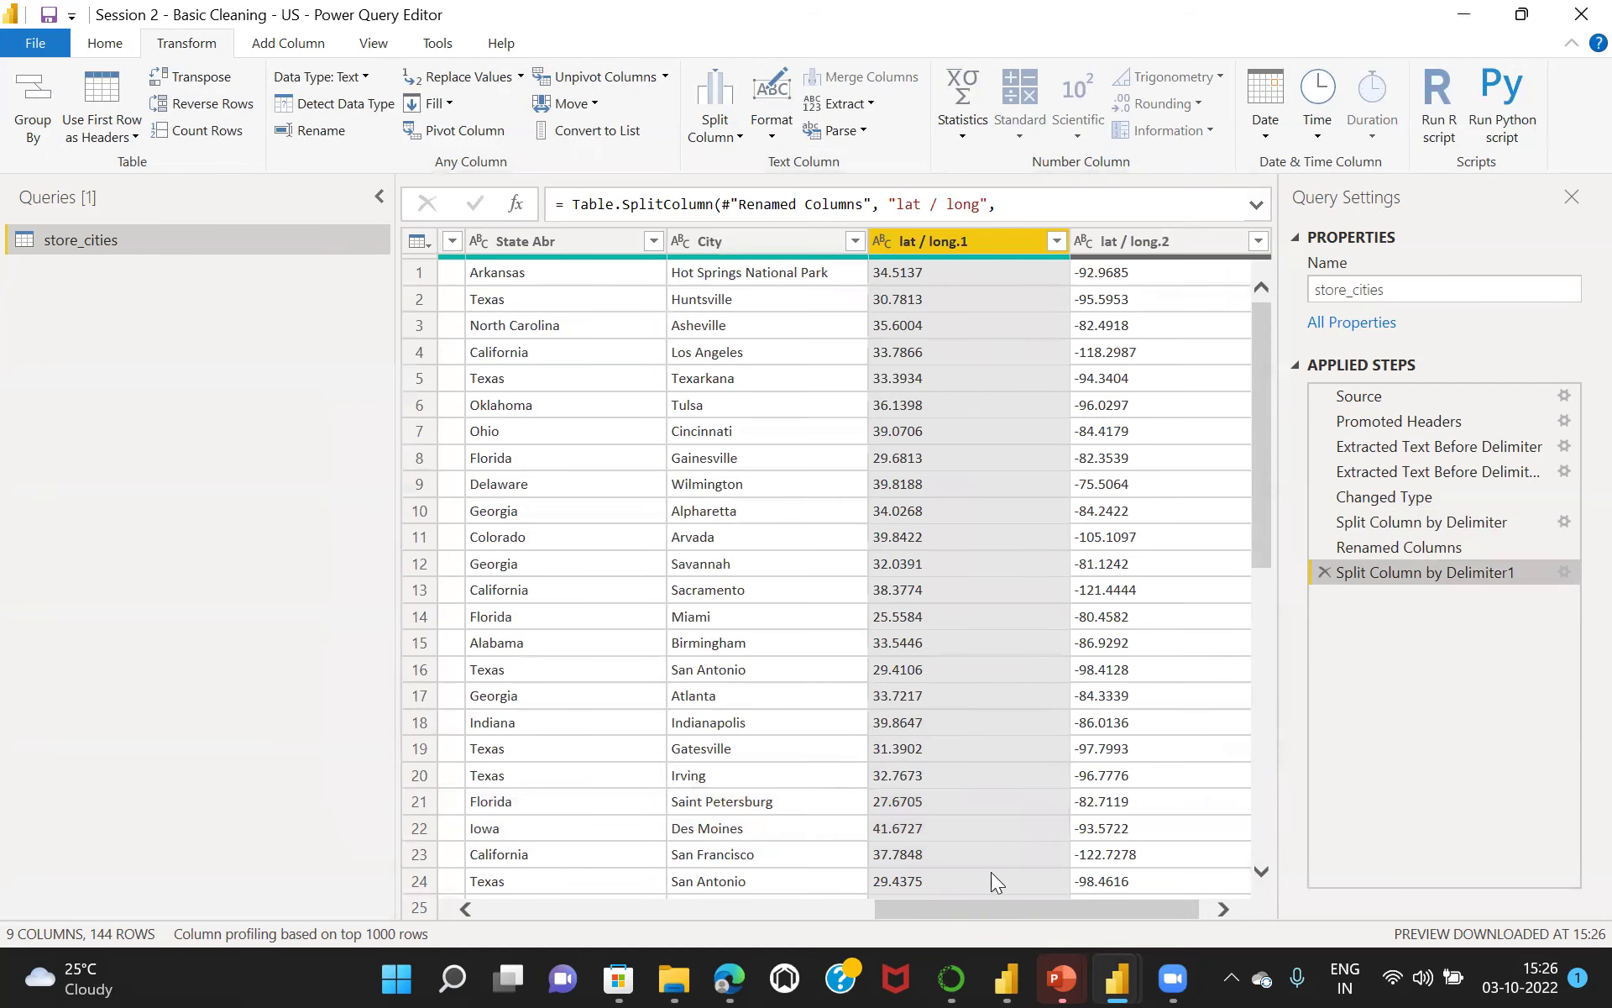
Rename the lat / long.1 column as Latidtude and the lat / long.2 column as Logitude.
left_click_drag(957, 911, 1128, 914)
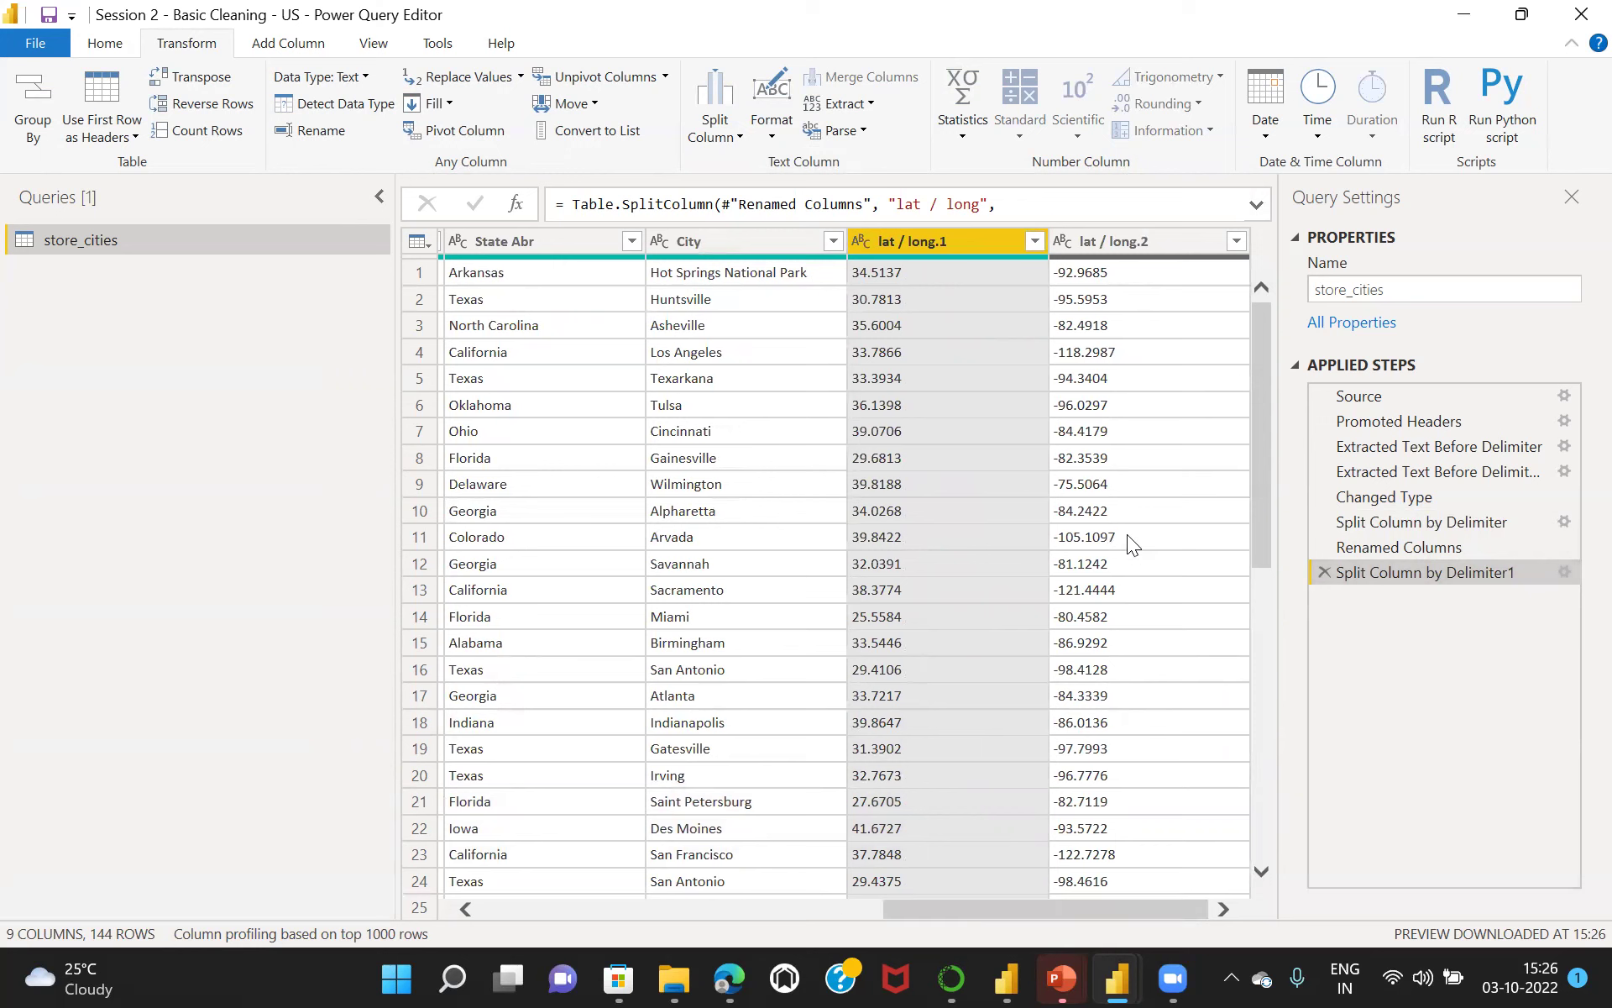
double_click(905, 241)
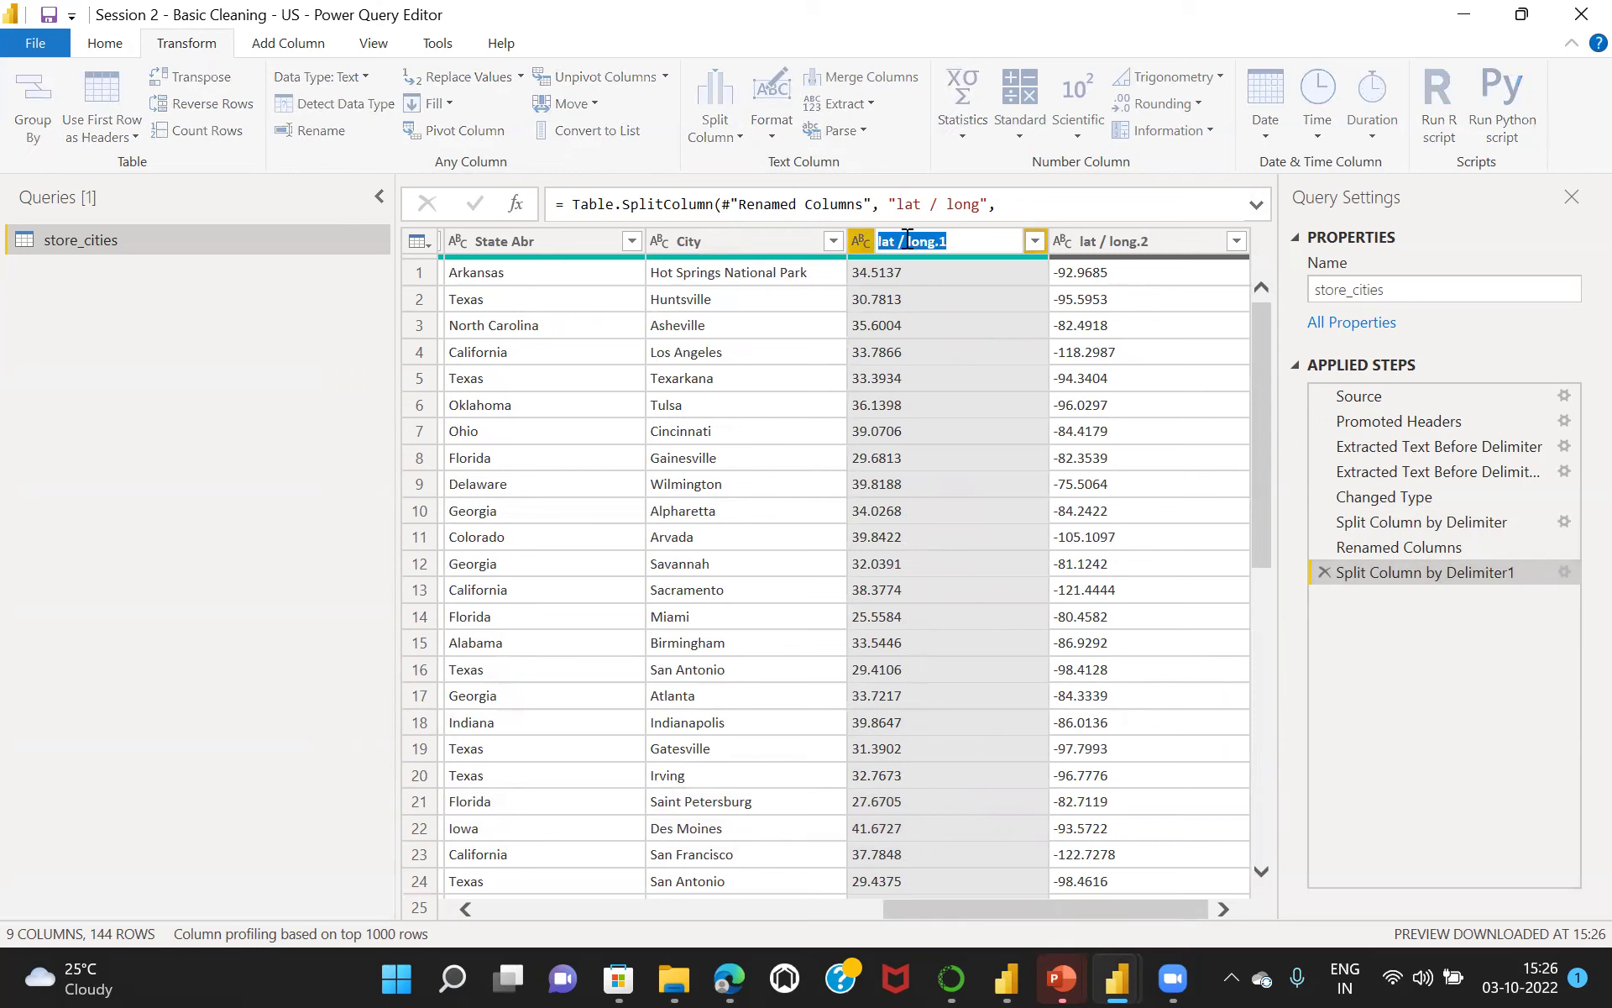
type("Latitude")
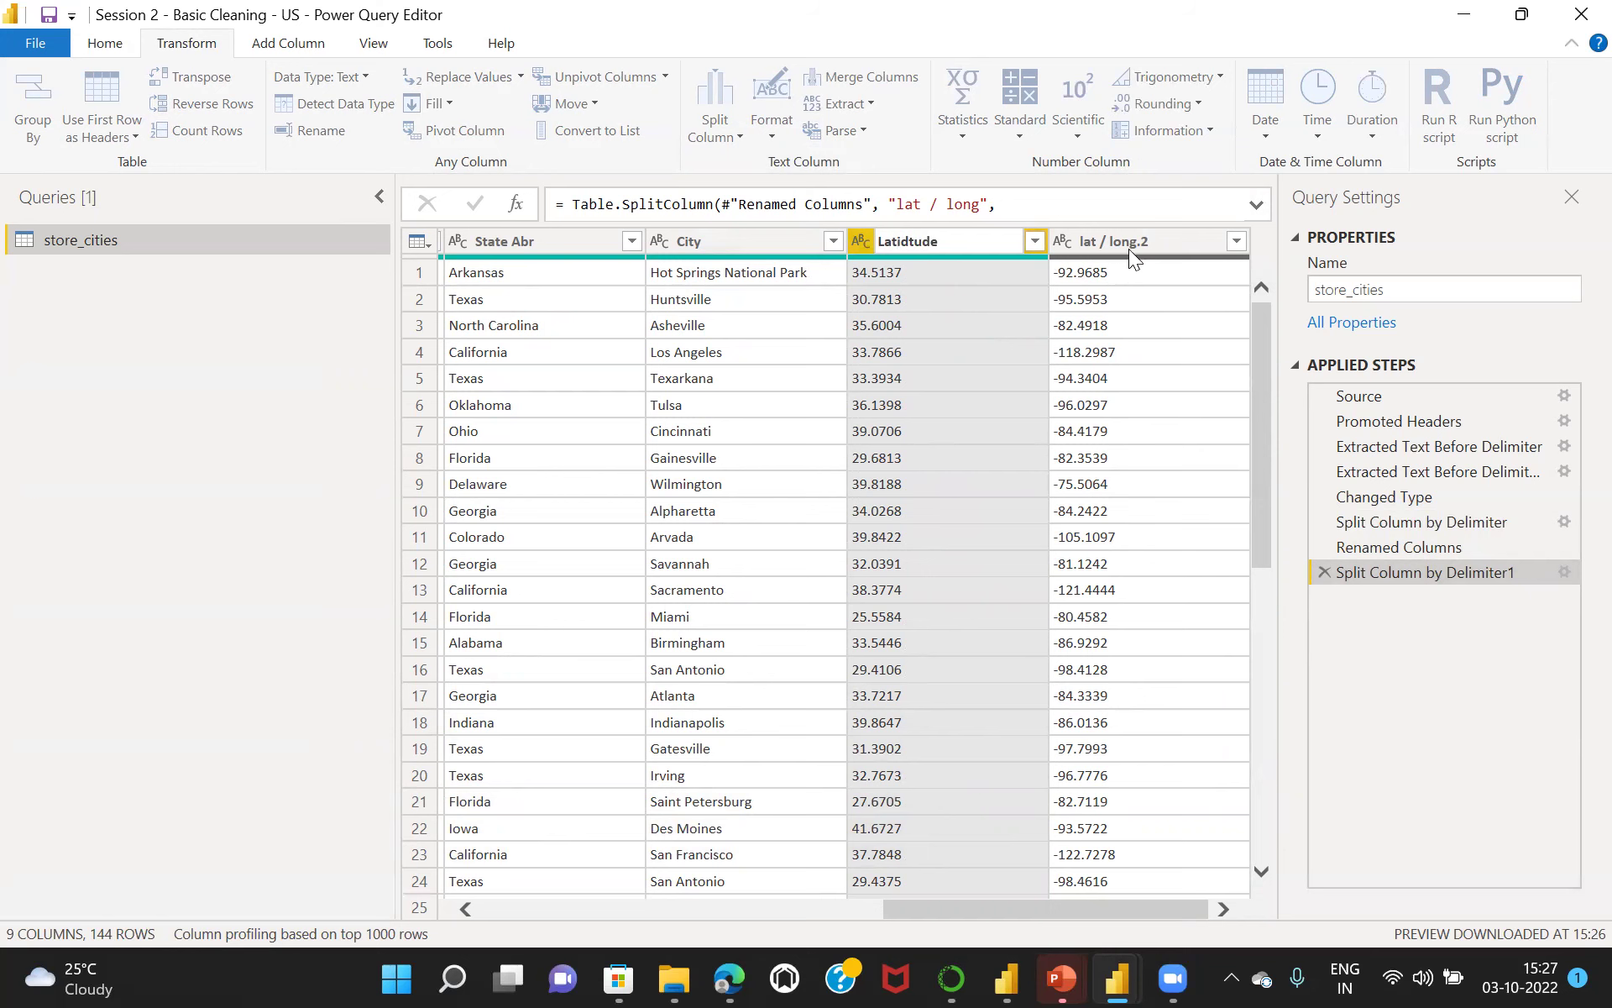
double_click(1106, 243)
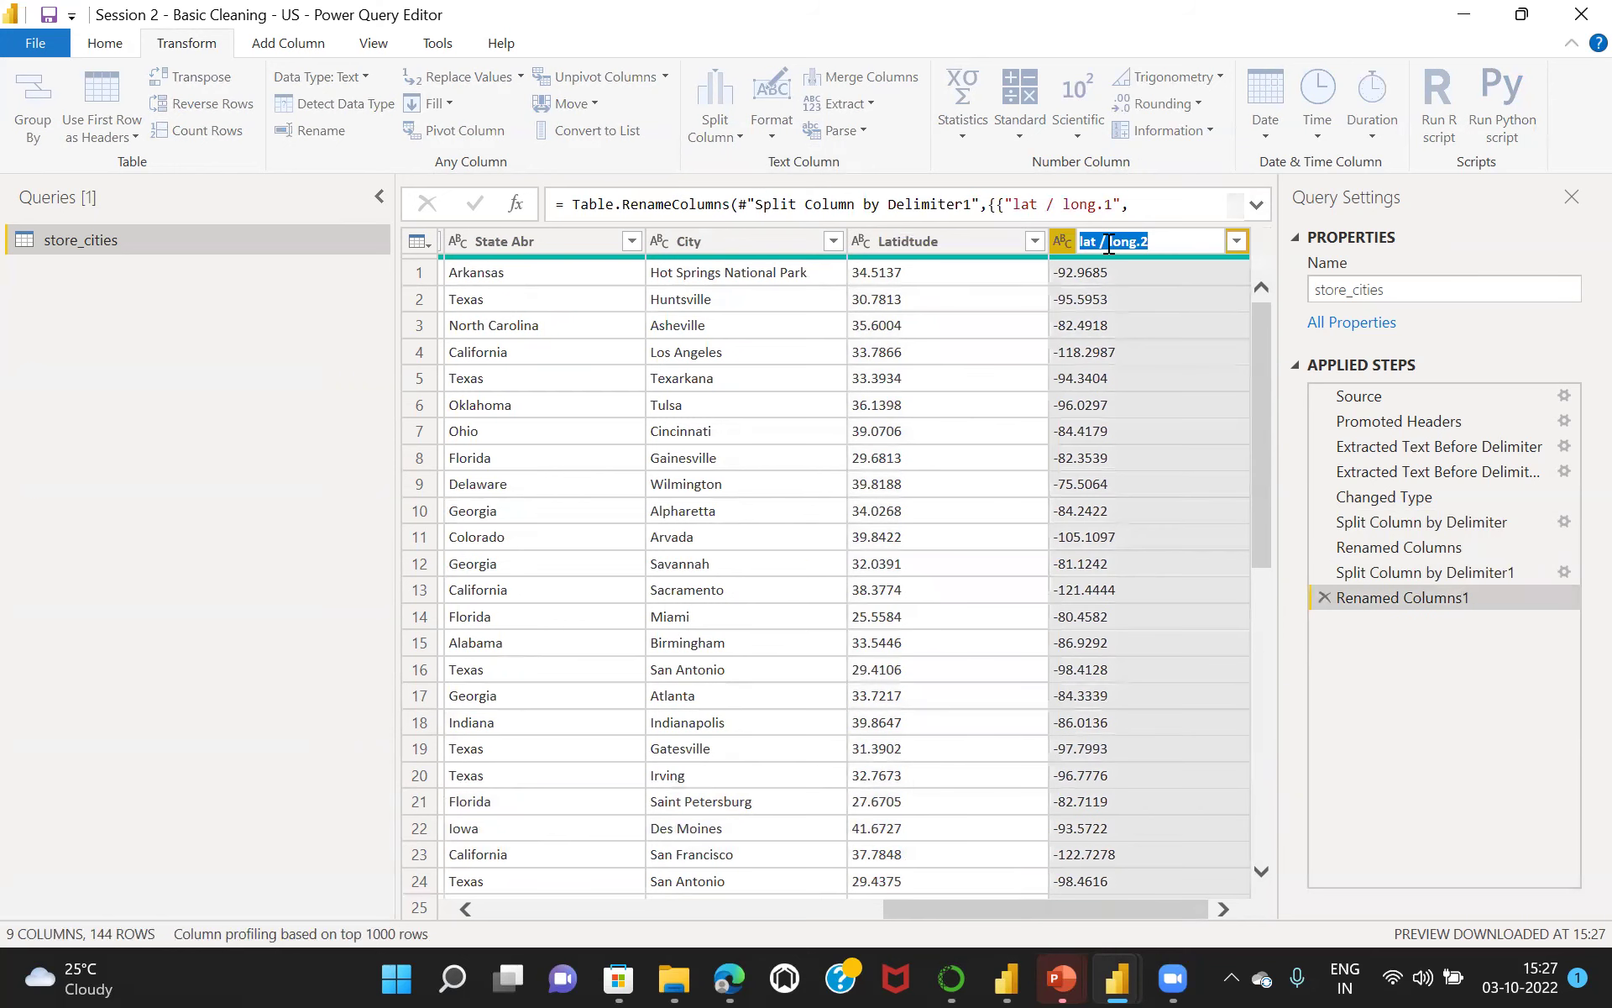
type("Logitude")
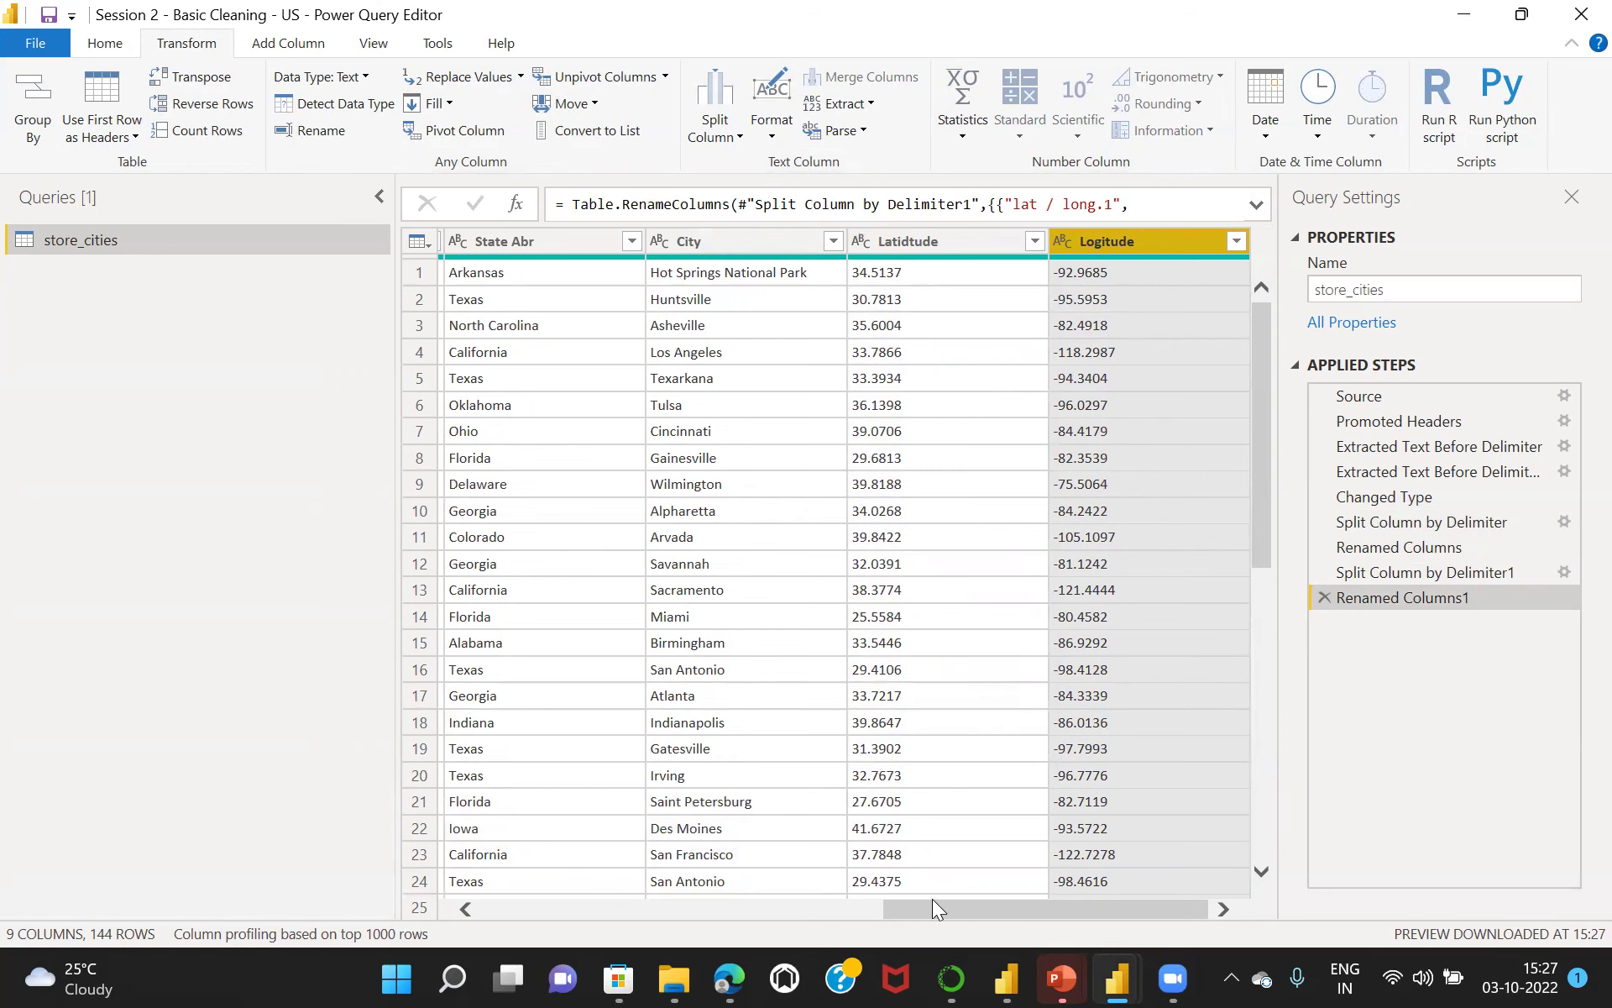
Look over the renamed store_cities columns and close the Power Query Editor, applying the query changes.
mouse_move(950, 912)
left_mouse_down()
mouse_move(759, 895)
mouse_move(529, 918)
mouse_move(988, 888)
mouse_move(934, 911)
left_mouse_up()
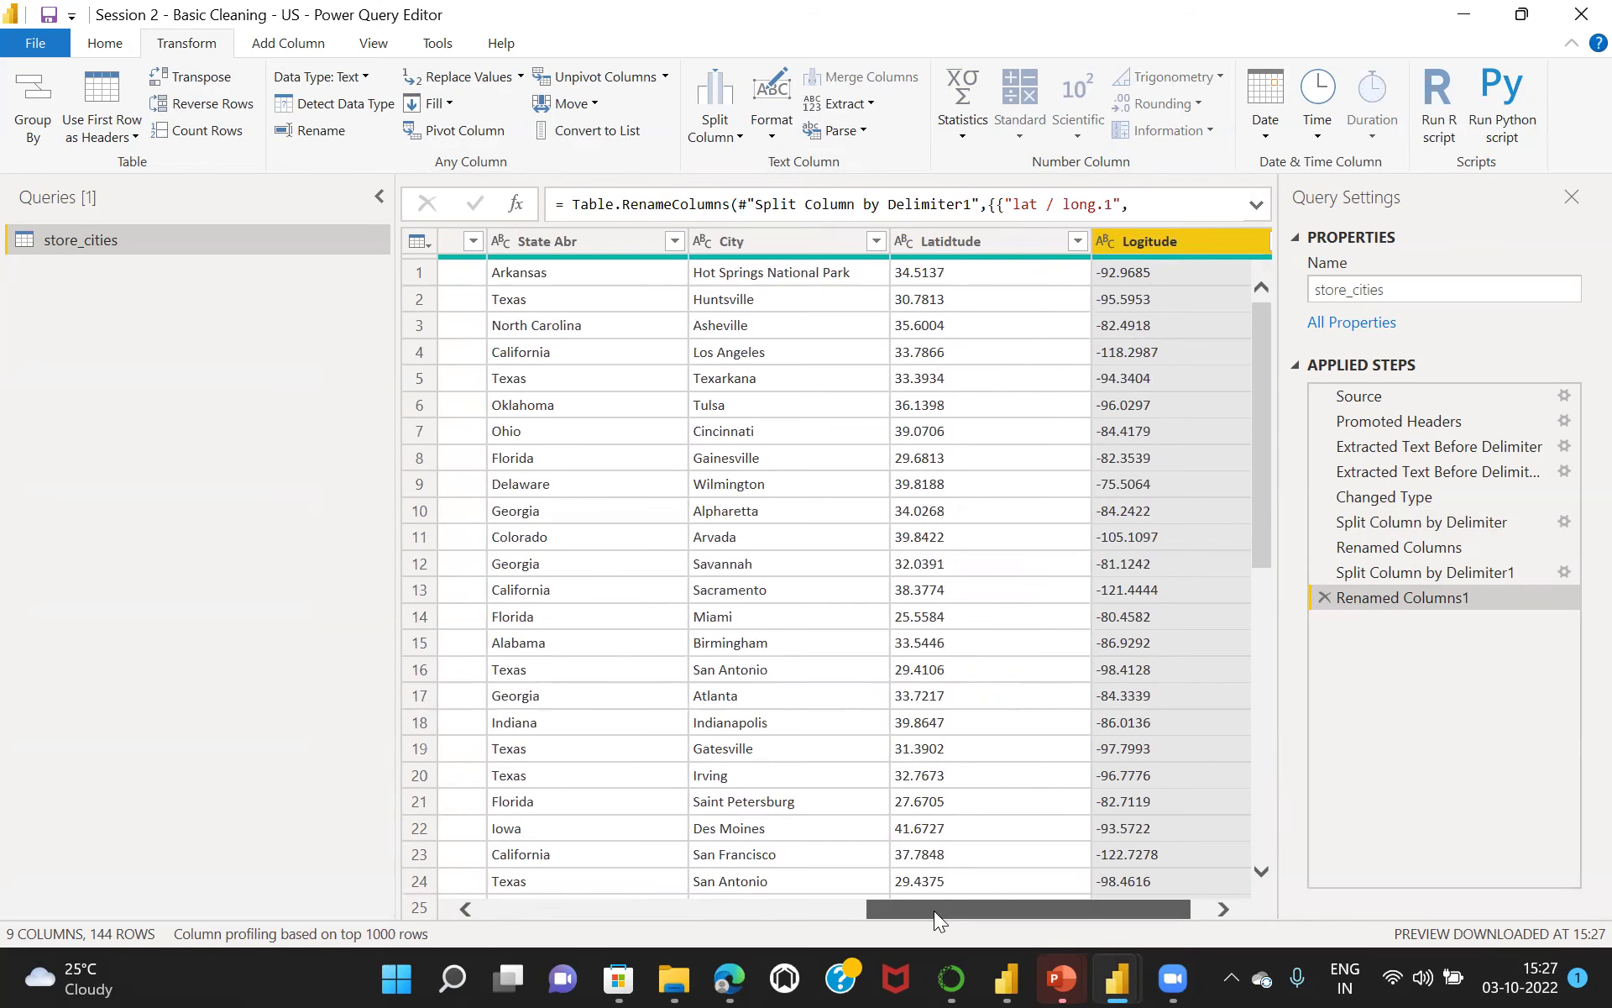
left_click_drag(934, 910, 793, 877)
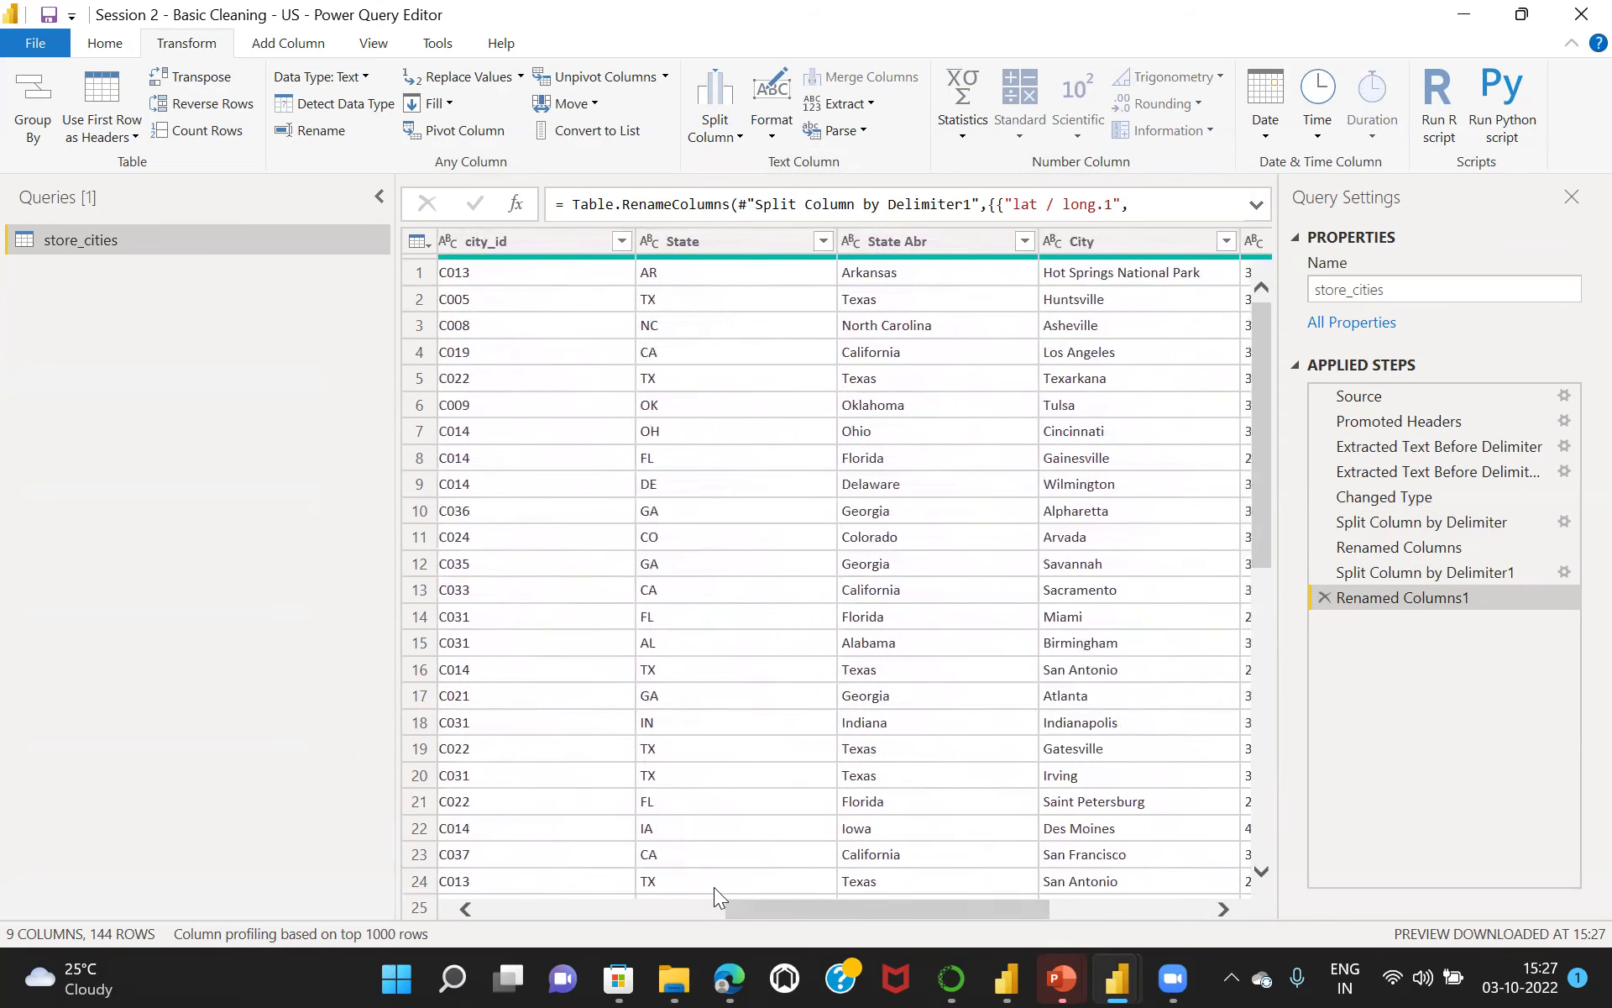
left_click(104, 44)
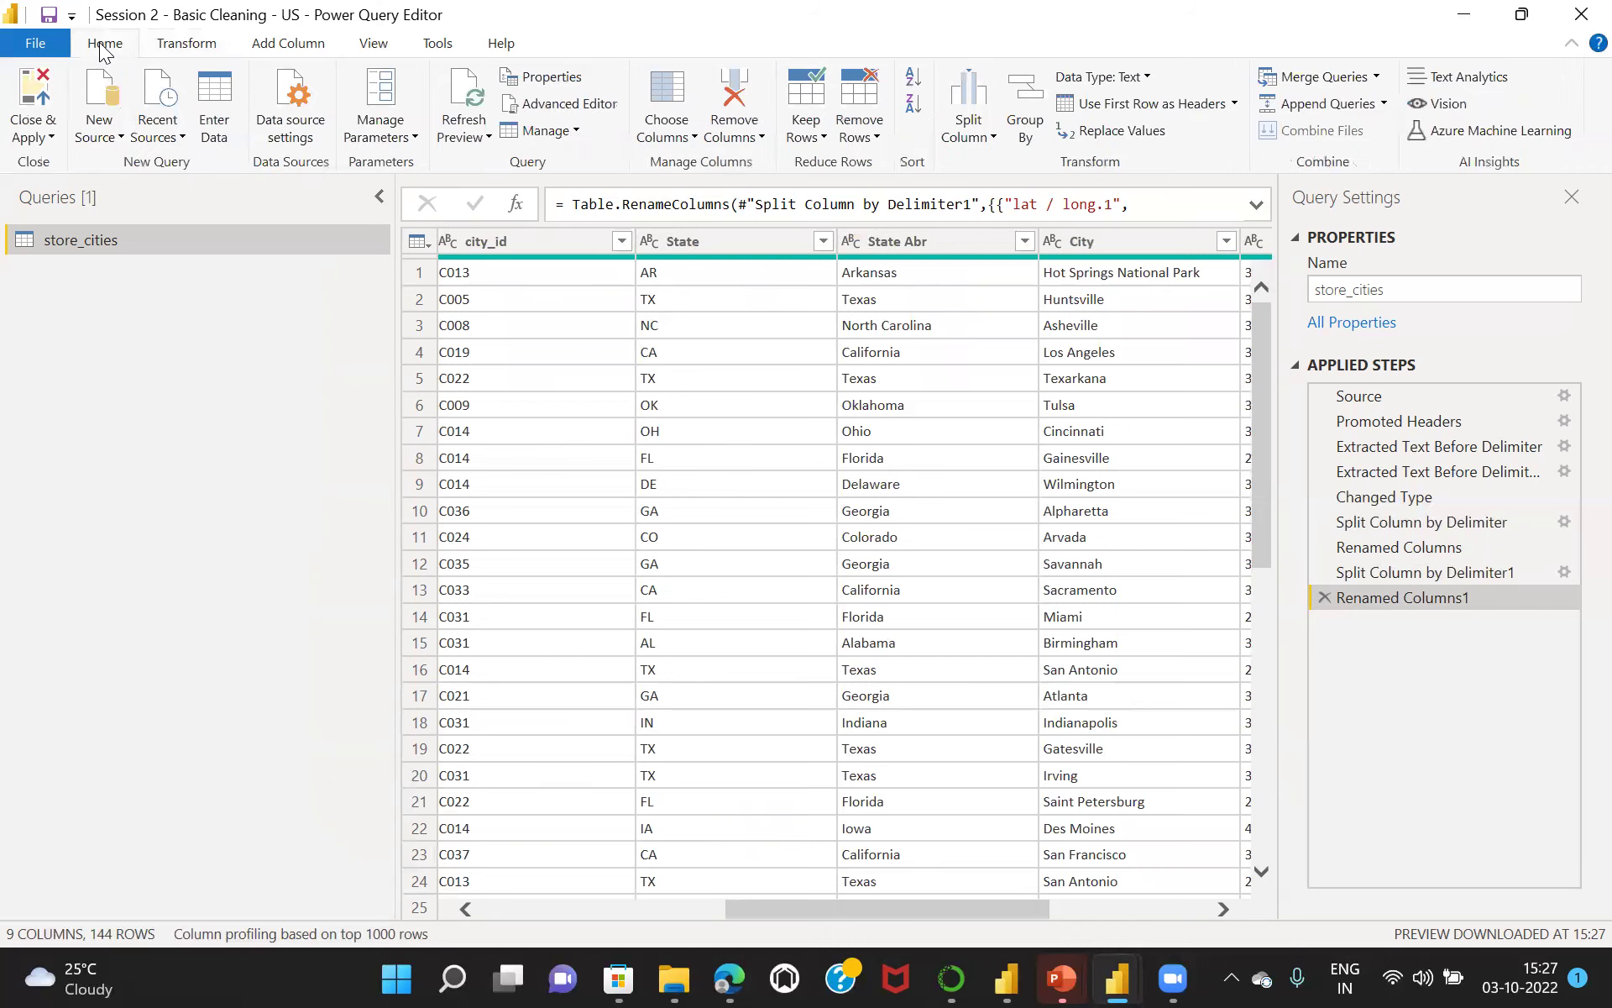
left_click(23, 139)
left_click(64, 162)
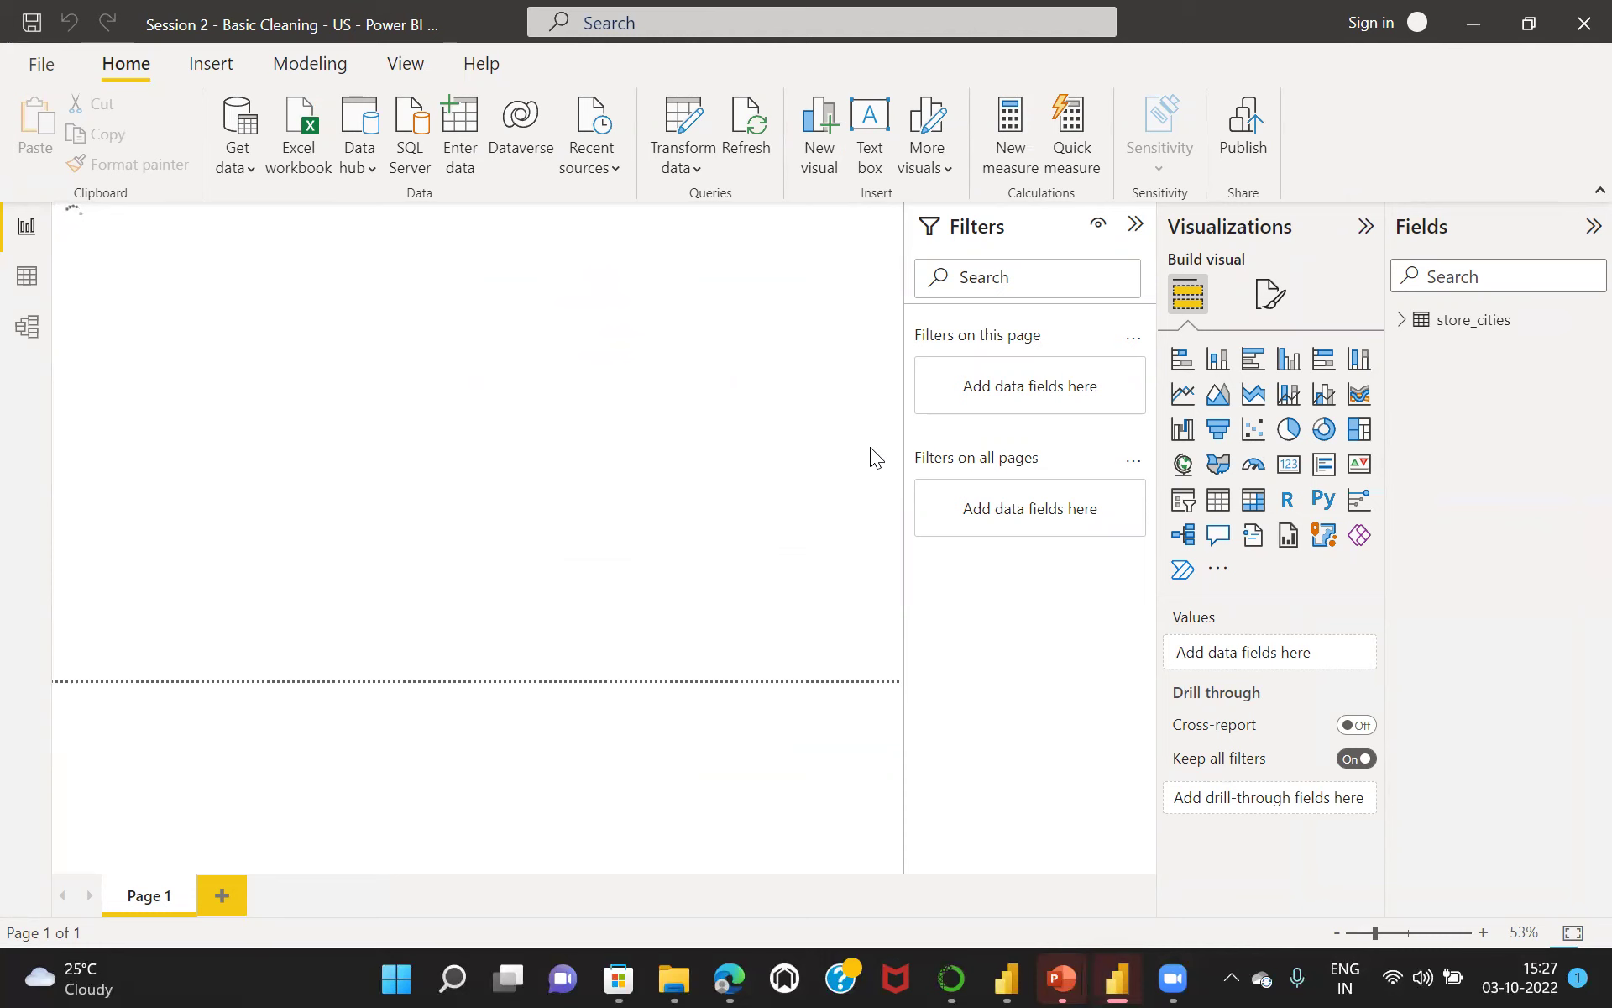
Close the other Session 2 - Basic Cleaning report, the one with the revenue chart, without saving its changes.
mouse_move(1120, 975)
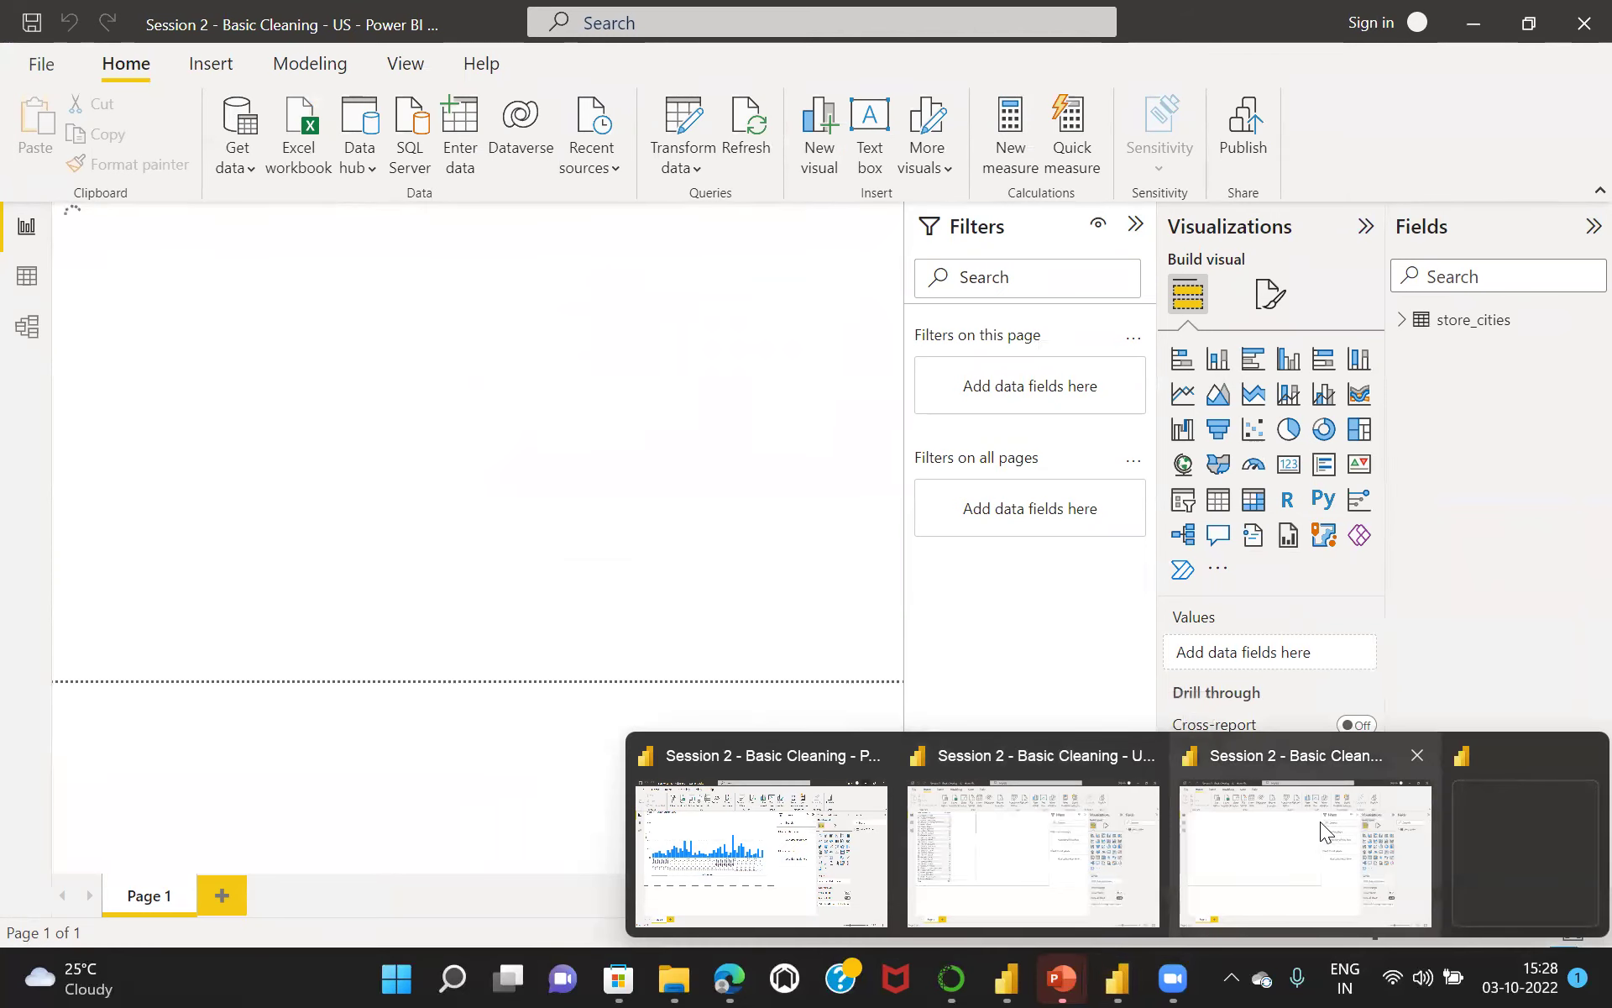
left_click(1572, 847)
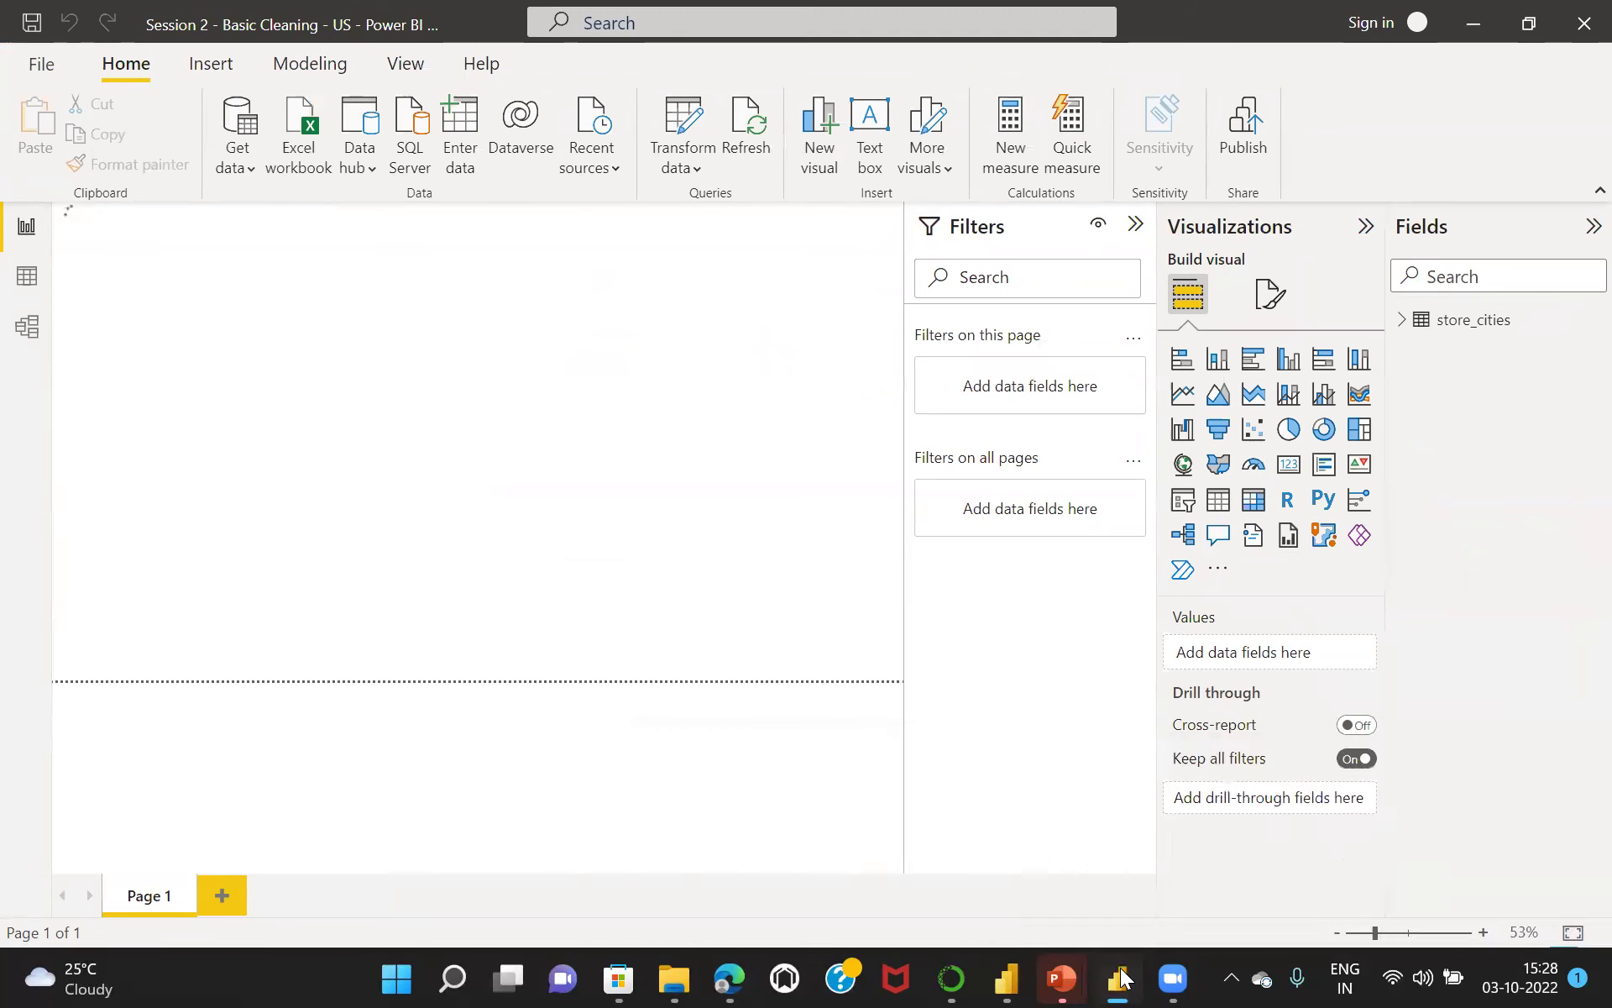
mouse_move(1117, 976)
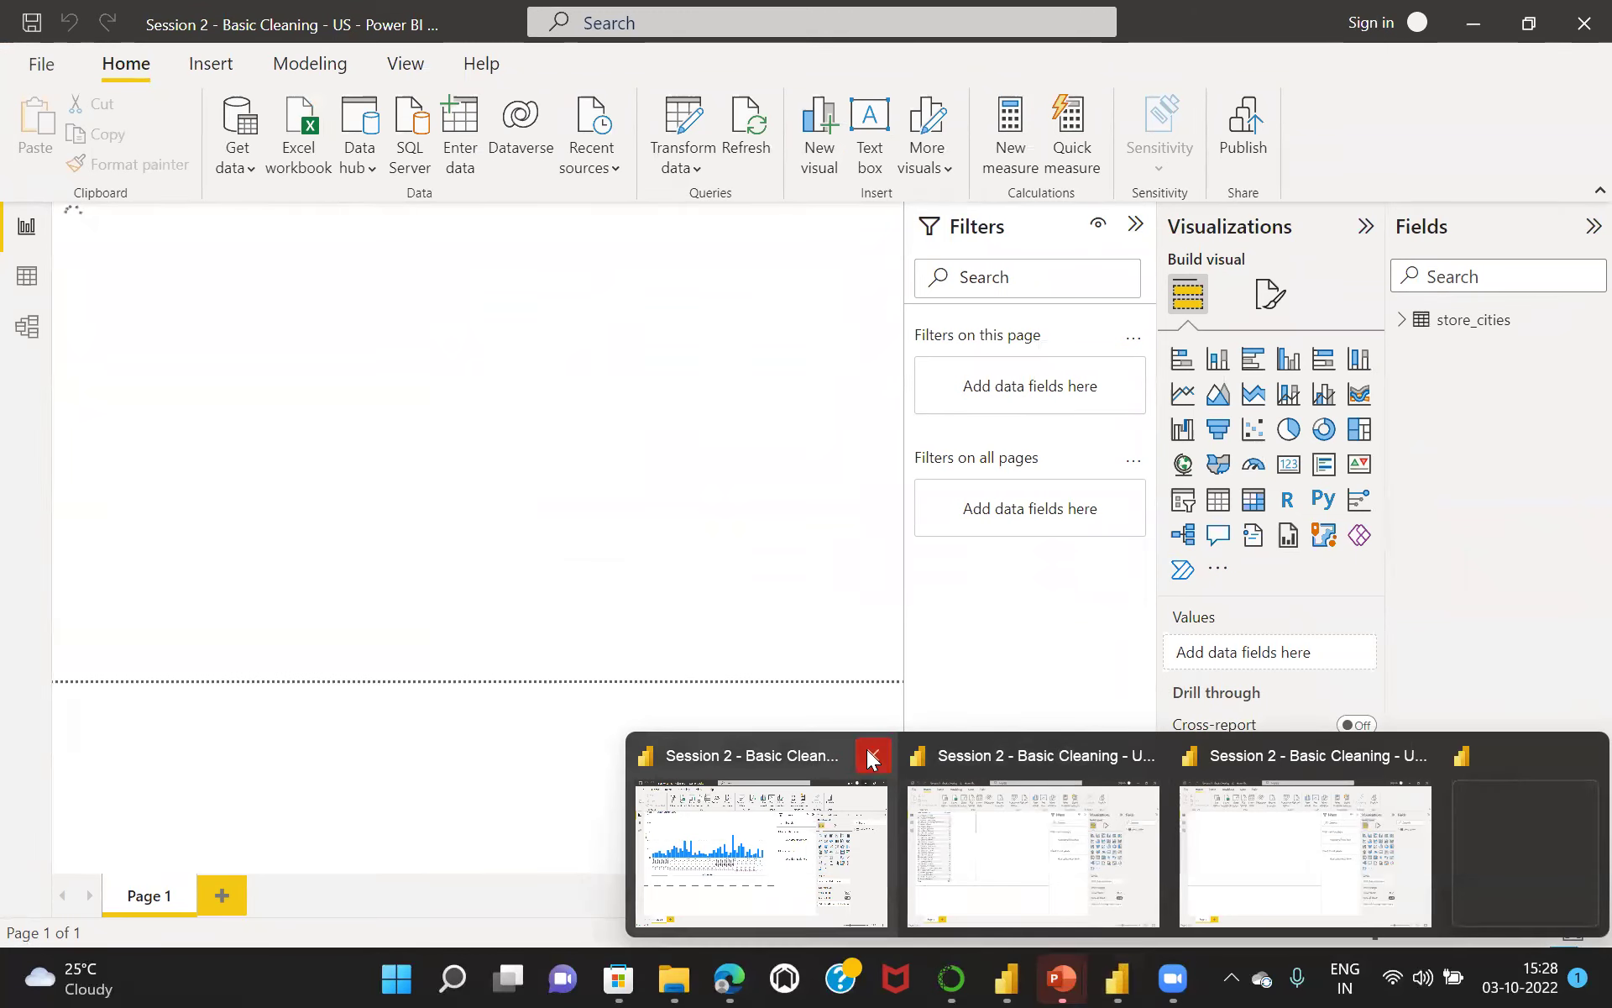
left_click(872, 759)
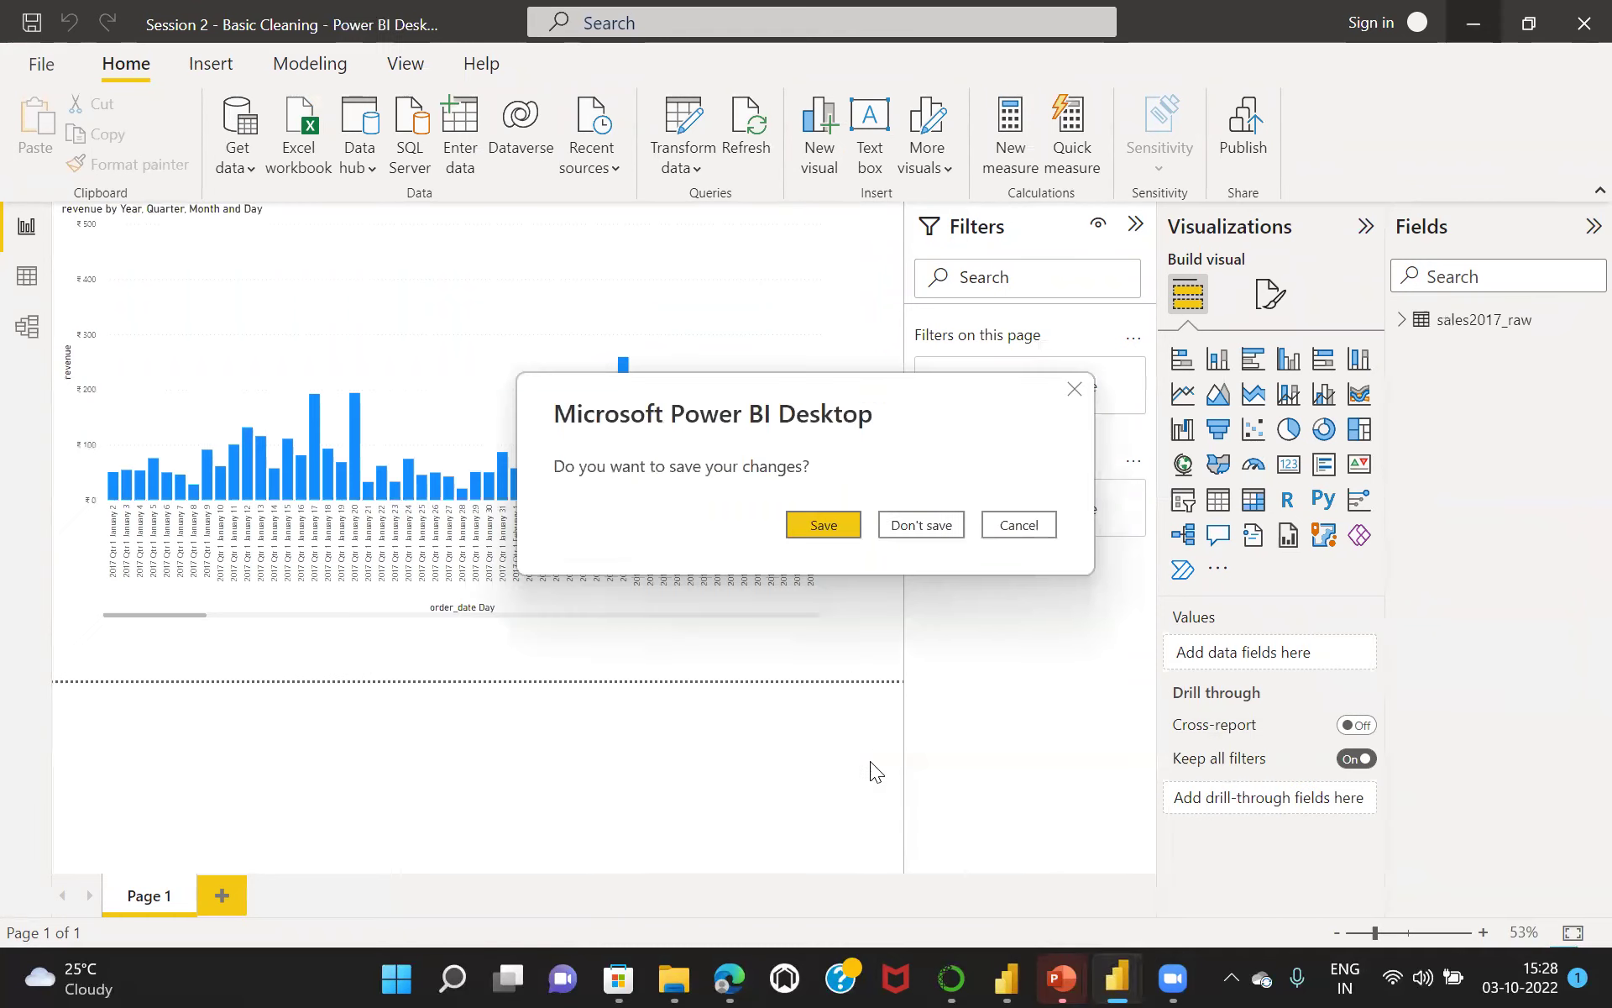
left_click(919, 526)
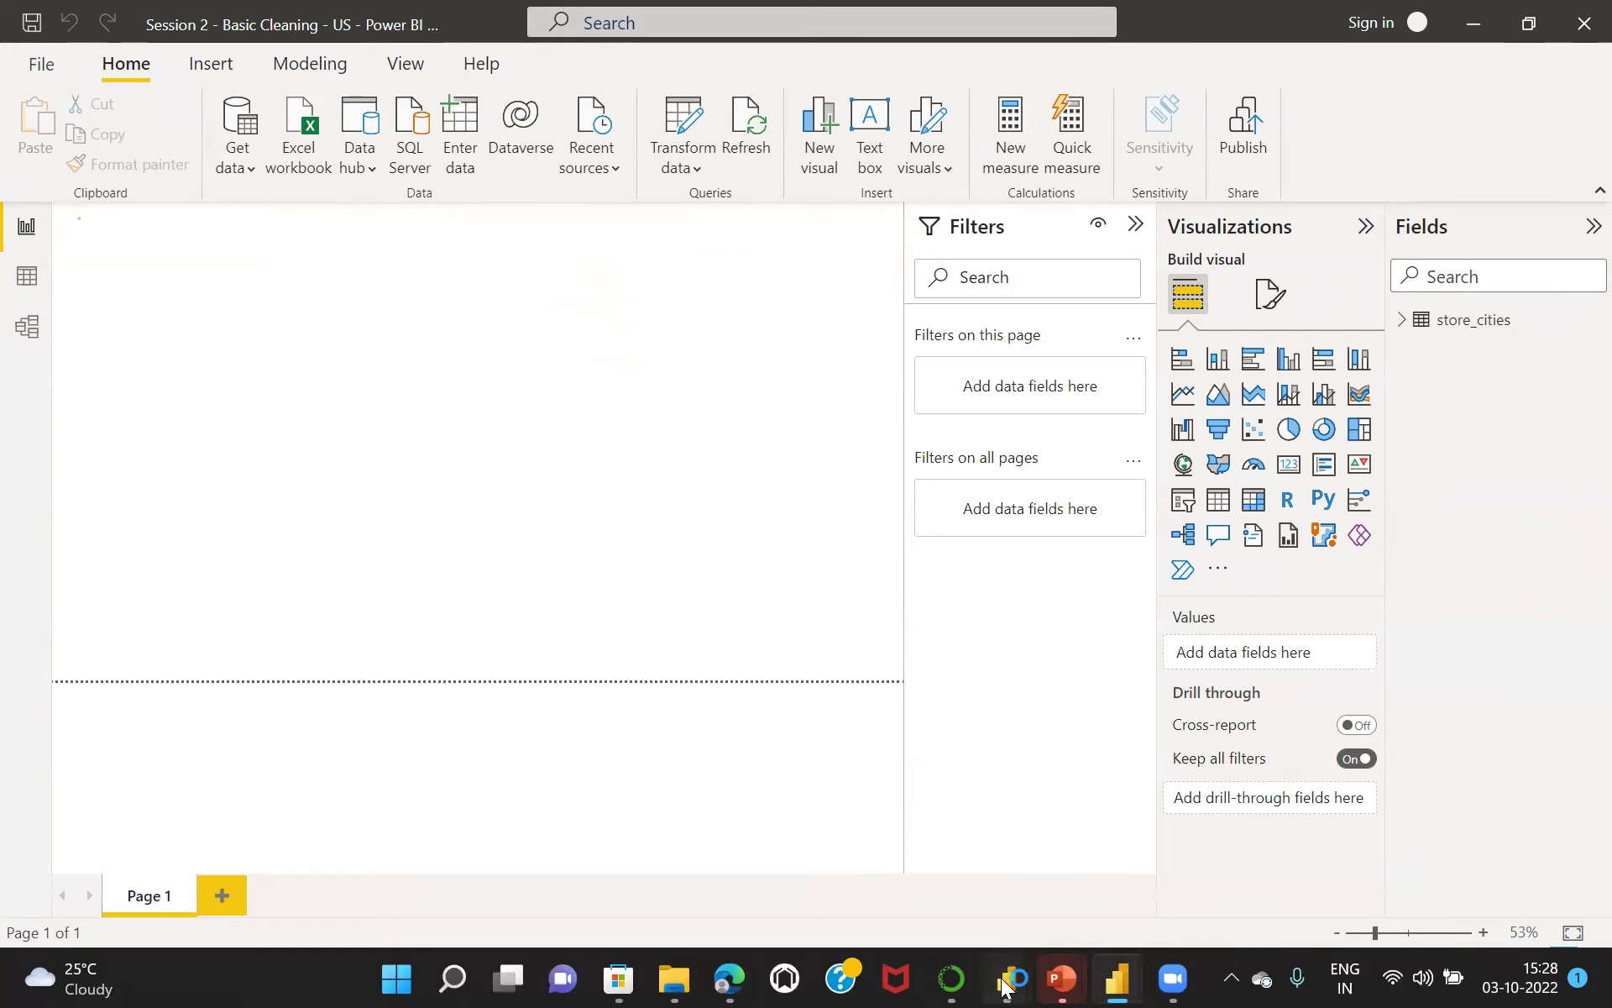
Switch to the Untitled Power Query Editor and close it, applying the Call_Center_Log_Data query changes.
mouse_move(1006, 985)
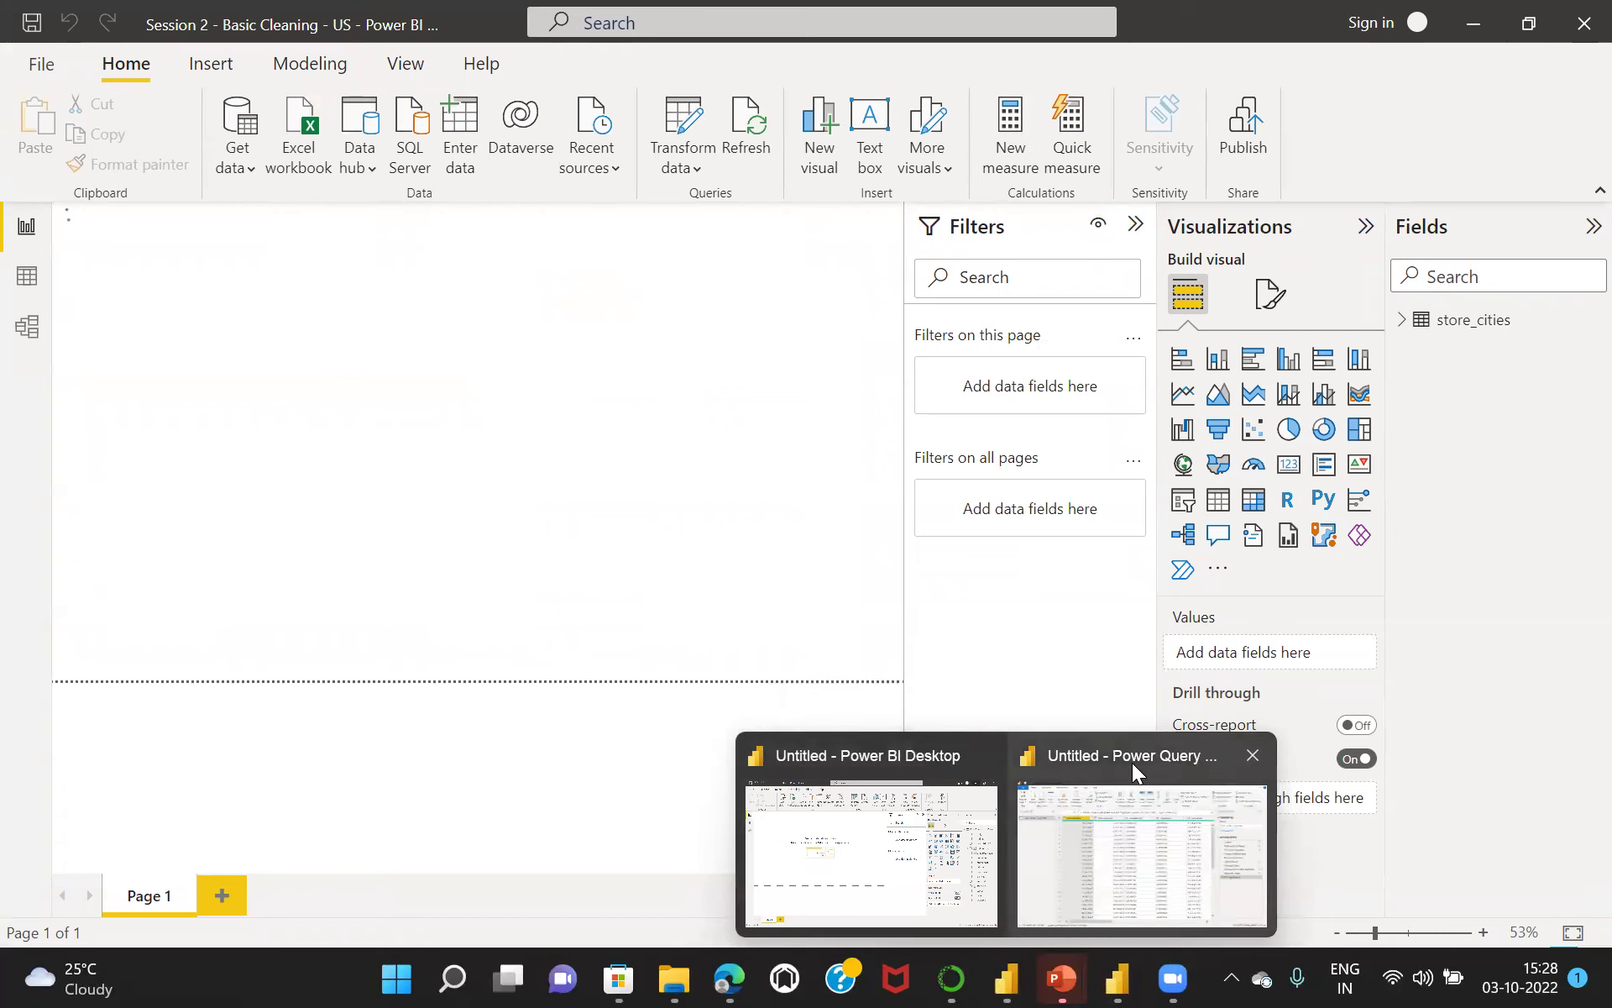
left_click(1179, 757)
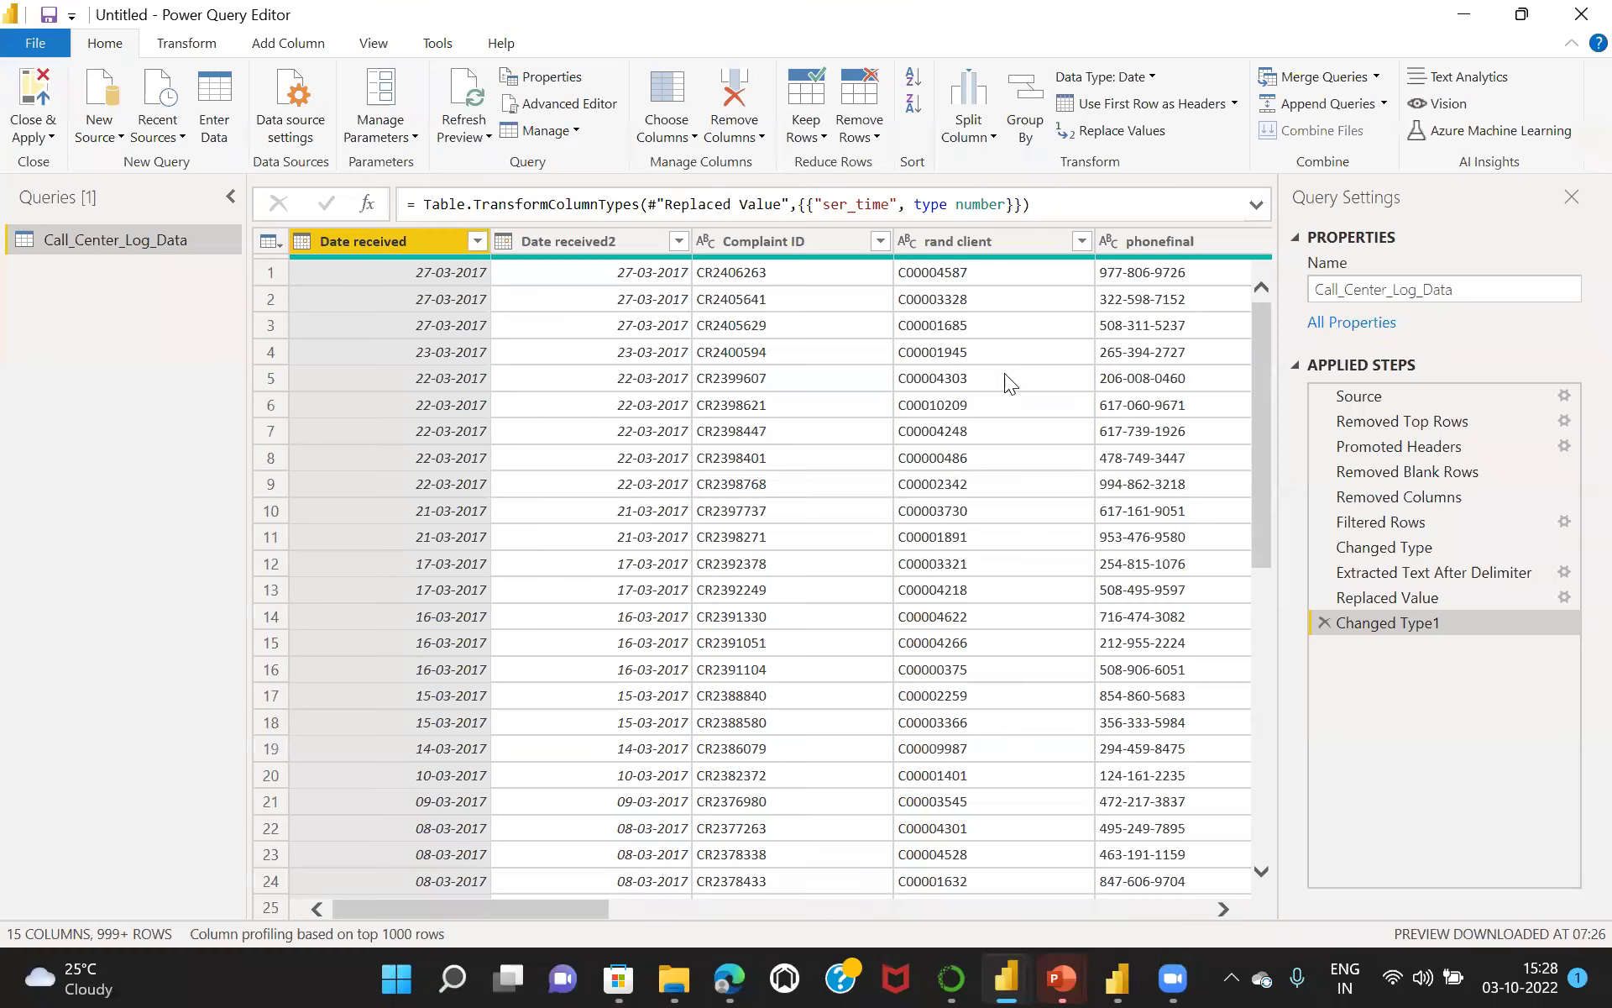
left_click(42, 124)
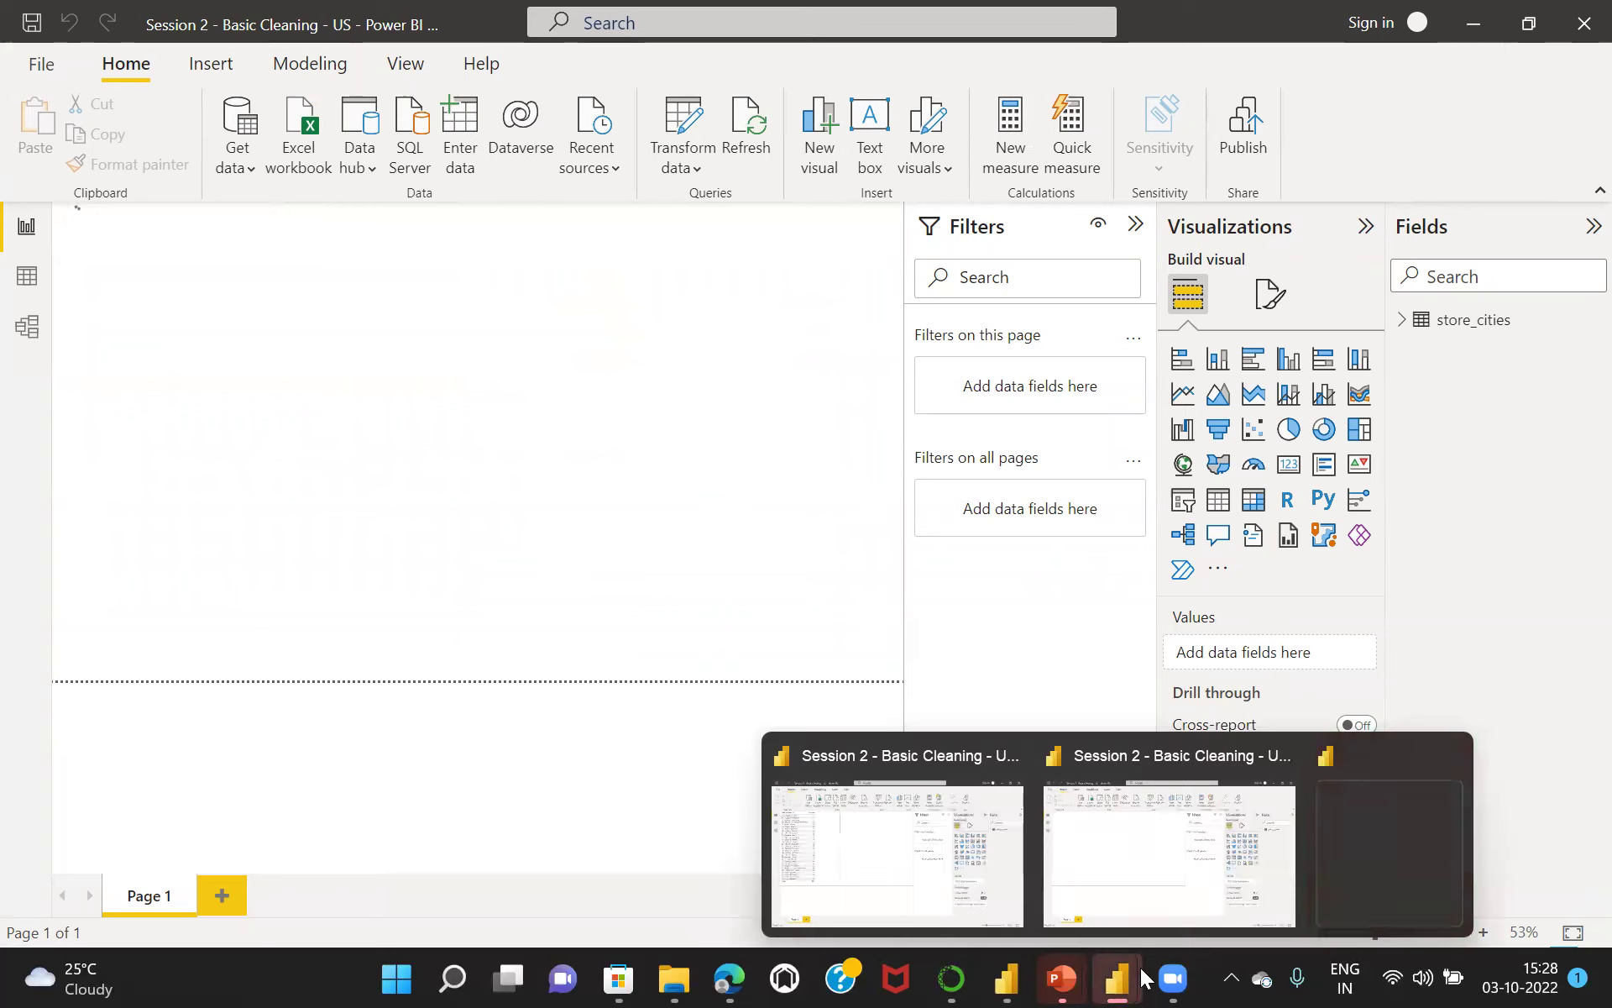
Close the blank Power BI window and dismiss the WebView2 problem dialog, returning to the store_cities report.
mouse_move(1117, 979)
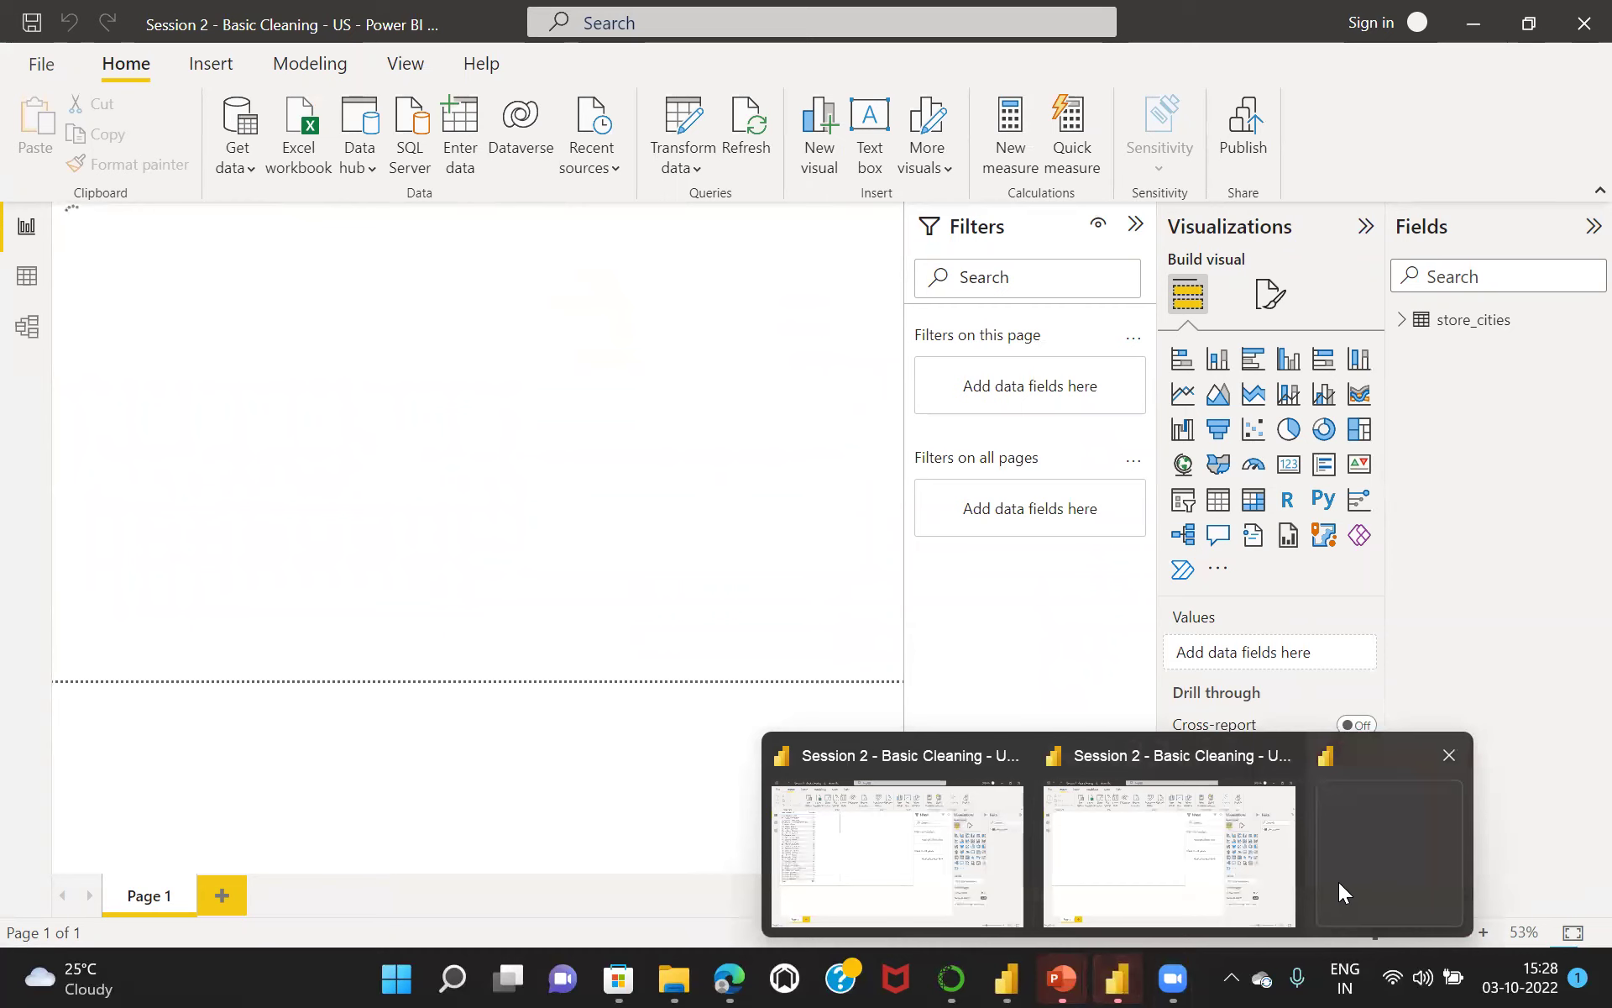
left_click(1448, 757)
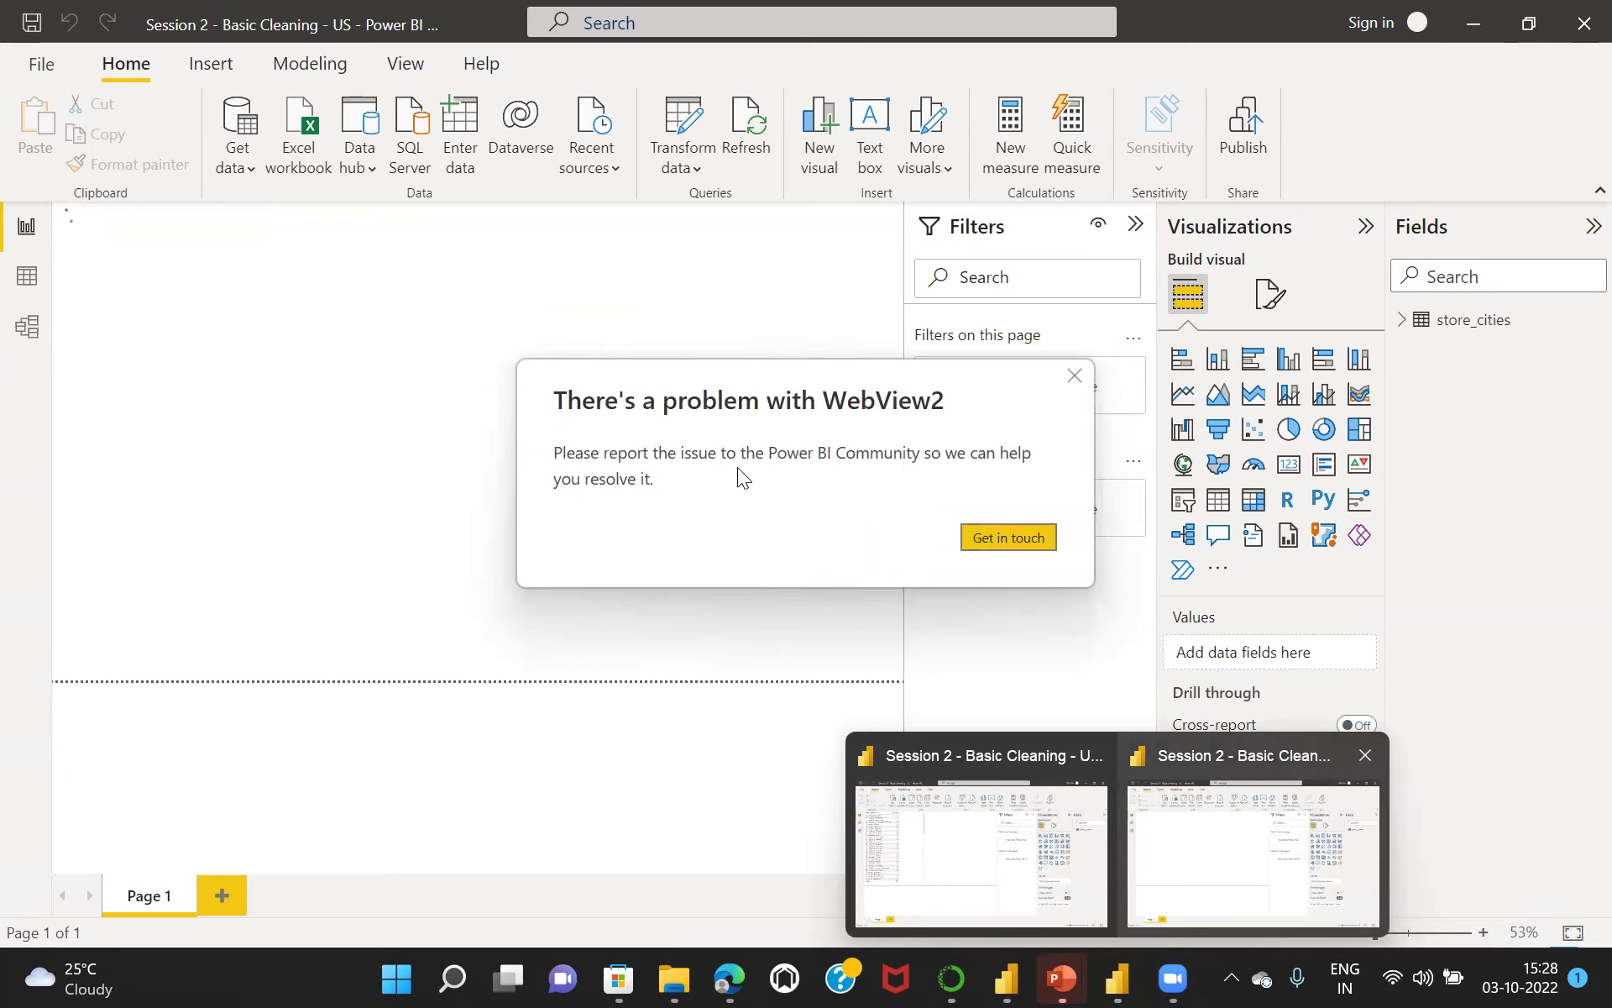
left_click(1004, 536)
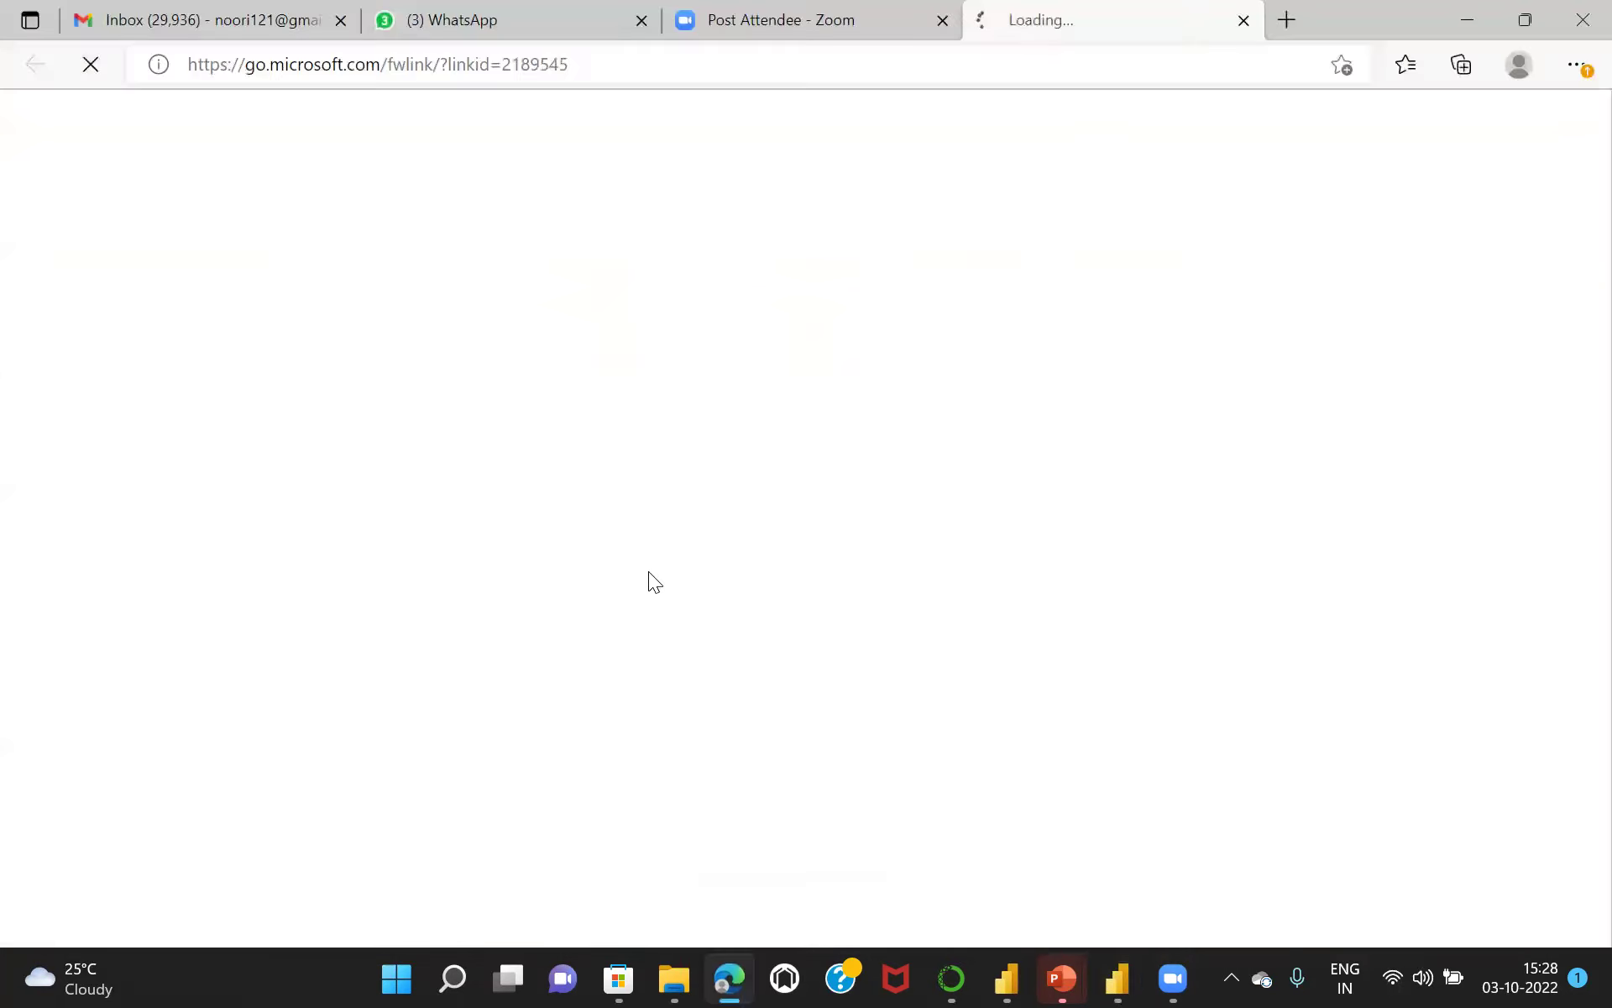
left_click(1244, 20)
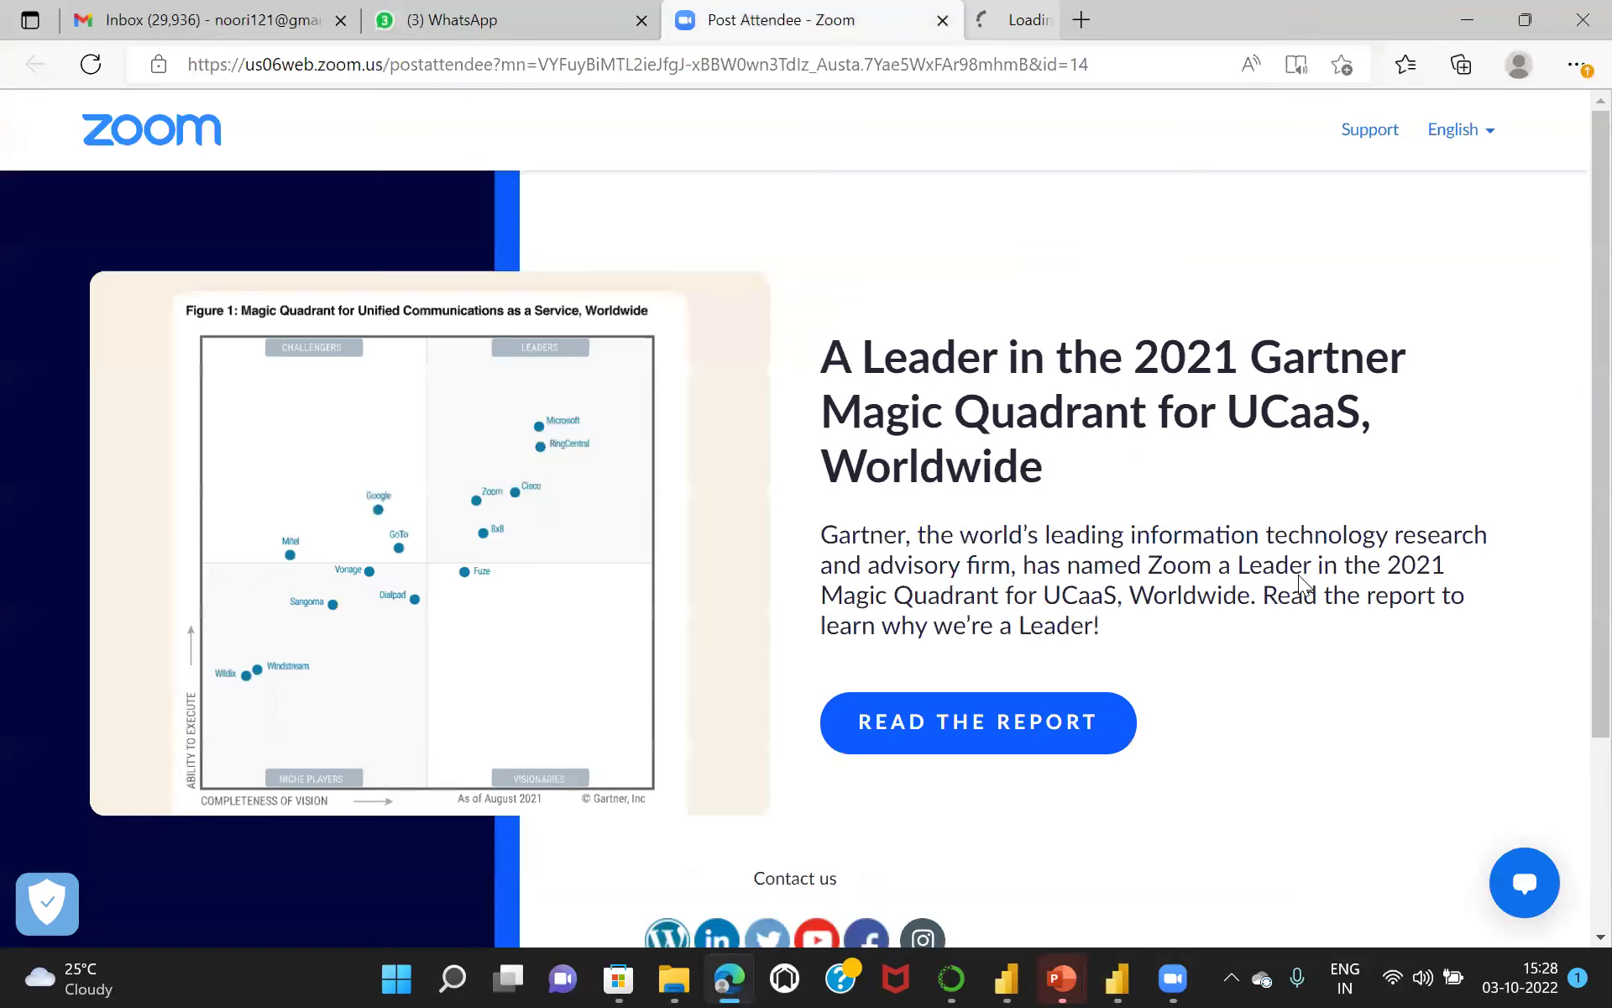
mouse_move(1107, 978)
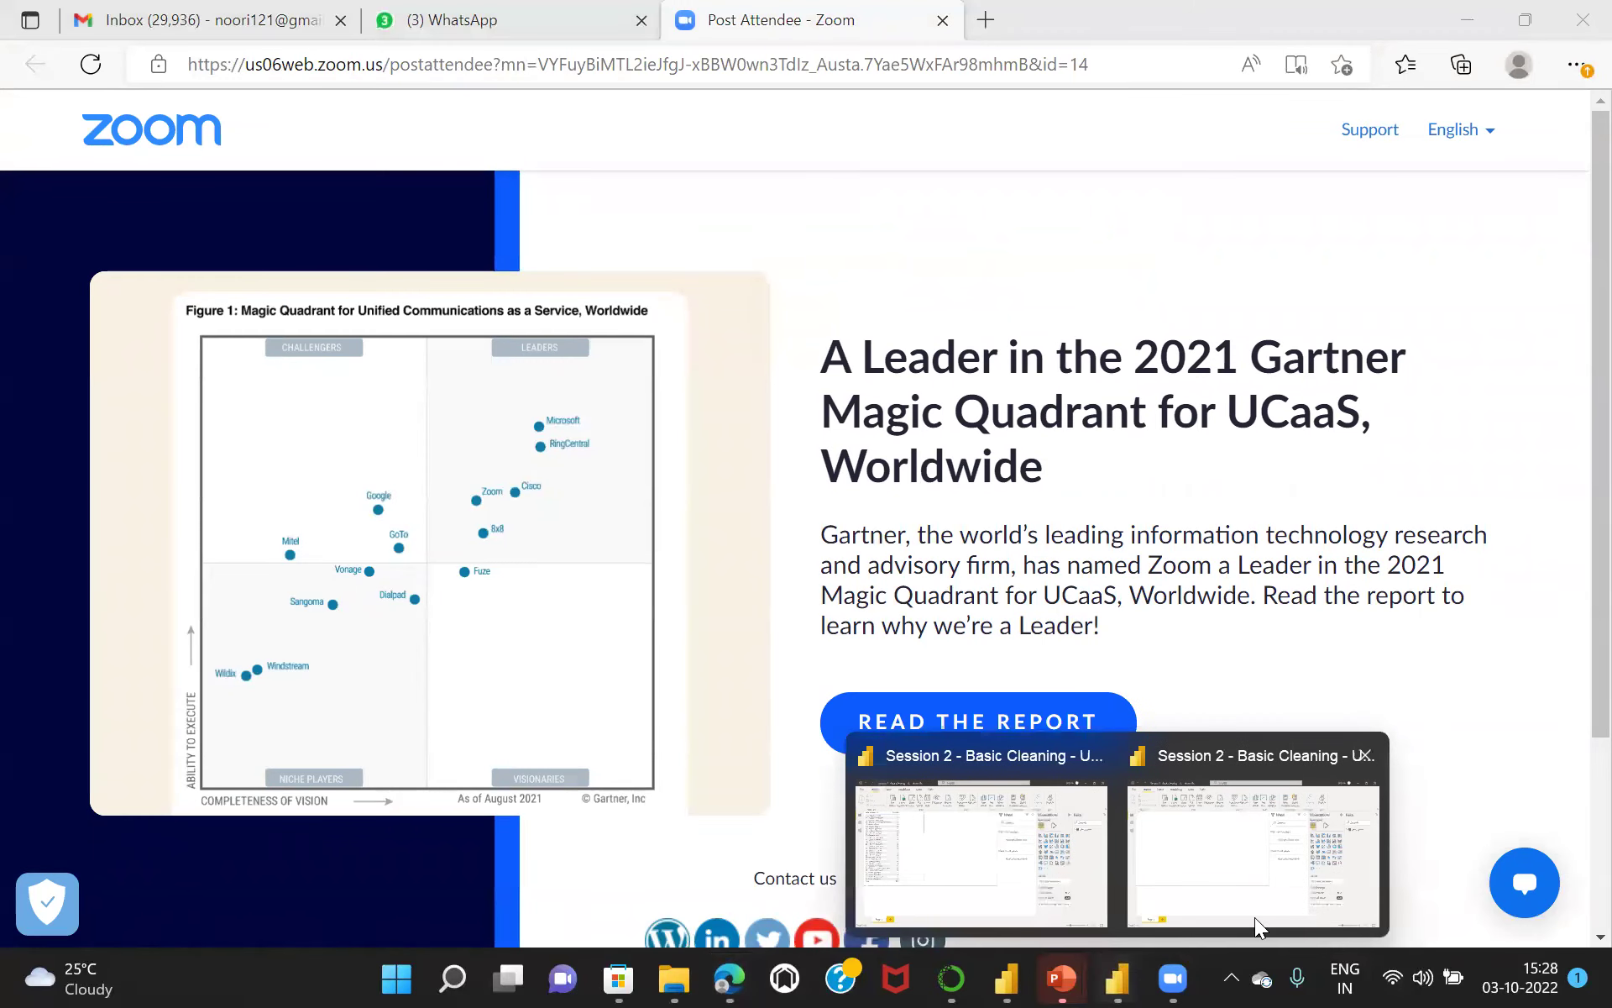
left_click(1273, 912)
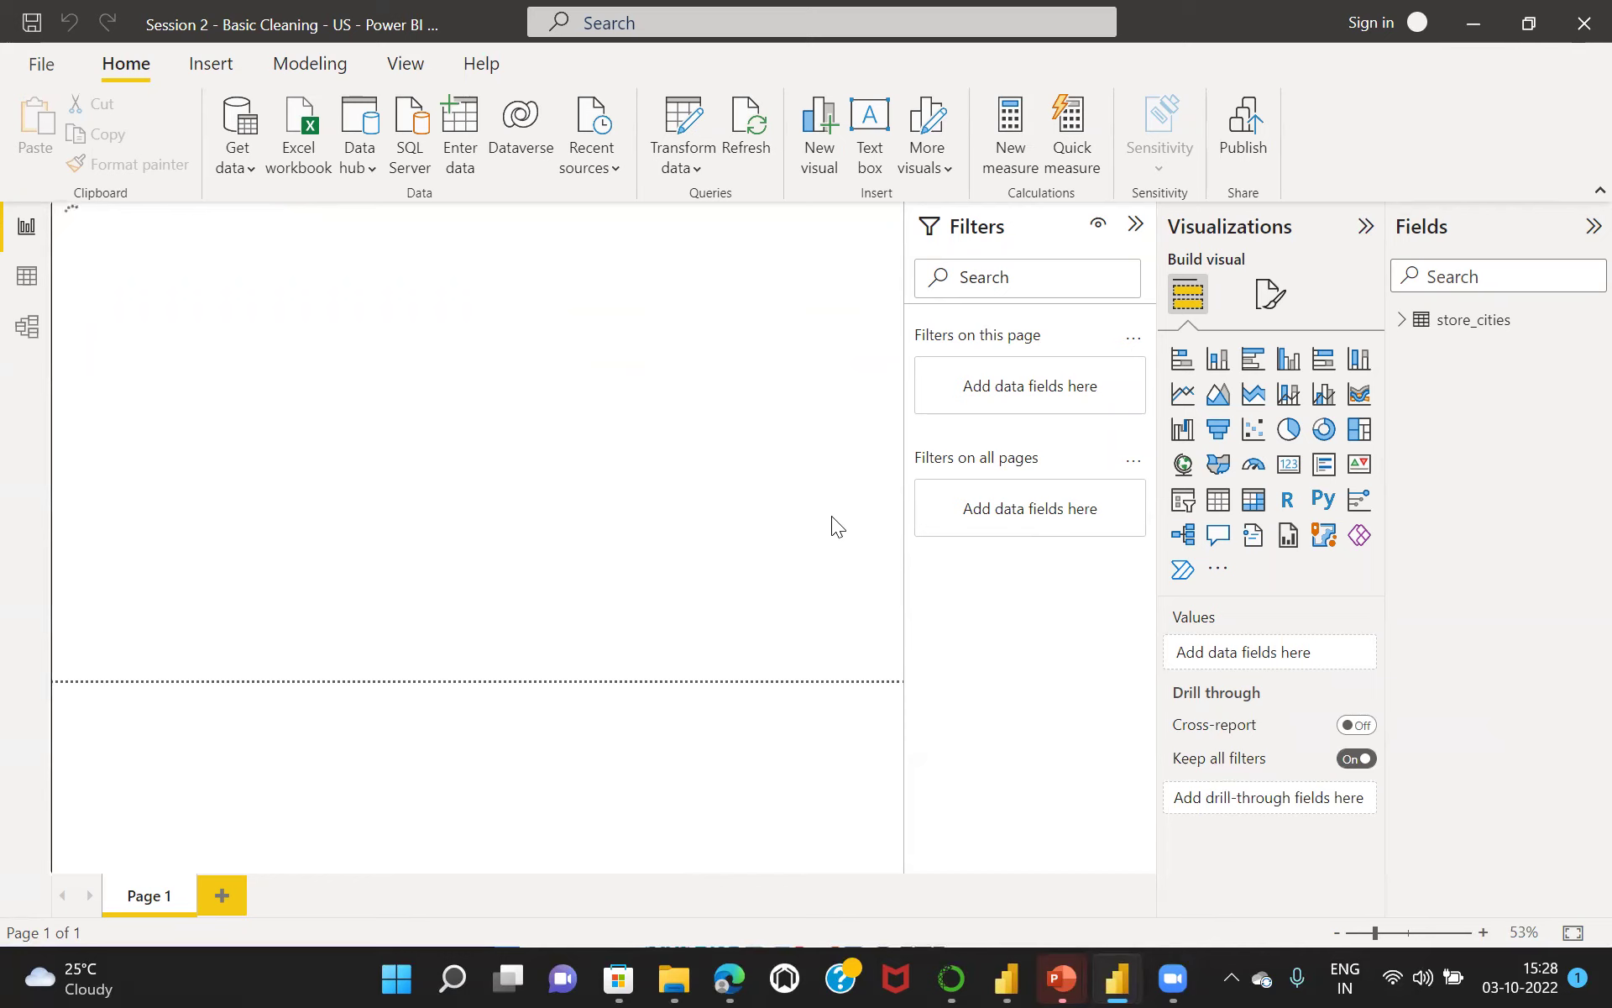
mouse_move(1122, 979)
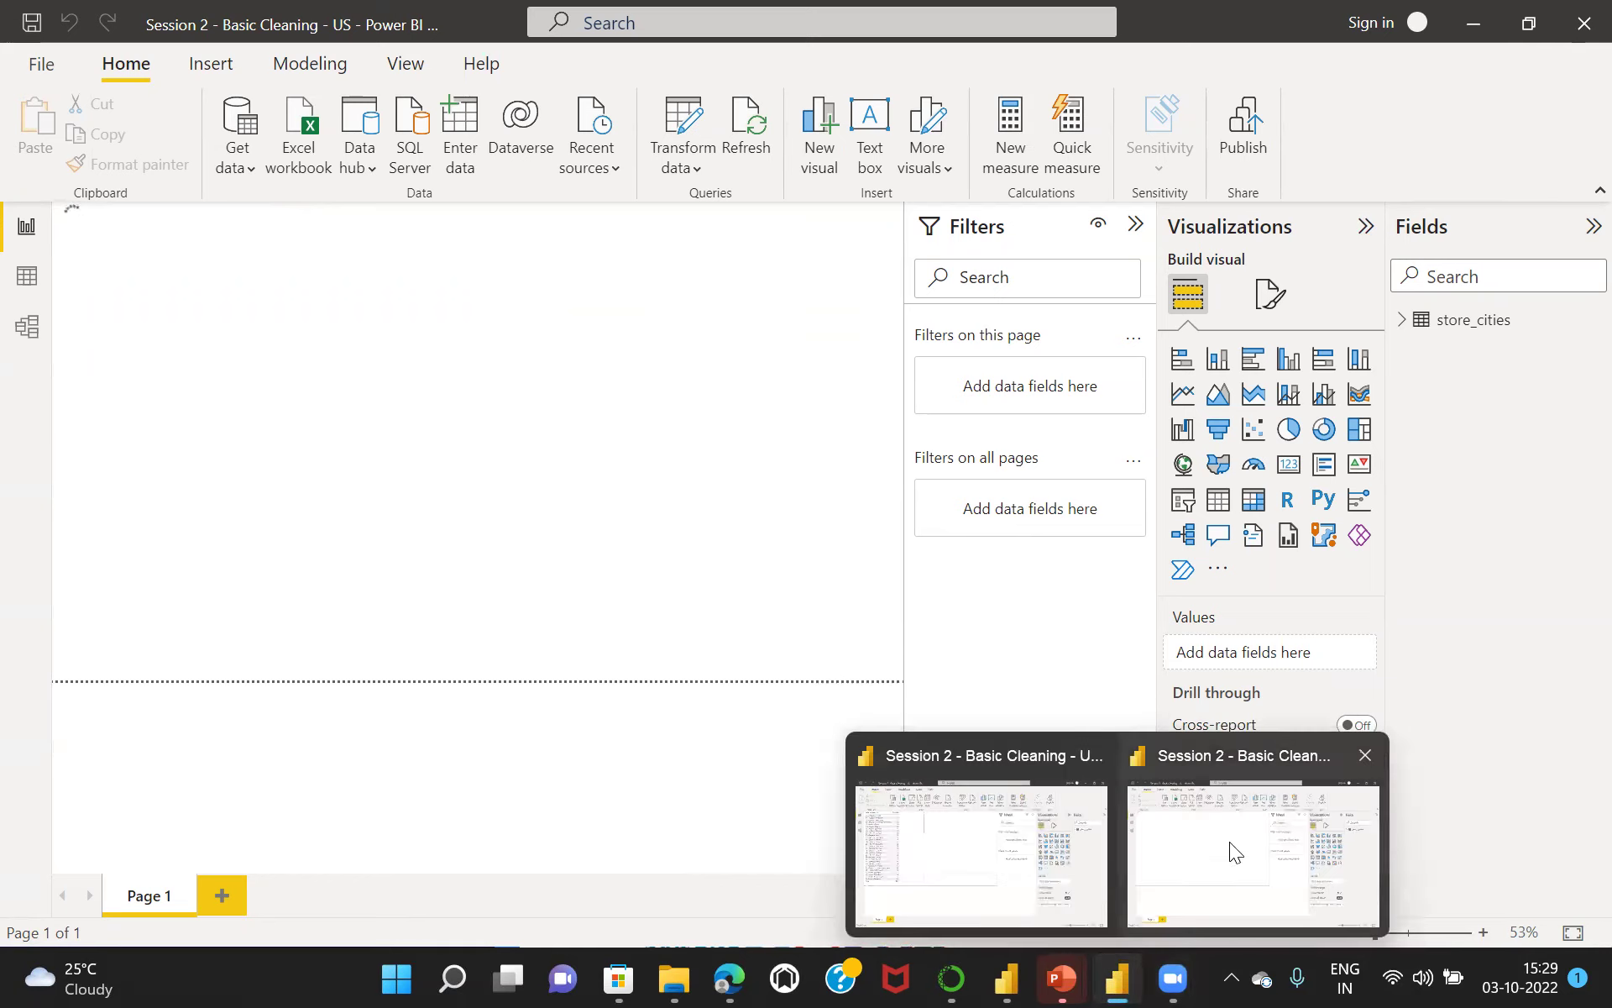
left_click(1230, 843)
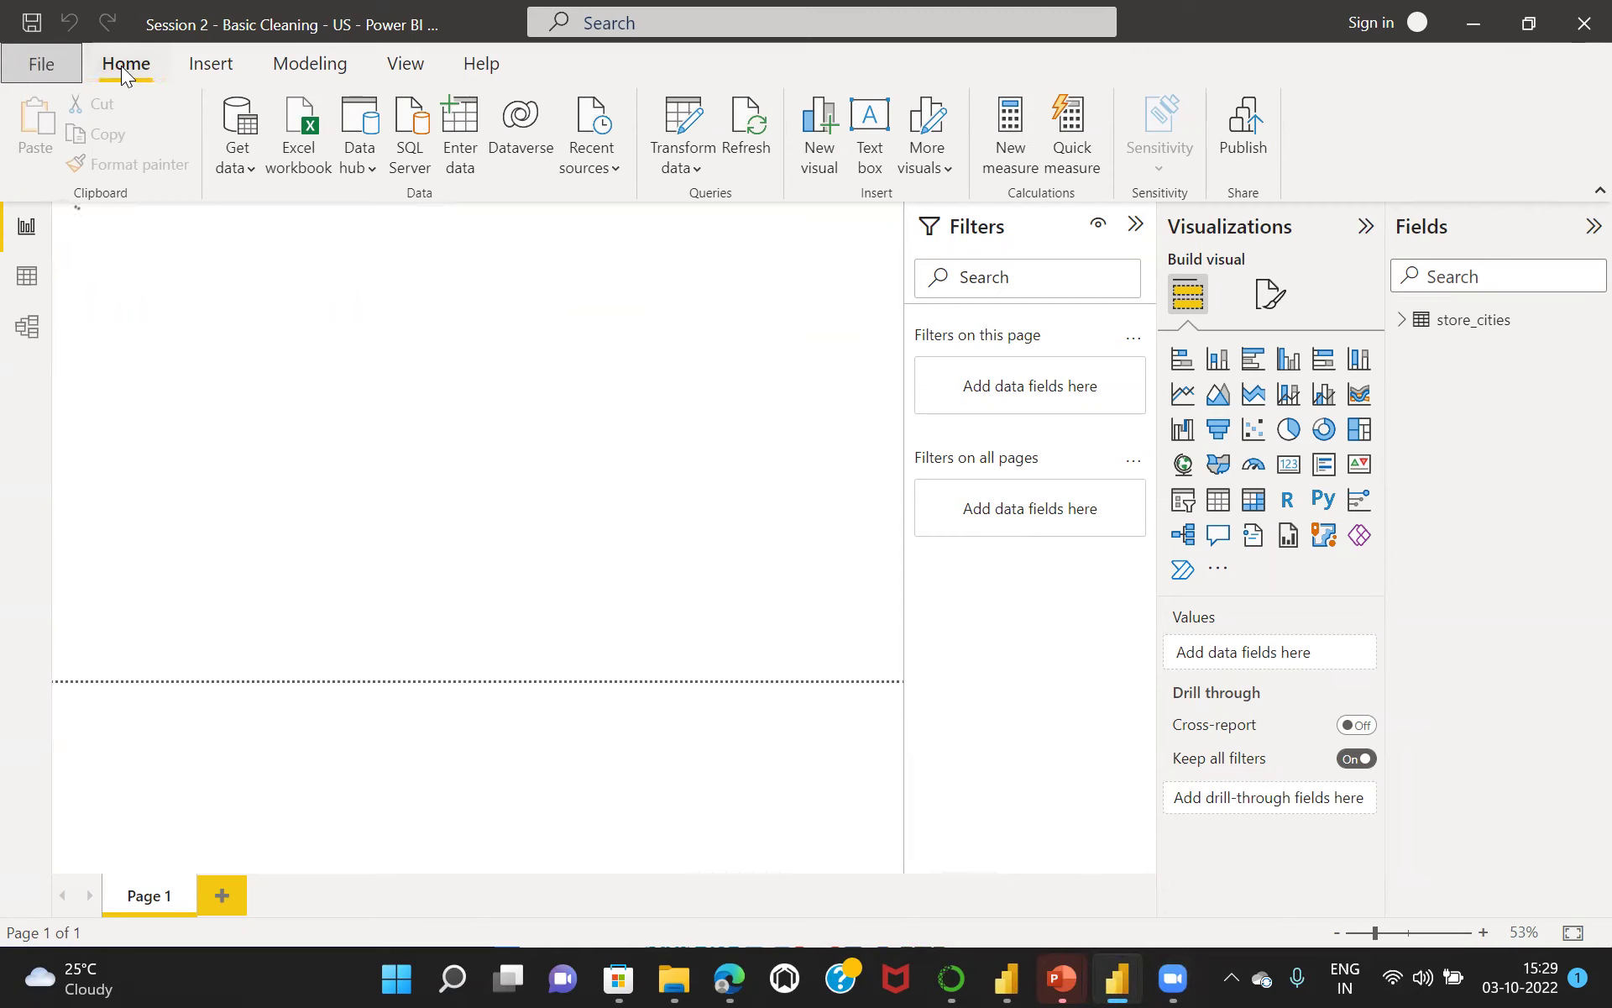
left_click(226, 59)
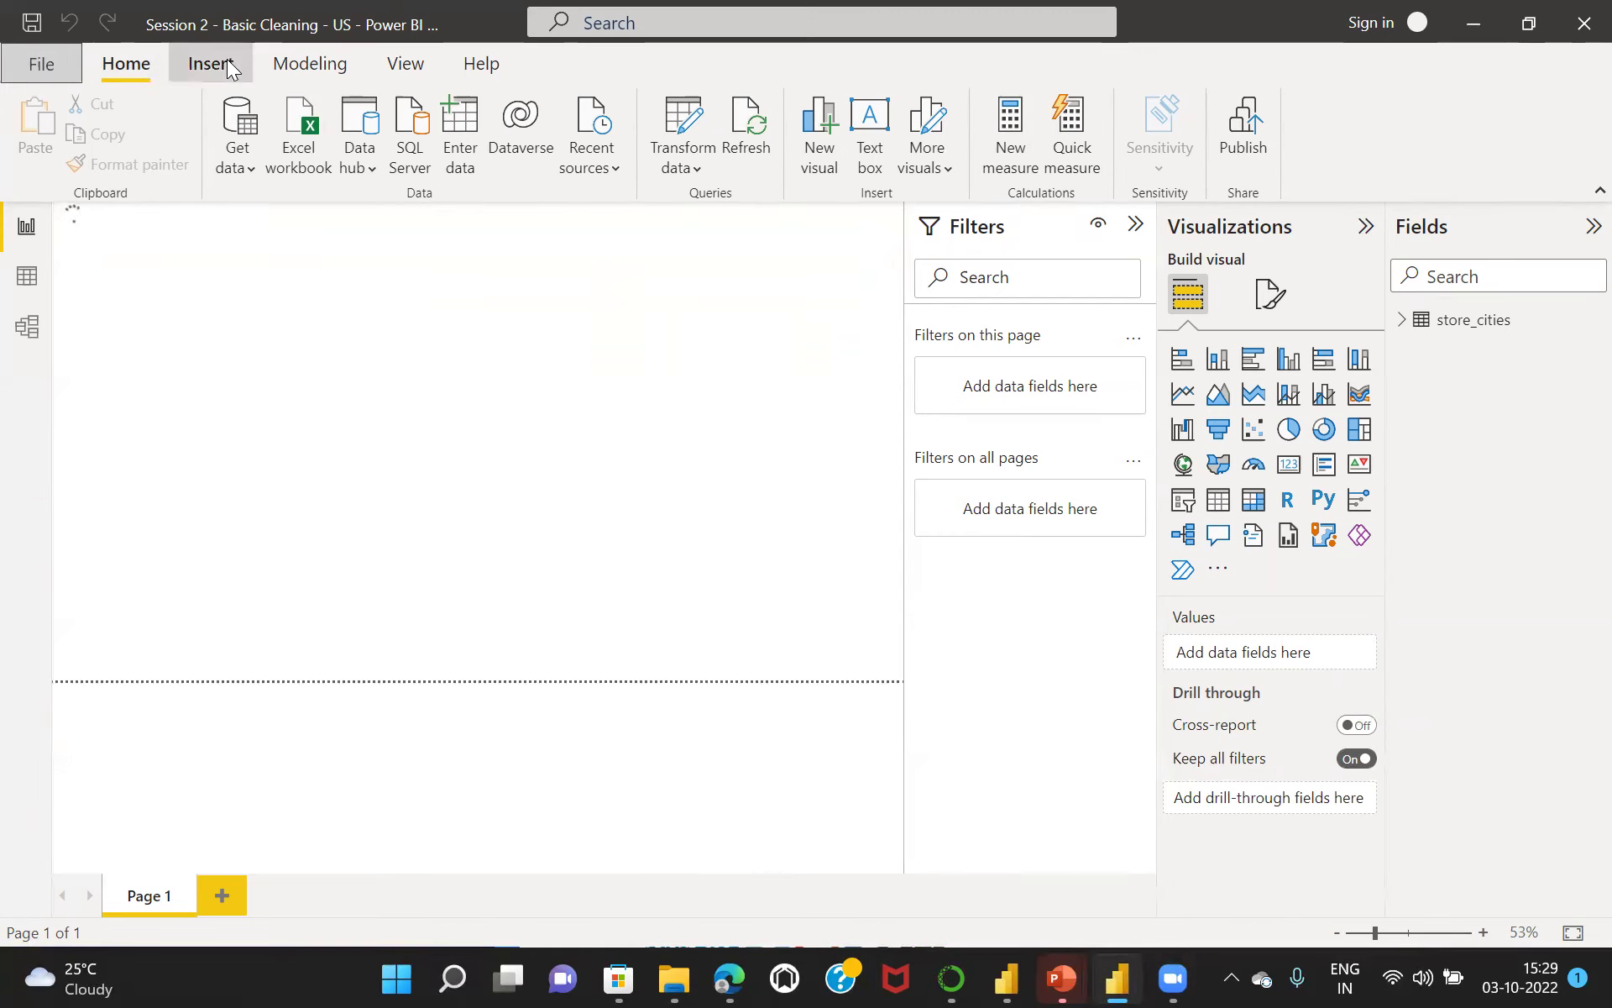
left_click(141, 64)
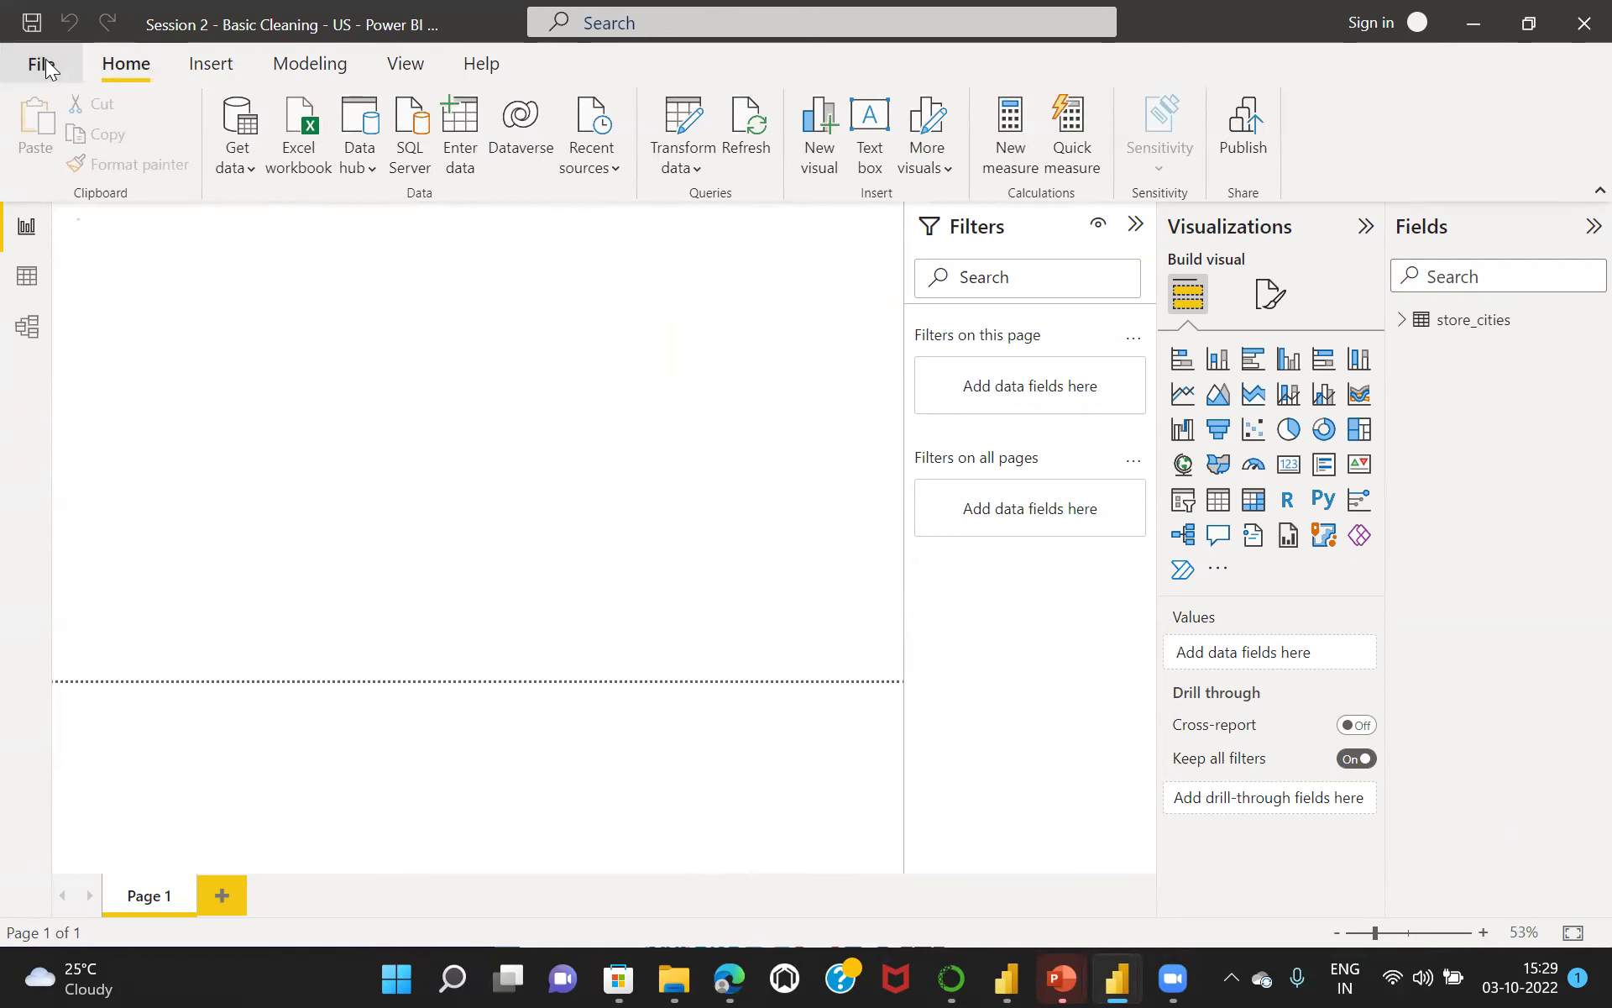
left_click(47, 67)
left_click(28, 233)
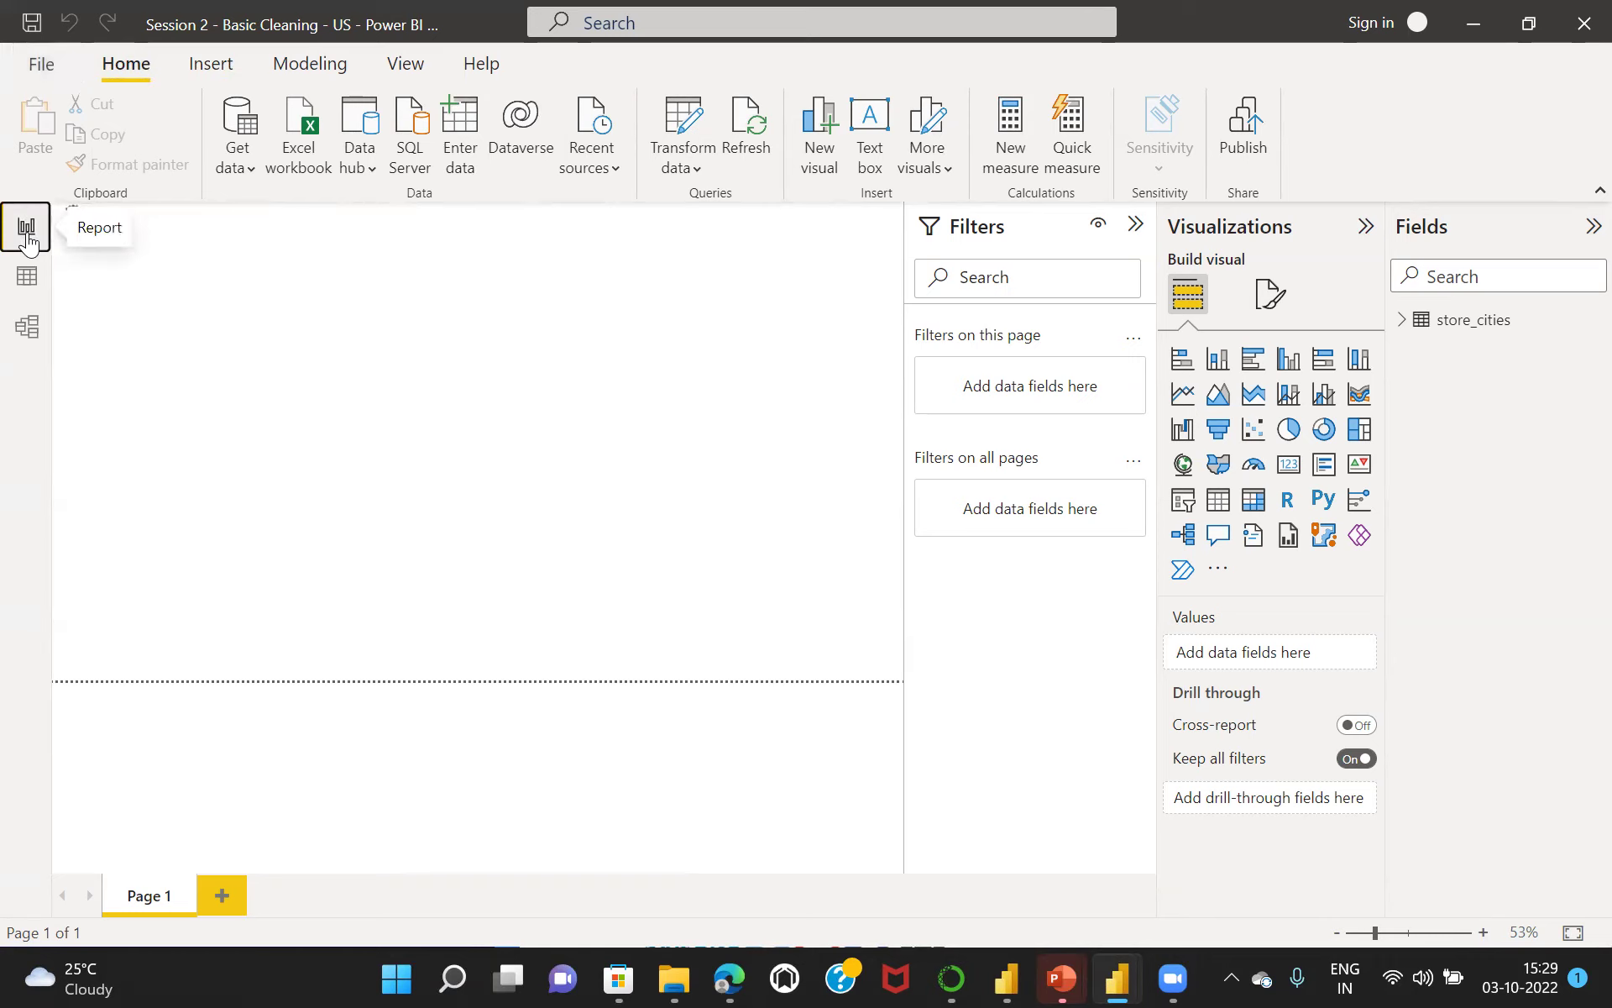
Check which fields the store_cities table contains in Data view and return to Report view.
left_click(32, 287)
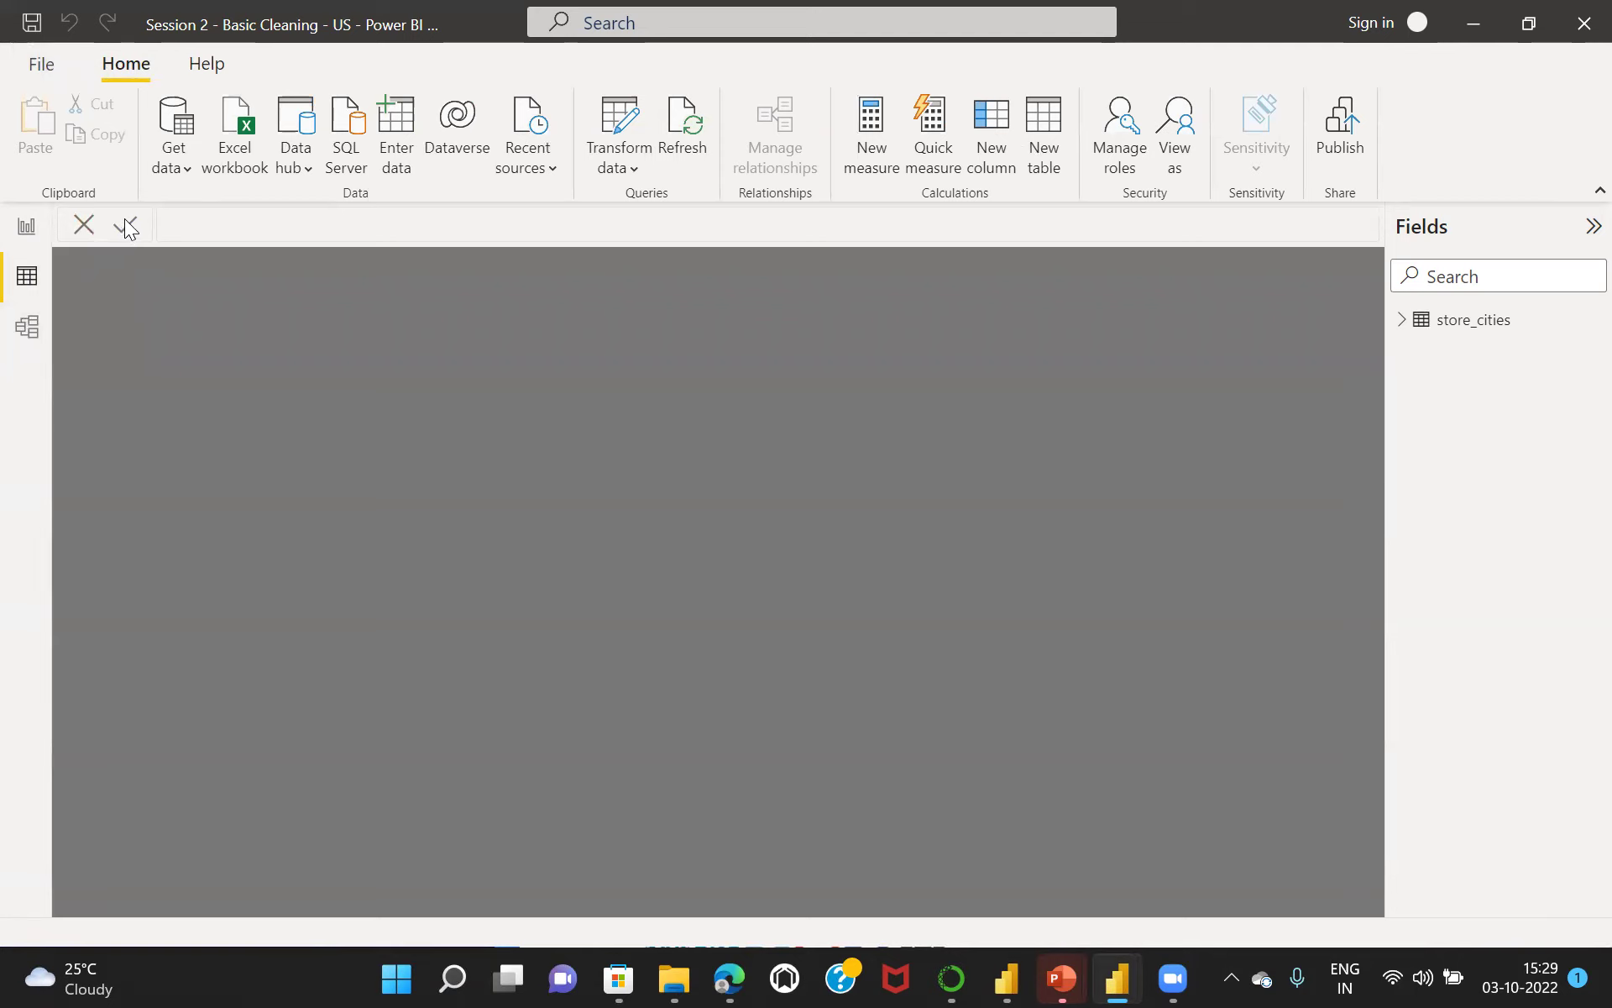
left_click(1400, 319)
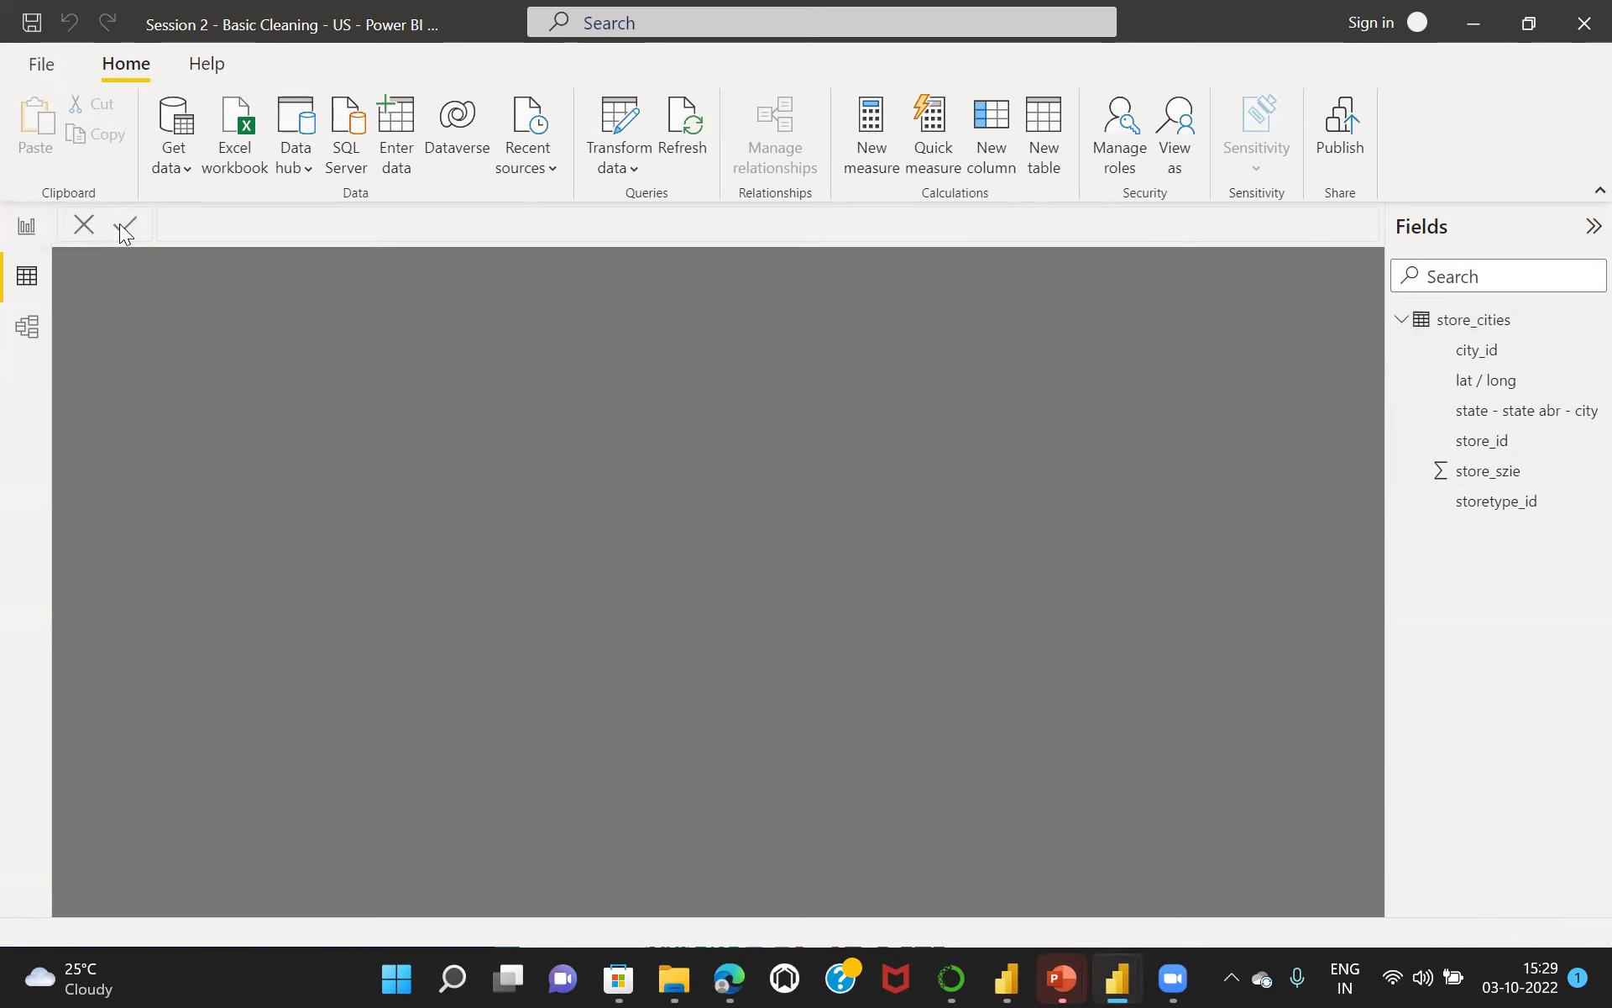
left_click(22, 228)
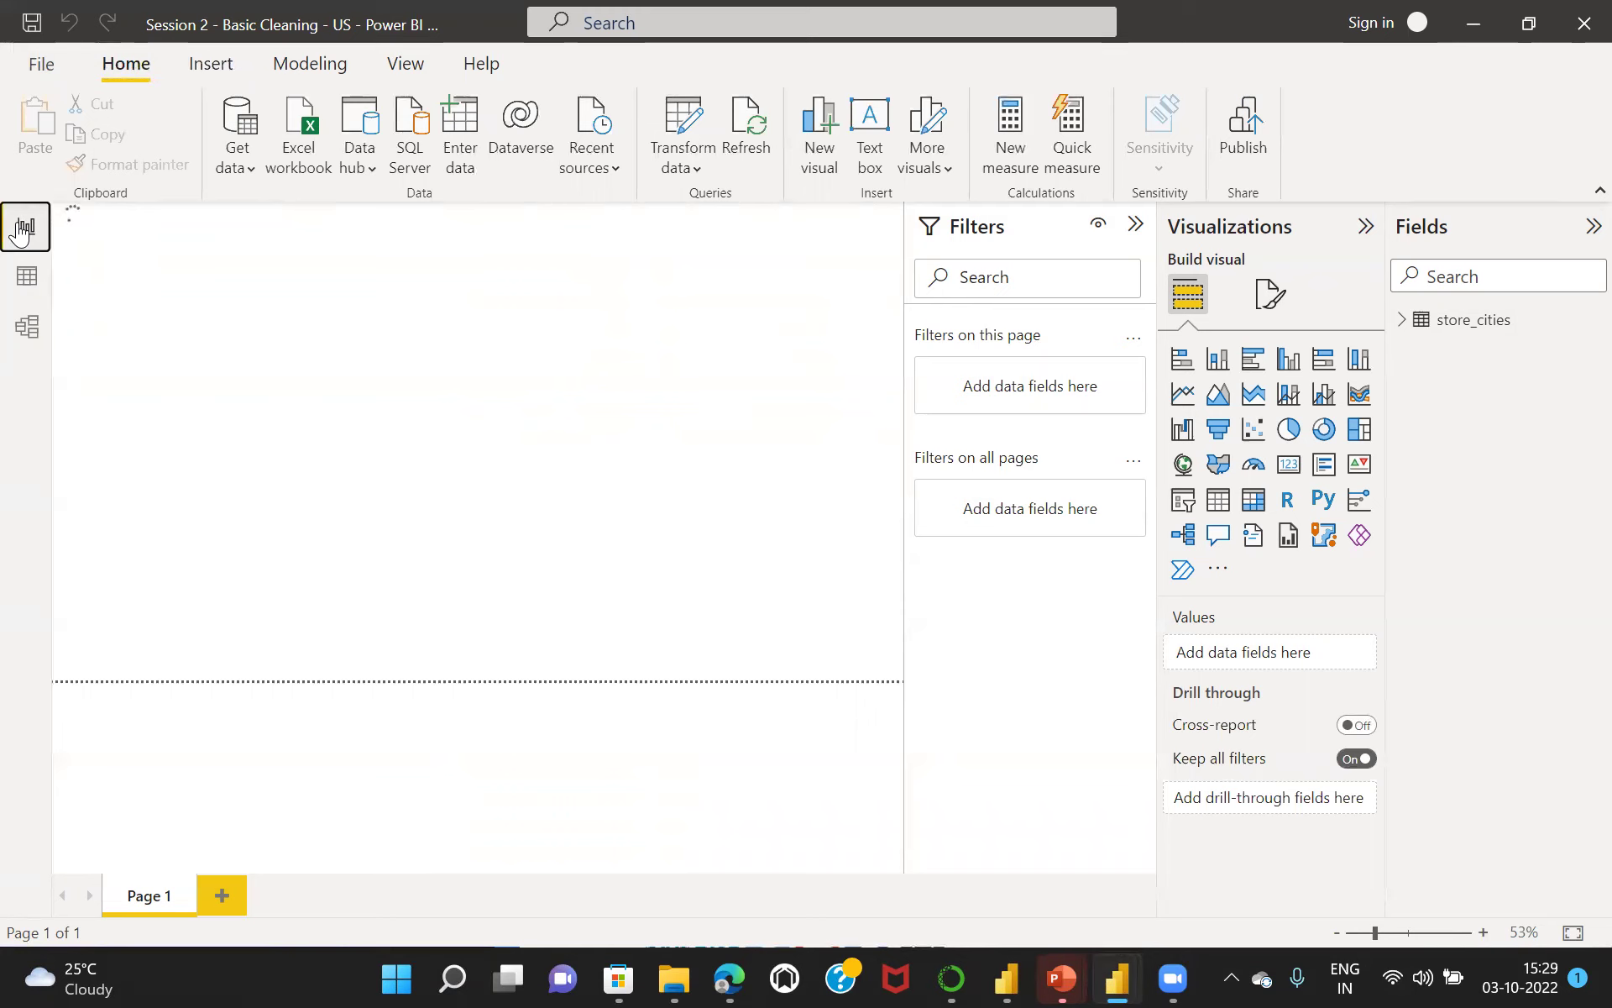
Delete the table visual holding the state - state abr - city and store_szie fields from Page 1.
left_click(255, 300)
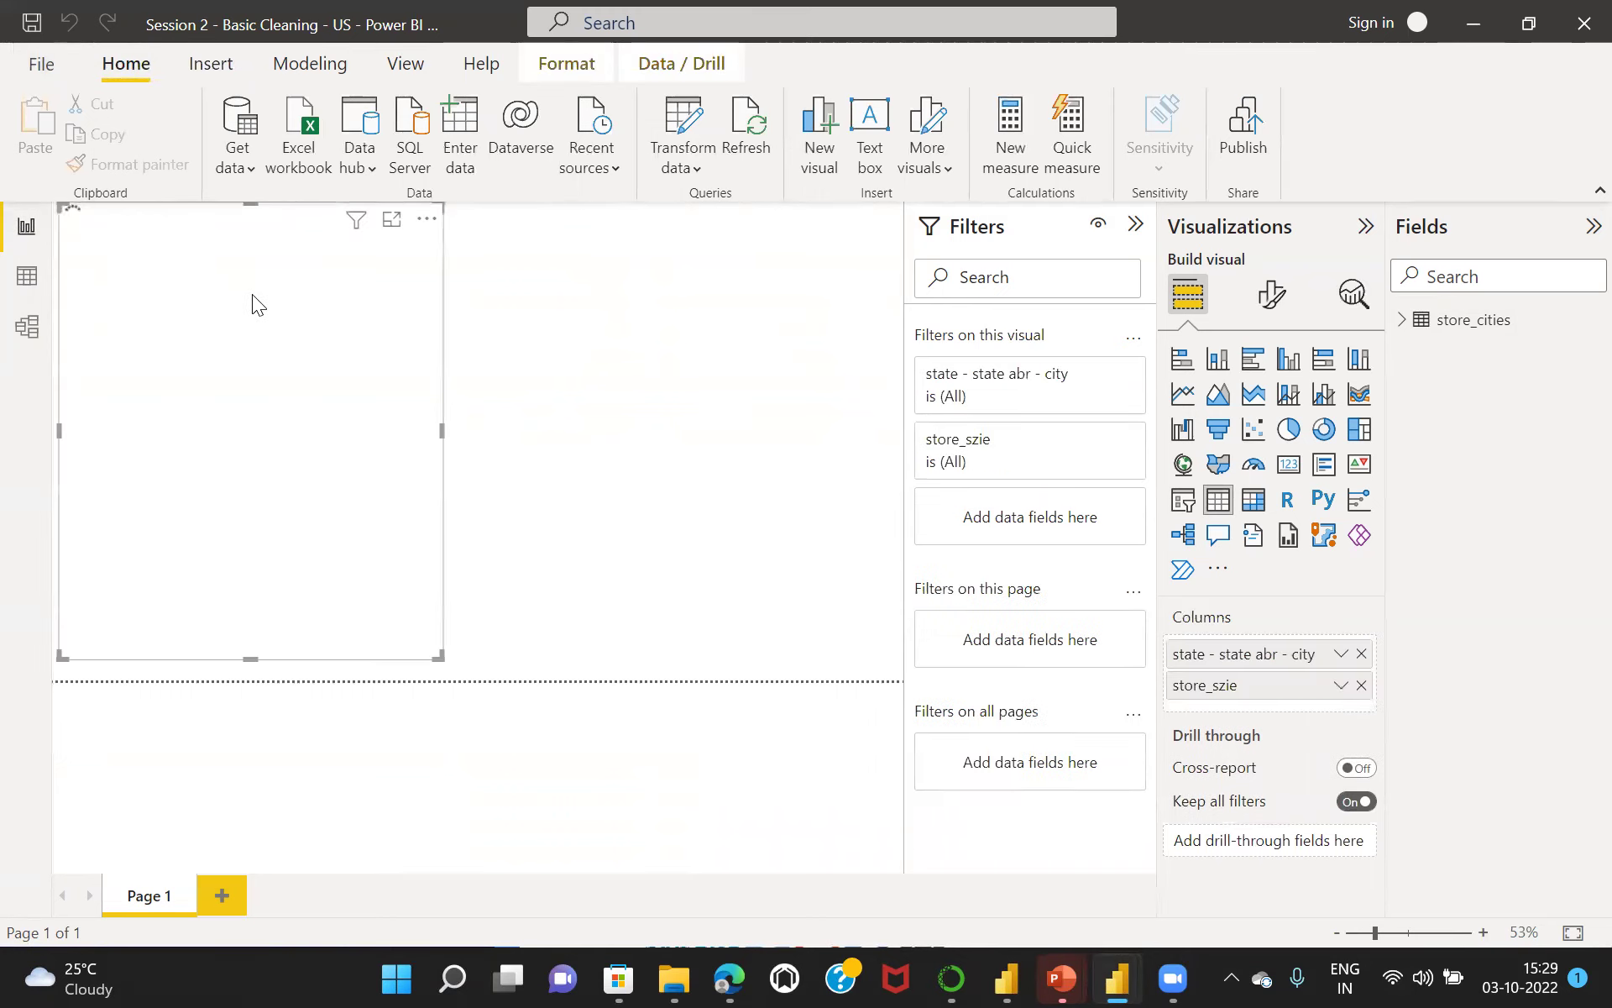
left_click(557, 363)
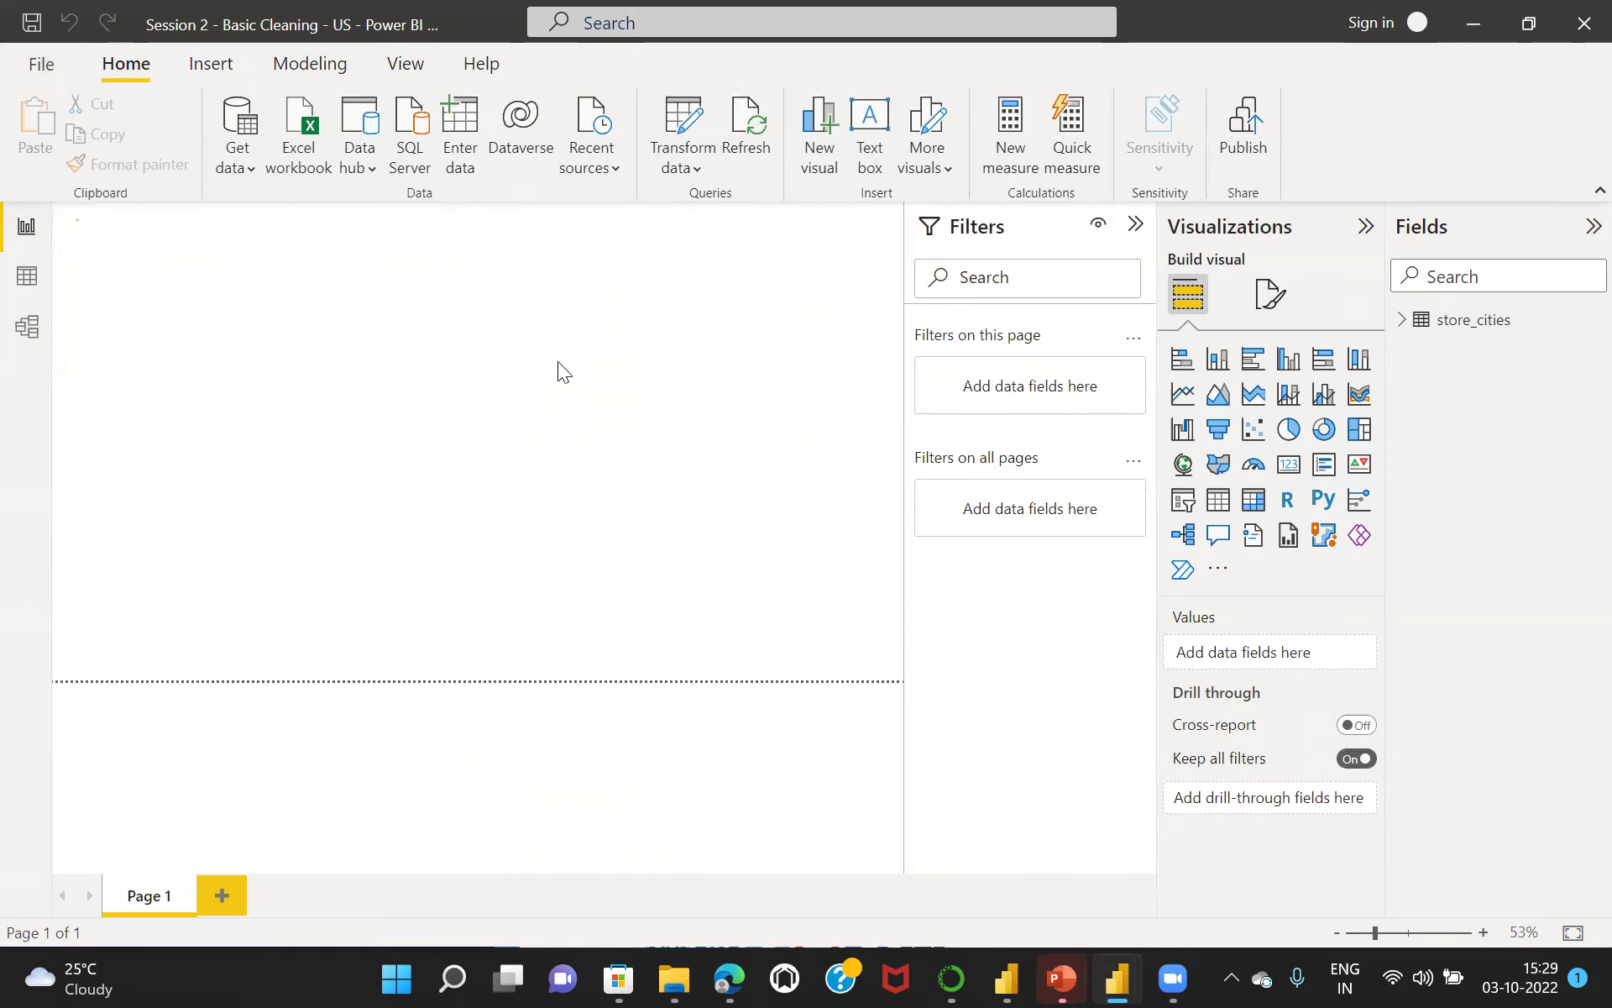
left_click(246, 382)
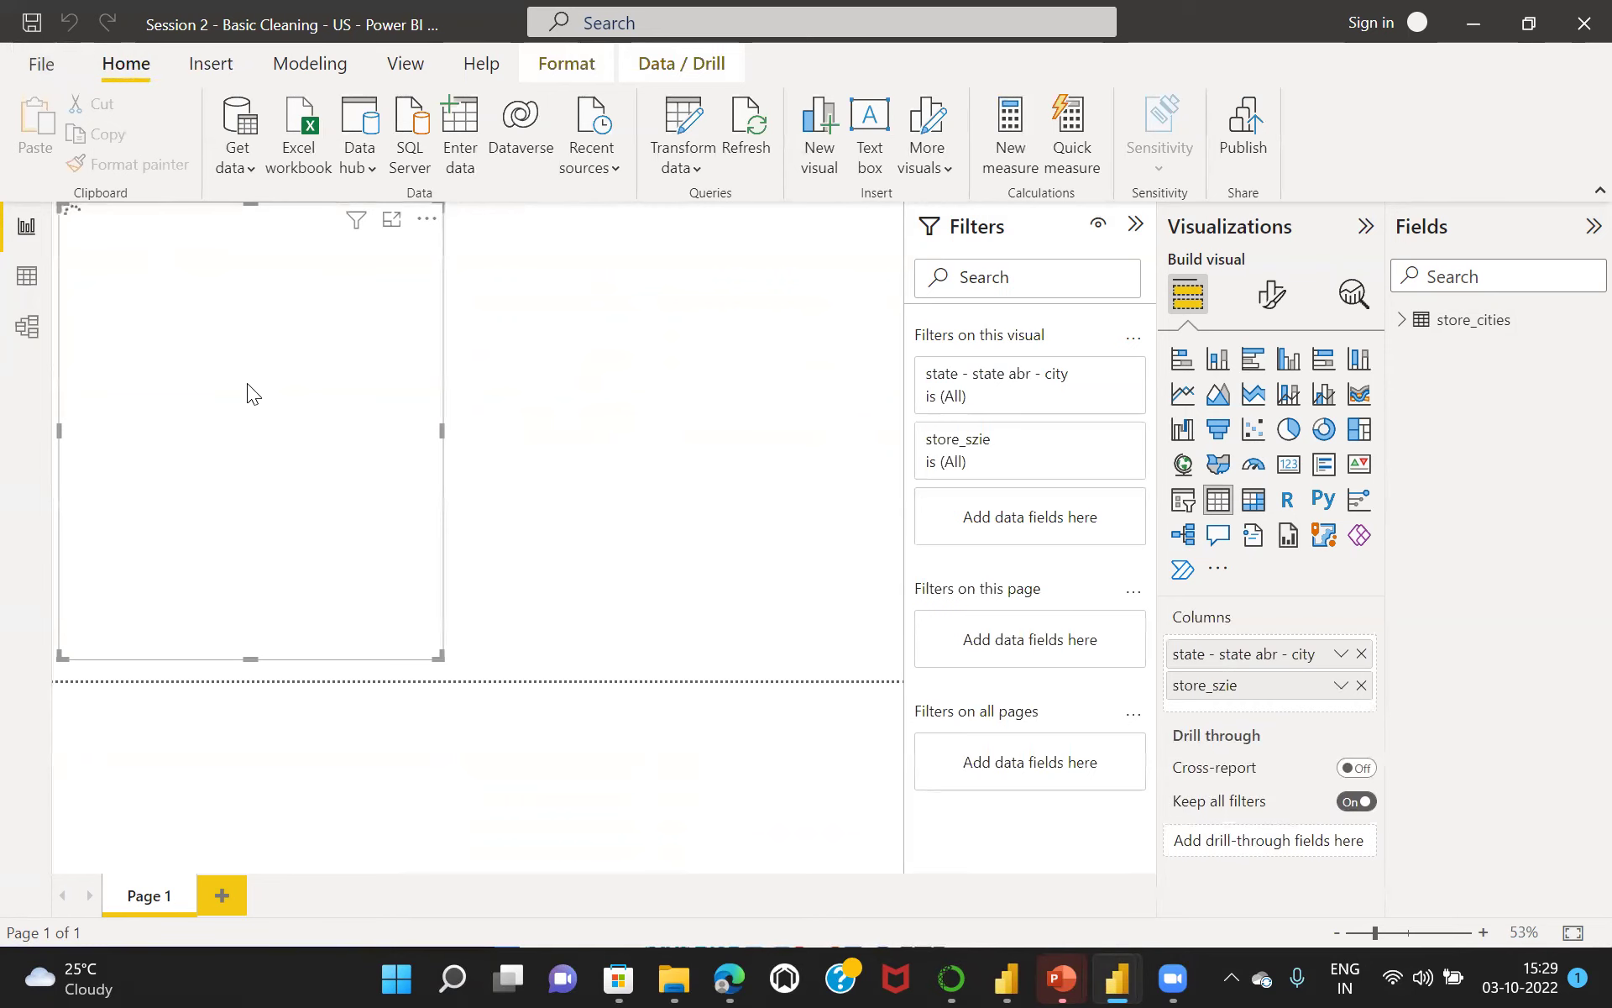
key("Delete")
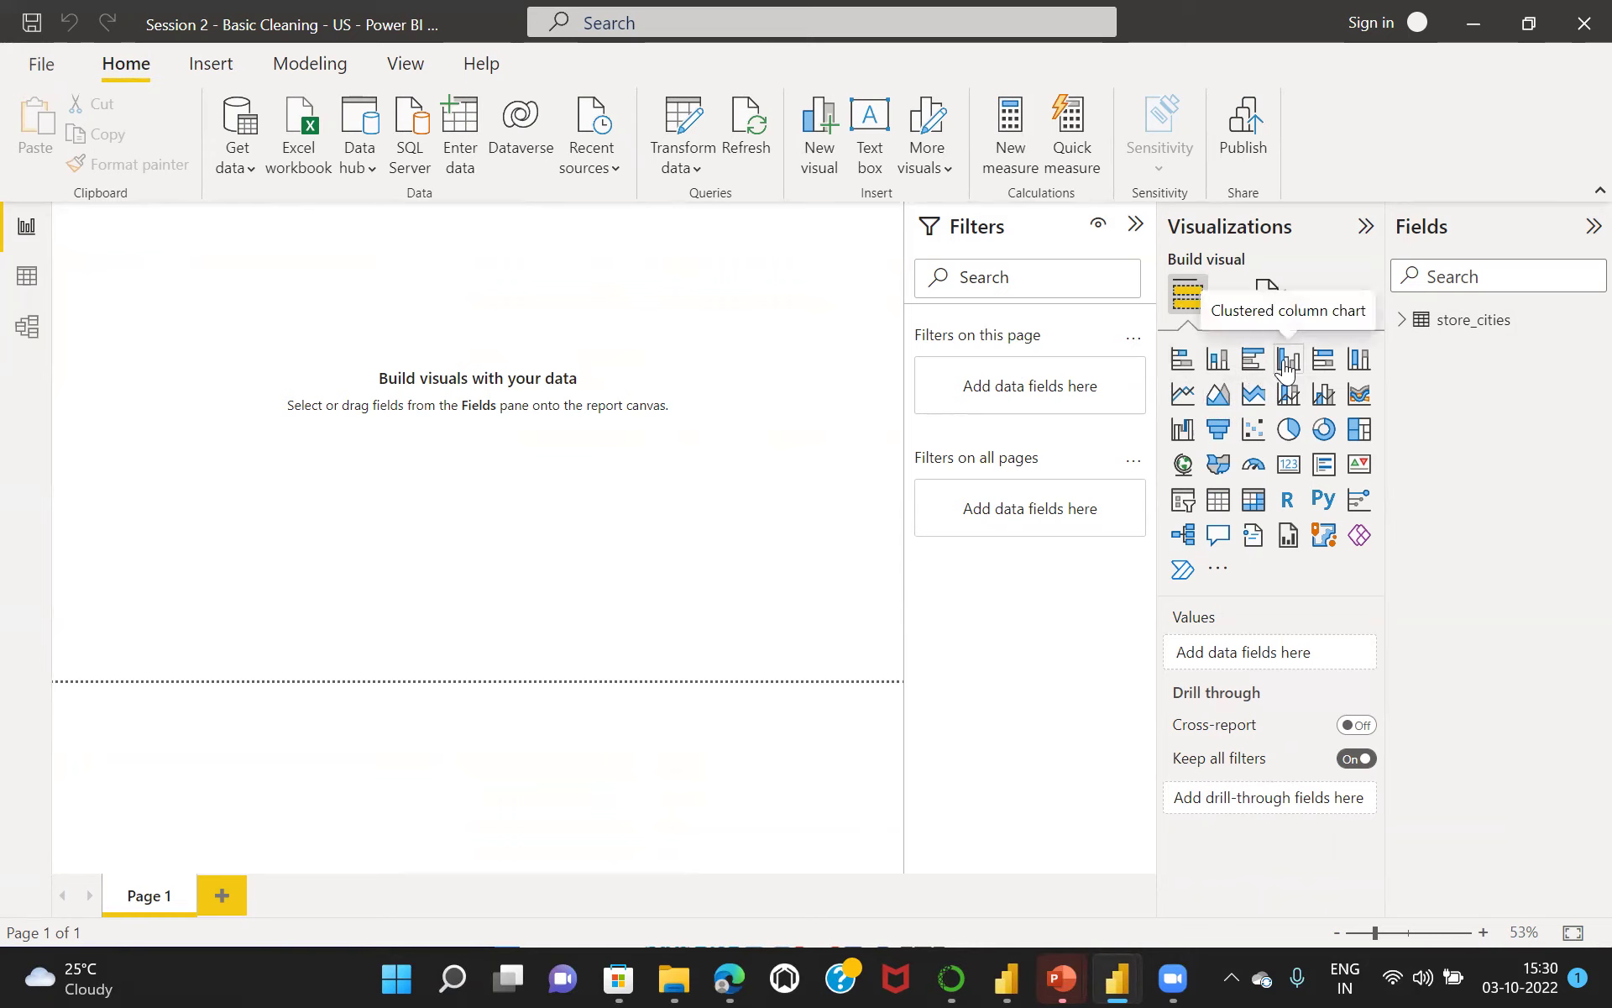
Add an empty stacked column chart to Page 1, enlarge it on the canvas and expand the store_cities field list.
left_click(1218, 361)
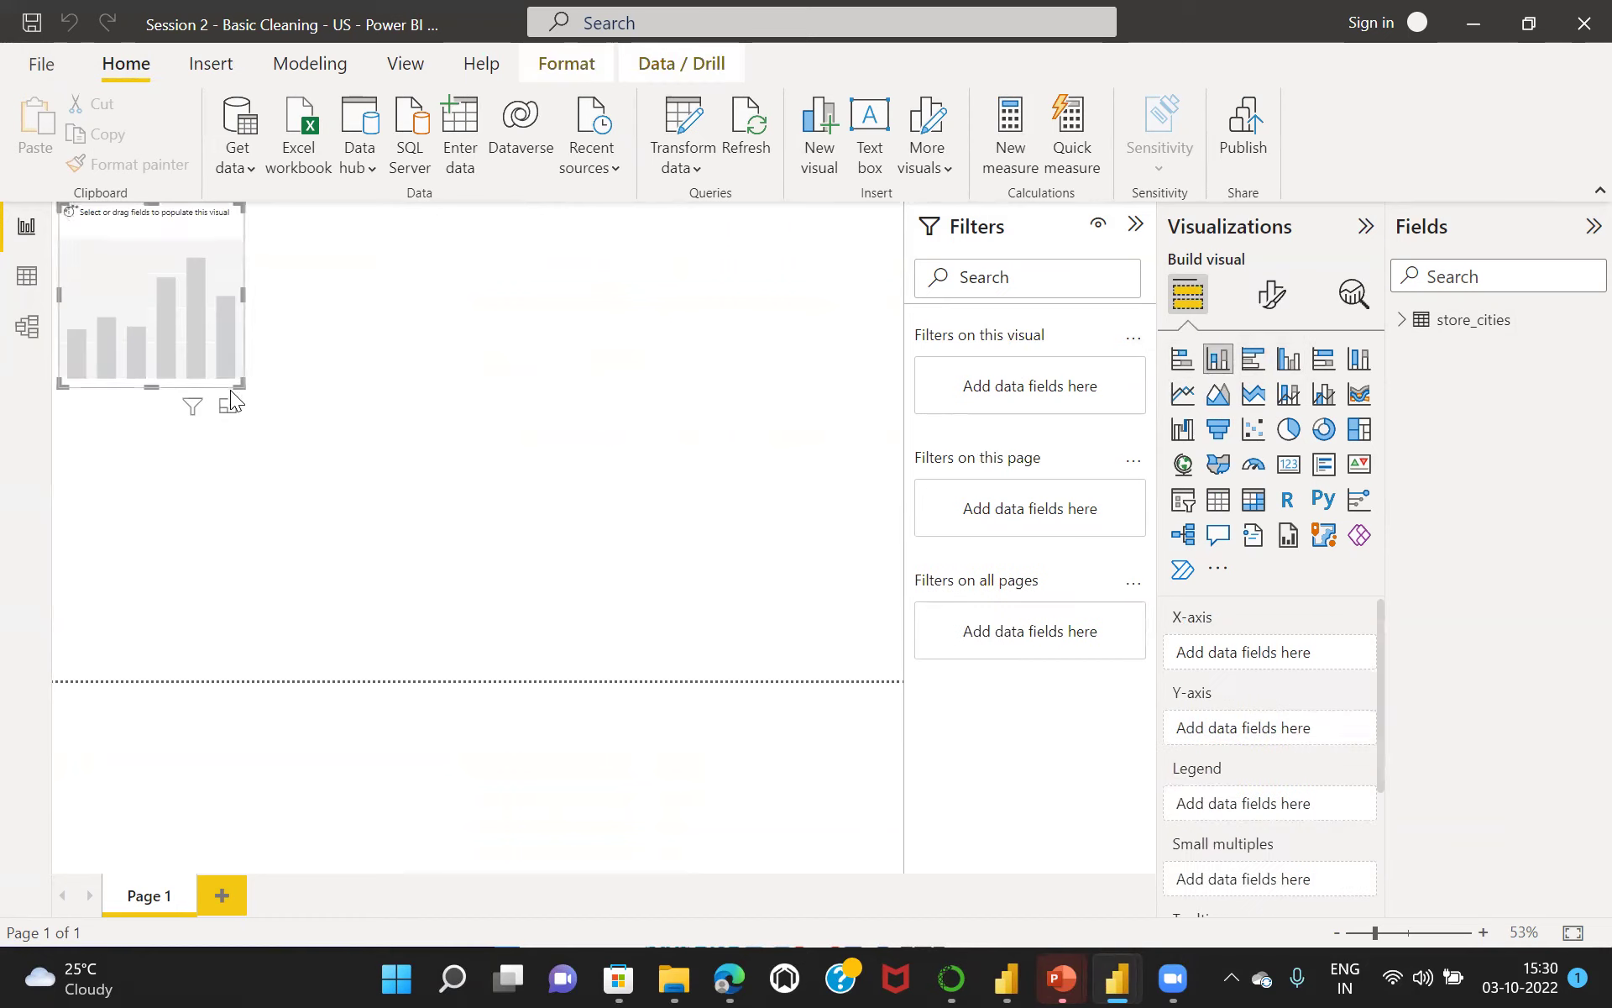
left_click_drag(242, 385, 623, 637)
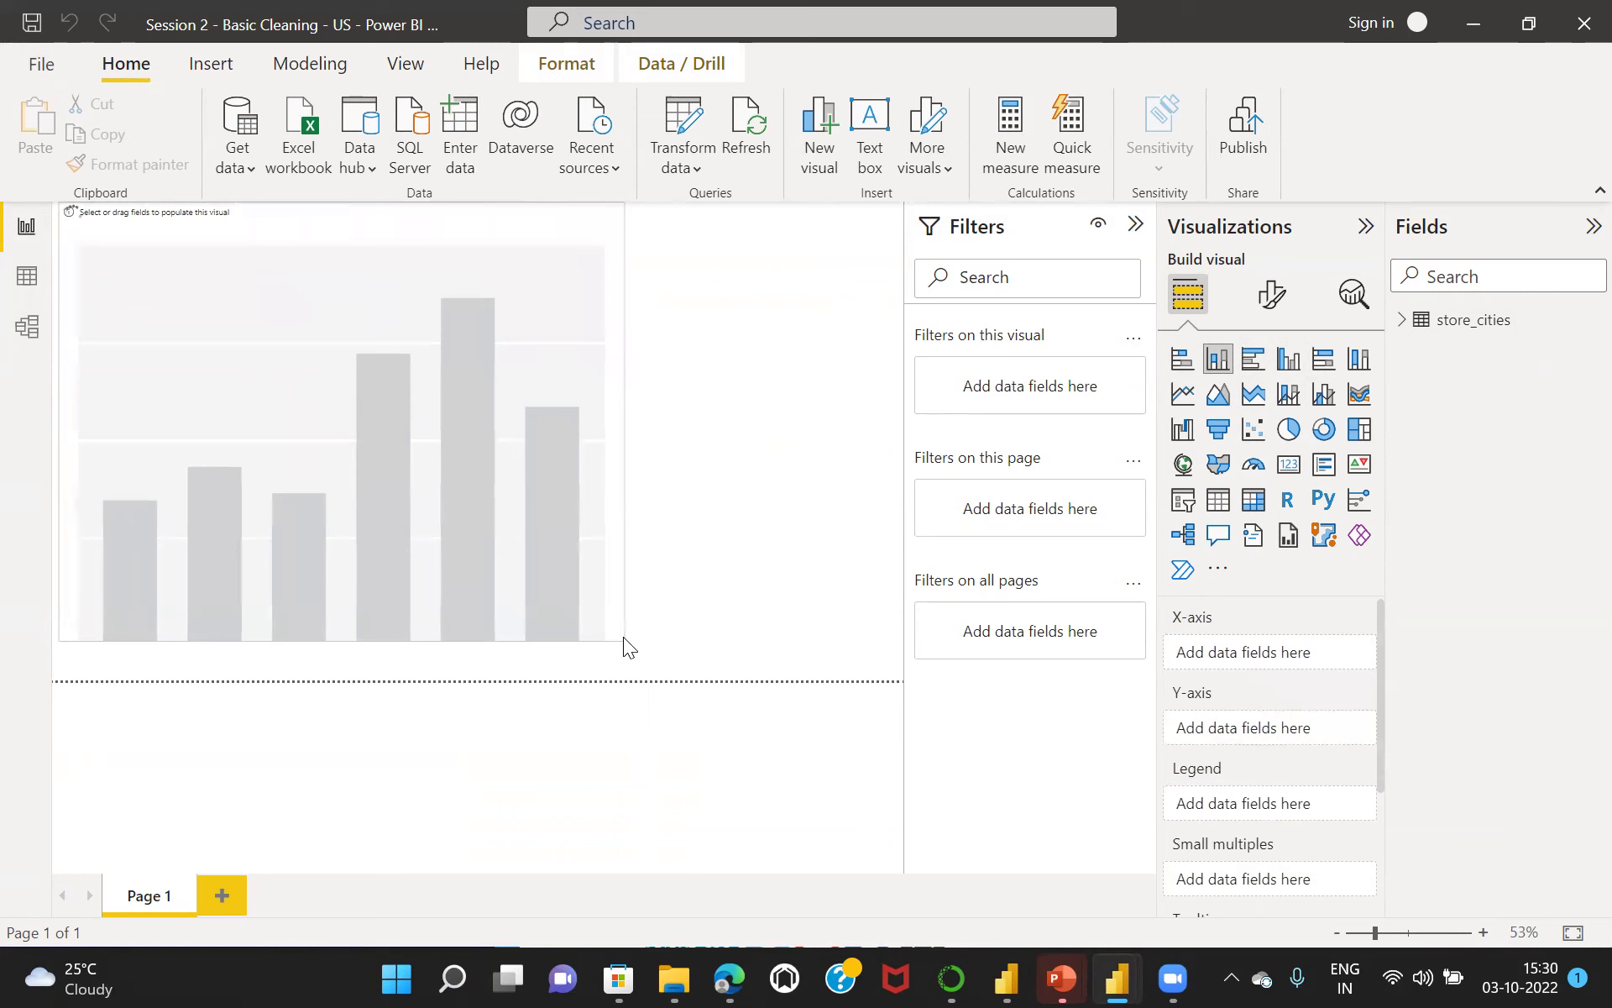
left_click(1402, 323)
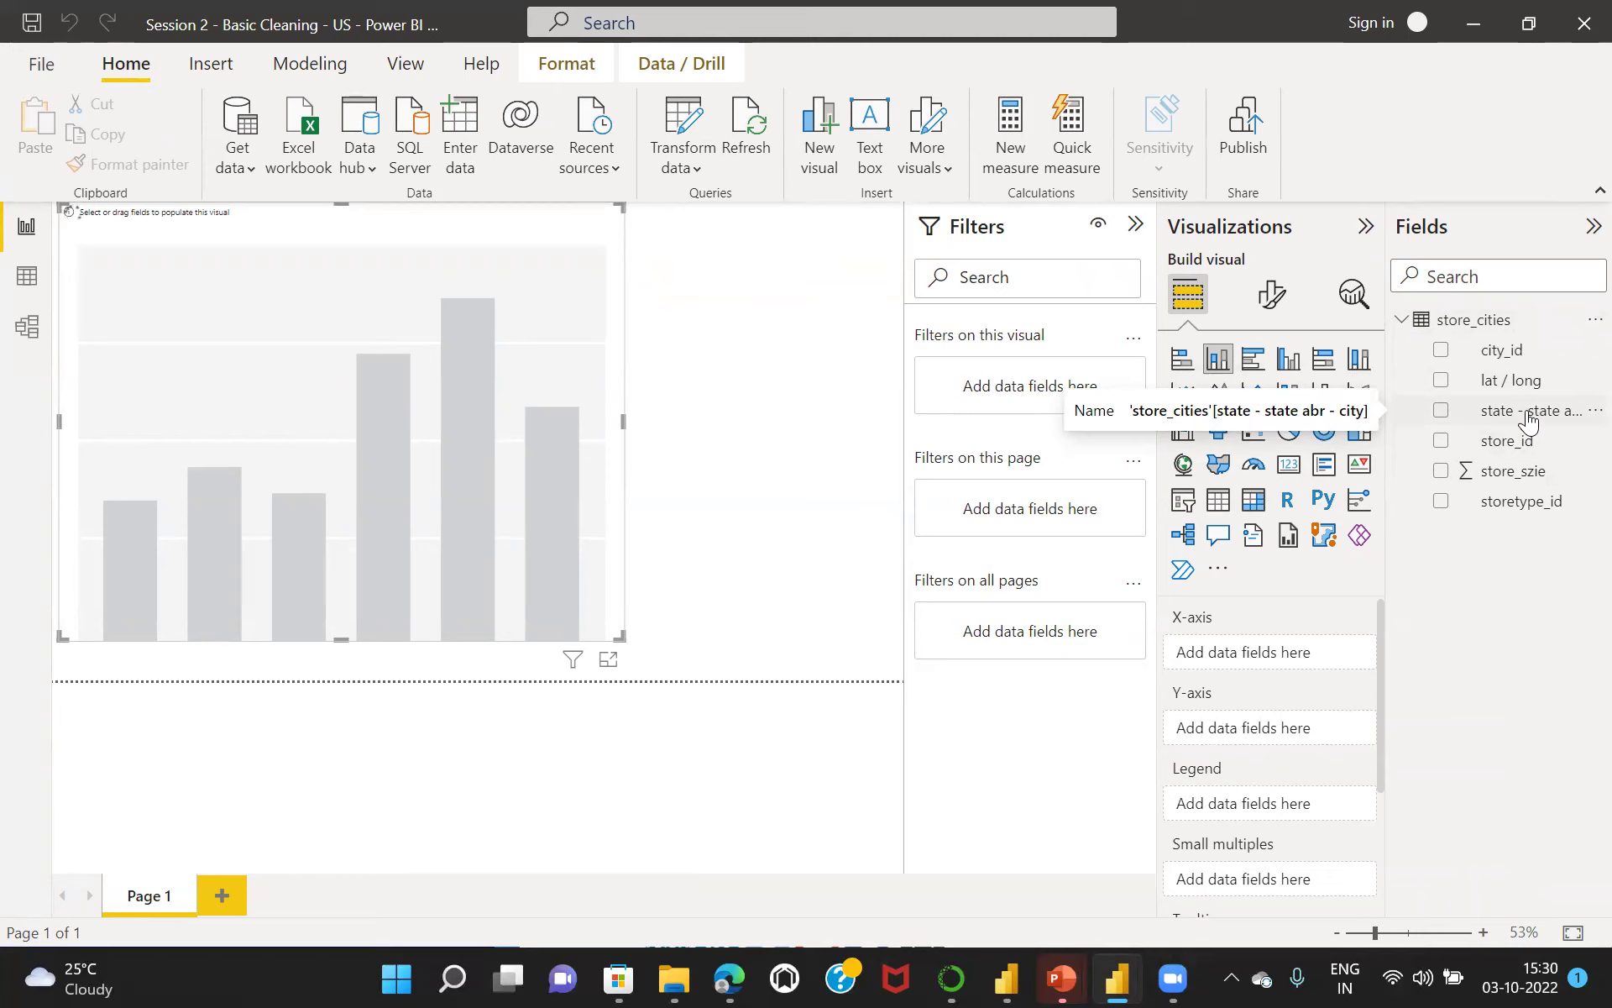
left_click_drag(766, 542, 332, 583)
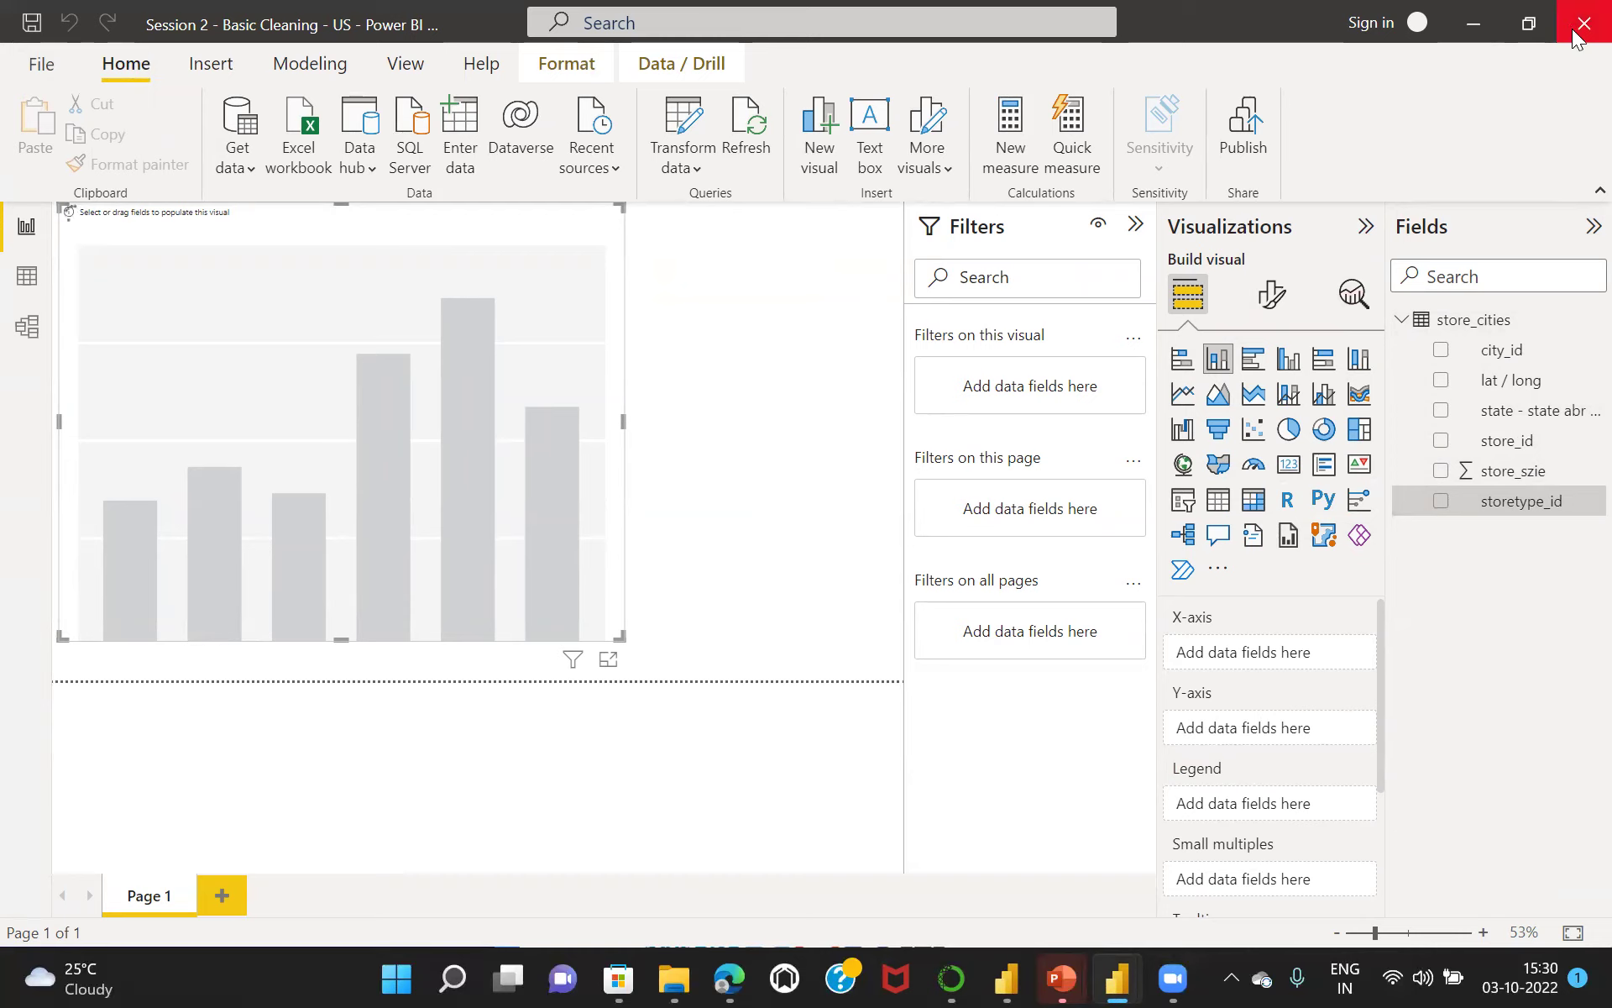
Switch to the other Session 2 - Basic Cleaning report window, which holds the table visual, and open its Power Query Editor.
left_click(38, 63)
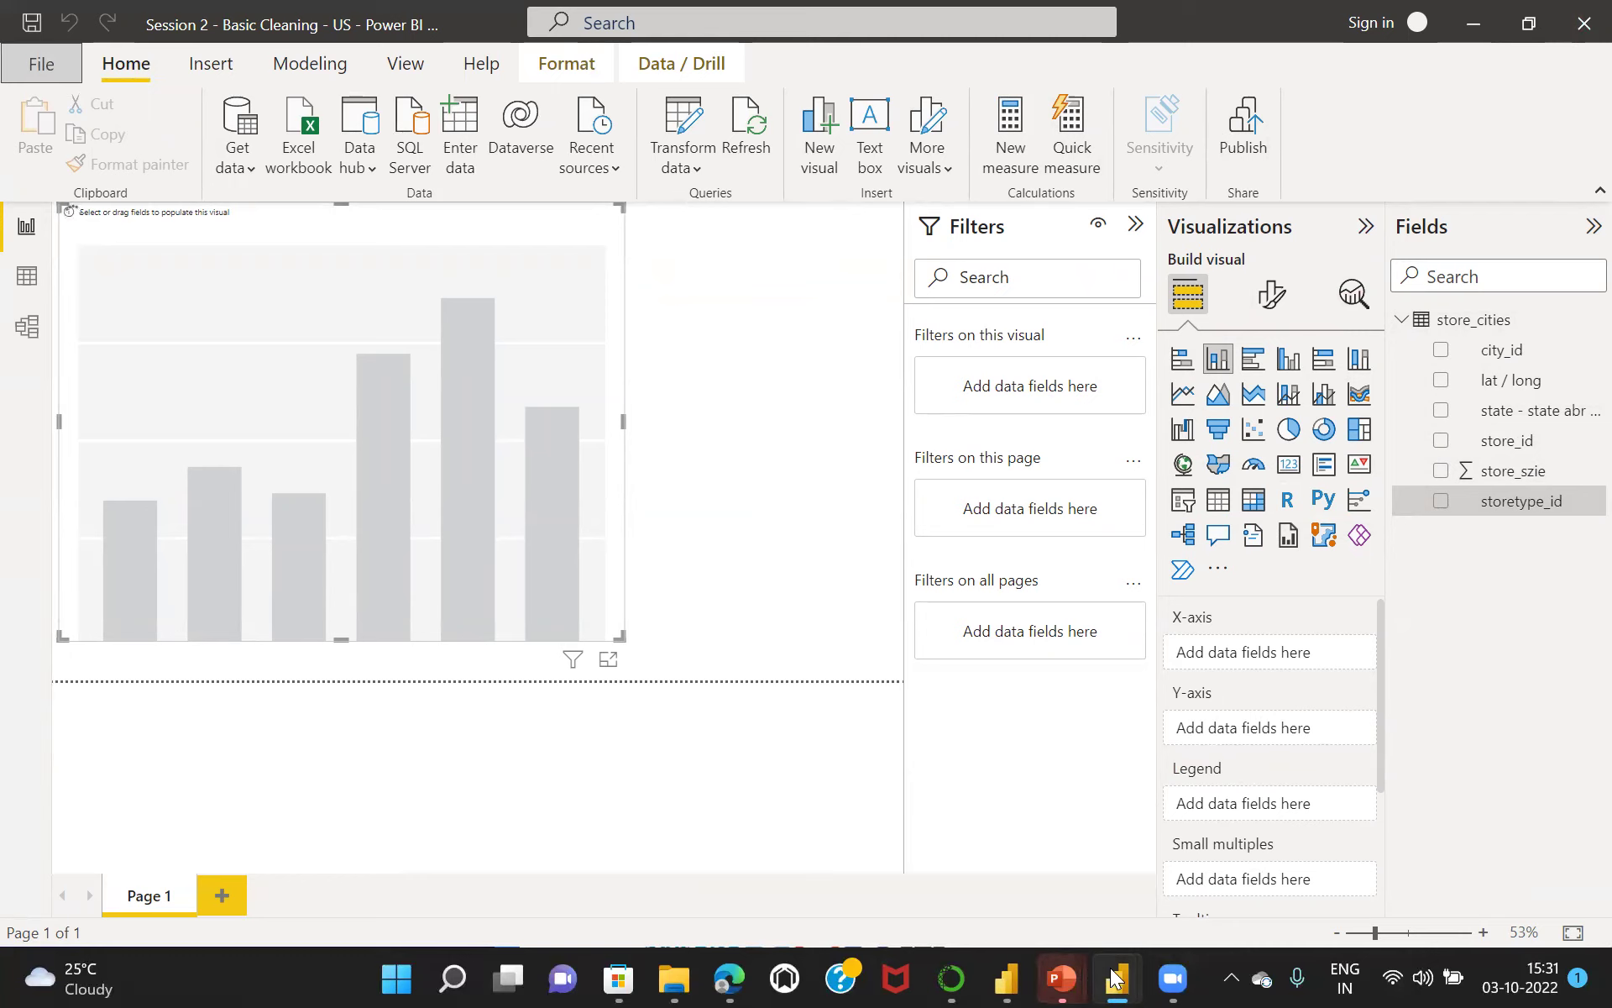
mouse_move(1118, 976)
mouse_move(1236, 819)
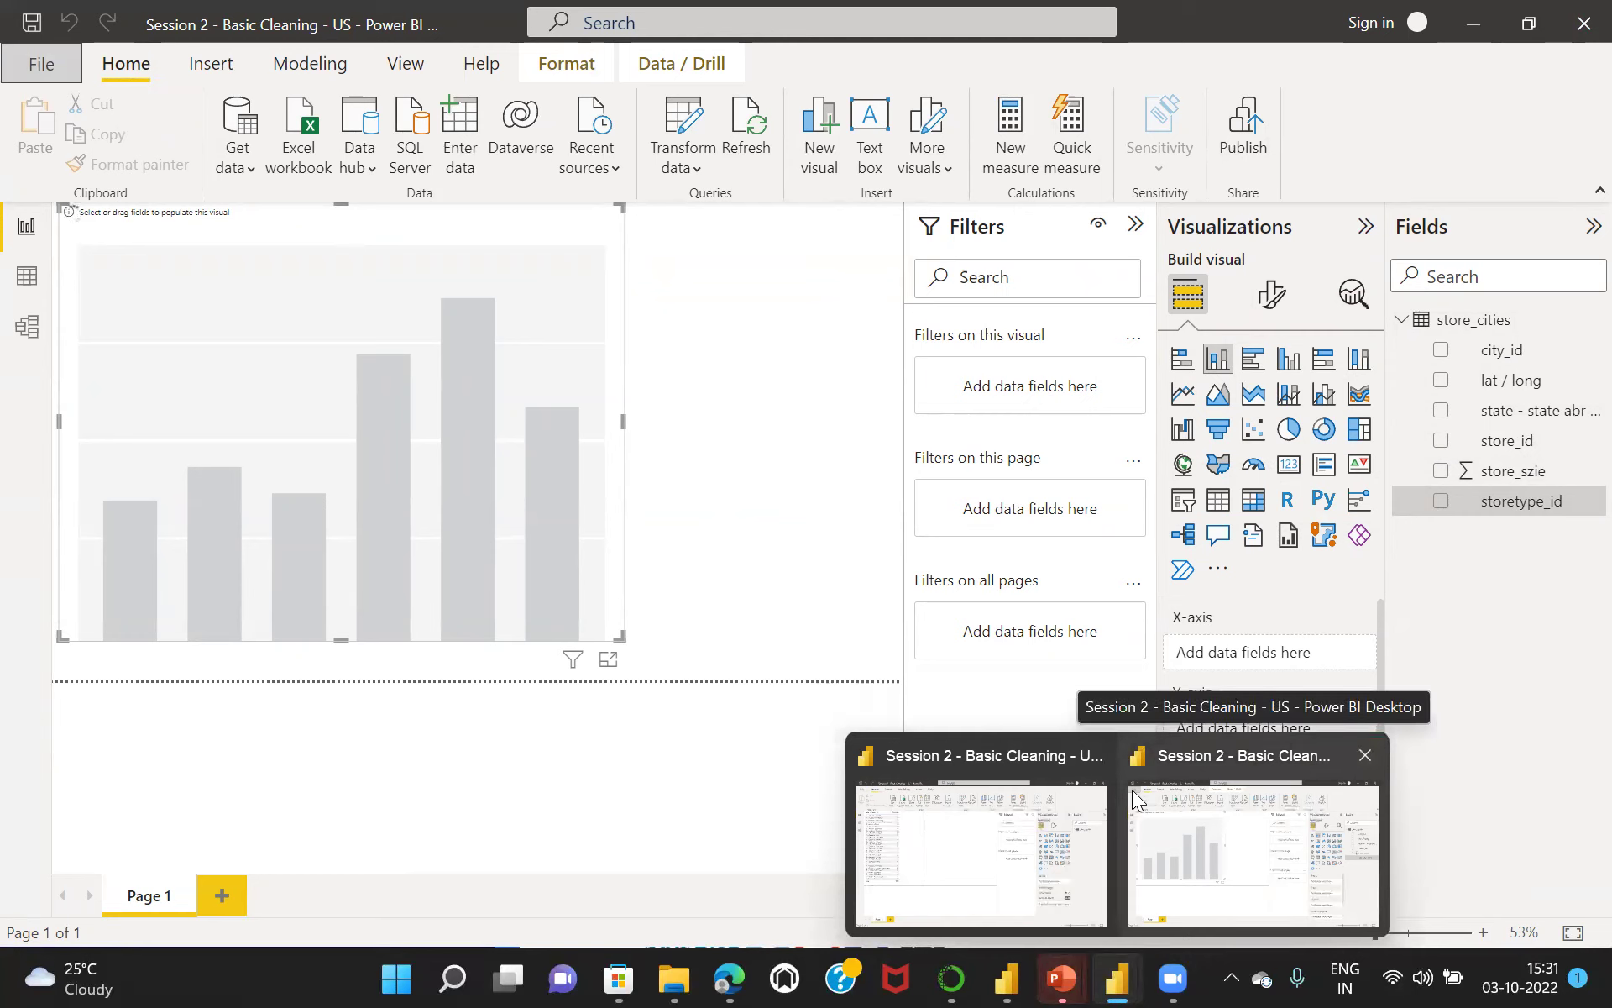
left_click(961, 874)
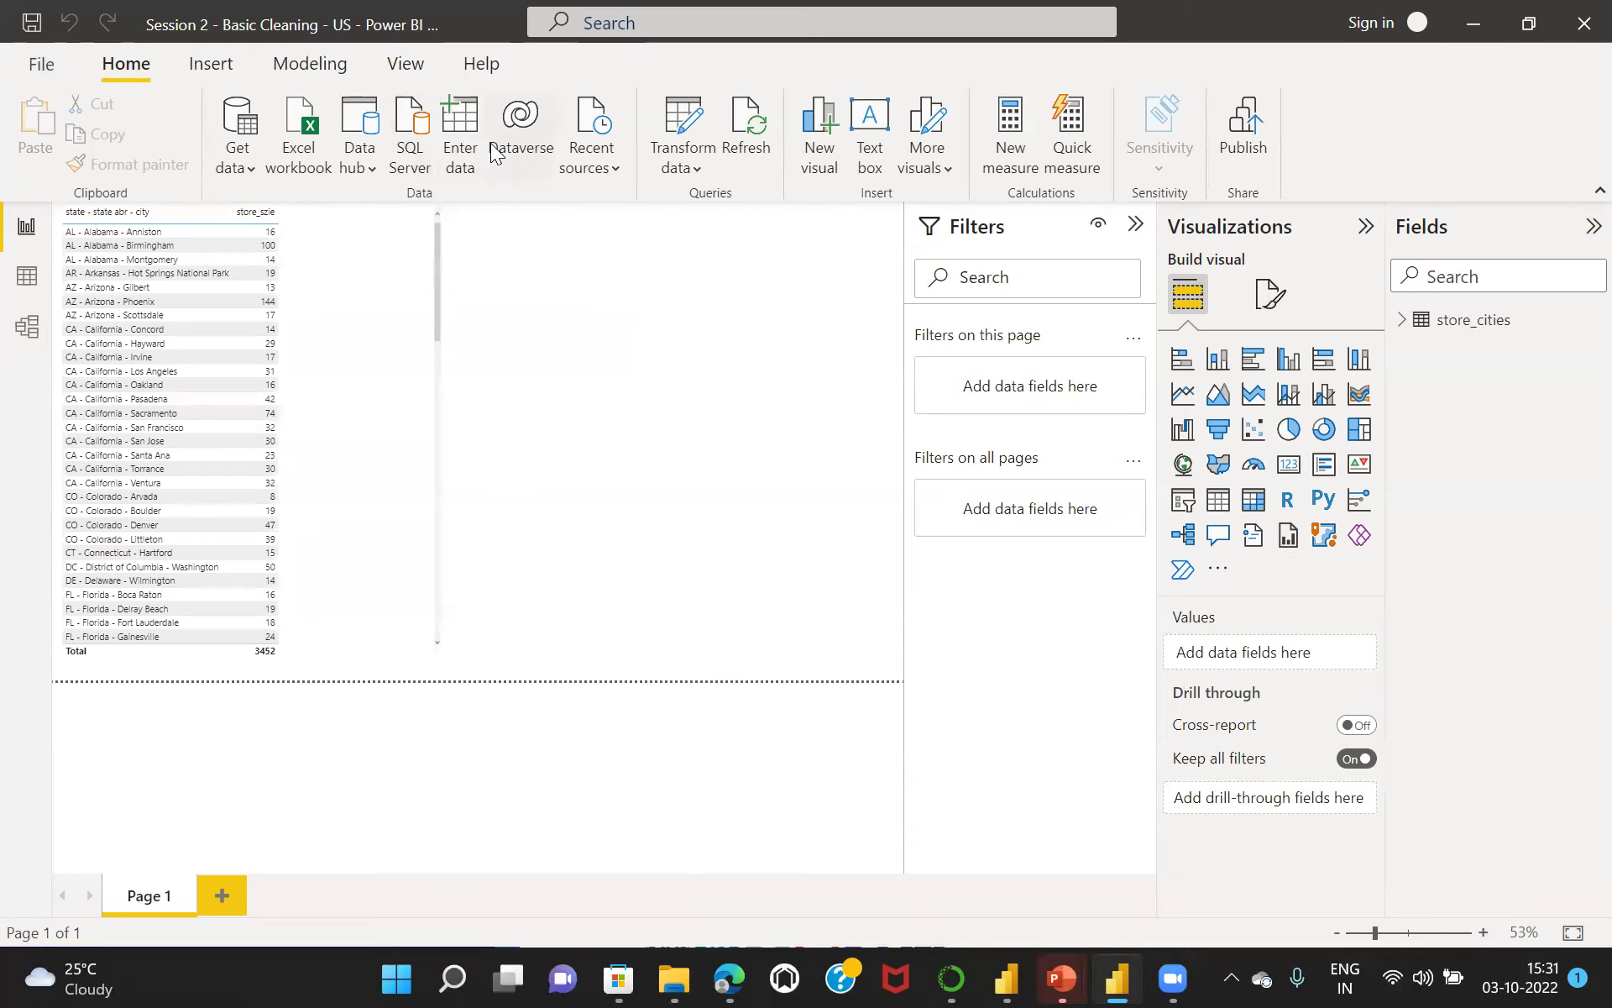
left_click(682, 126)
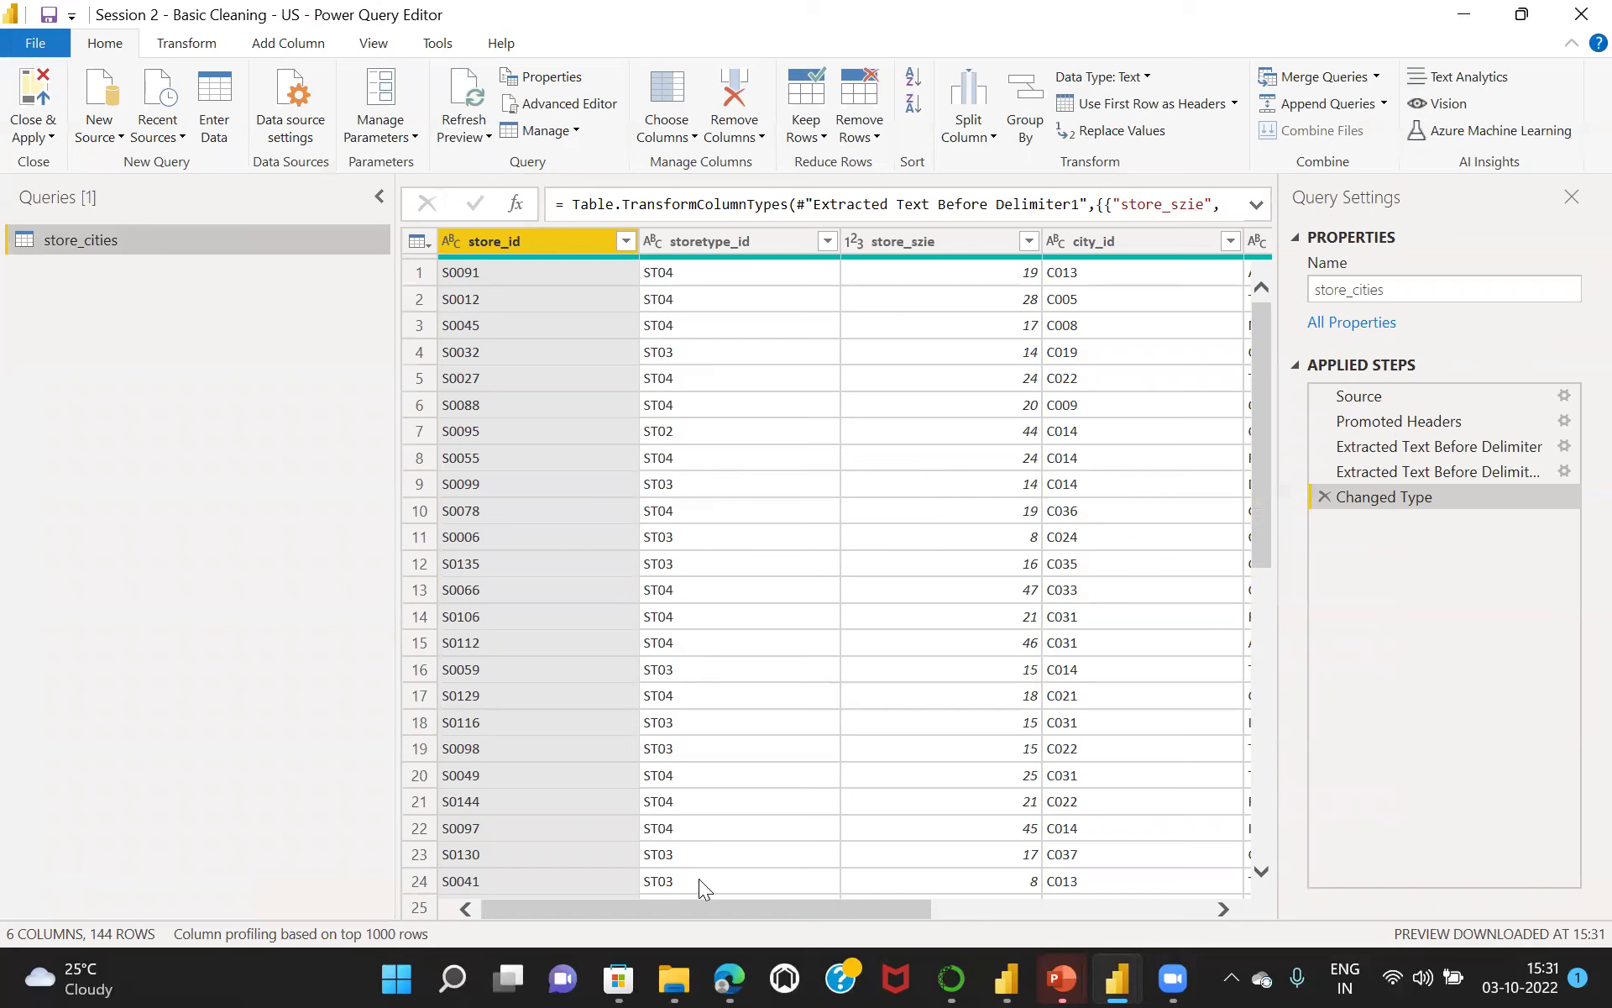
Split the state - state abr - city column at each occurrence of the custom hyphen delimiter.
left_click_drag(682, 911, 1001, 913)
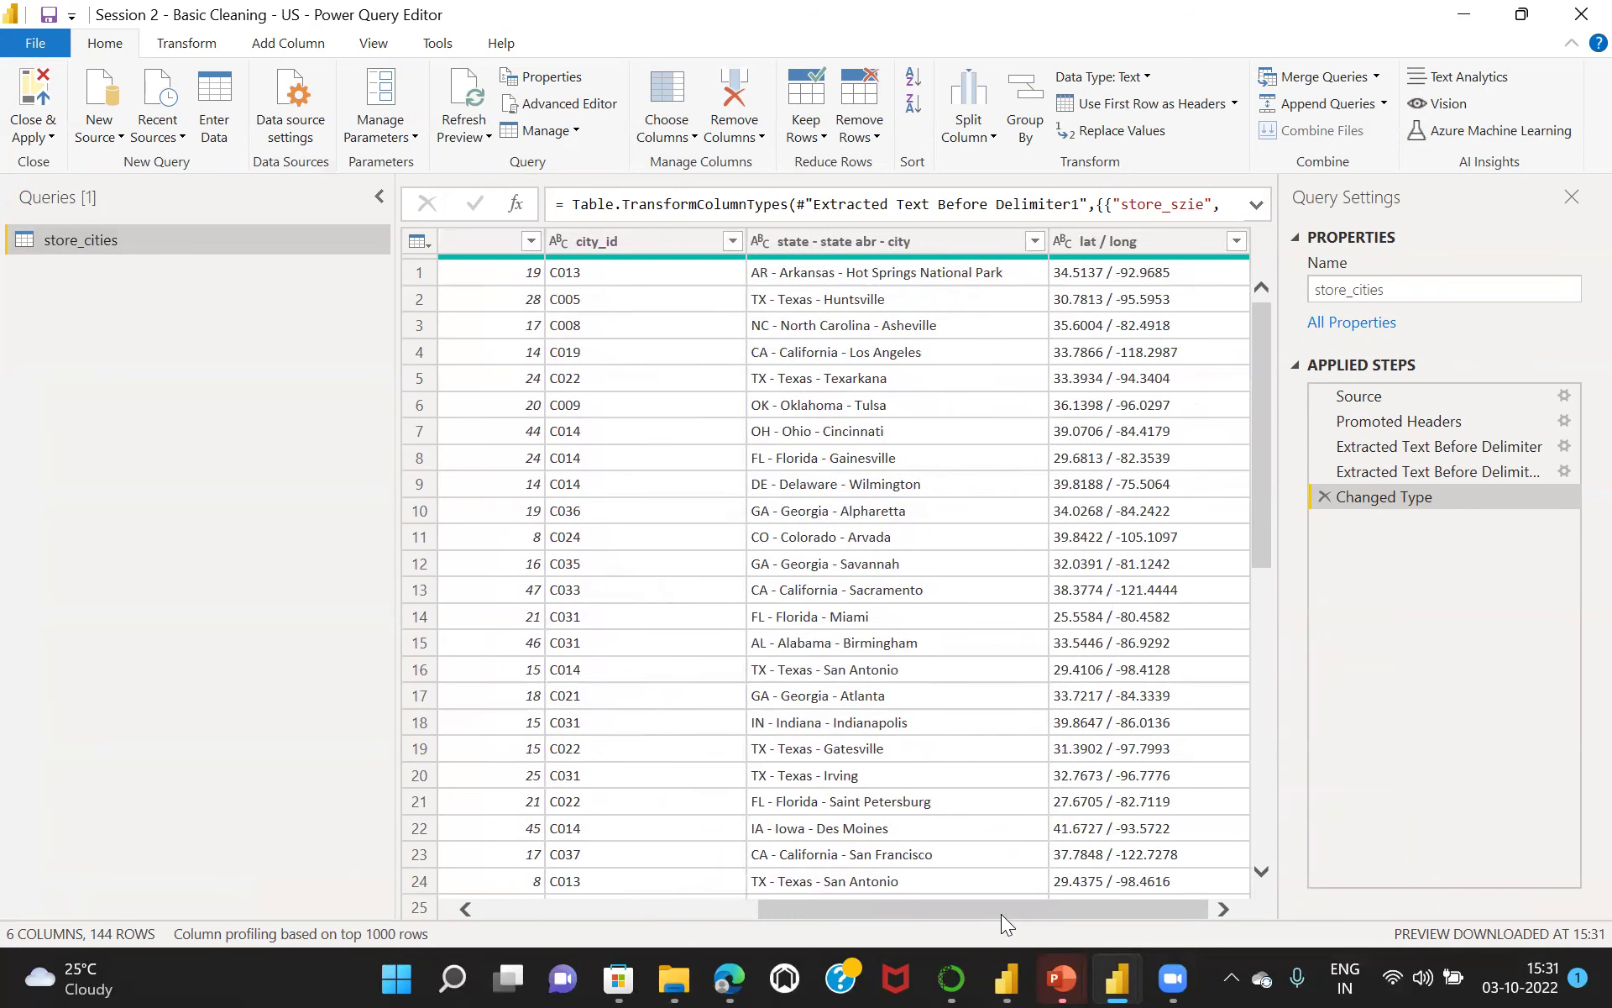
left_click(951, 237)
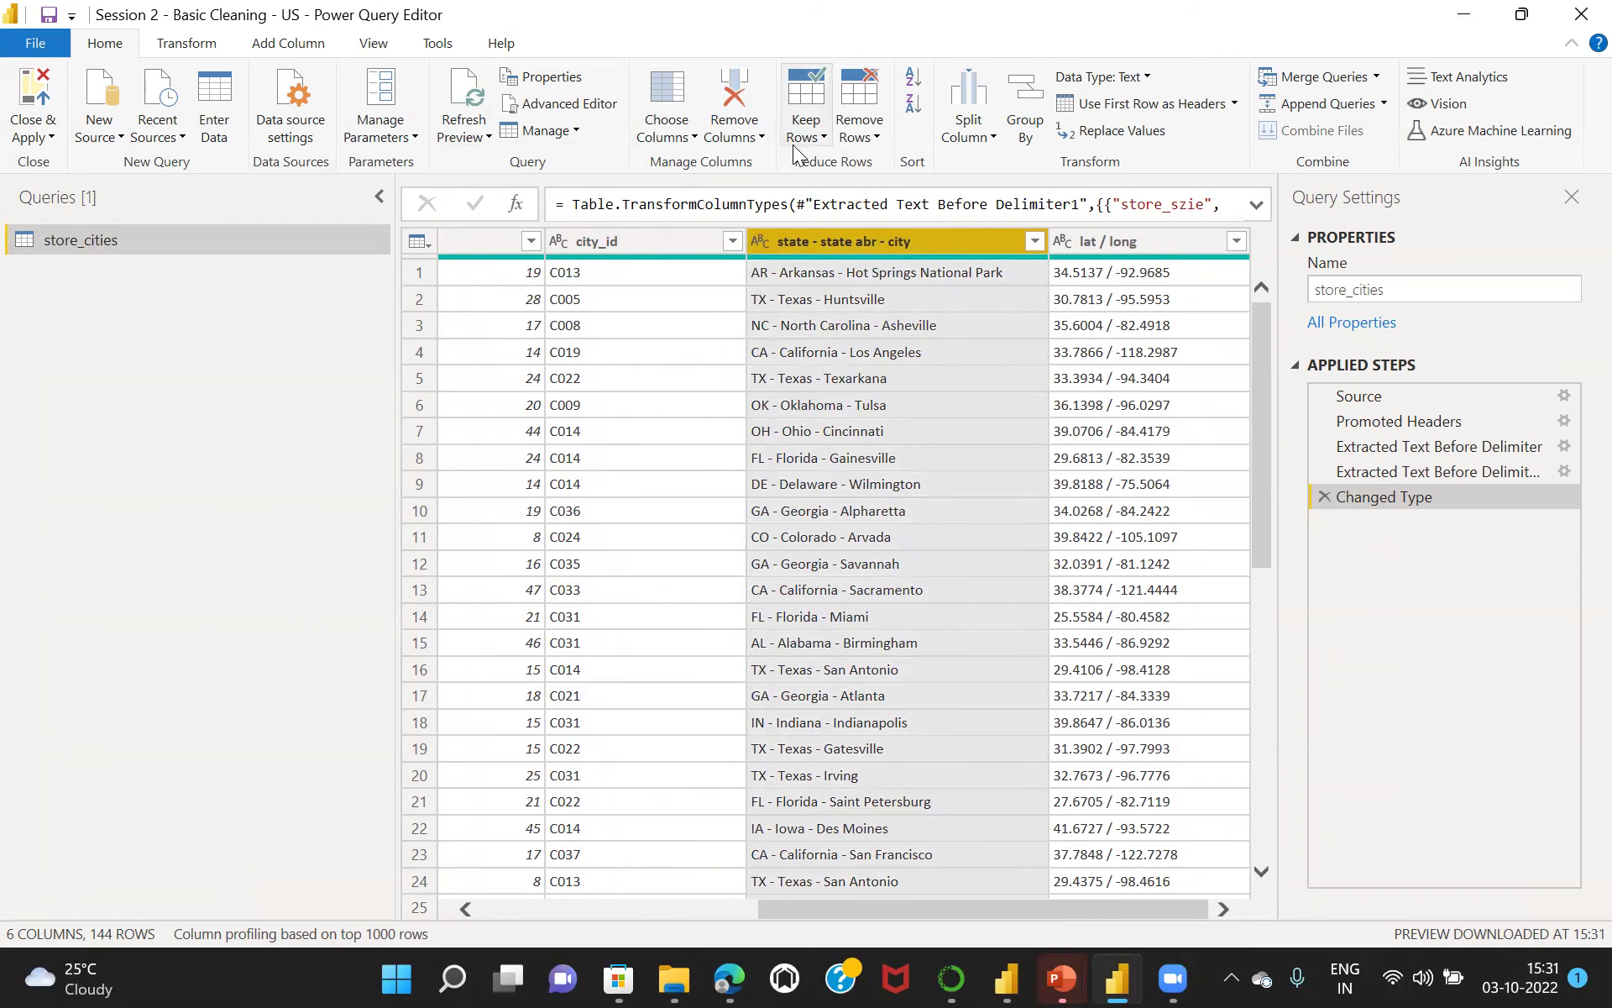
left_click(185, 46)
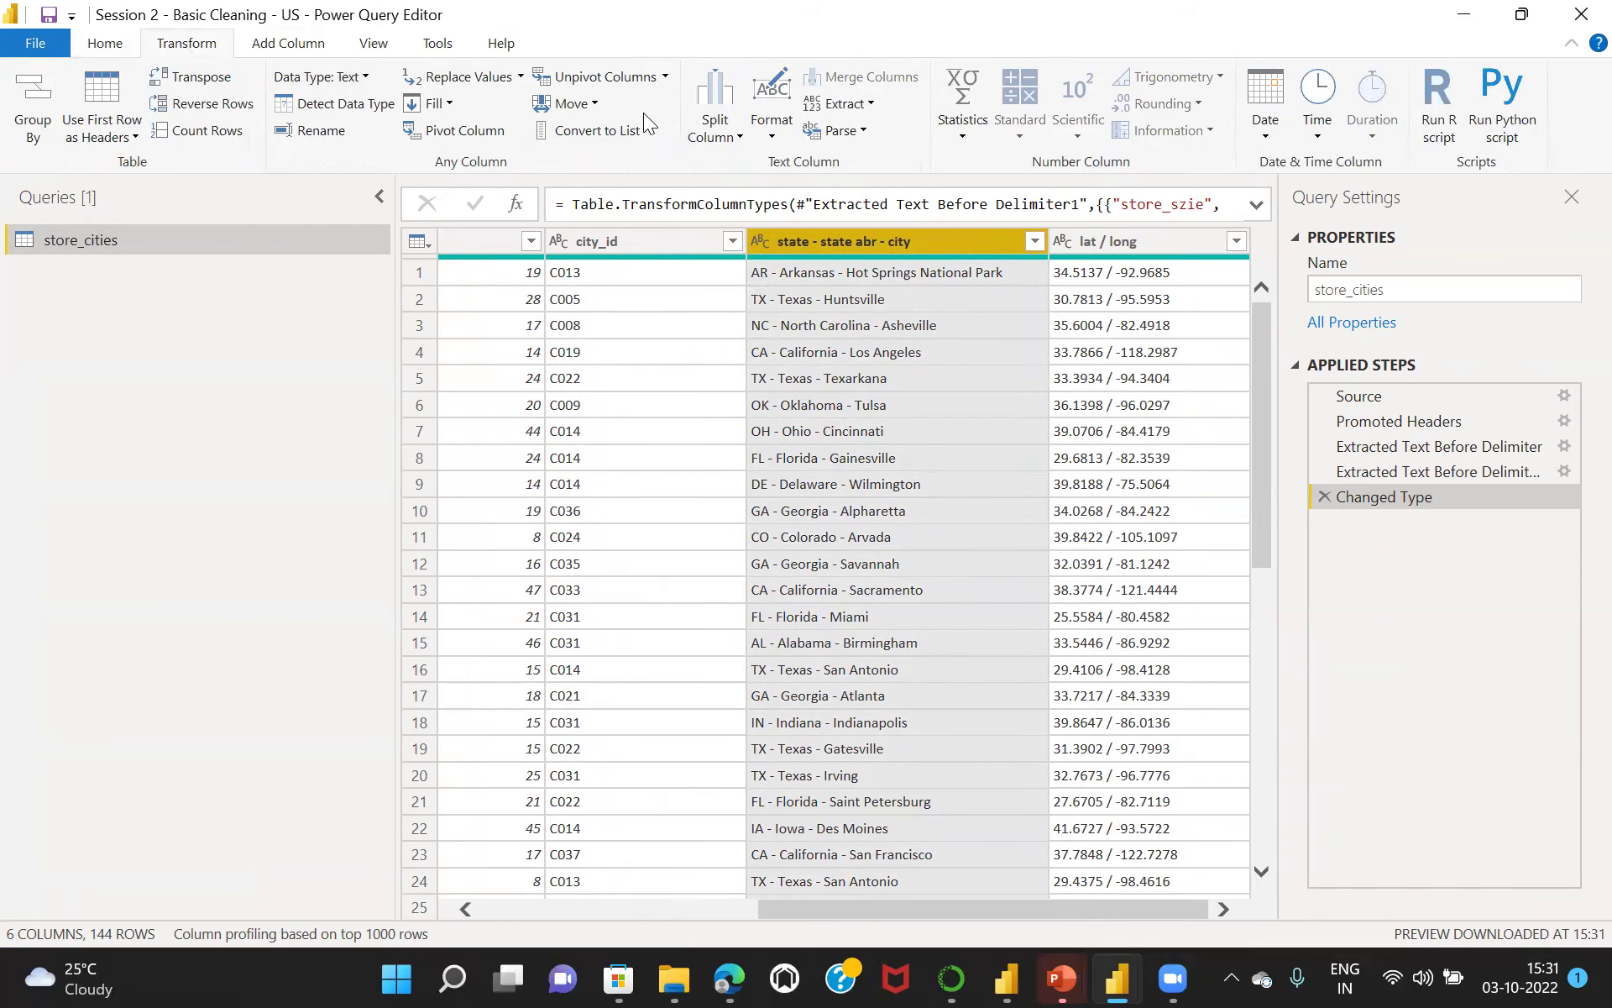
left_click(735, 138)
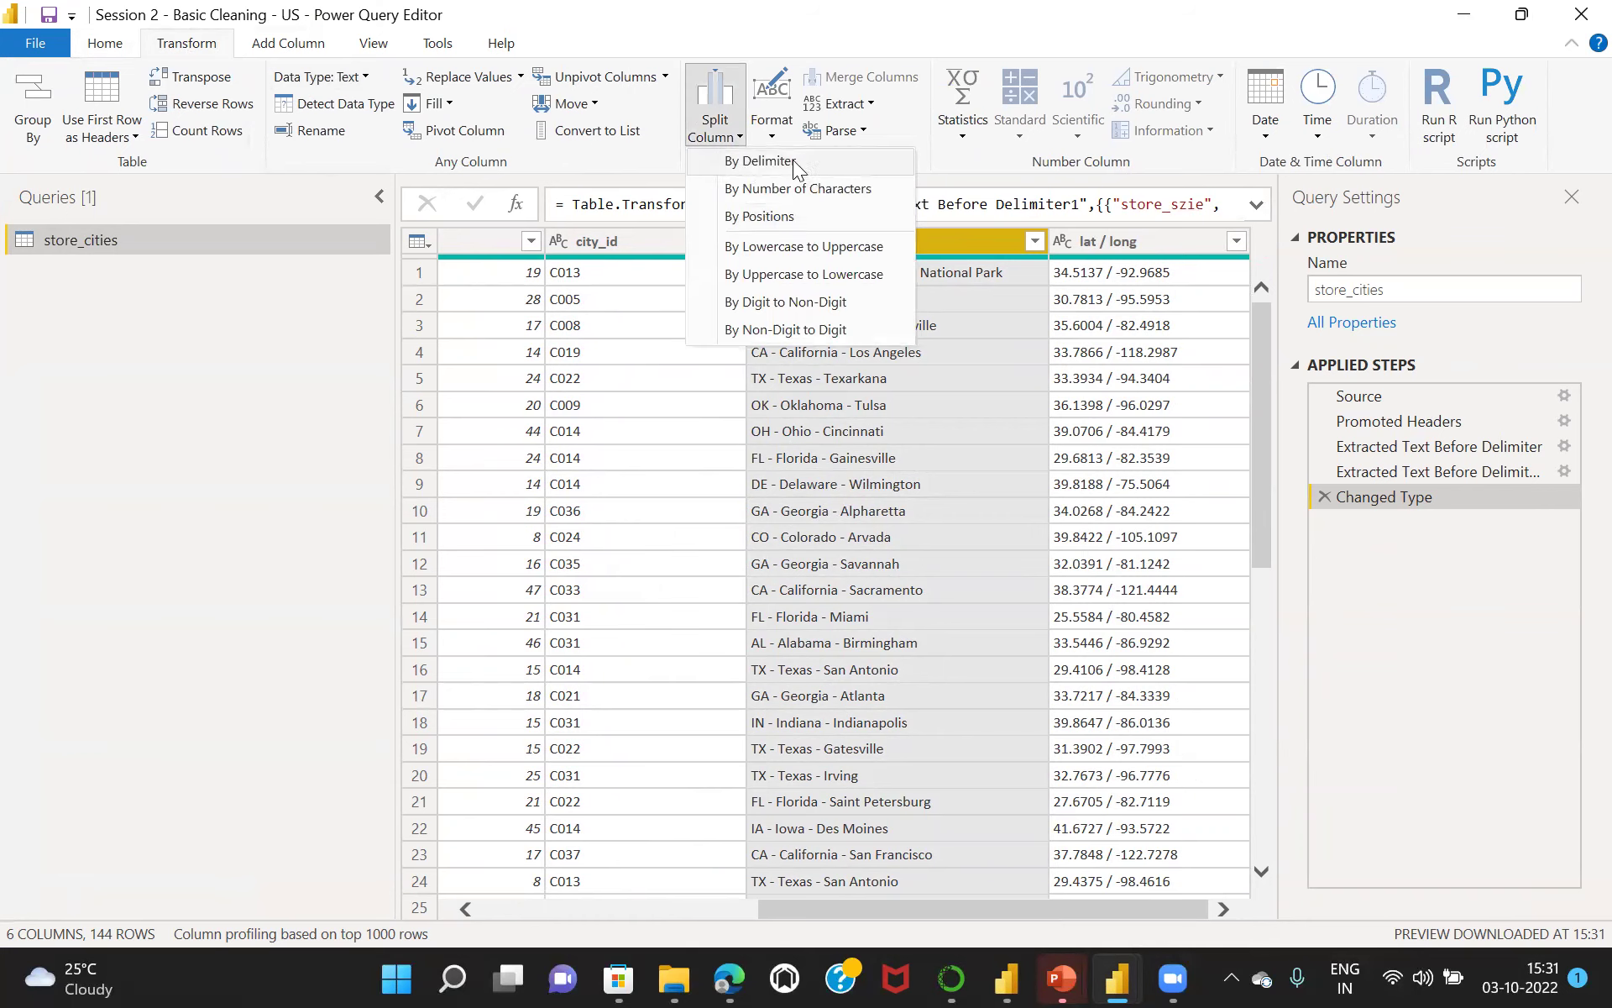
left_click(769, 163)
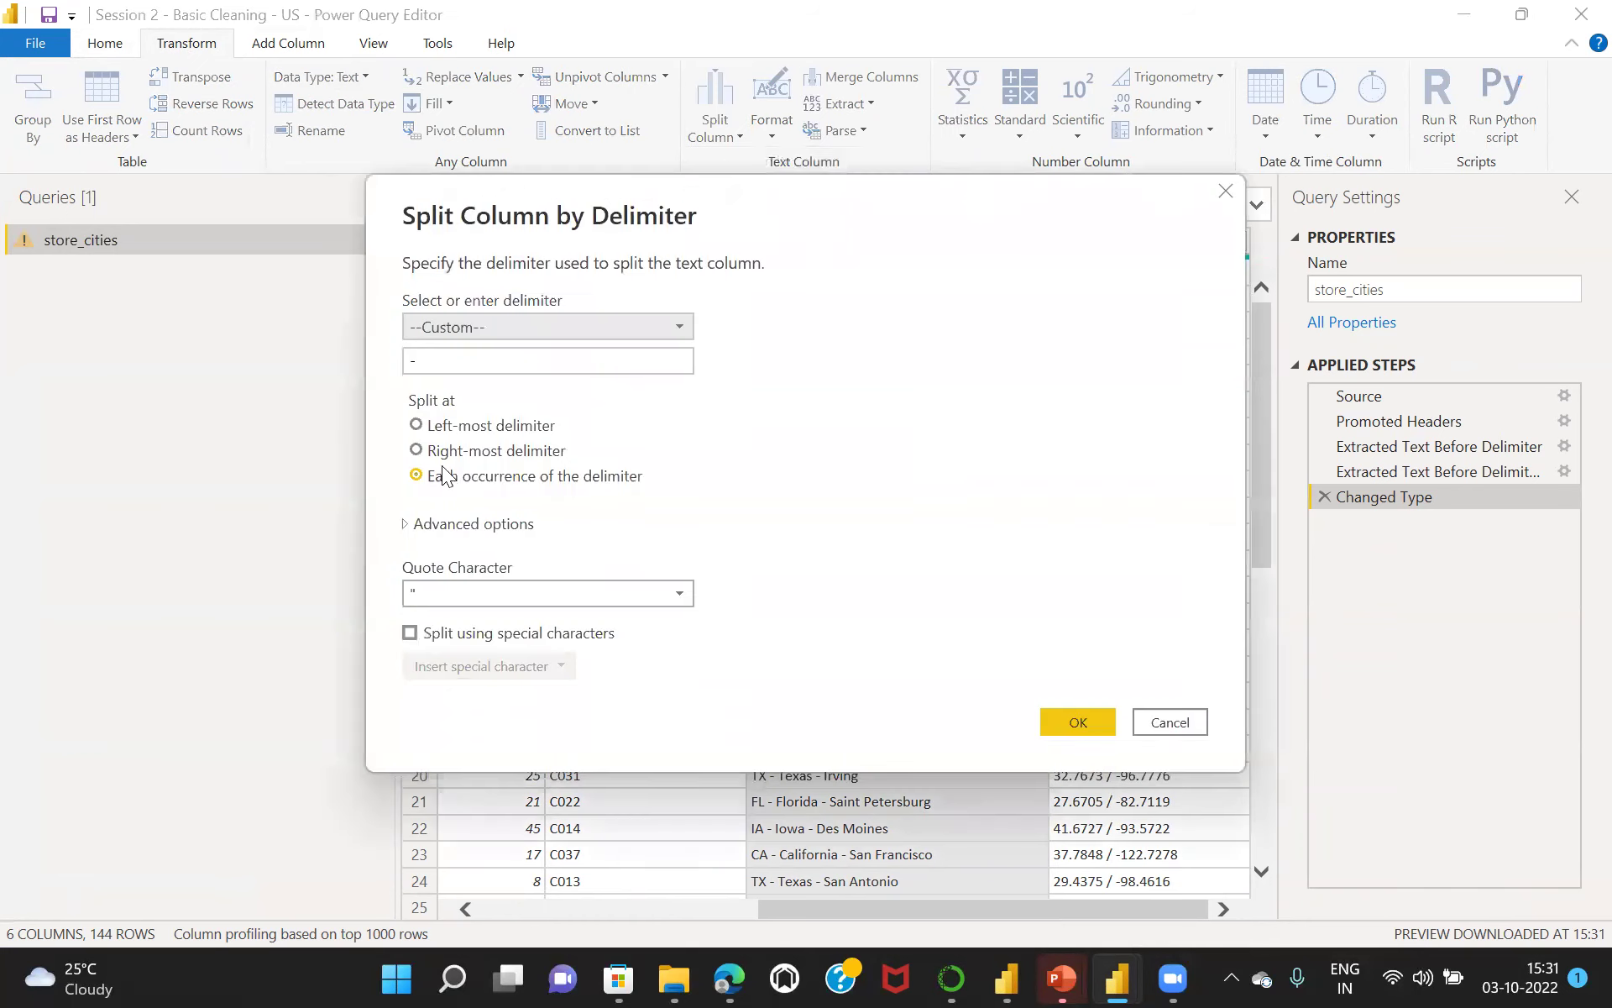
left_click(432, 362)
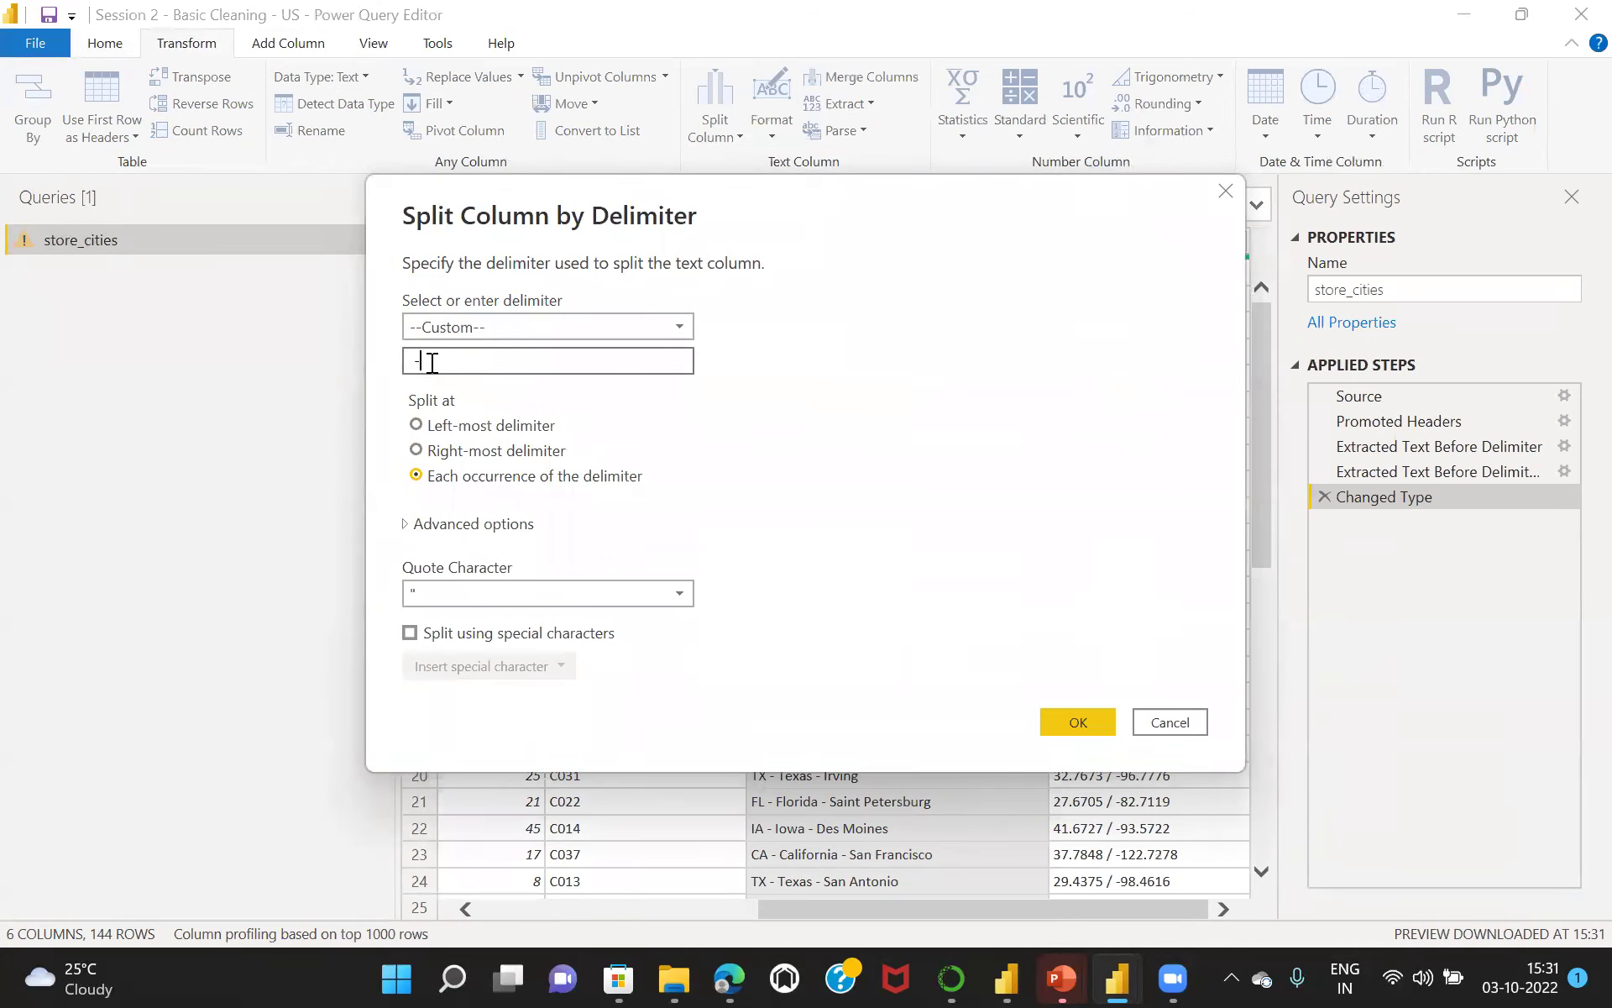
left_click(1079, 722)
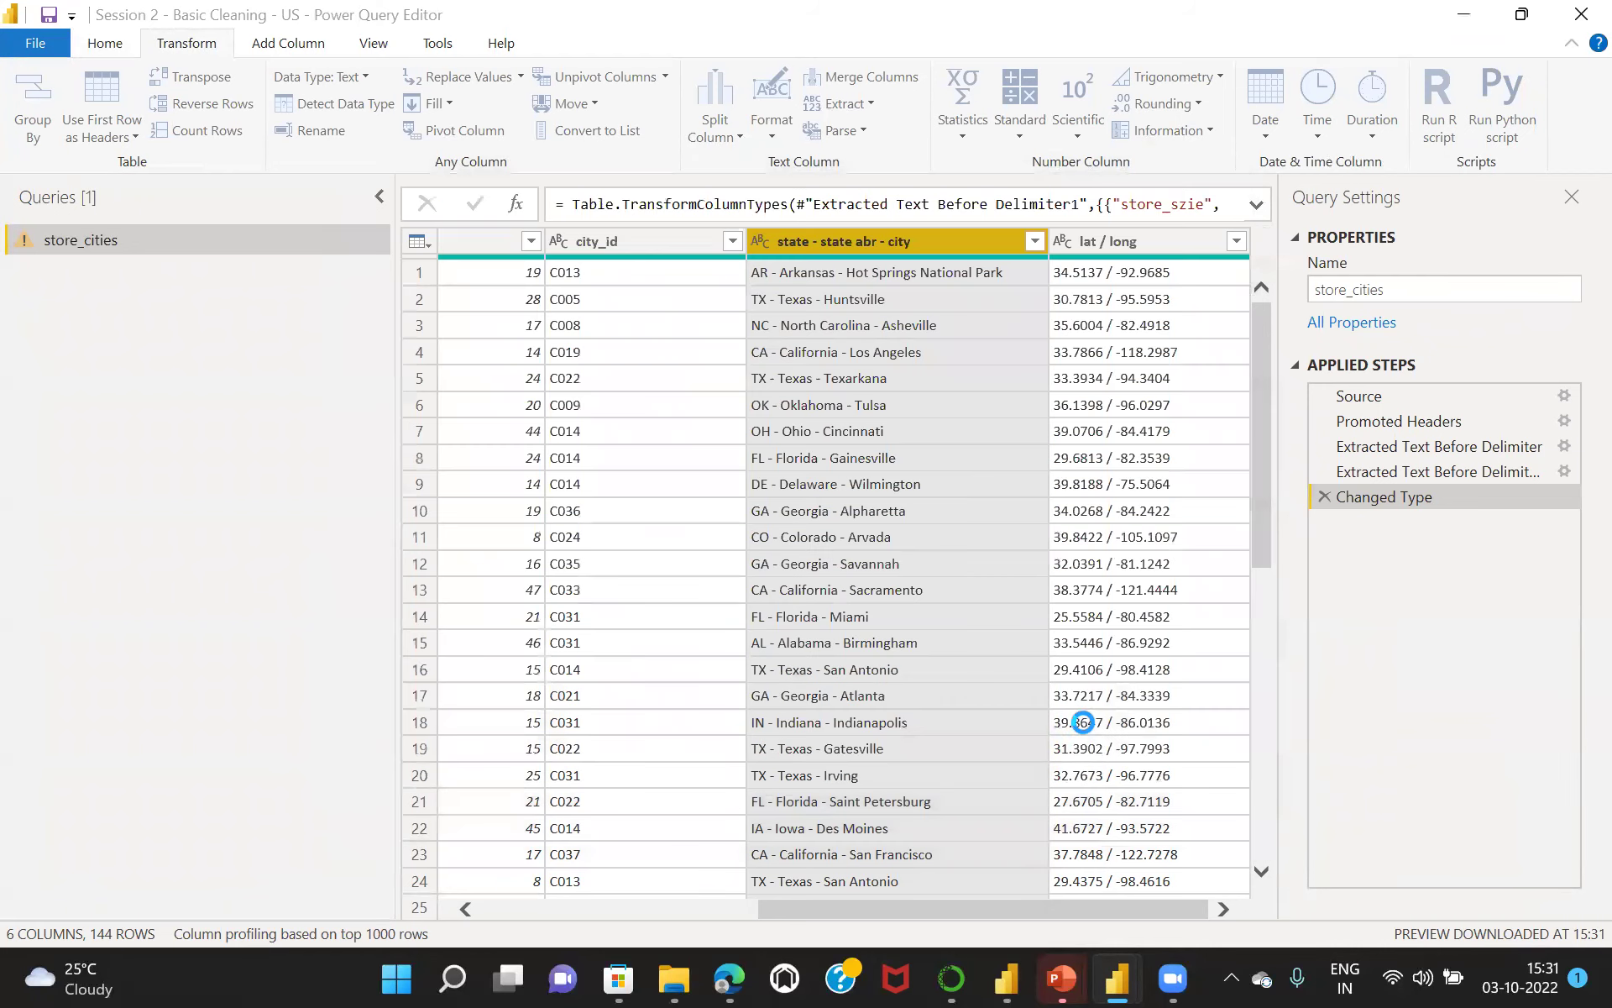
Rename the three columns split from state - state abr - city as State, State Abr and City, in that order.
double_click(818, 238)
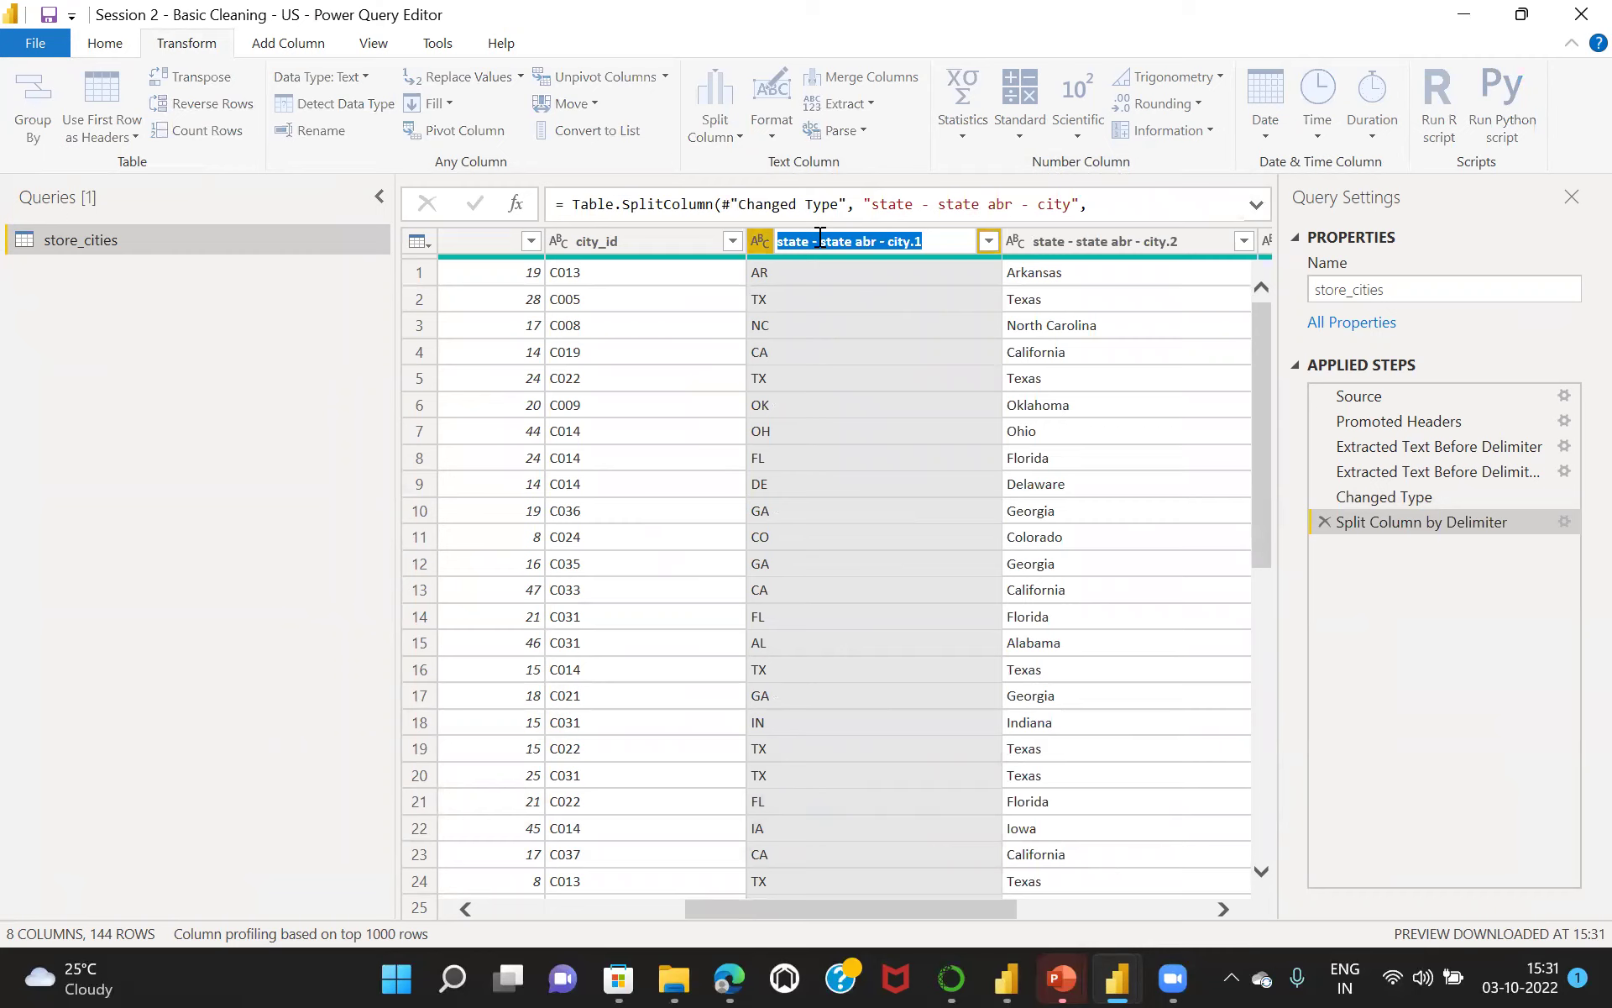
type("State")
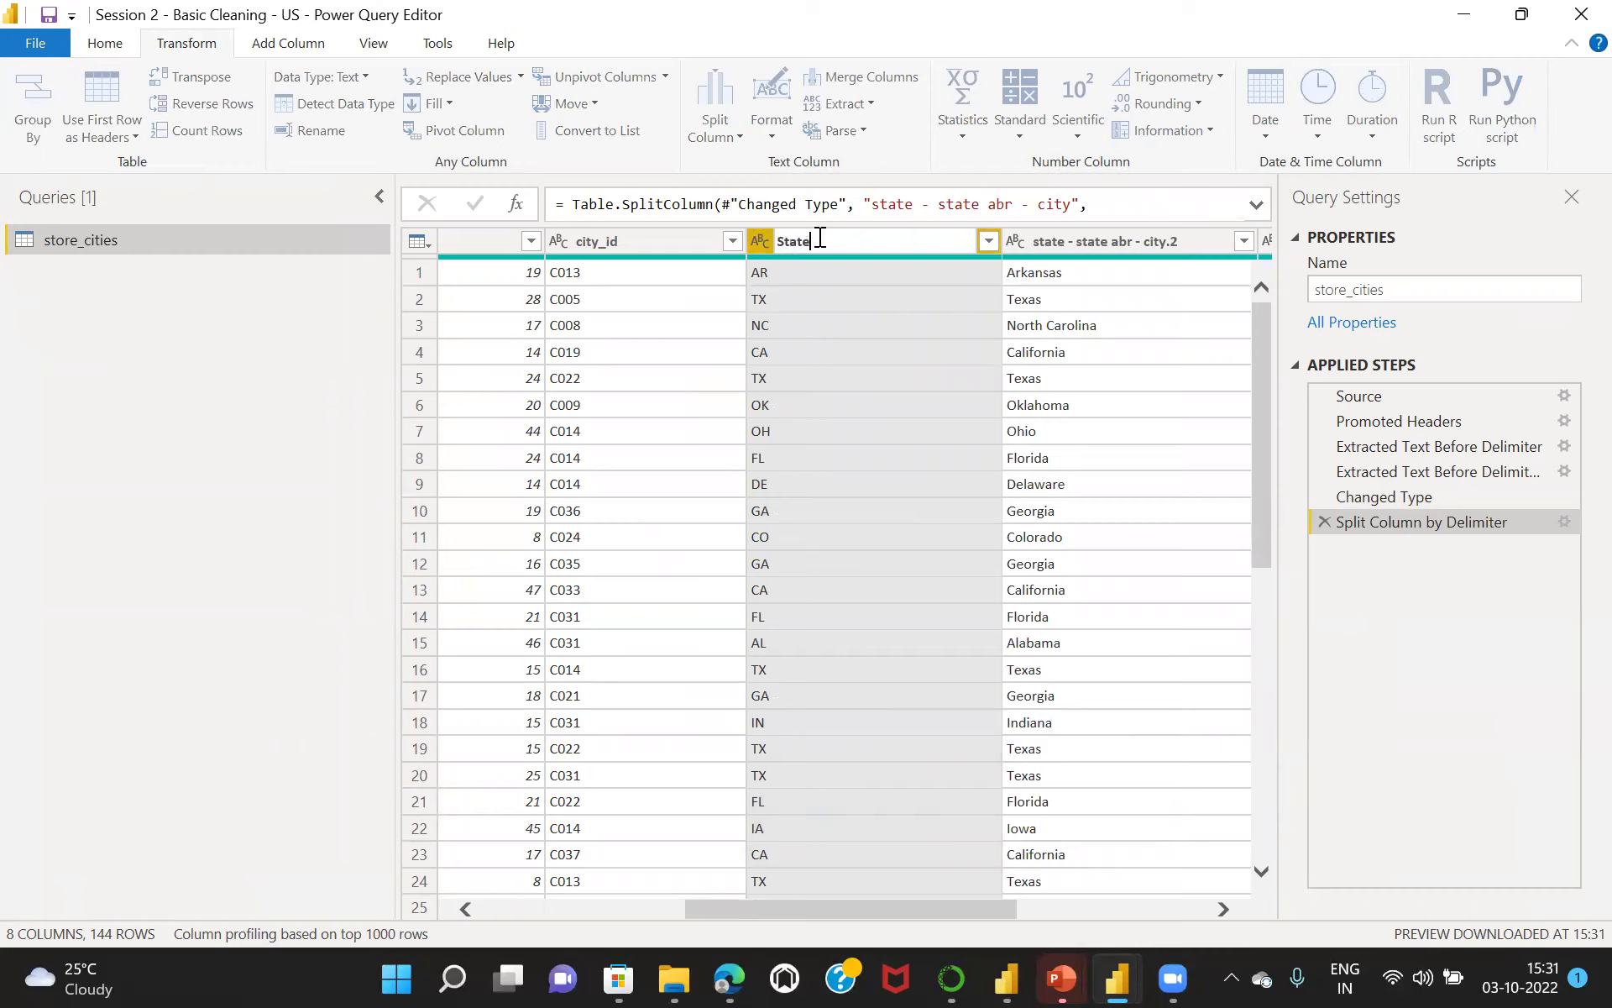
key("Return")
double_click(1056, 244)
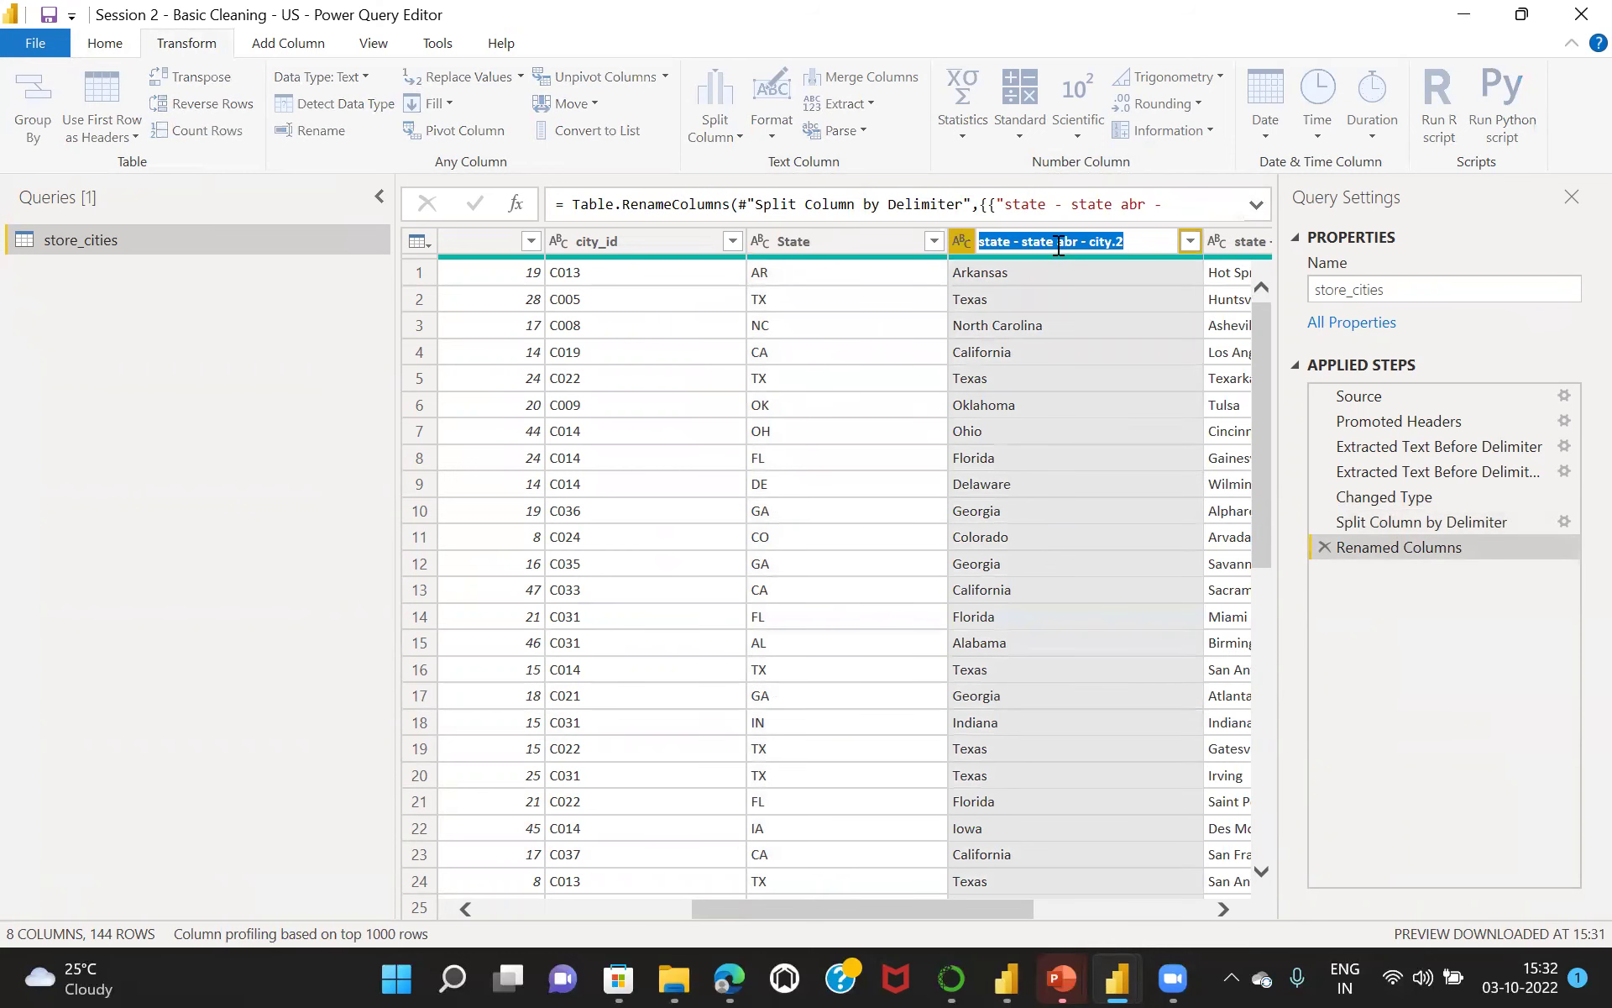
type("State")
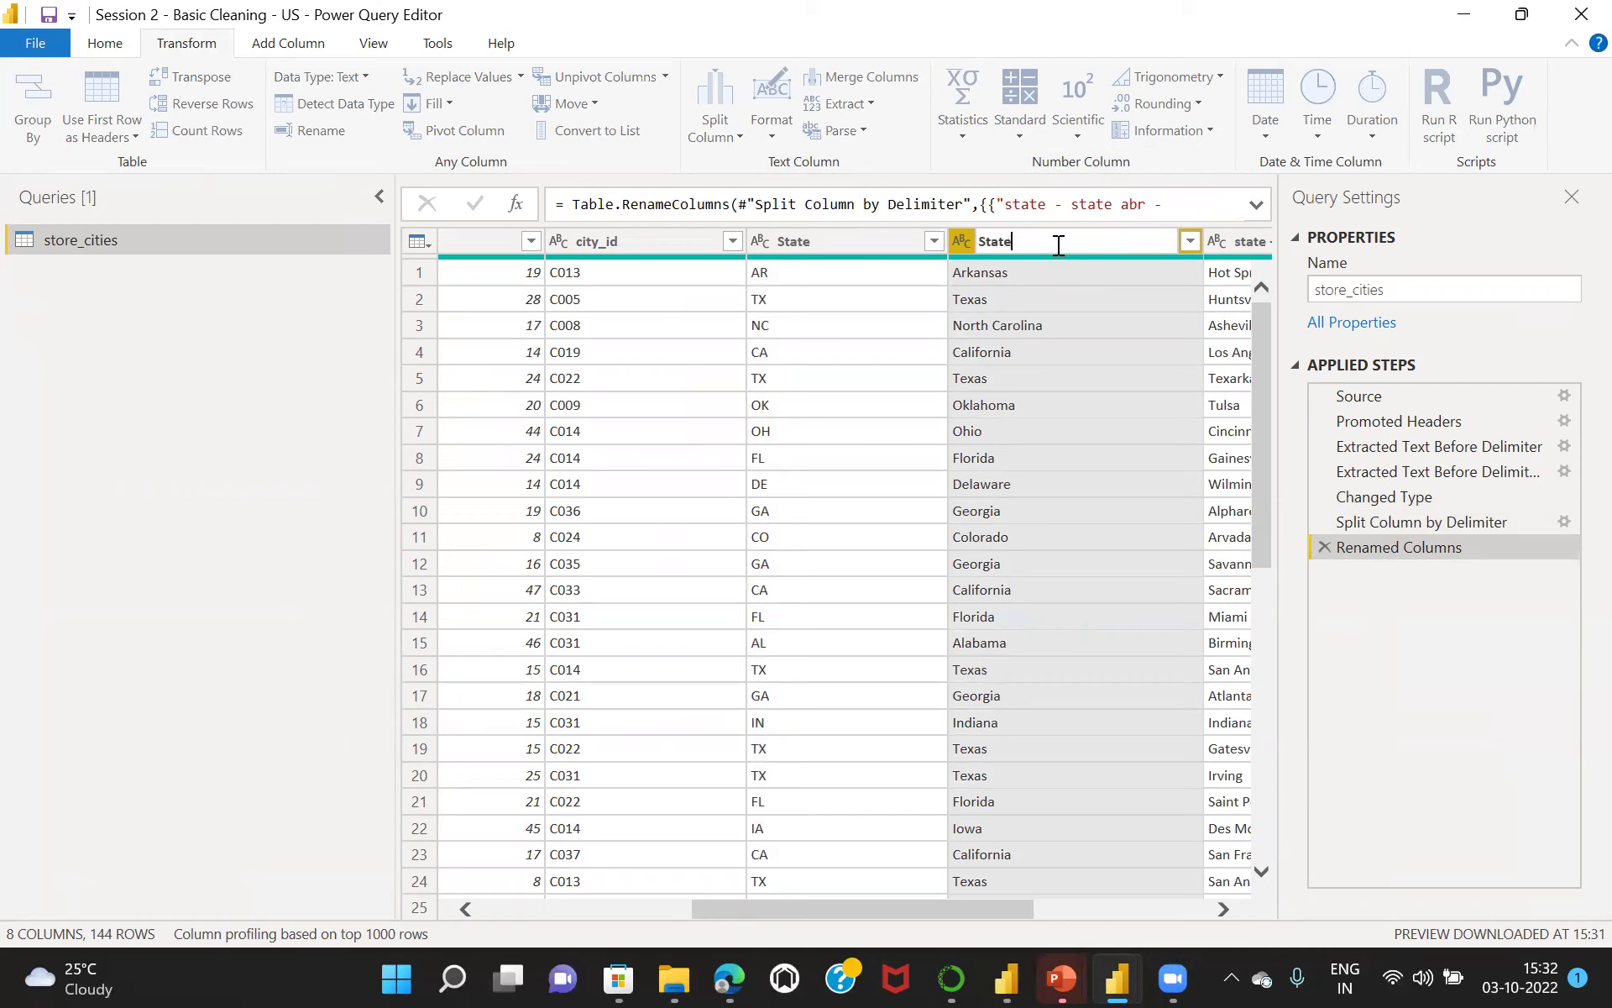
type(" Abr")
key("Return")
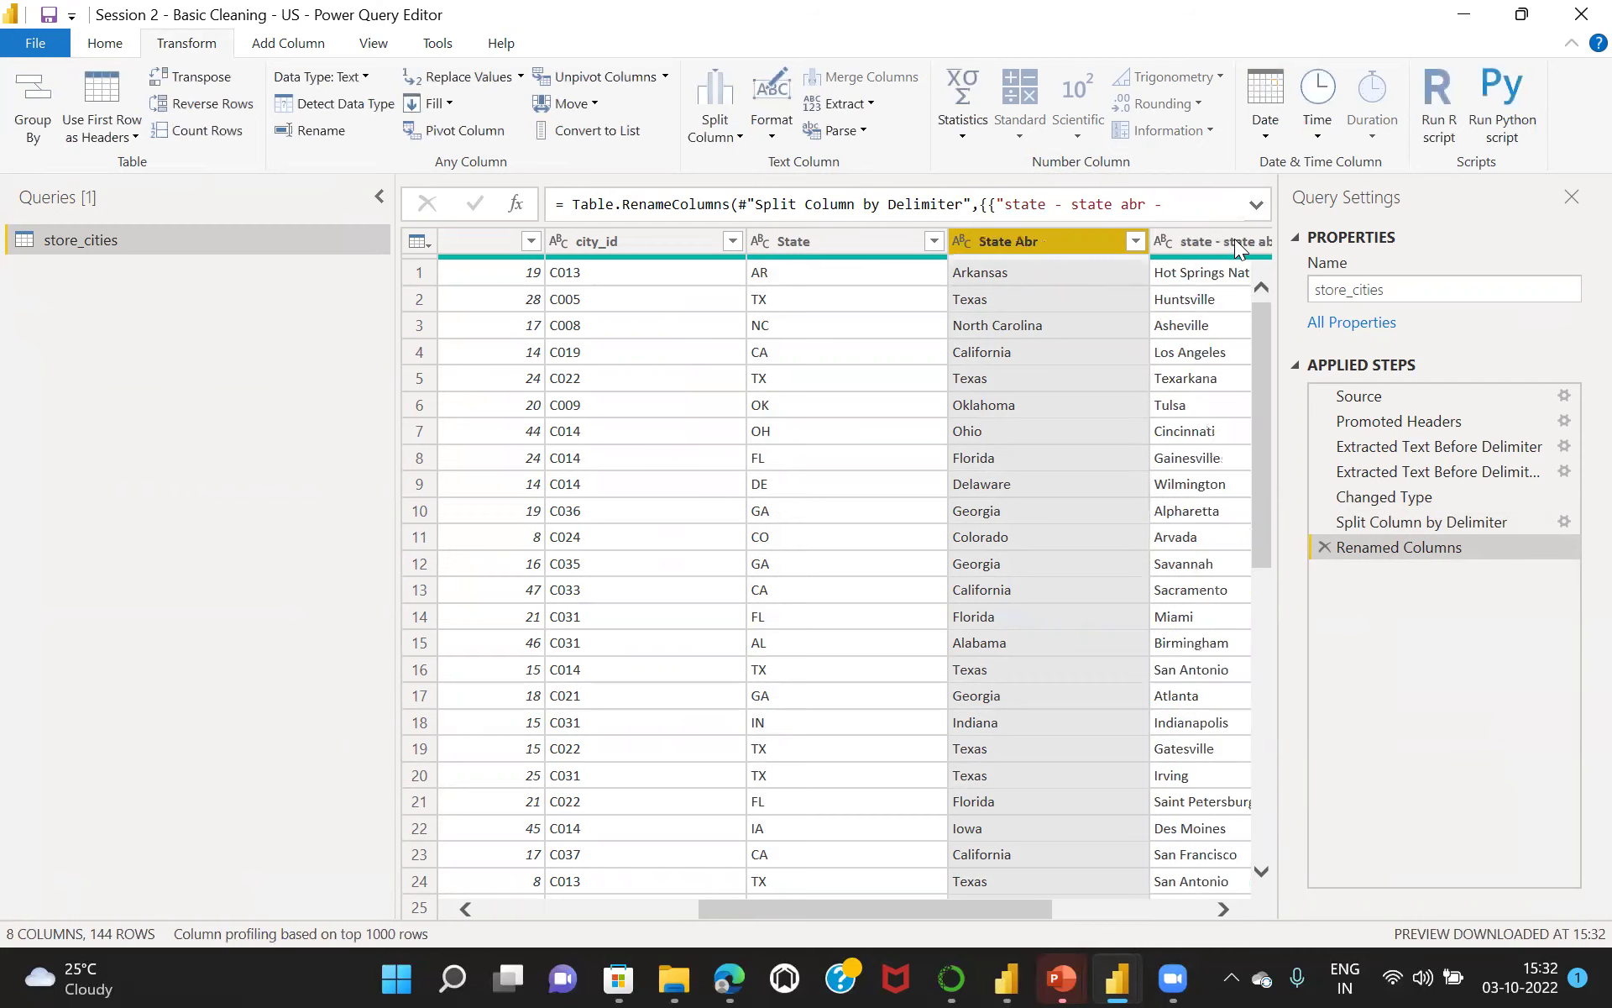
double_click(1197, 240)
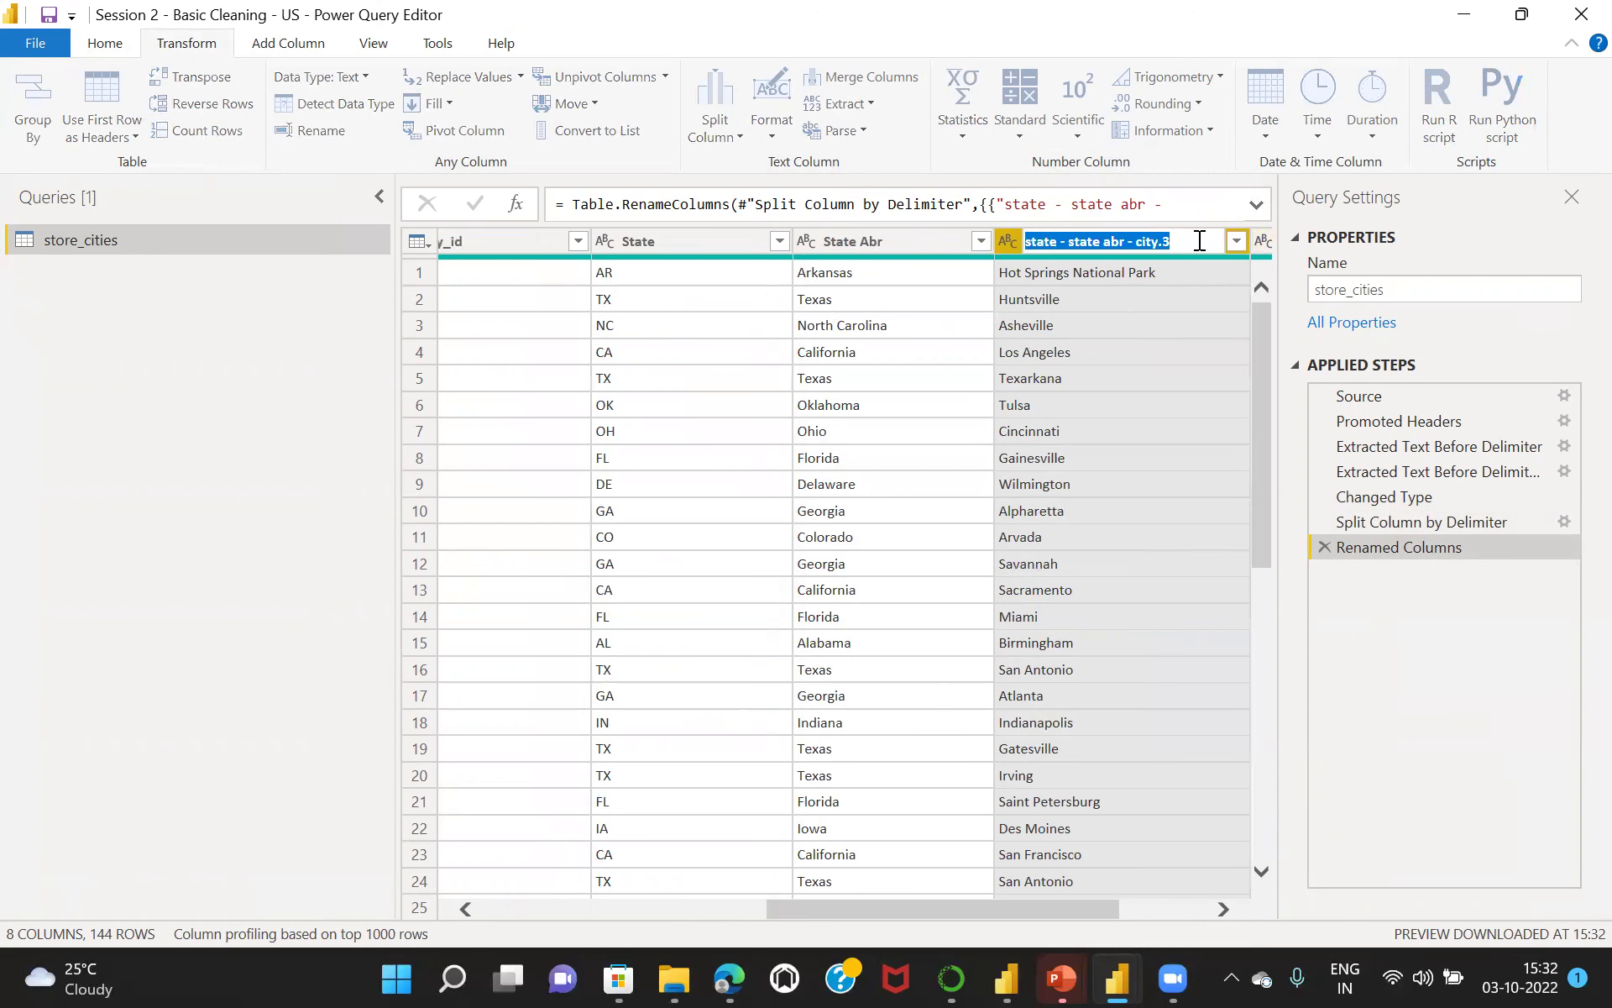
type("City")
key("Return")
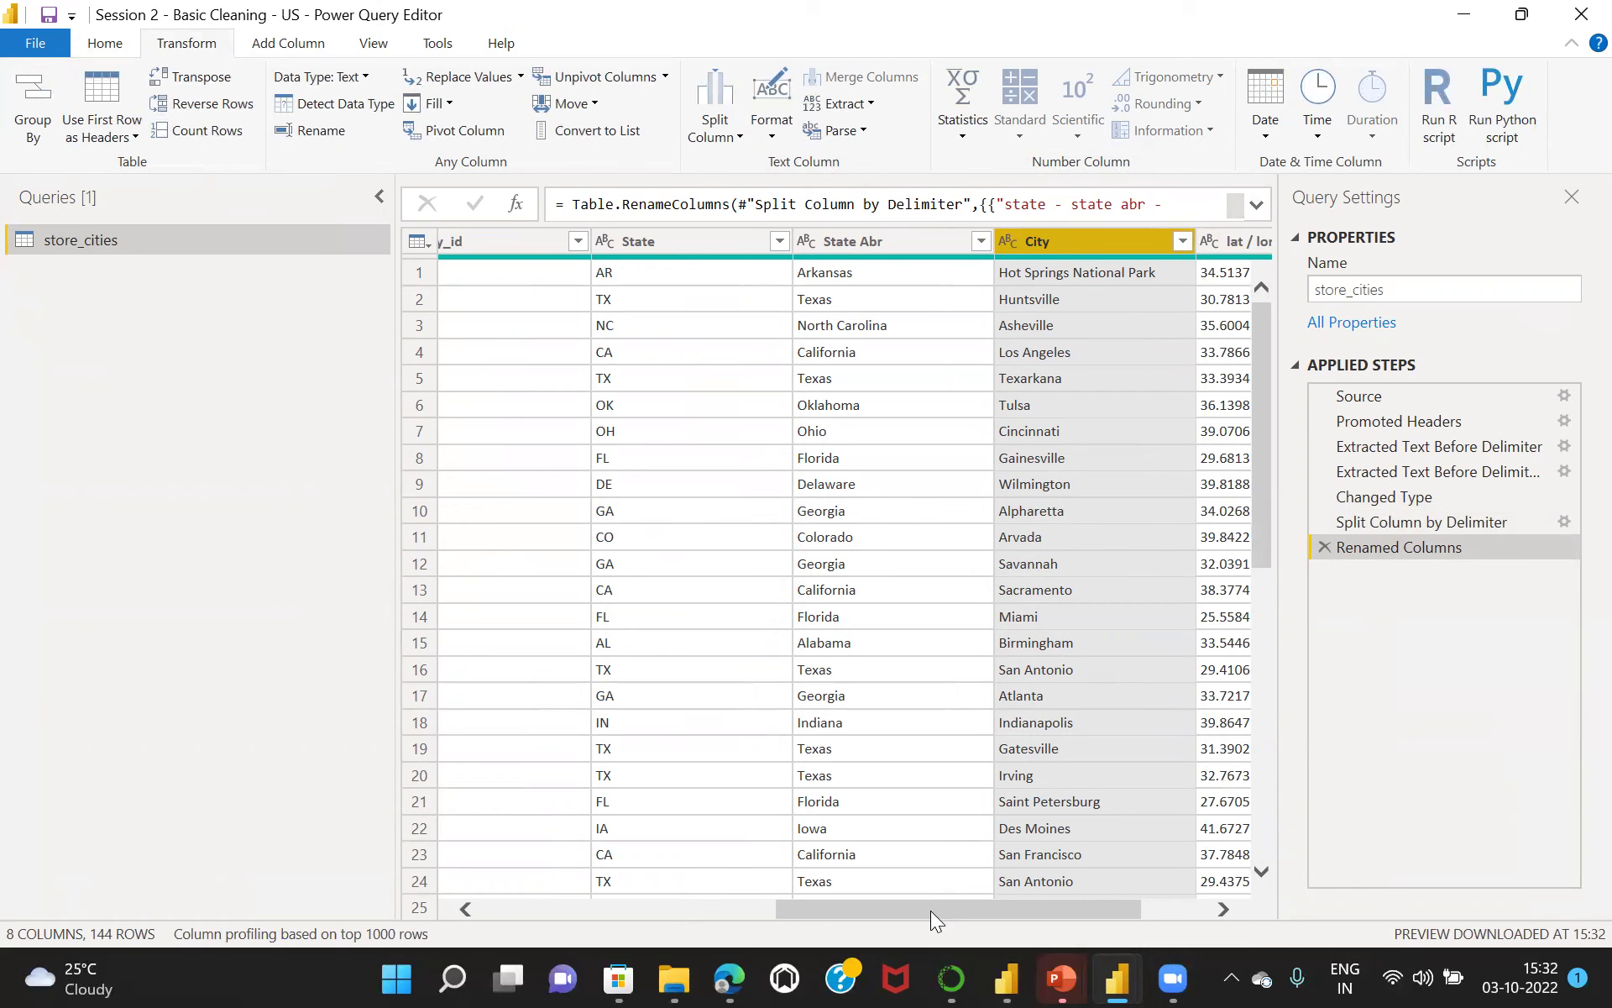
Split the lat / long column at each occurrence of the custom delimiter "/".
left_click_drag(933, 906, 1109, 892)
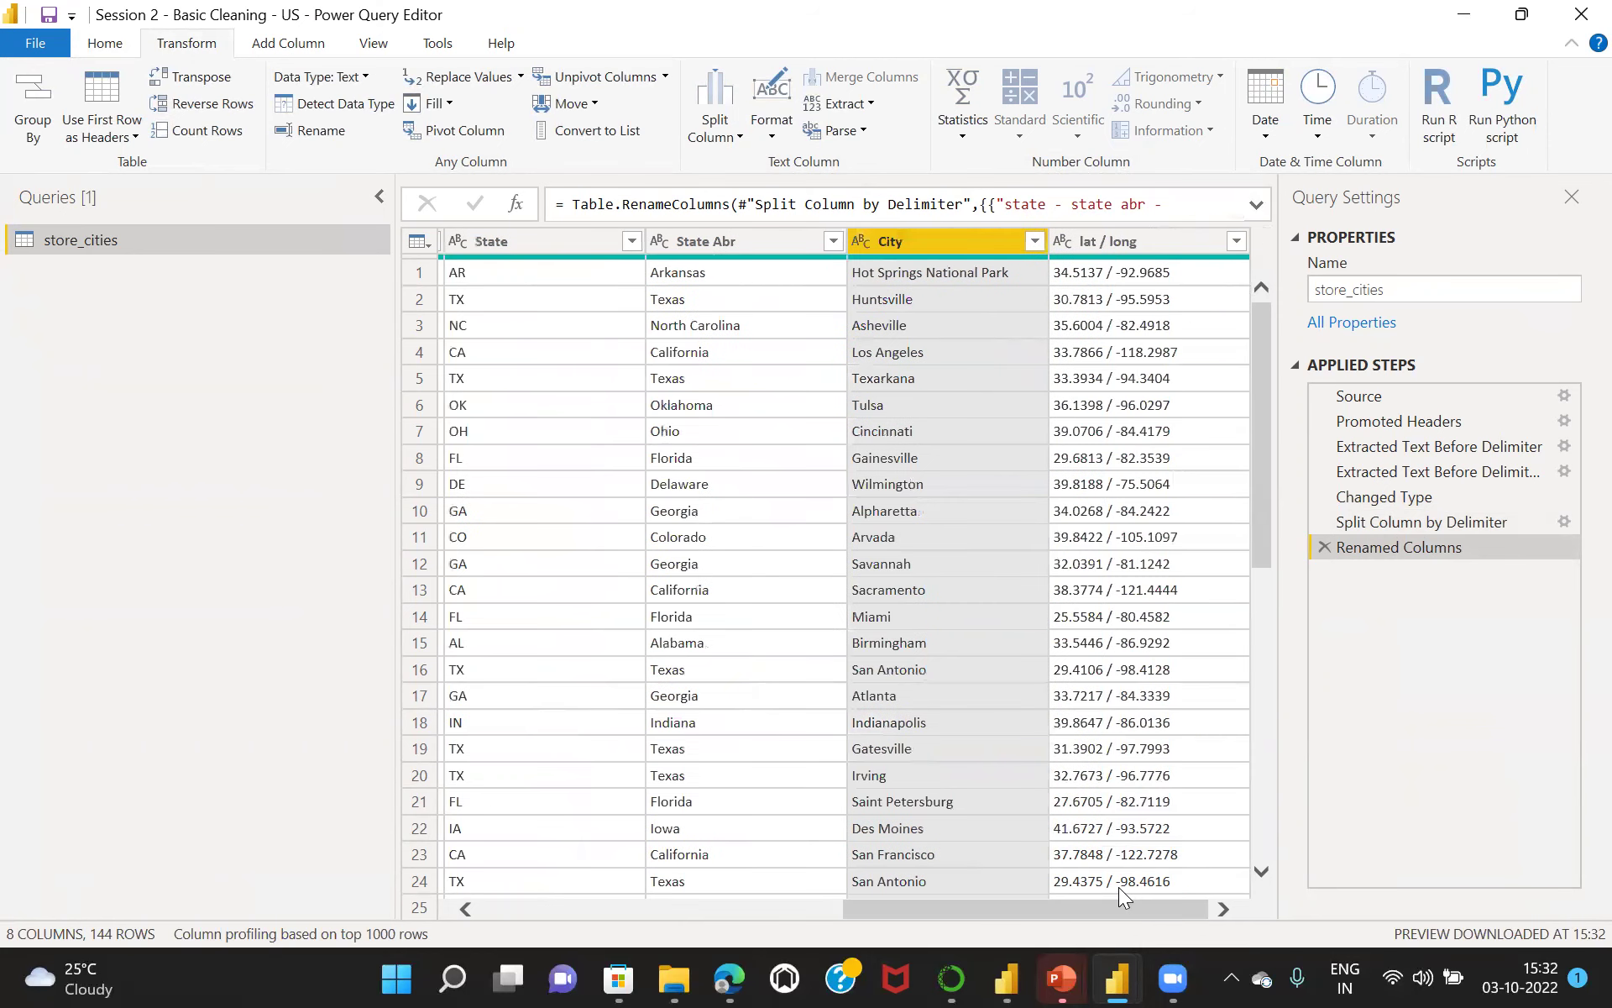
left_click(1144, 242)
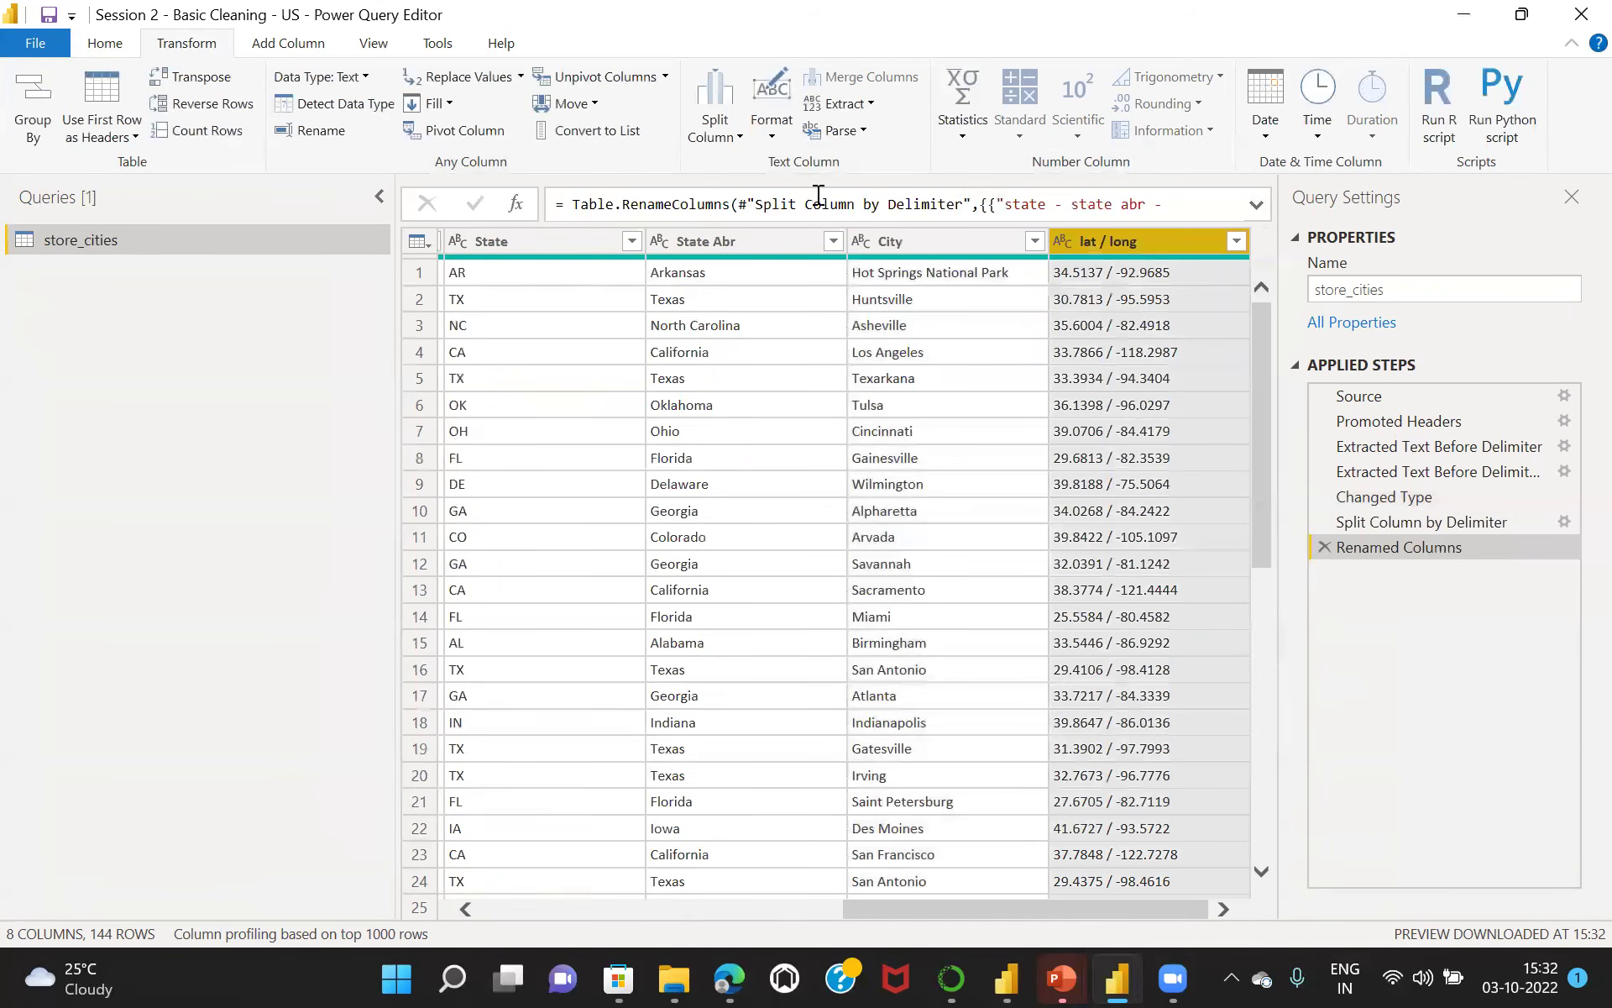
left_click(738, 139)
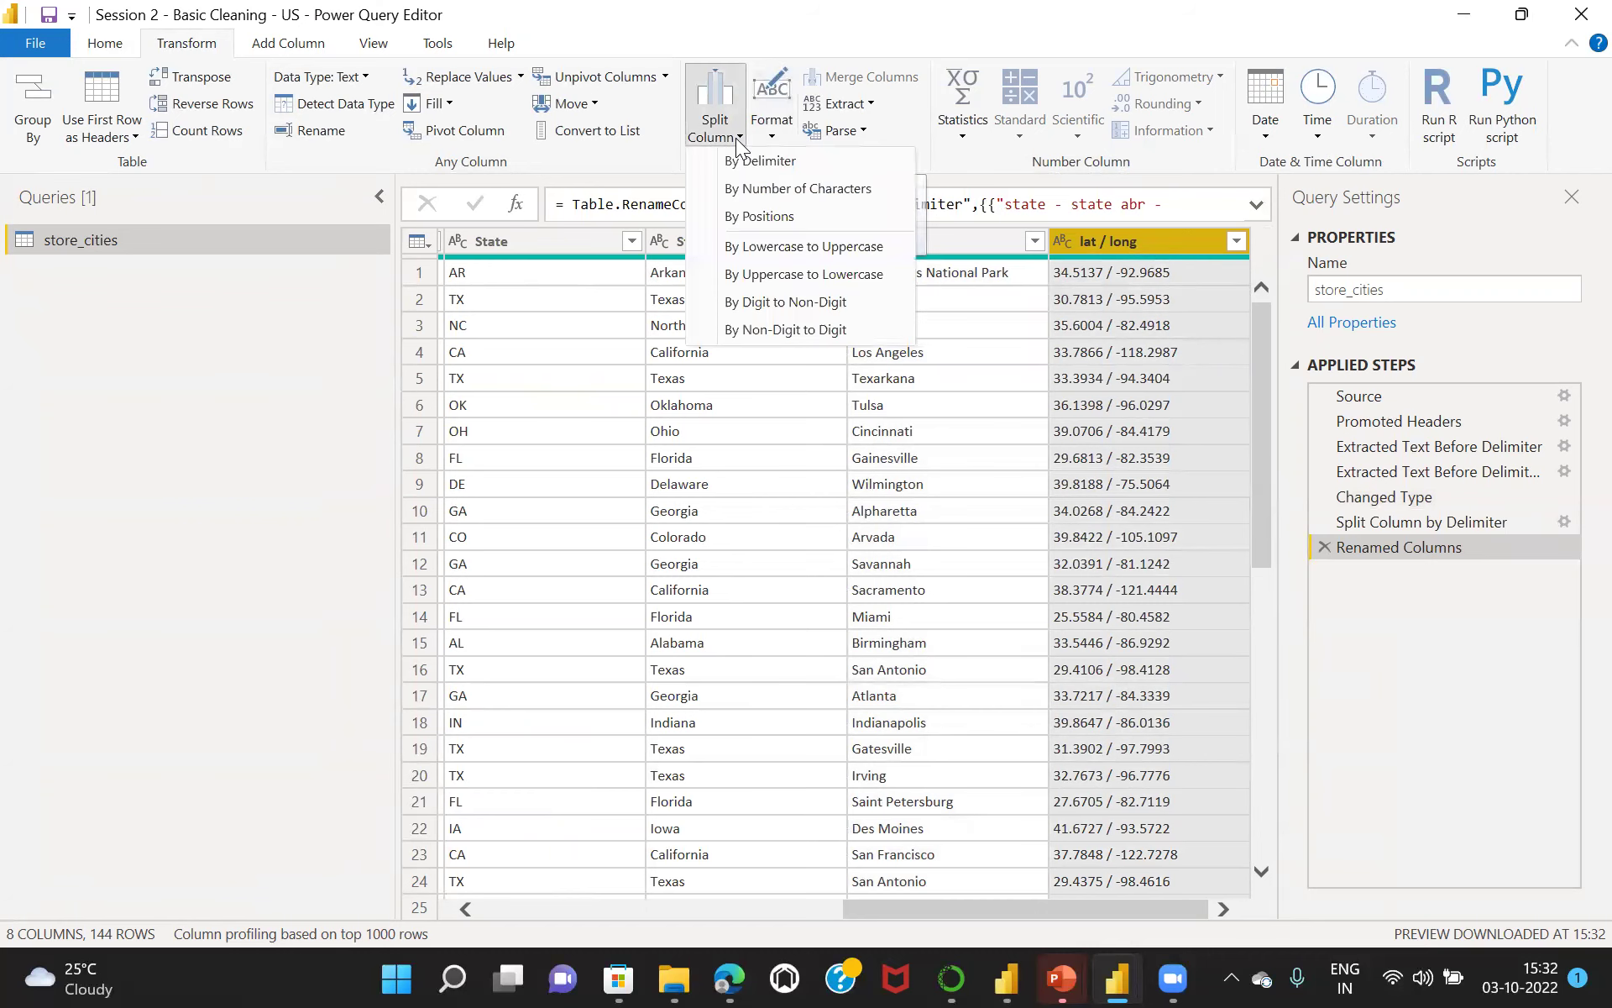
left_click(779, 162)
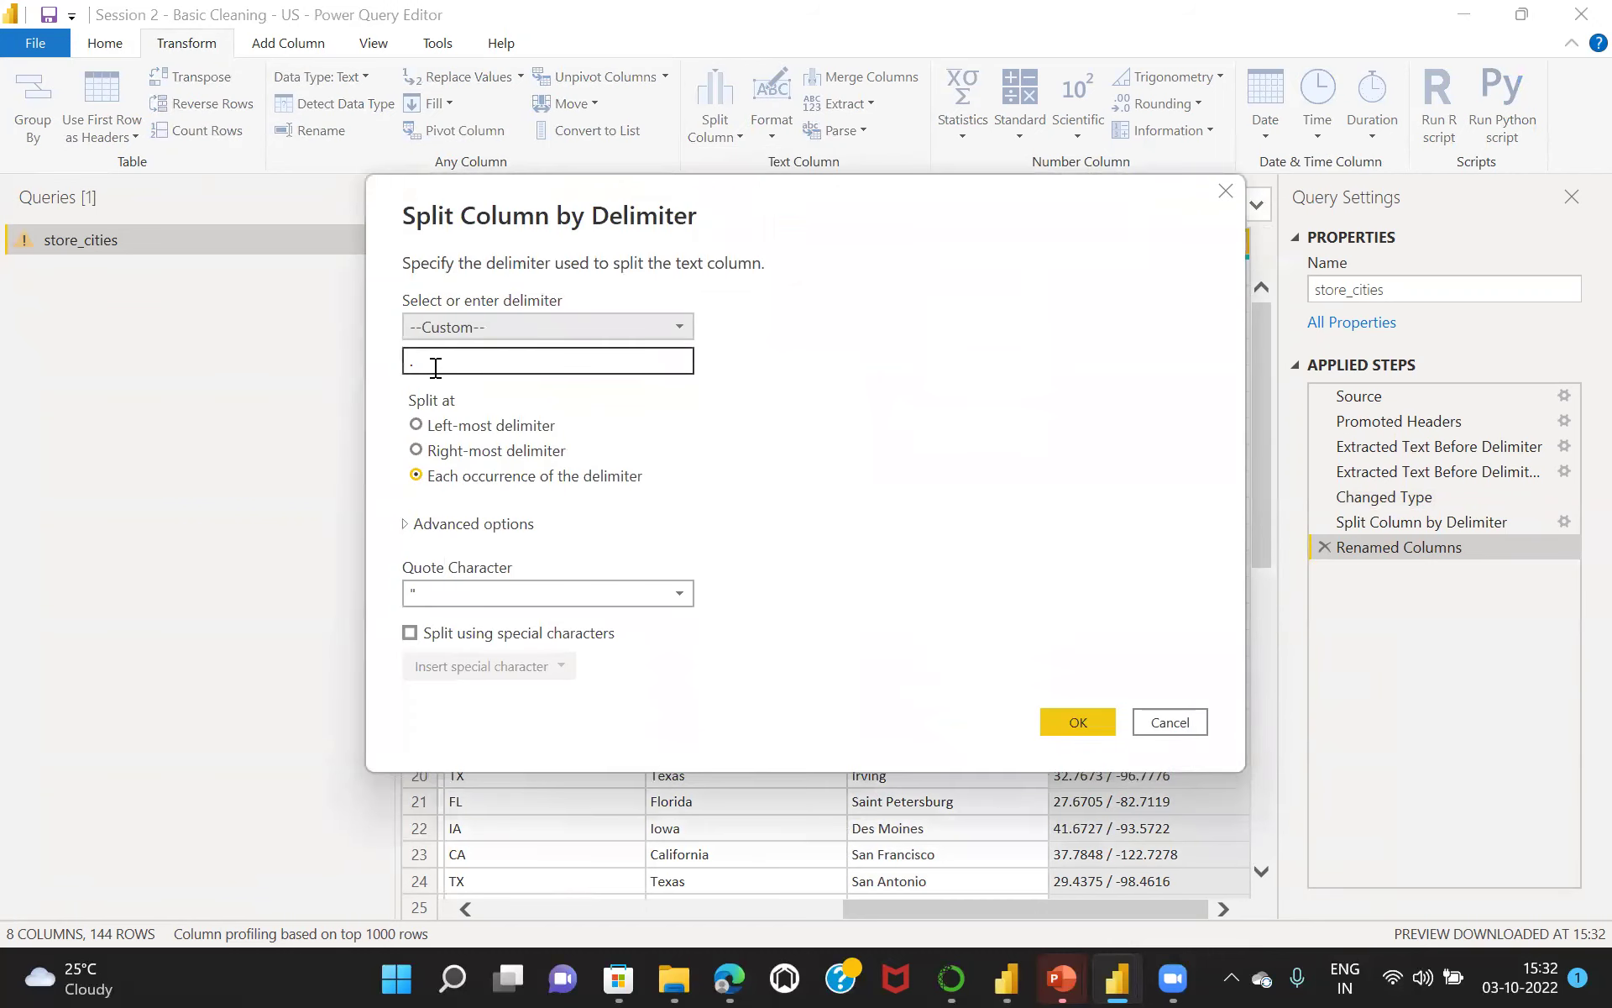
left_click(428, 362)
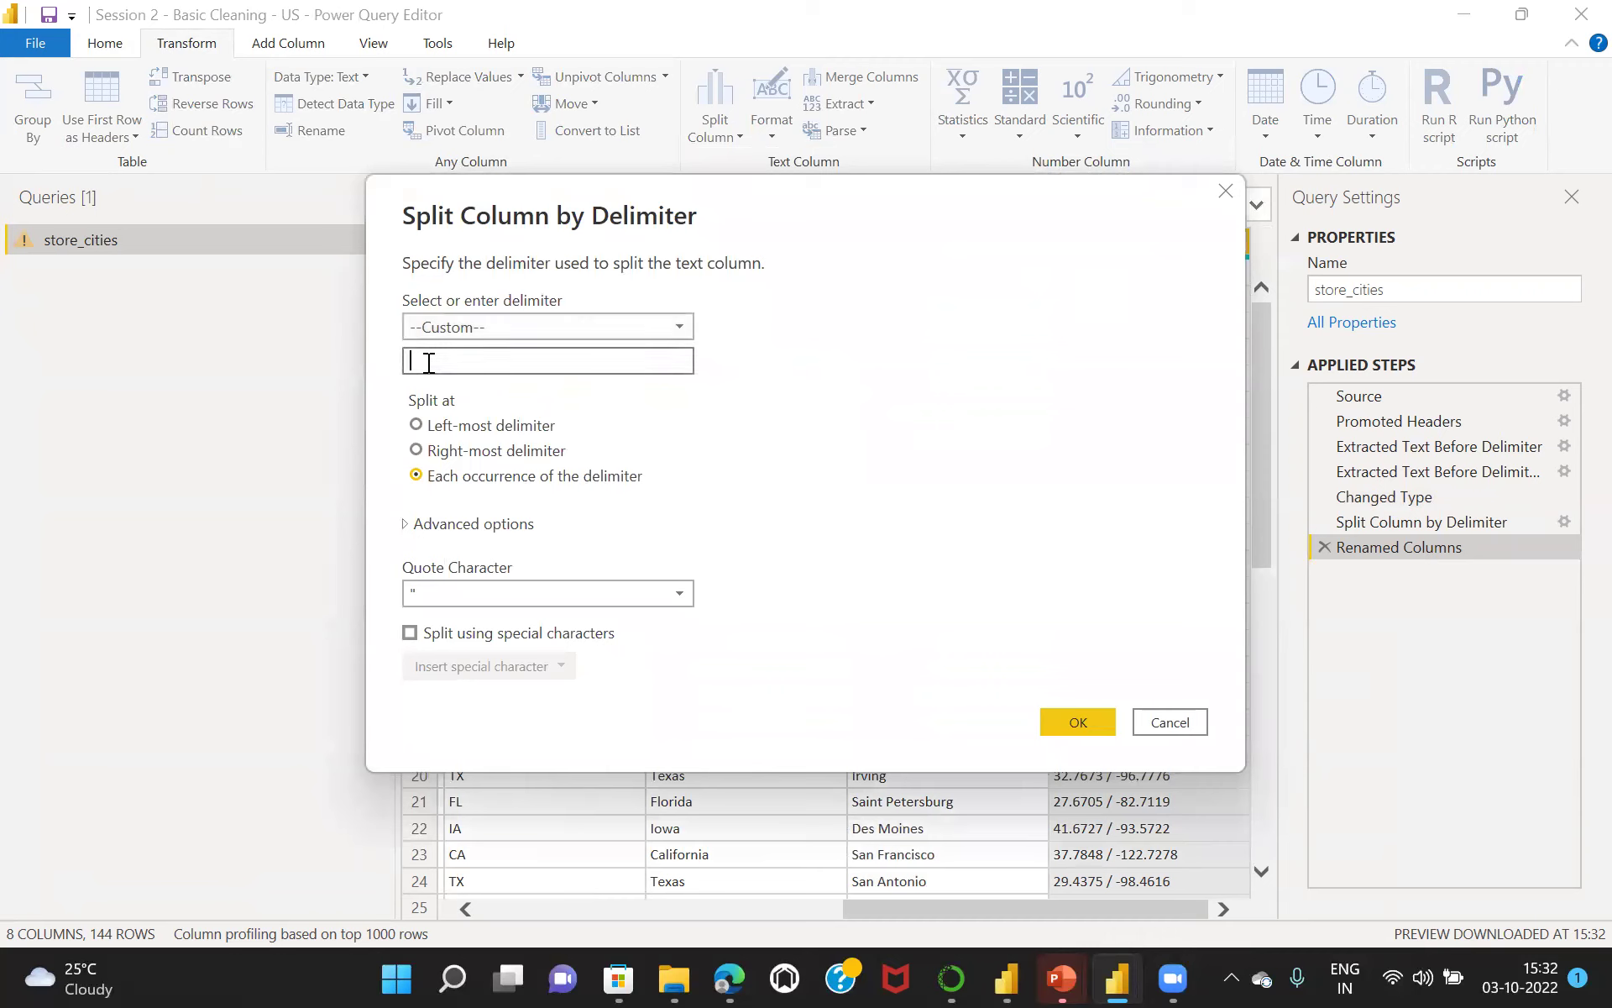
type("/")
left_click(1087, 724)
Rename the two columns split from lat / long as Latitude and Longitude.
double_click(1113, 242)
type("L")
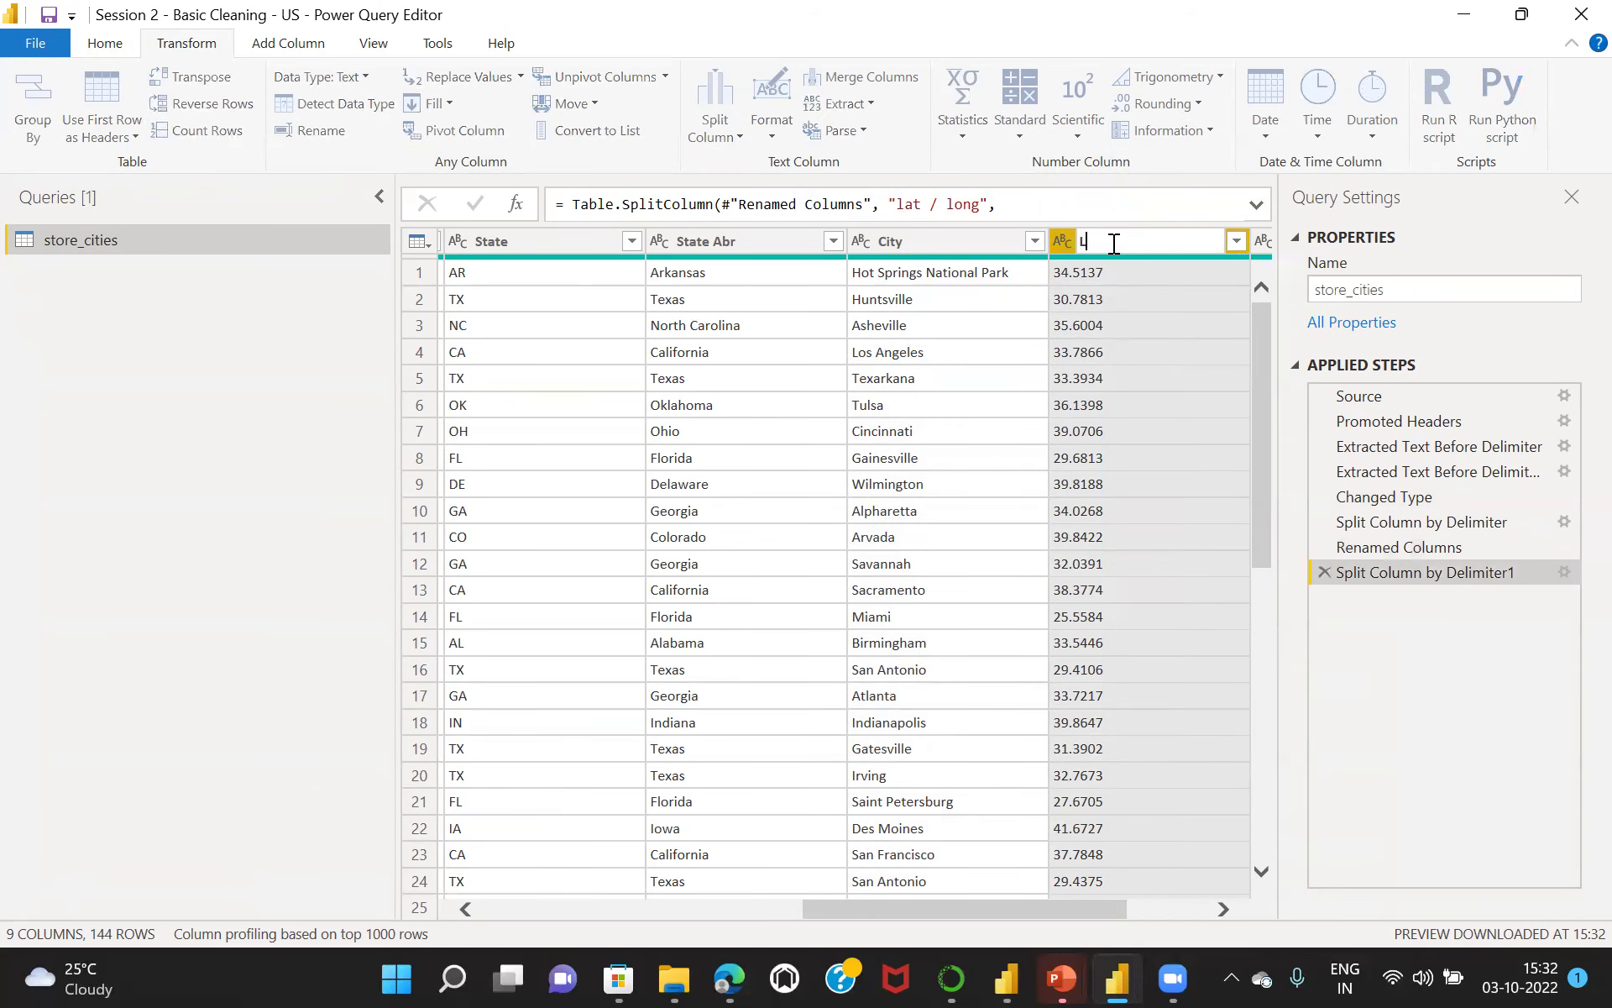
type("atitude")
key("Return")
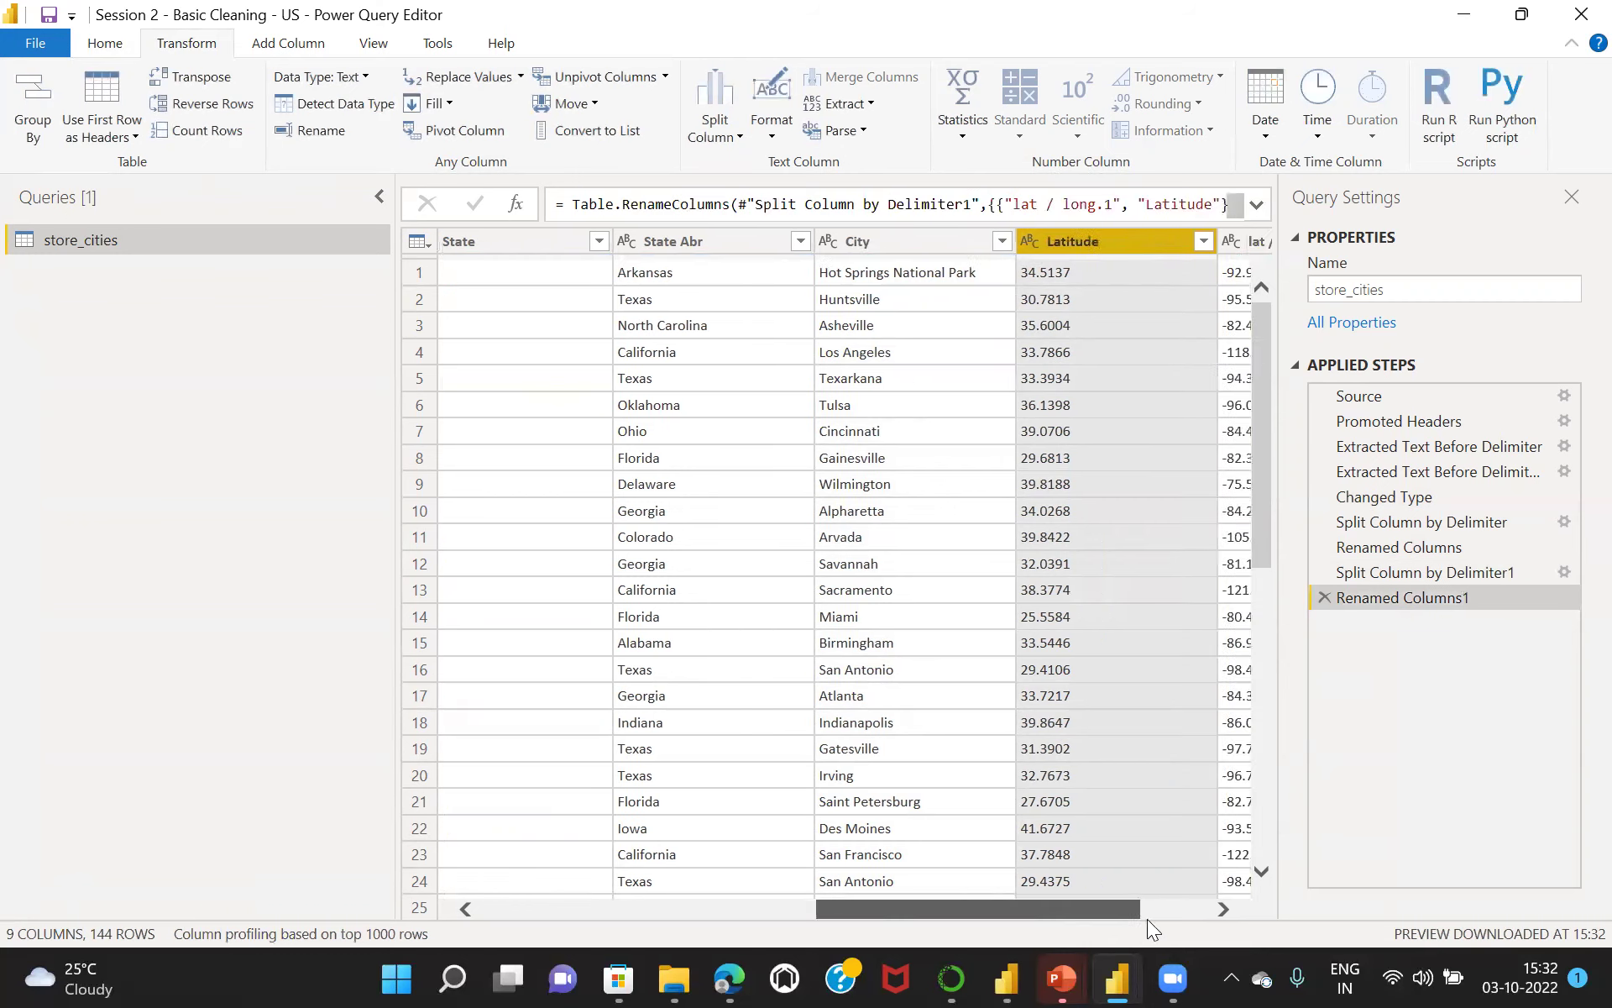
left_click(1224, 908)
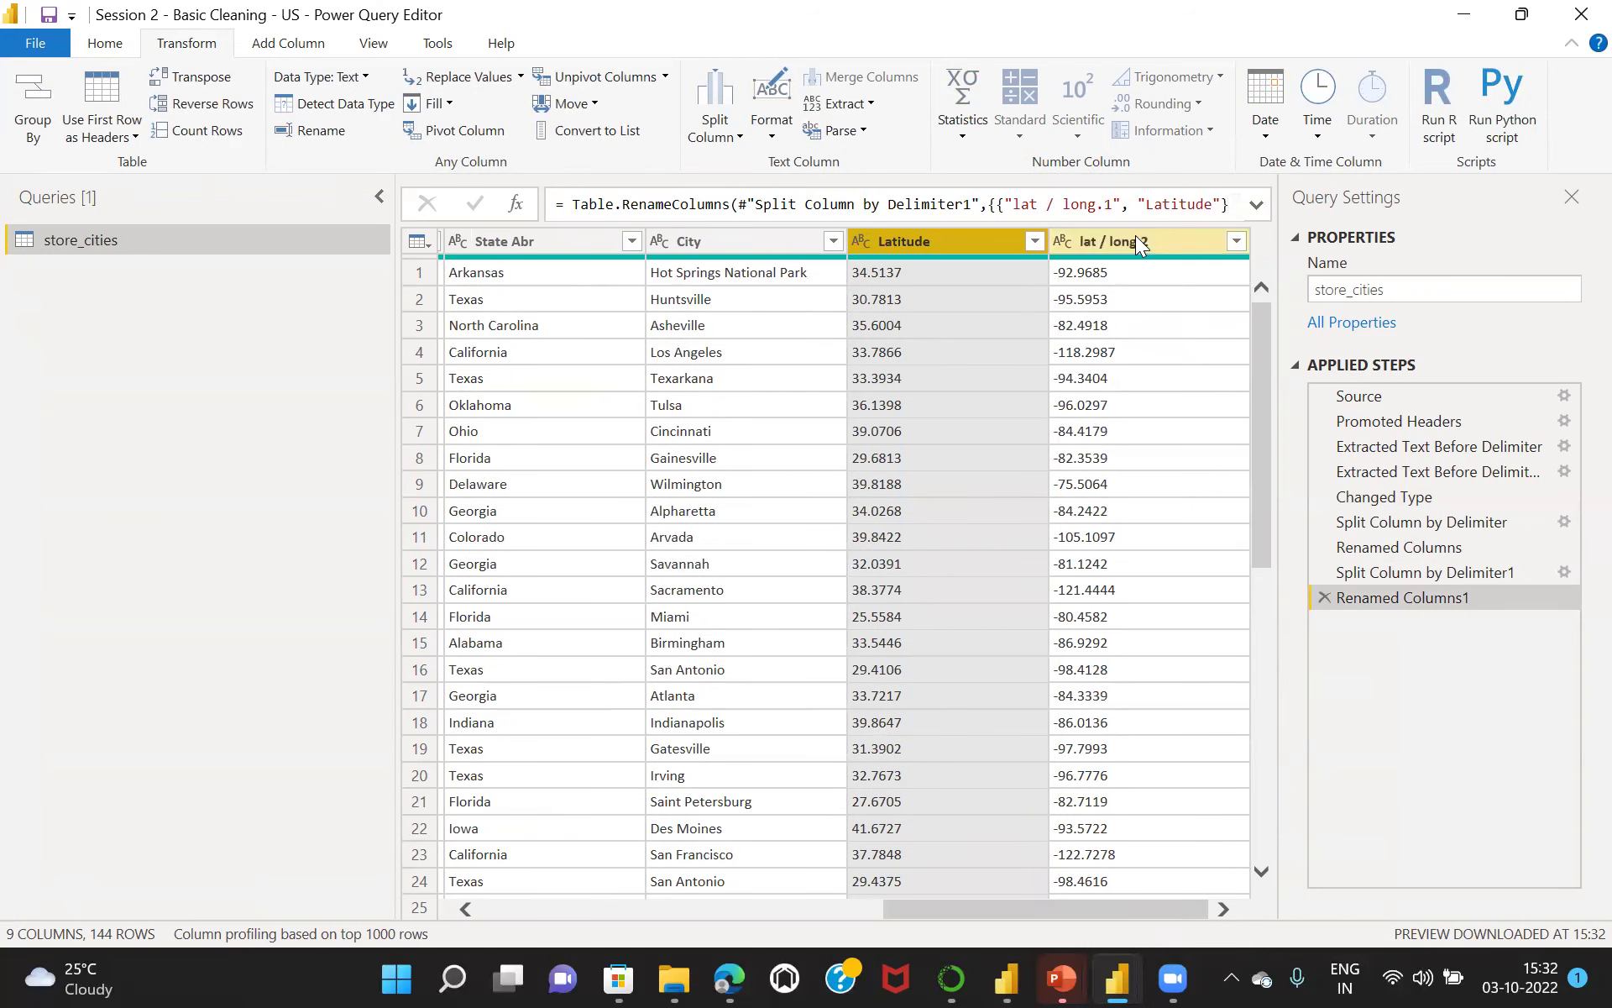
double_click(1136, 237)
type("Lo")
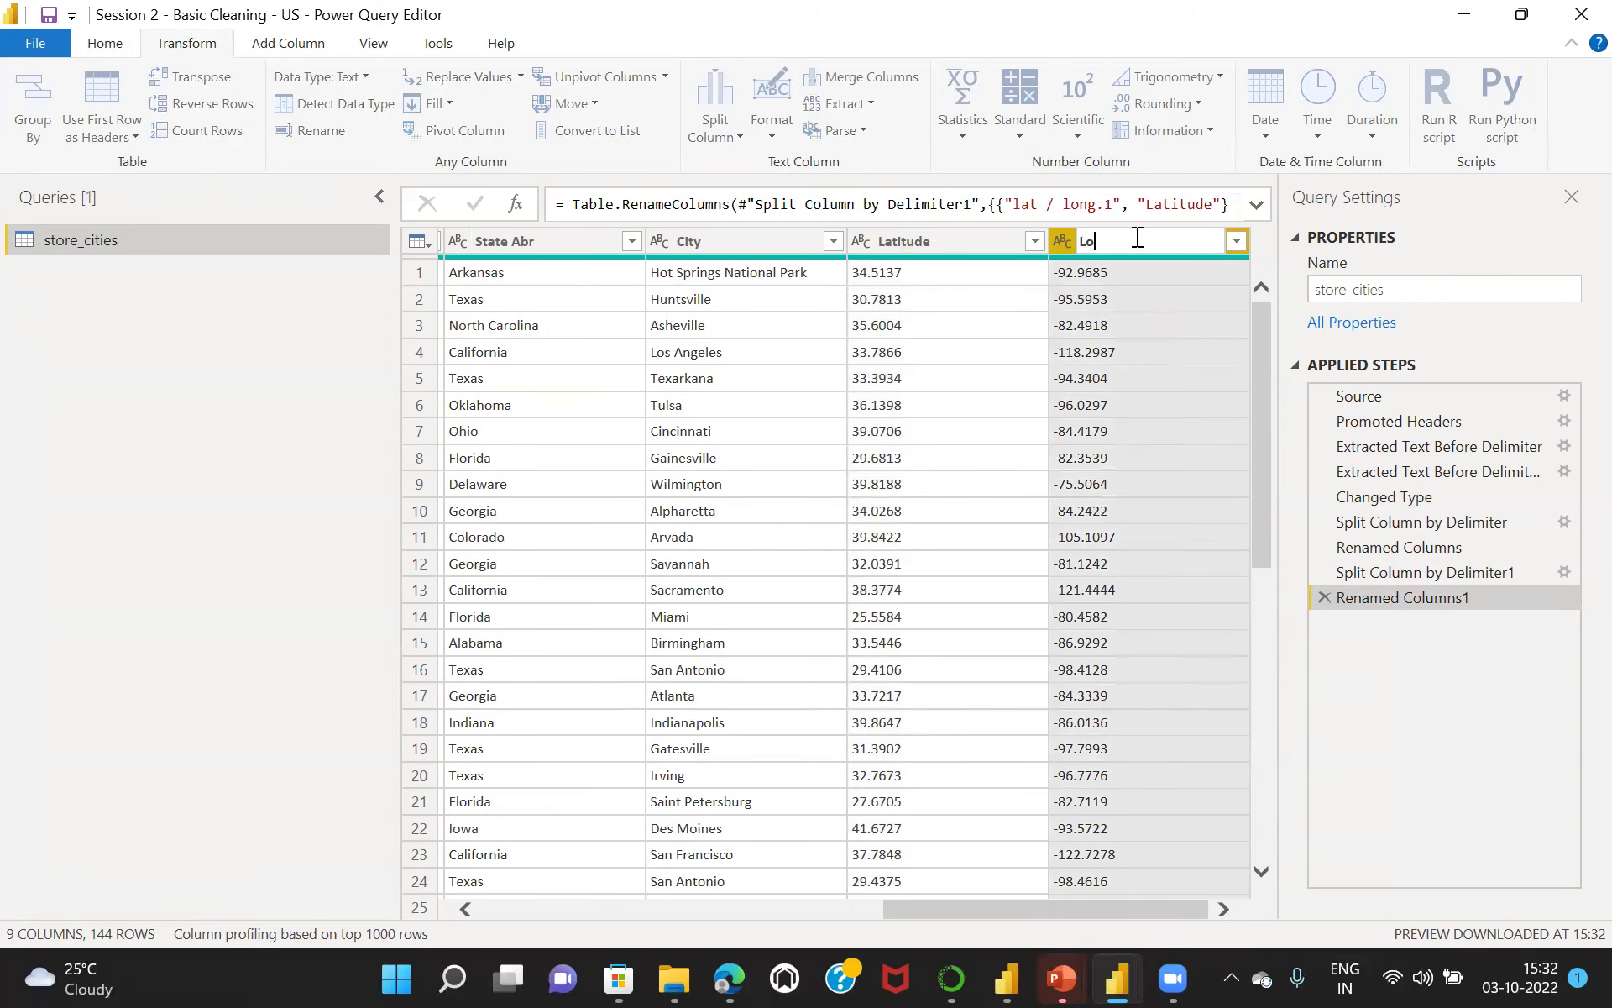
type("ngitude")
key("Return")
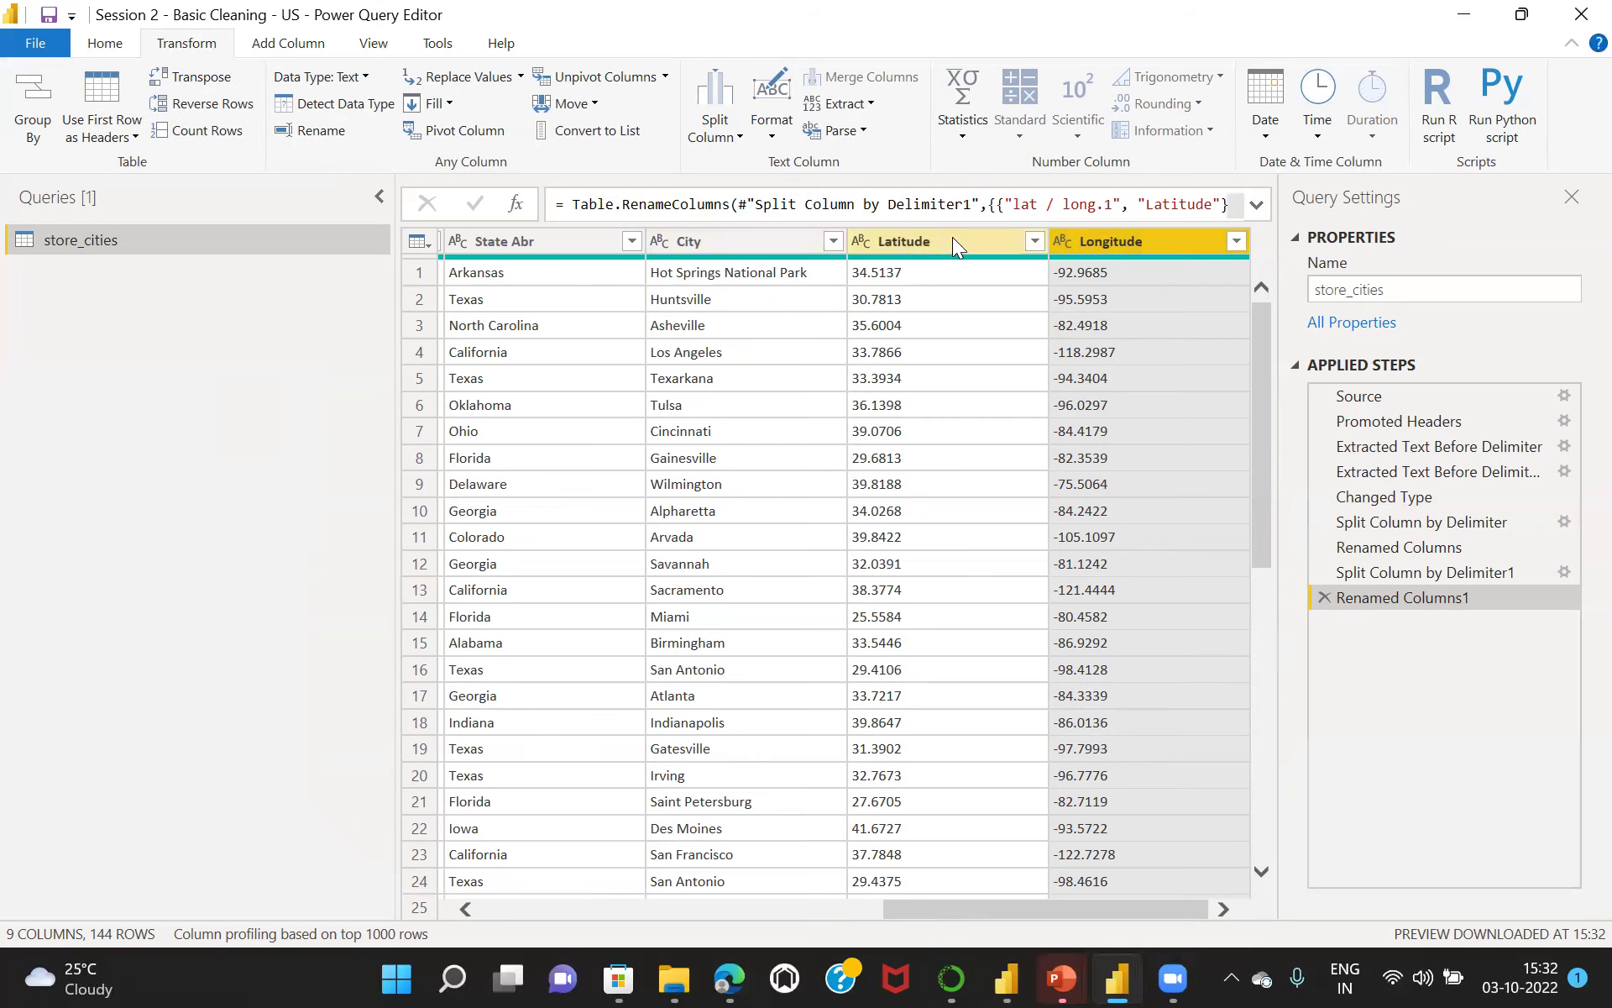
Try changing the data type of the Latitude and Longitude columns together to Date/Time/Timezone.
left_click(860, 241)
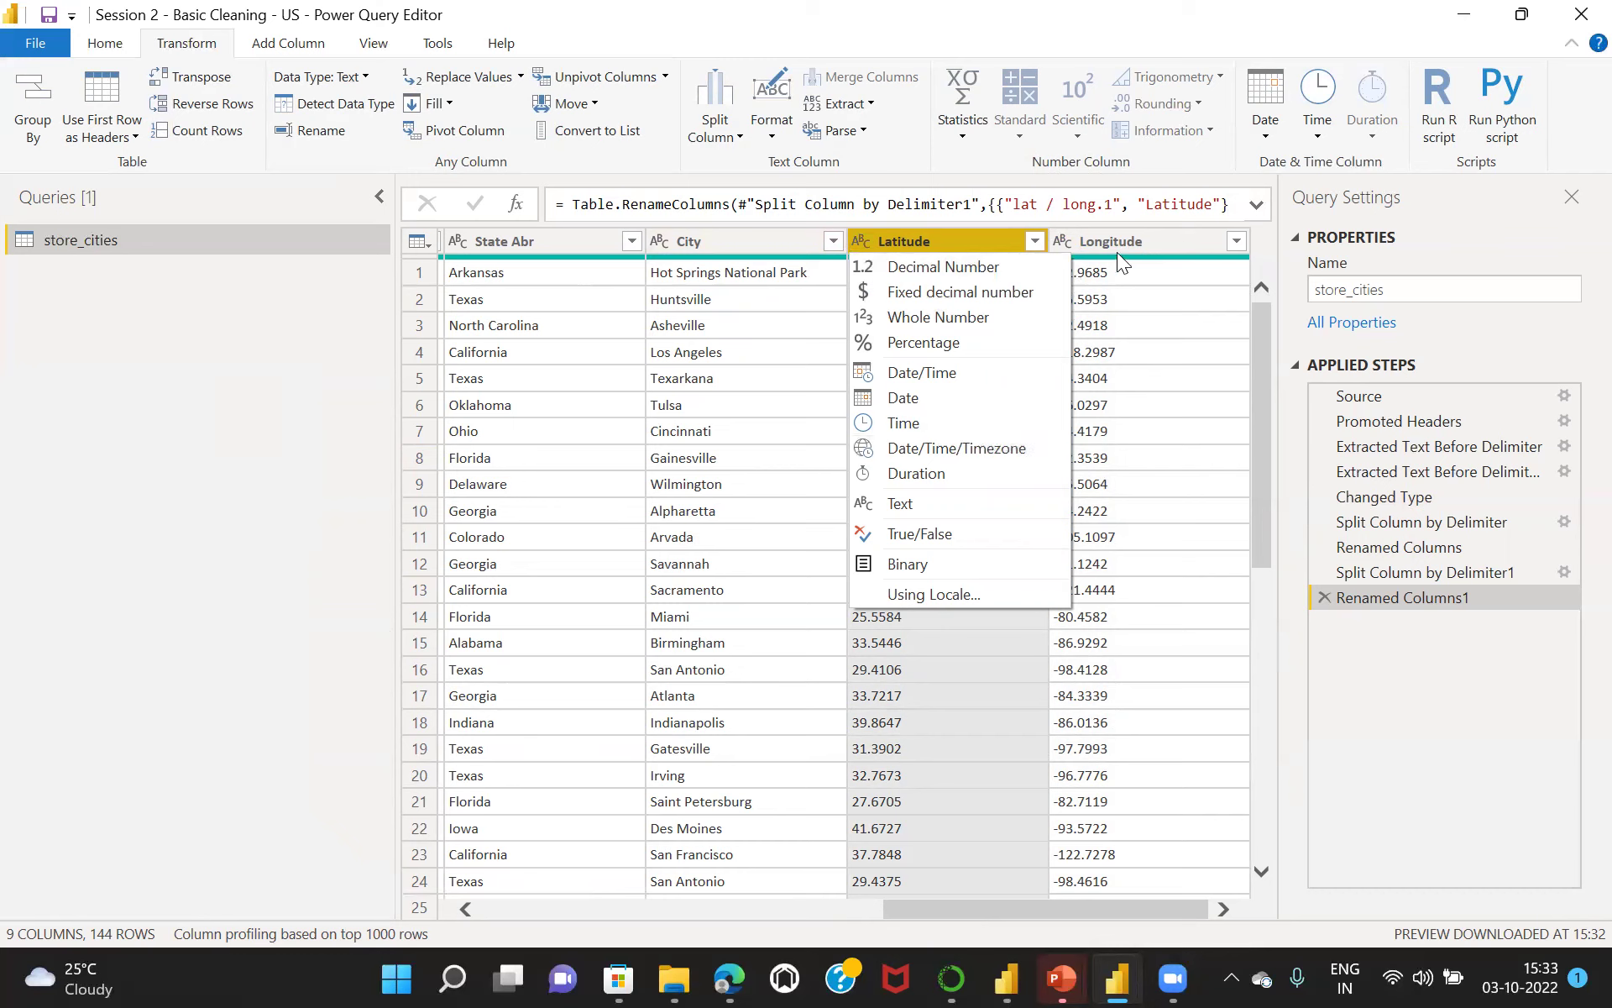
left_click(1074, 236, "ctrl")
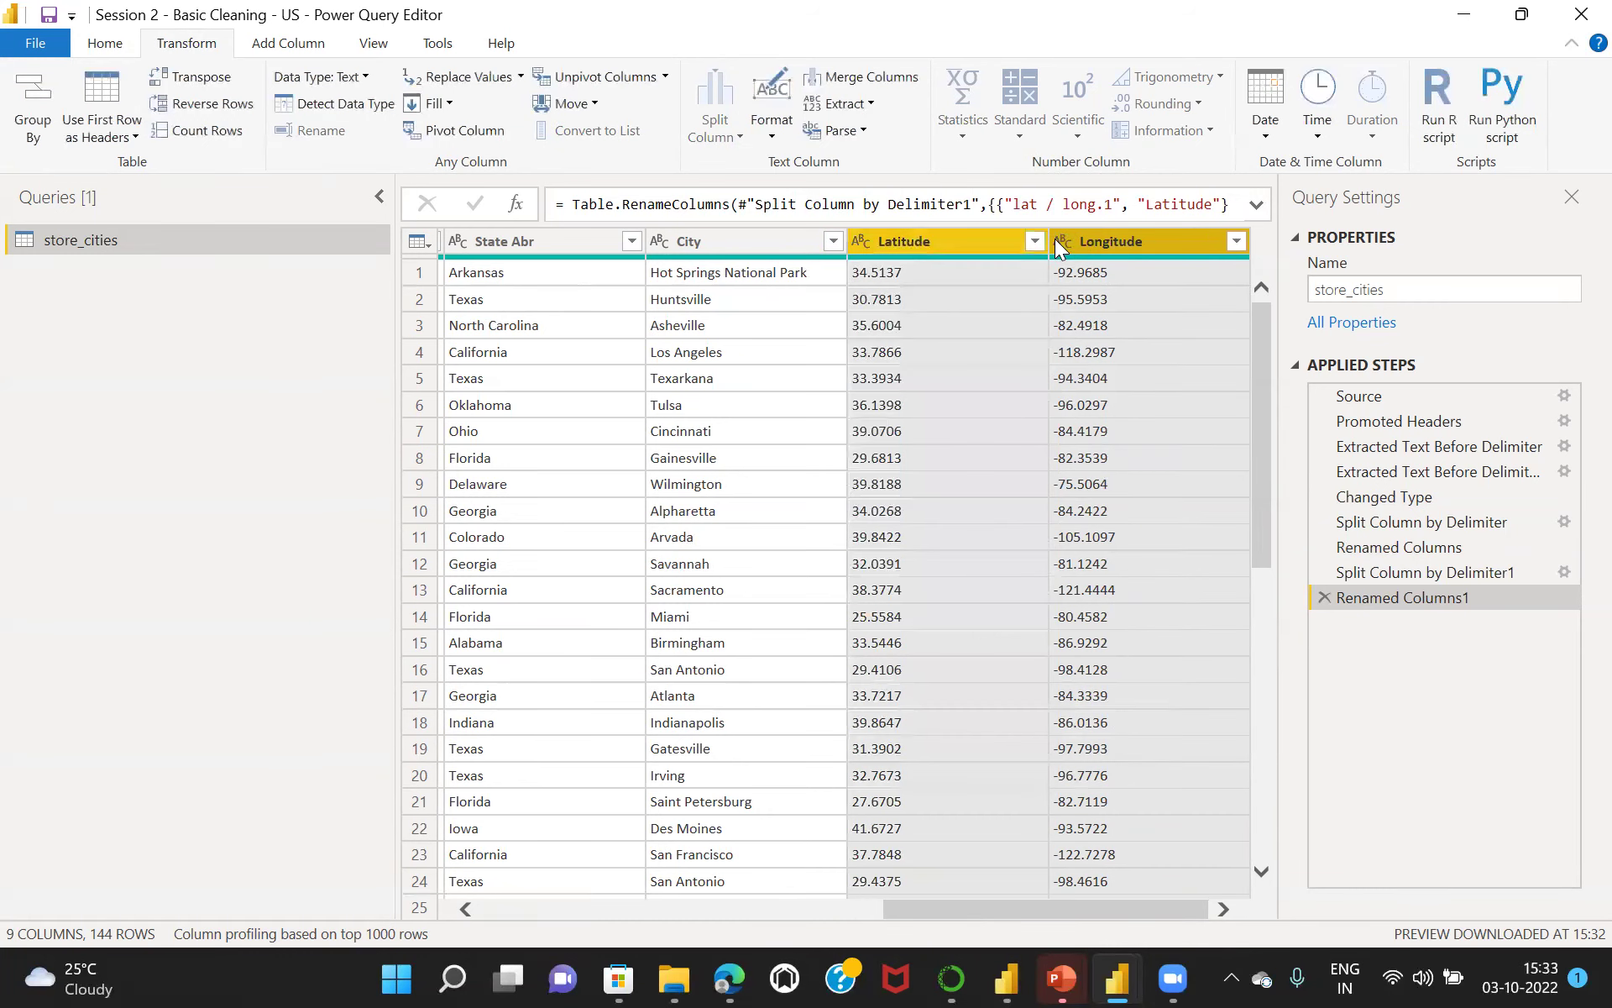
right_click(1061, 242)
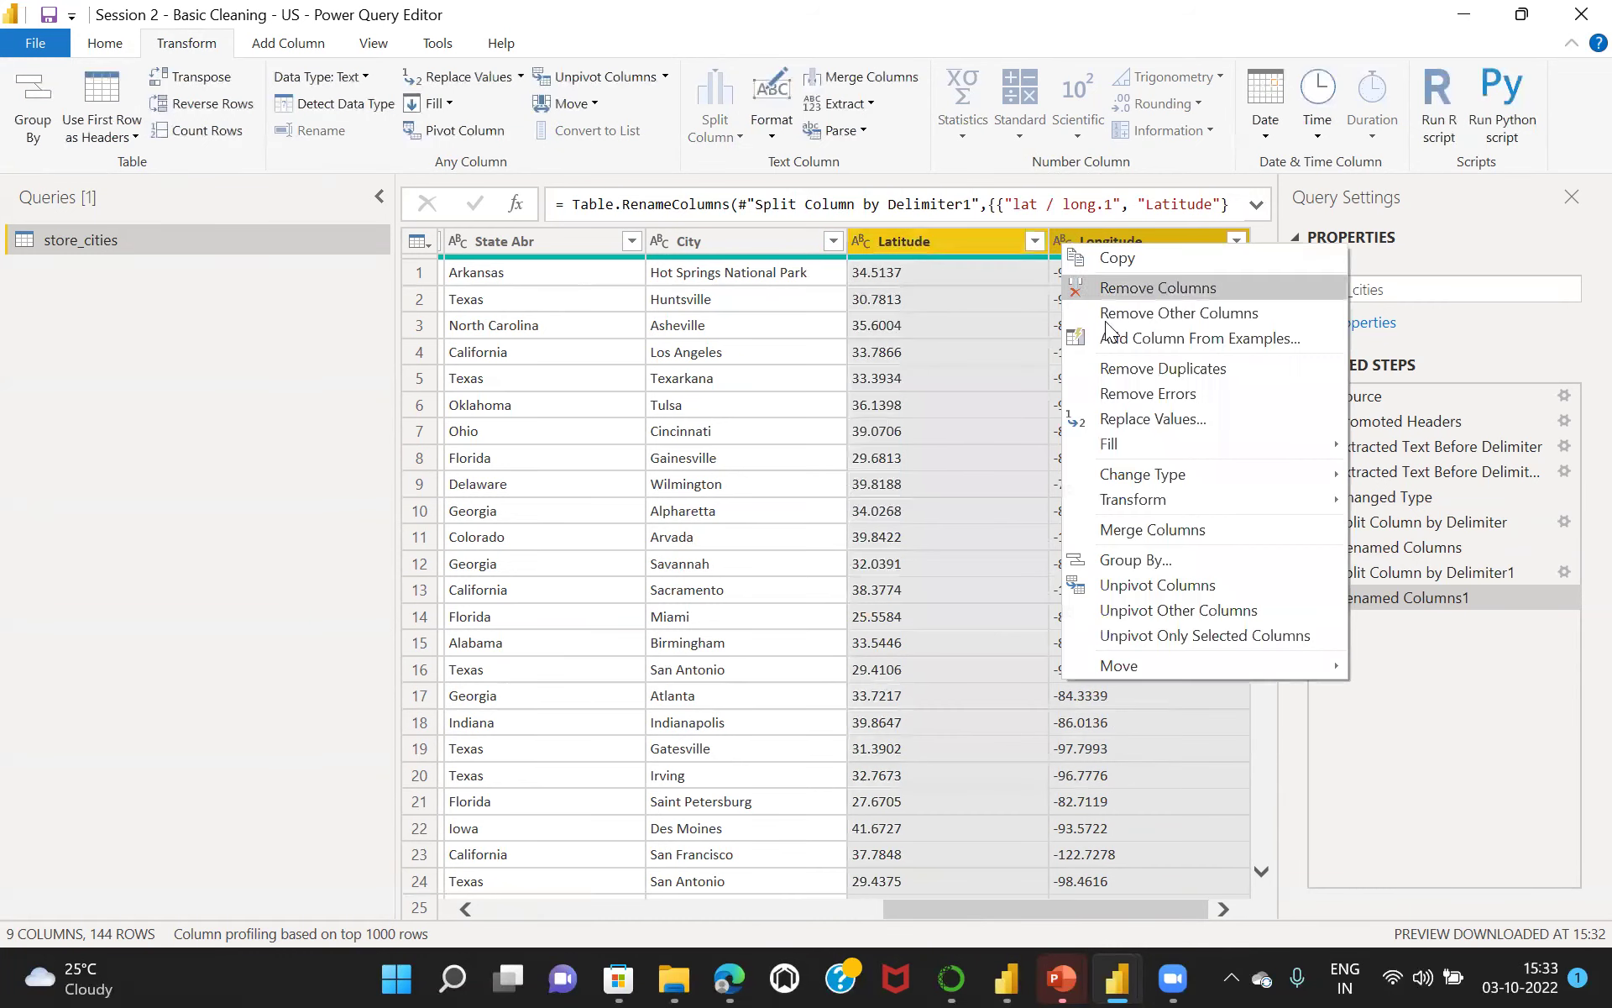
mouse_move(1279, 474)
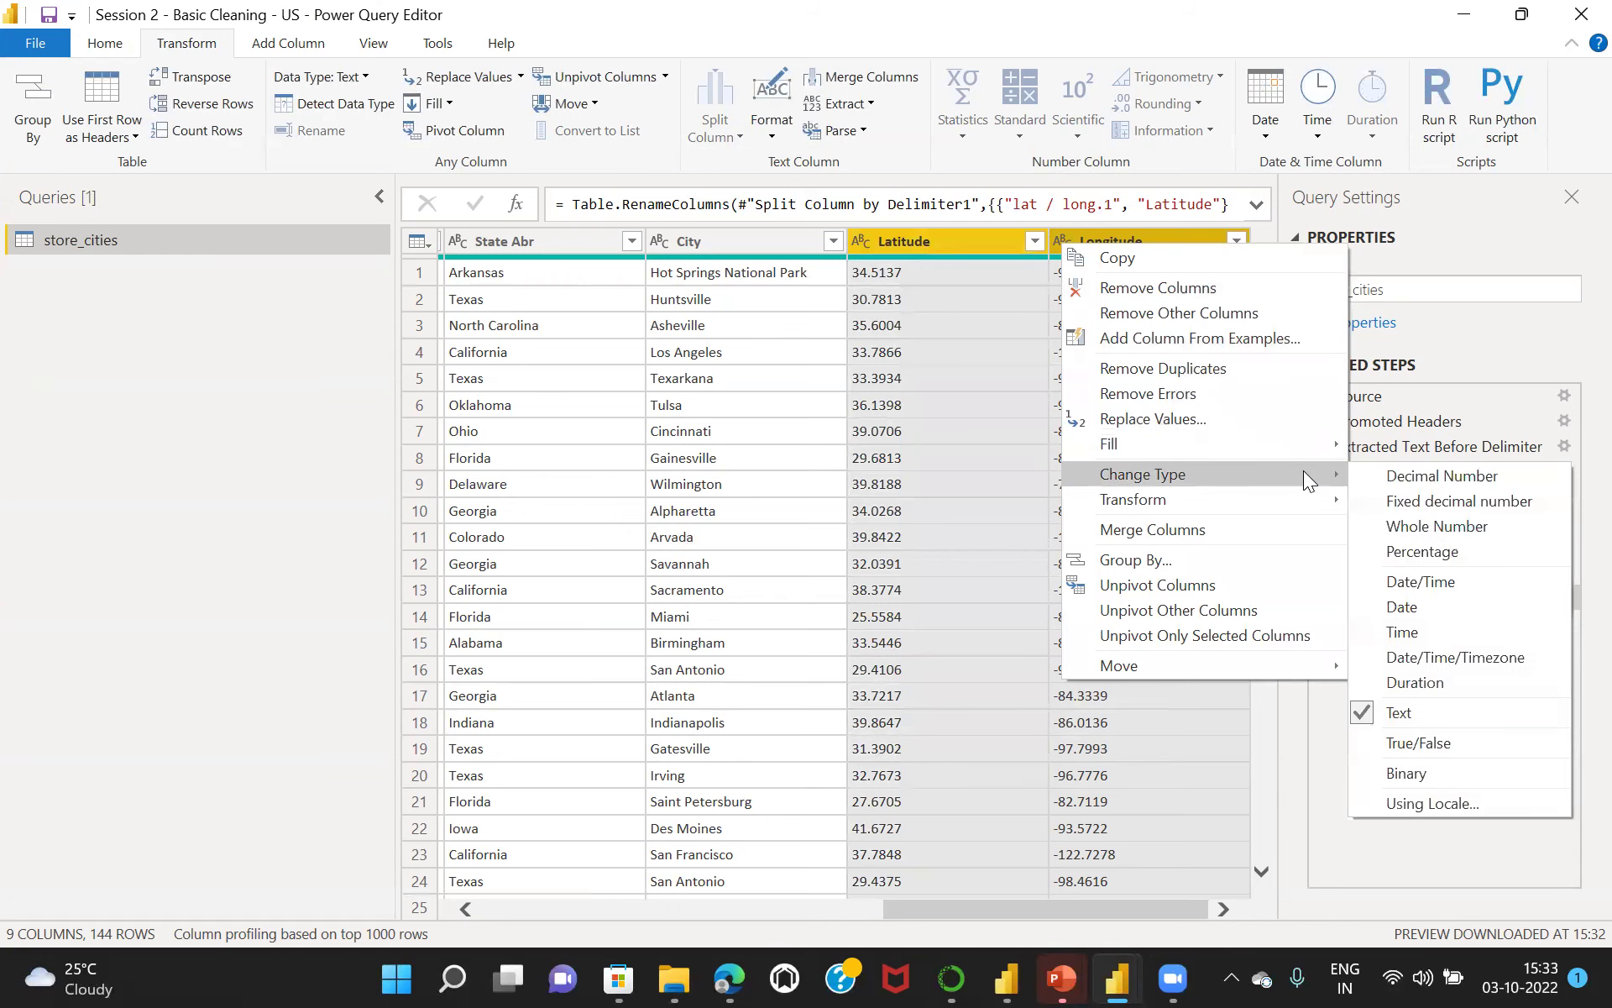
left_click(1458, 654)
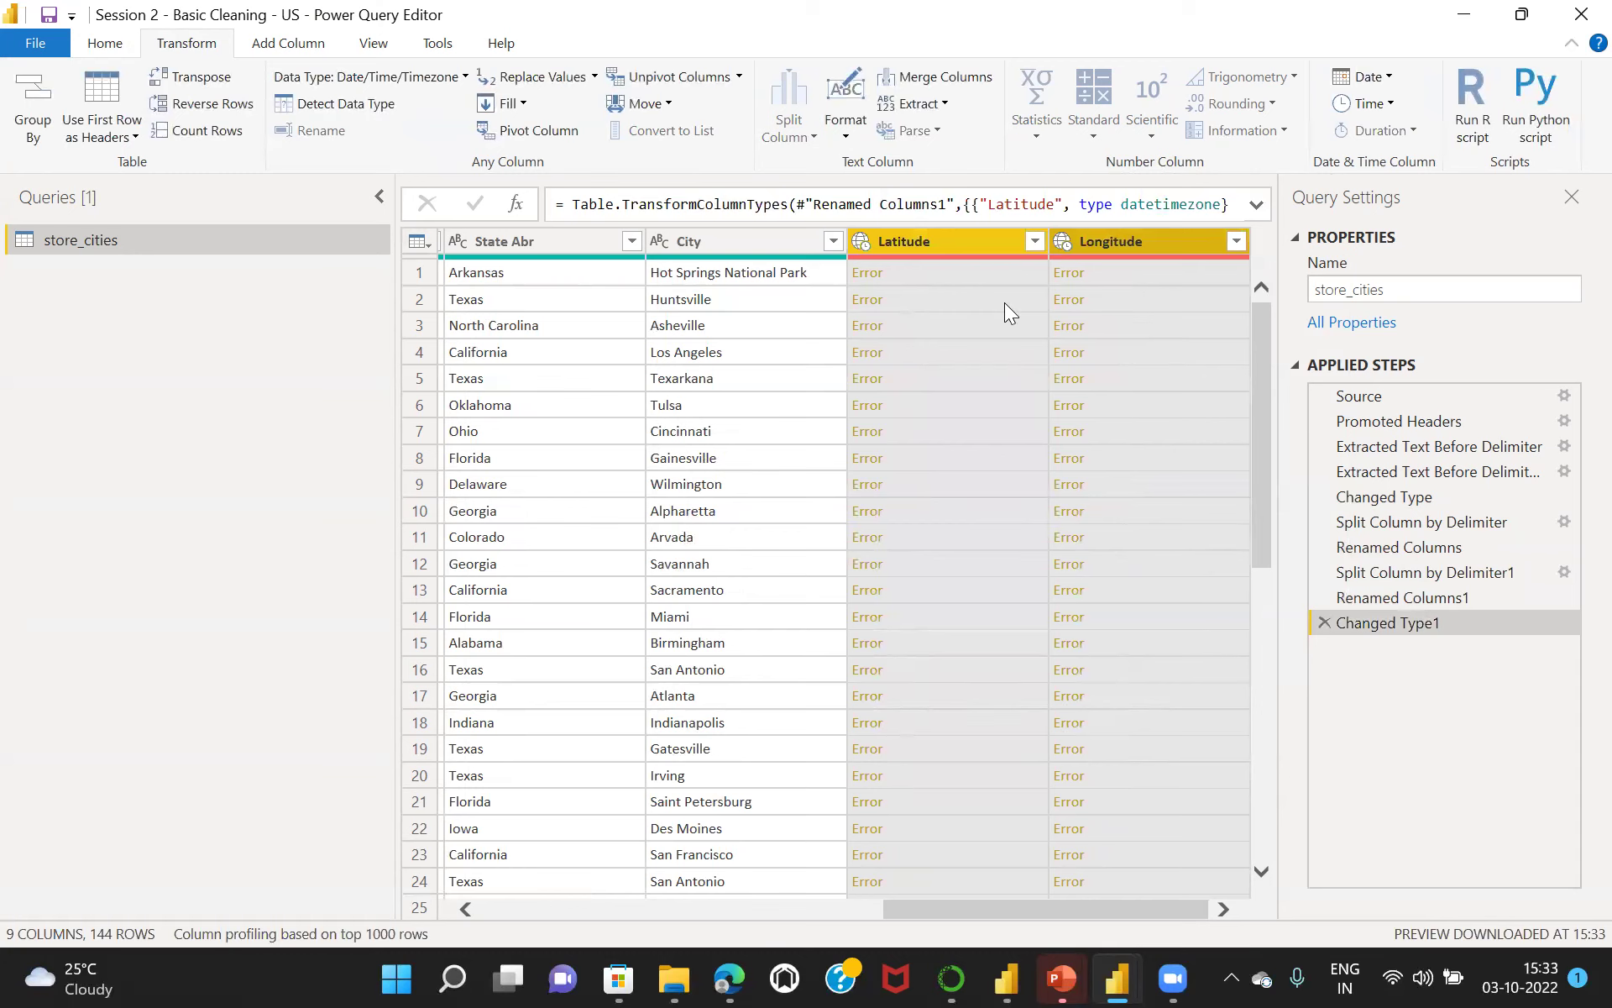
Inspect the error details of the first Latitude value, and remove the resulting drill-down step and the Date/Time/Timezone type change.
left_click(868, 272)
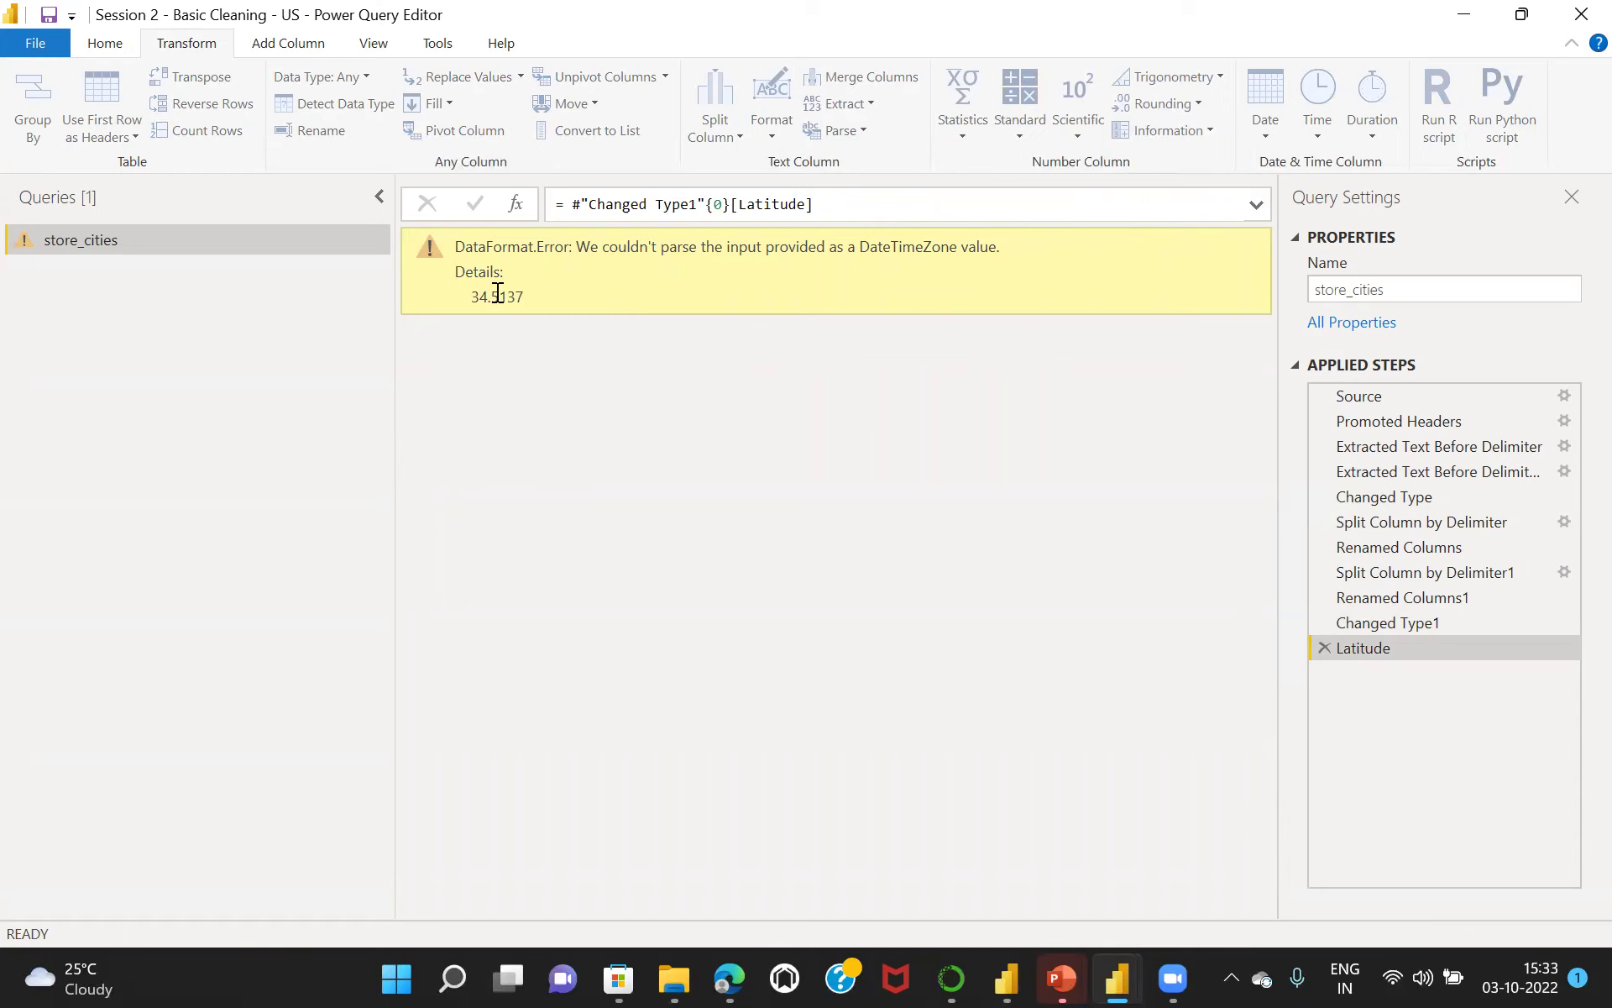
left_click(1325, 648)
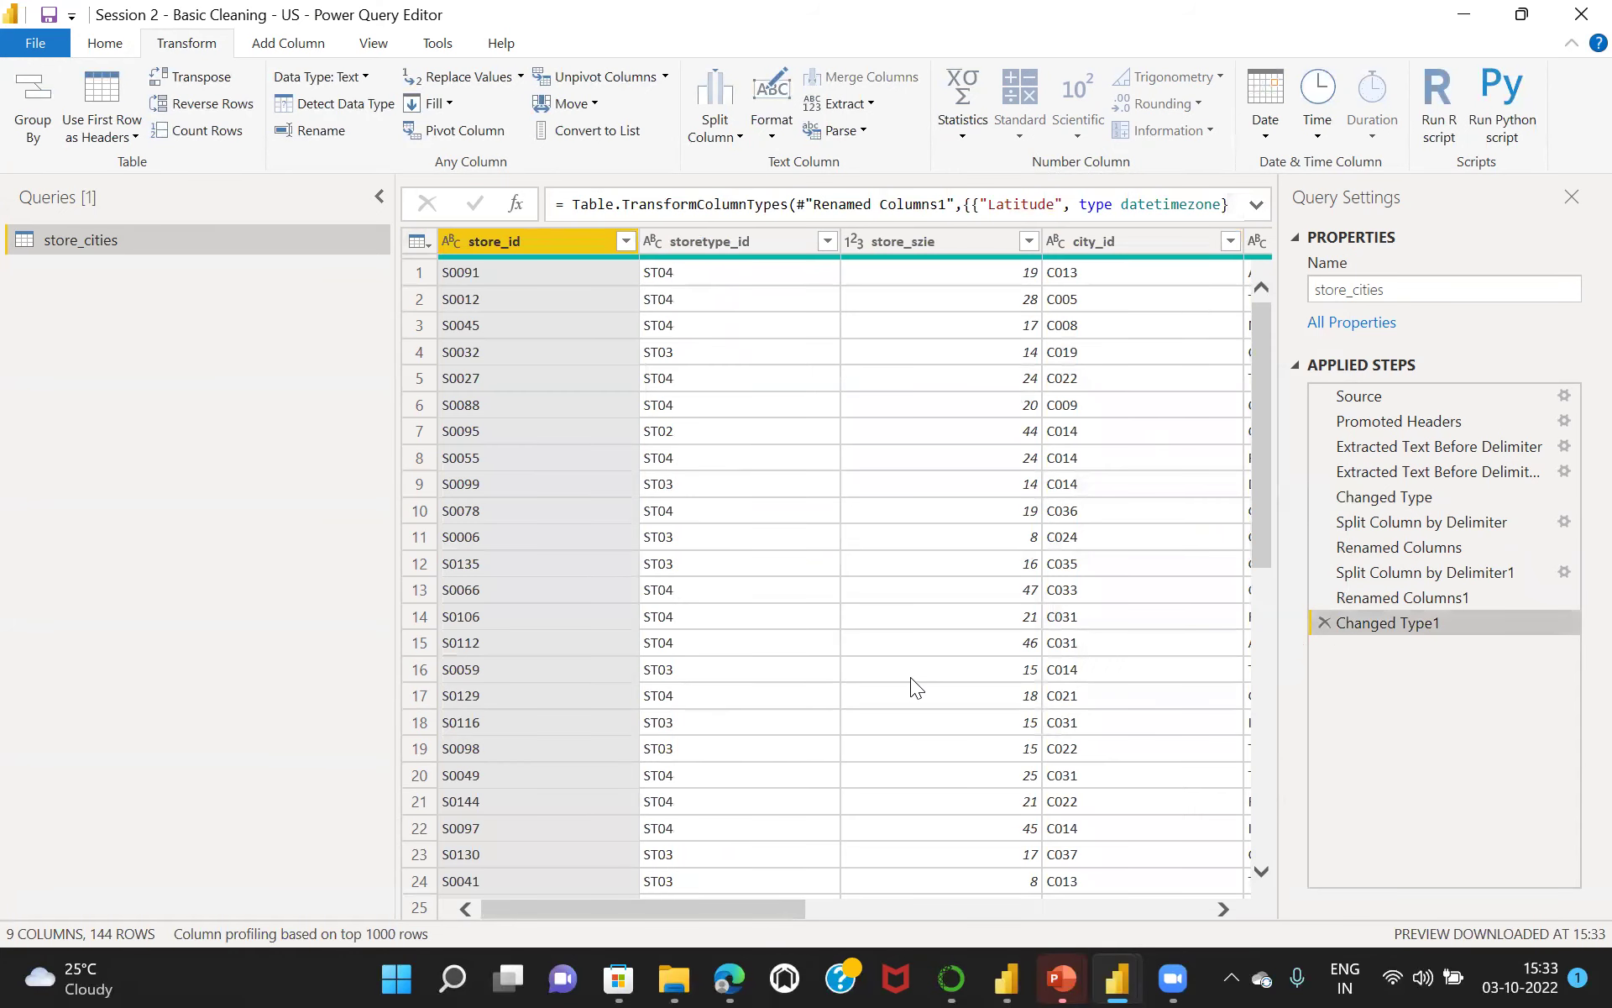
left_click_drag(655, 912, 1060, 882)
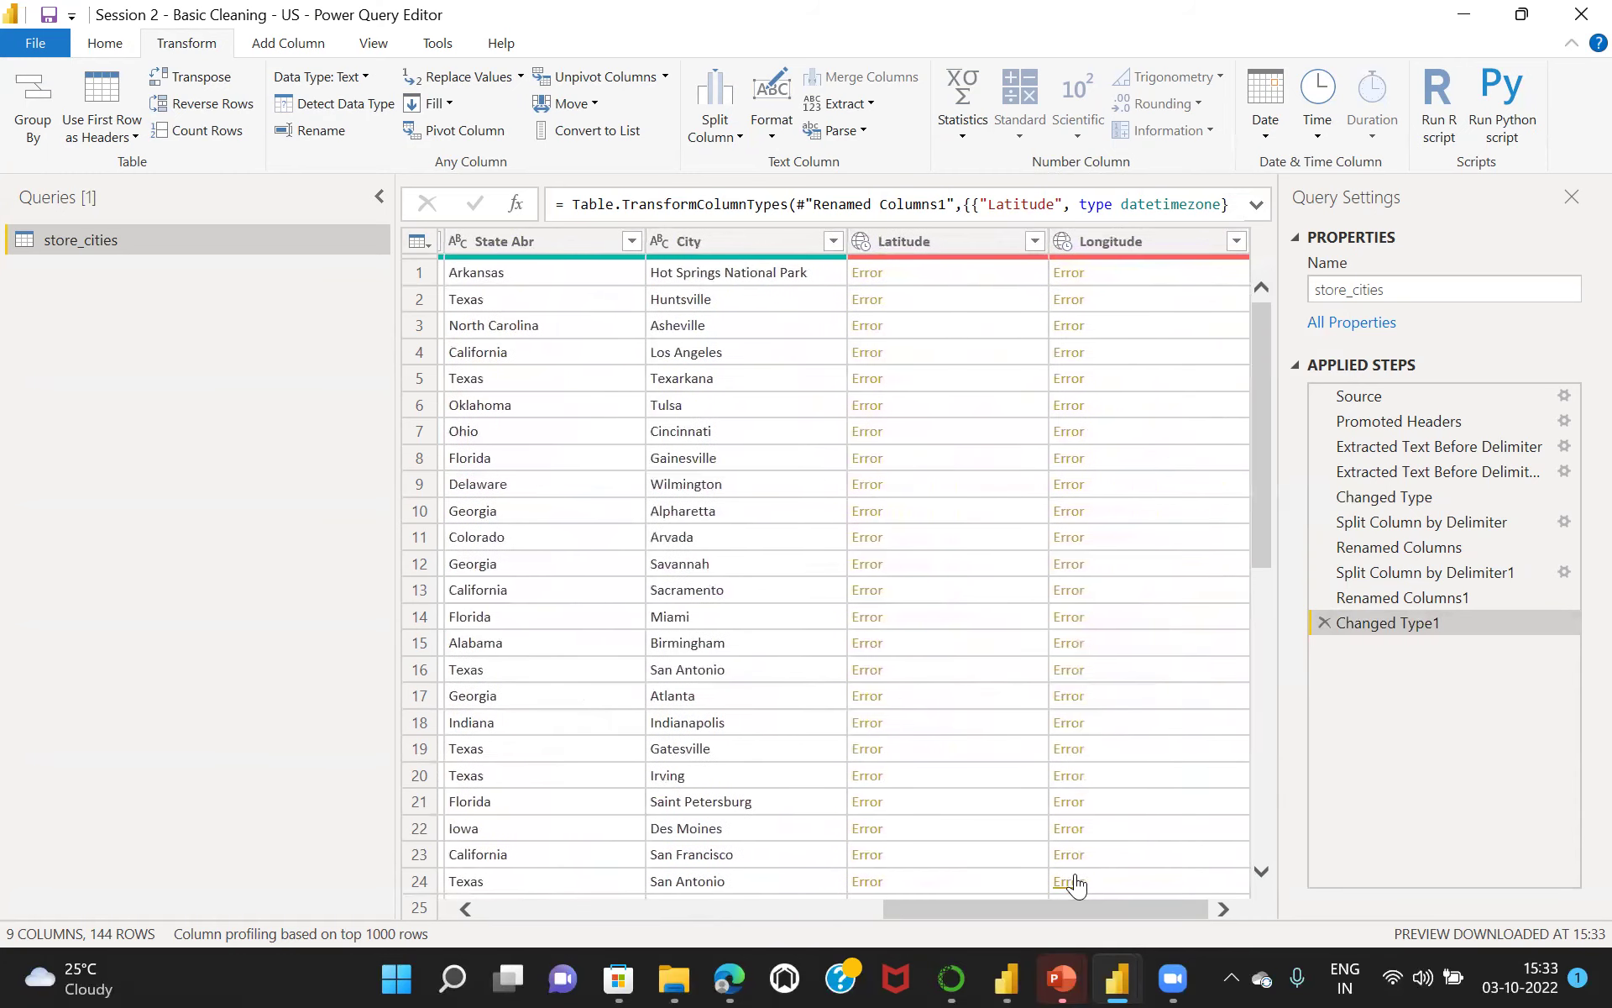
left_click(1324, 621)
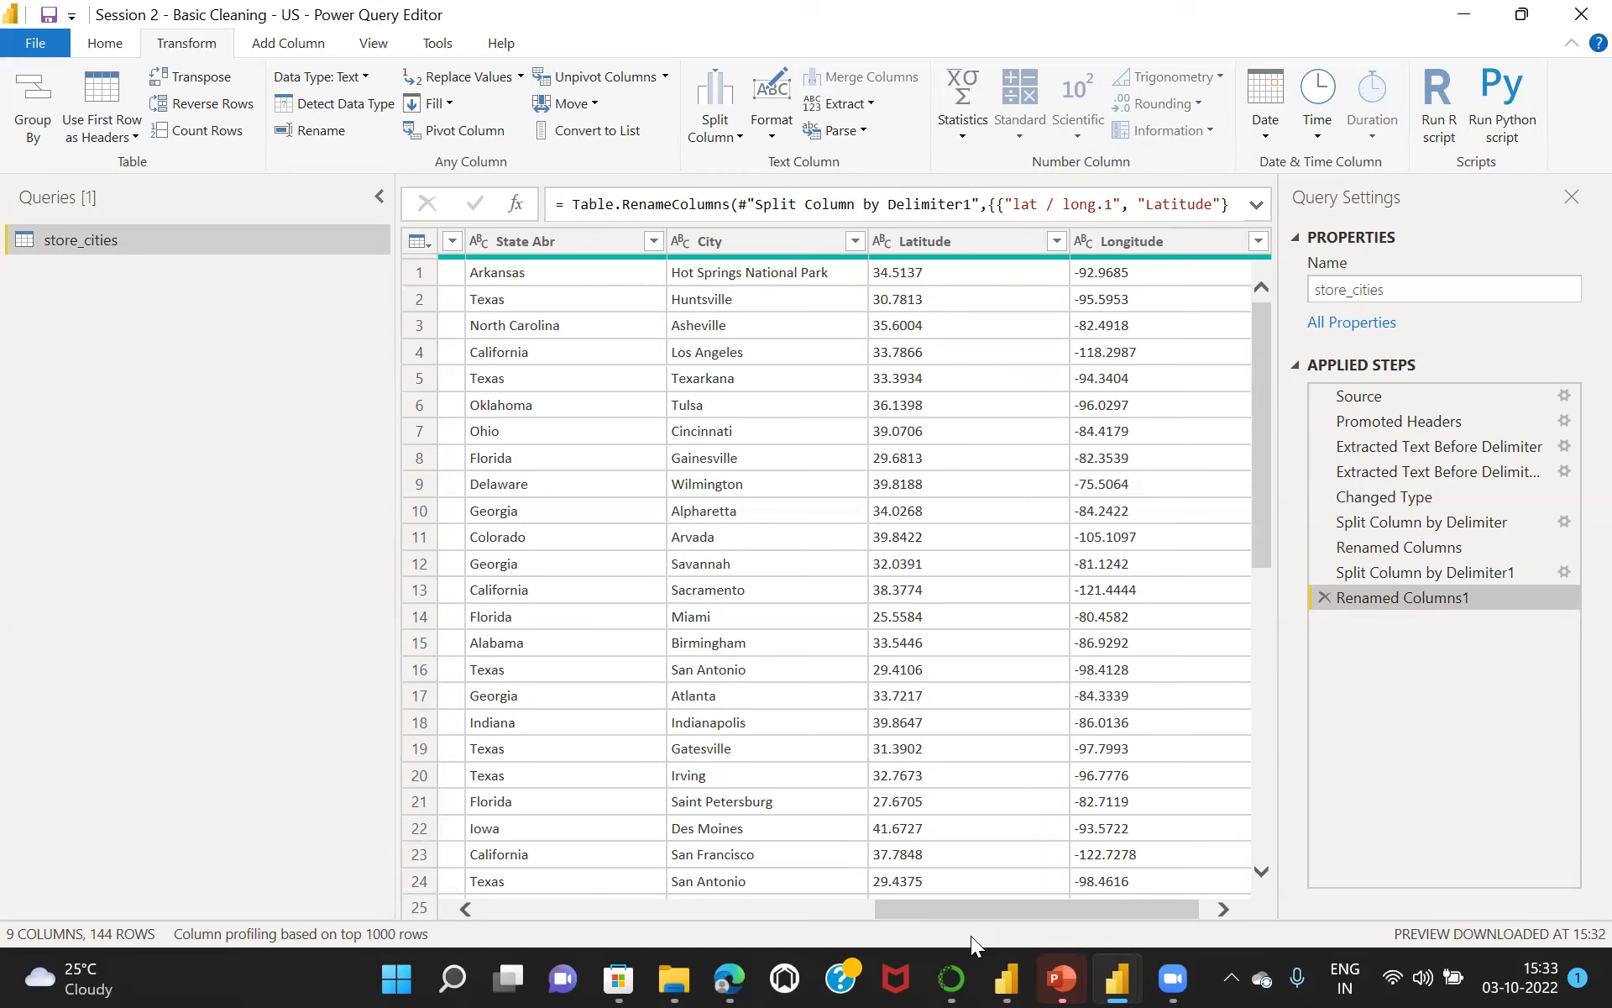
Apply the cleaned store_cities query to the report and close the query editor.
left_click_drag(971, 907, 502, 821)
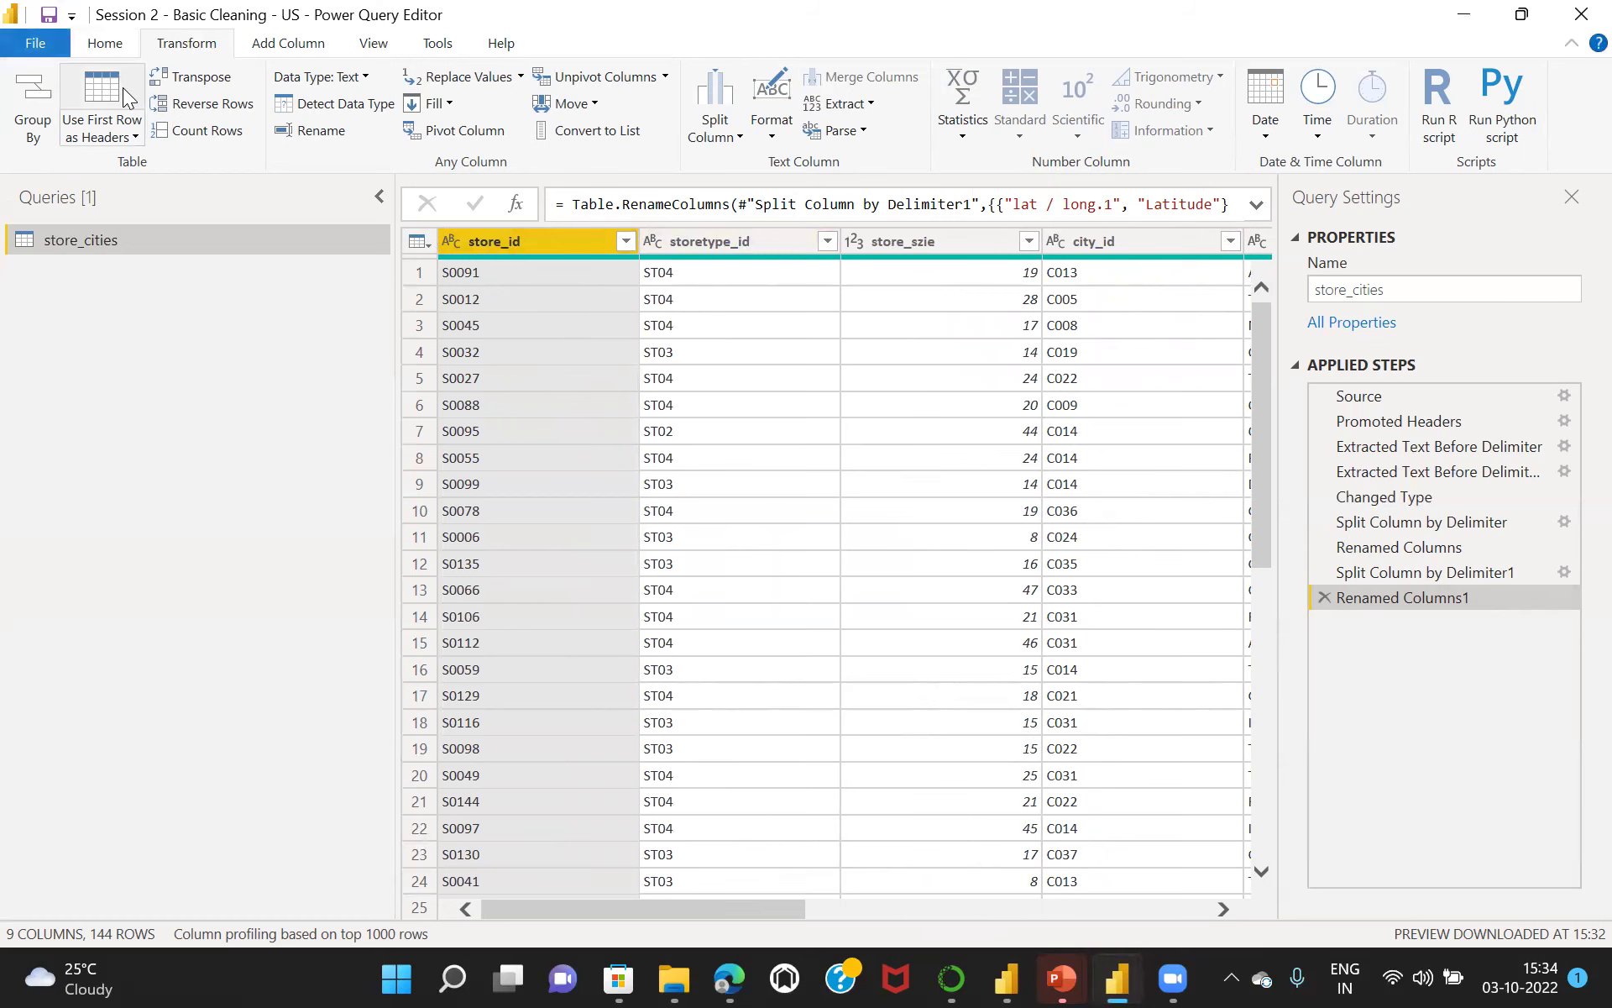
left_click(114, 47)
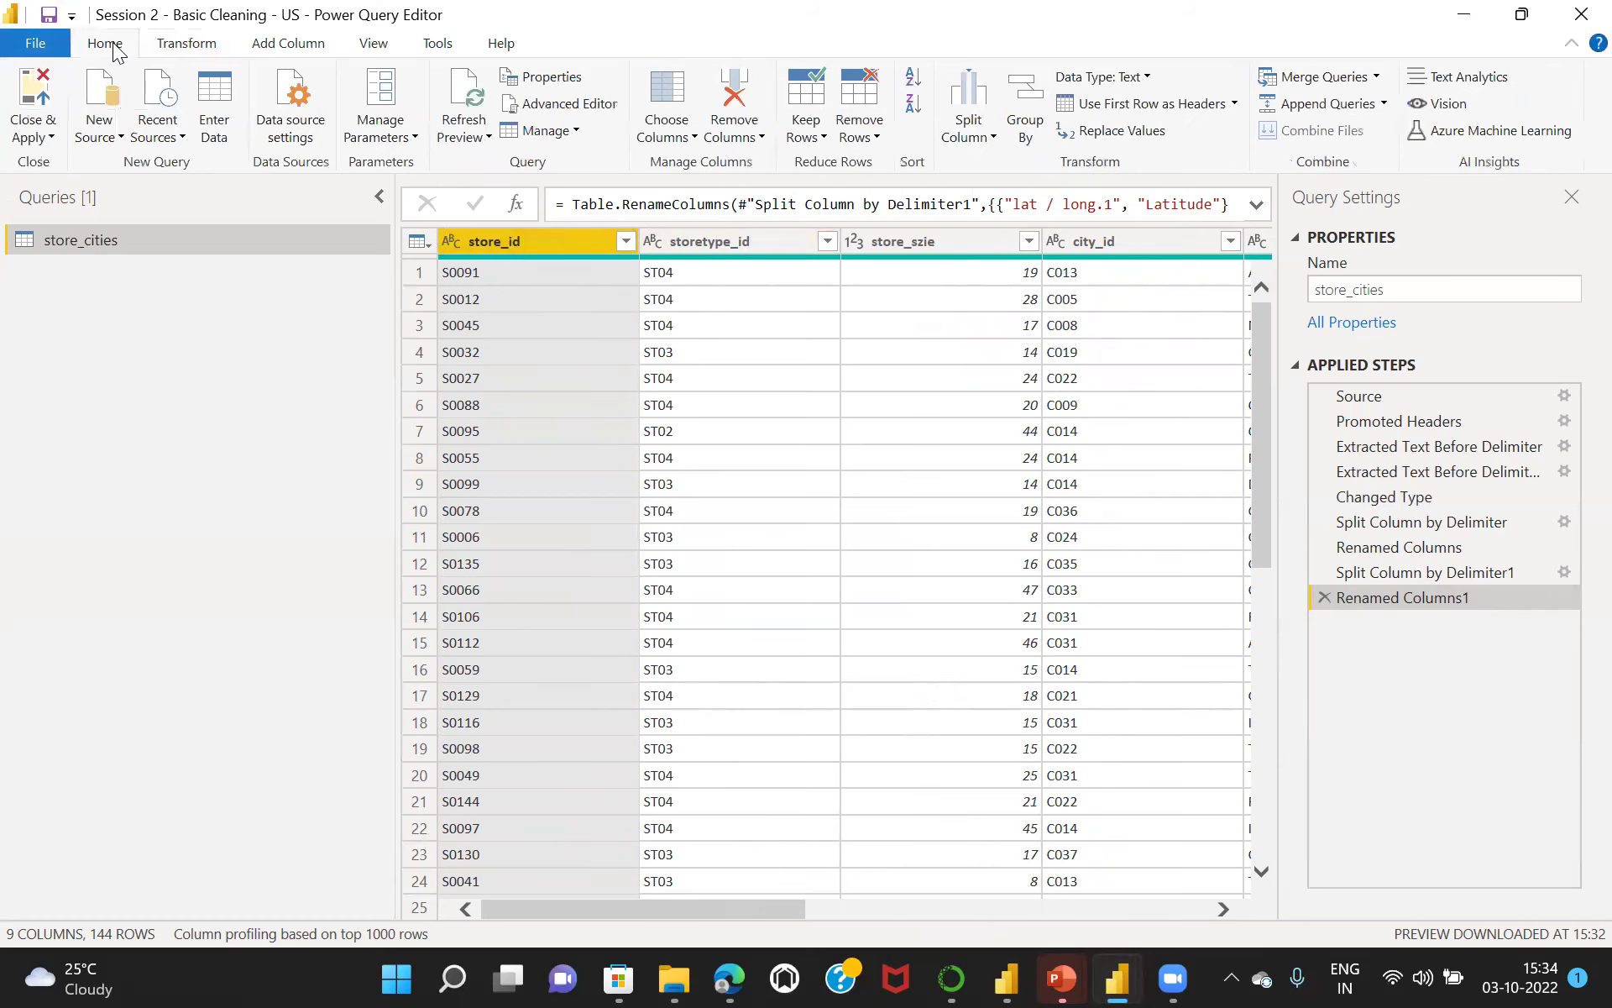
left_click(25, 113)
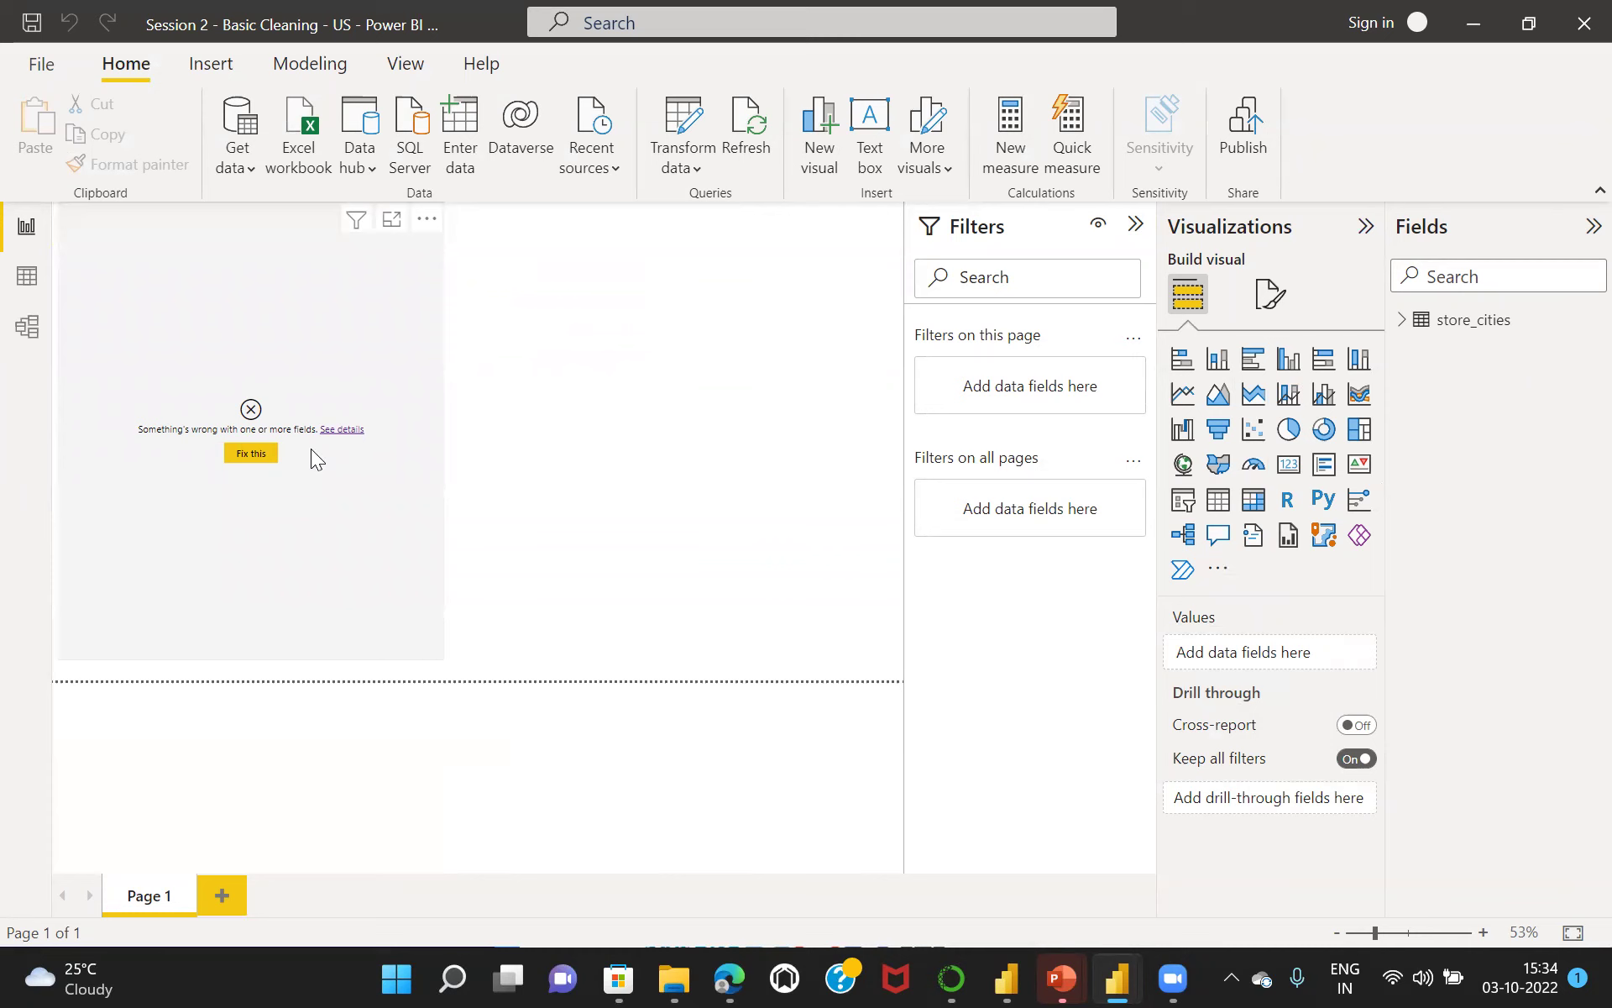
Review which field breaks the table visual and repair the visual by removing that missing field.
left_click(340, 429)
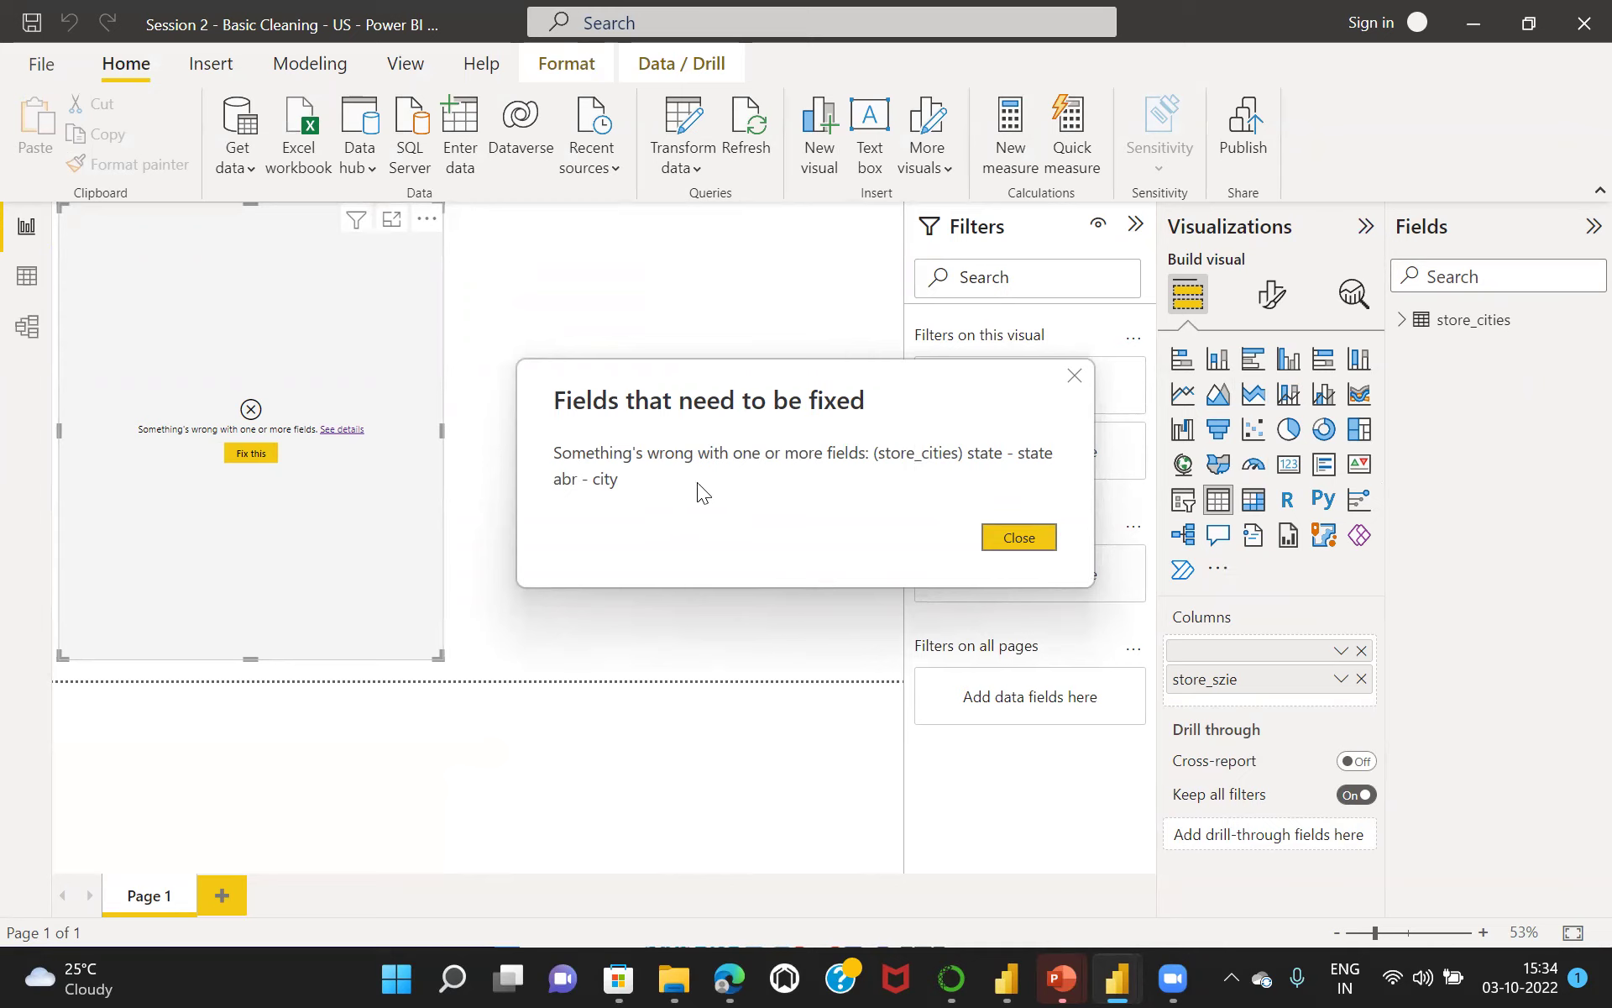
left_click(1019, 537)
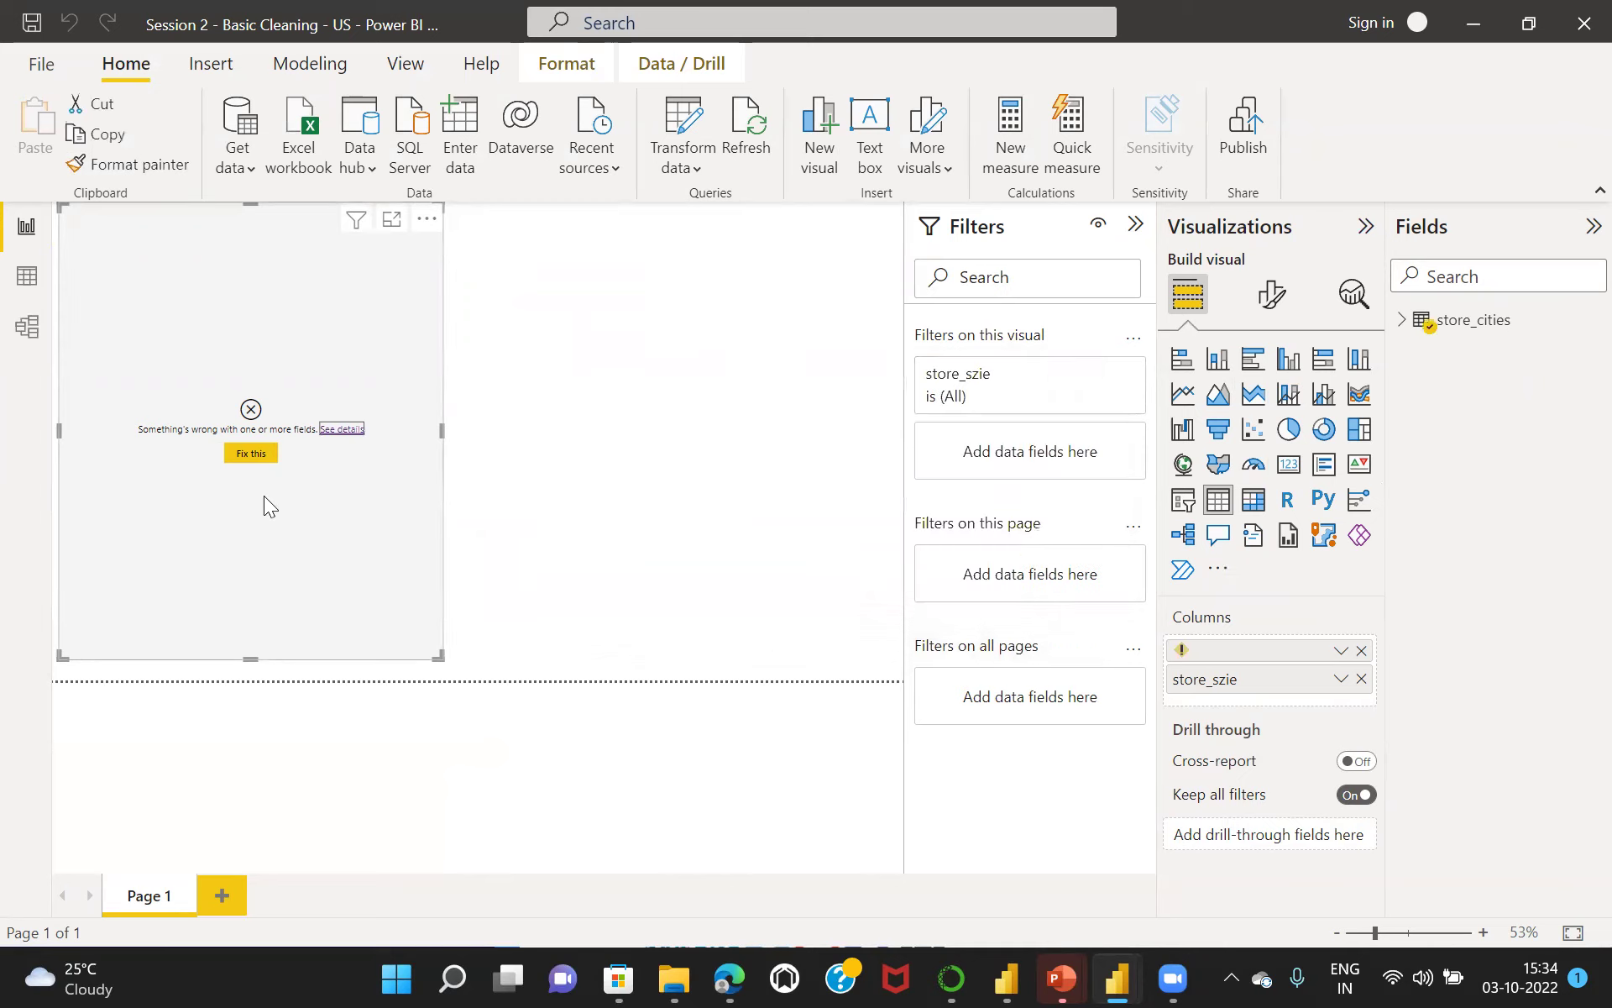
left_click(250, 453)
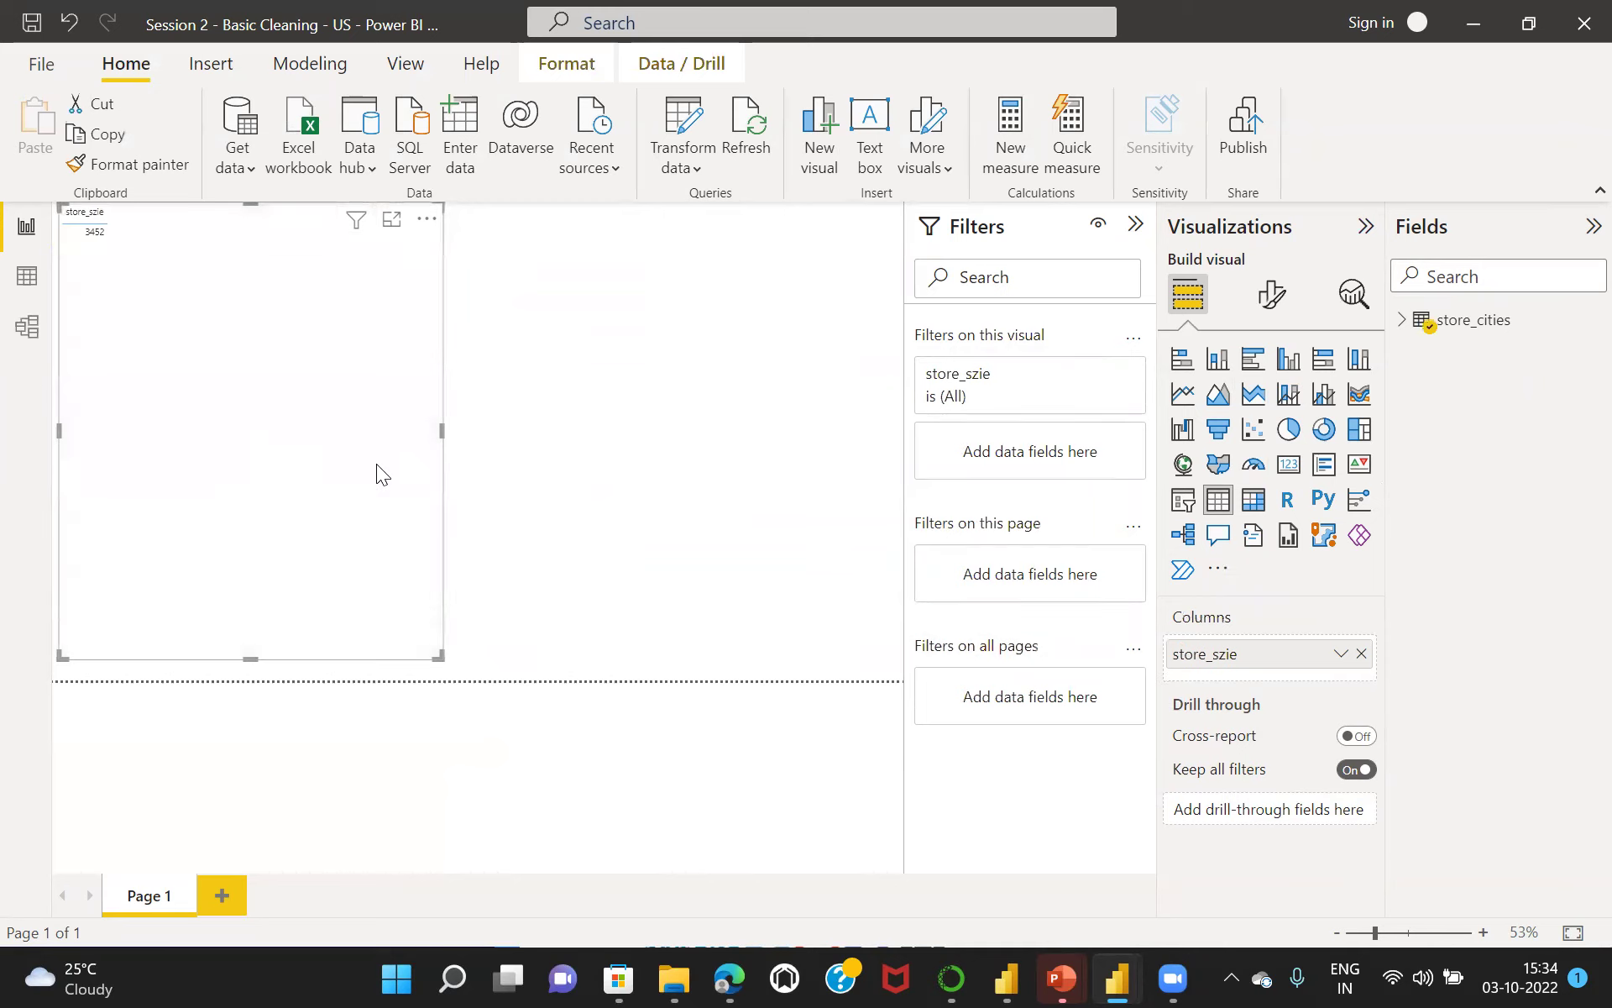
Add the City field from store_cities to the table visual and place it ahead of store_szie.
left_click(1400, 320)
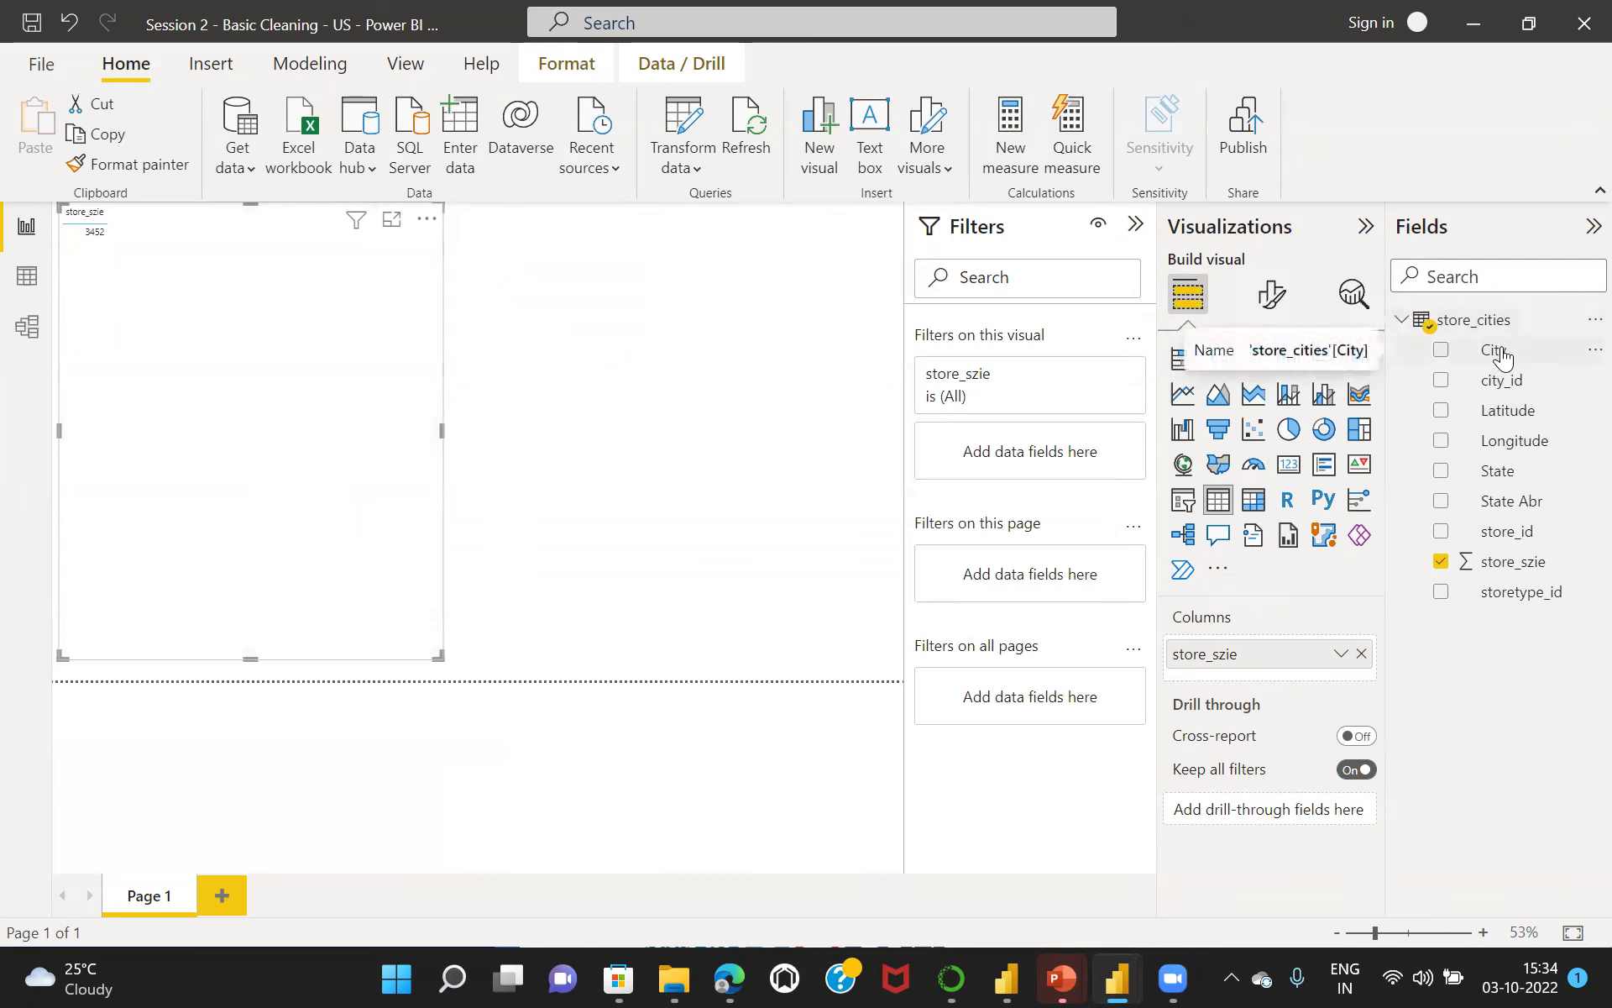
left_click_drag(1502, 359, 72, 225)
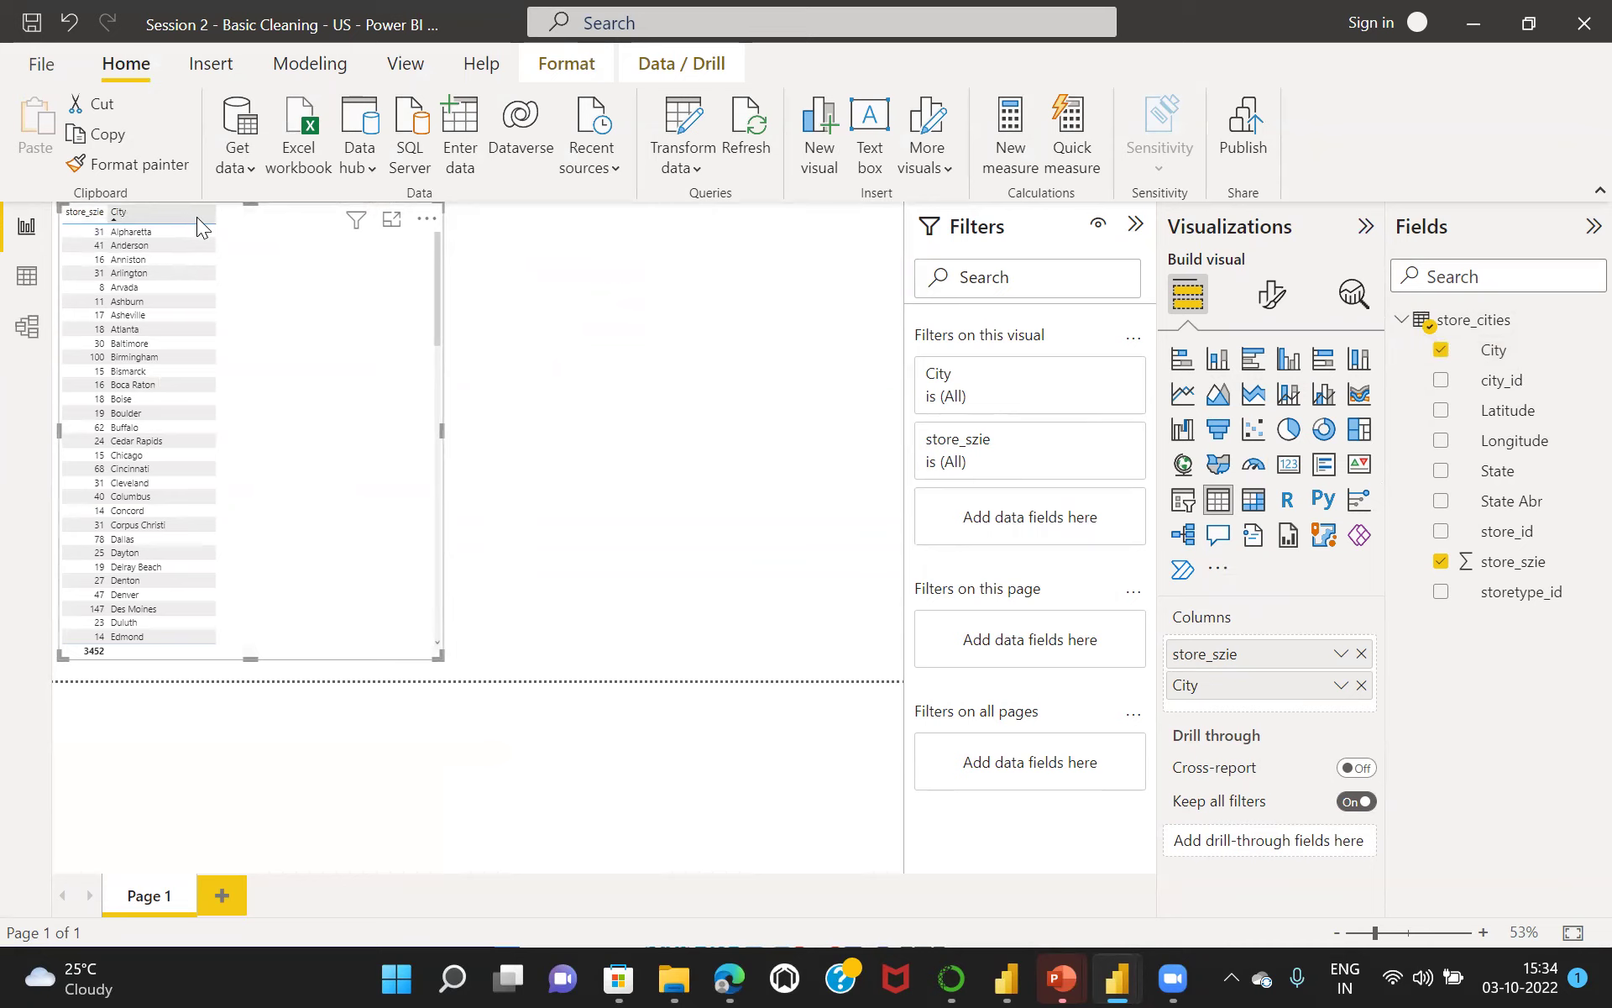
left_click_drag(1231, 685, 1235, 658)
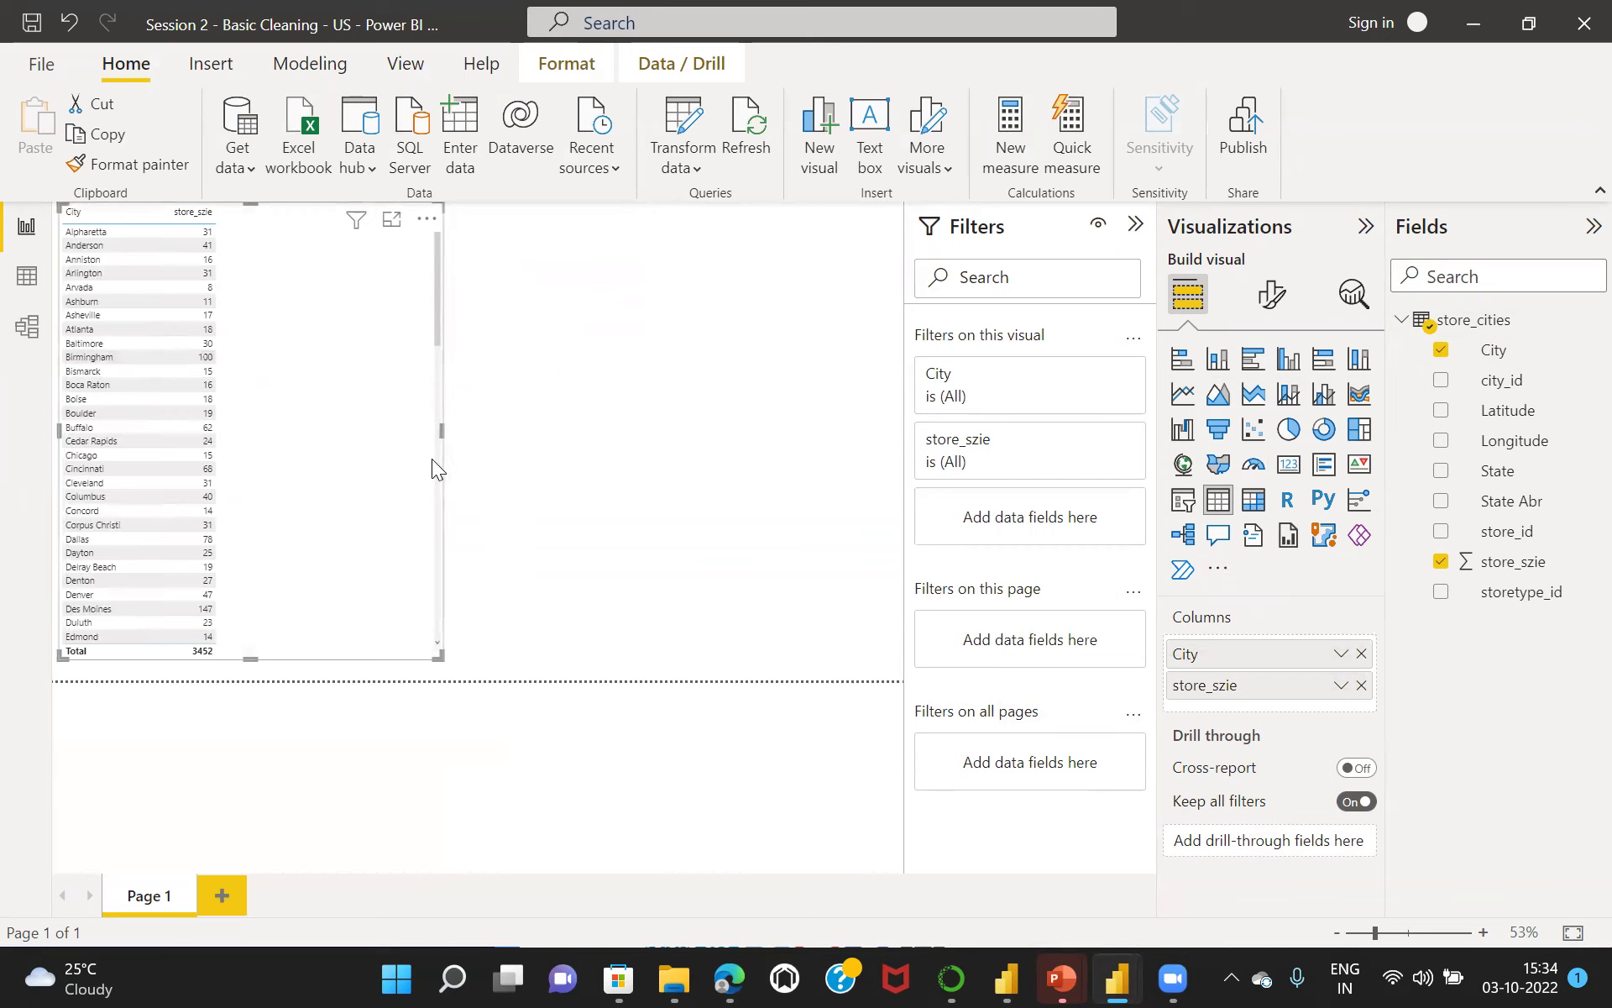
Narrow the table visual to fit its two columns and extend it to the page's lower edge.
left_click_drag(443, 432, 274, 421)
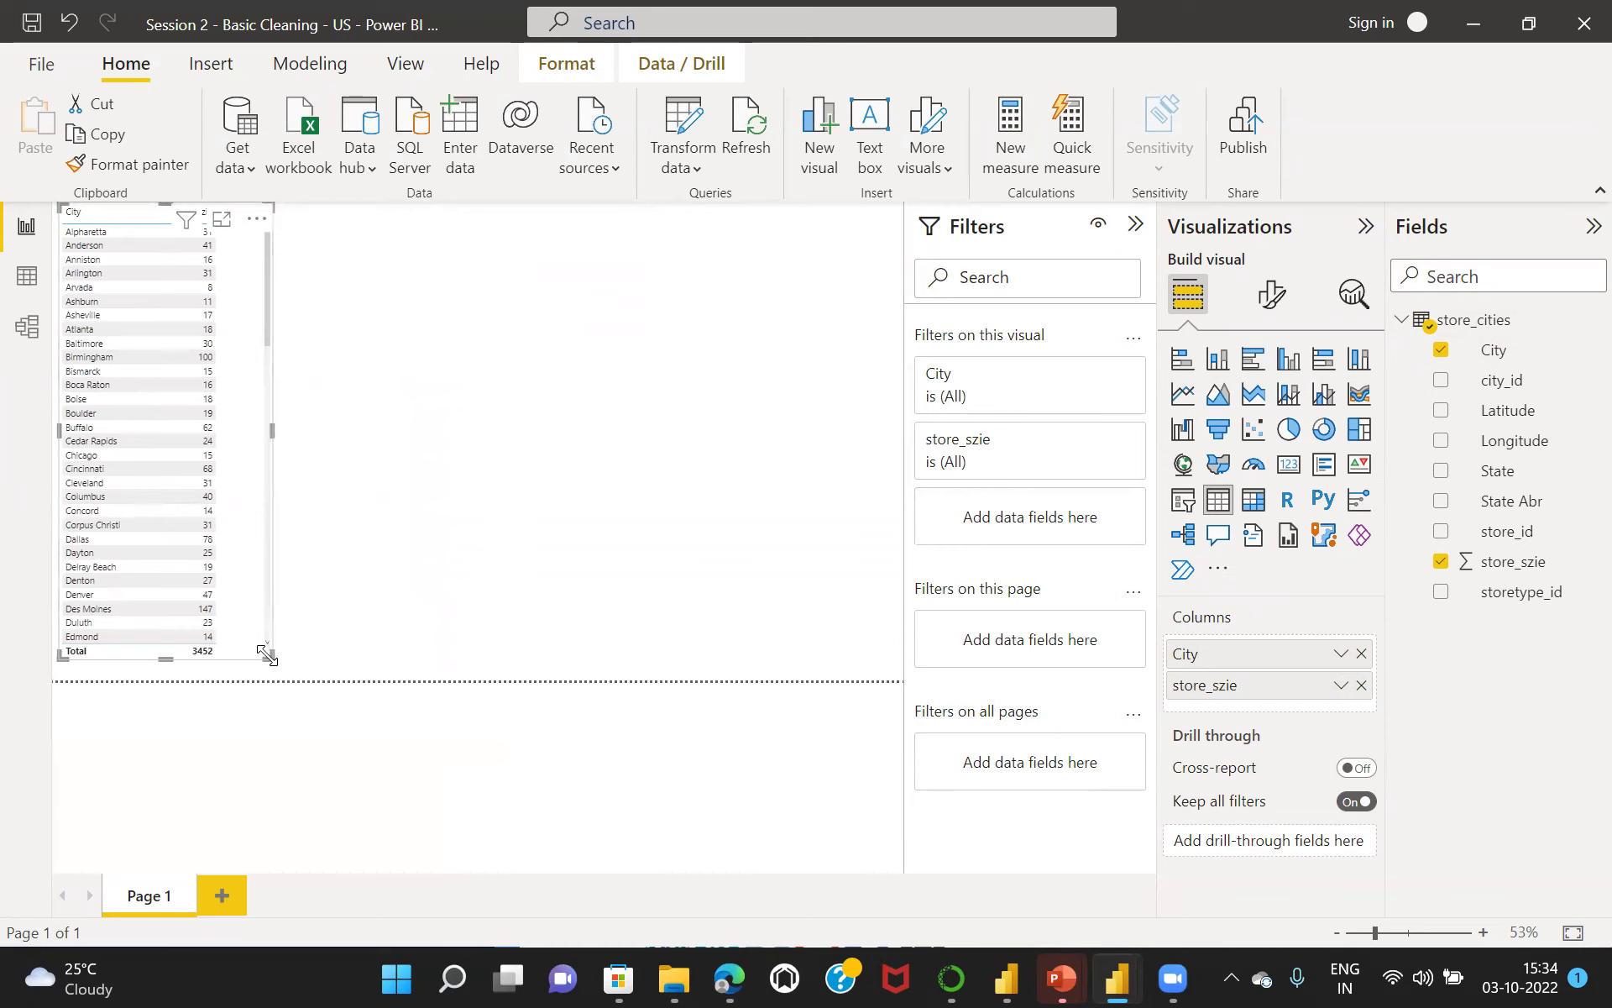
left_click_drag(267, 654, 273, 704)
left_click(529, 519)
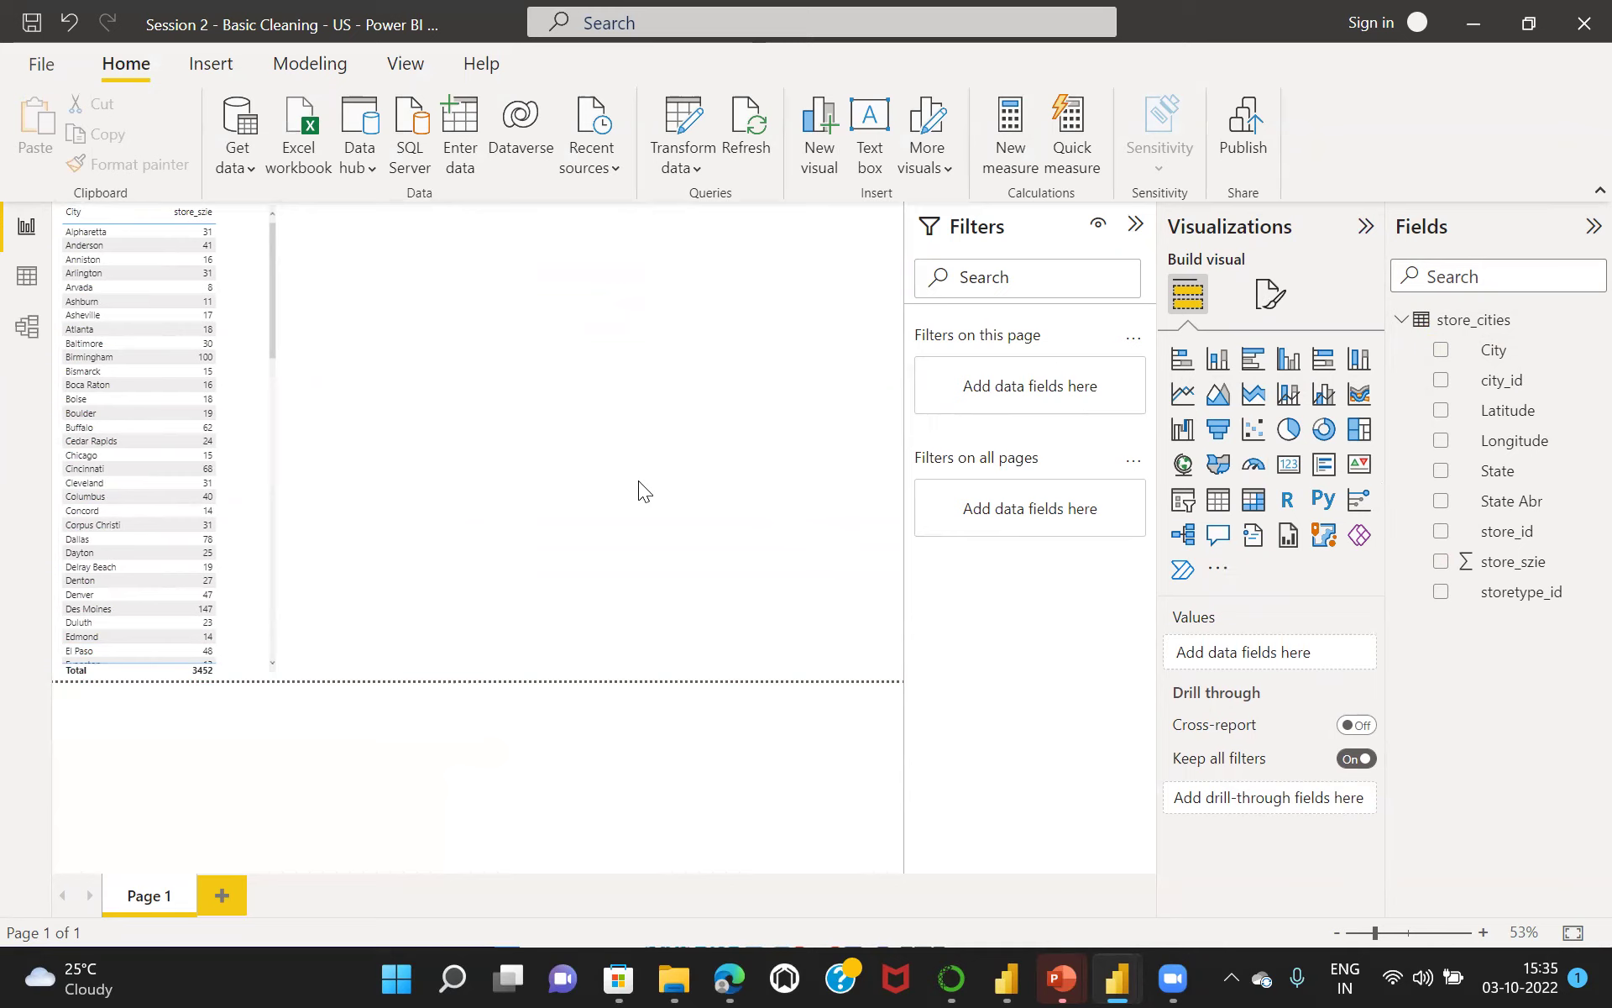
Insert a stacked column chart with State on the X-axis and store_szie on the Y-axis, and widen it across the remaining page.
left_click(1219, 363)
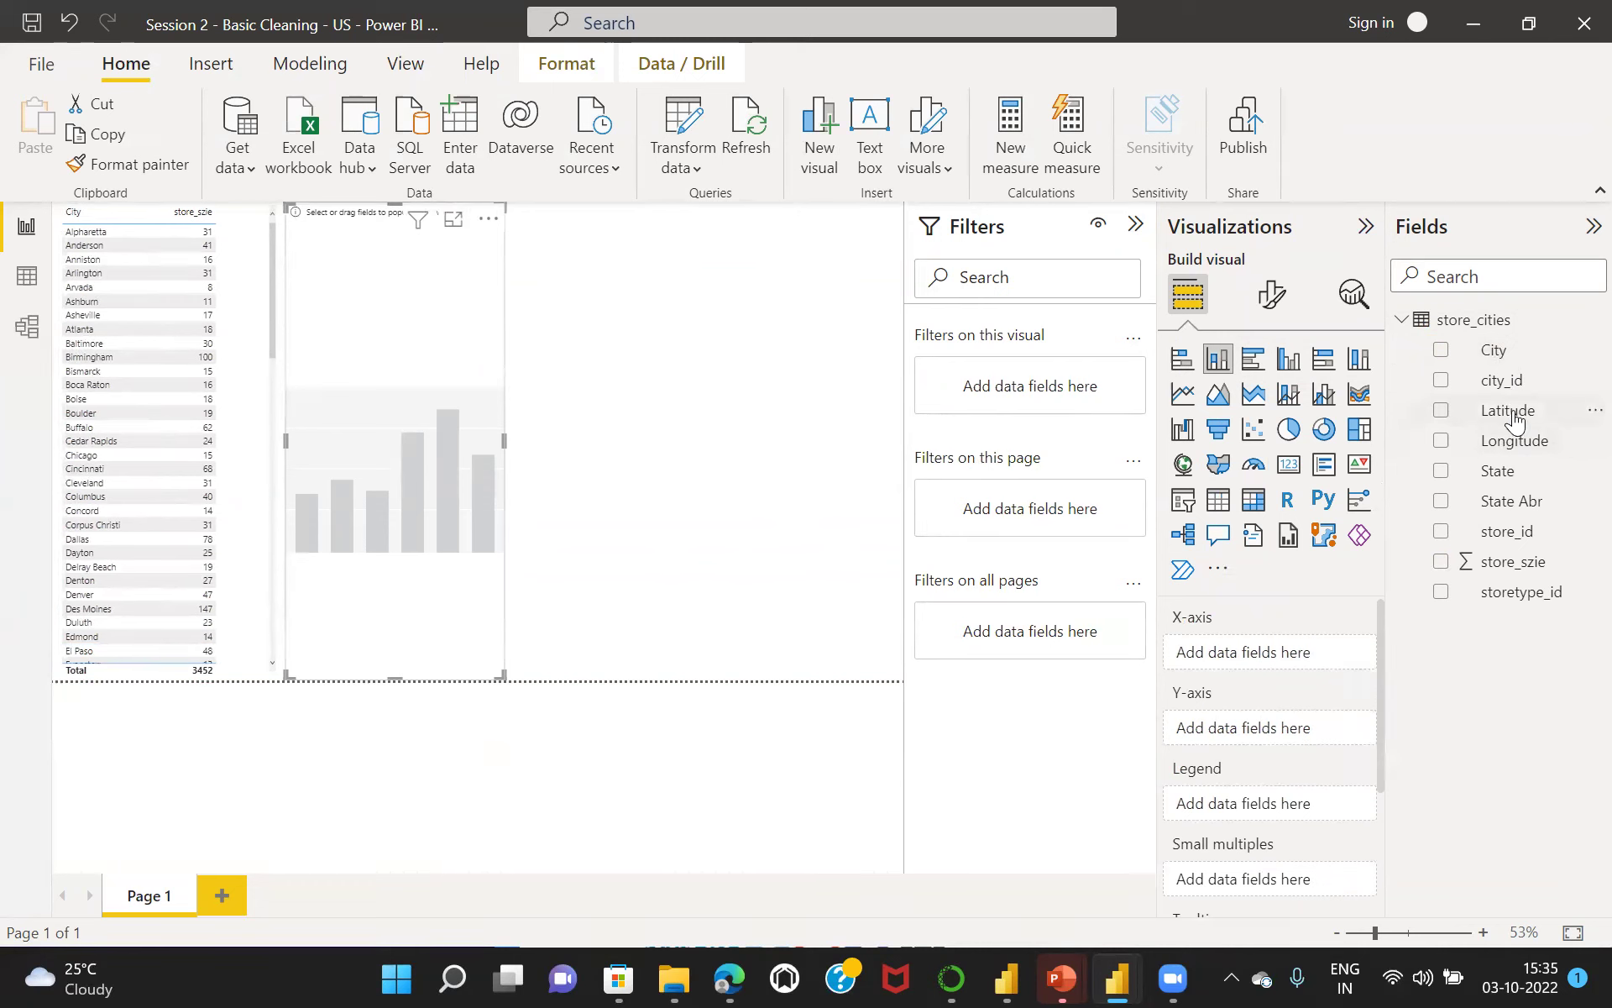
left_click_drag(1516, 477, 1291, 663)
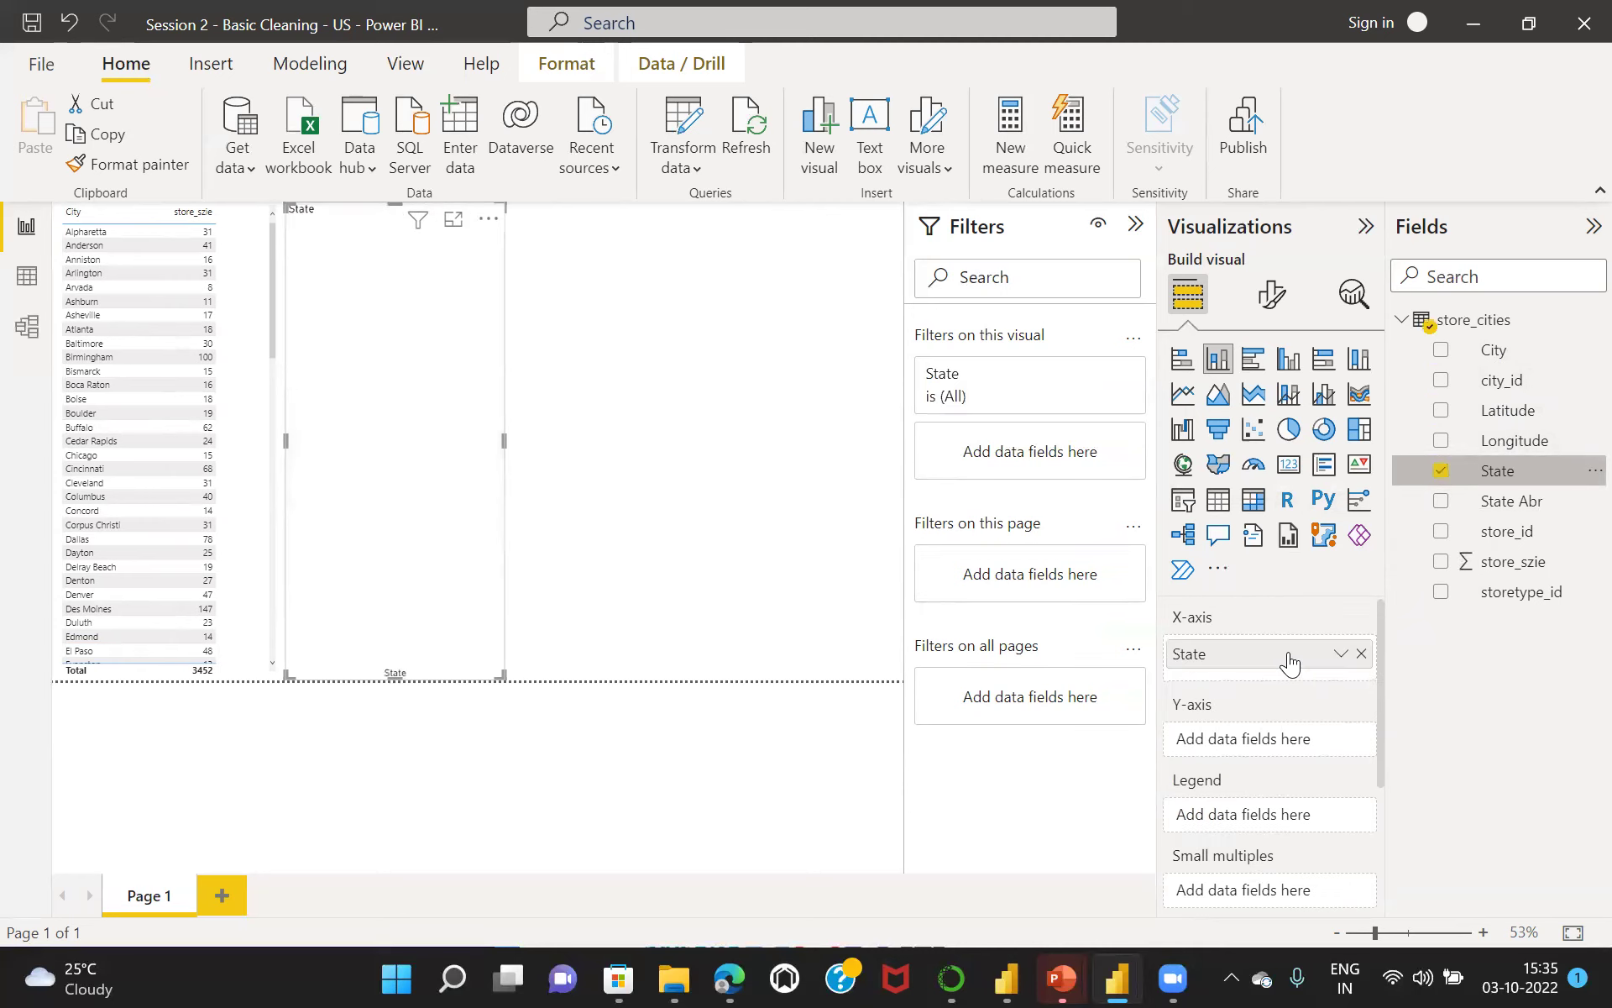
left_click_drag(1504, 571, 1274, 744)
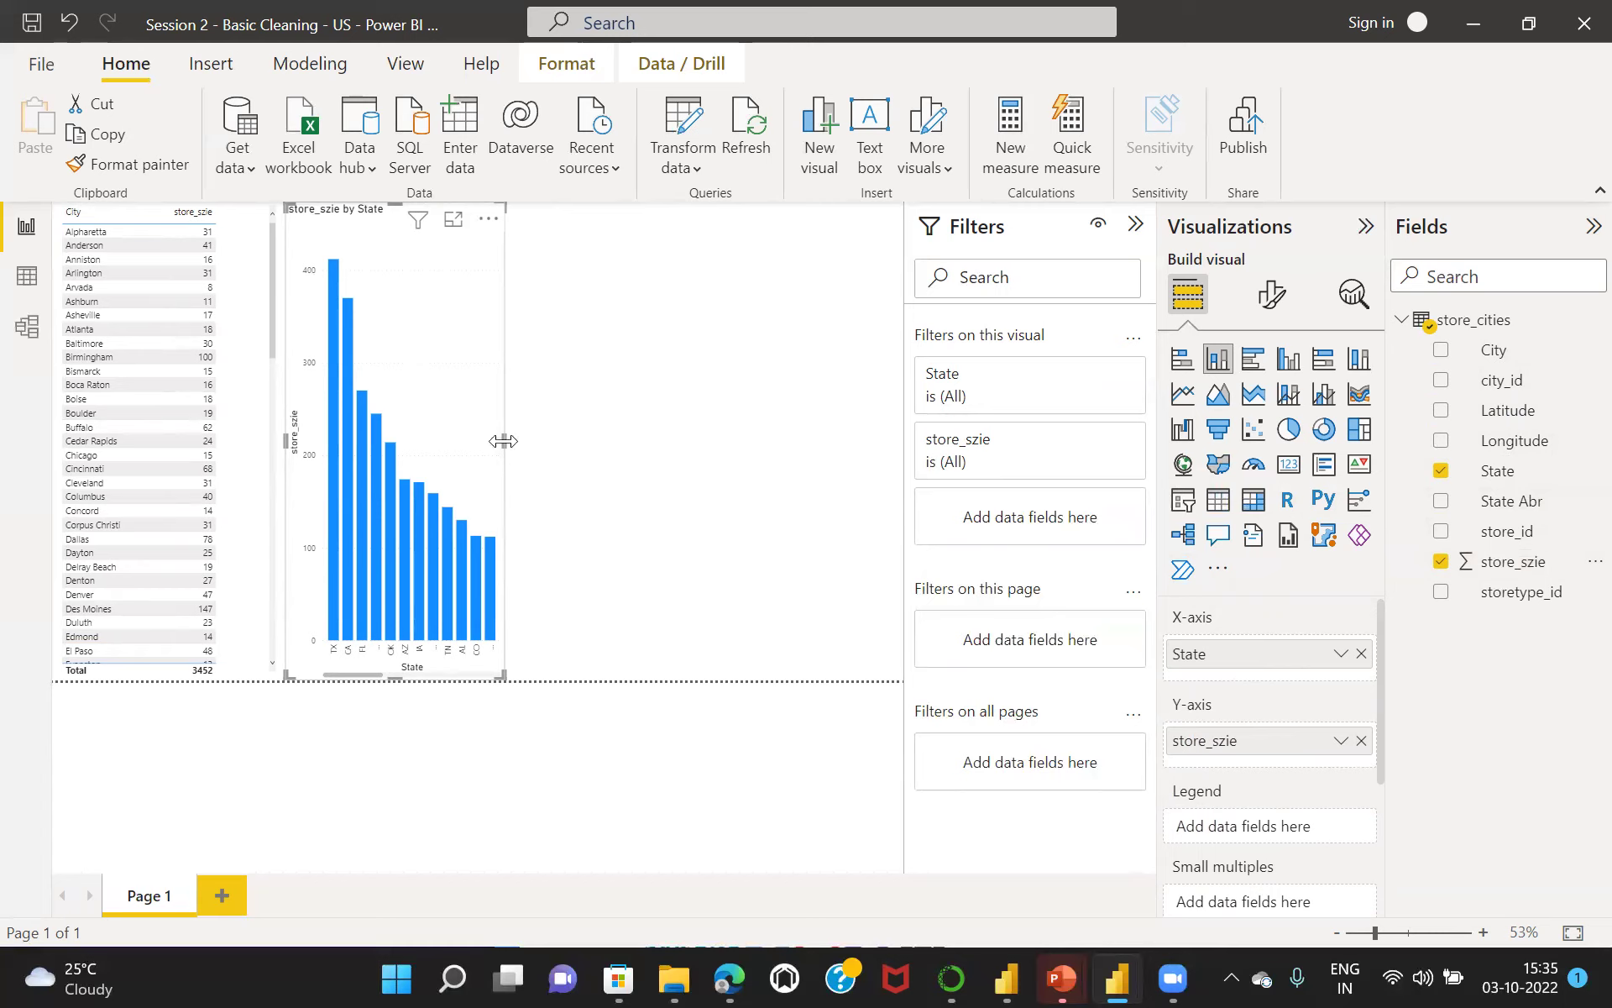
left_click_drag(511, 441, 825, 440)
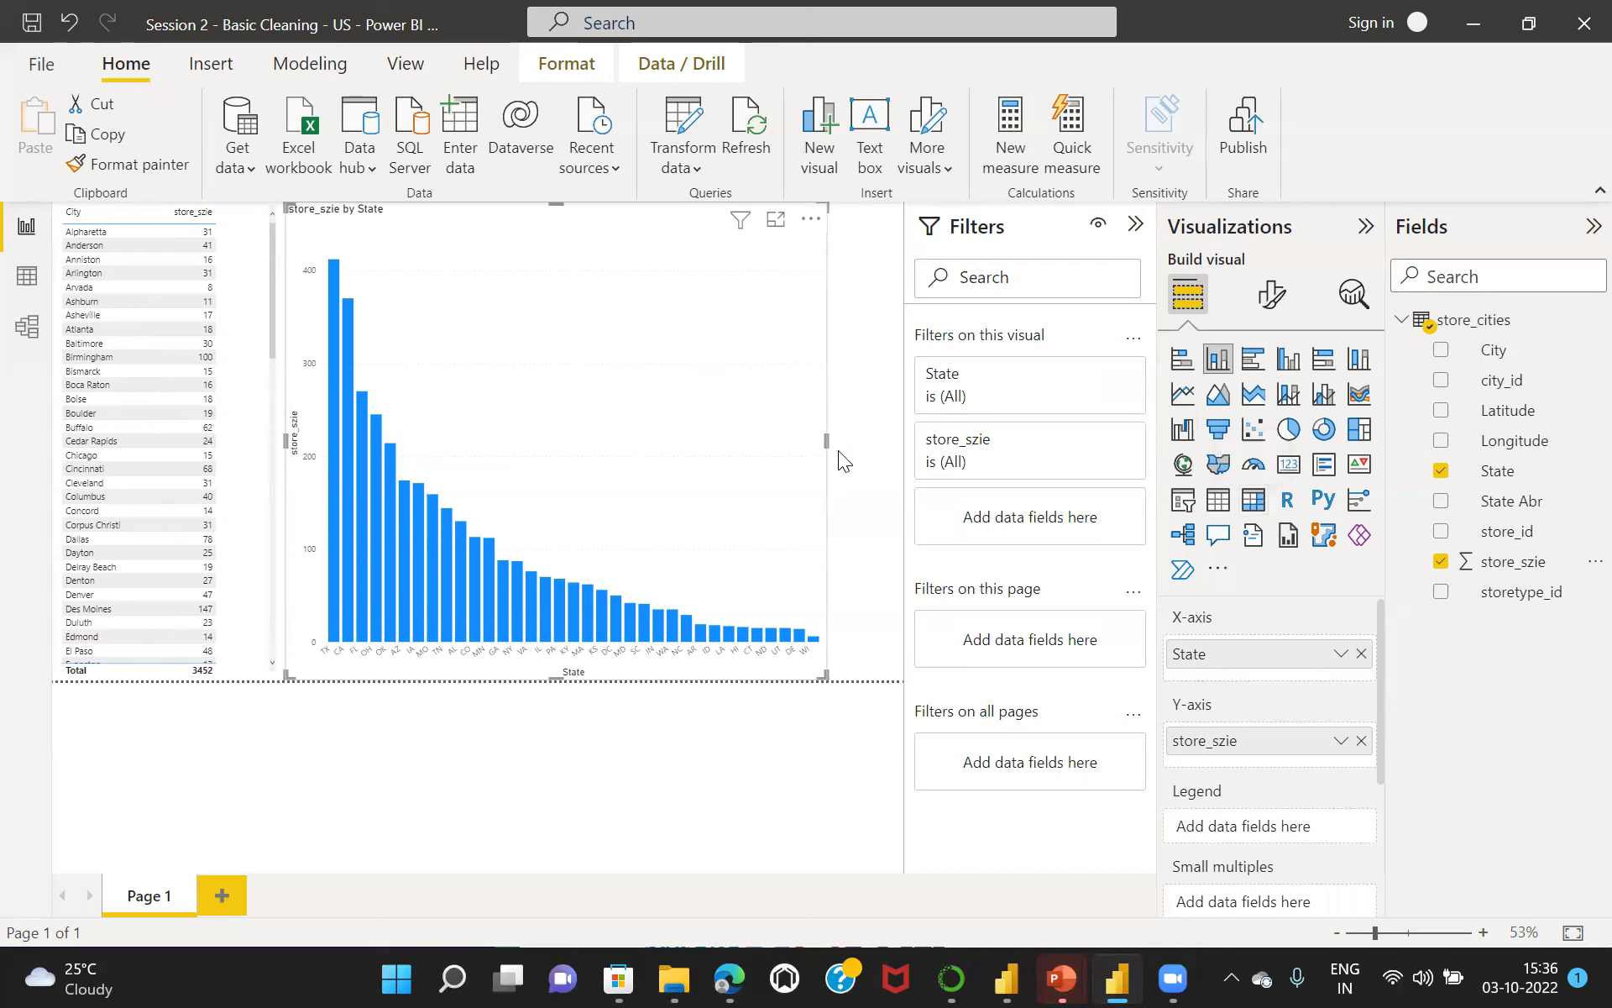
left_click_drag(824, 440, 889, 442)
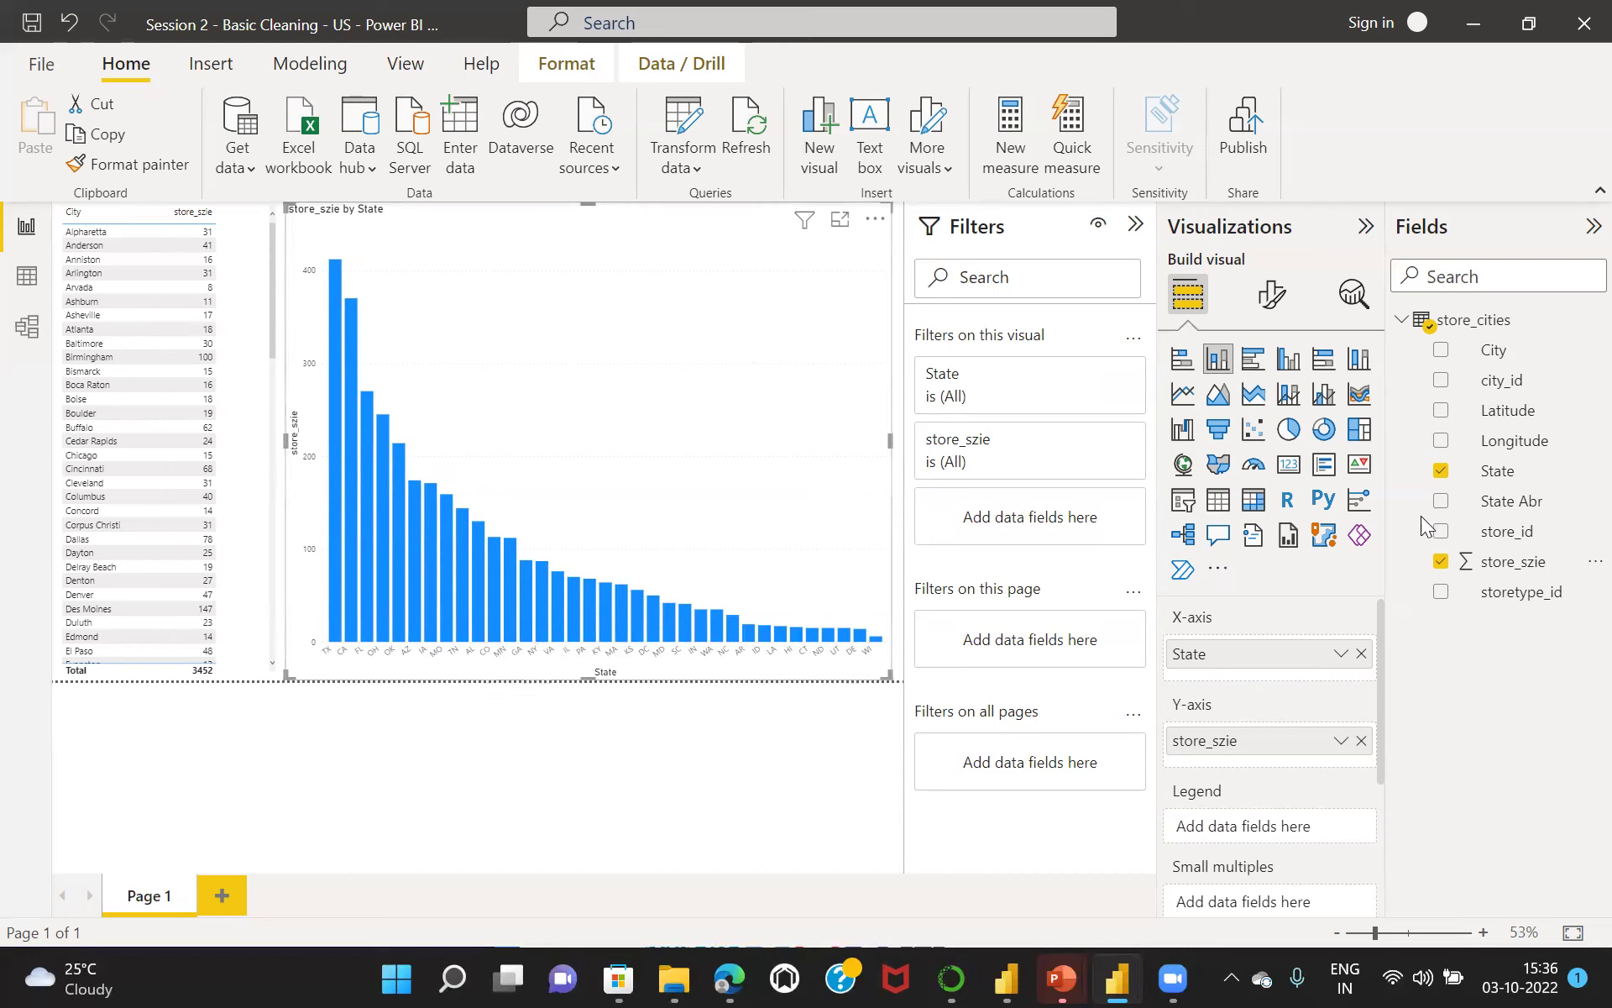
Replace State with State Abr on the column chart's X-axis, leaving the legend empty.
left_click(1441, 473)
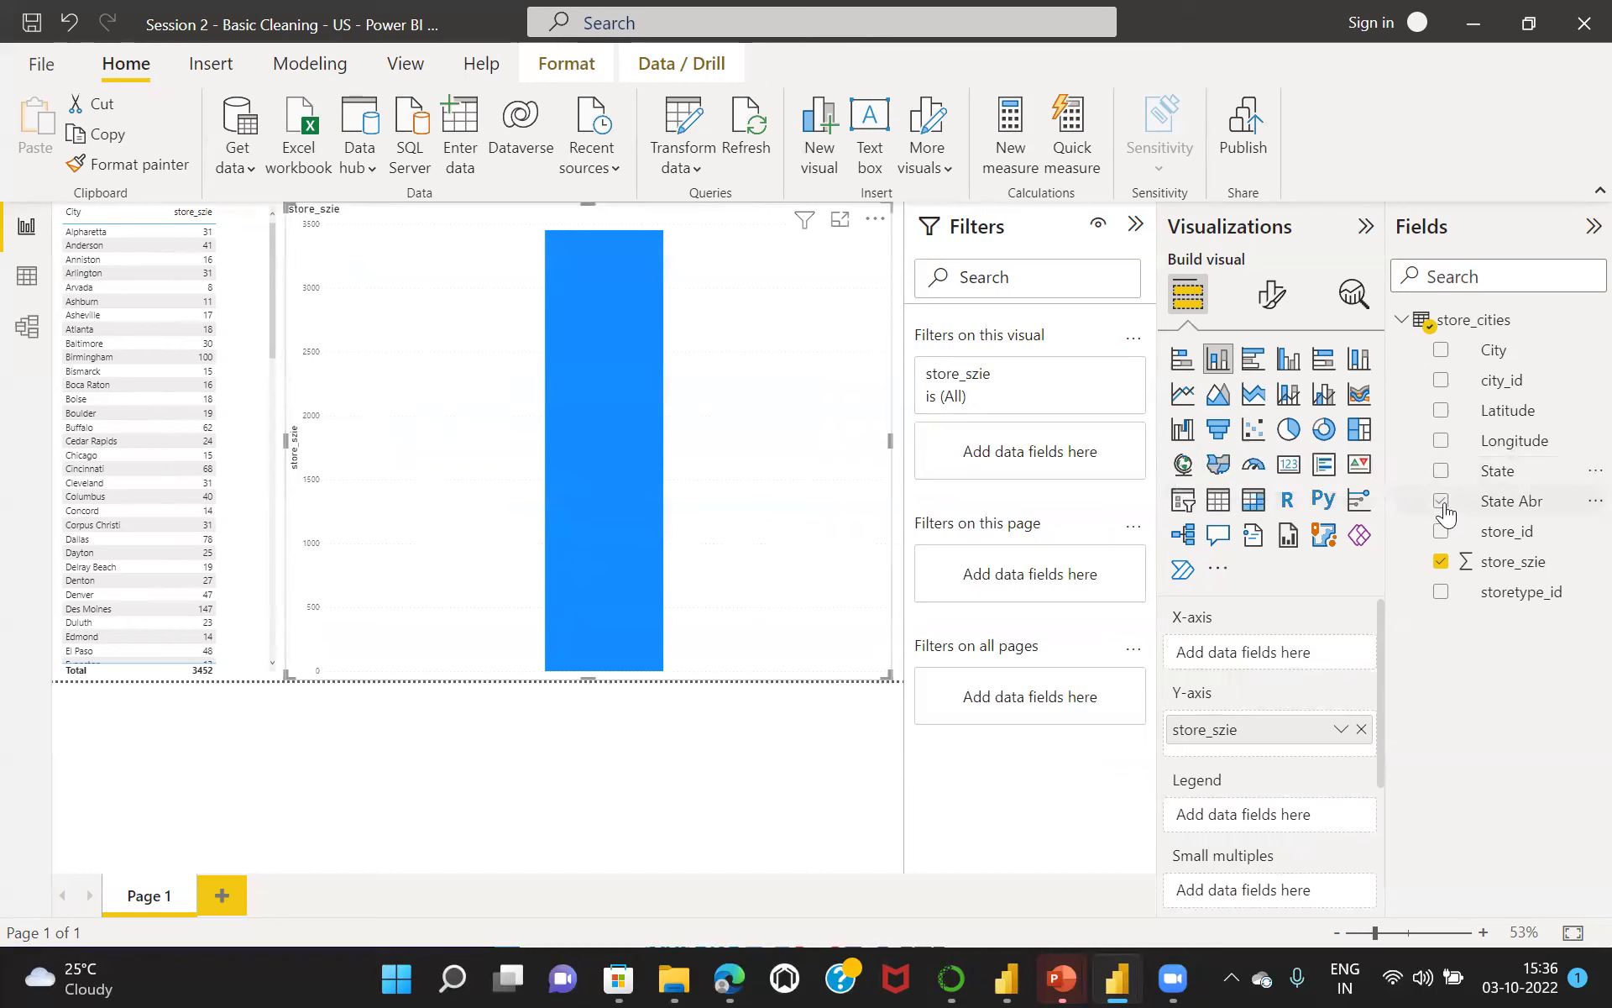
left_click(1442, 502)
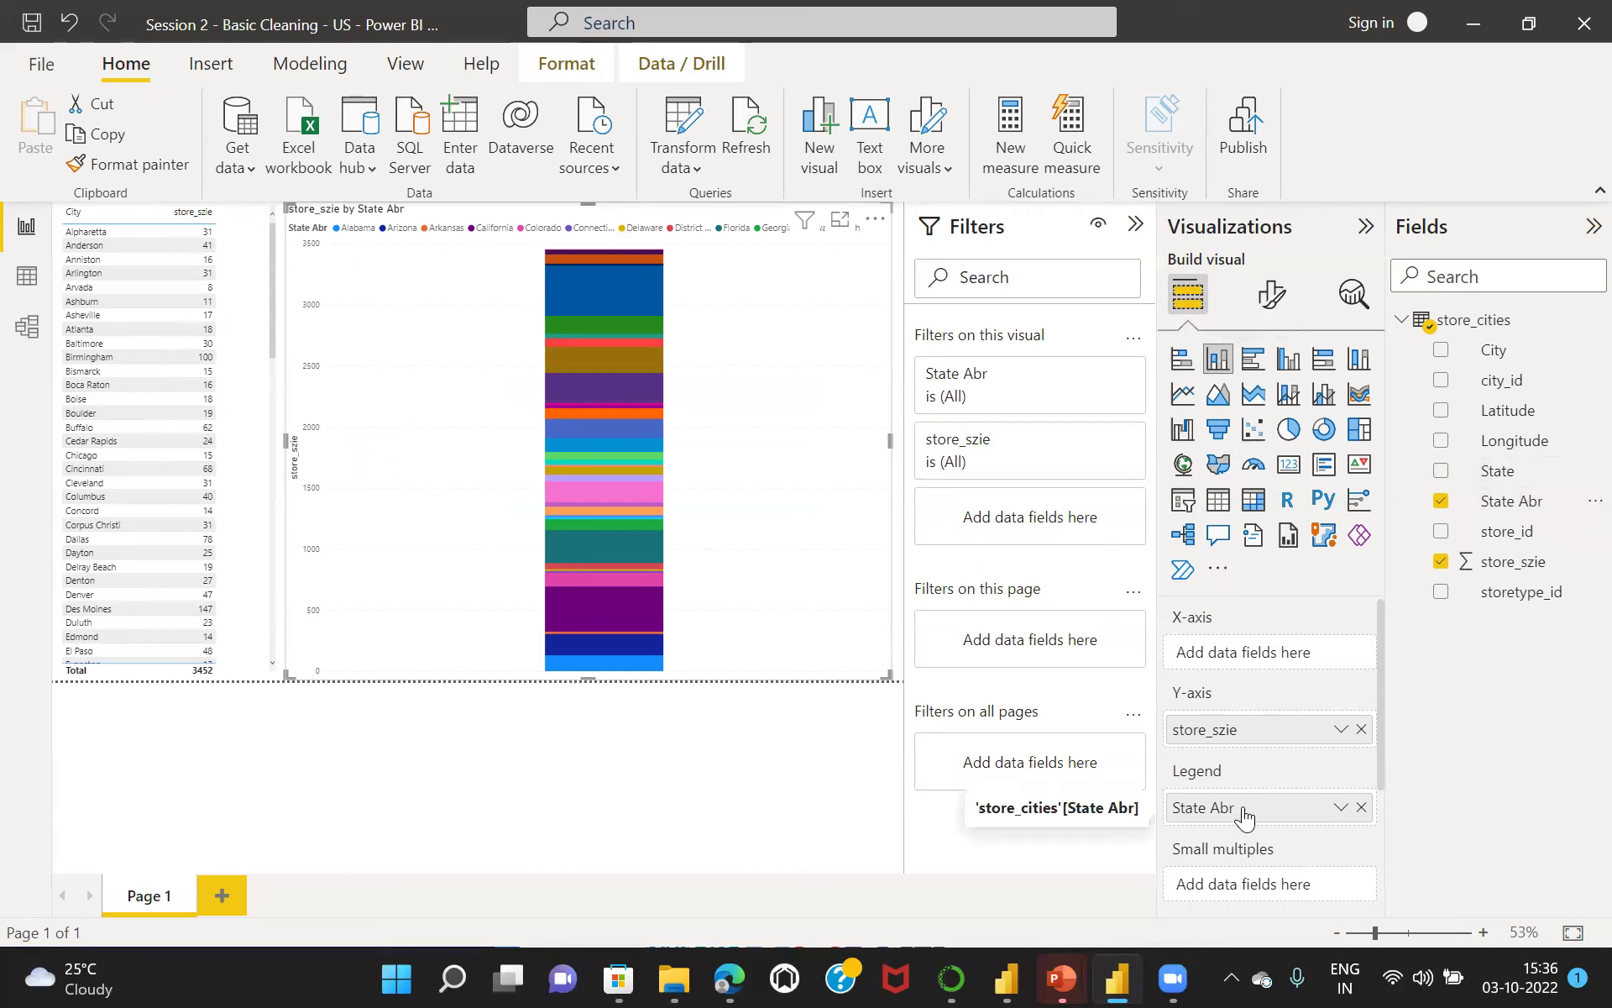
left_click_drag(1244, 816, 1240, 652)
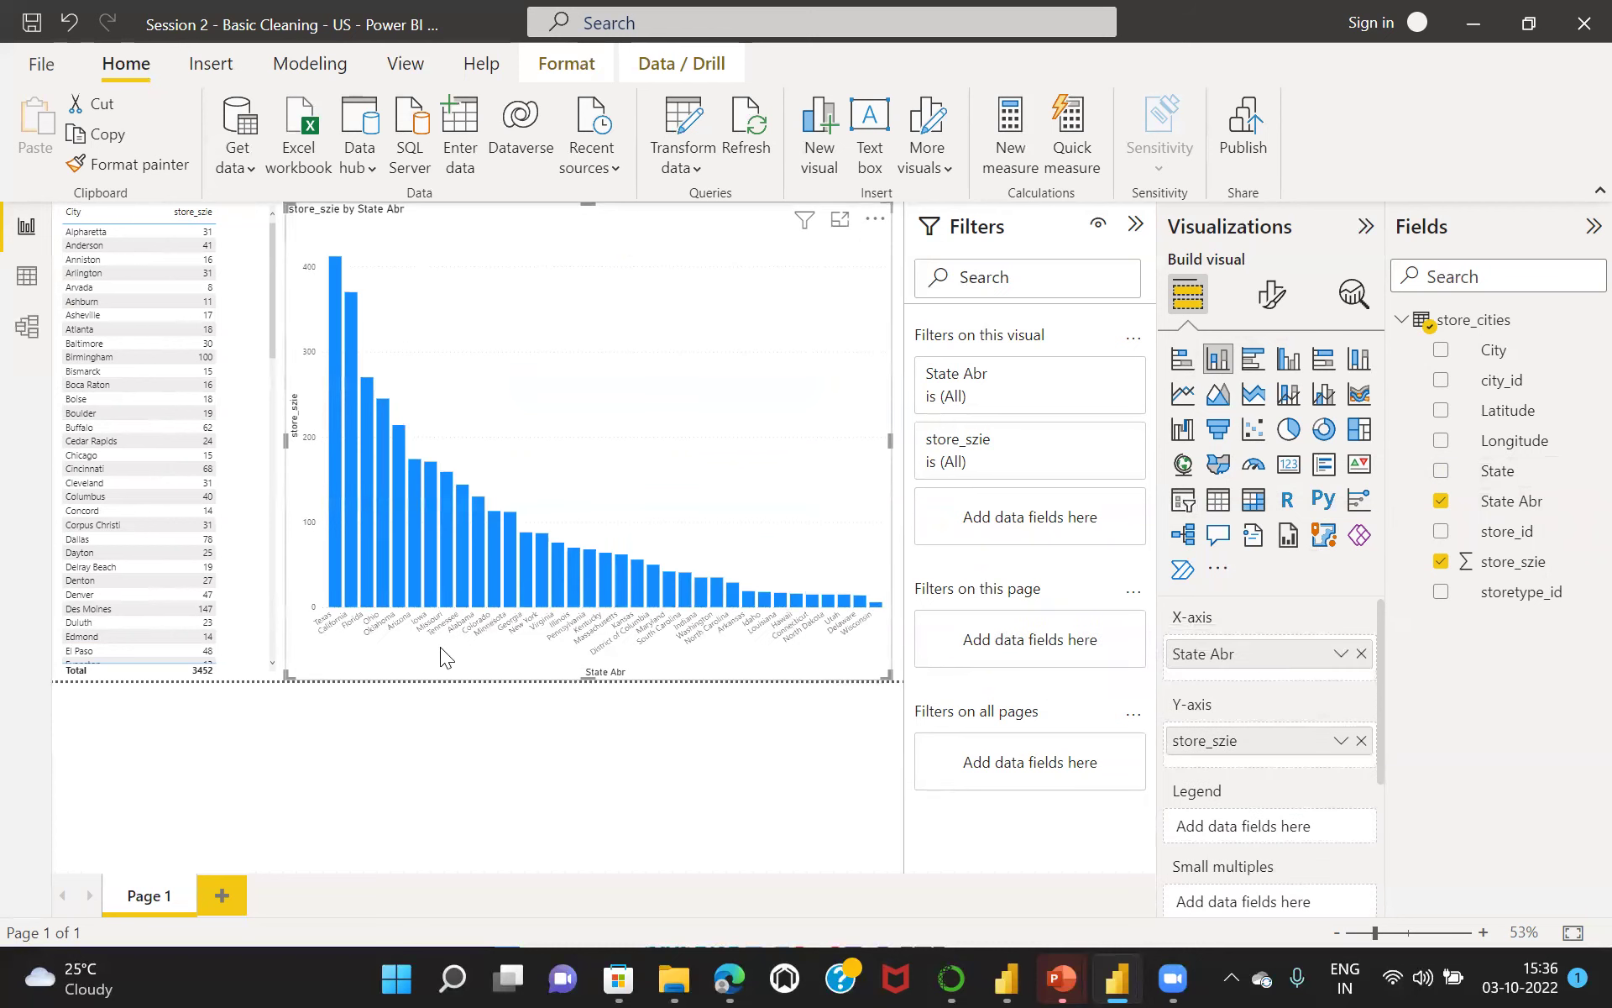
mouse_move(339, 405)
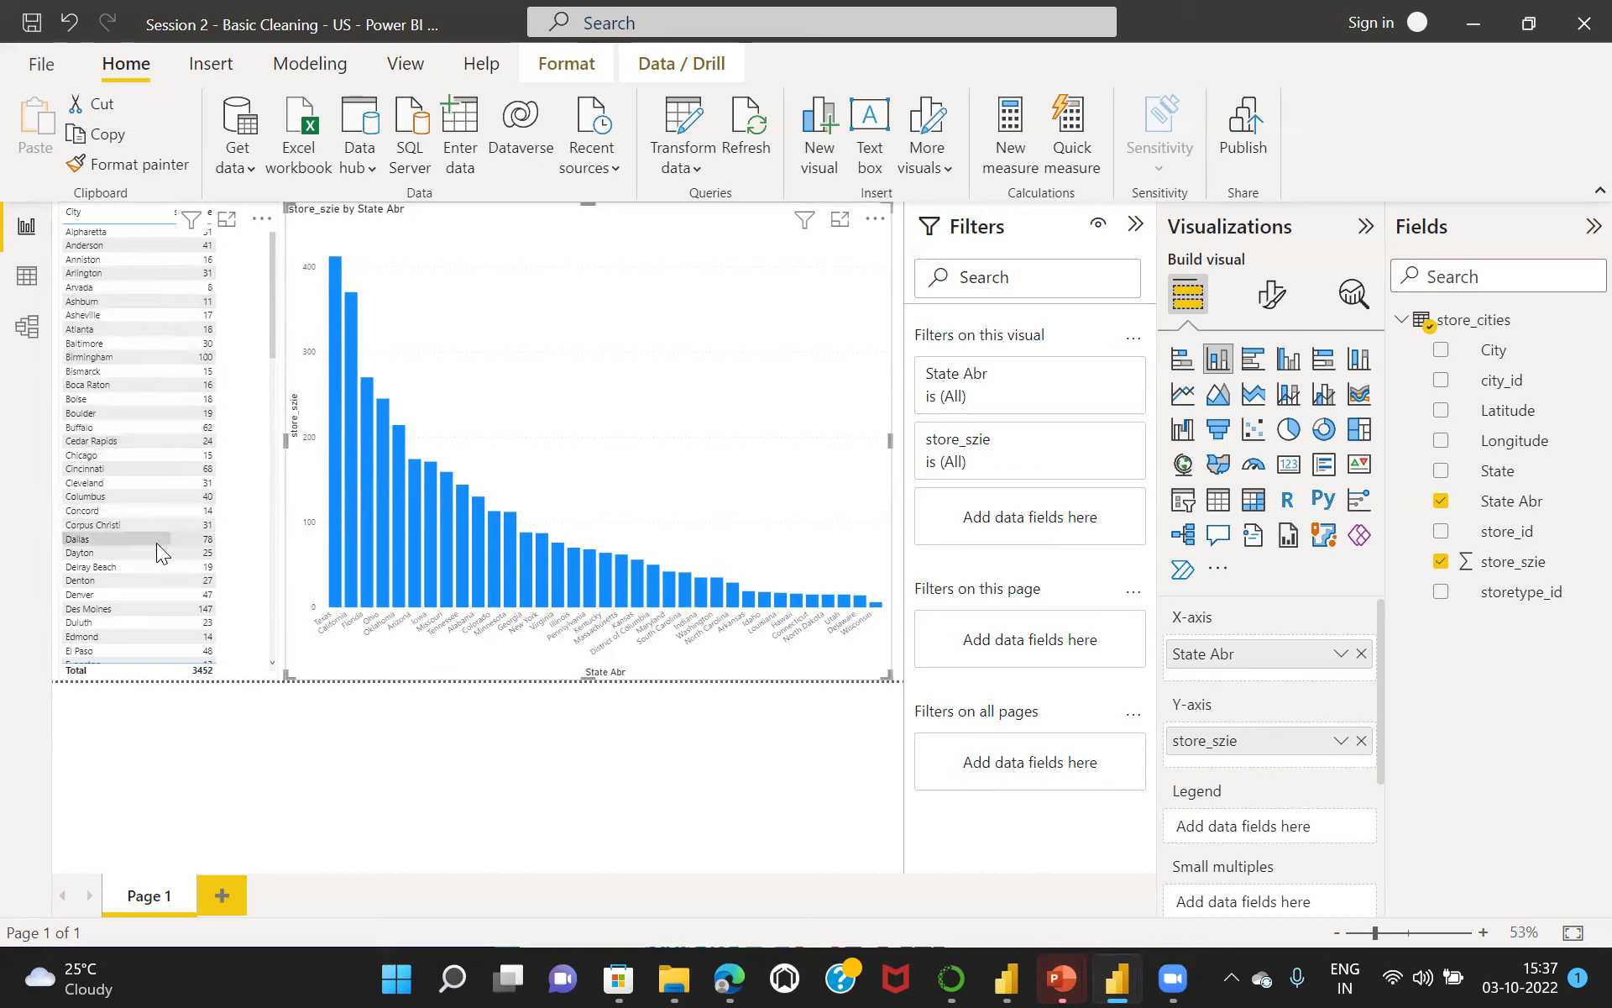
left_click(262, 620)
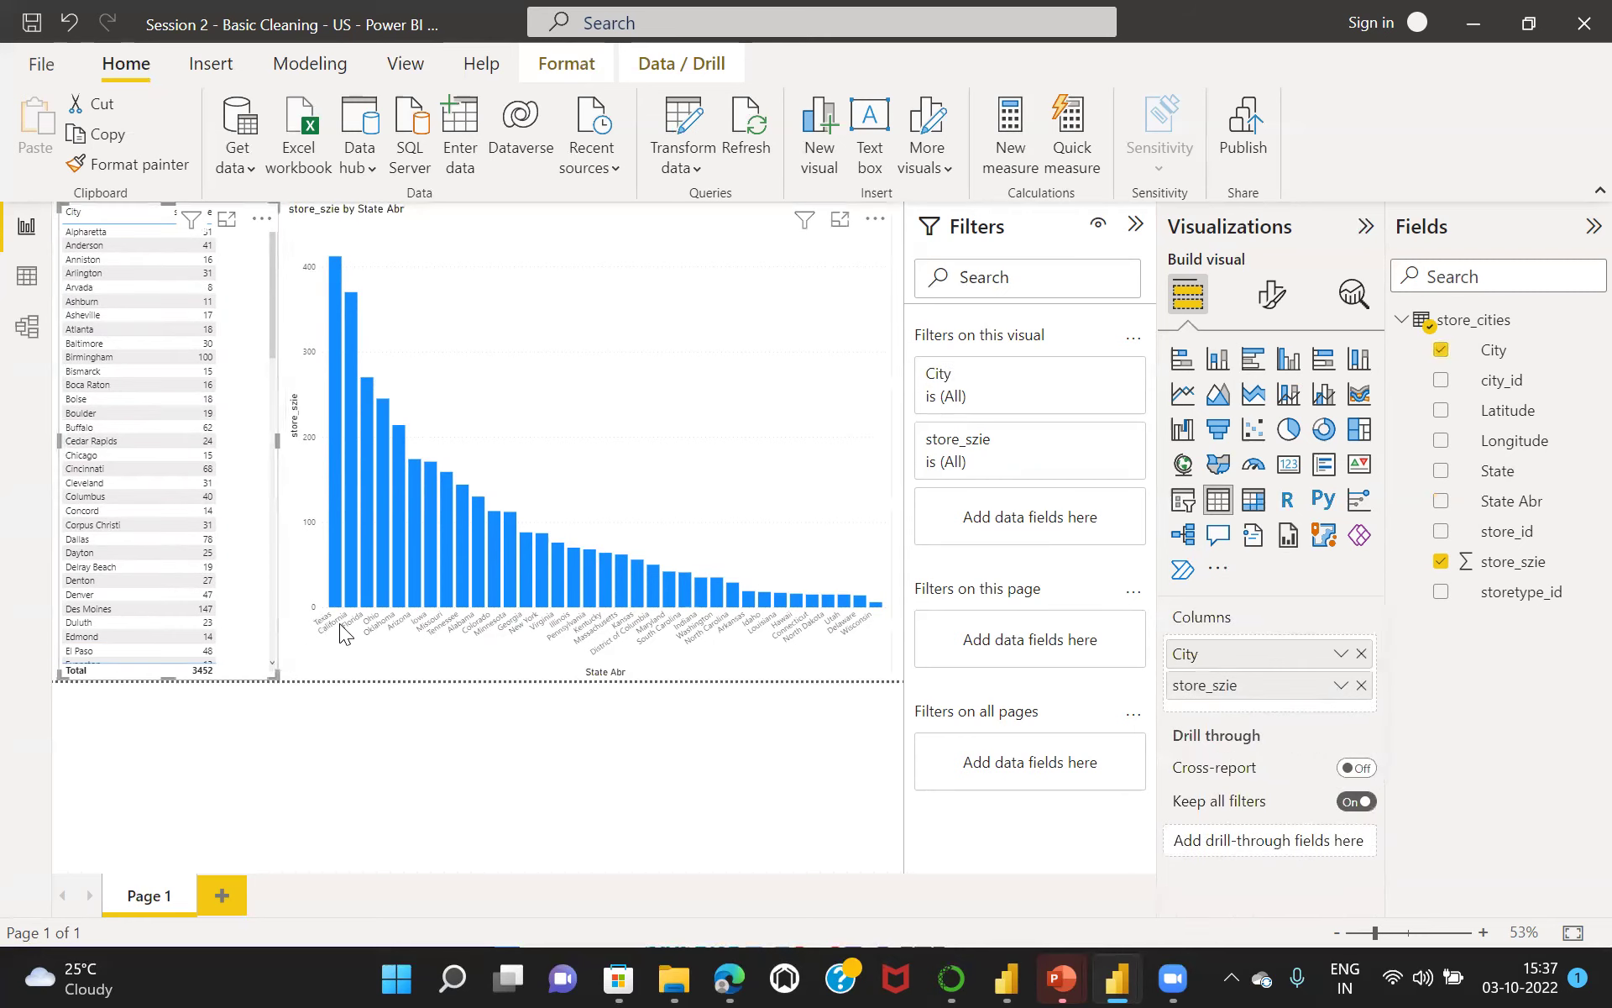
left_click(707, 467)
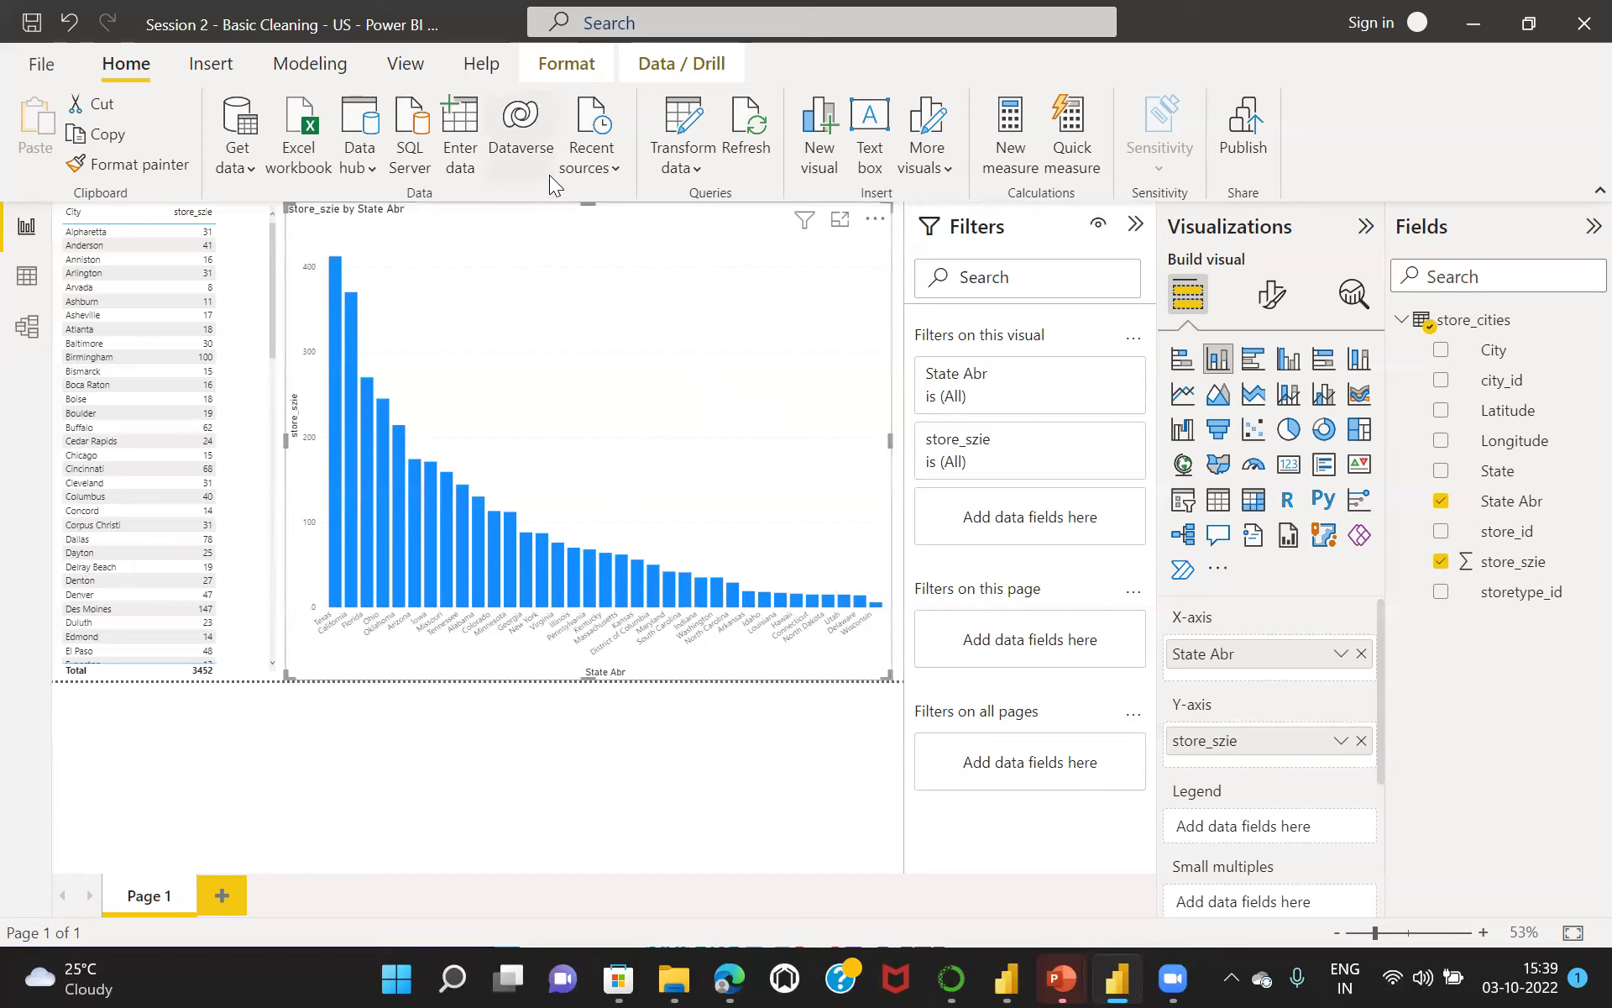
Reopen the store_cities query in Power Query Editor and trim the text in the City column.
left_click(684, 118)
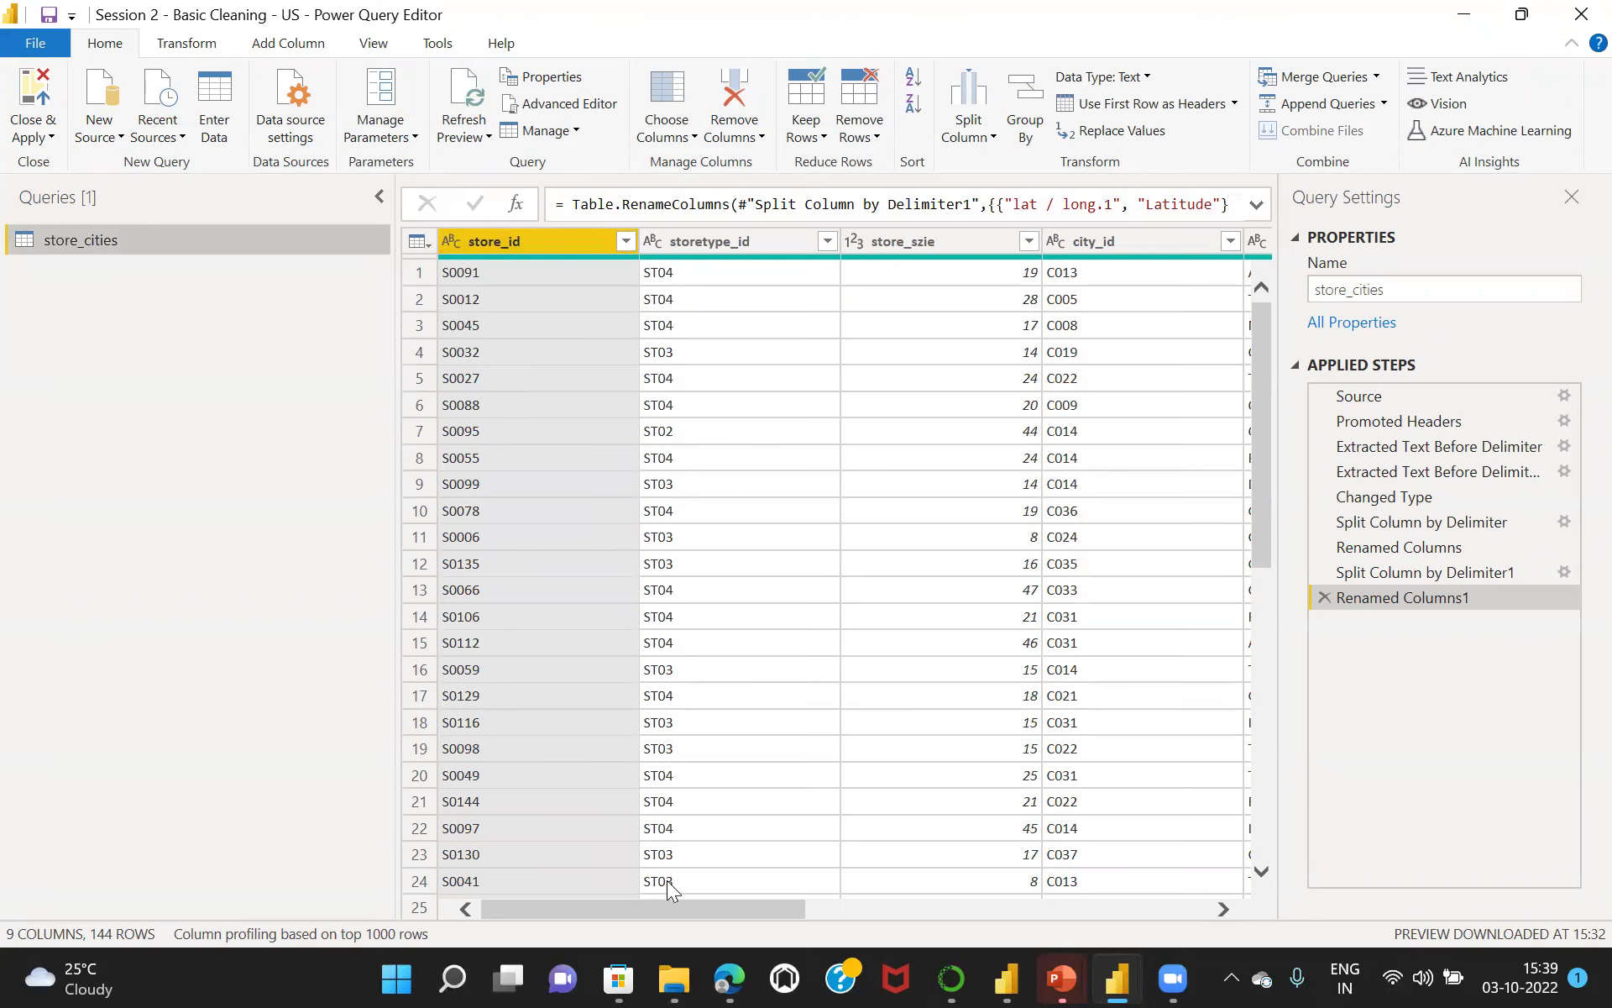
left_click_drag(667, 907, 957, 891)
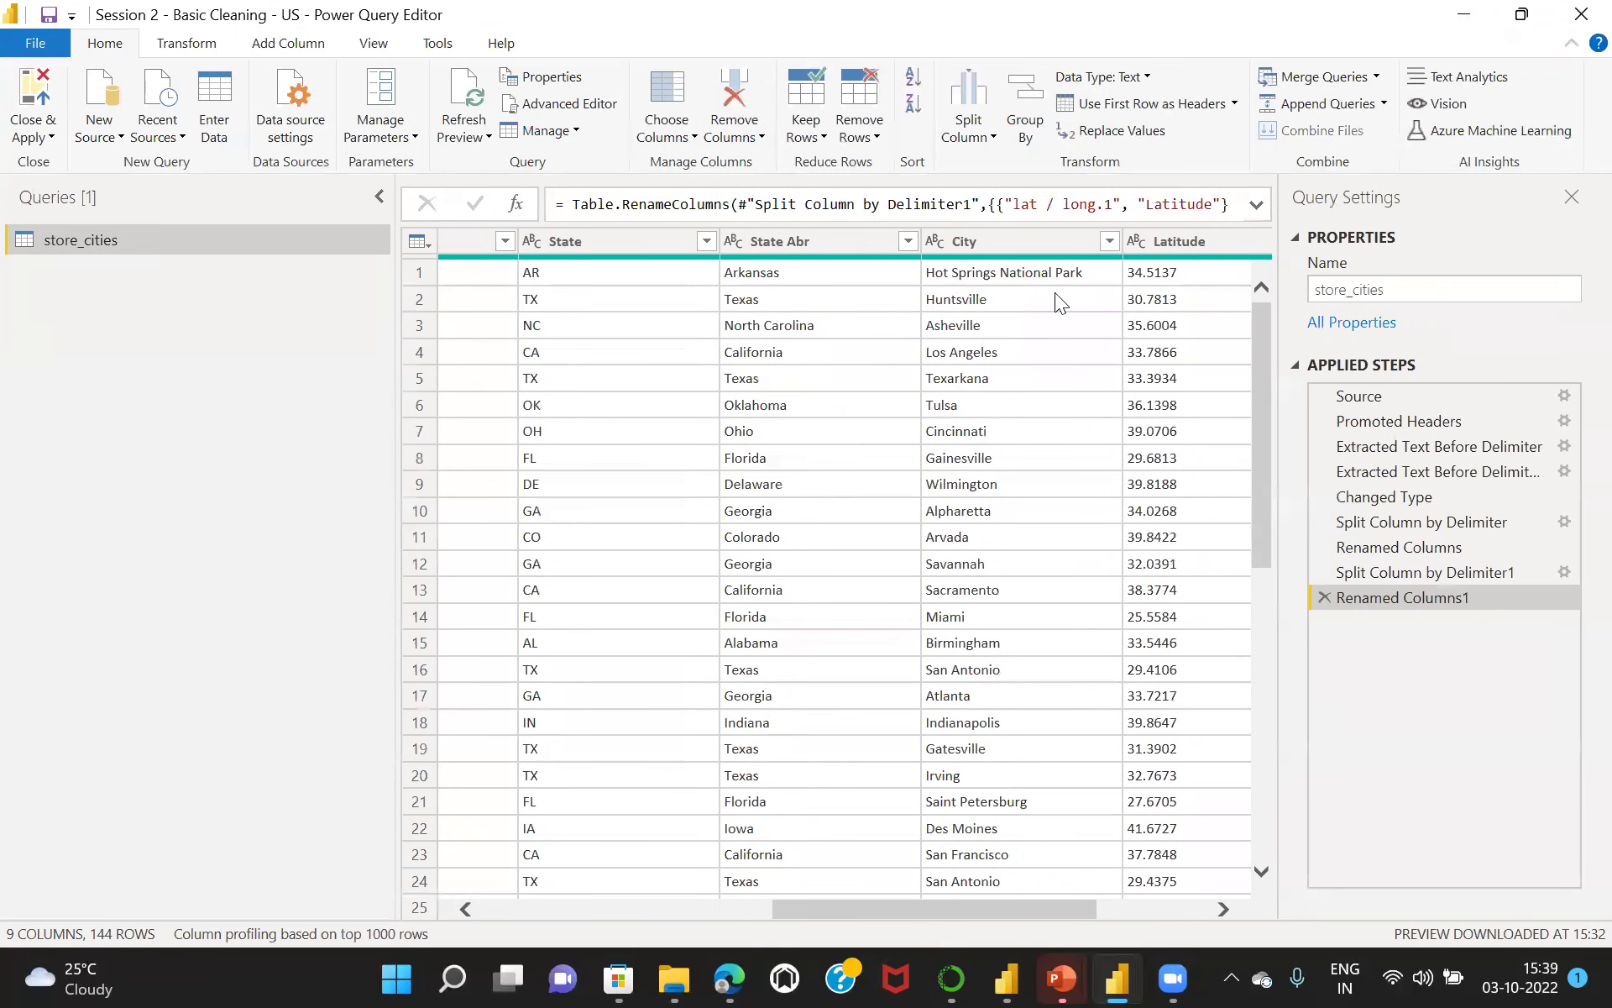
left_click(1003, 240)
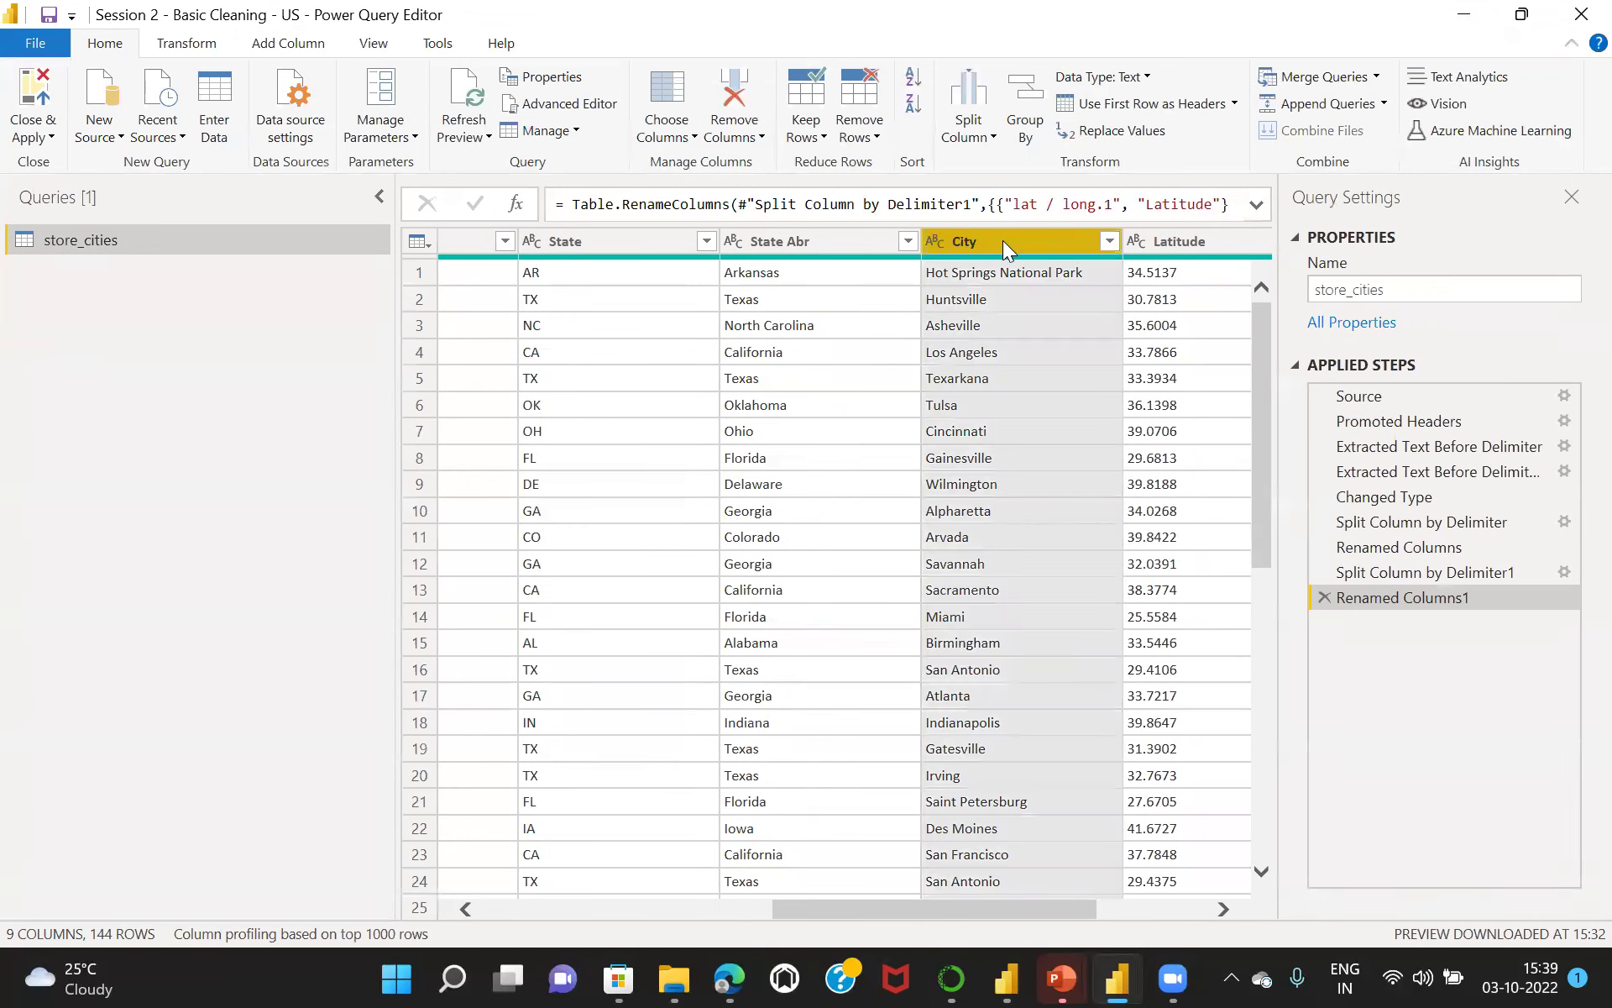
right_click(1002, 240)
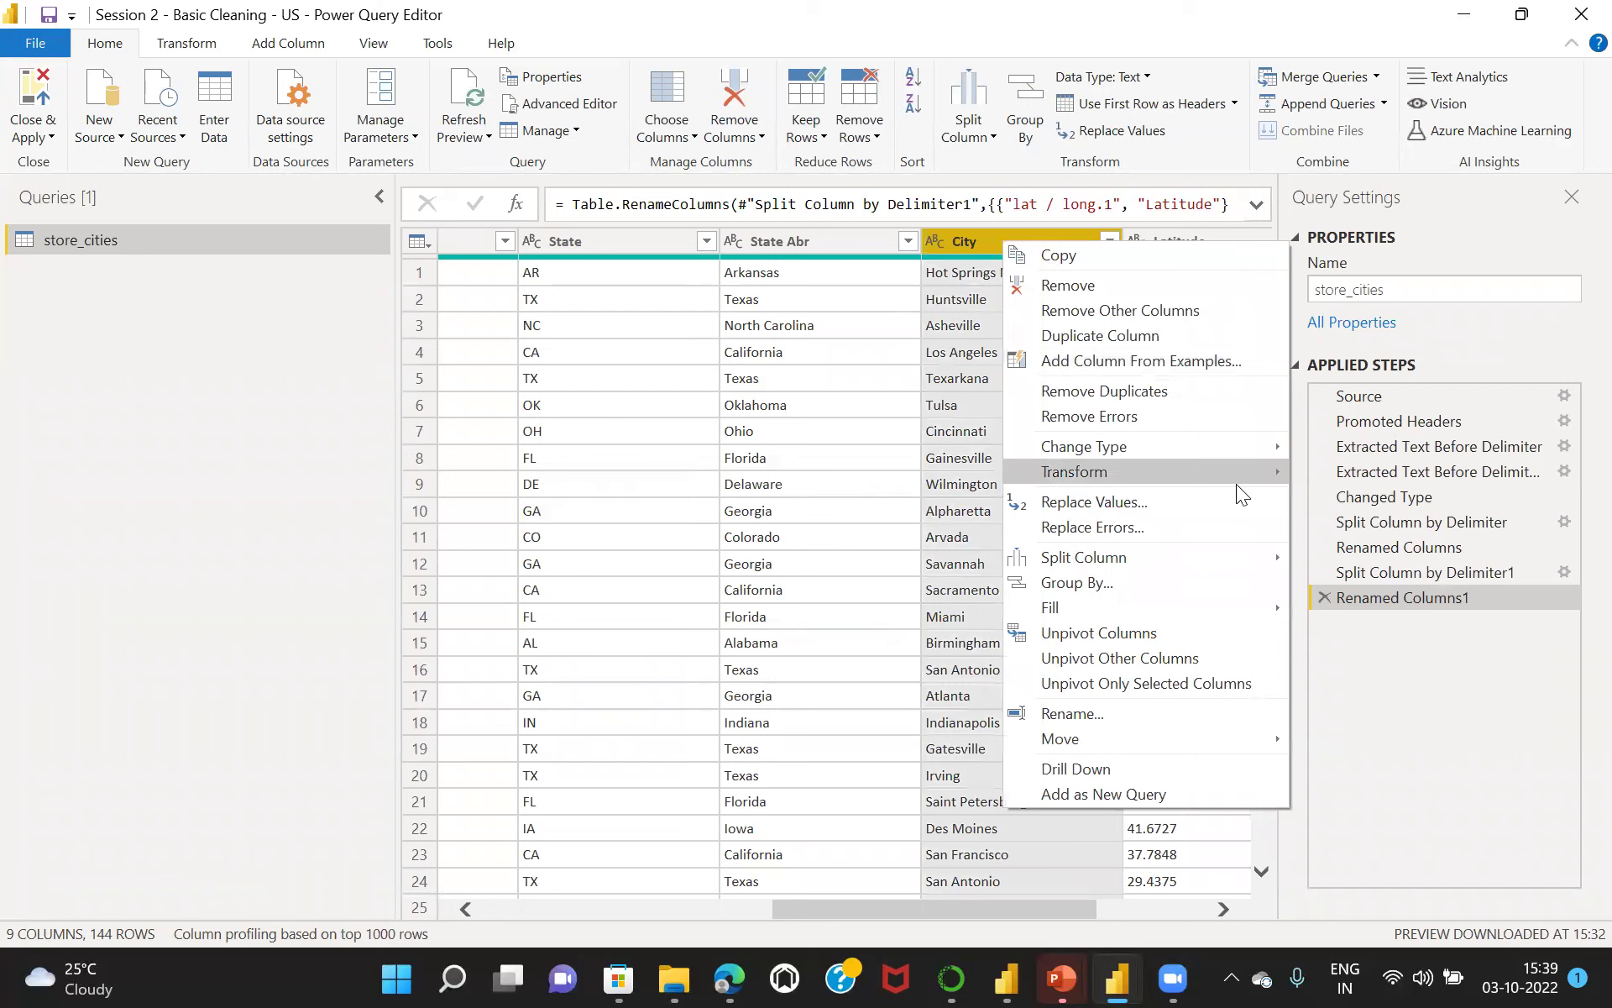
mouse_move(1238, 473)
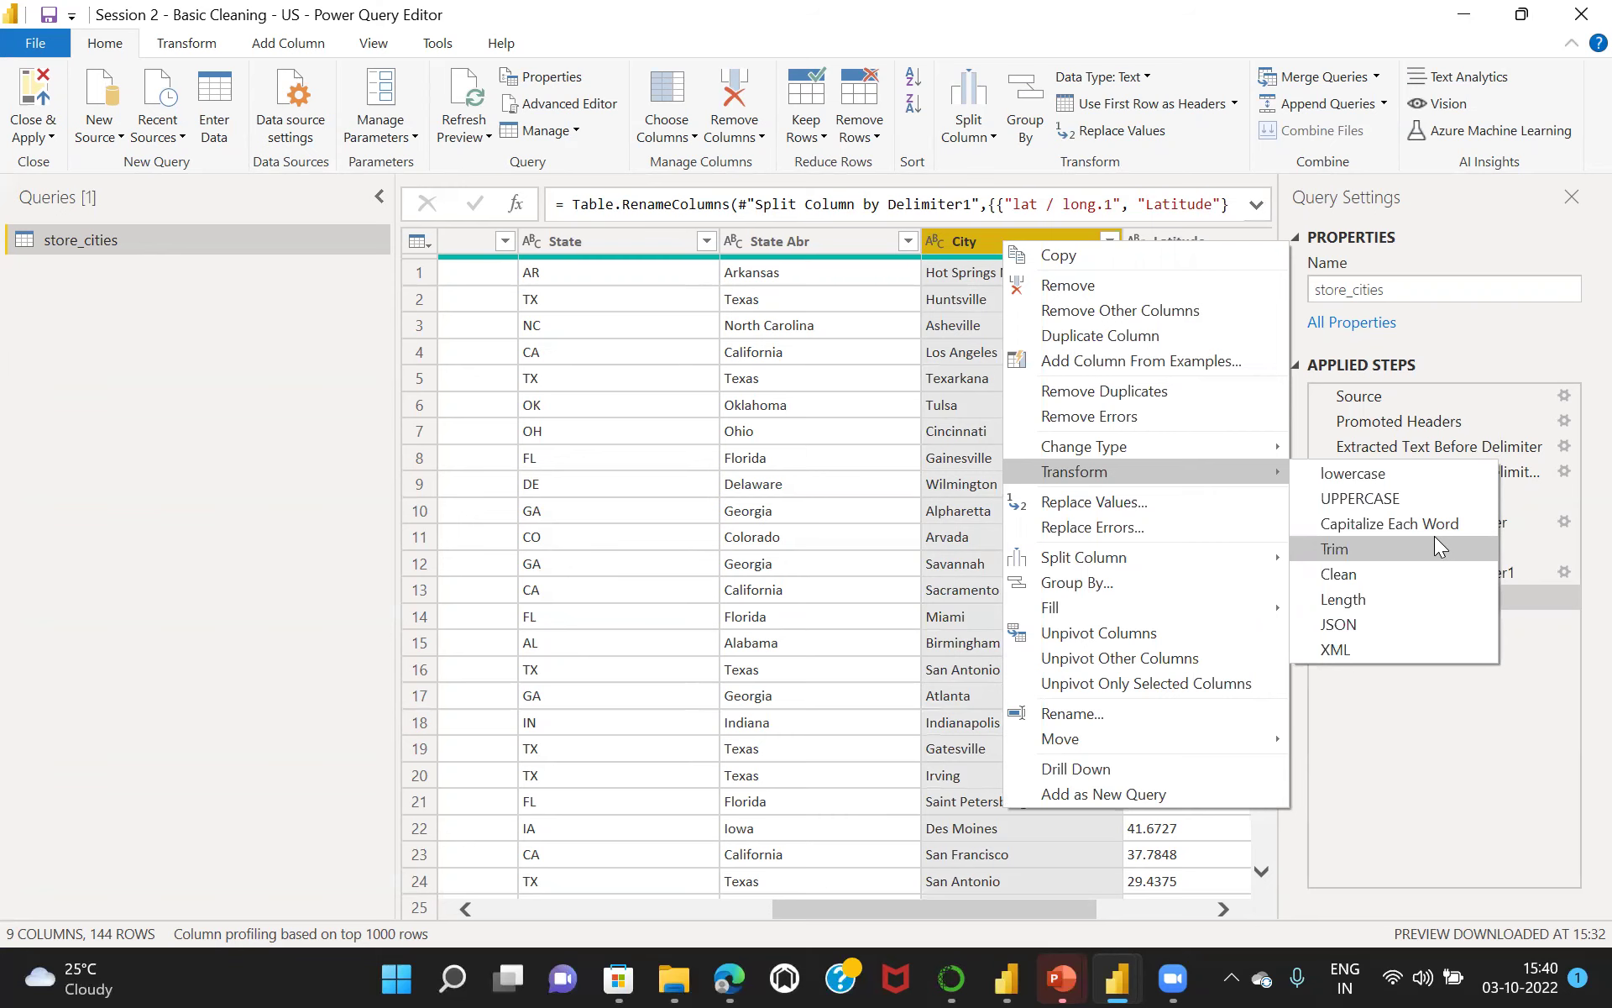
left_click(1337, 548)
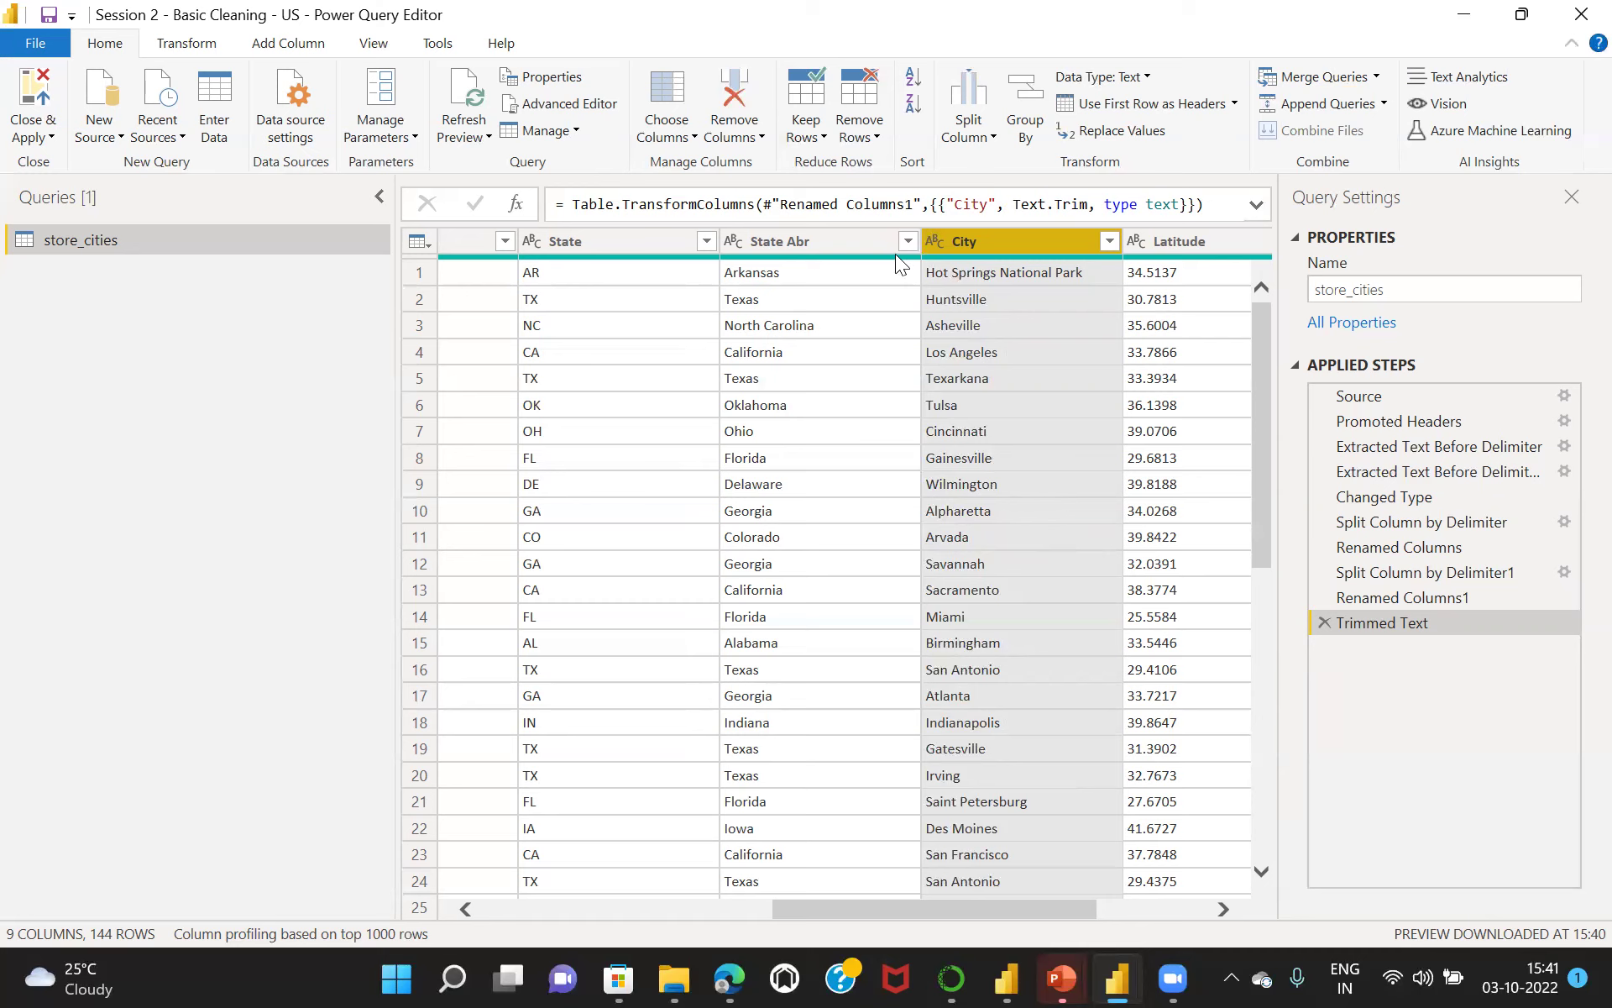
Apply the Clean and Trim text transformations to the State Abr column.
left_click(823, 241)
right_click(823, 240)
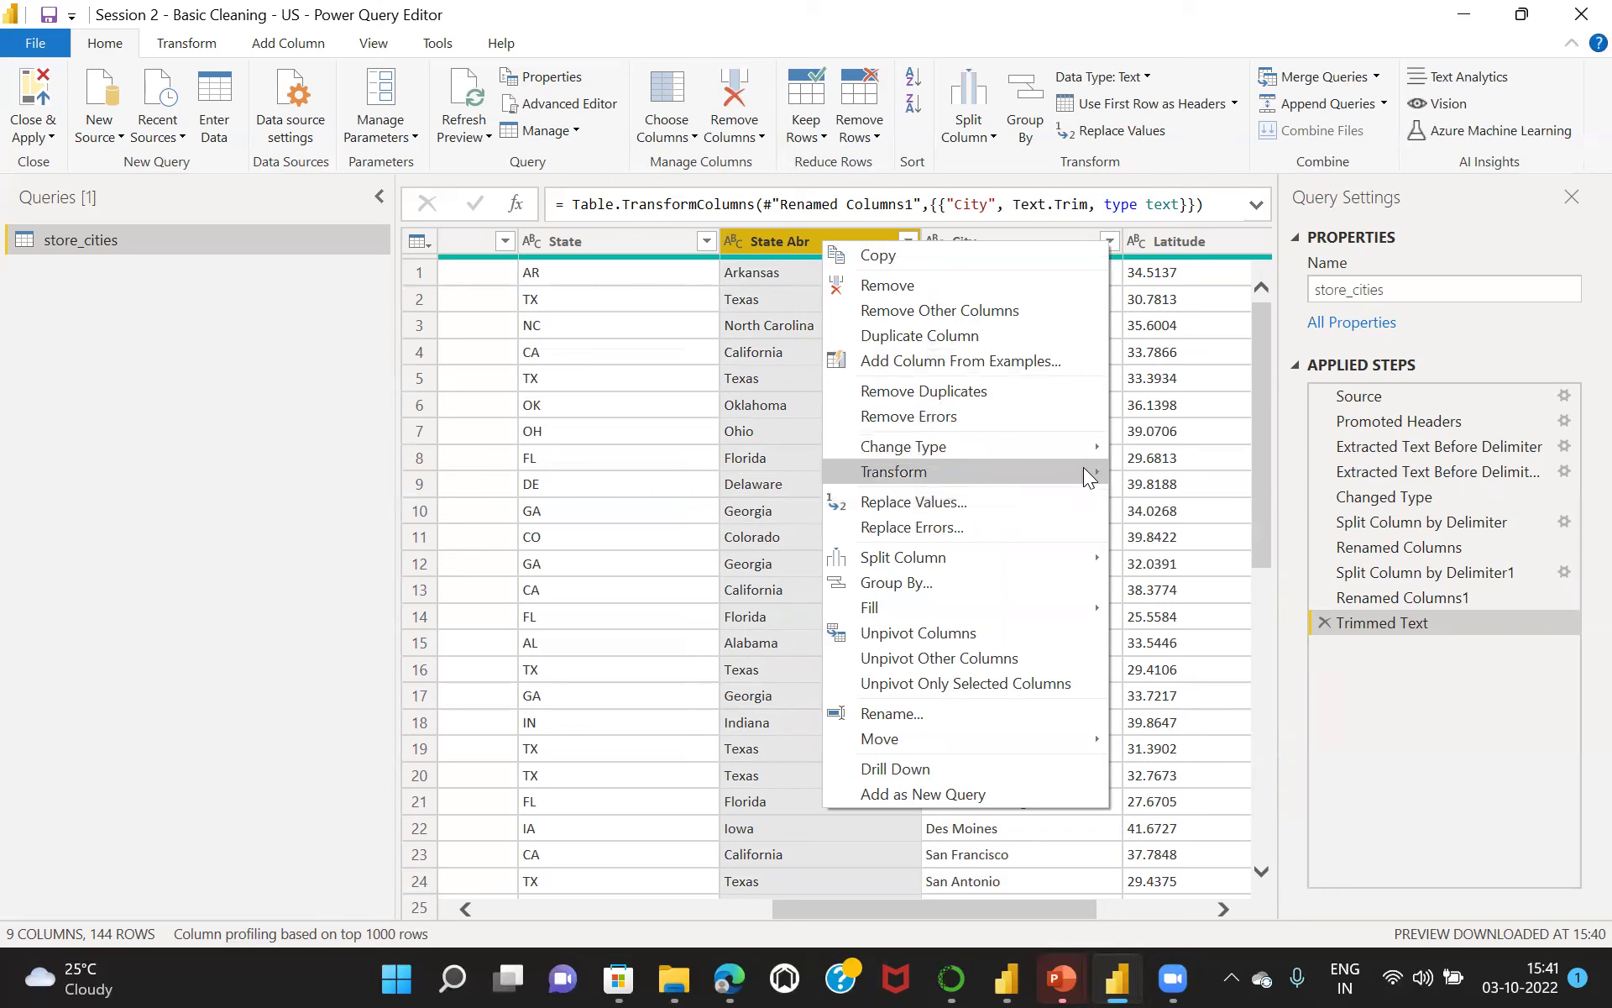
mouse_move(1083, 467)
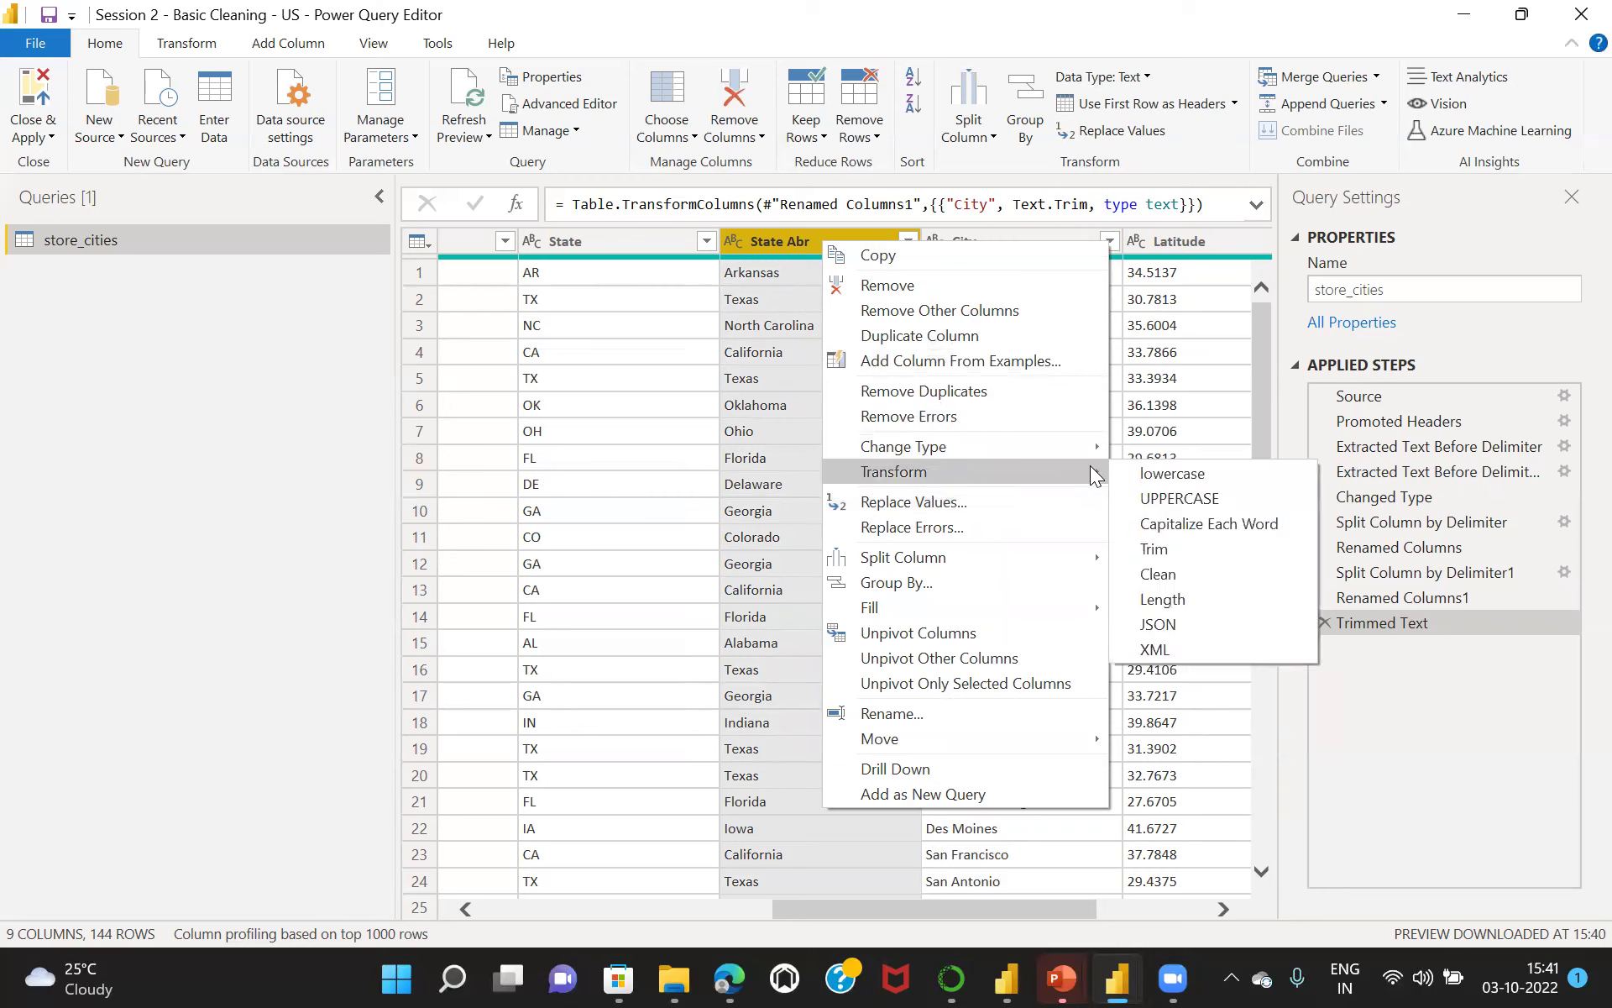
left_click(1169, 574)
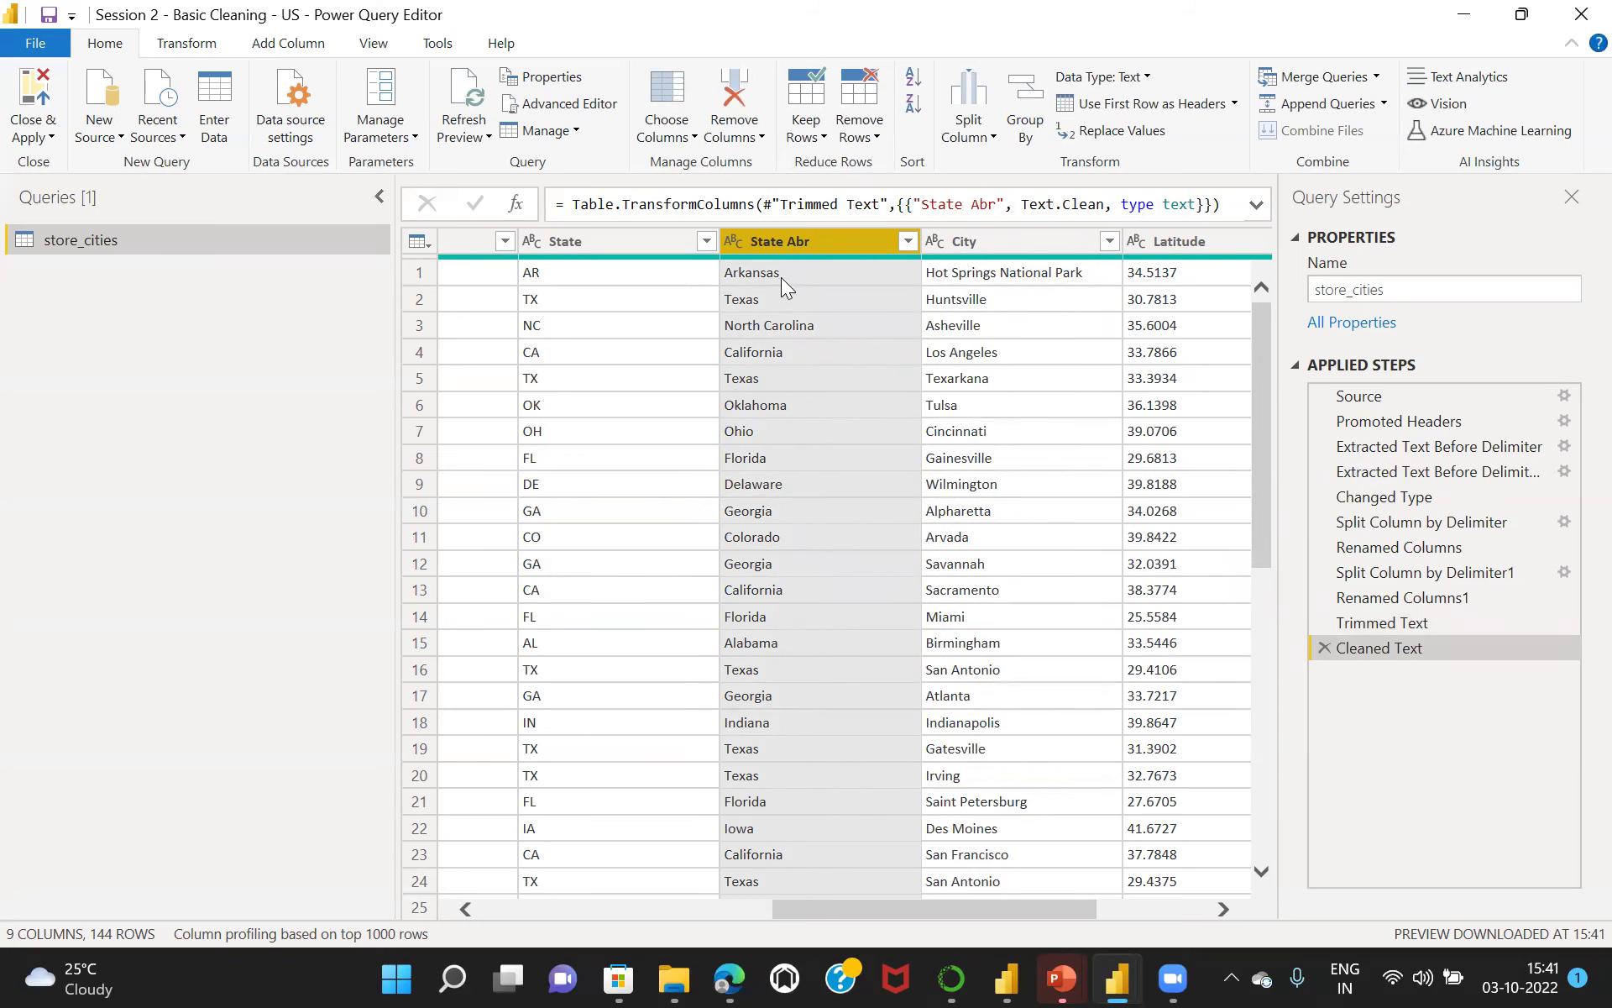
right_click(834, 246)
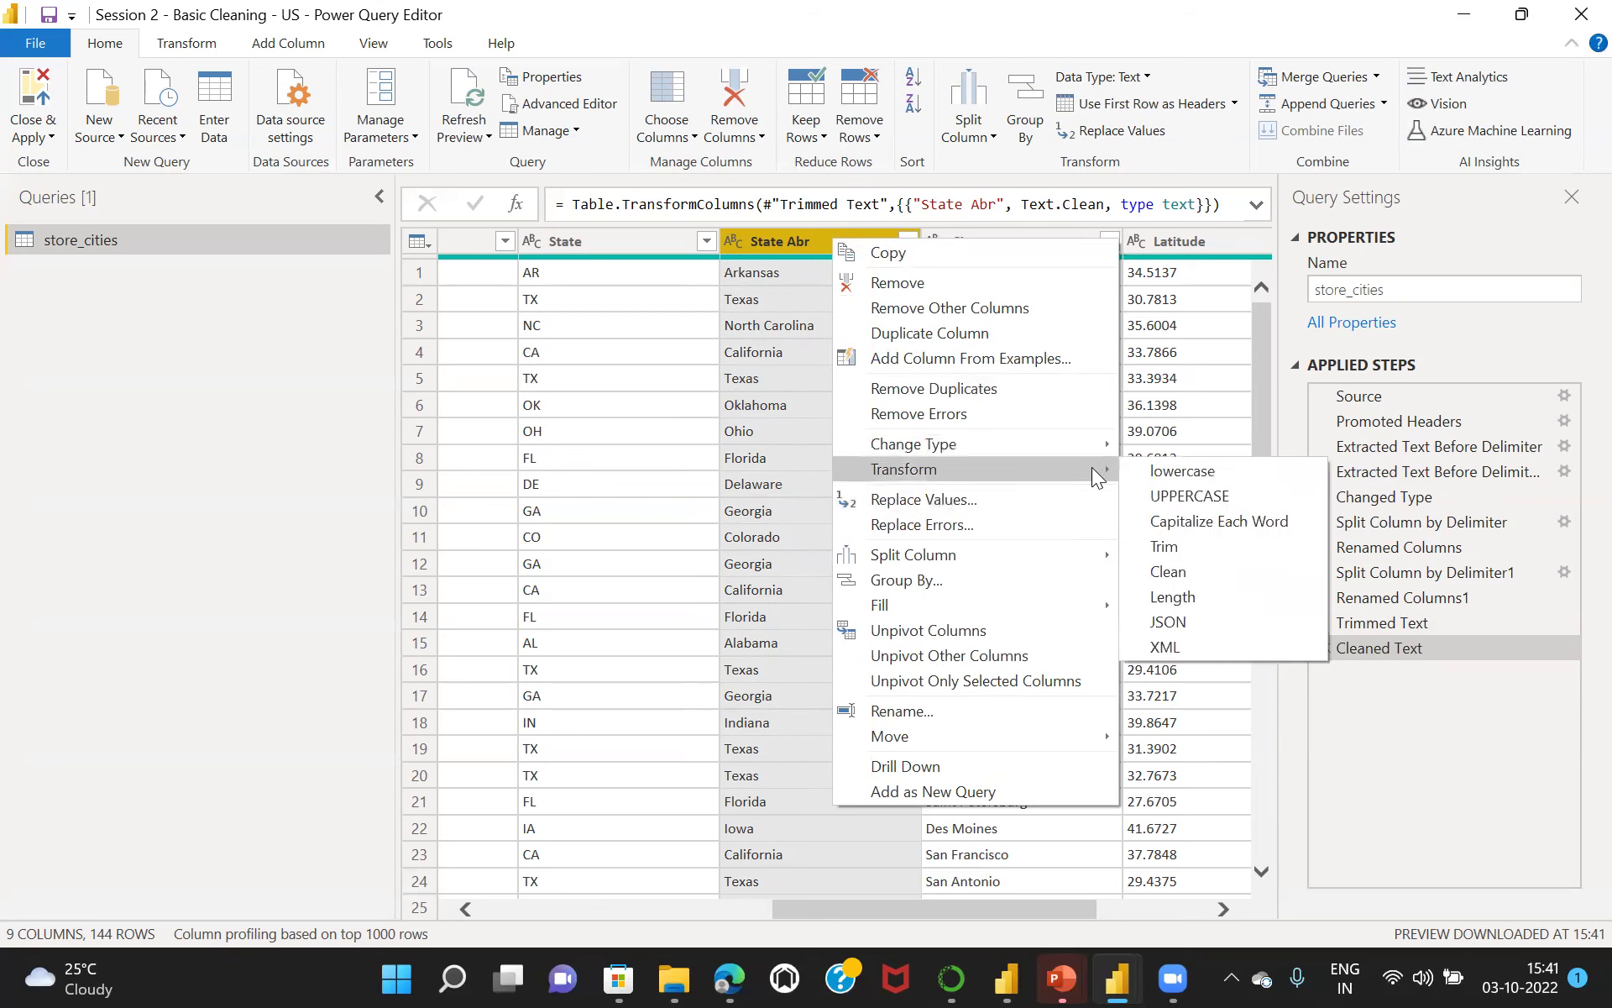
left_click(1194, 548)
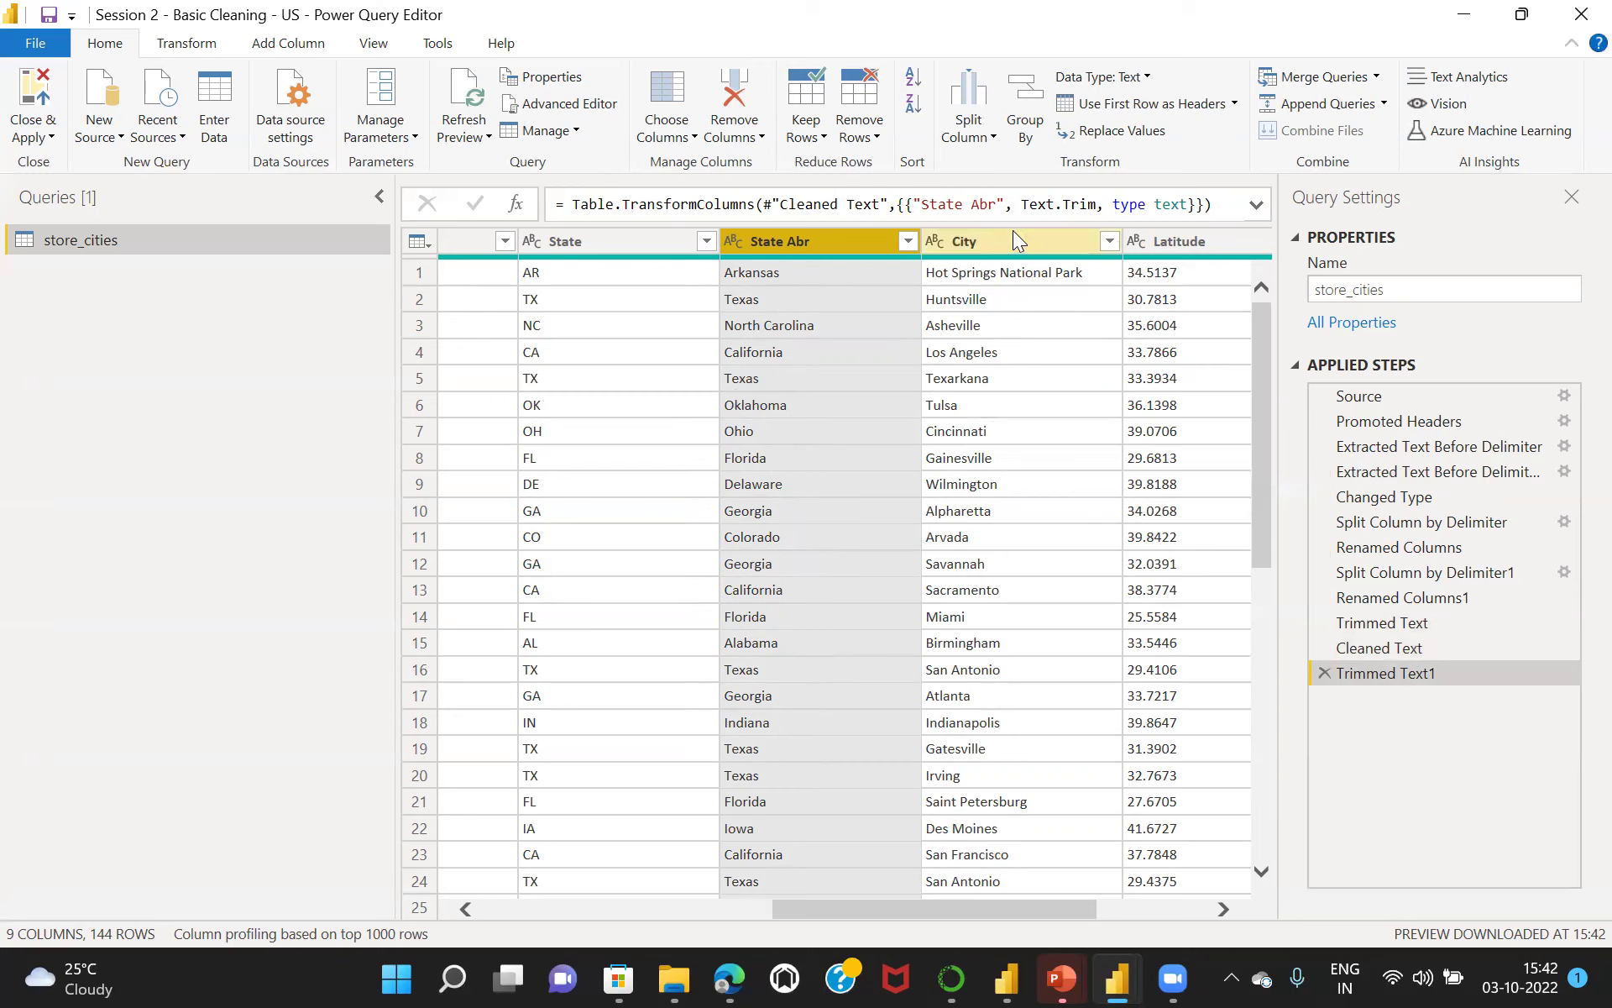
Convert the City column's text to lowercase and capitalize each word in it.
left_click(992, 249)
right_click(992, 250)
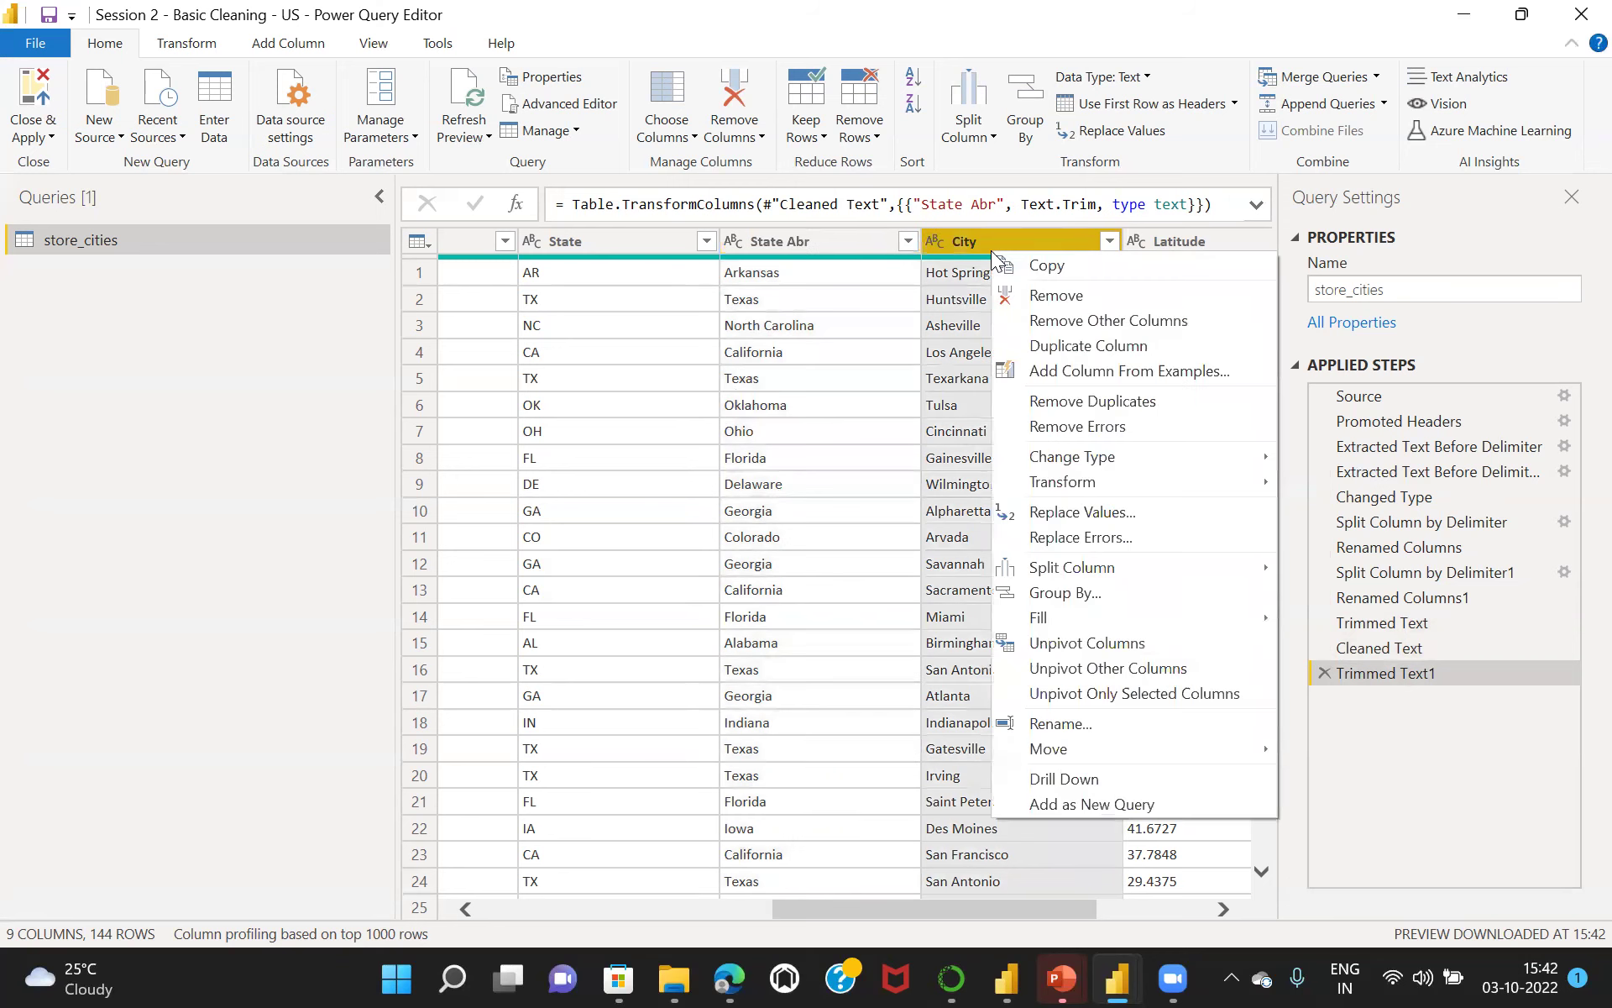
mouse_move(1227, 492)
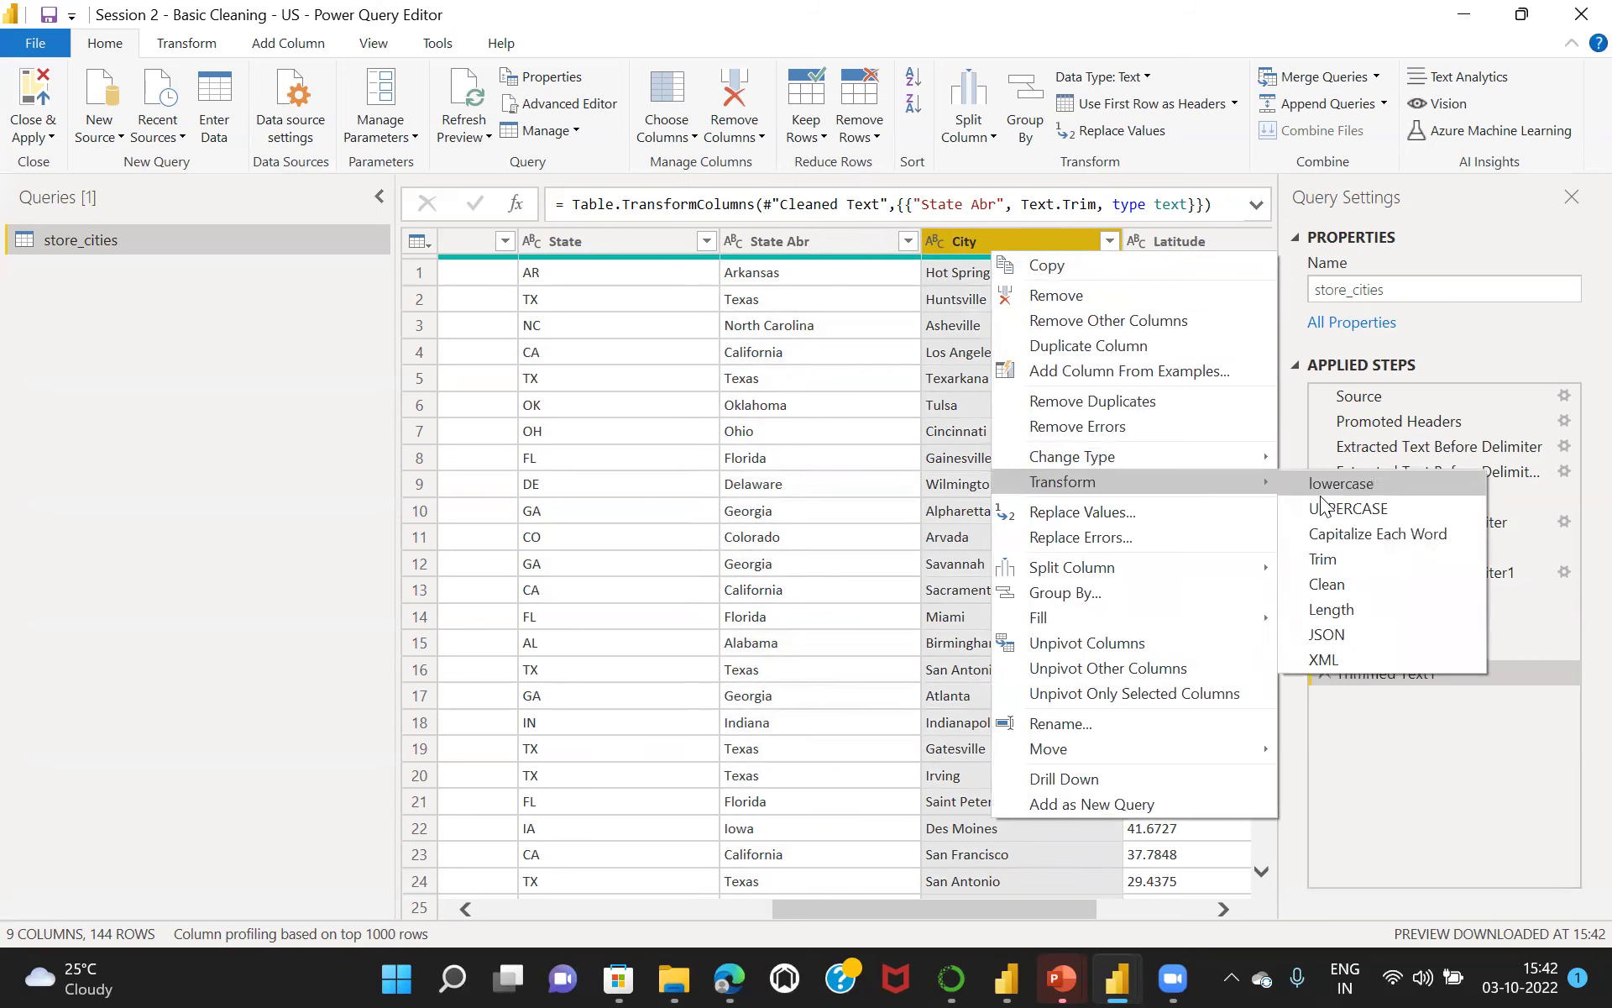
left_click(1349, 485)
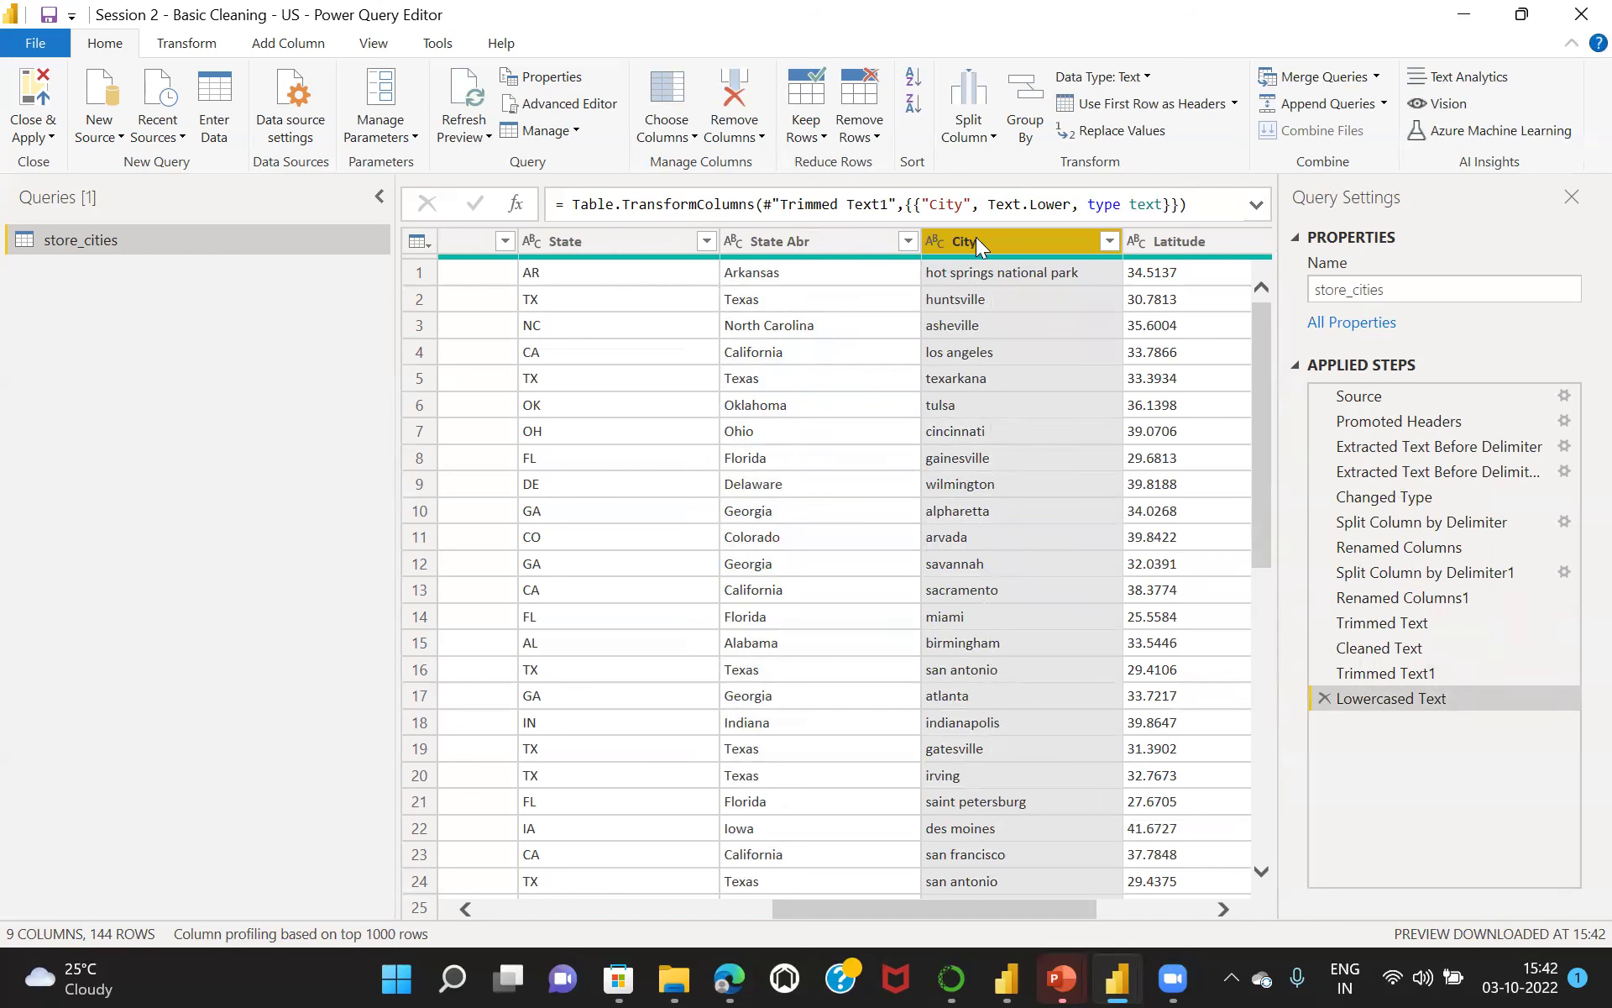
right_click(1003, 234)
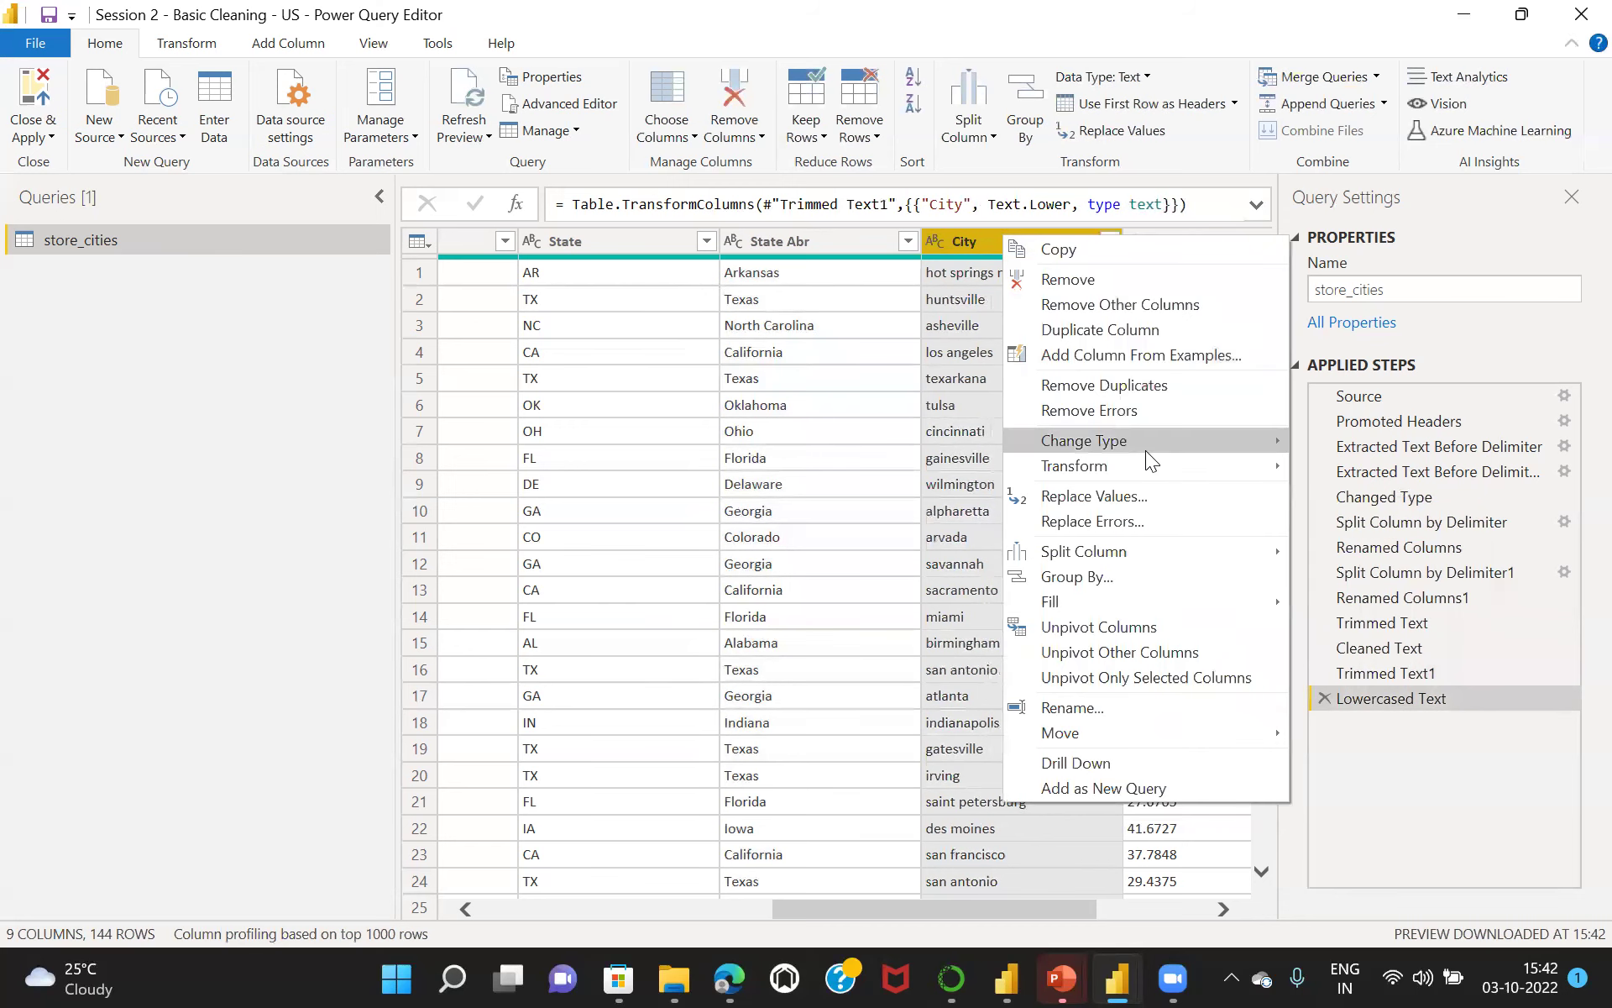
mouse_move(1211, 445)
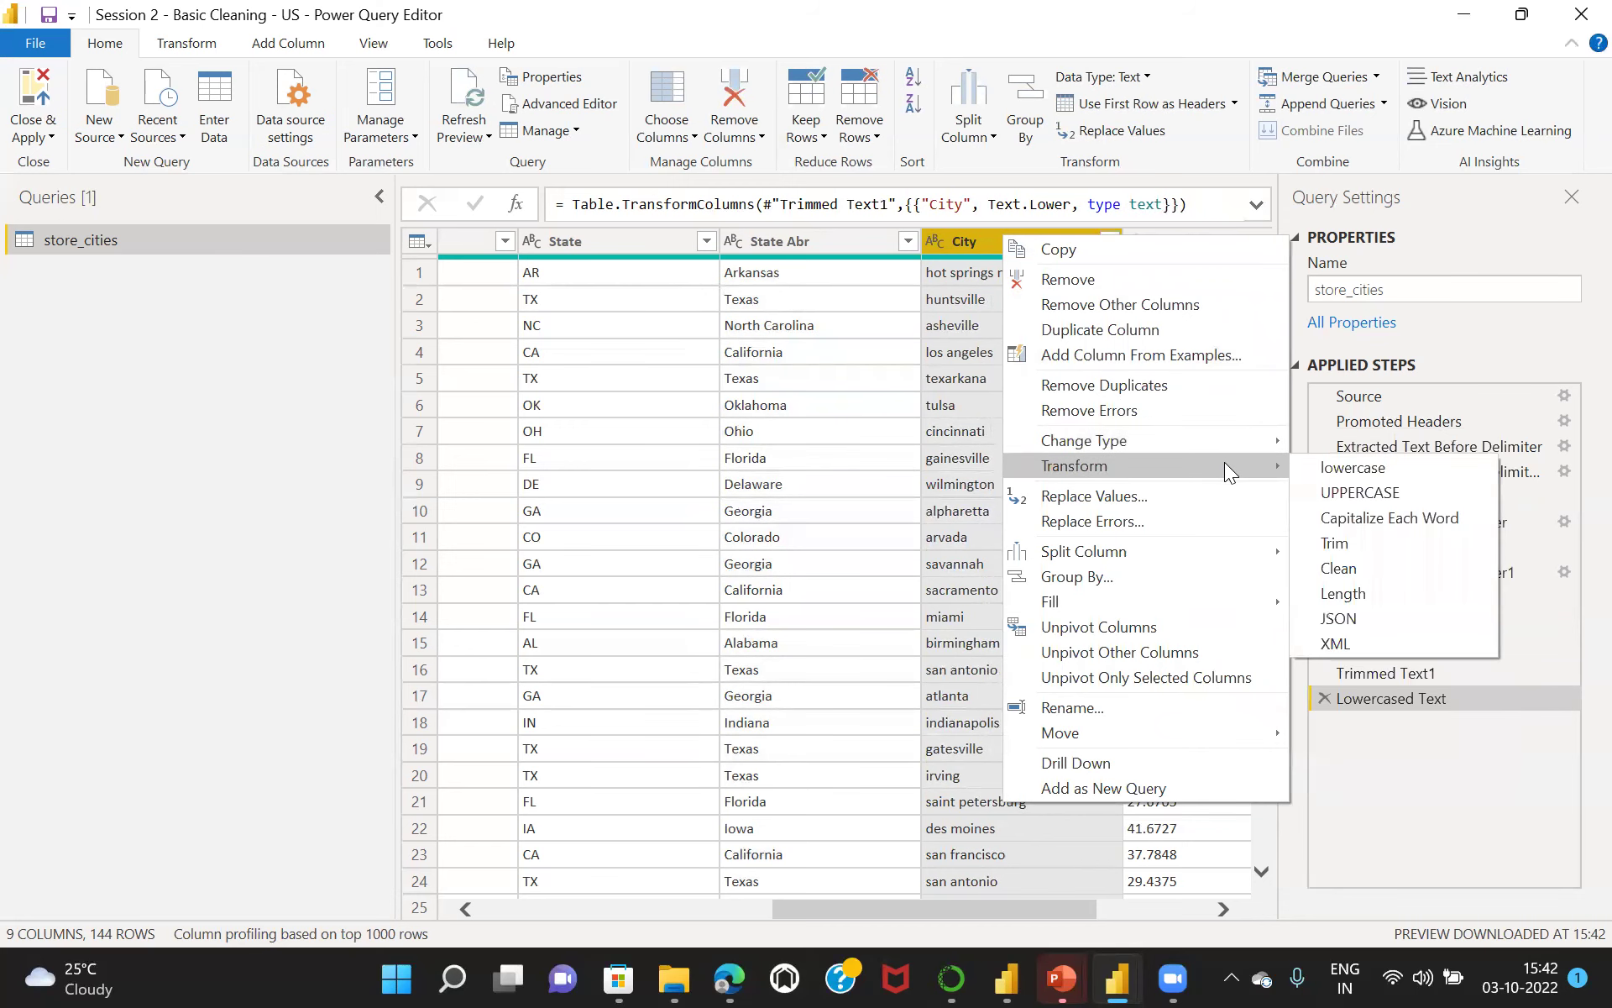
left_click(1362, 517)
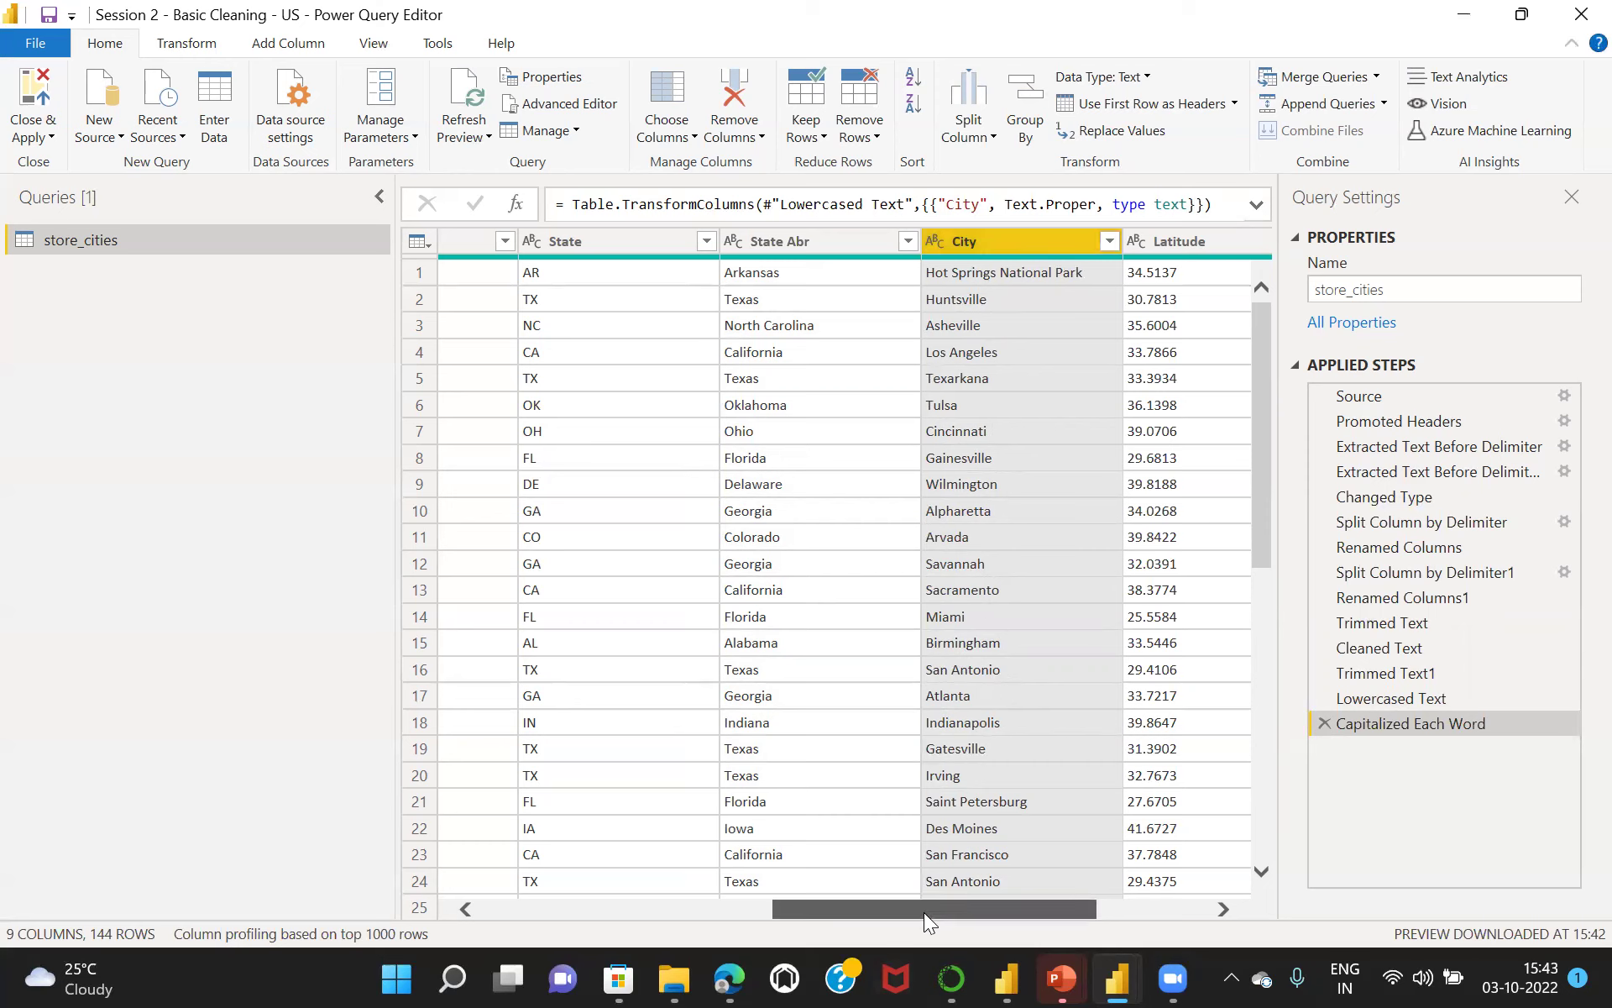
Calculate the sum of the store_szie column, and remove that calculation from the applied steps.
left_click_drag(923, 911, 692, 911)
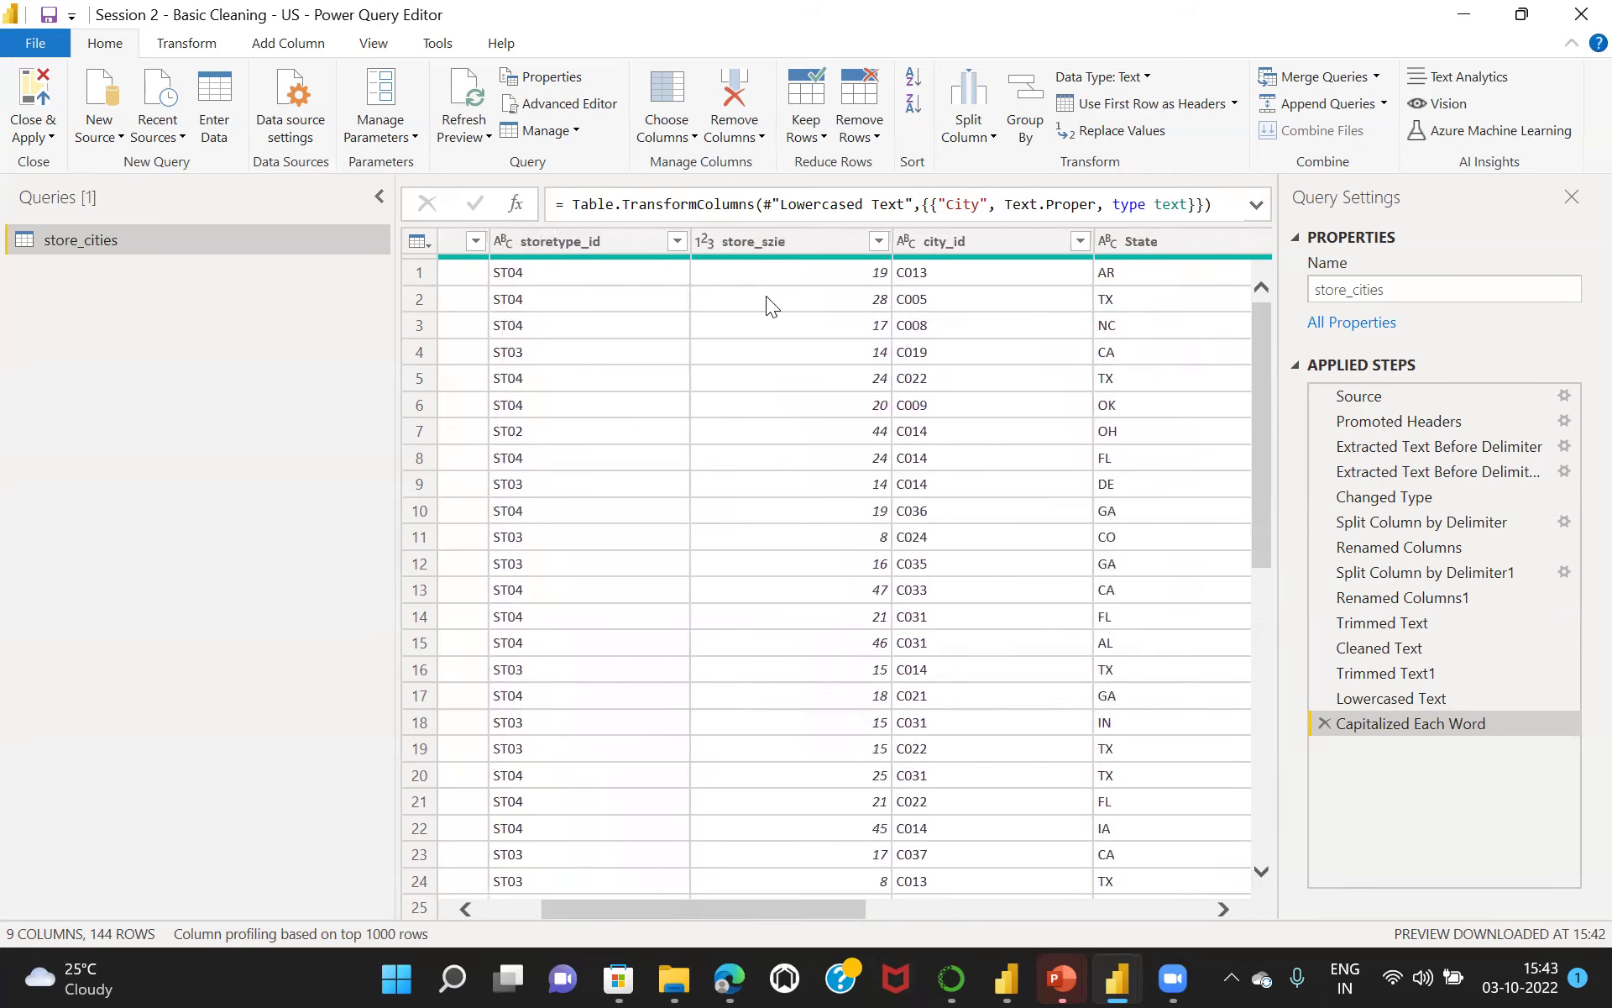
left_click(815, 240)
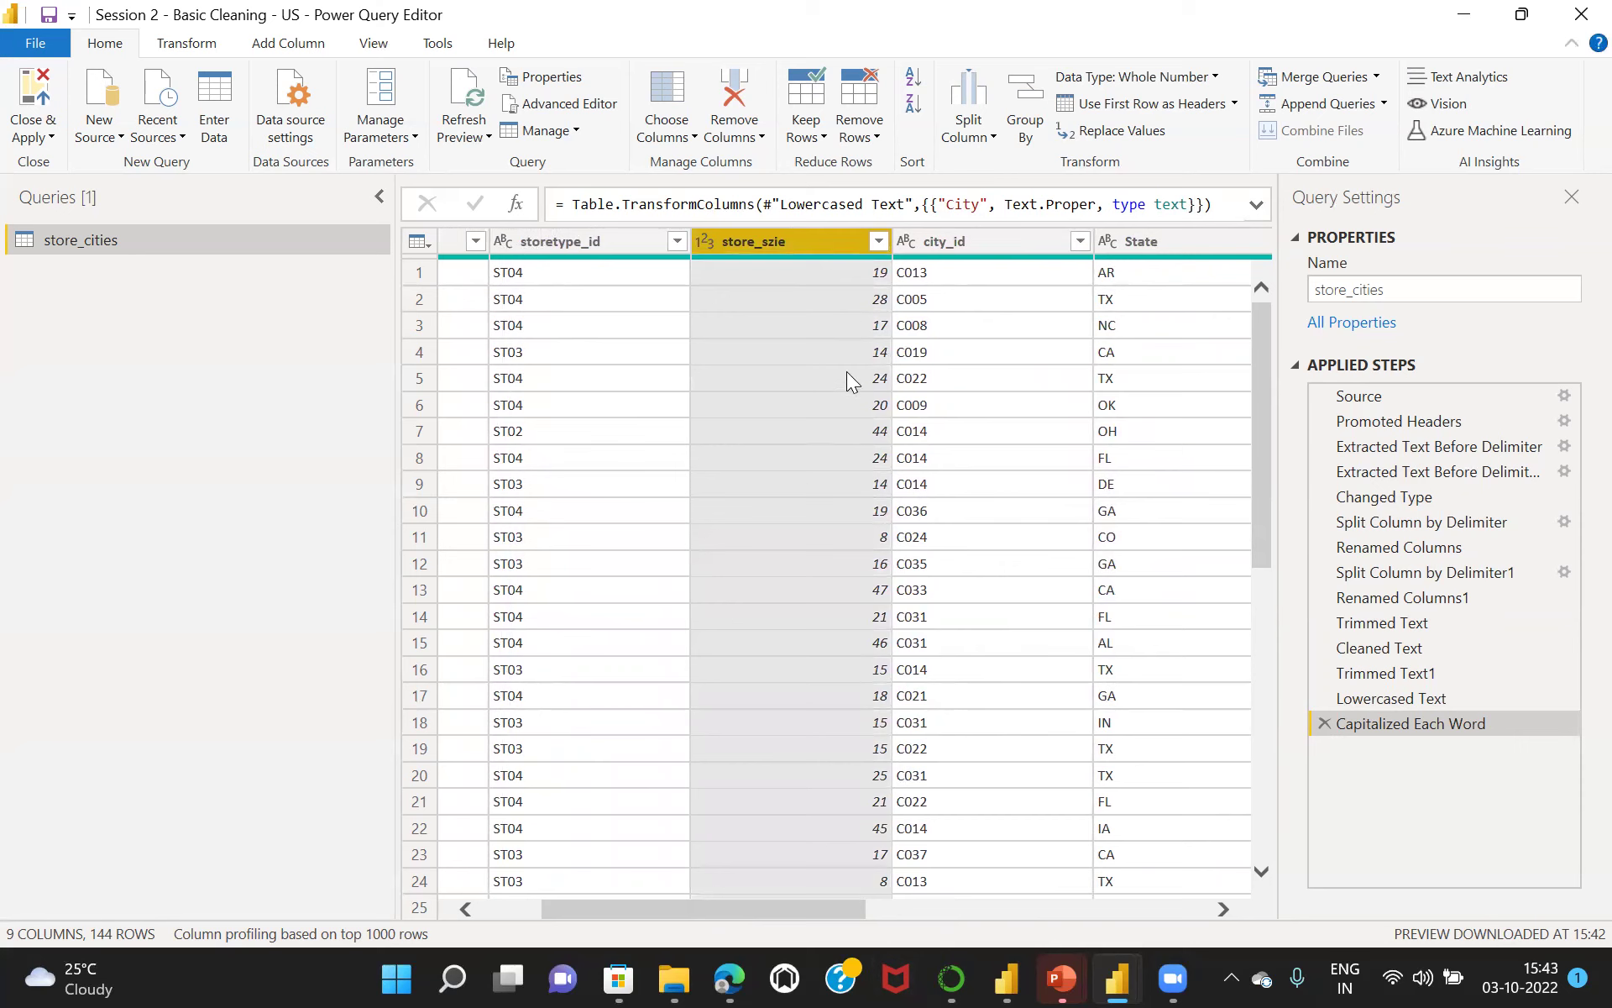
left_click(999, 248)
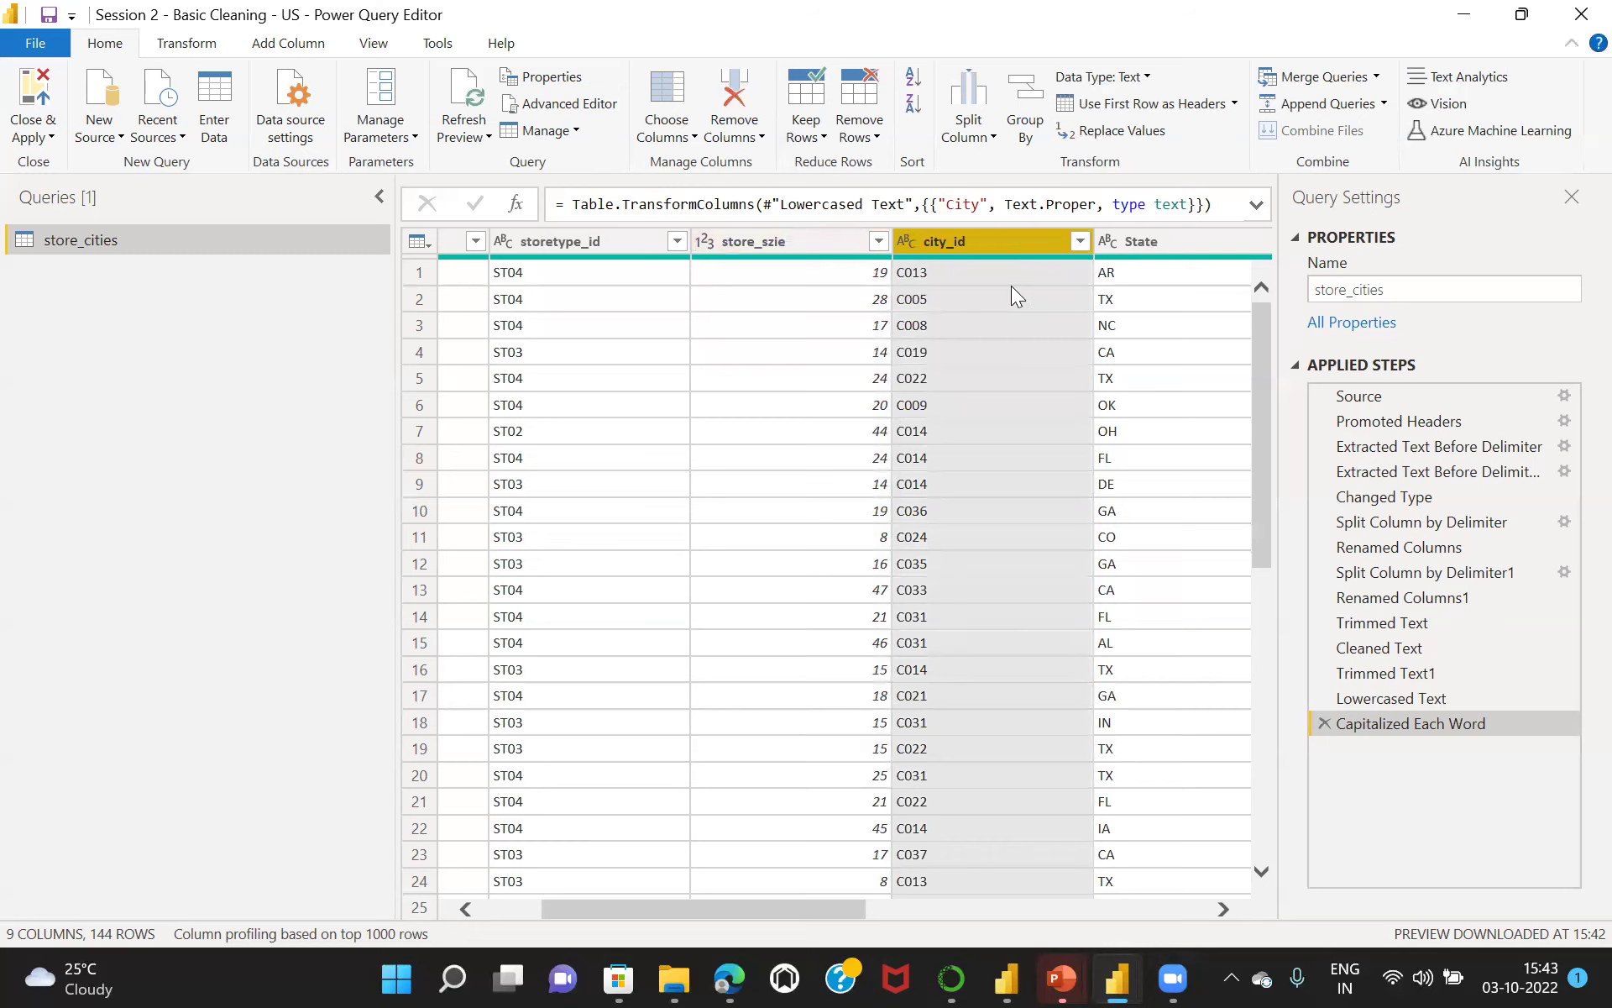
left_click(178, 44)
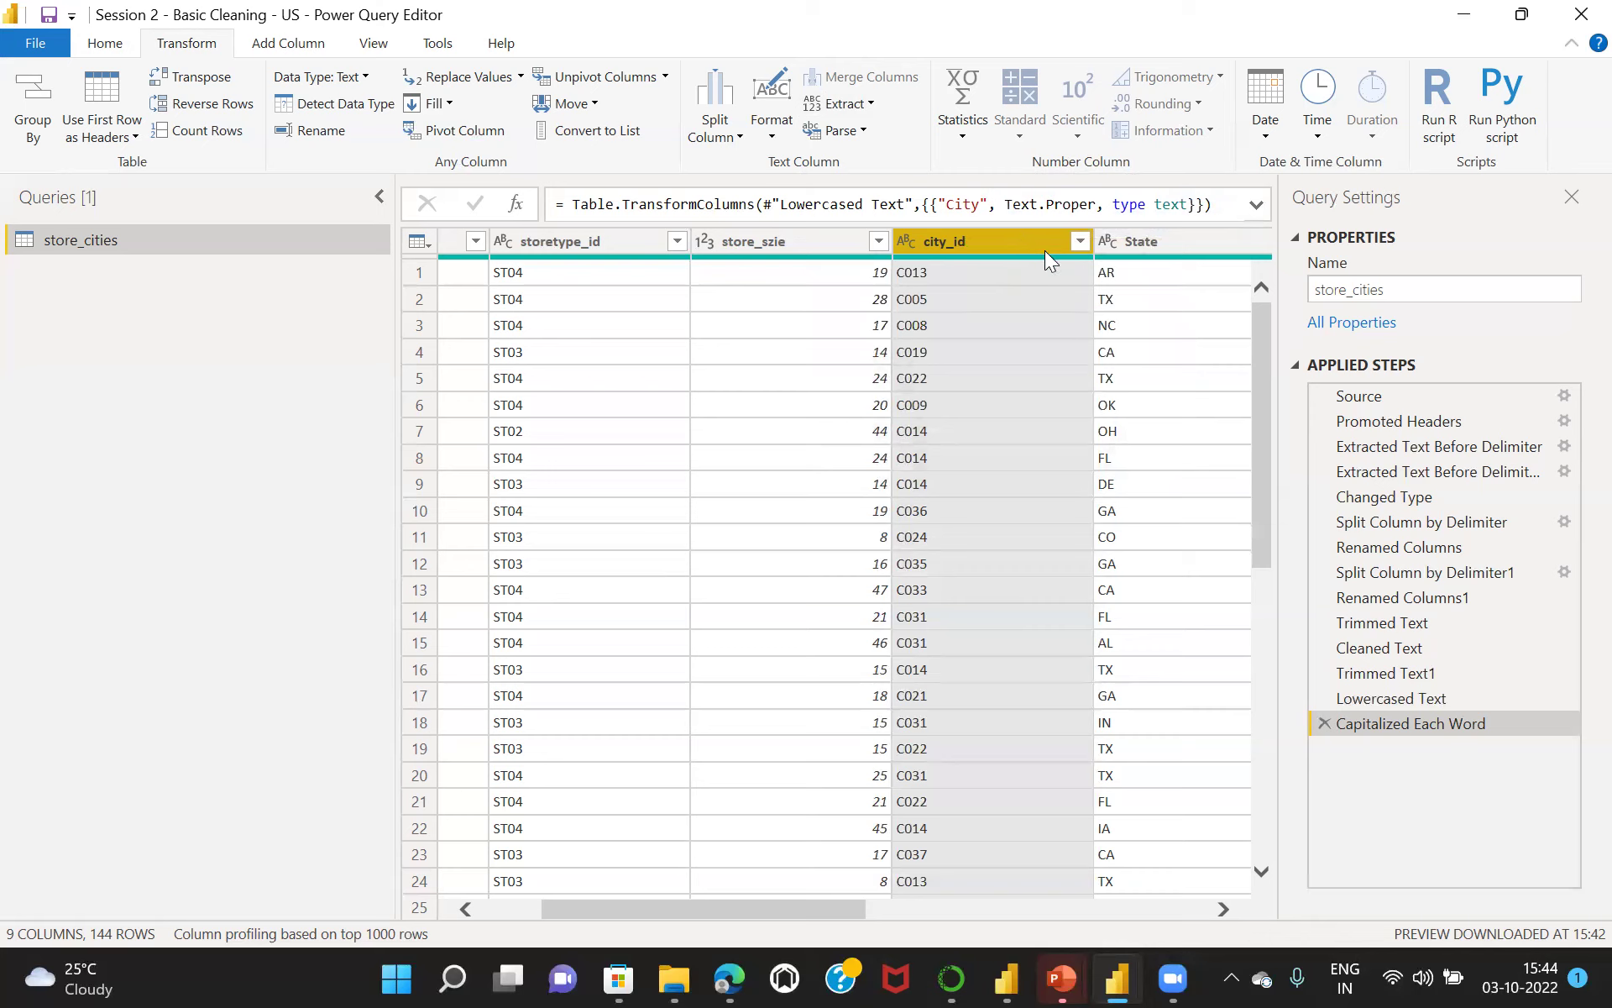
mouse_move(653, 906)
left_mouse_down()
mouse_move(794, 915)
mouse_move(660, 908)
left_mouse_up()
left_click(762, 248)
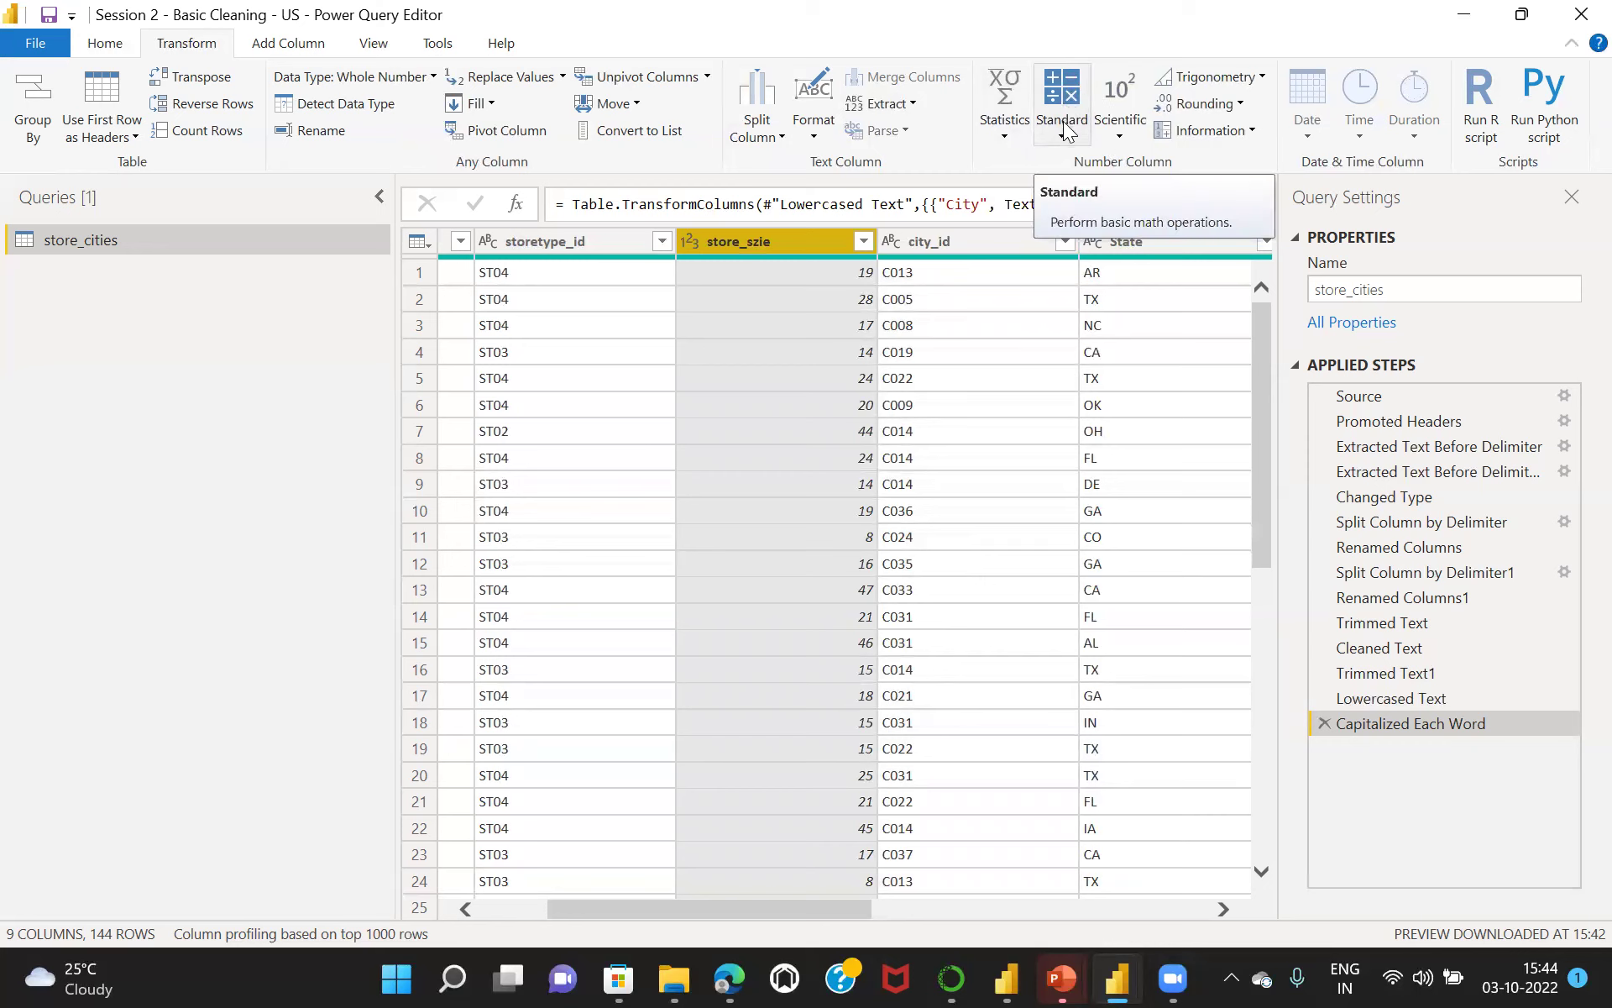
left_click(1004, 136)
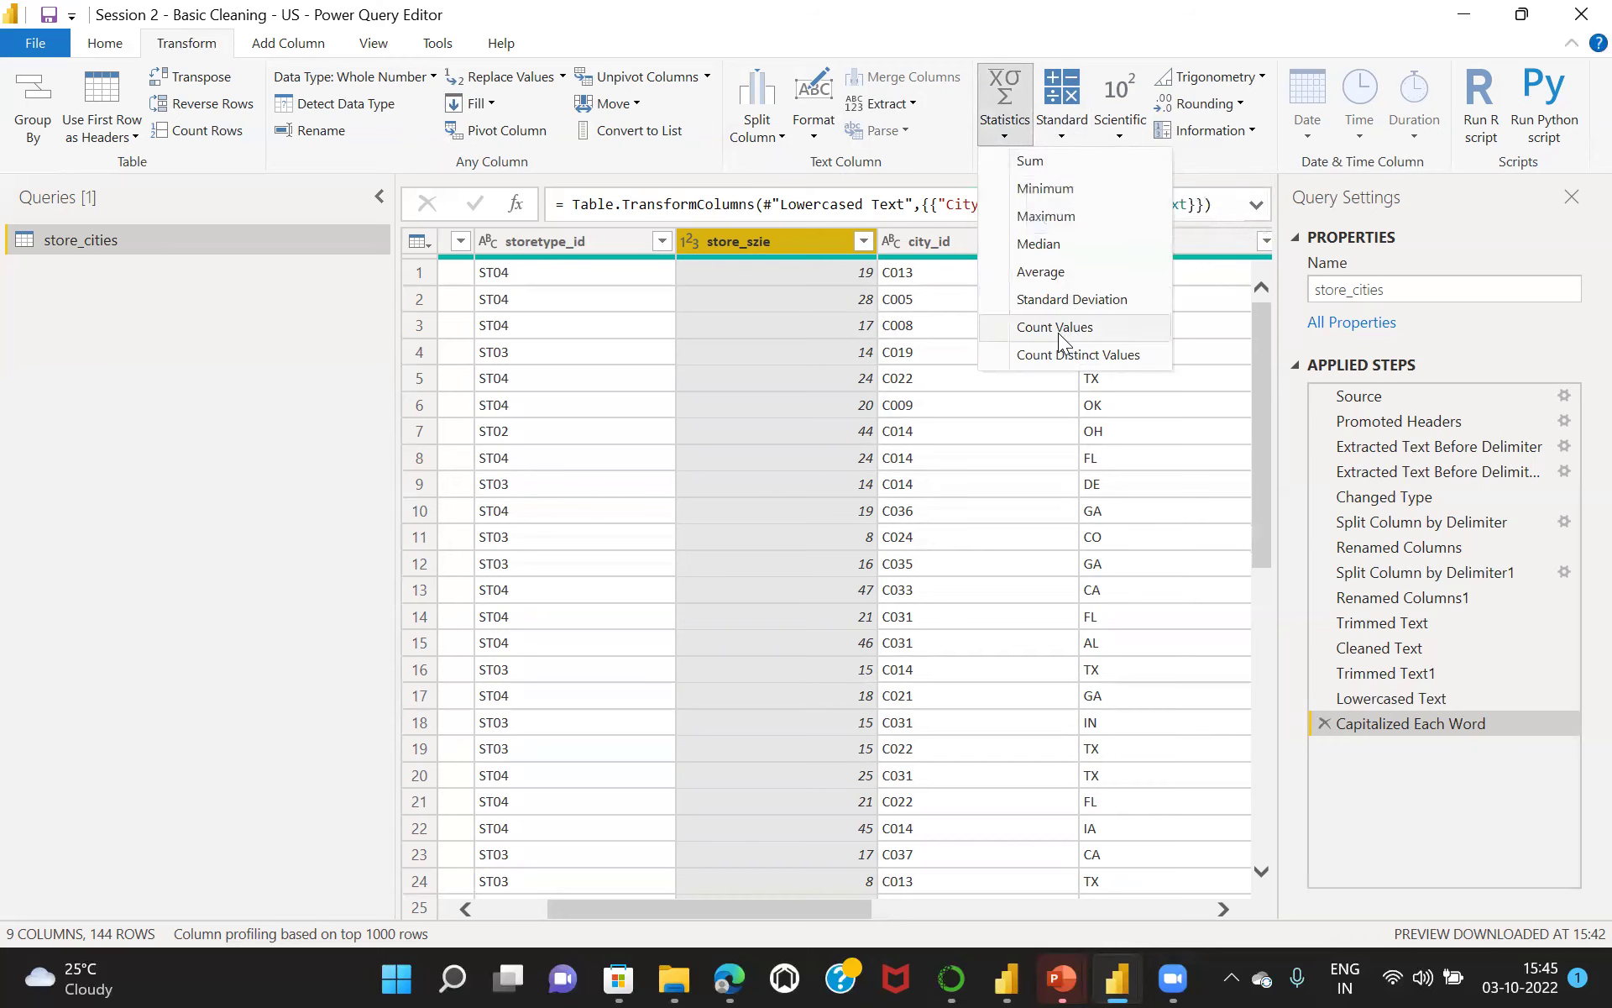
left_click(1019, 165)
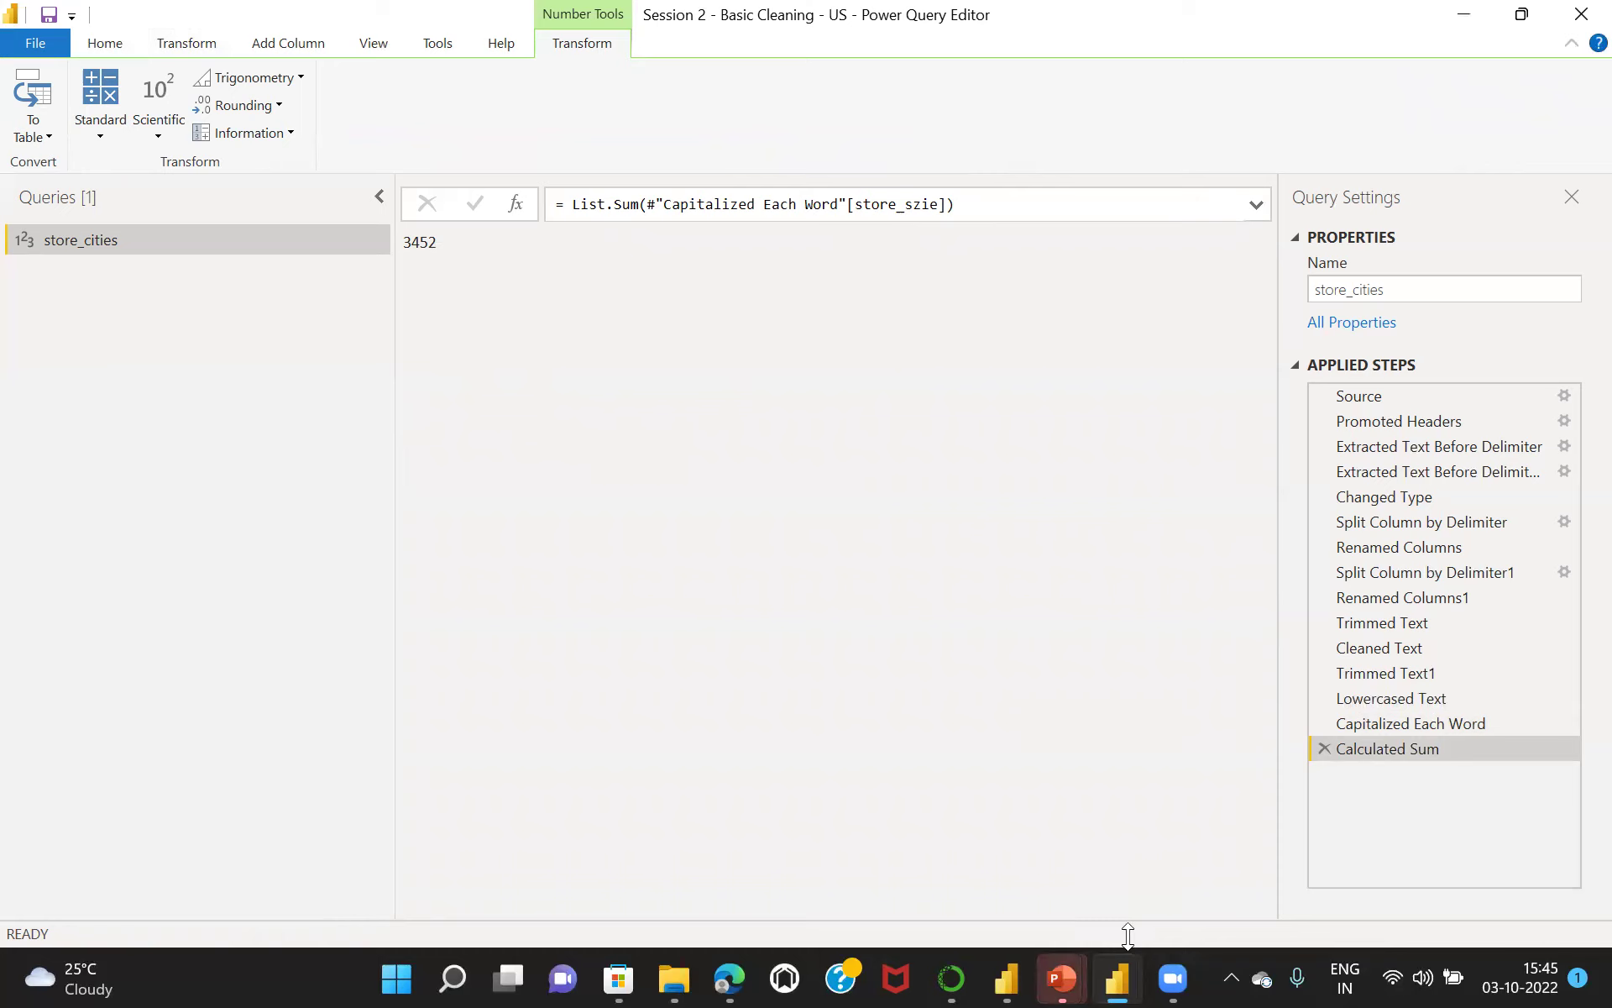
left_click(1325, 750)
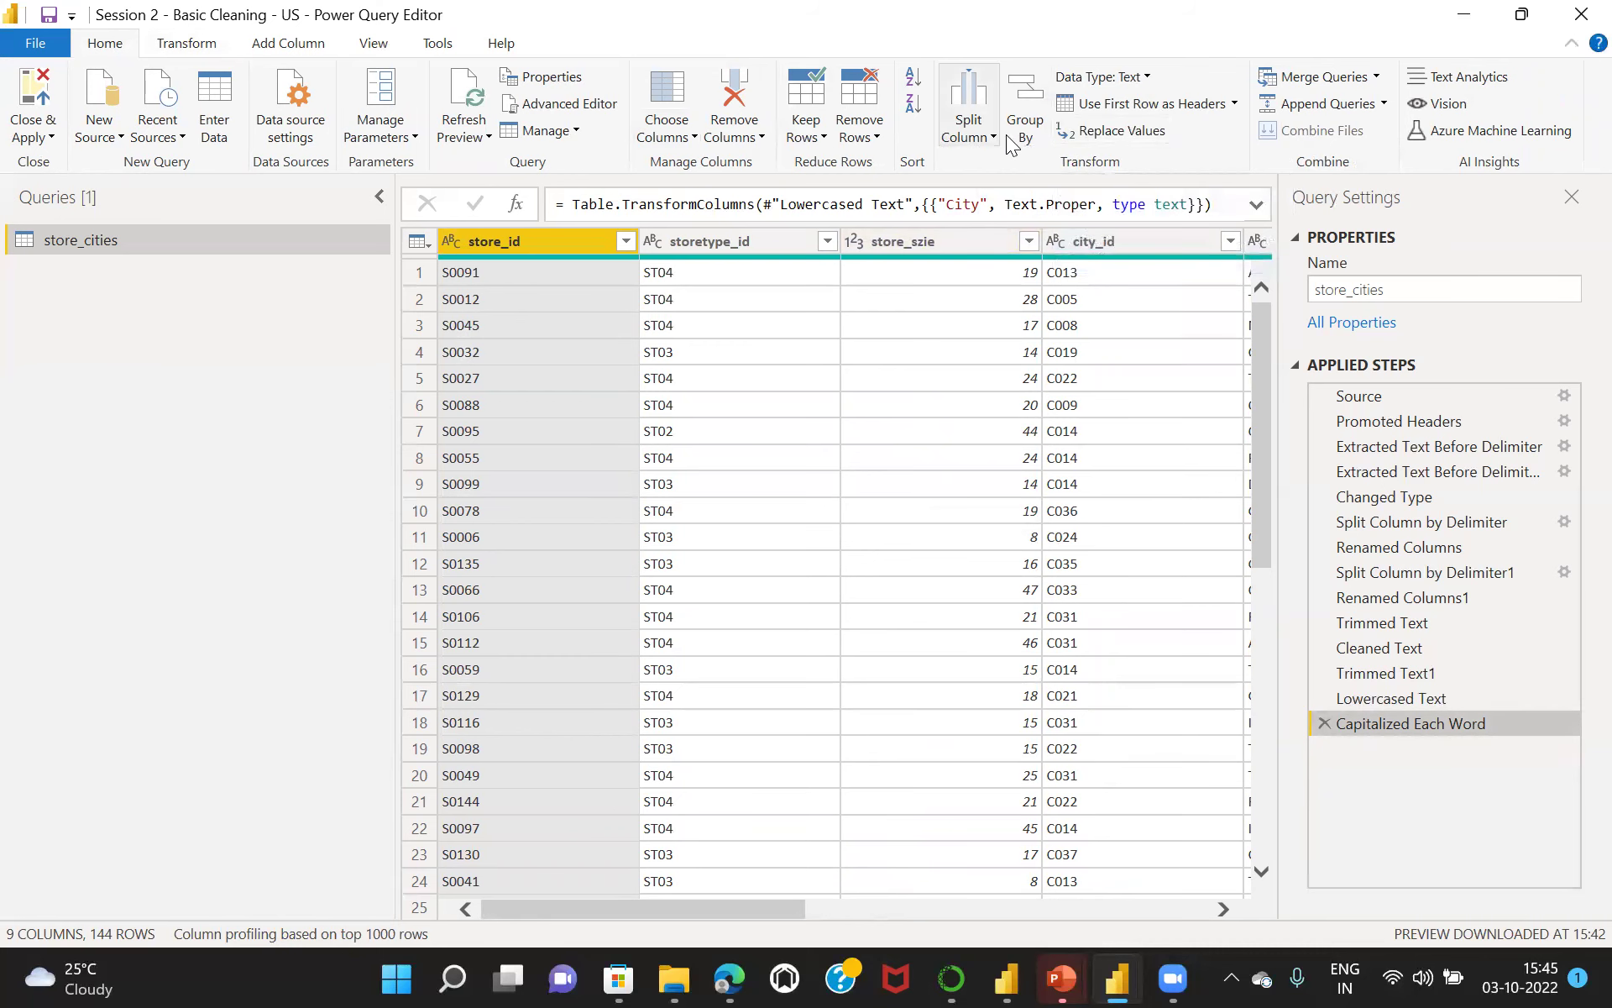
Add 10 to every value in the store_szie column with the standard Add operation.
left_click(202, 49)
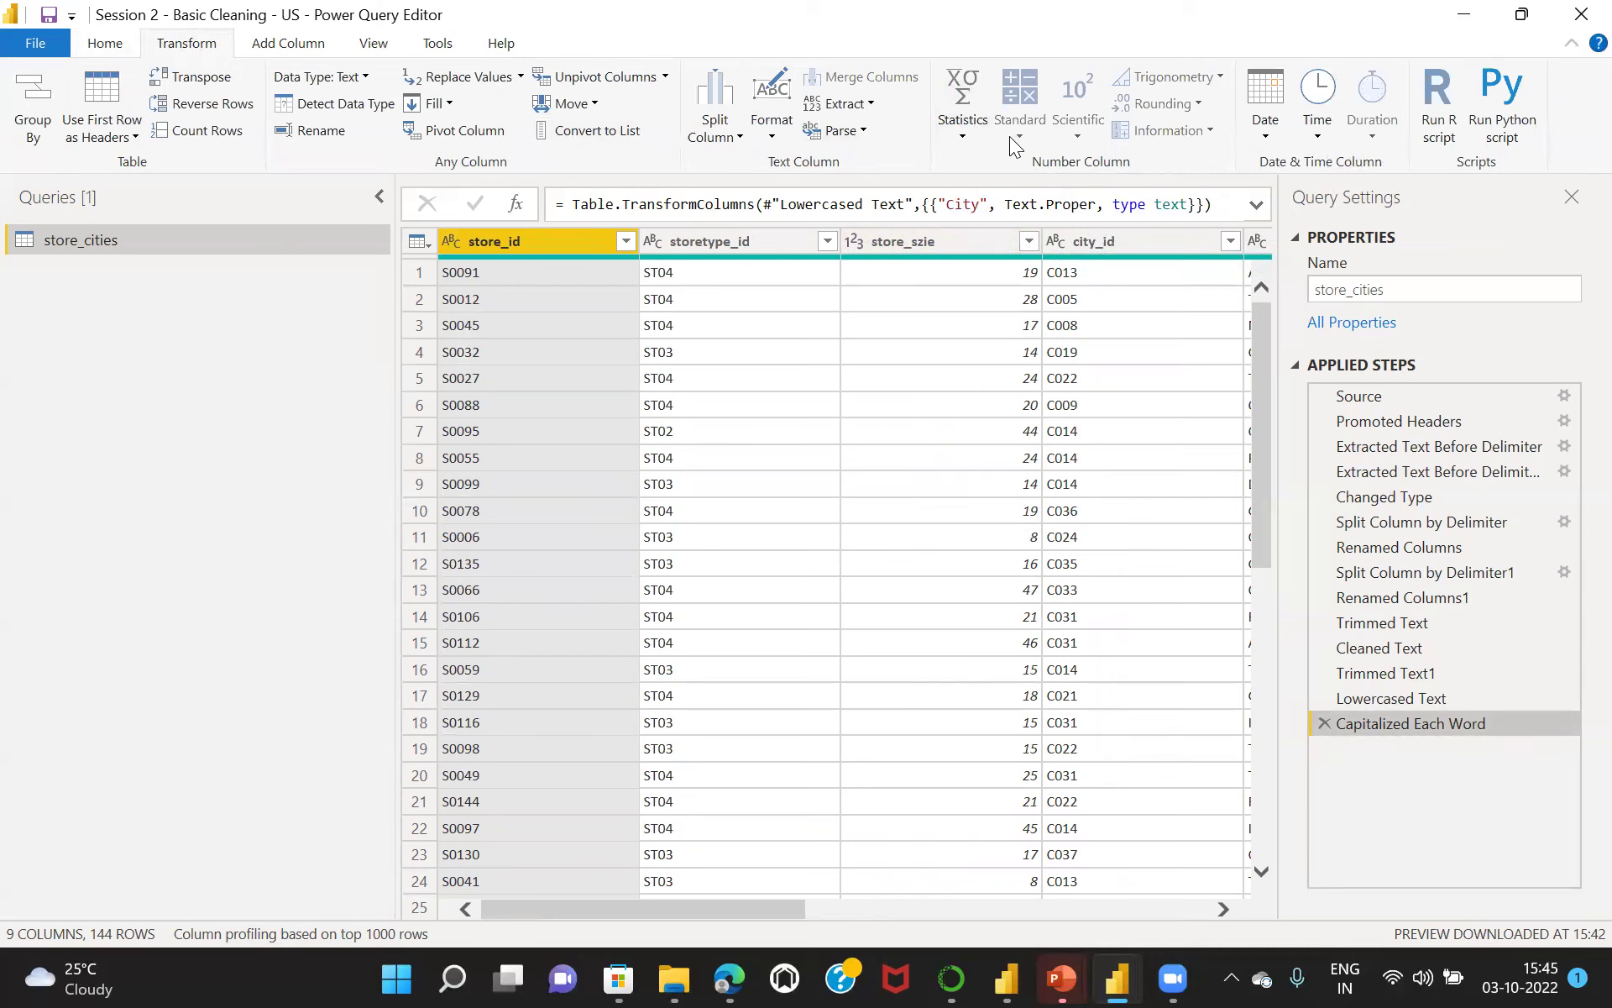
left_click(954, 242)
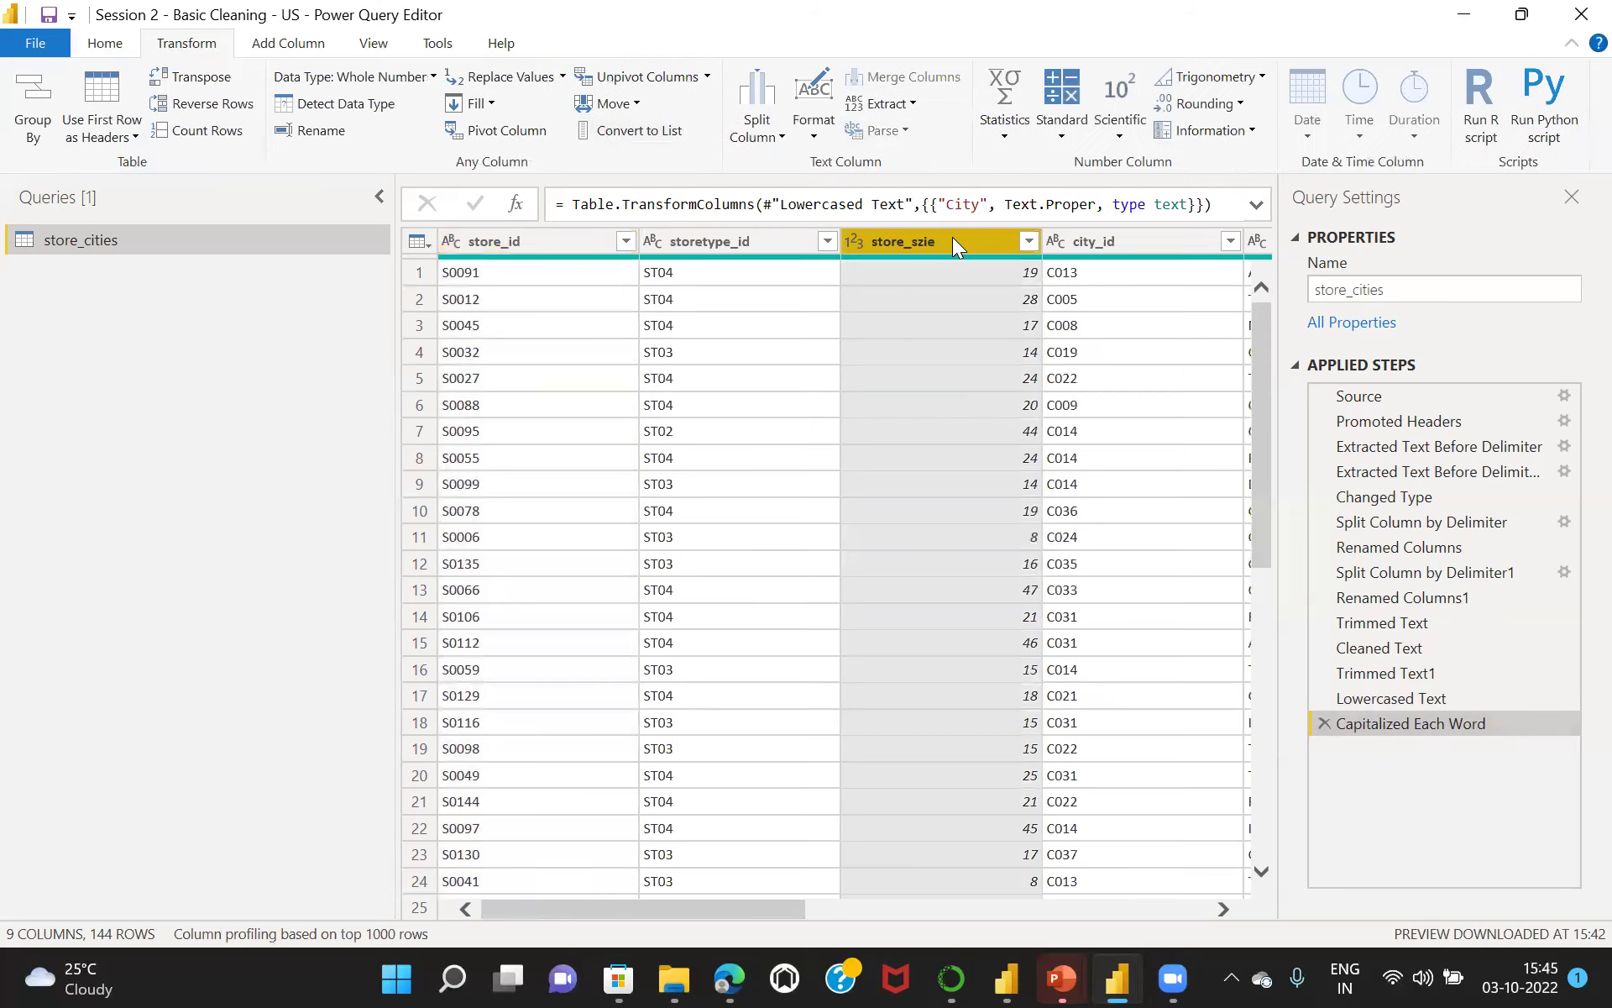
left_click(1061, 143)
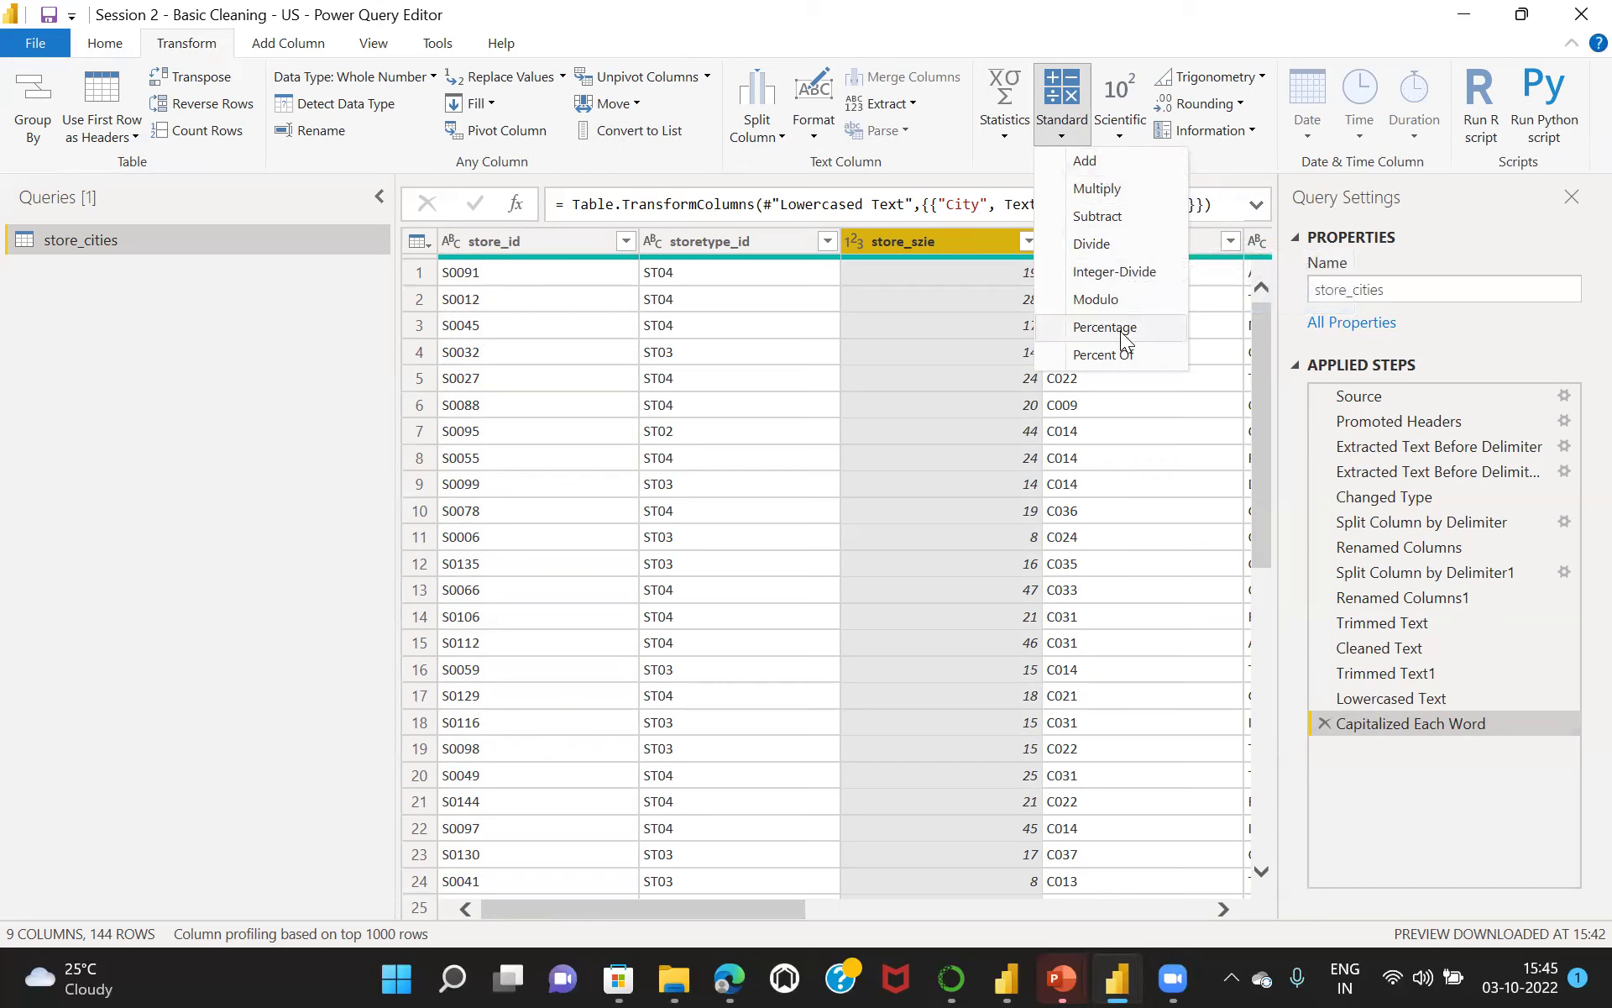
left_click(1113, 161)
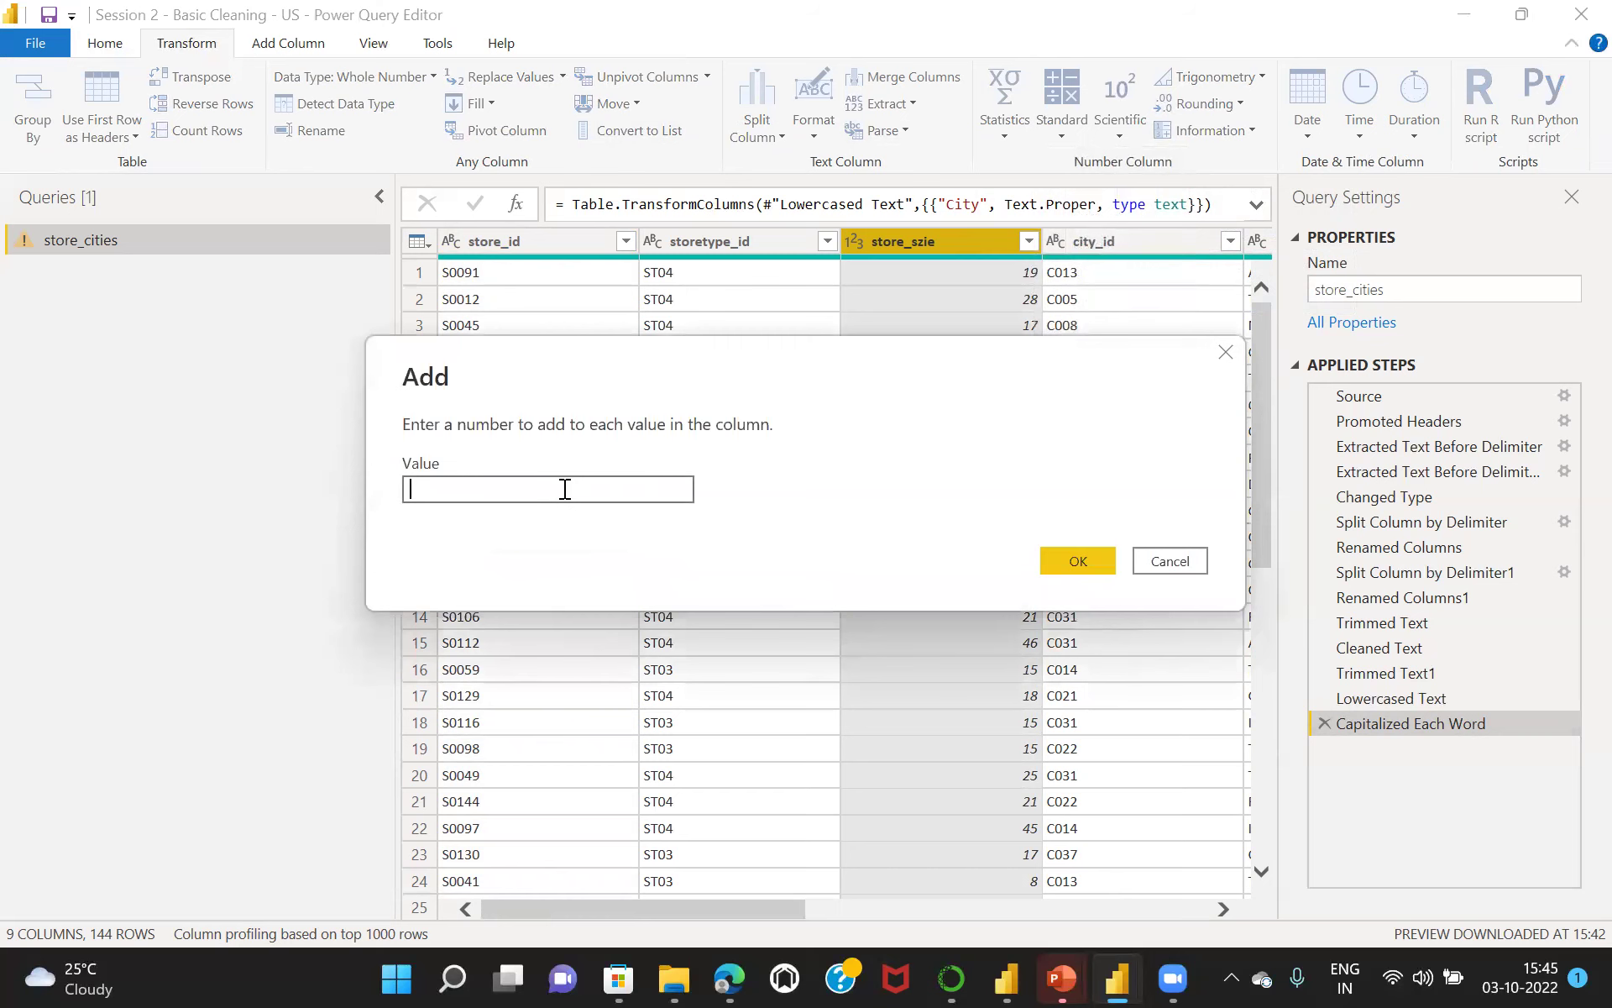
type("10")
left_click(1062, 558)
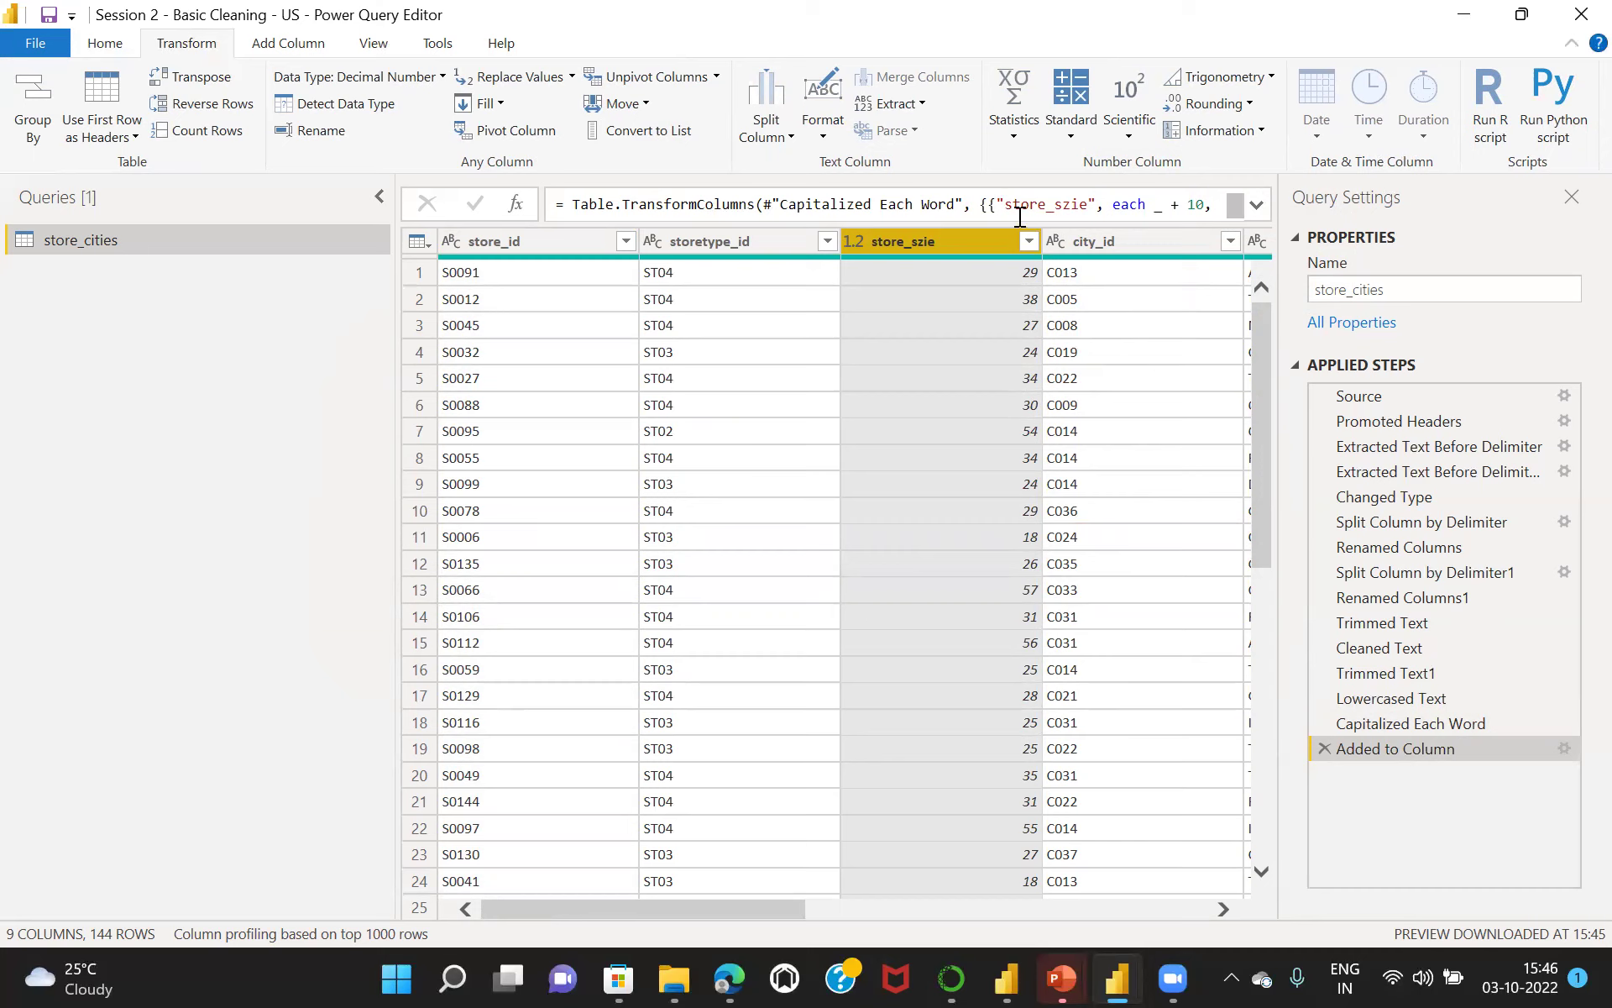
Duplicate the store_szie column in the store_cities query.
left_click(1072, 132)
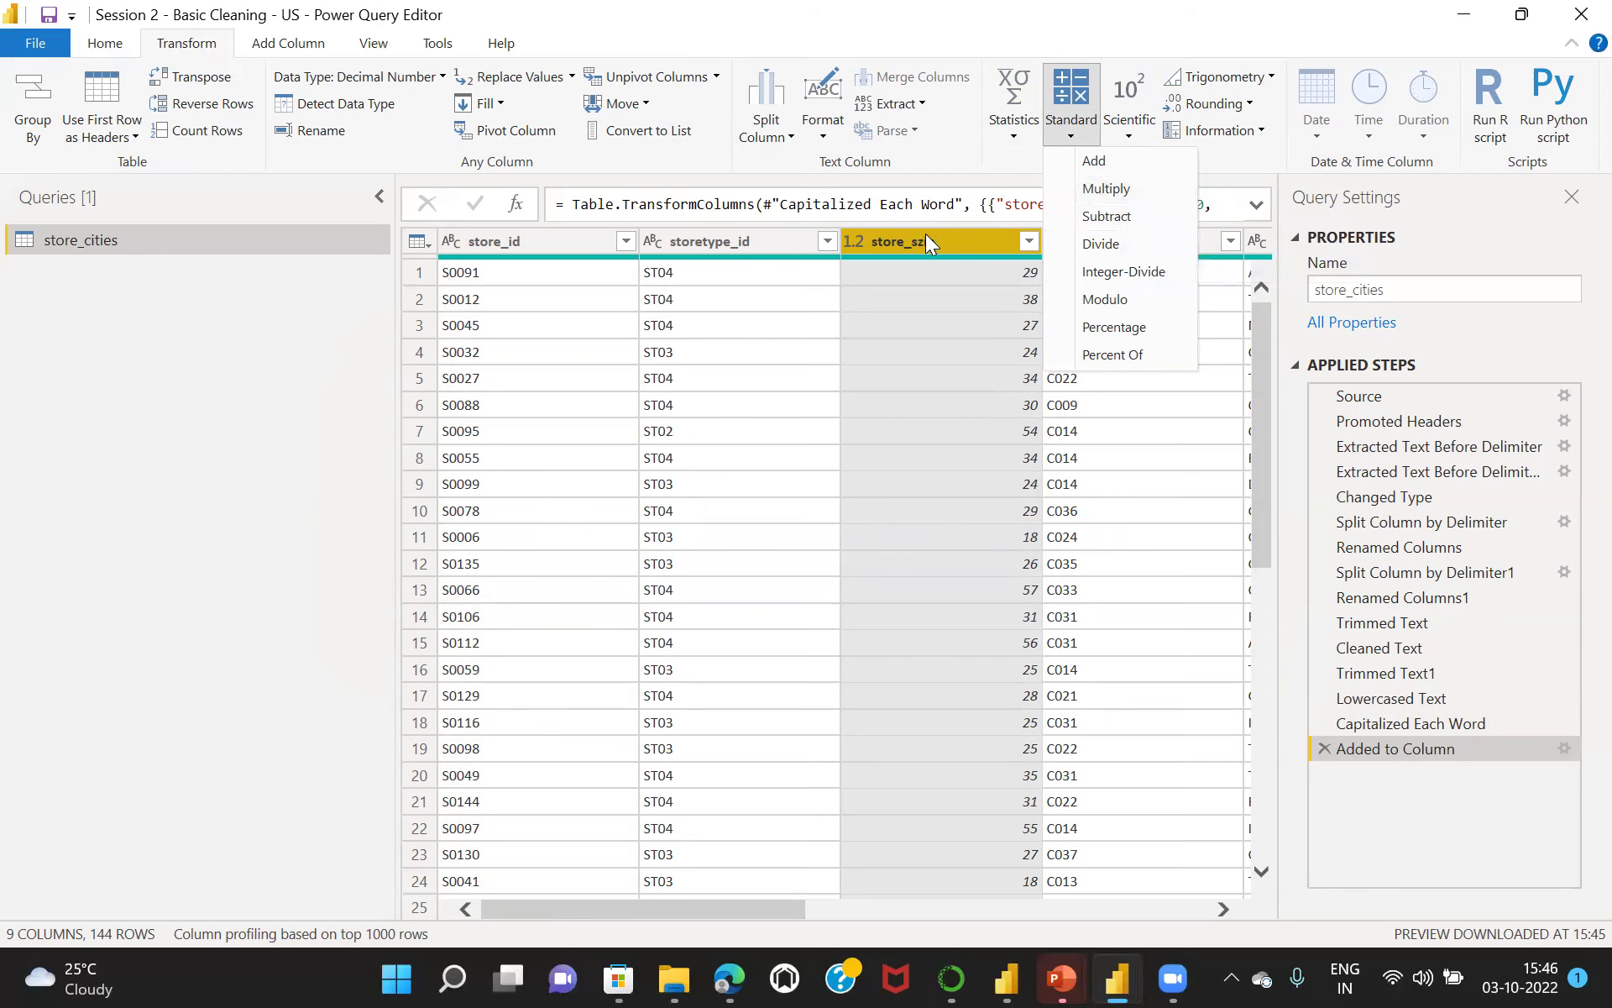
right_click(947, 241)
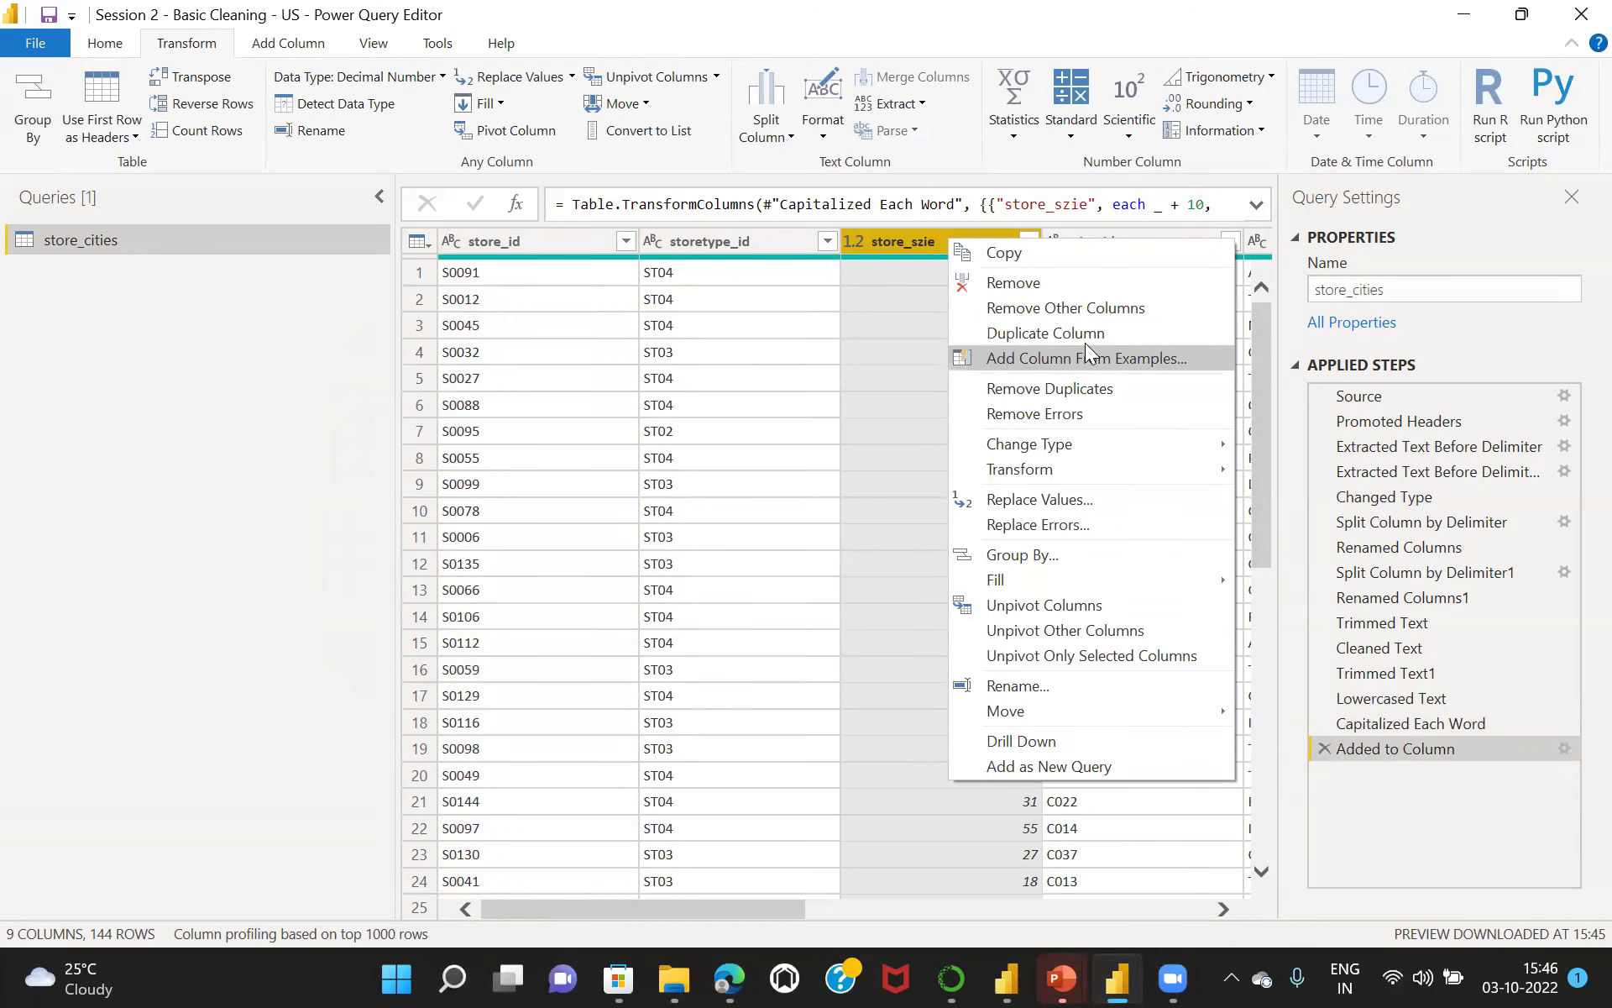
left_click(1065, 332)
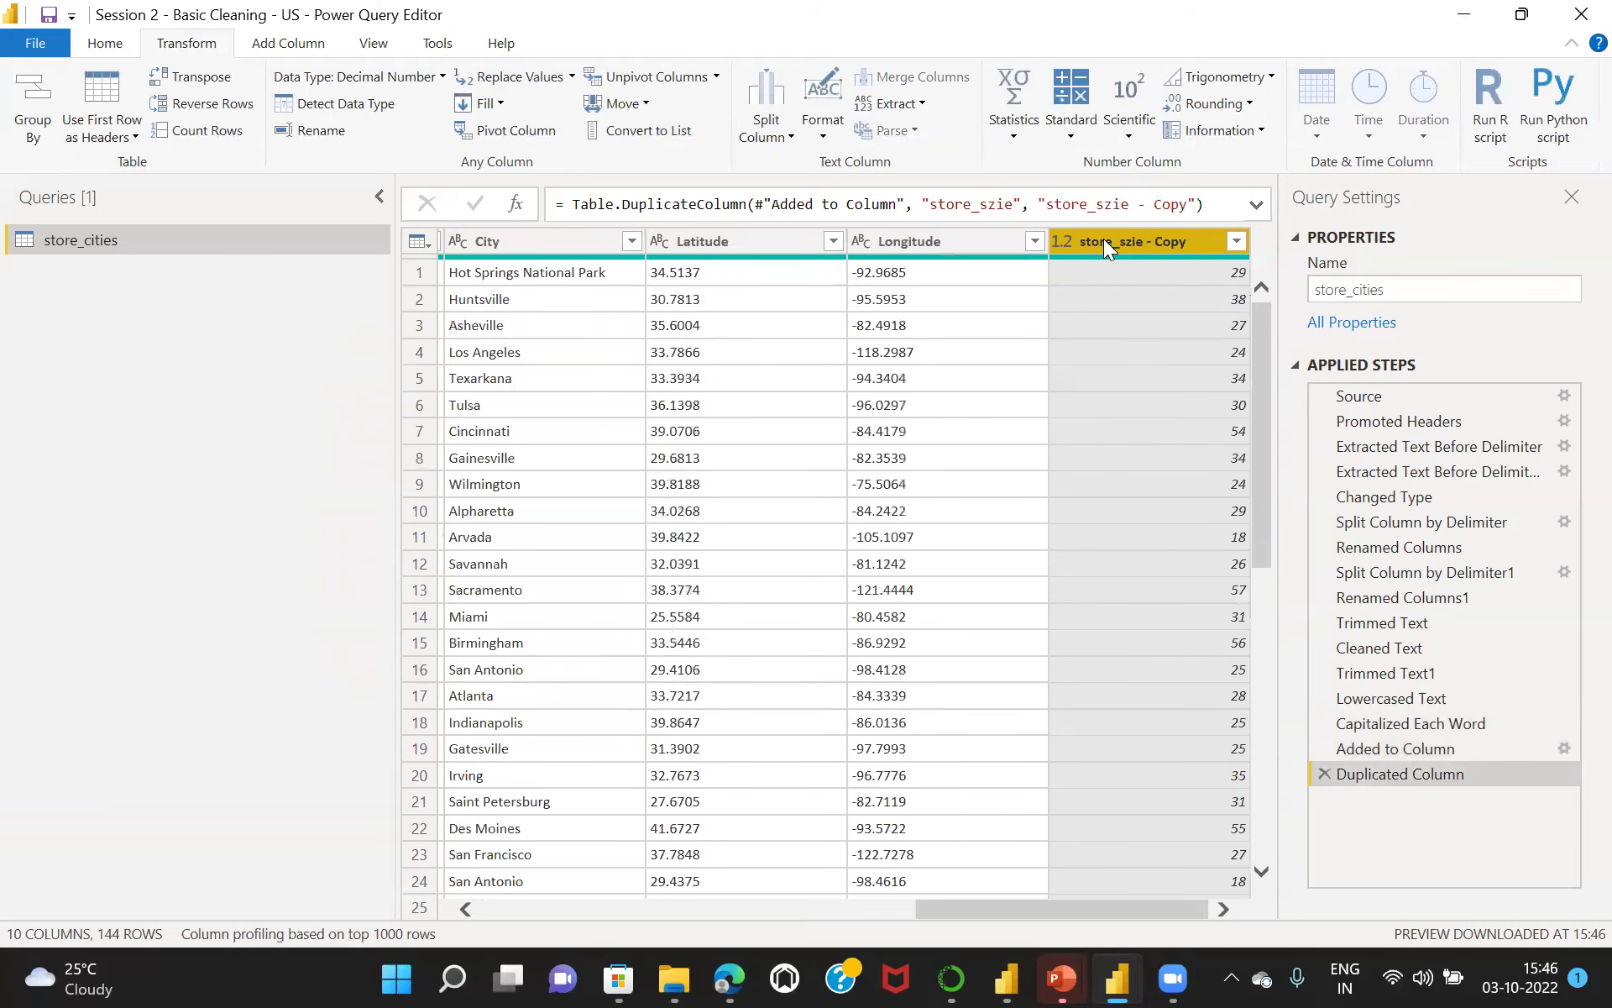
Rename the duplicated store_szie column to "10% Sotre".
double_click(1103, 241)
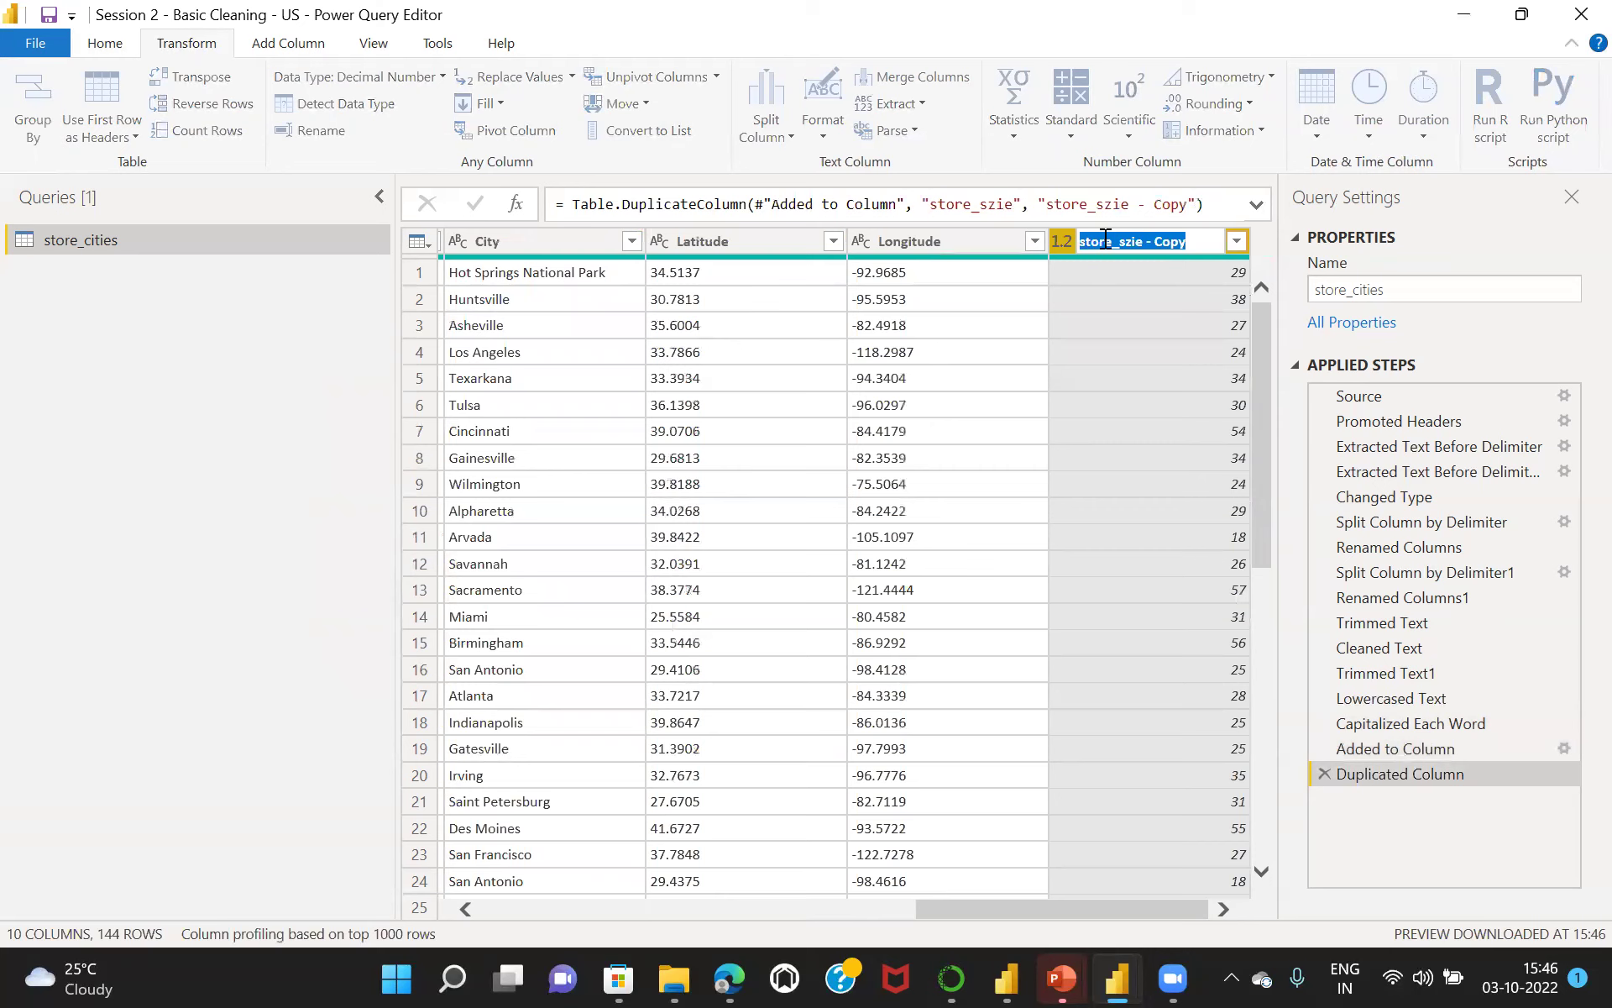
key("BackSpace")
type("!0")
type("%")
type(" Sotre")
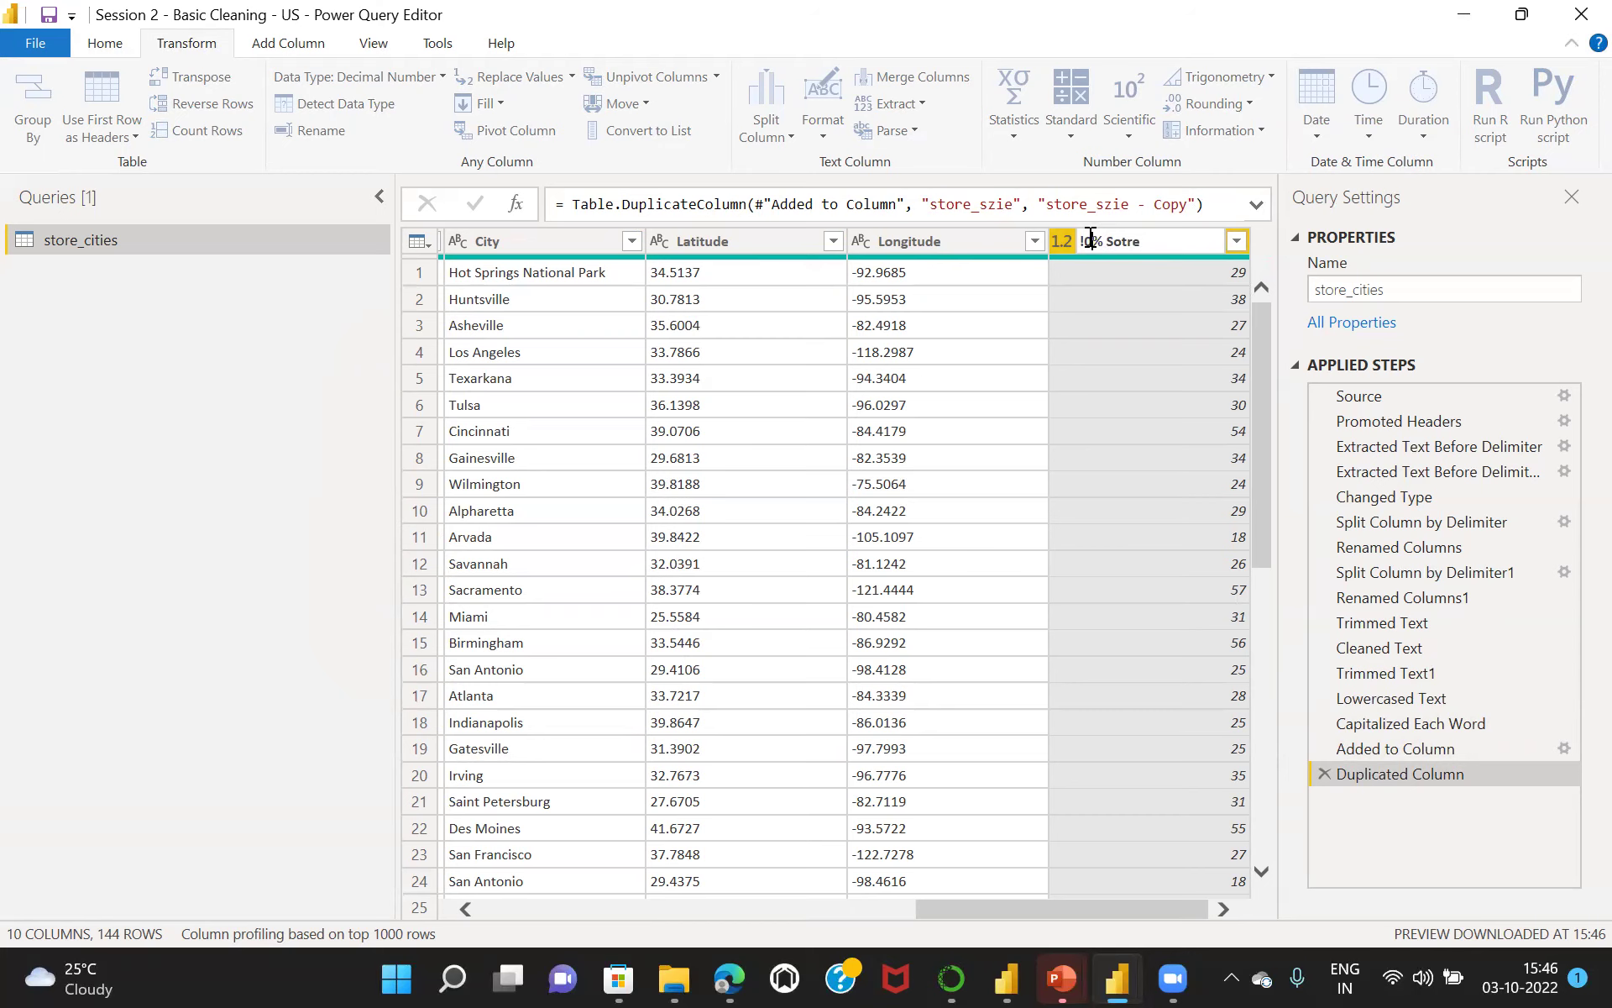
left_click(1089, 241)
key("BackSpace")
type("1")
key("Return")
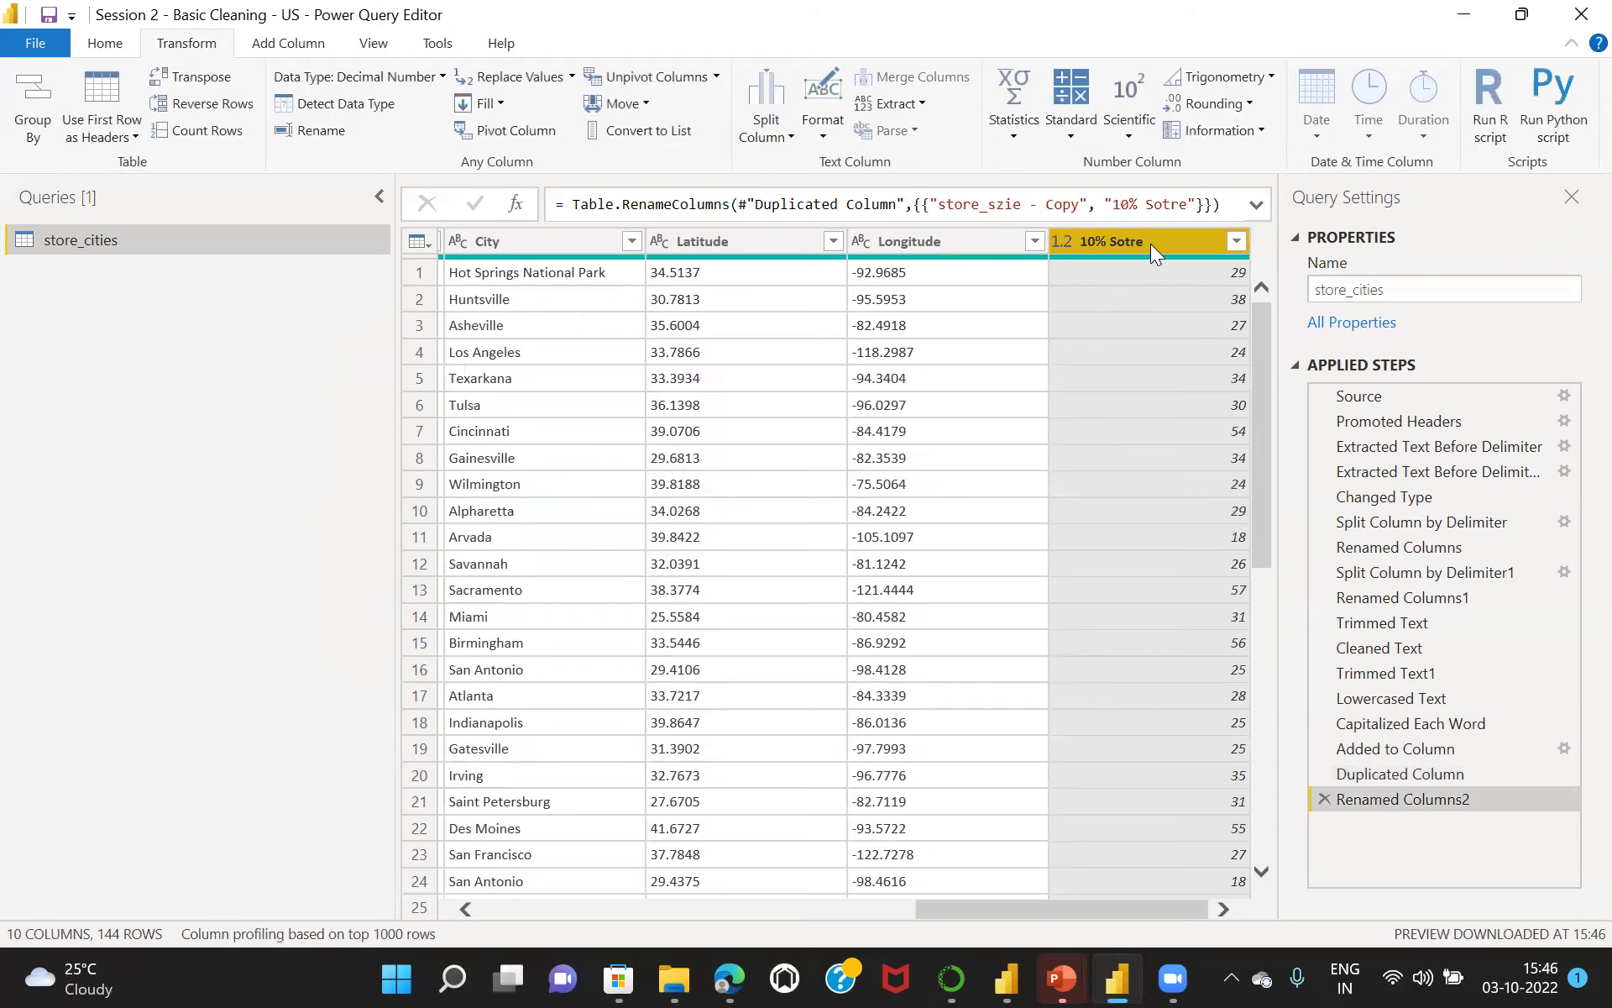
Move the 10% Sotre column so that it sits directly after the store_szie column.
left_click_drag(1150, 243, 450, 234)
left_click(488, 235)
left_click_drag(819, 247, 851, 240)
left_click_drag(919, 247, 958, 274)
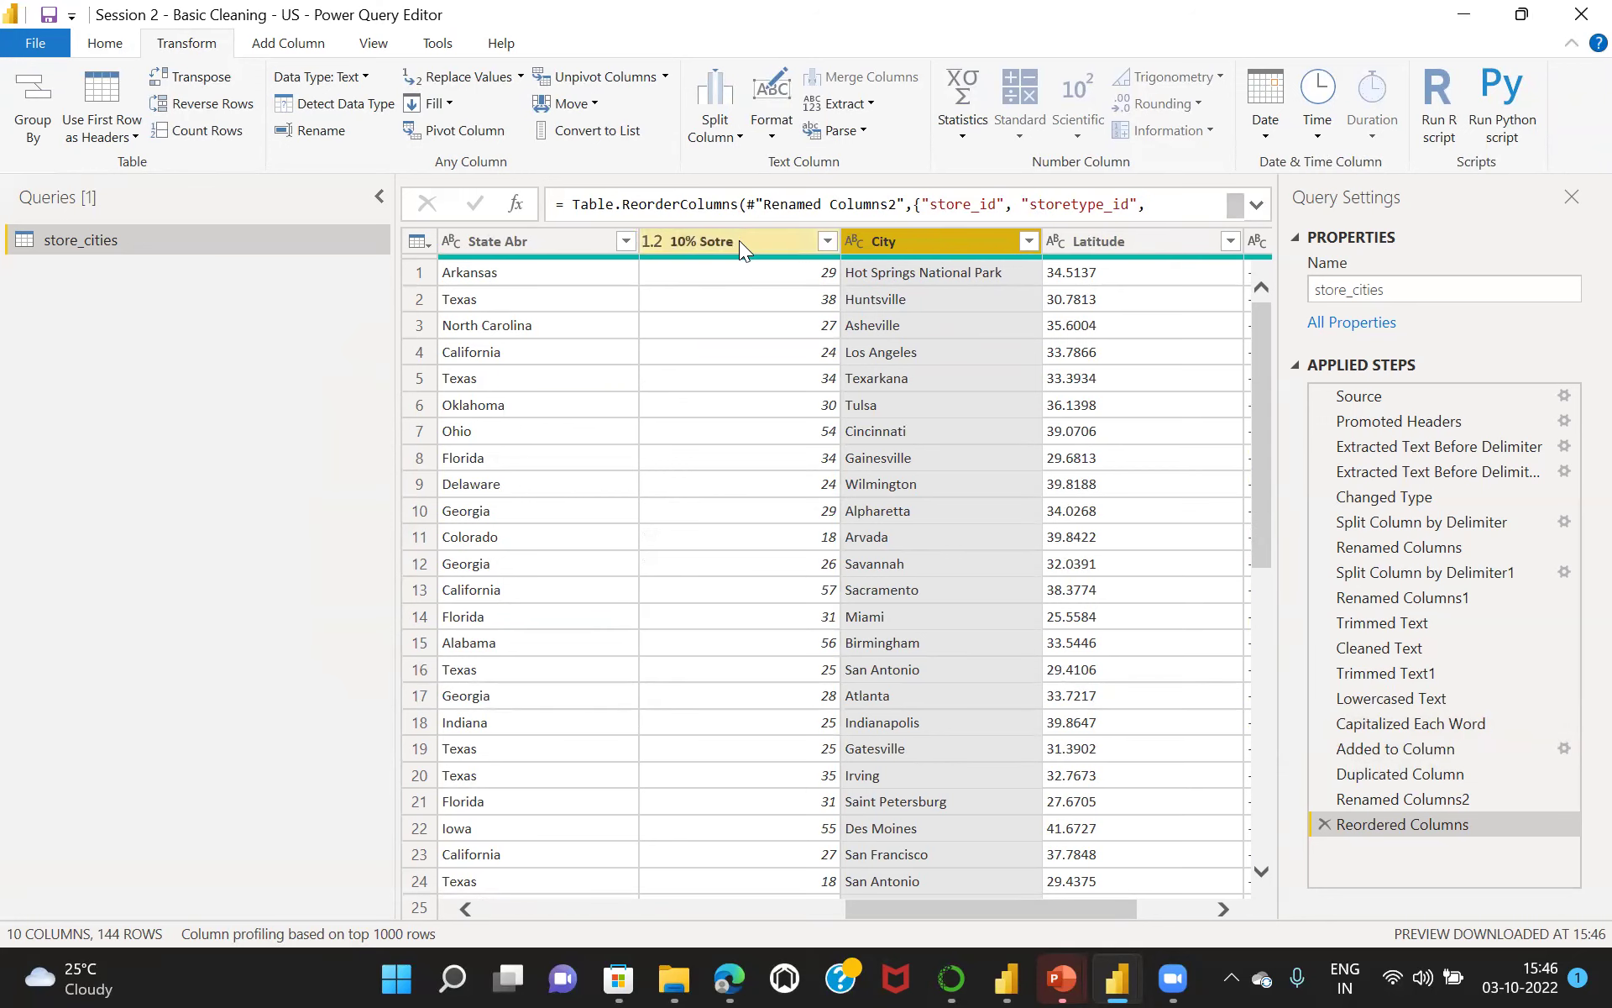
left_click_drag(747, 239, 697, 225)
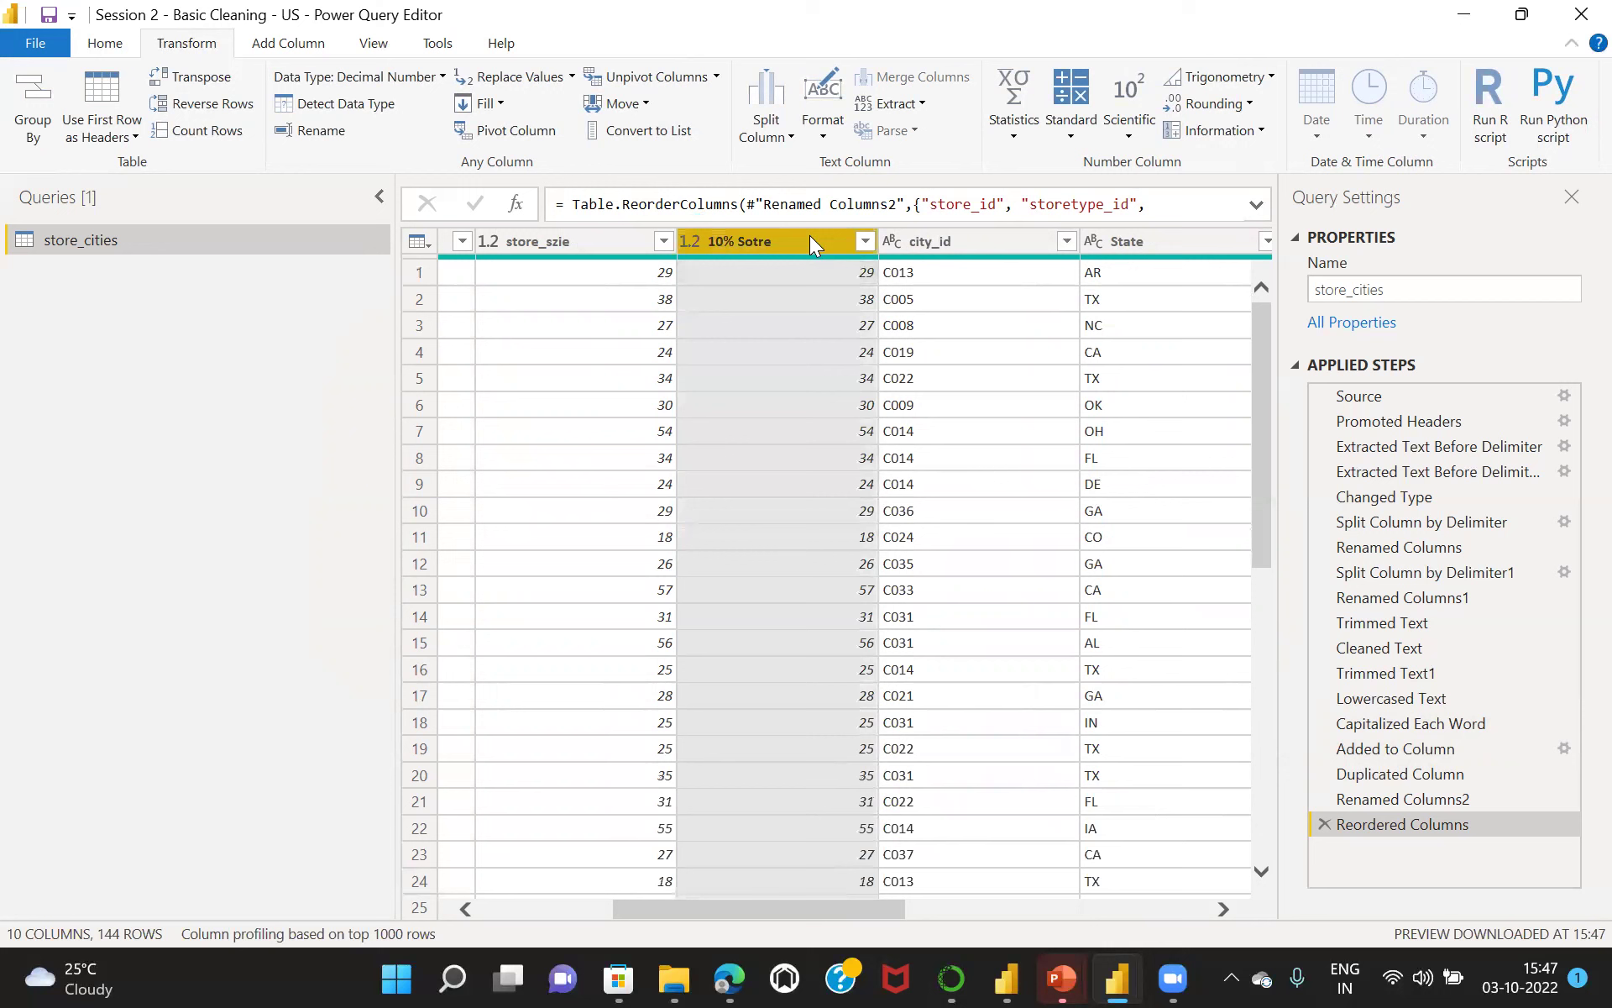
Multiply every value in the 10% Sotre column by .1, sending the report for the rendering error that interrupts the entry.
right_click(809, 237)
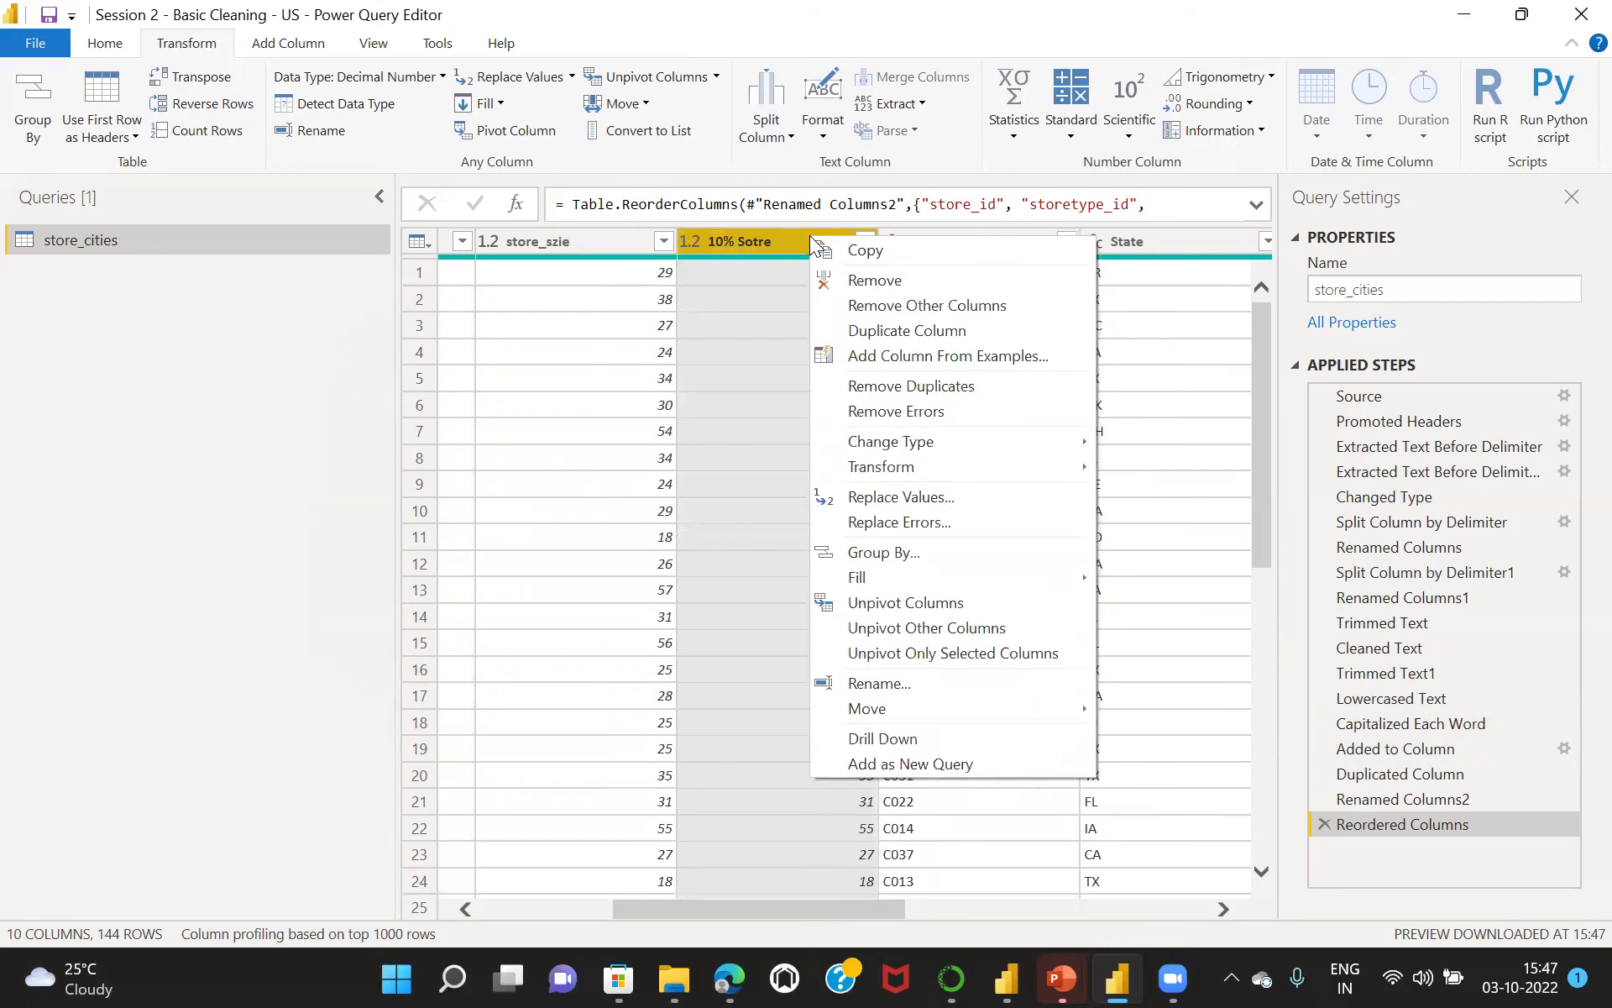
left_click(773, 236)
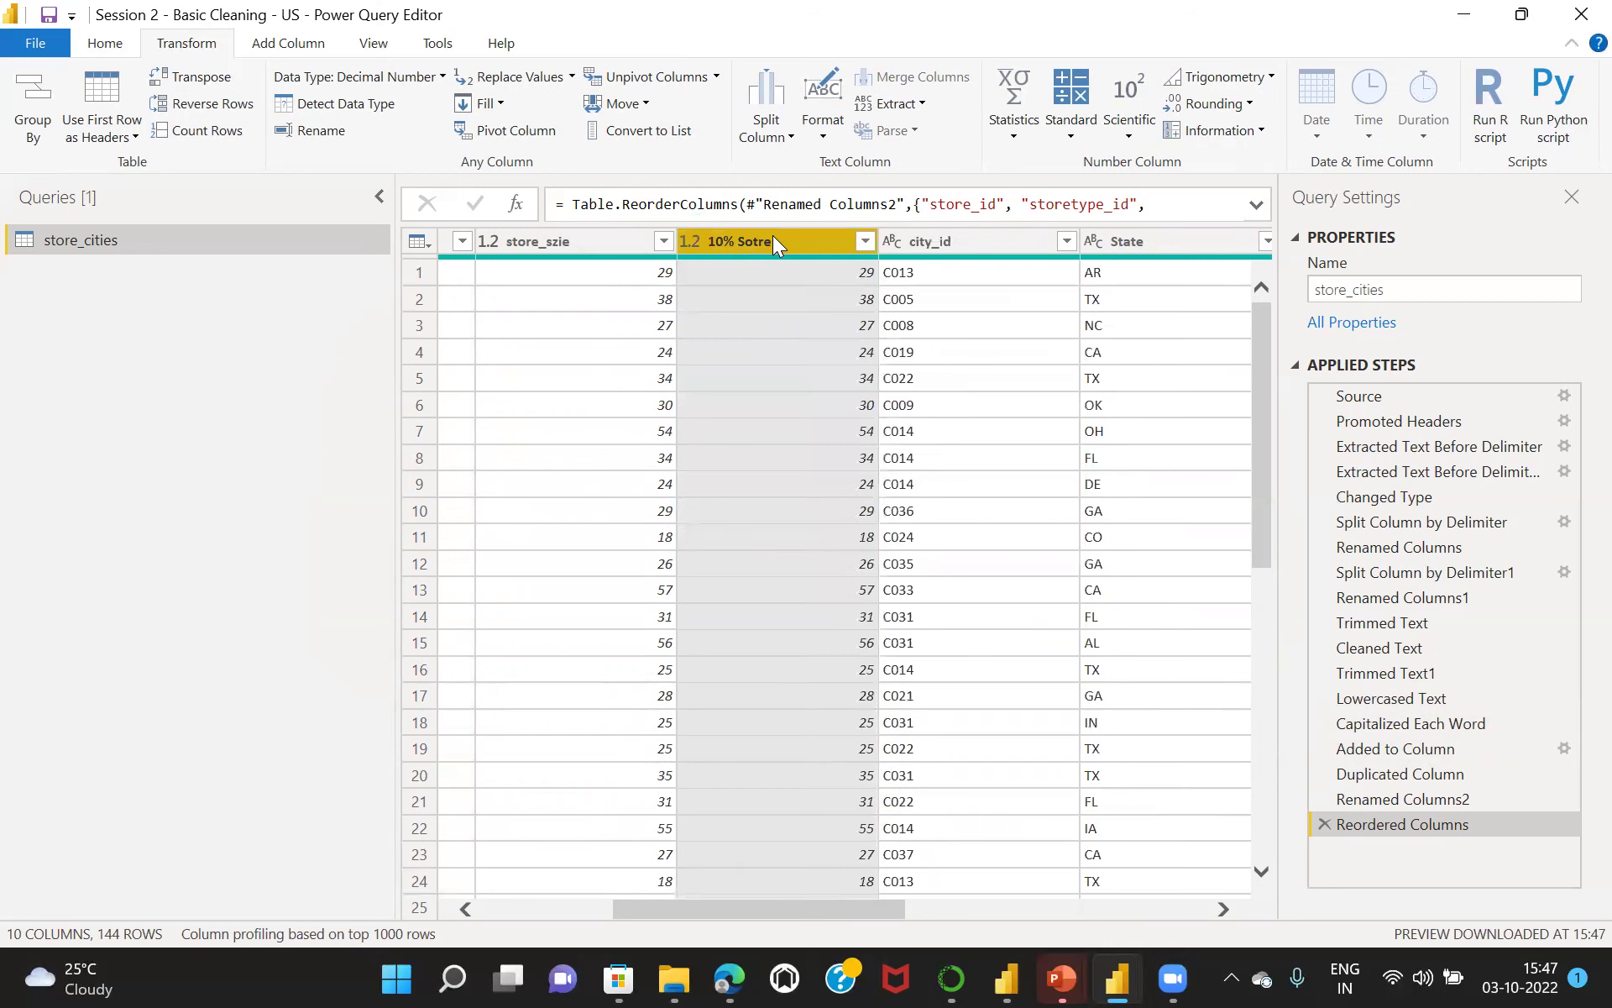
left_click(1077, 138)
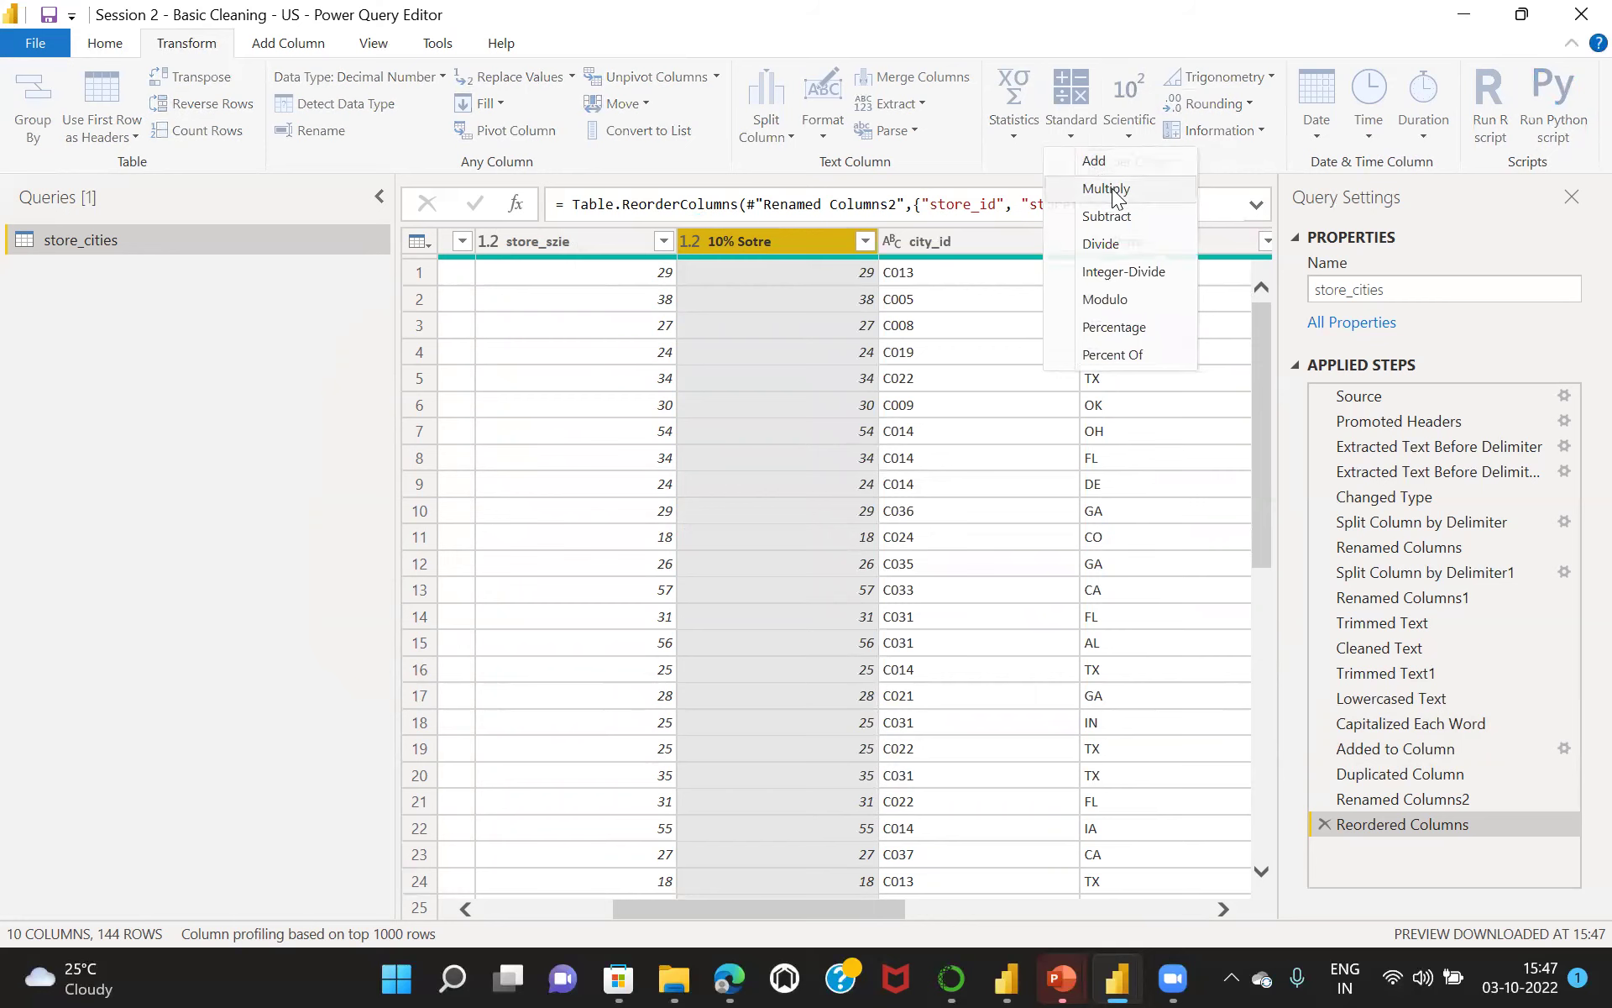
left_click(1108, 190)
left_click(476, 487)
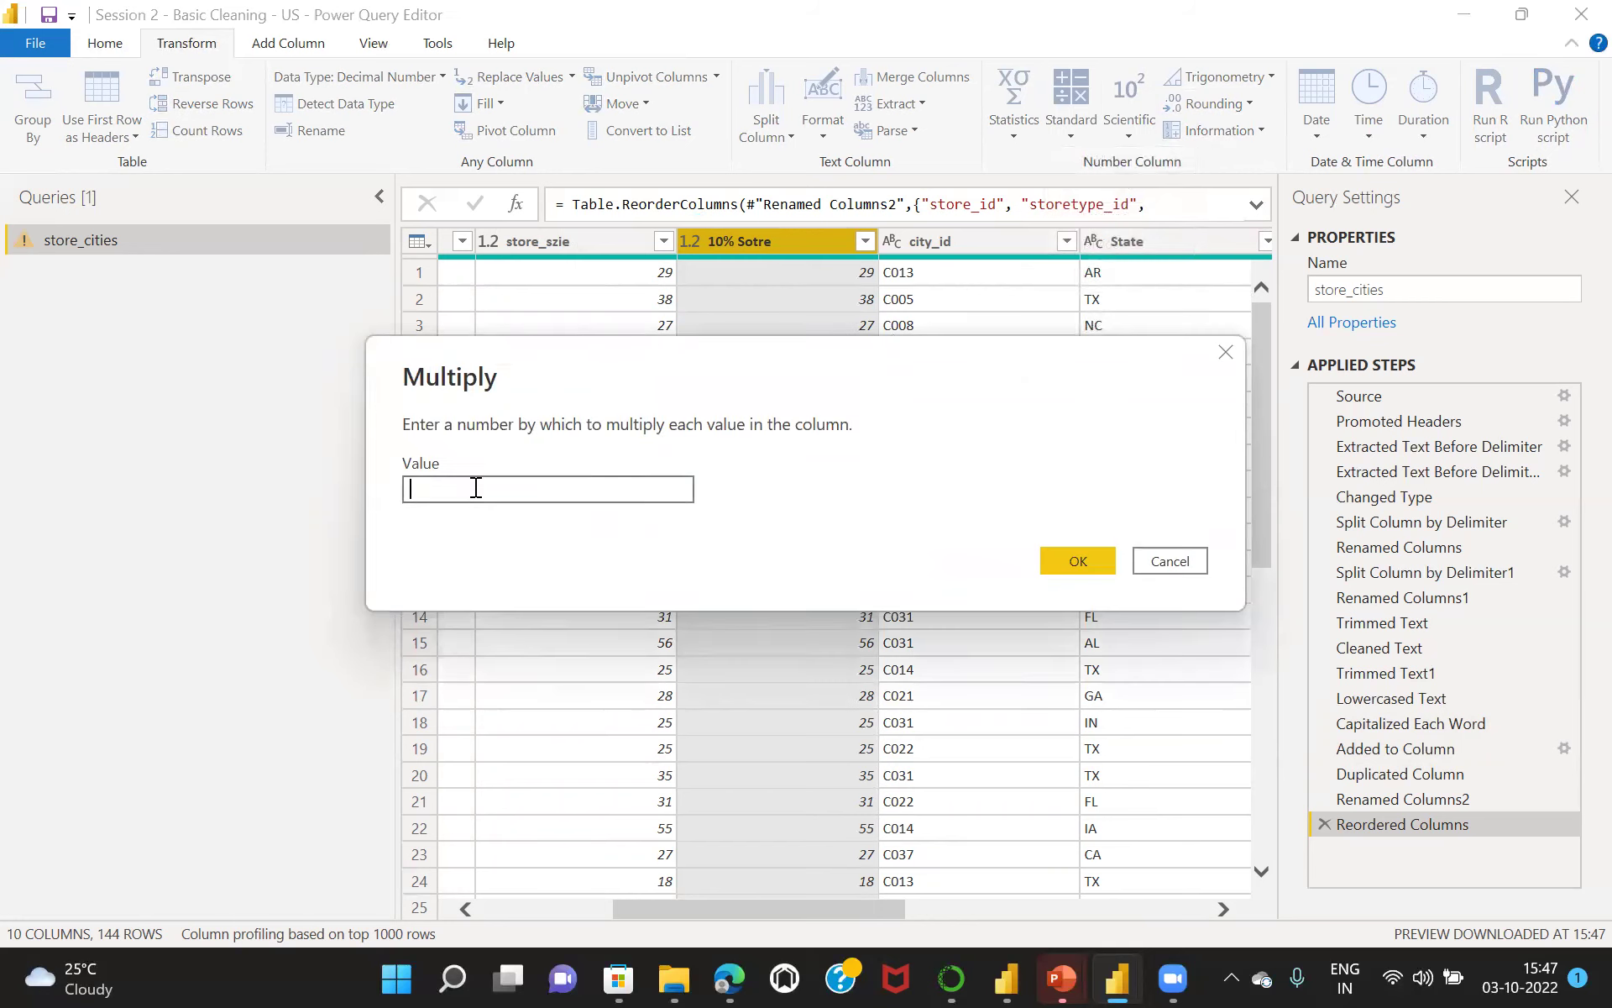
type(",0")
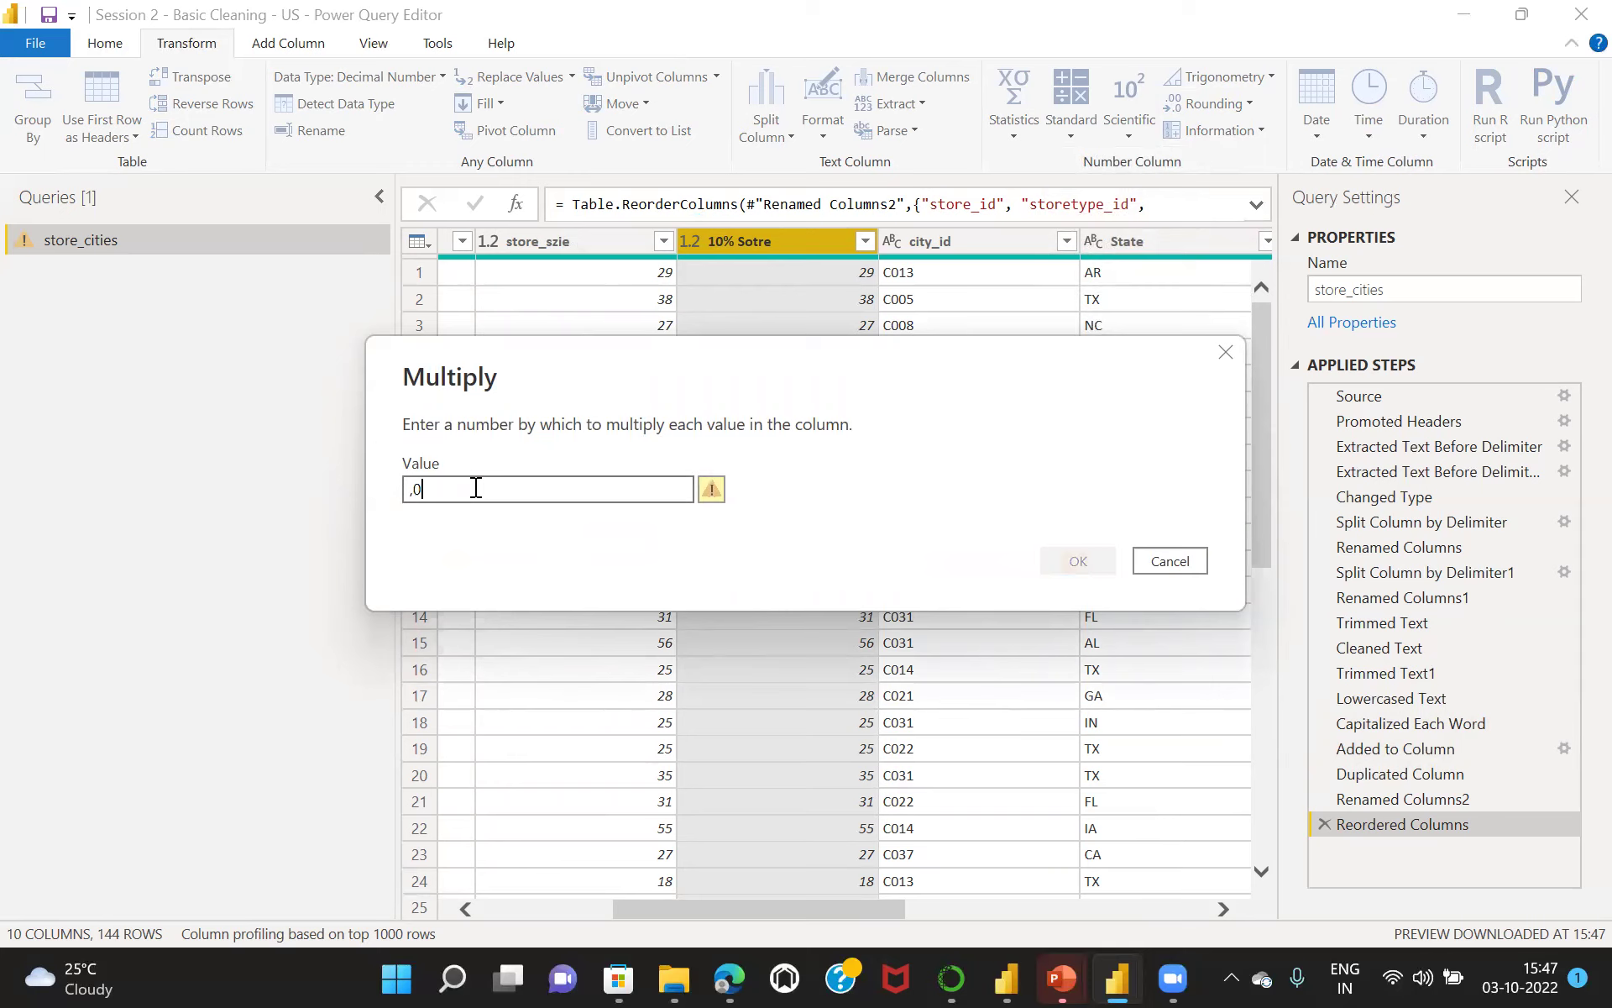
key("BackSpace")
key("BackSpace")
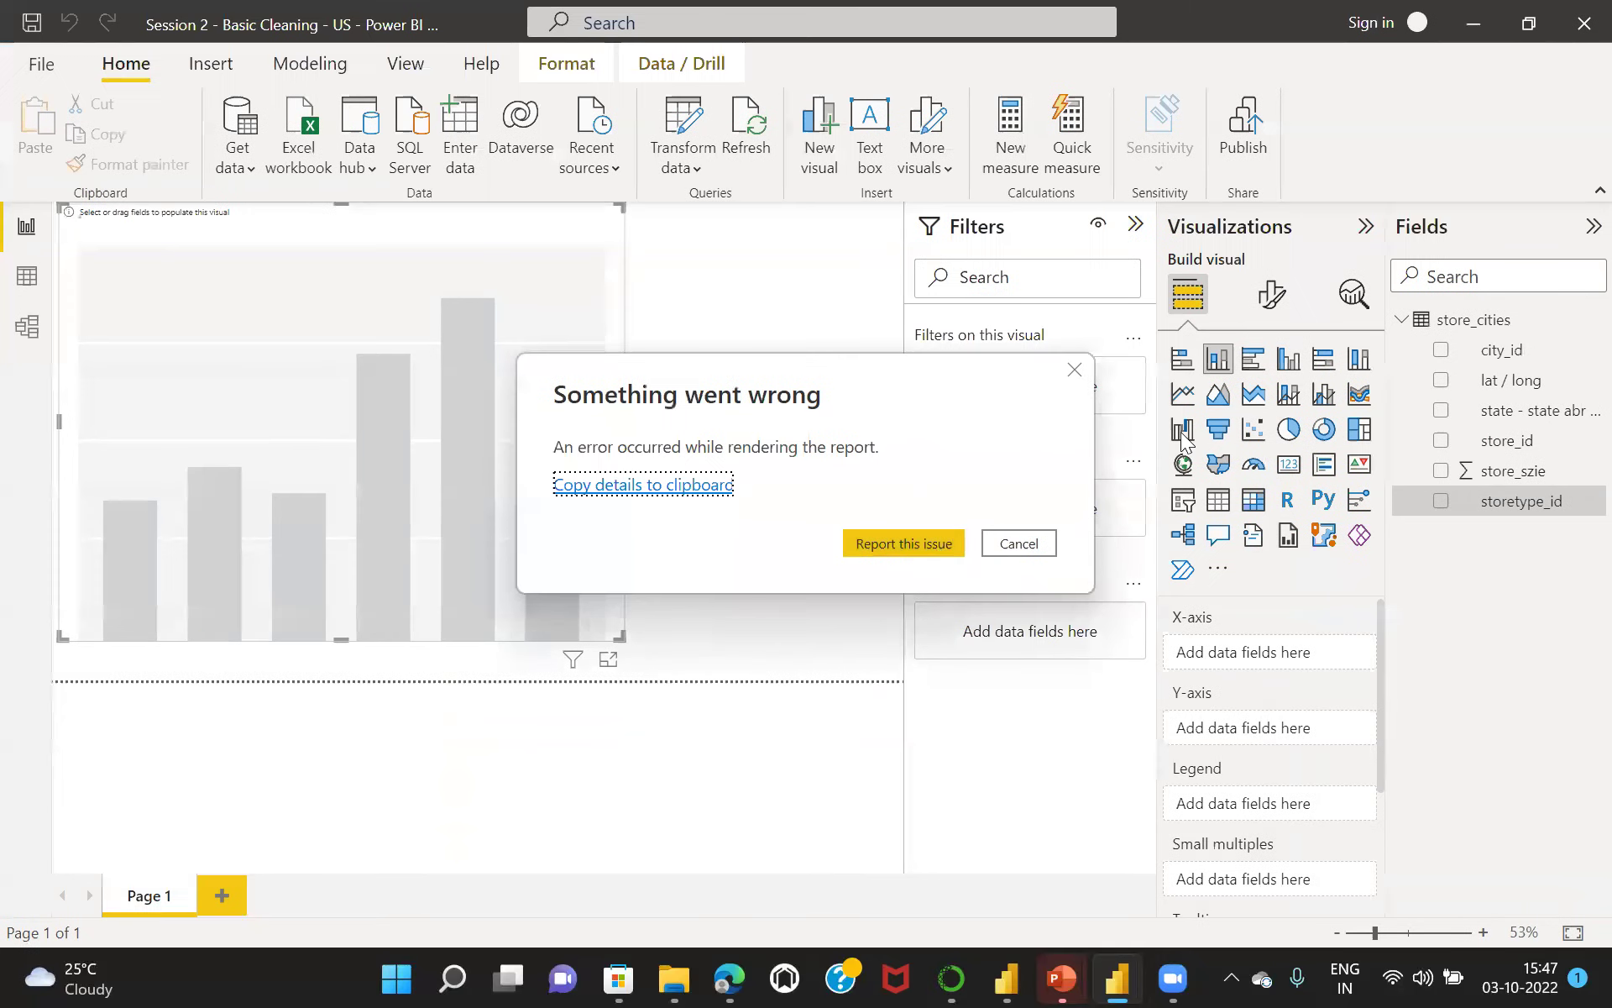
left_click(926, 551)
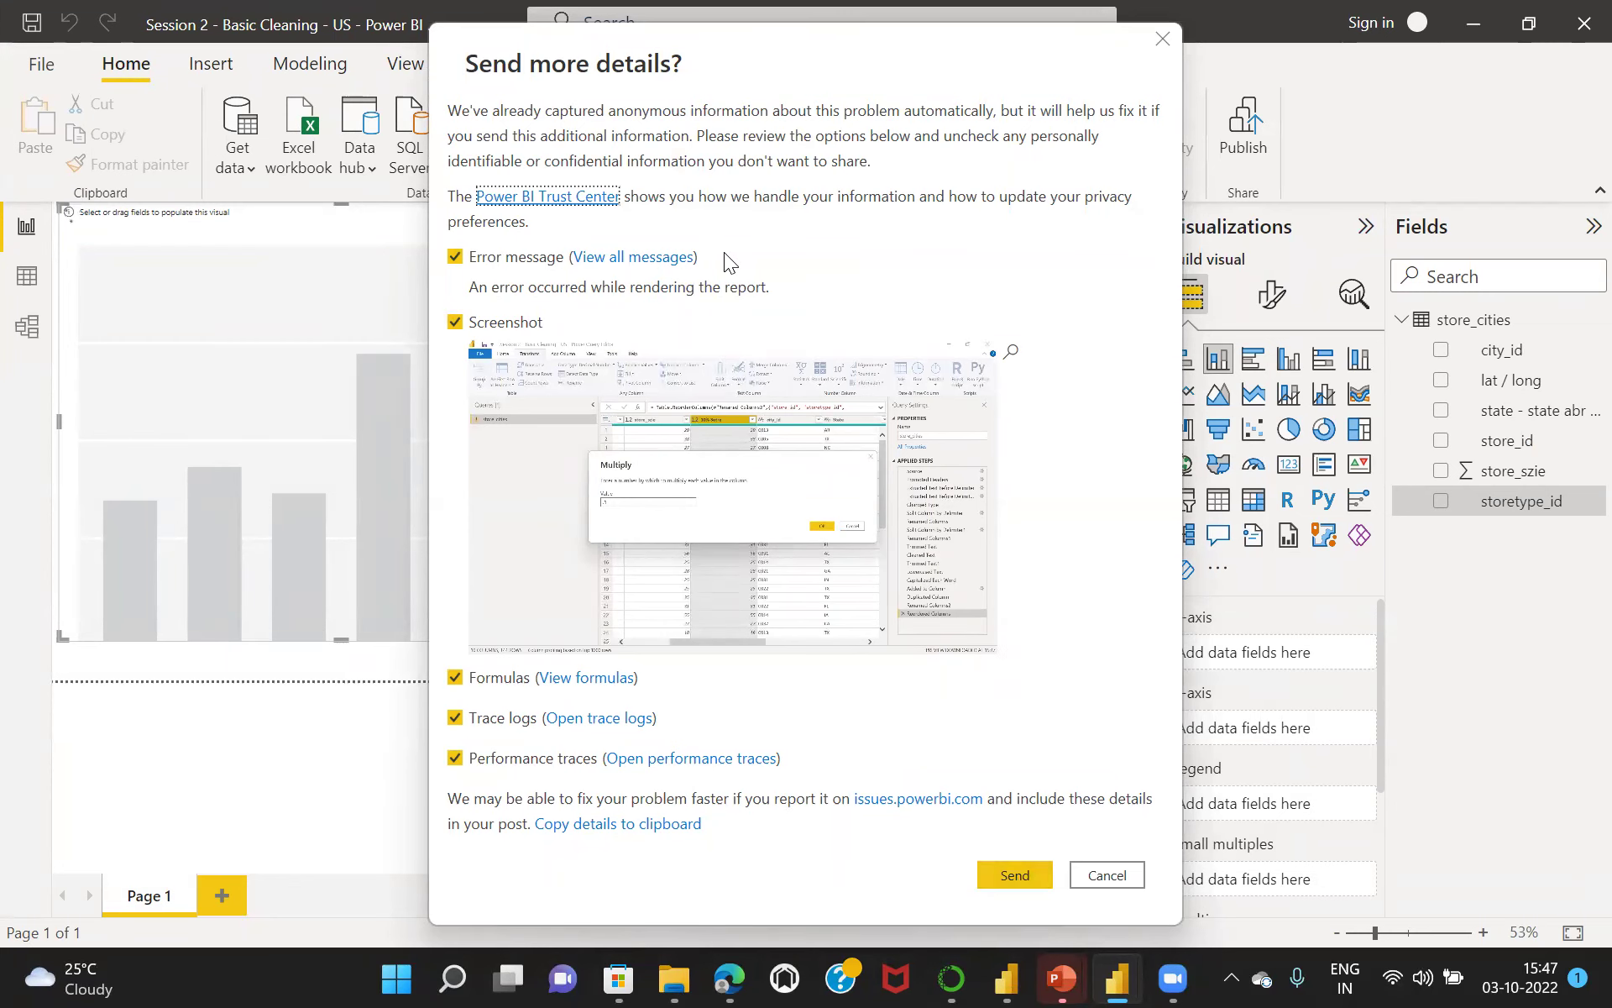
left_click(1017, 875)
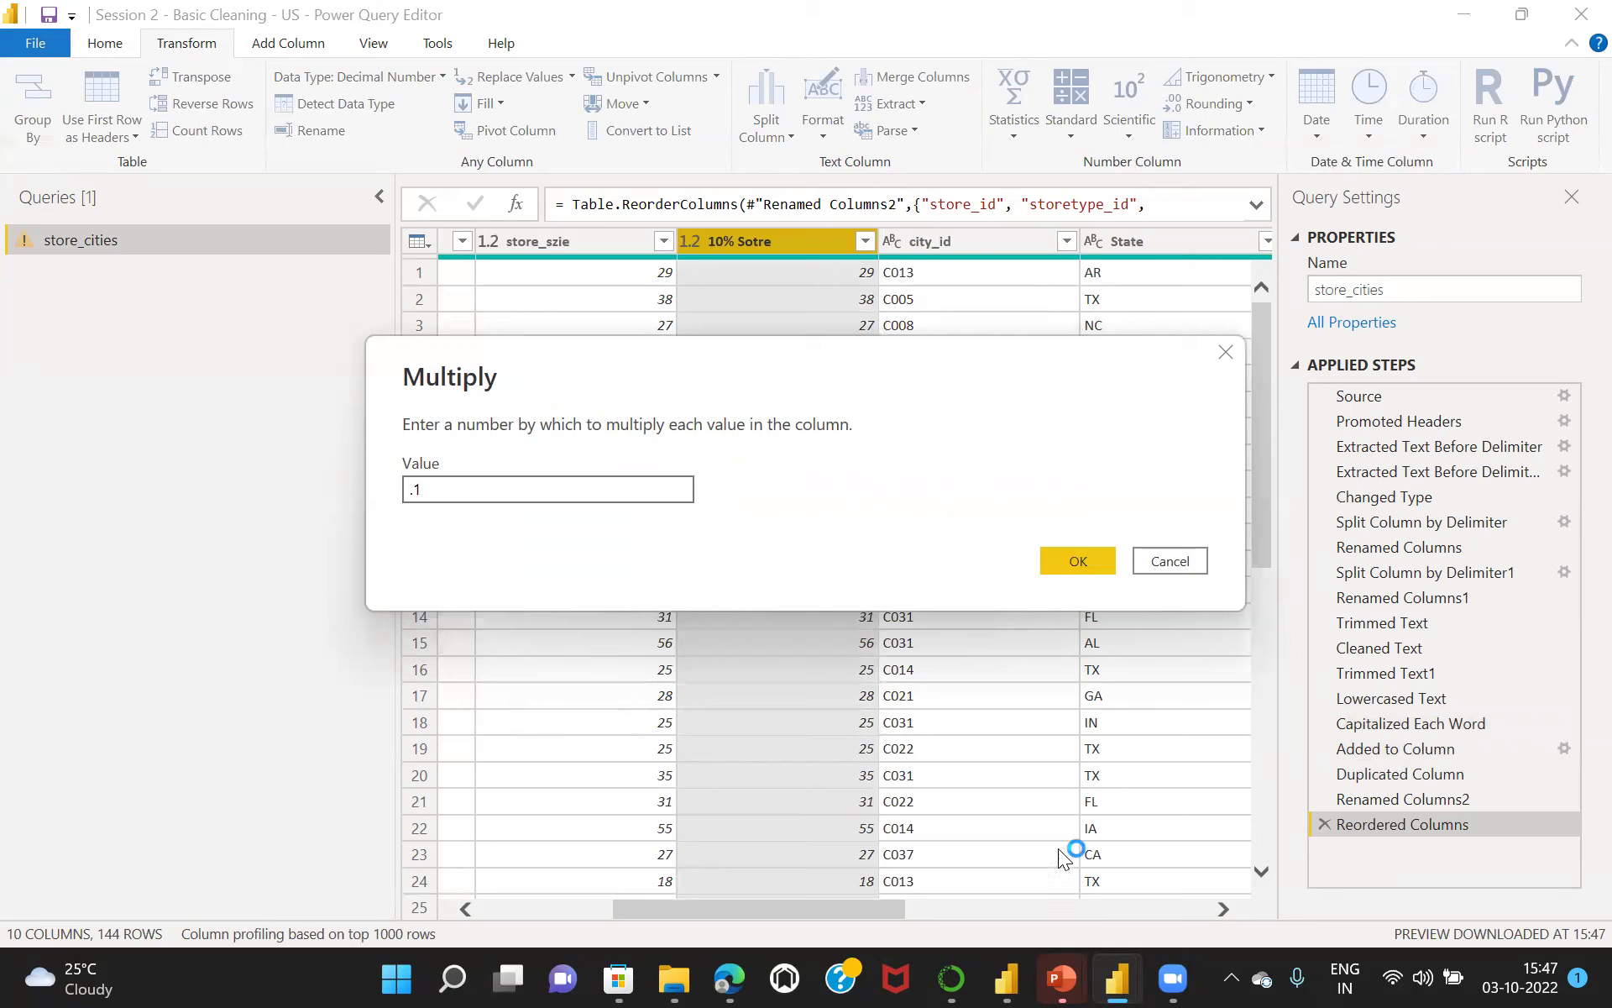
left_click(1078, 561)
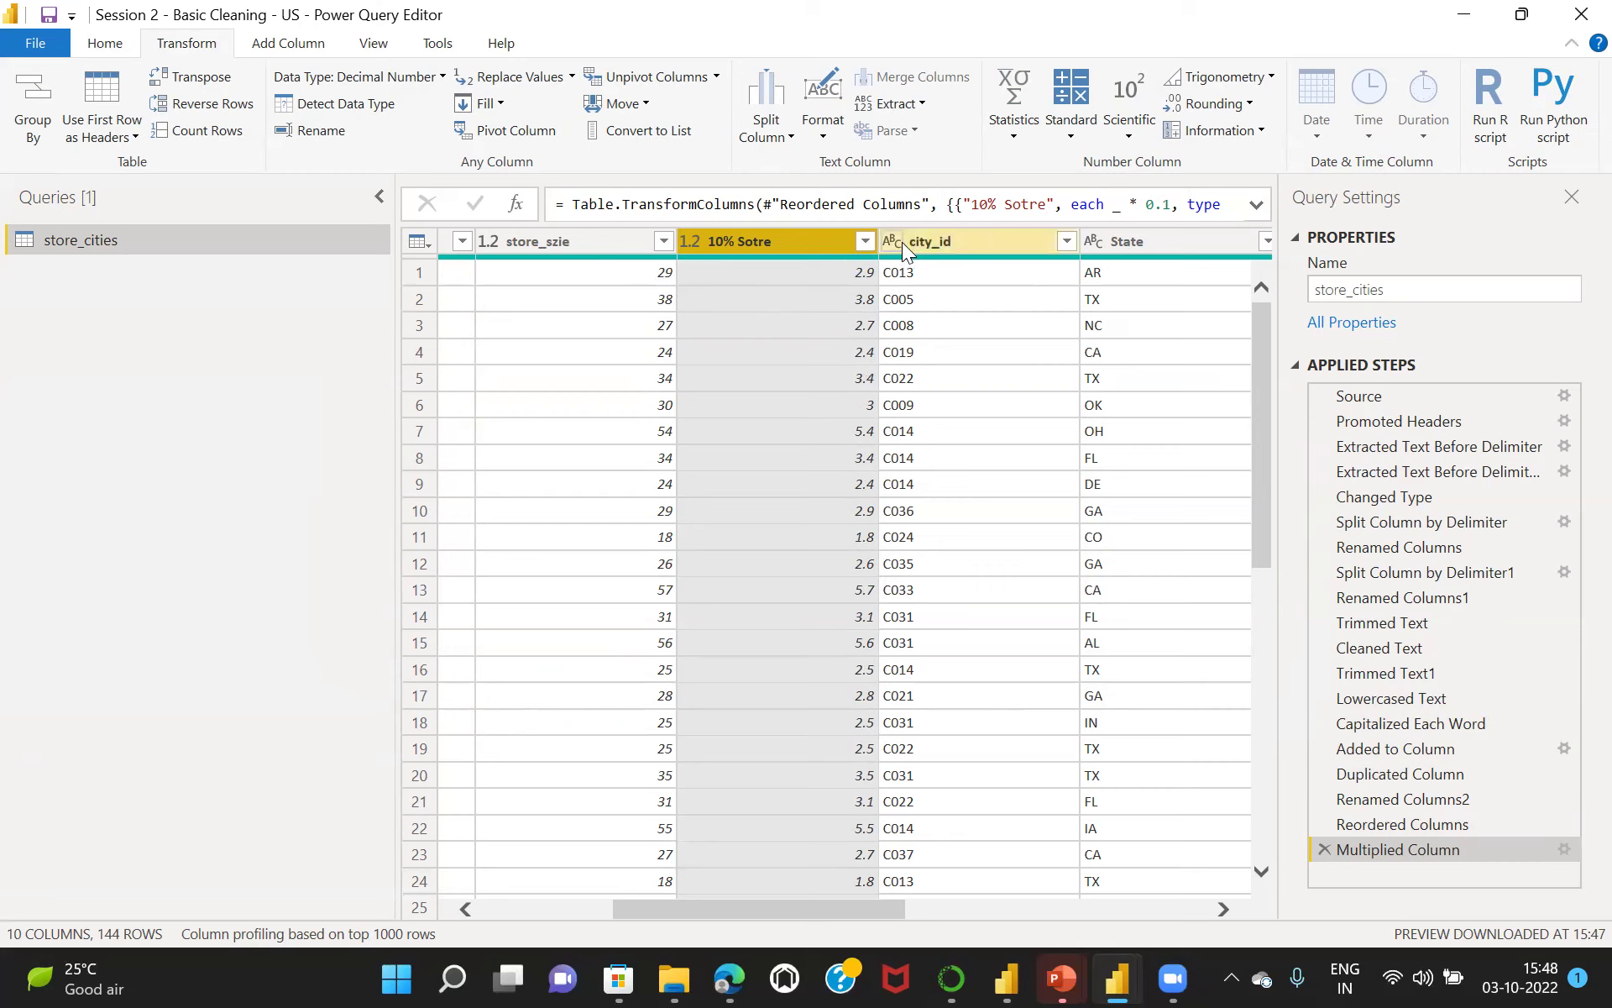
Subtract 2 from every value in the store_szie column with the standard Subtract operation.
left_click(1074, 130)
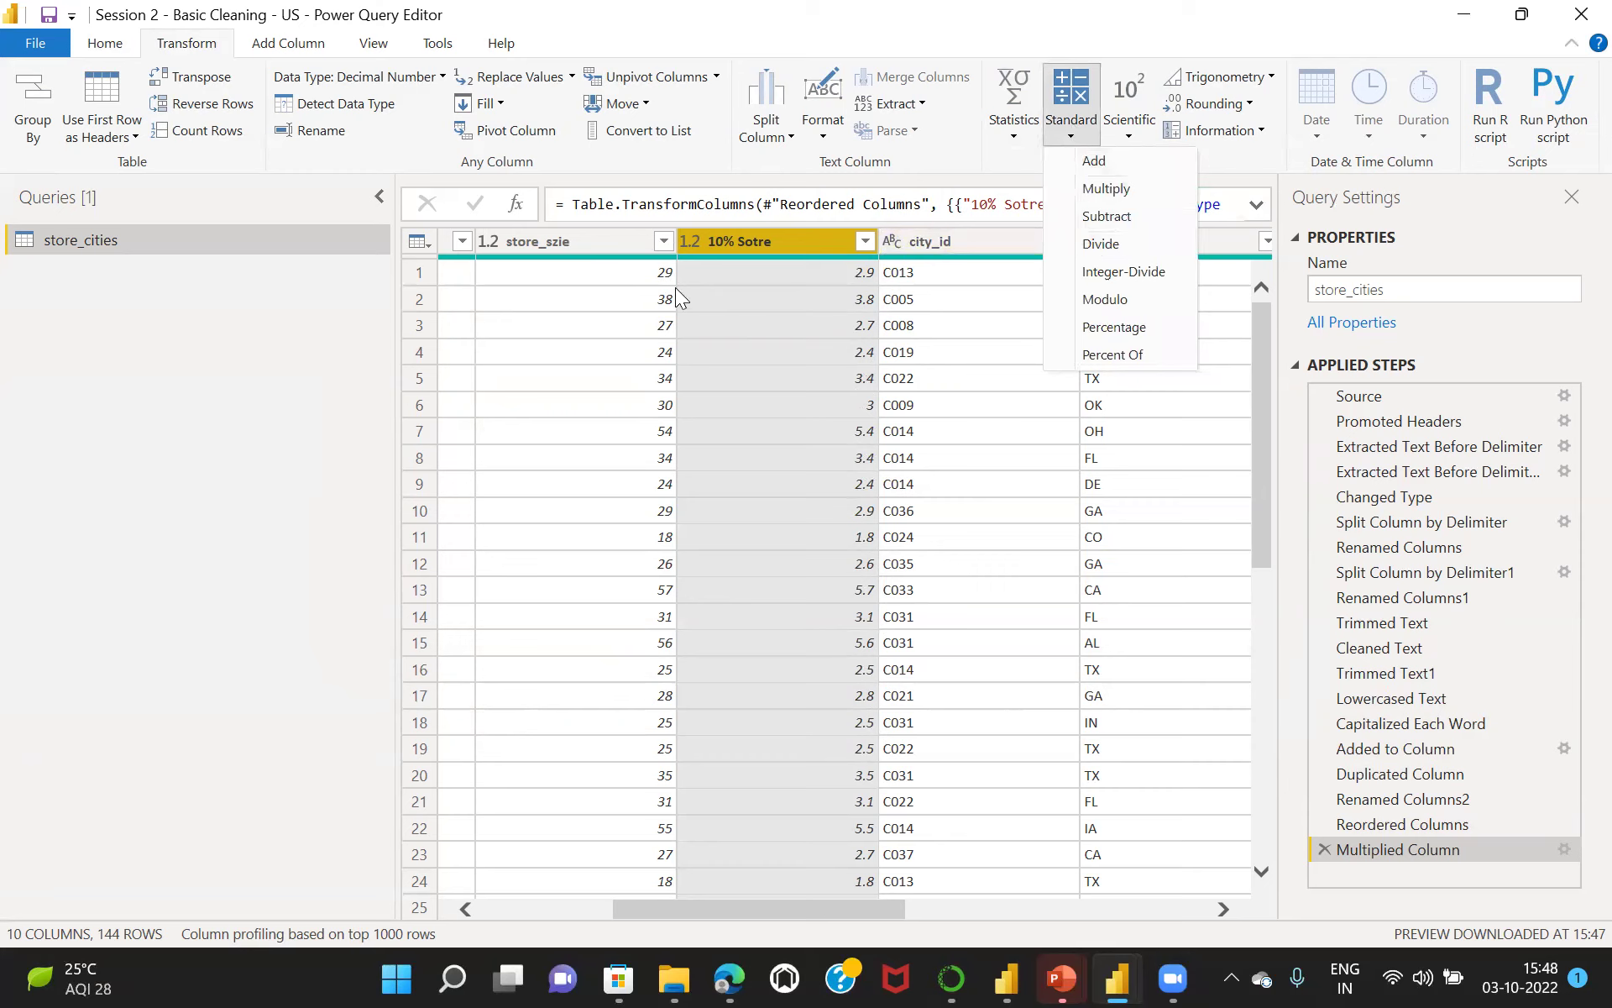
key("Escape")
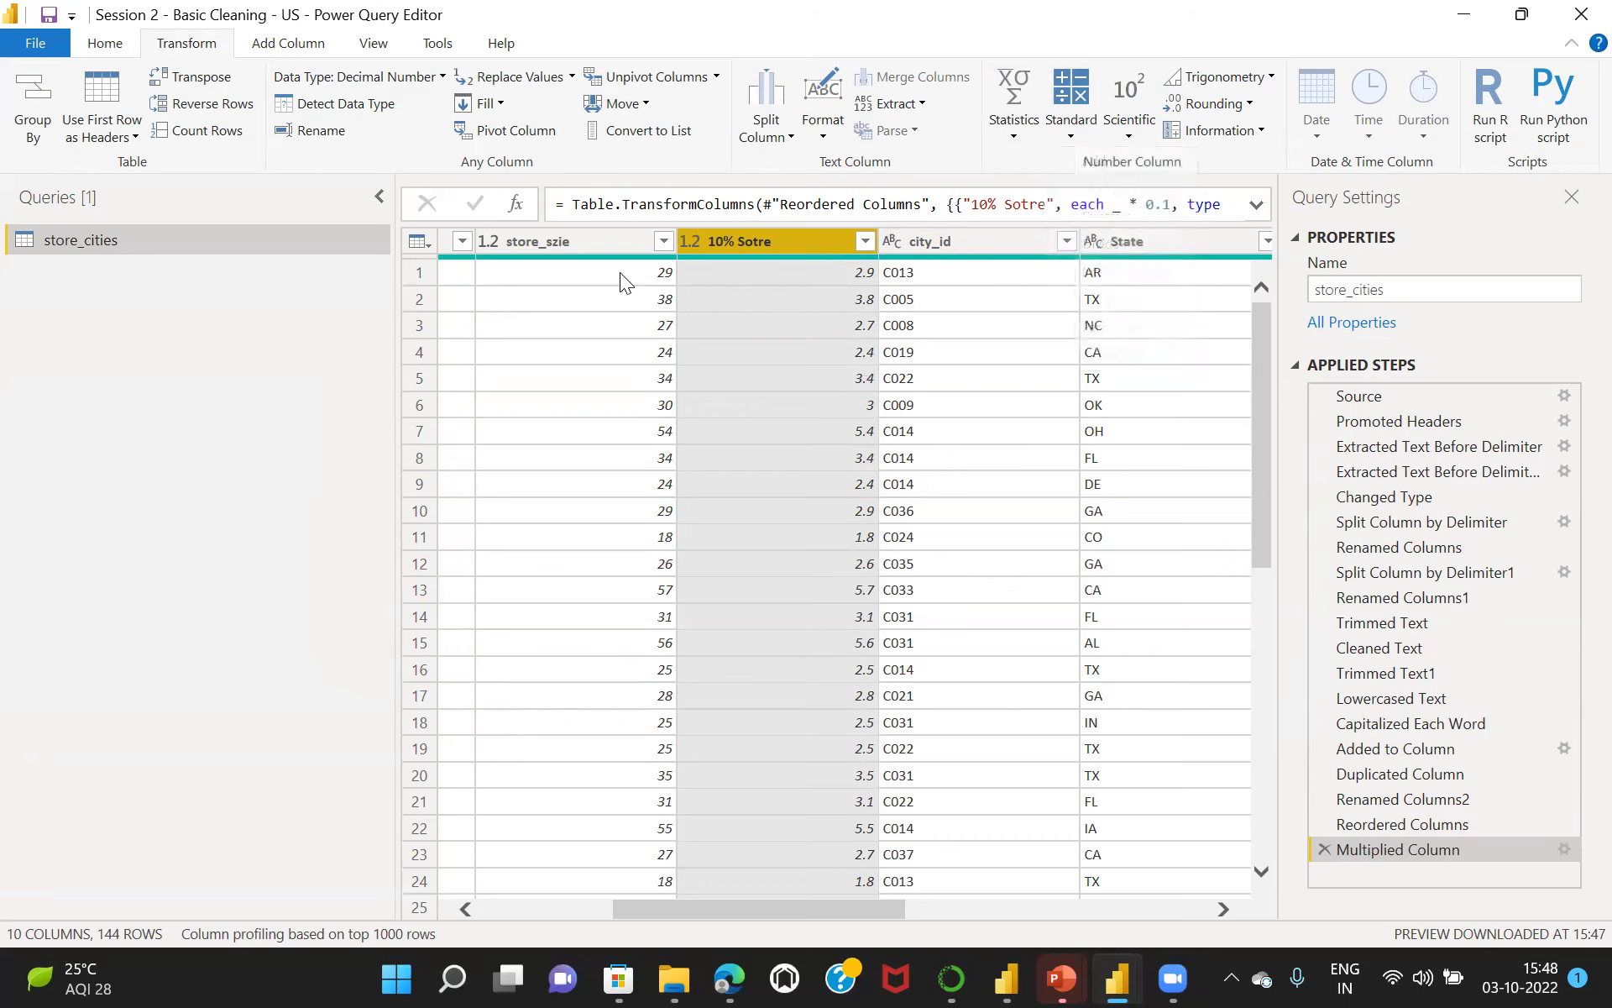
left_click(623, 242)
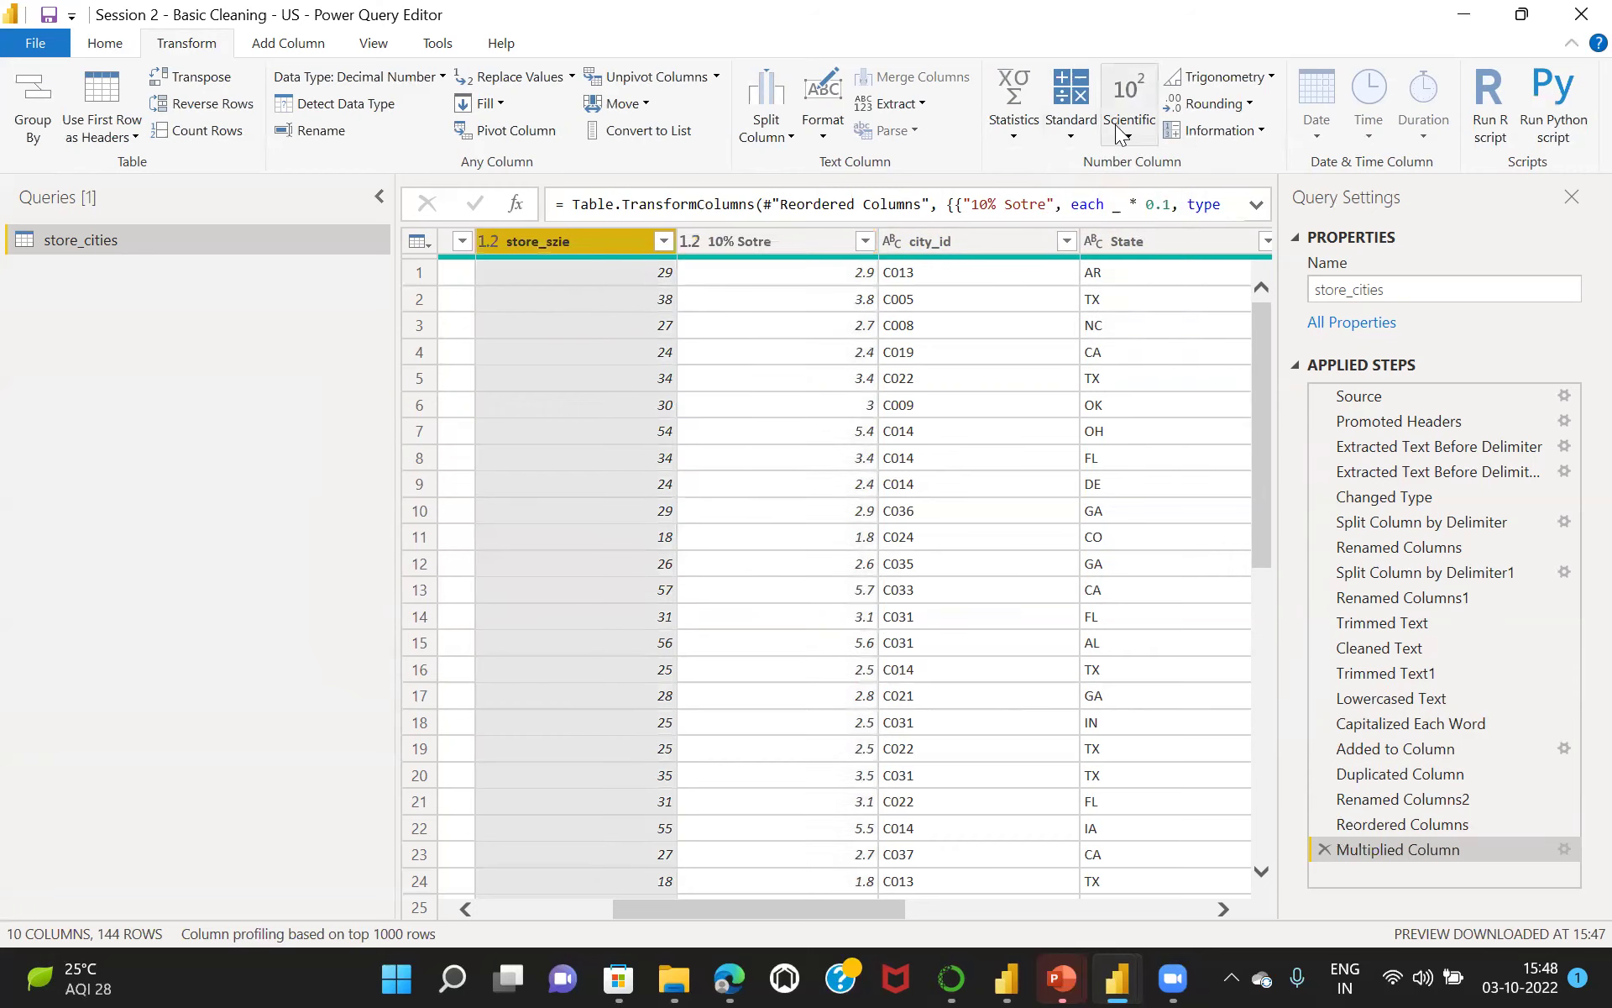
left_click(1072, 133)
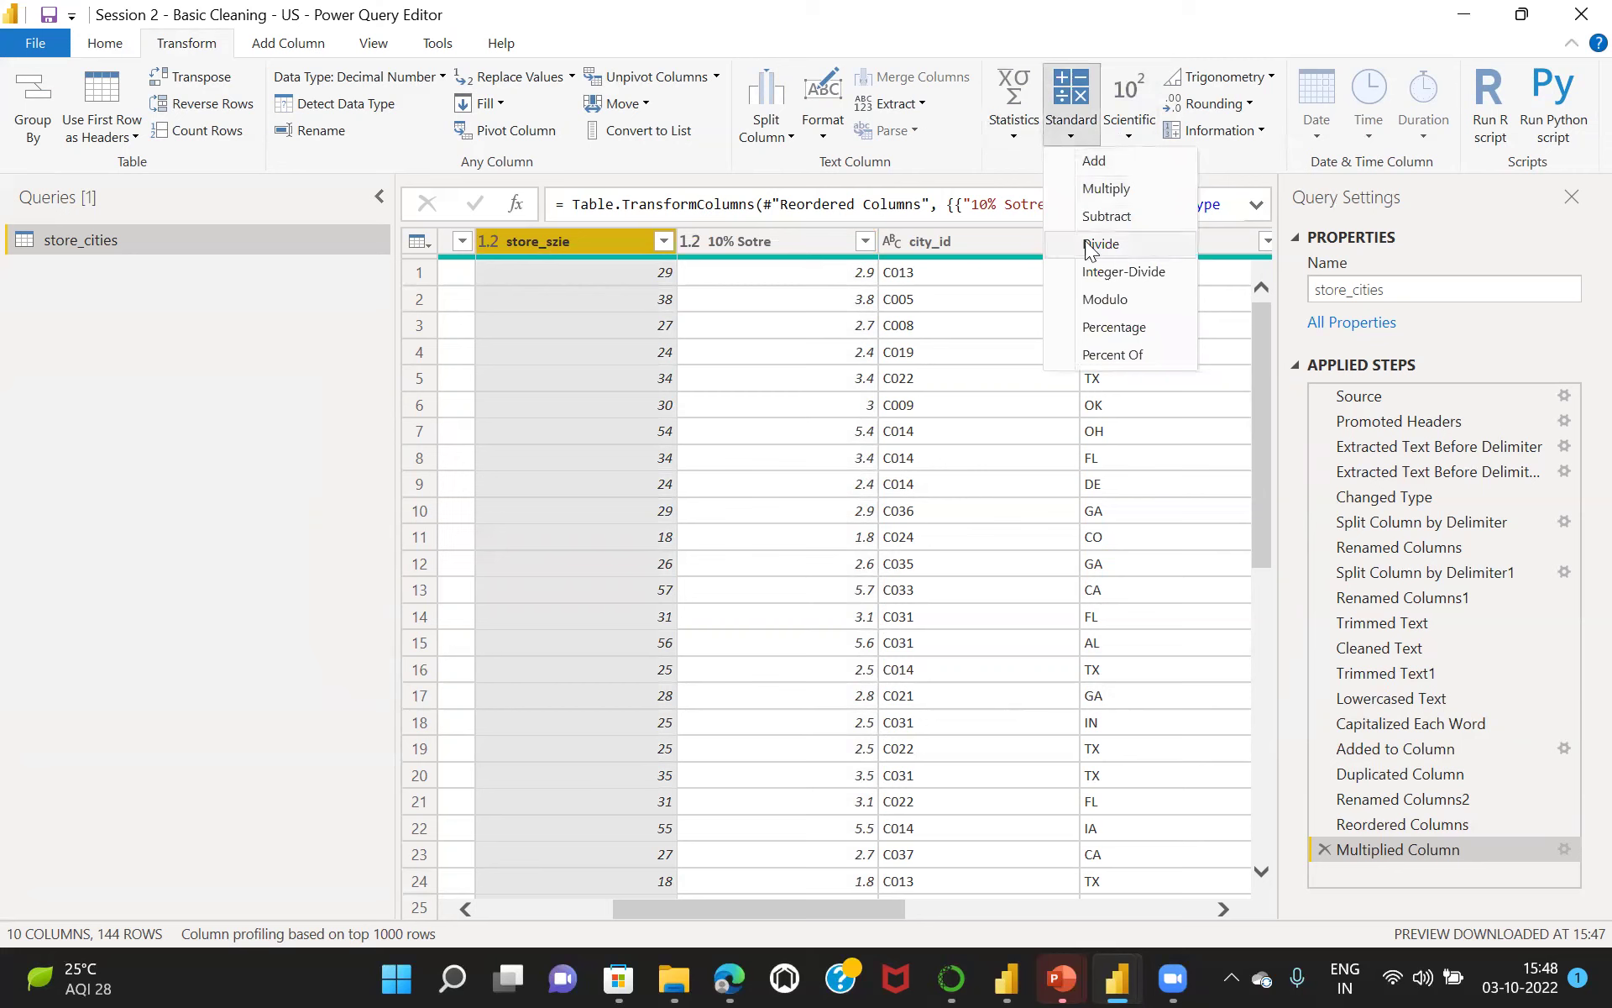
left_click(1112, 220)
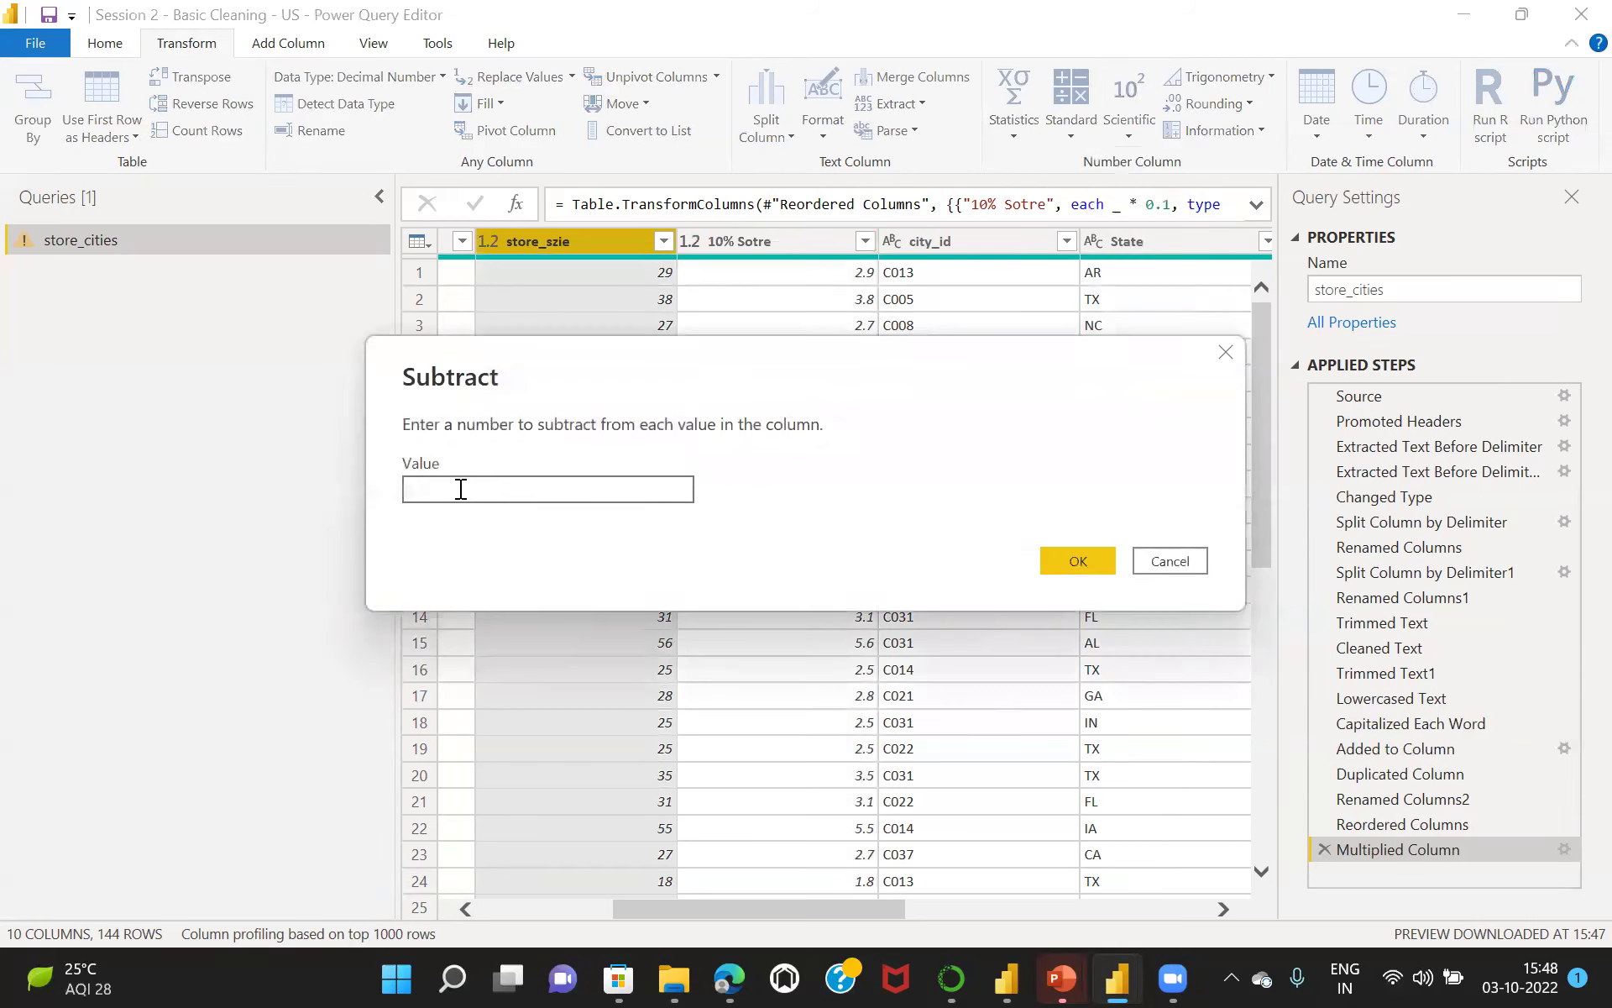
type("2")
left_click(1078, 561)
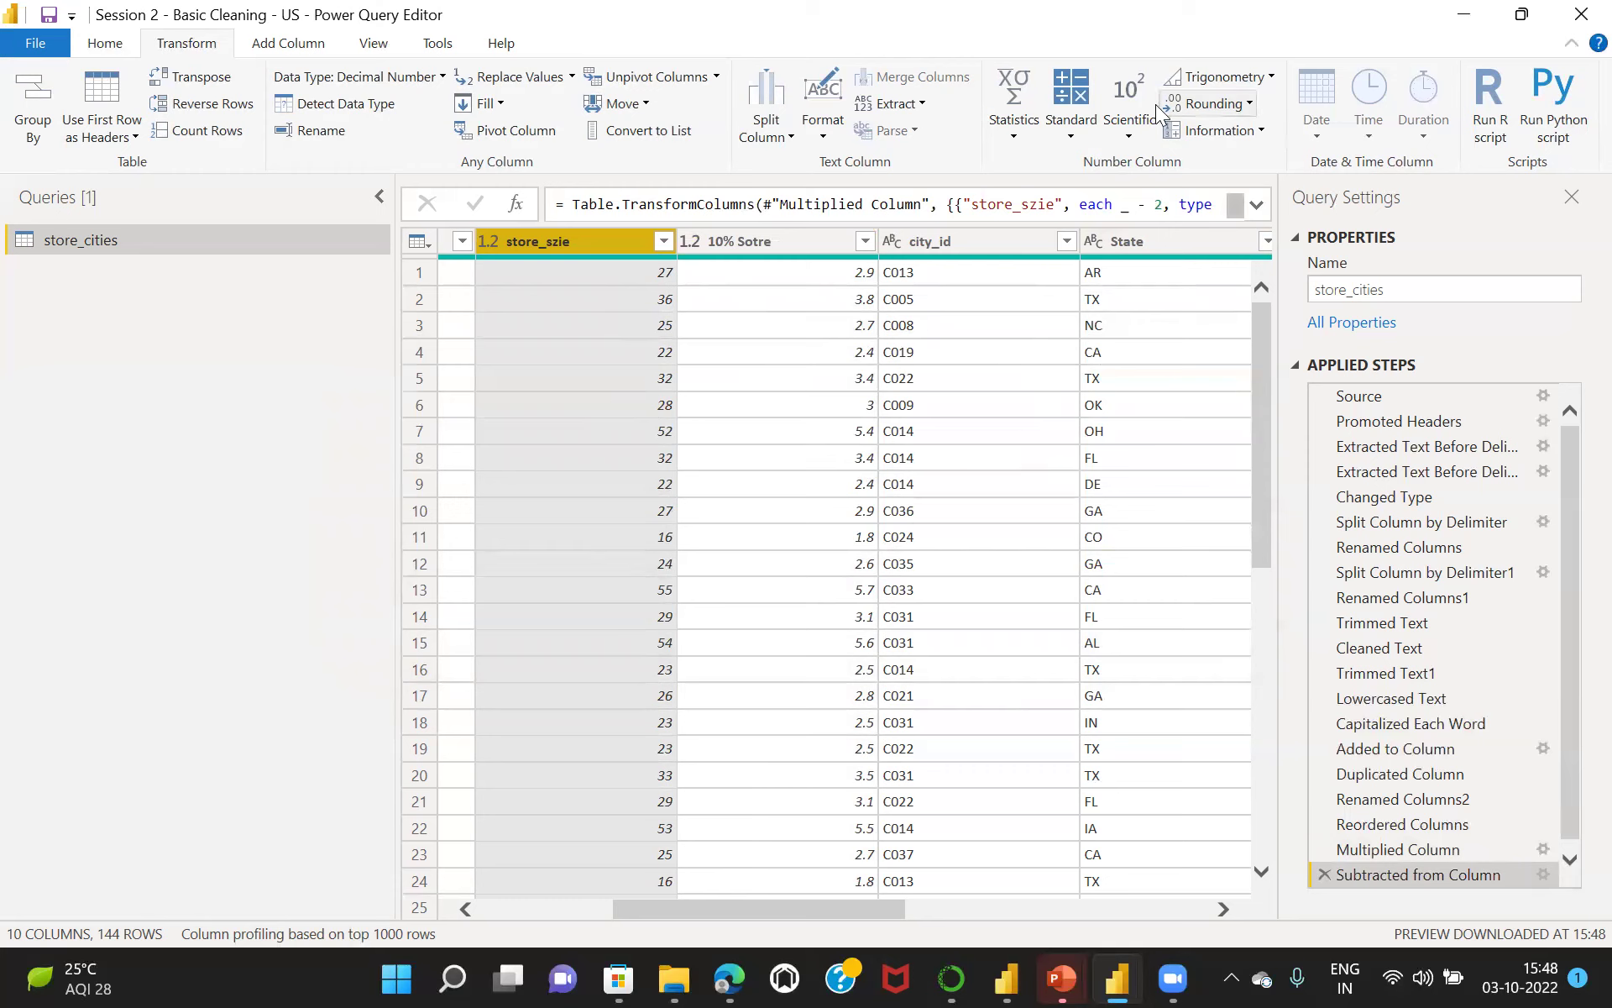
Apply a percentage of 10 to the store_szie column, and remove that calculation from the applied steps.
left_click(1072, 136)
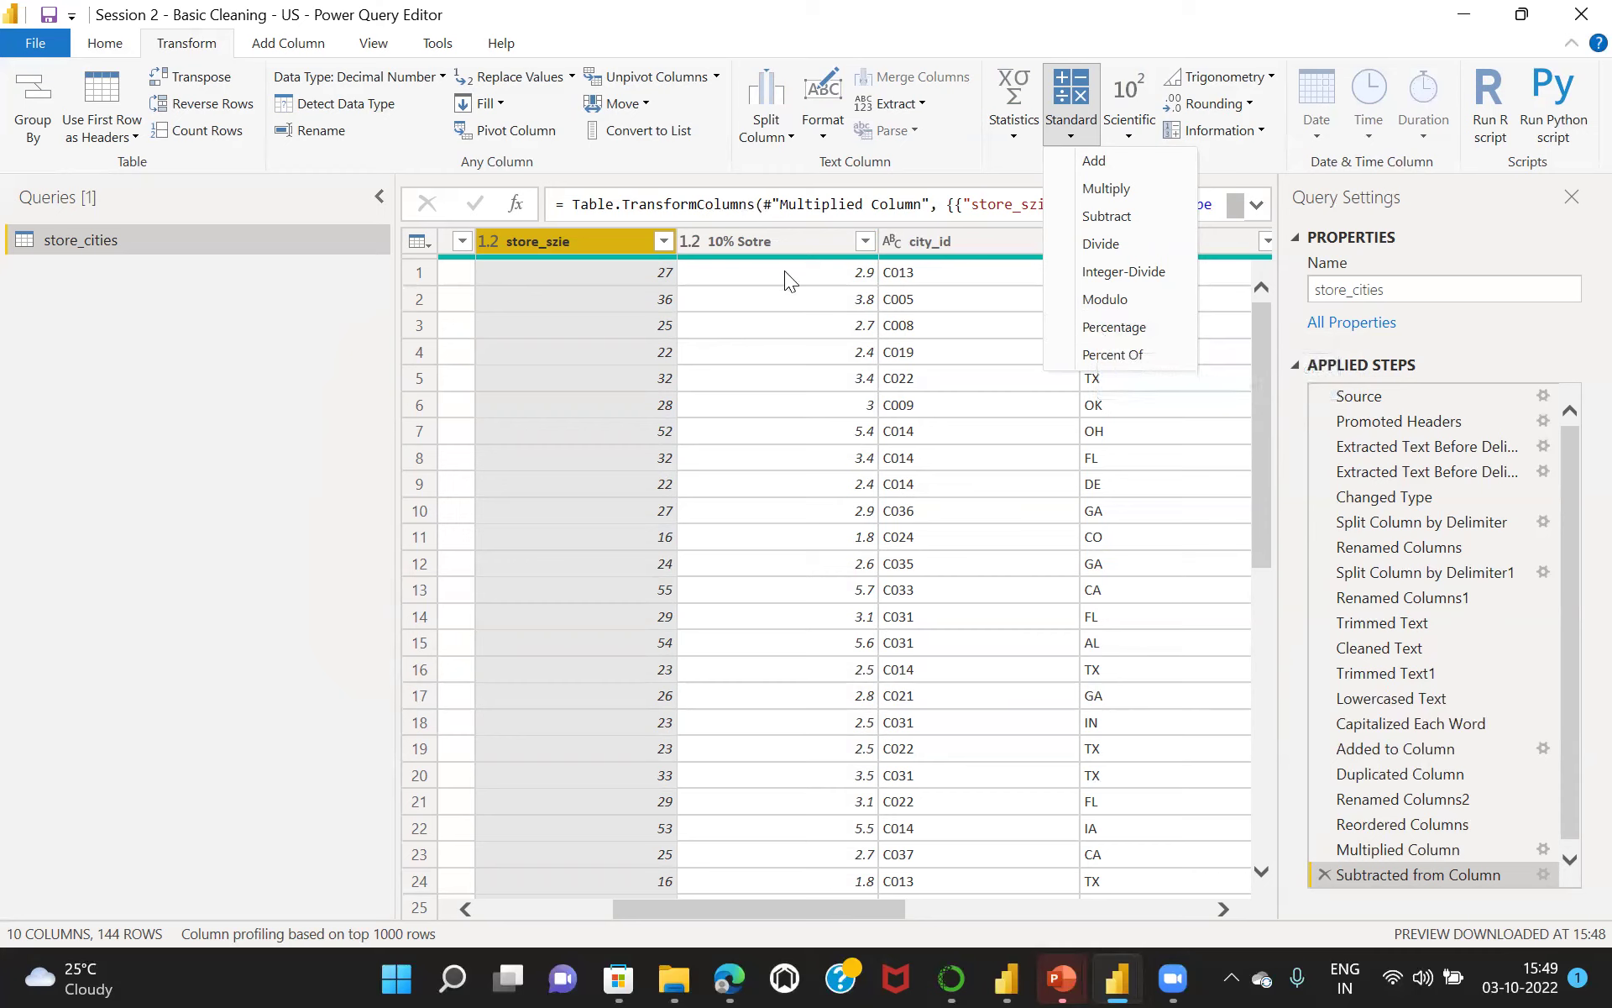
left_click(648, 273)
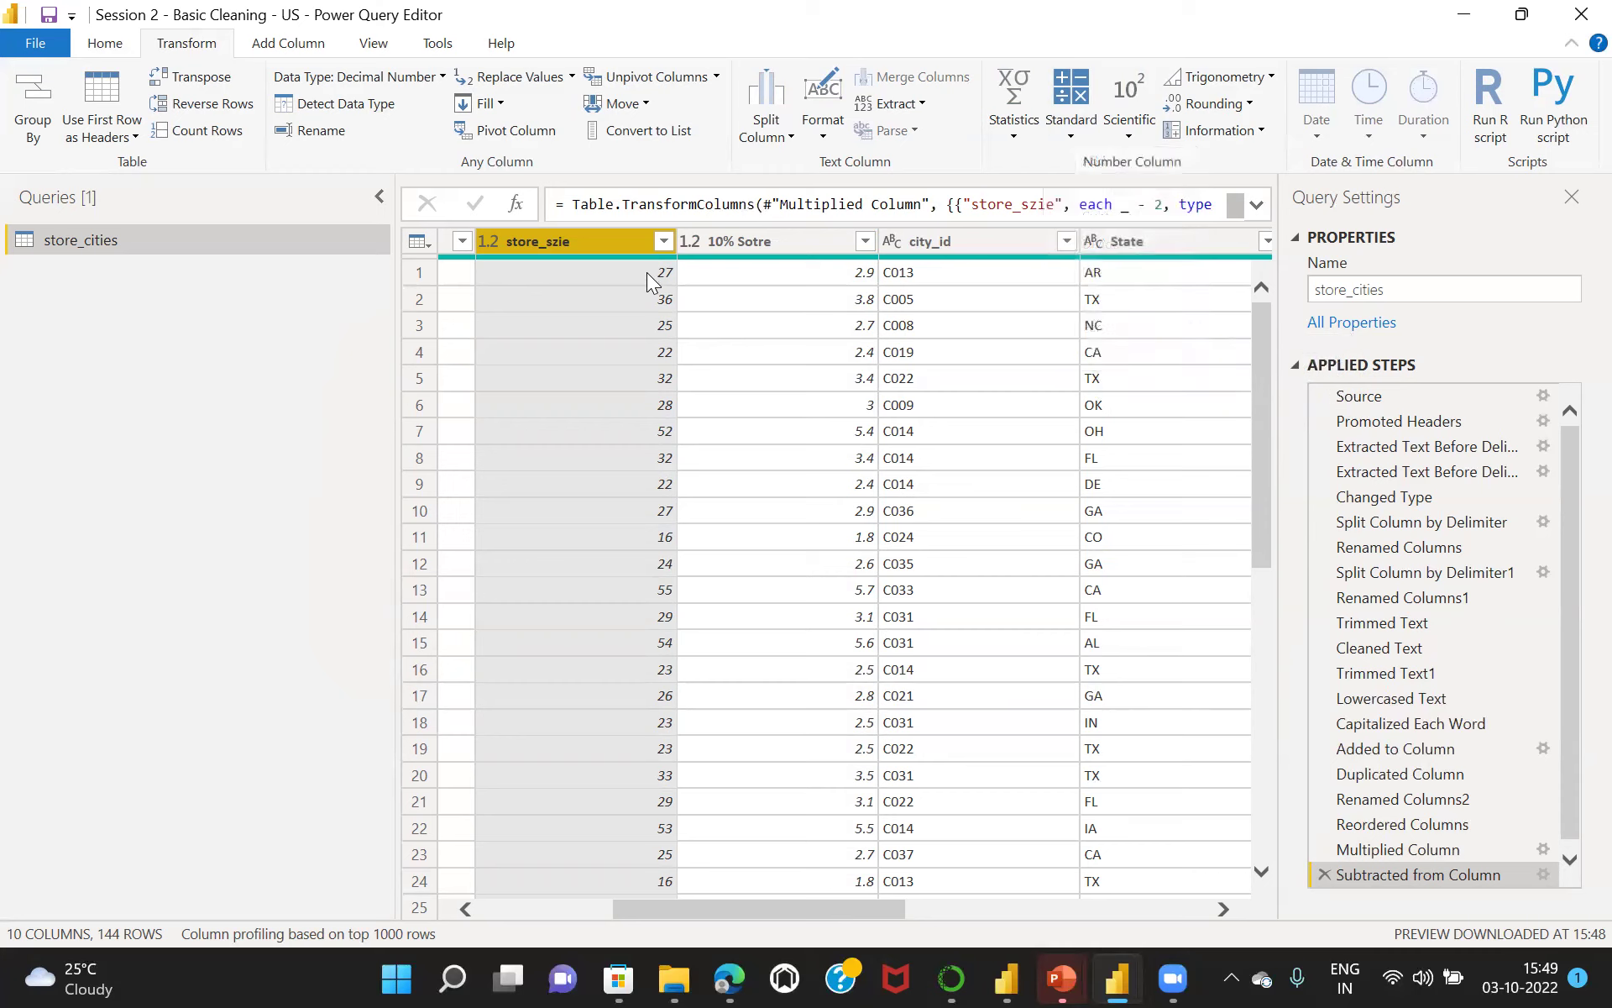
left_click(647, 274)
left_click(623, 242)
left_click(1083, 128)
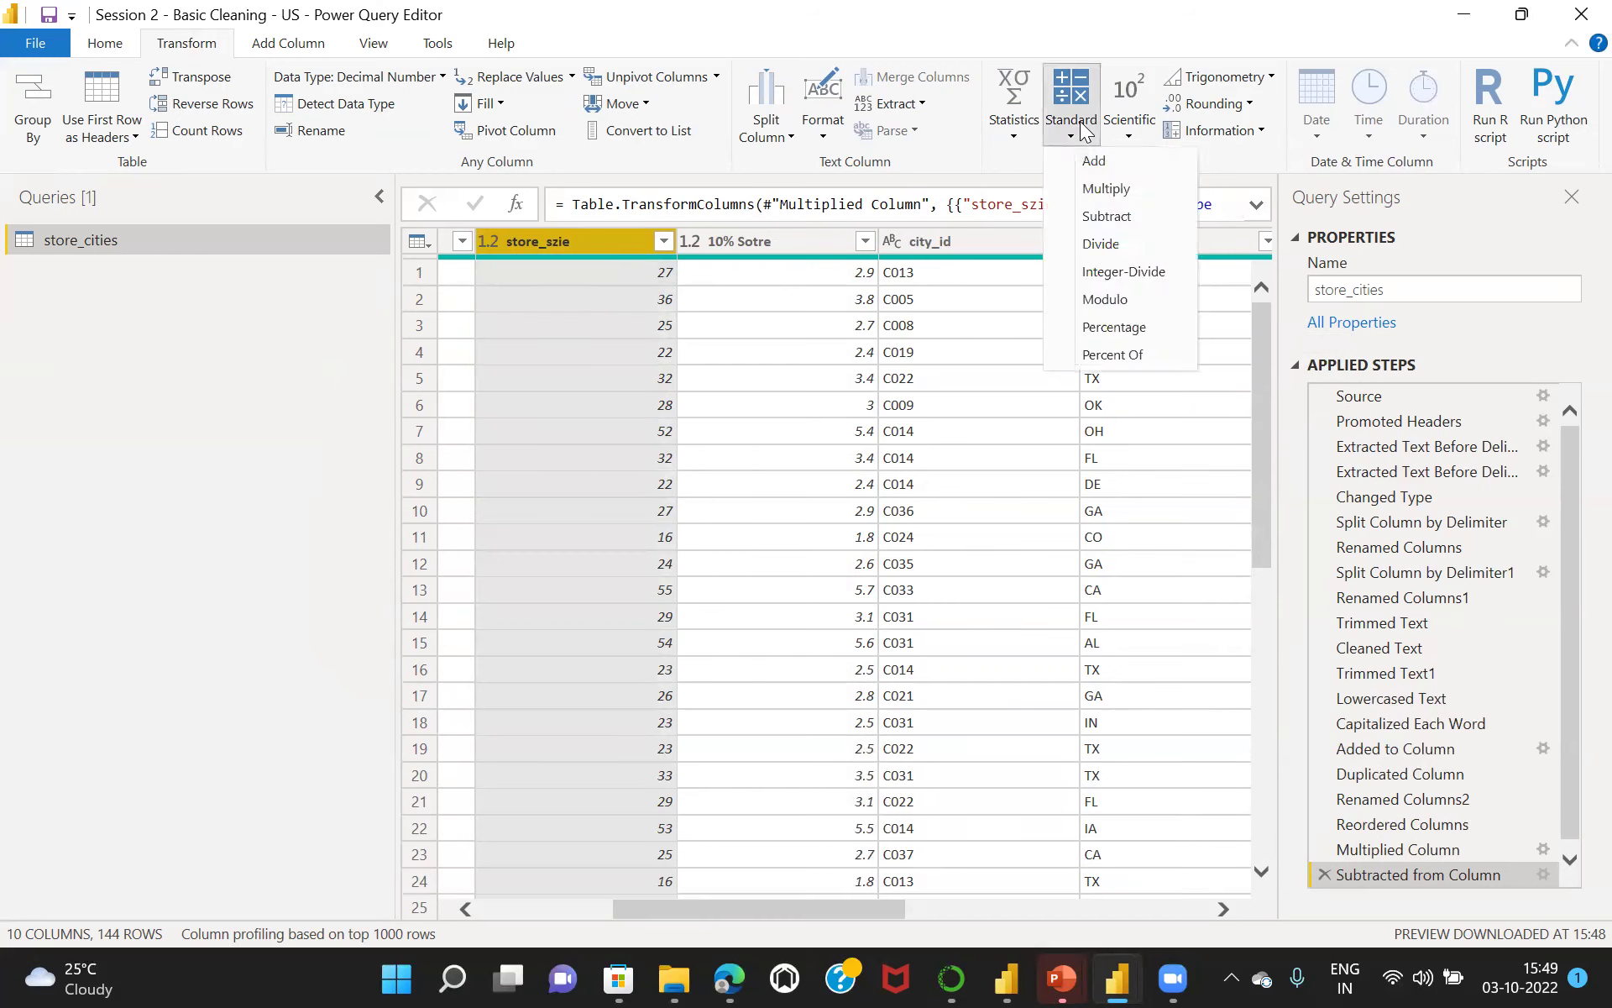
left_click(1115, 329)
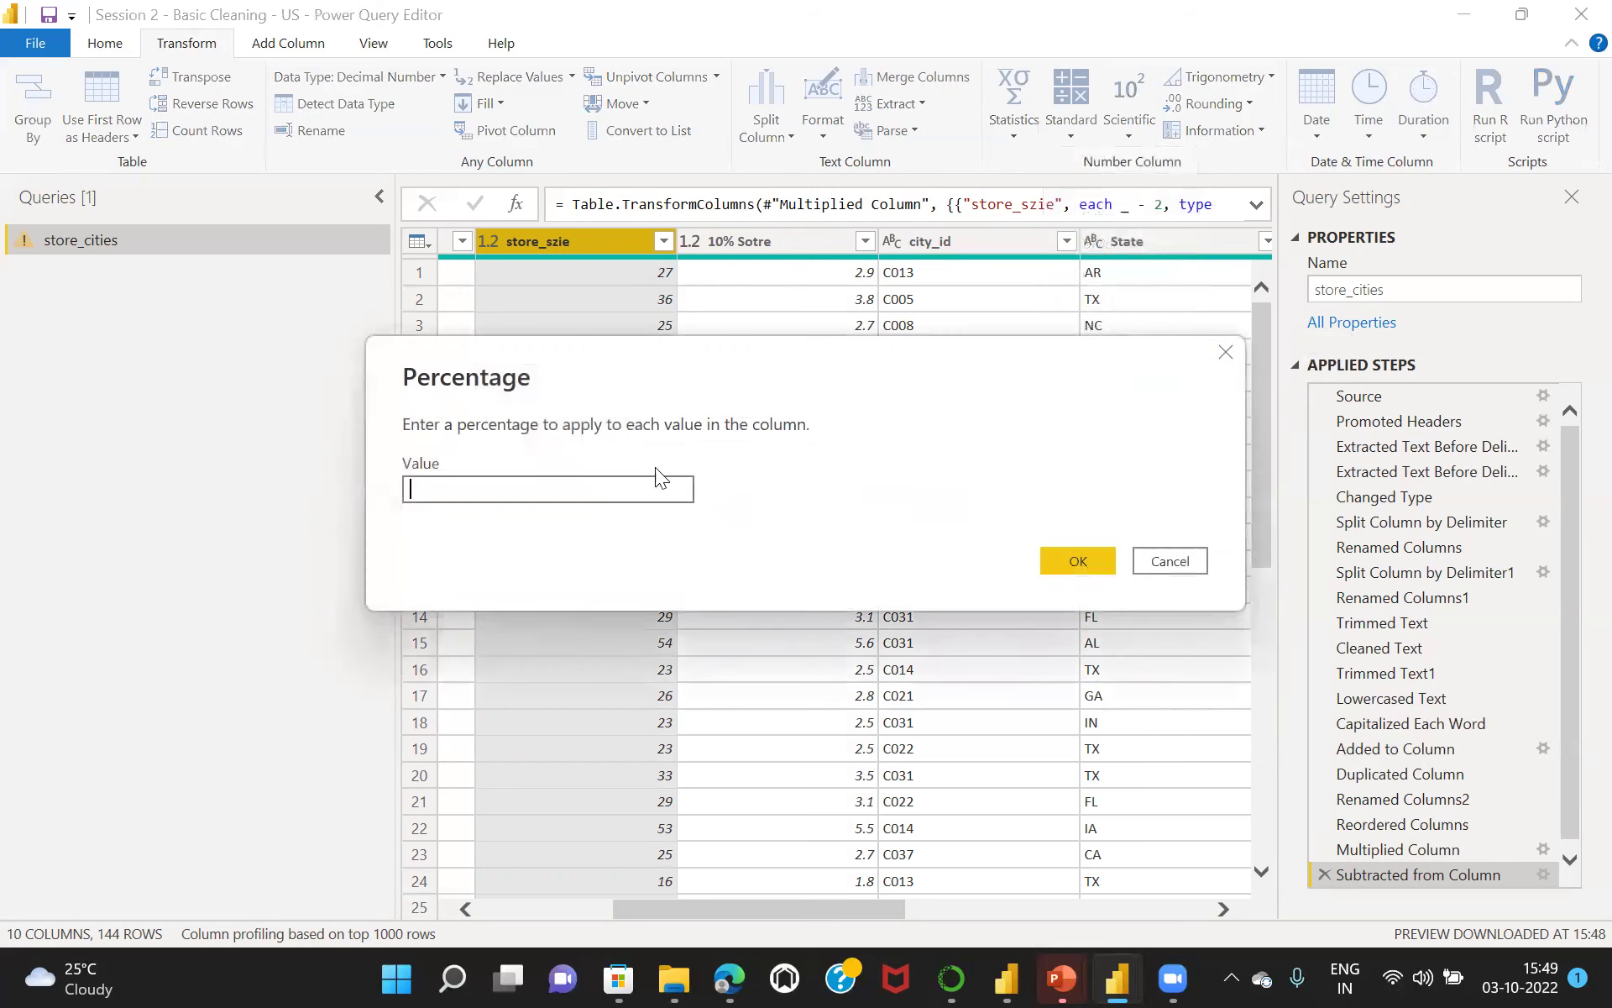
type("10")
left_click(1075, 563)
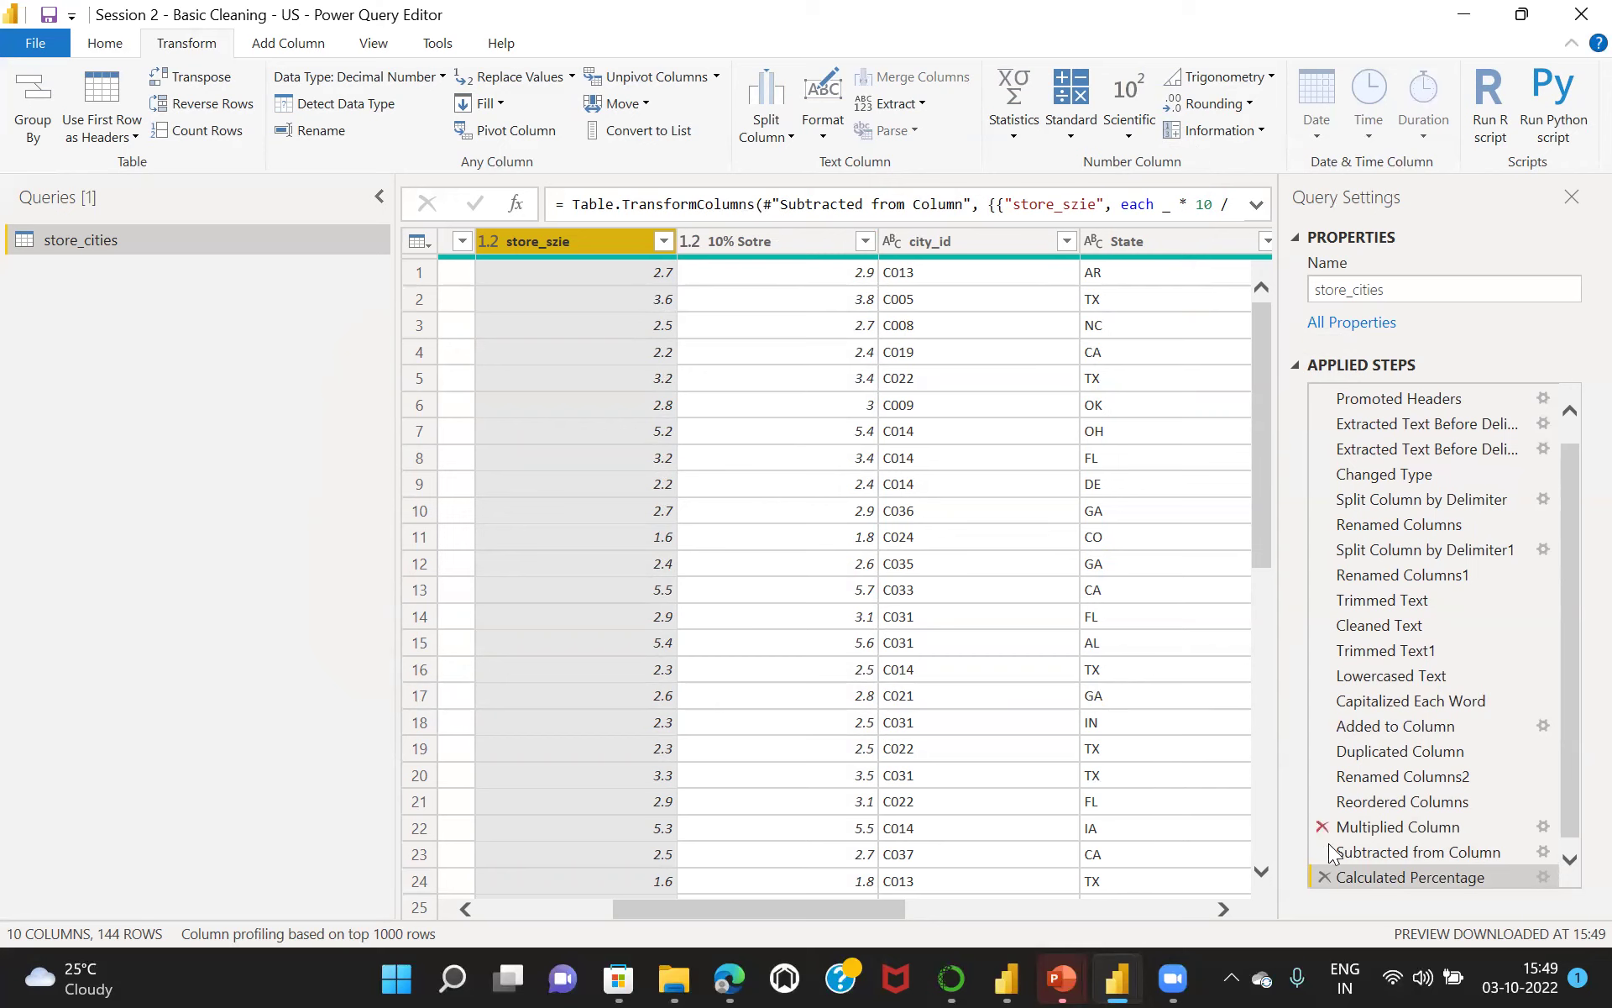
left_click(1324, 876)
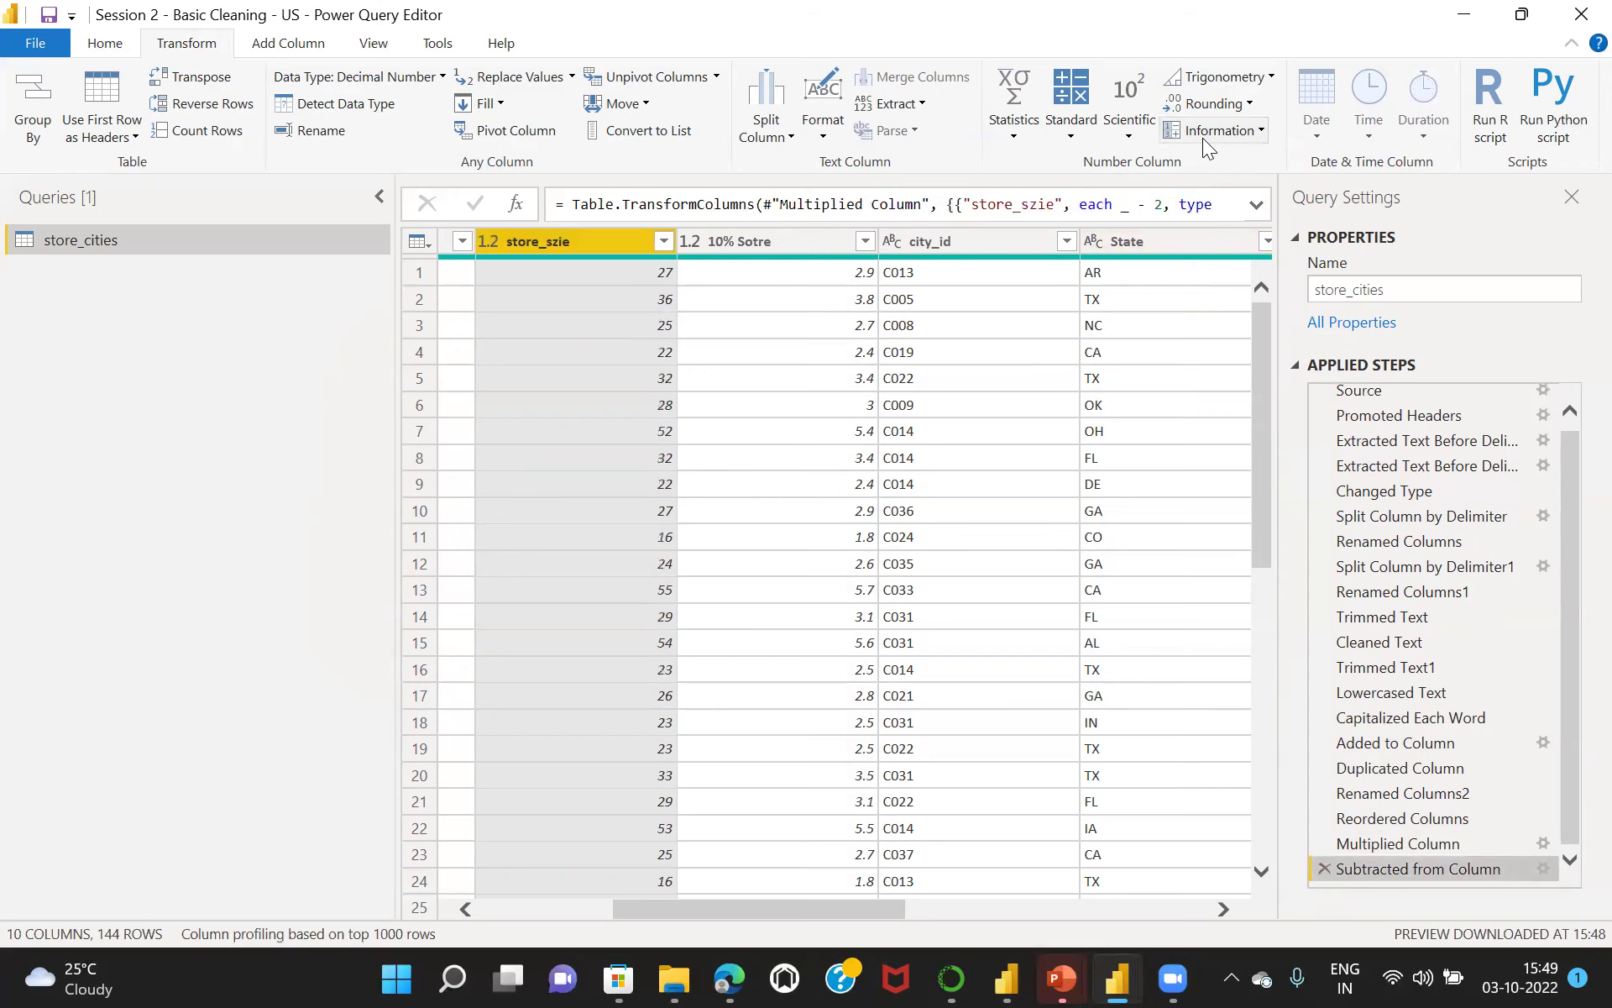
Calculate the store_szie values as a percent of 100, and remove that calculation from the applied steps.
left_click(1075, 136)
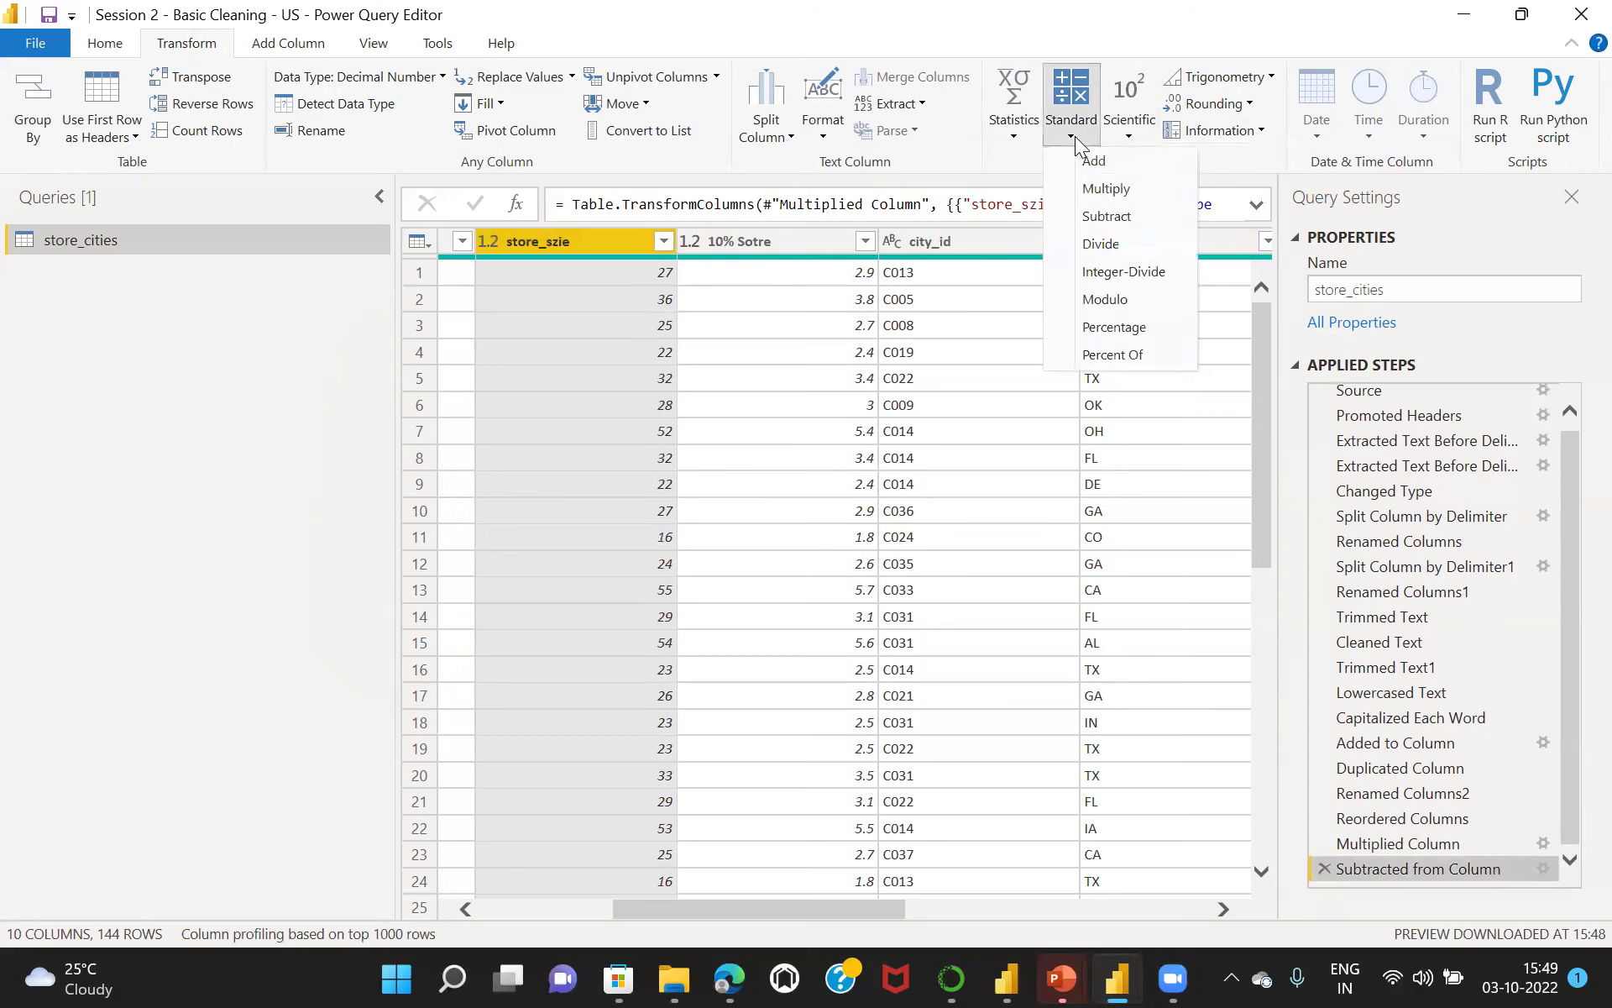
left_click(1131, 356)
type("100")
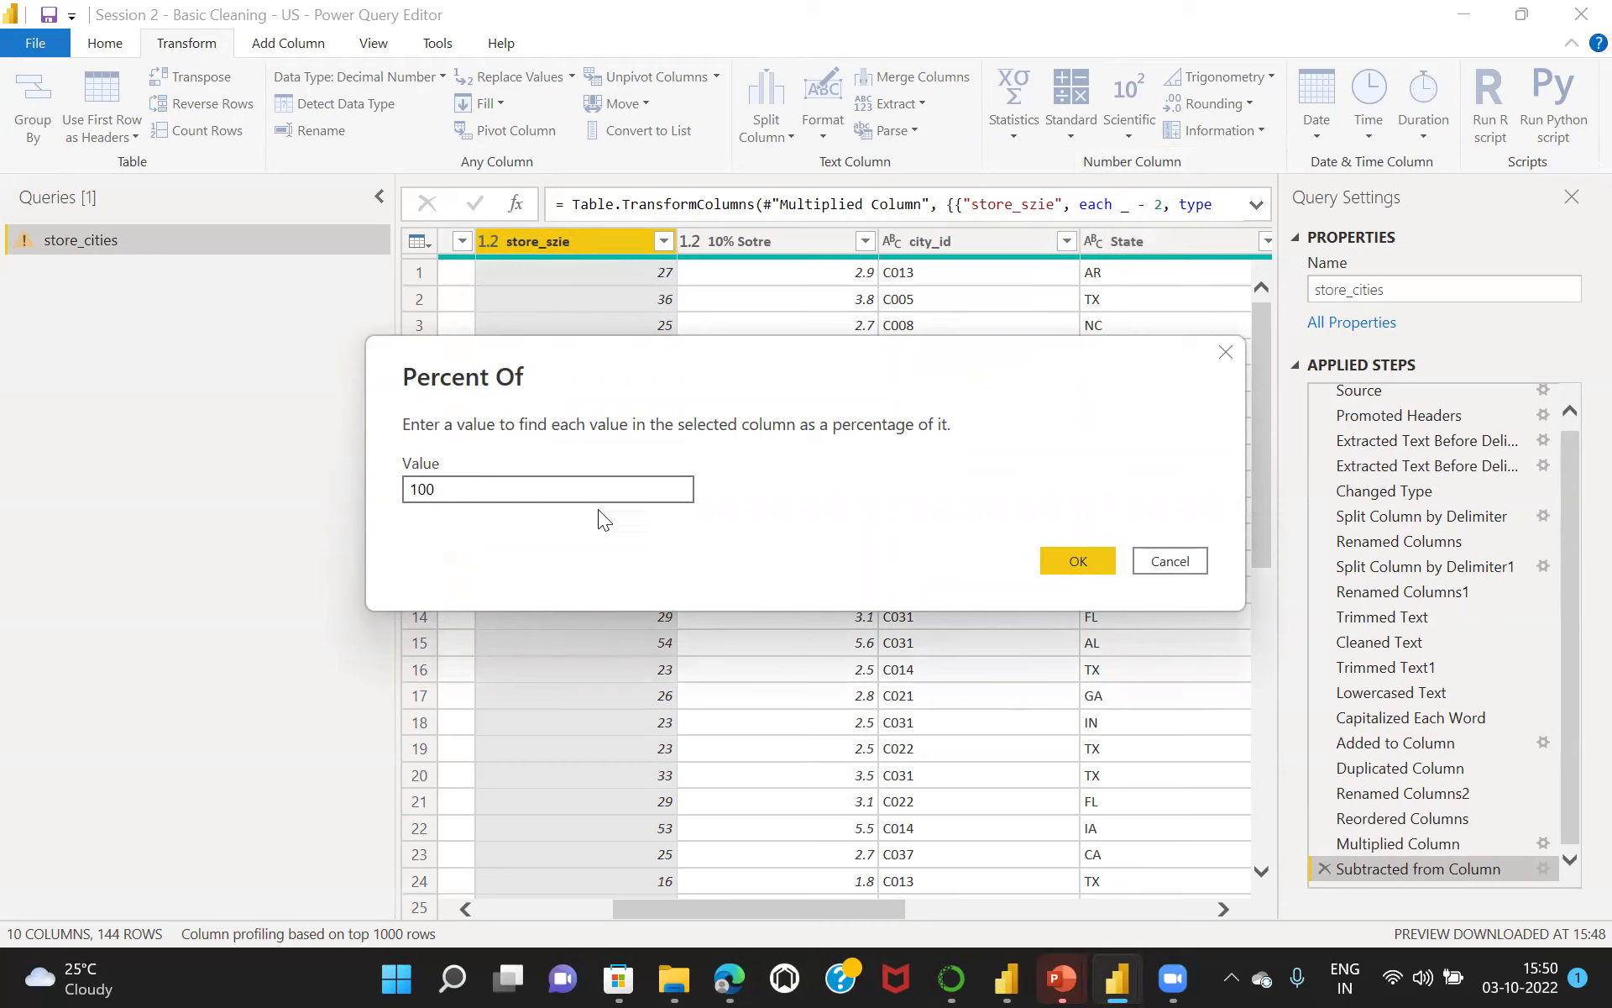
left_click(1070, 566)
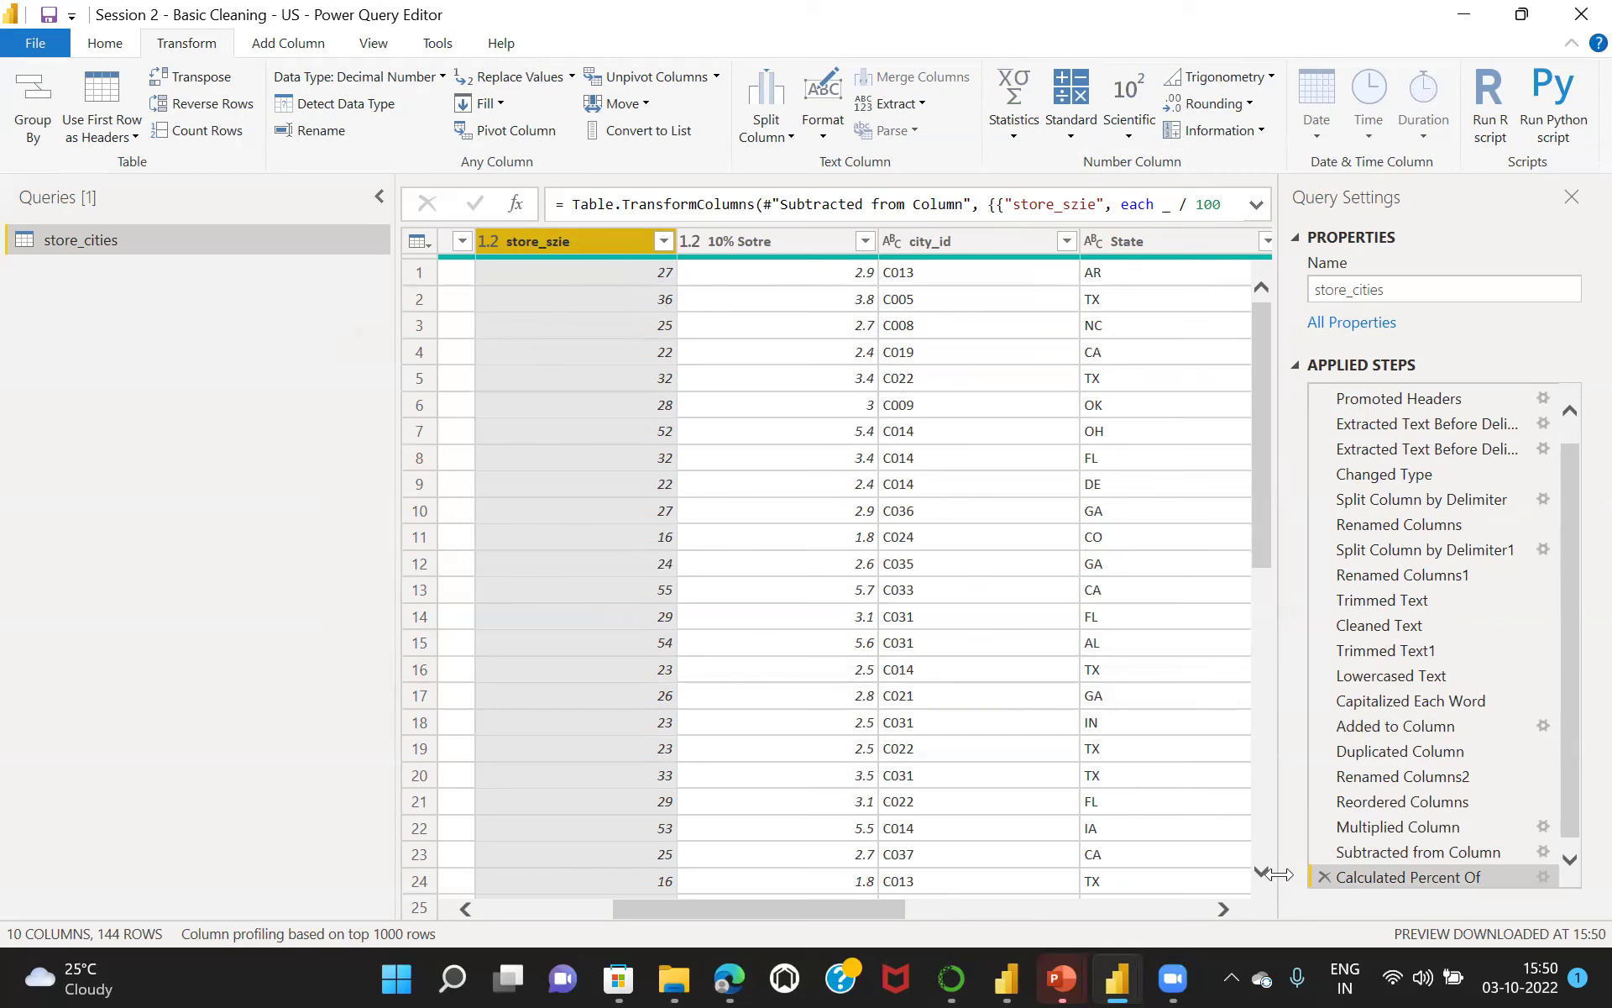
left_click(1325, 876)
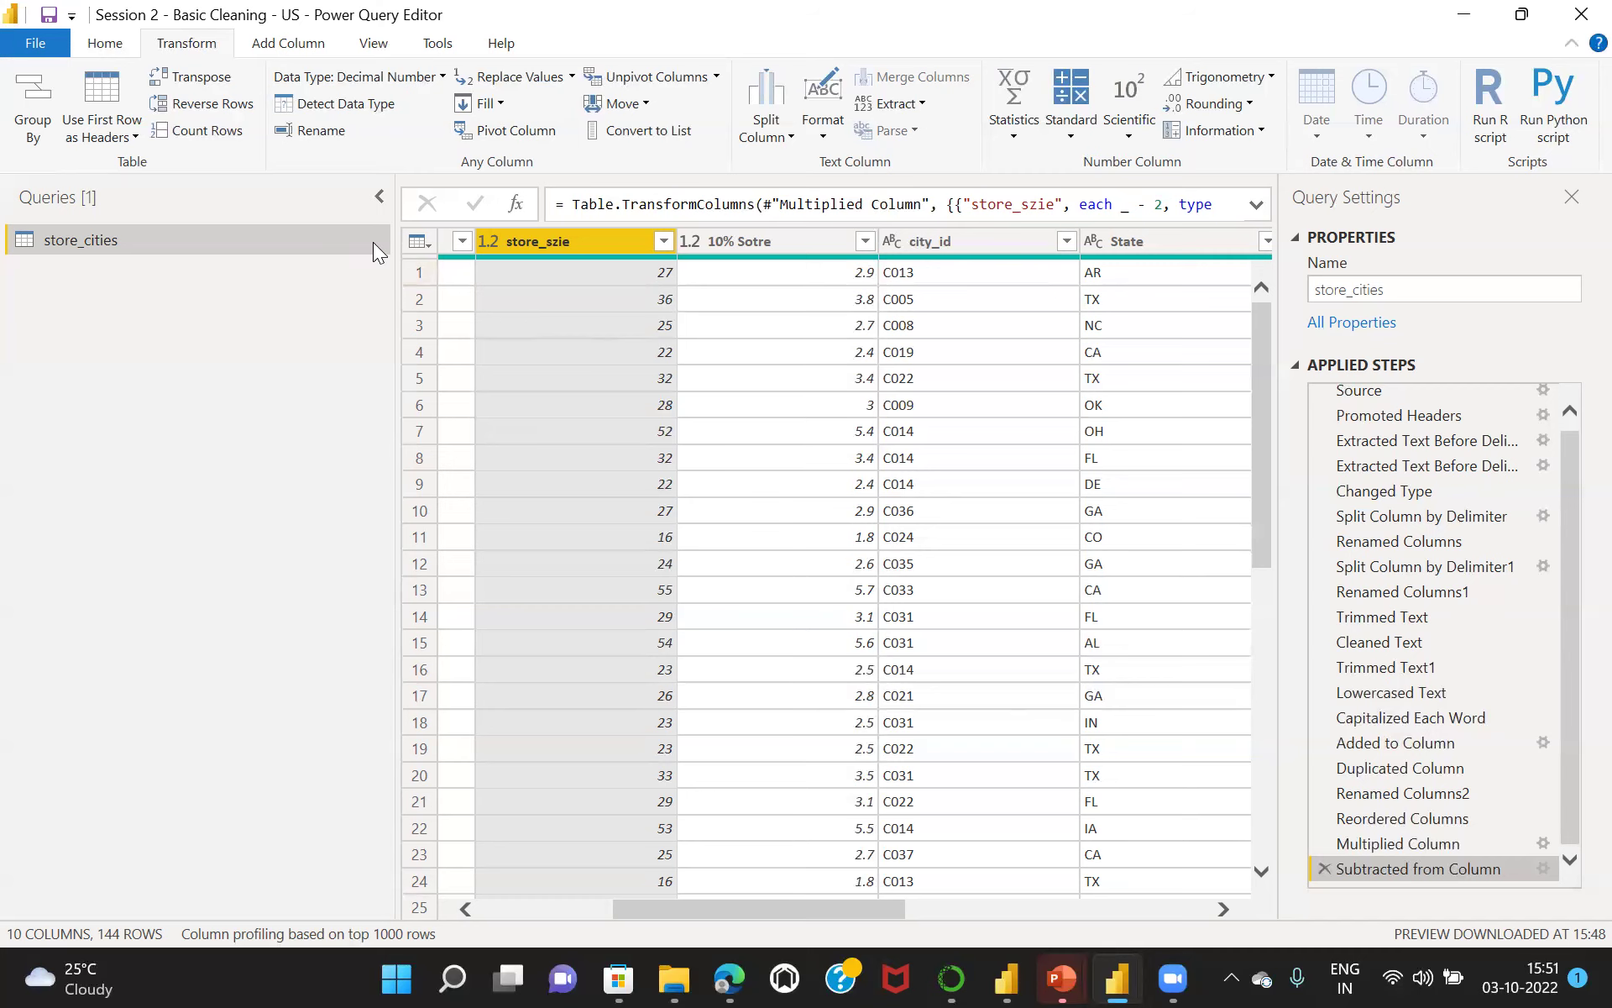
Apply the query changes to the report and close the Power Query Editor.
left_click(106, 45)
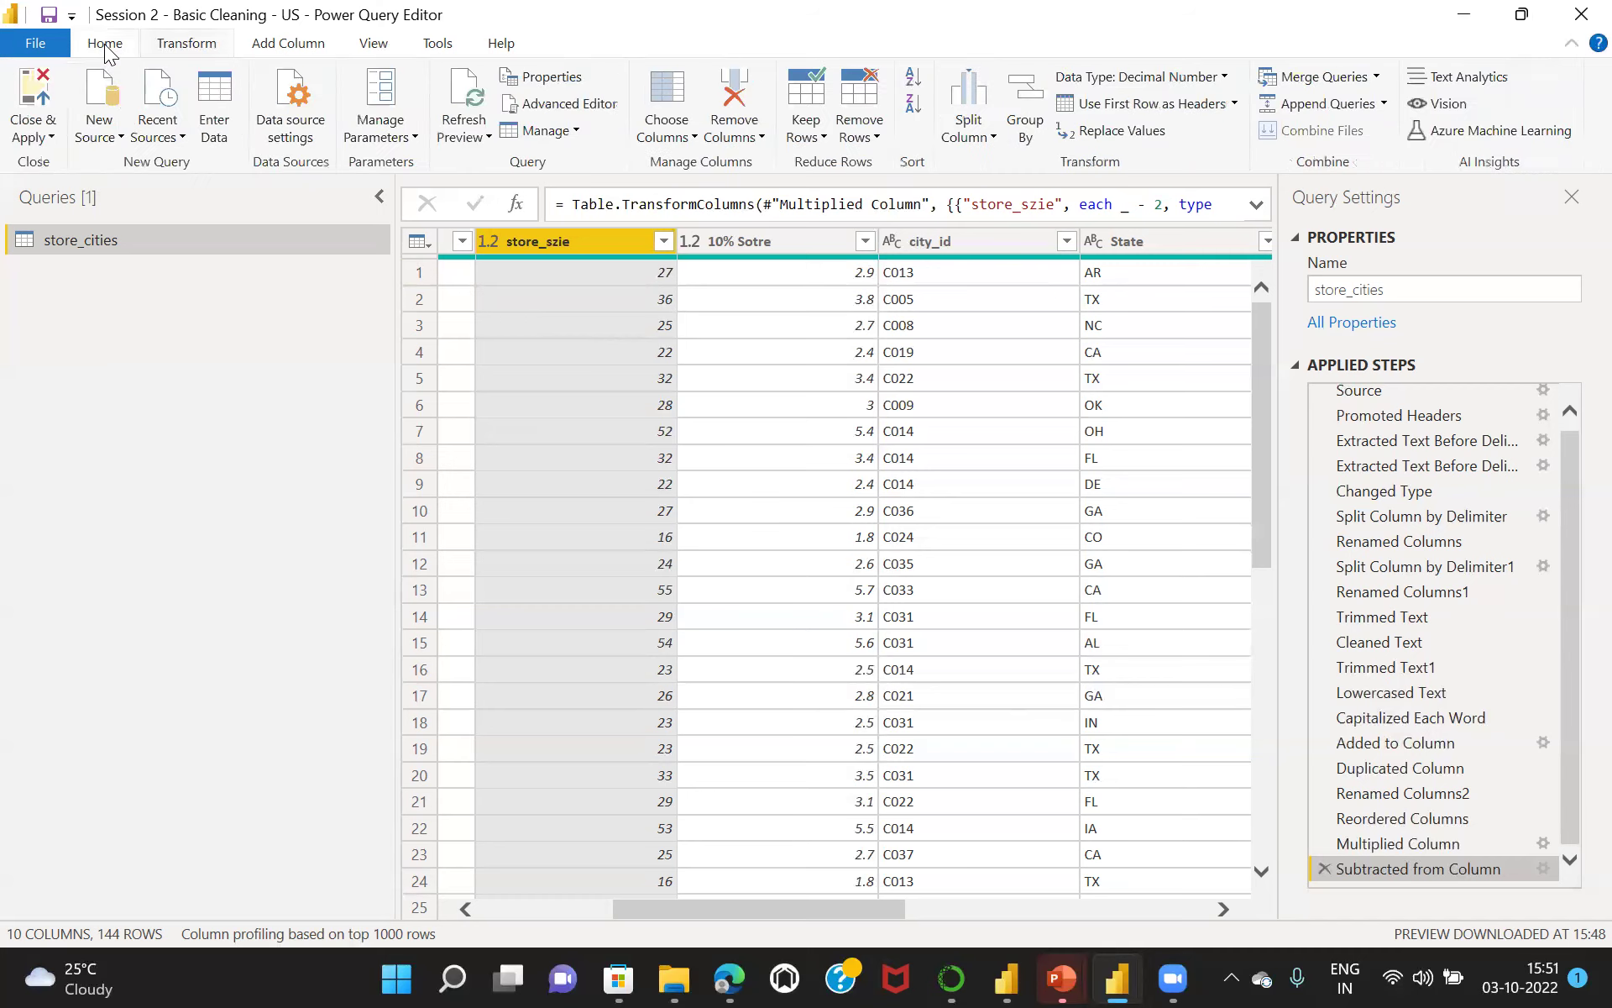
left_click(20, 126)
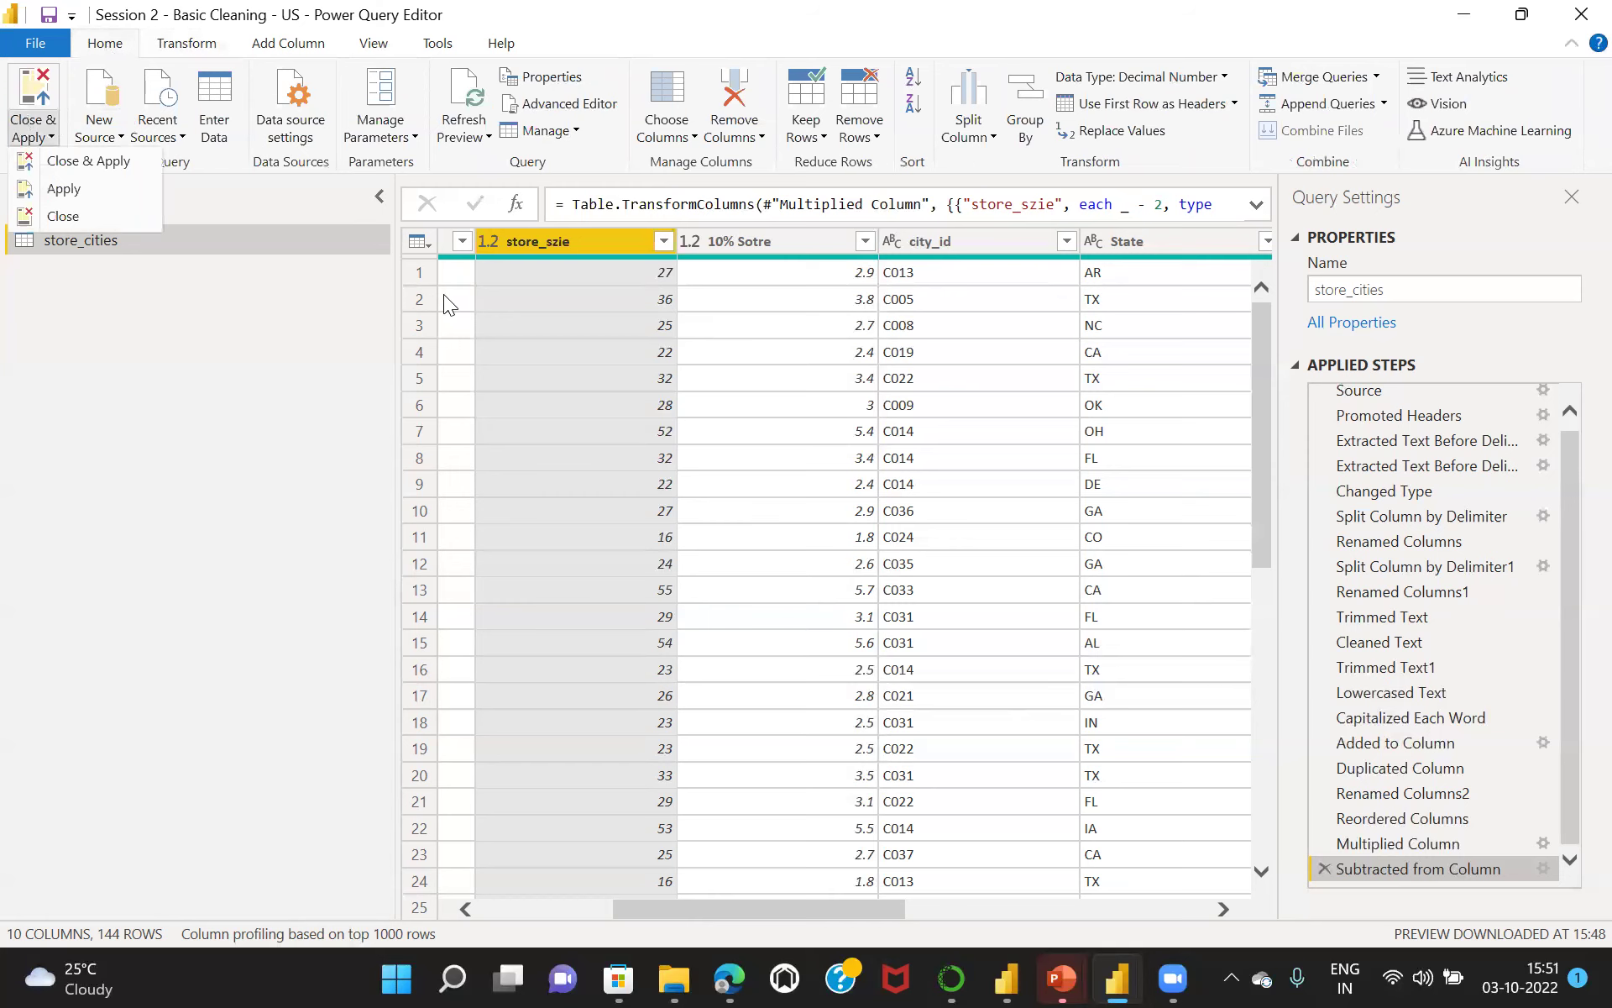
left_click(72, 162)
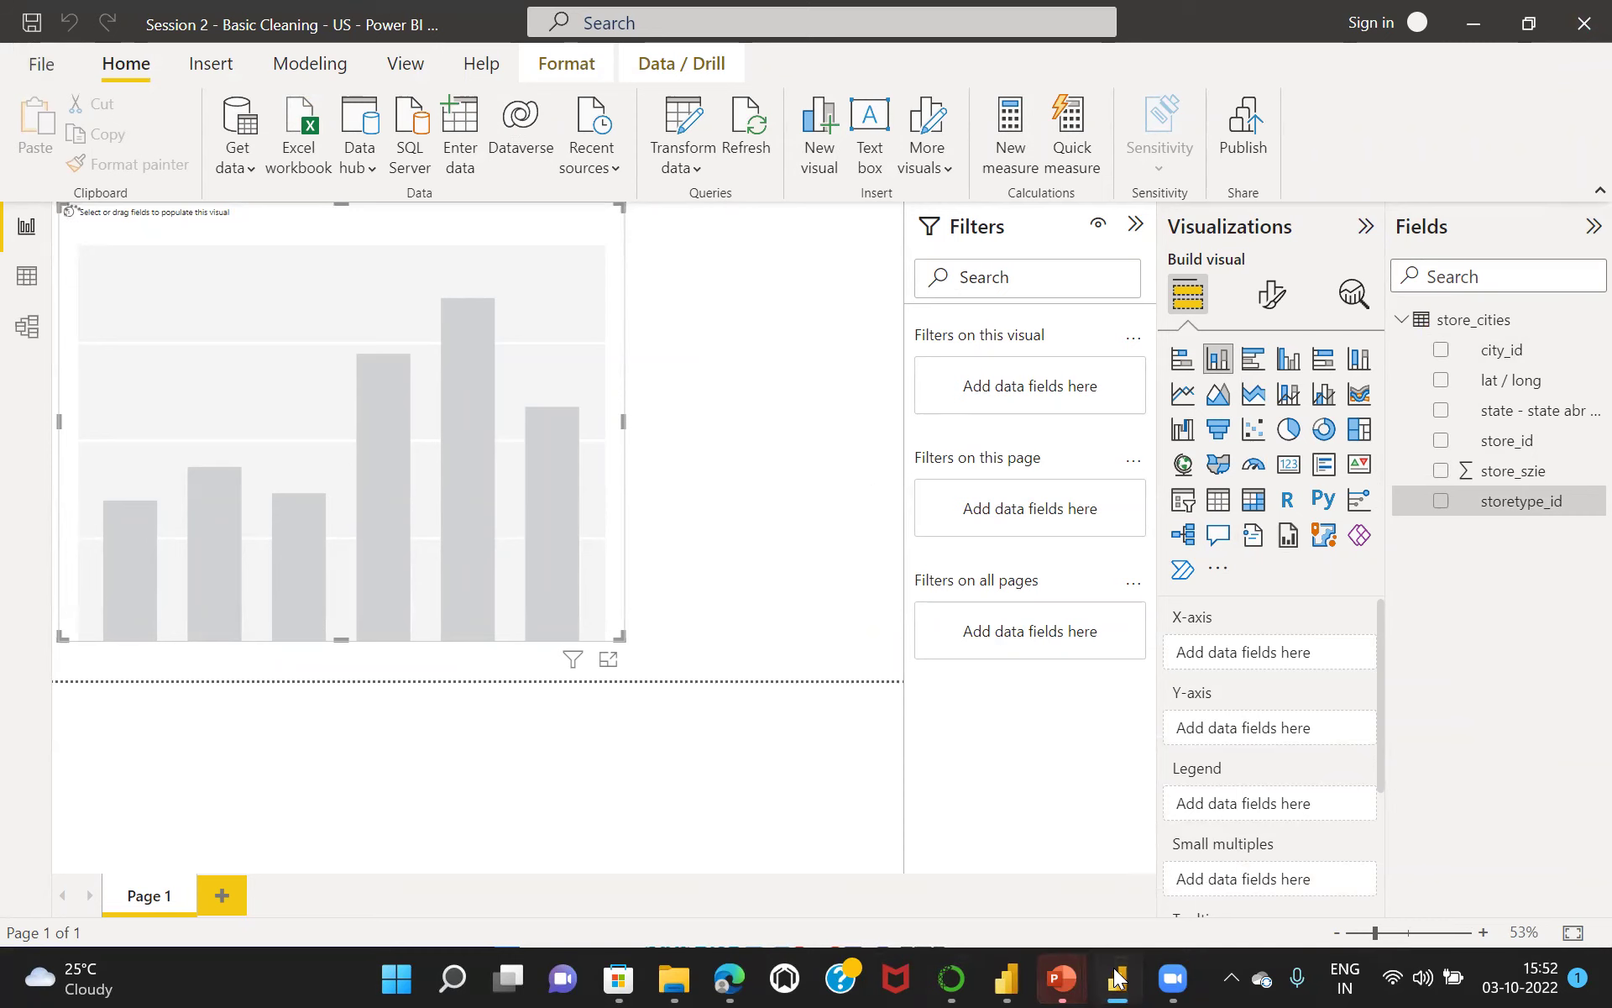
Switch to the Power BI Desktop report window and add a new blank report page.
mouse_move(1117, 976)
left_click(970, 890)
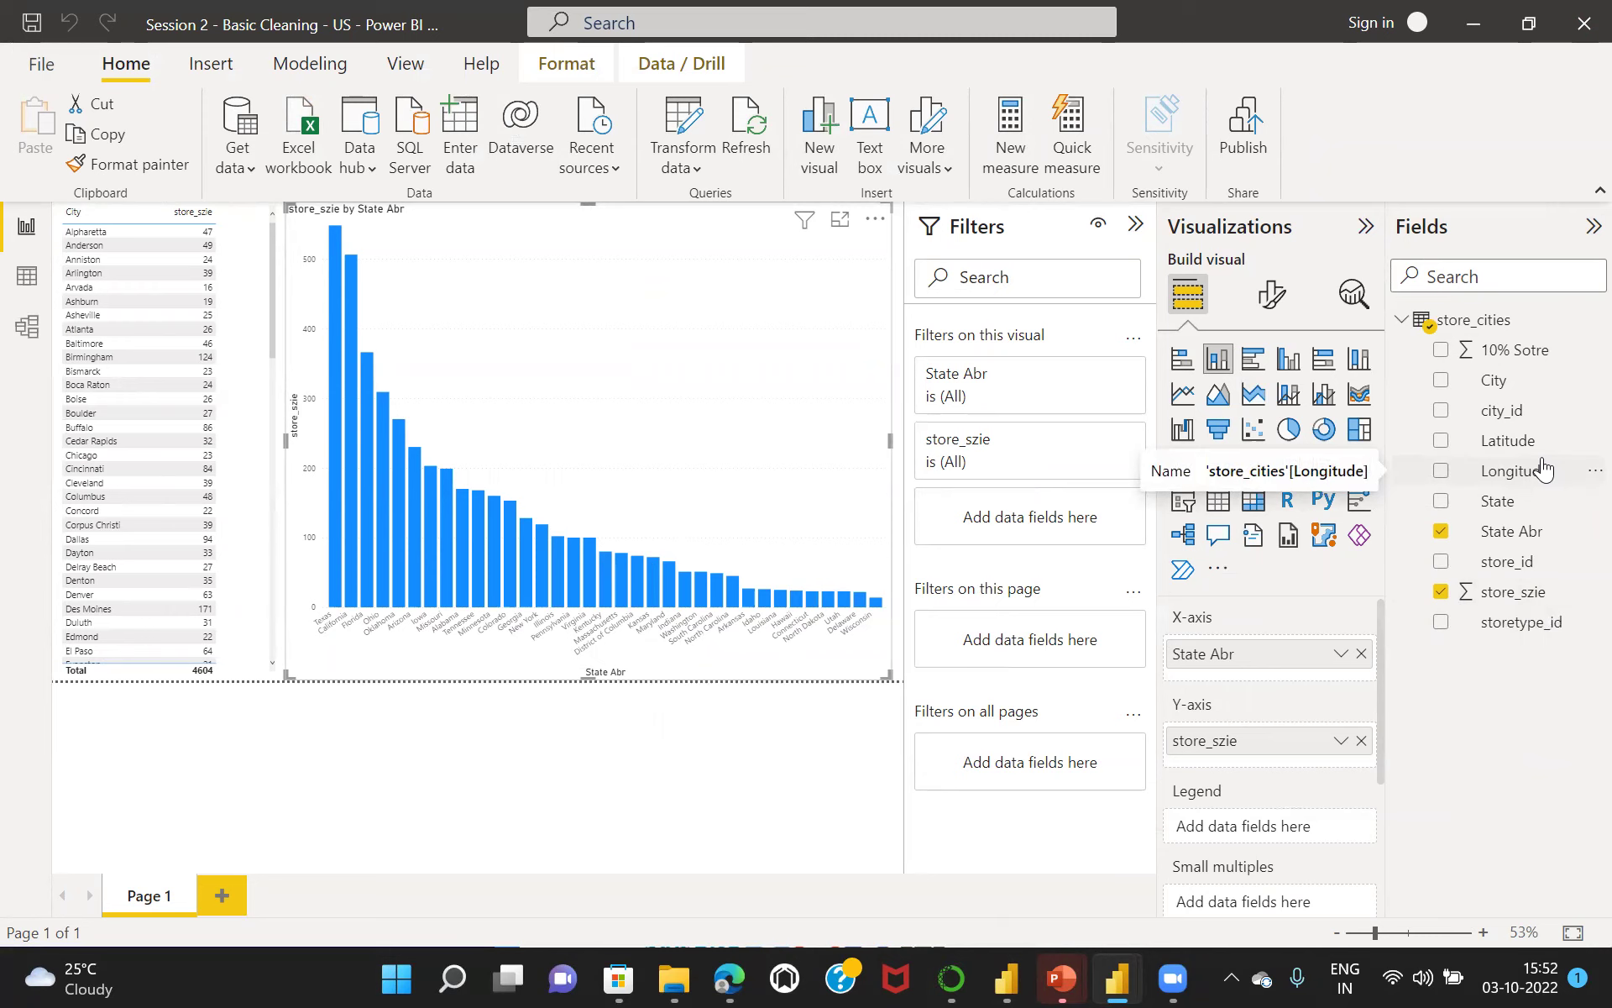
left_click(224, 896)
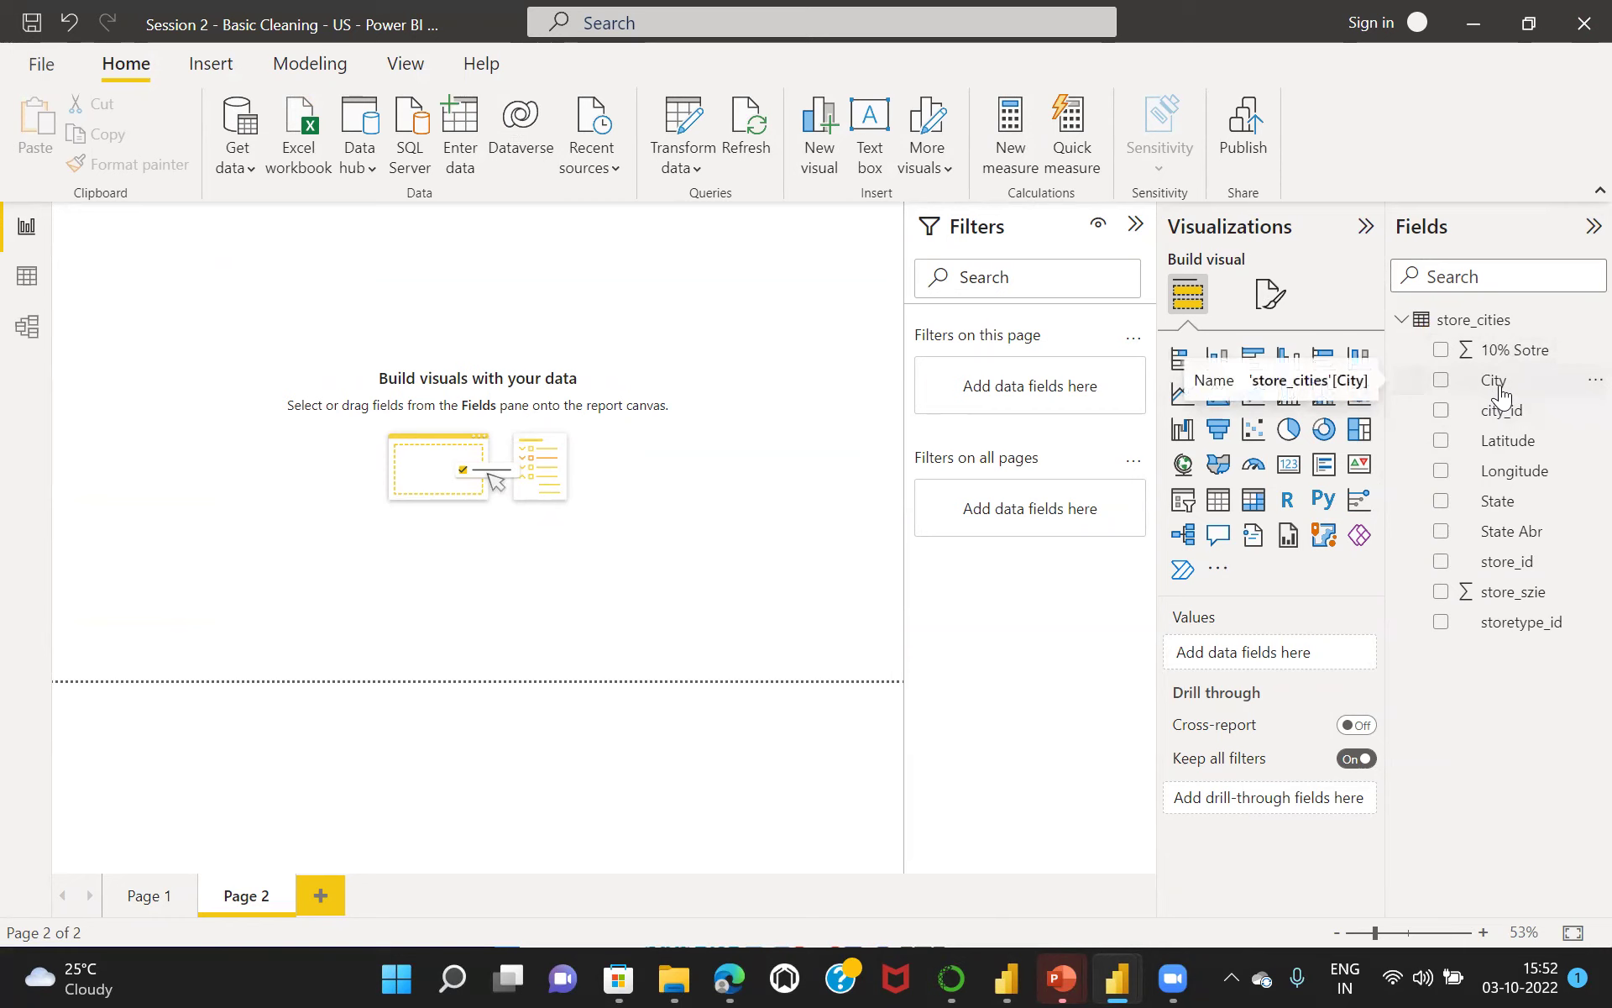
Add a stacked bar chart with City on the Y-axis and 10% Sotre on the X-axis, and enlarge it on Page 2.
mouse_move(1501, 394)
left_mouse_down()
mouse_move(759, 576)
mouse_move(820, 673)
mouse_move(1154, 738)
mouse_move(1201, 729)
mouse_move(1524, 397)
mouse_move(1495, 396)
left_mouse_up()
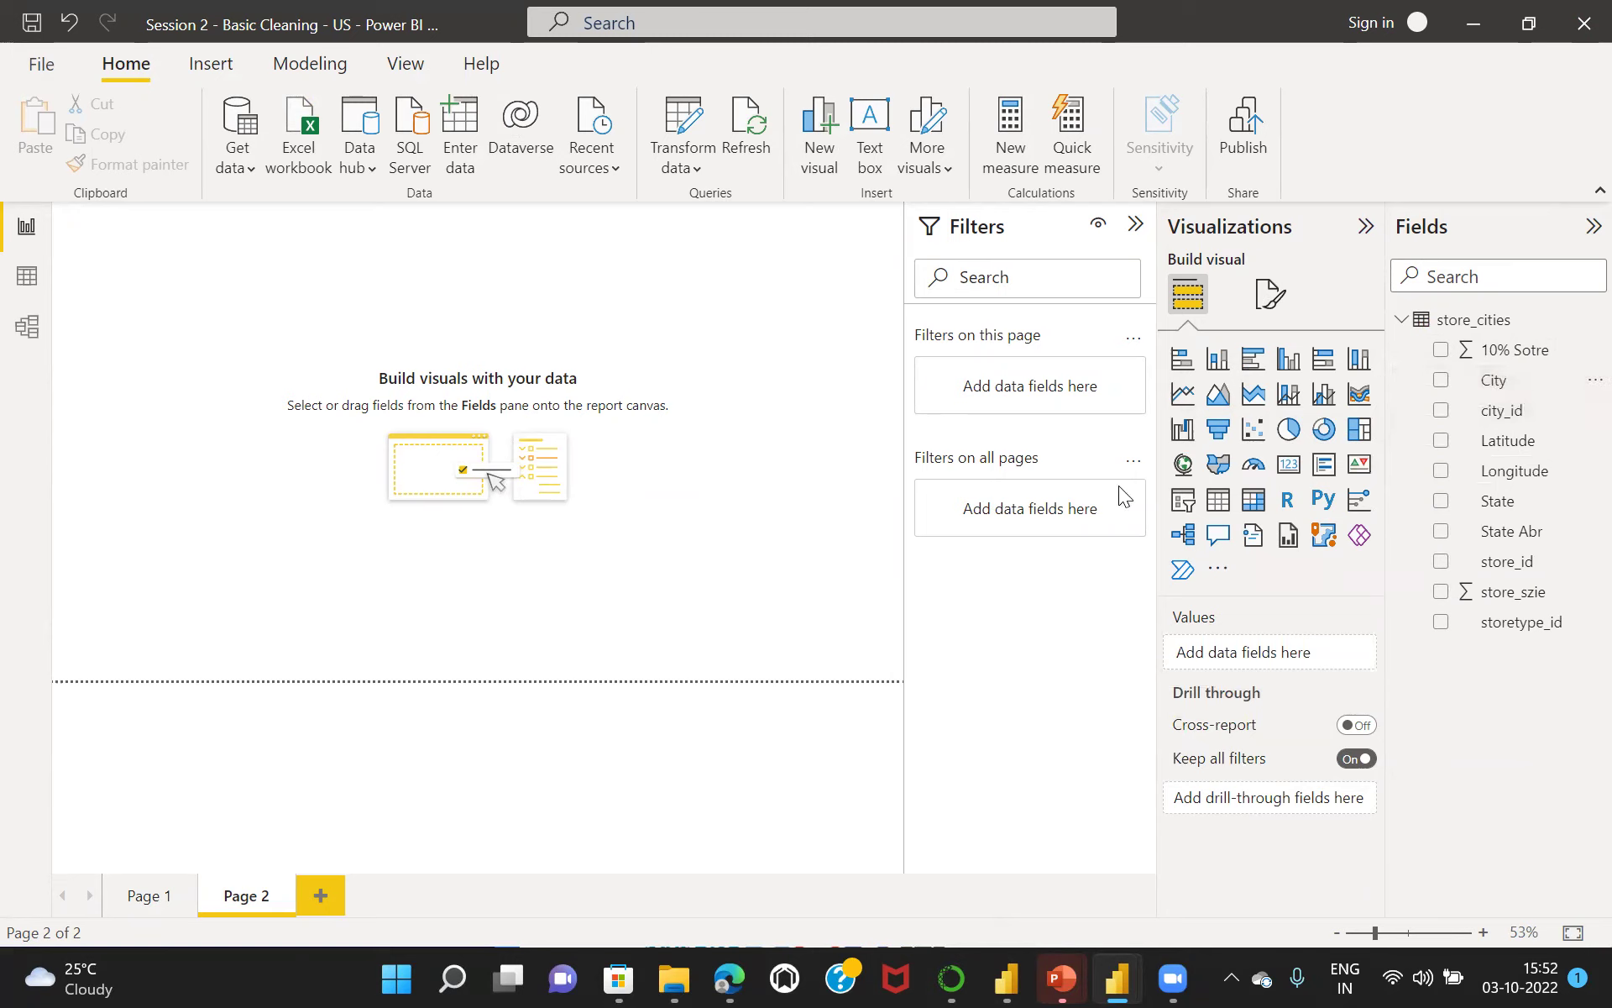
left_click(1182, 363)
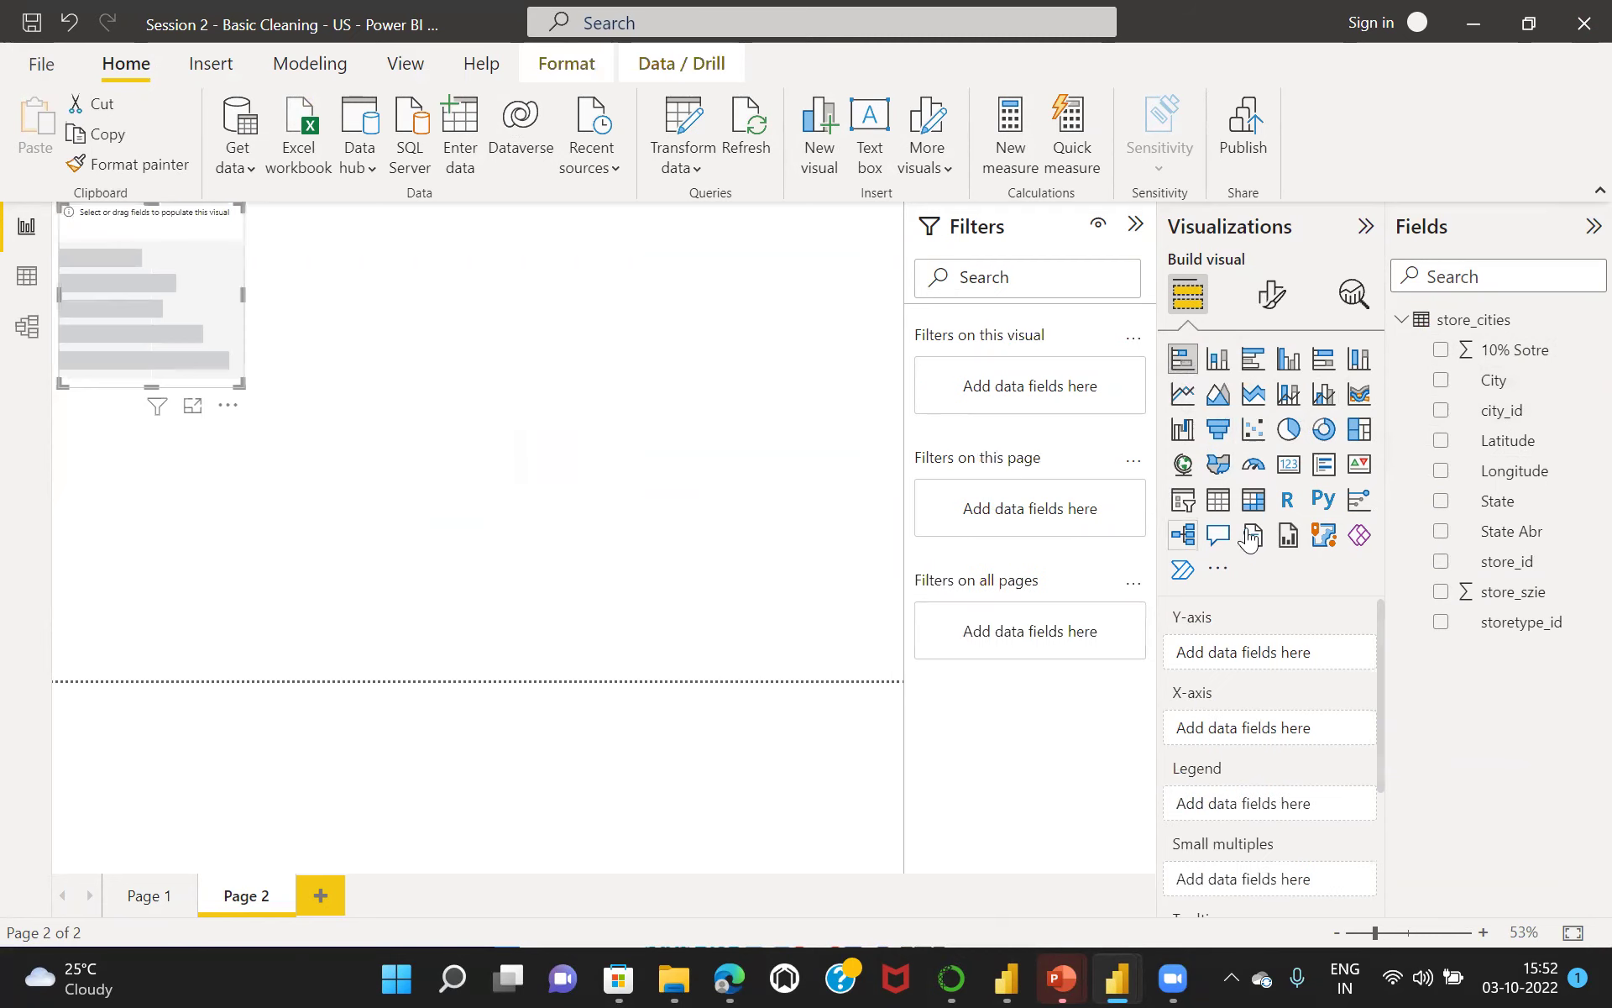
left_click(1502, 355)
left_click_drag(1502, 355, 1280, 741)
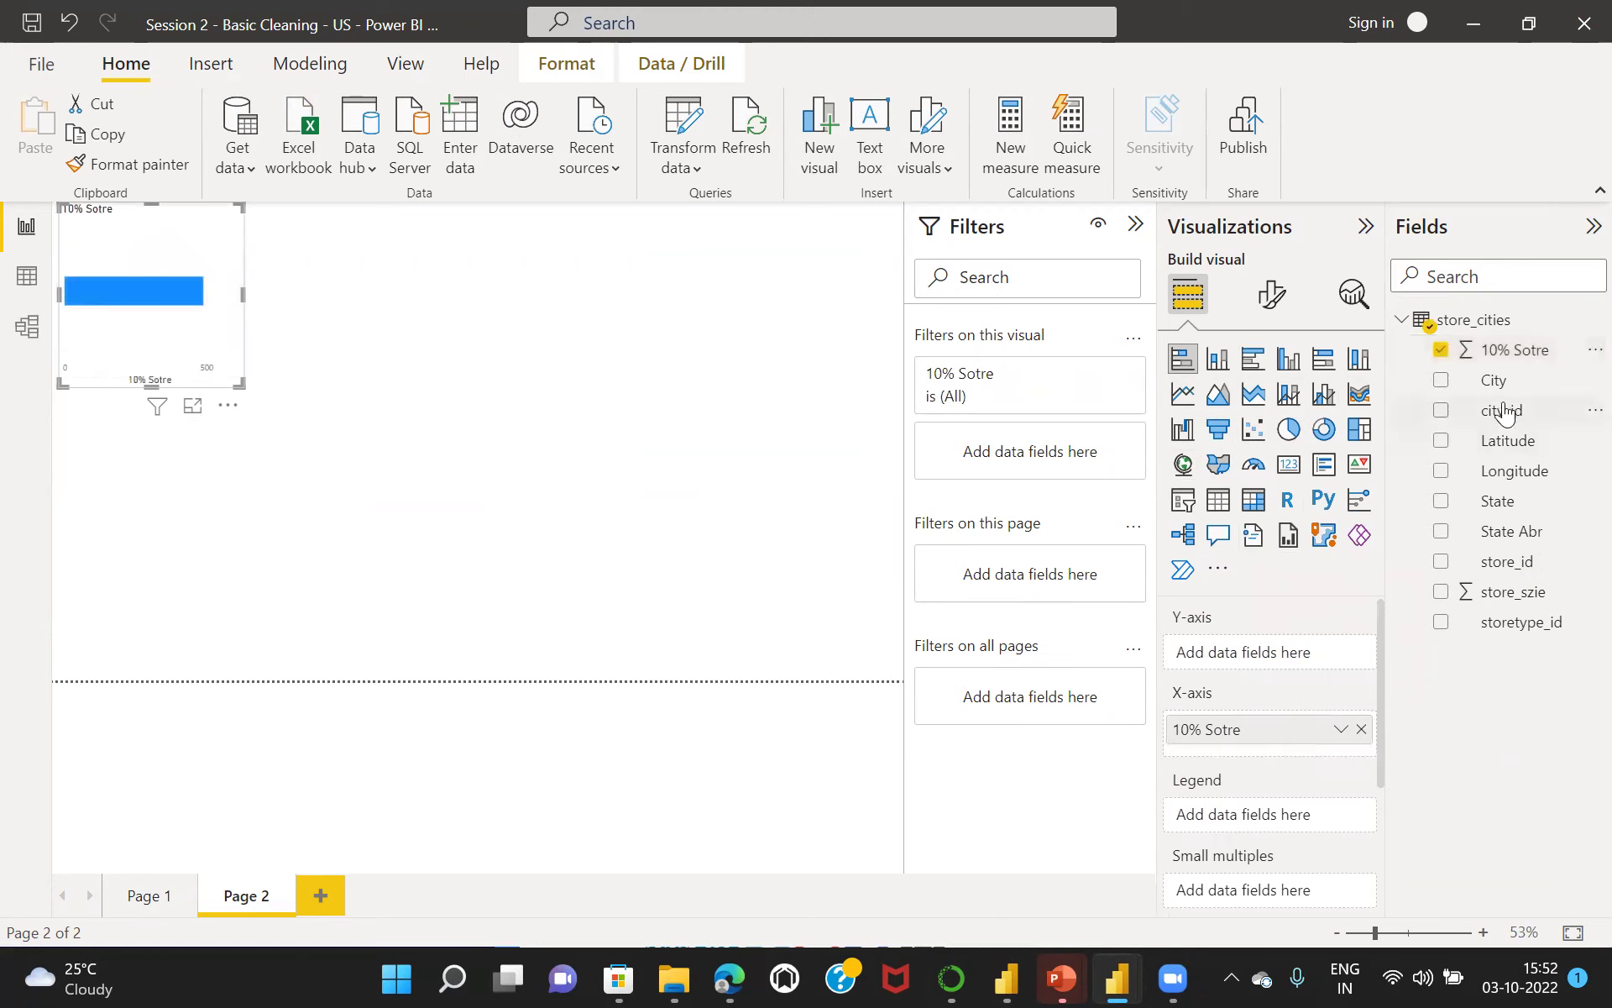
left_click_drag(1494, 382, 1288, 655)
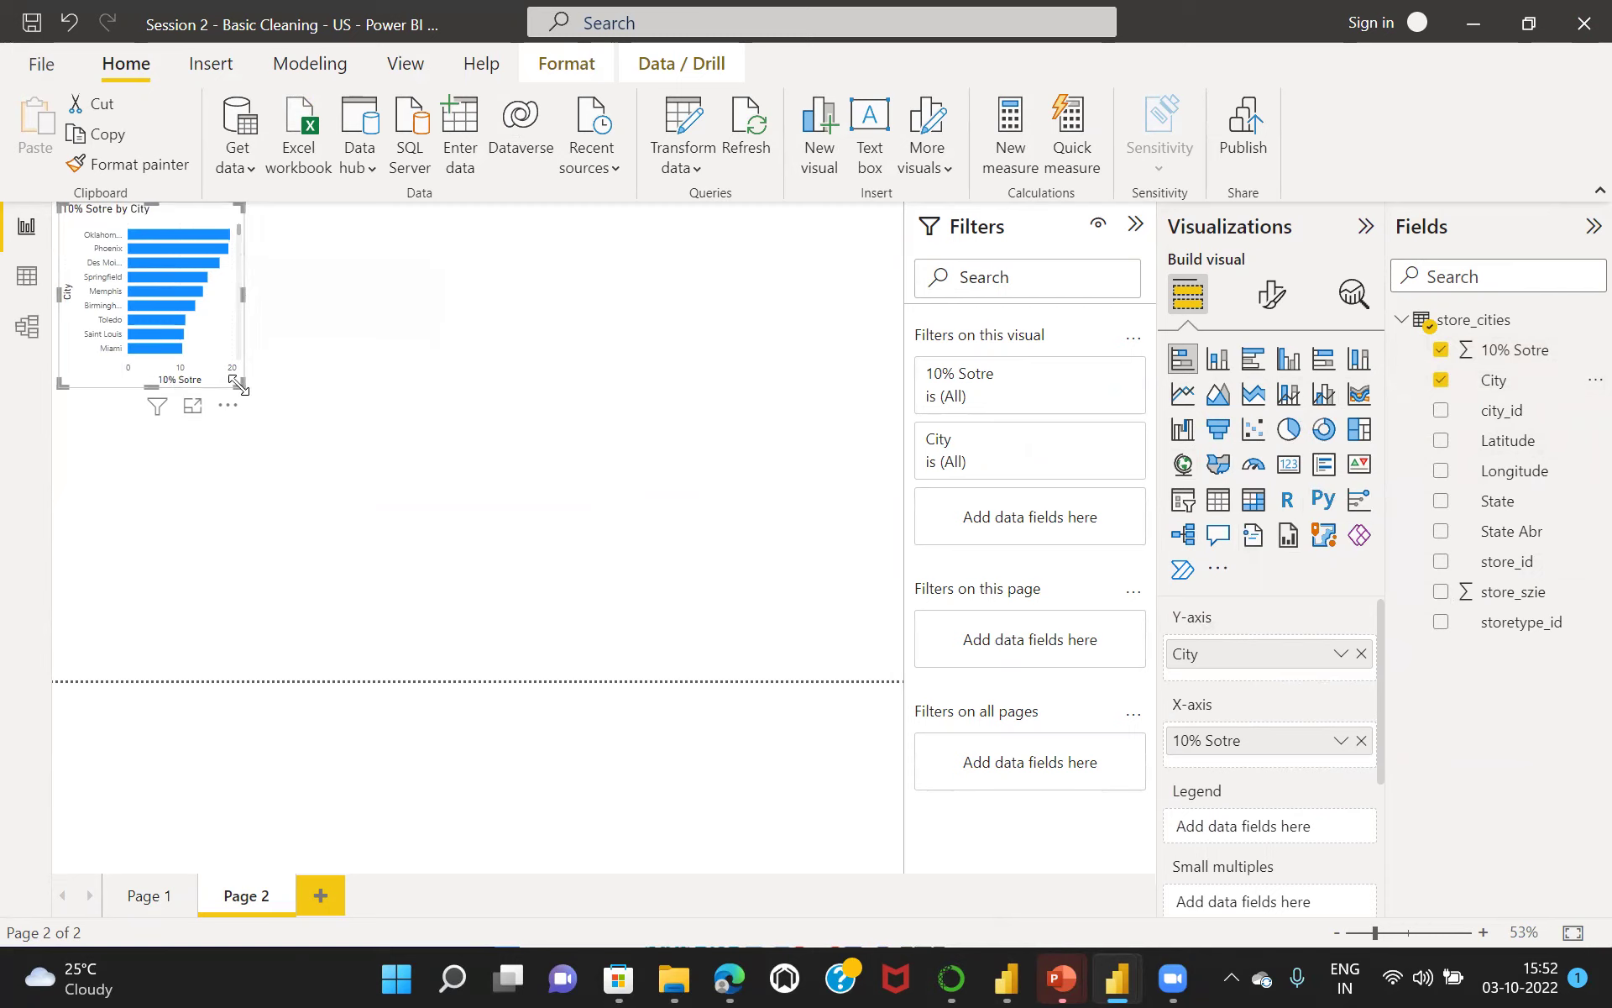
left_click_drag(239, 387, 673, 586)
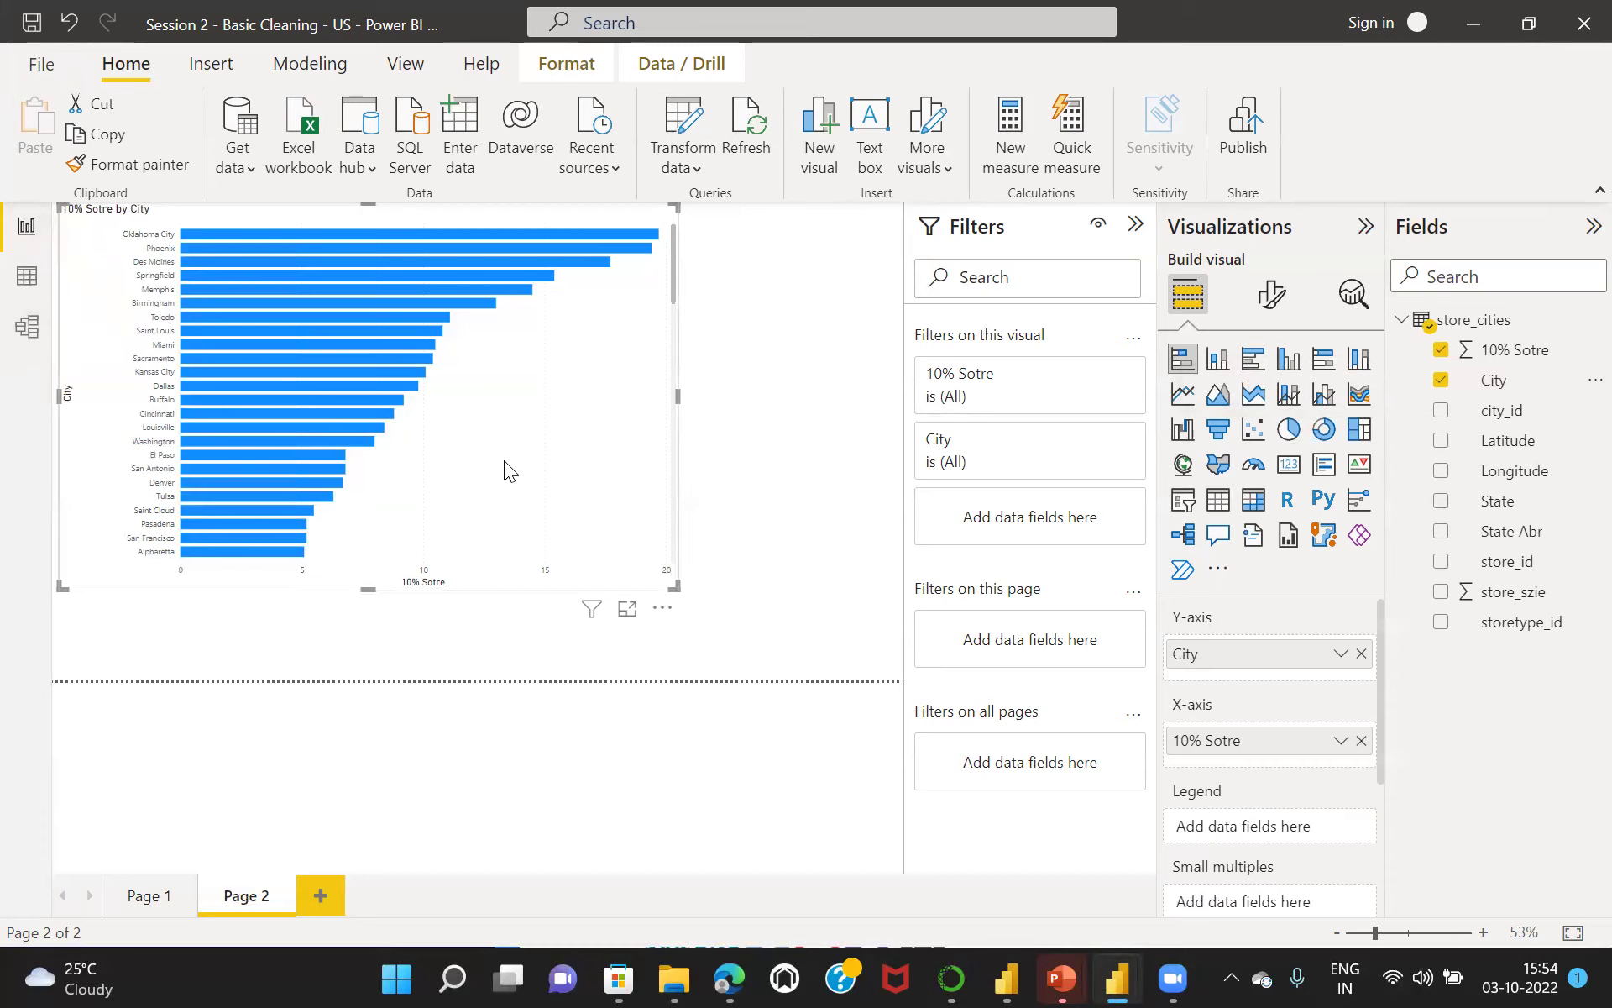
left_click(777, 489)
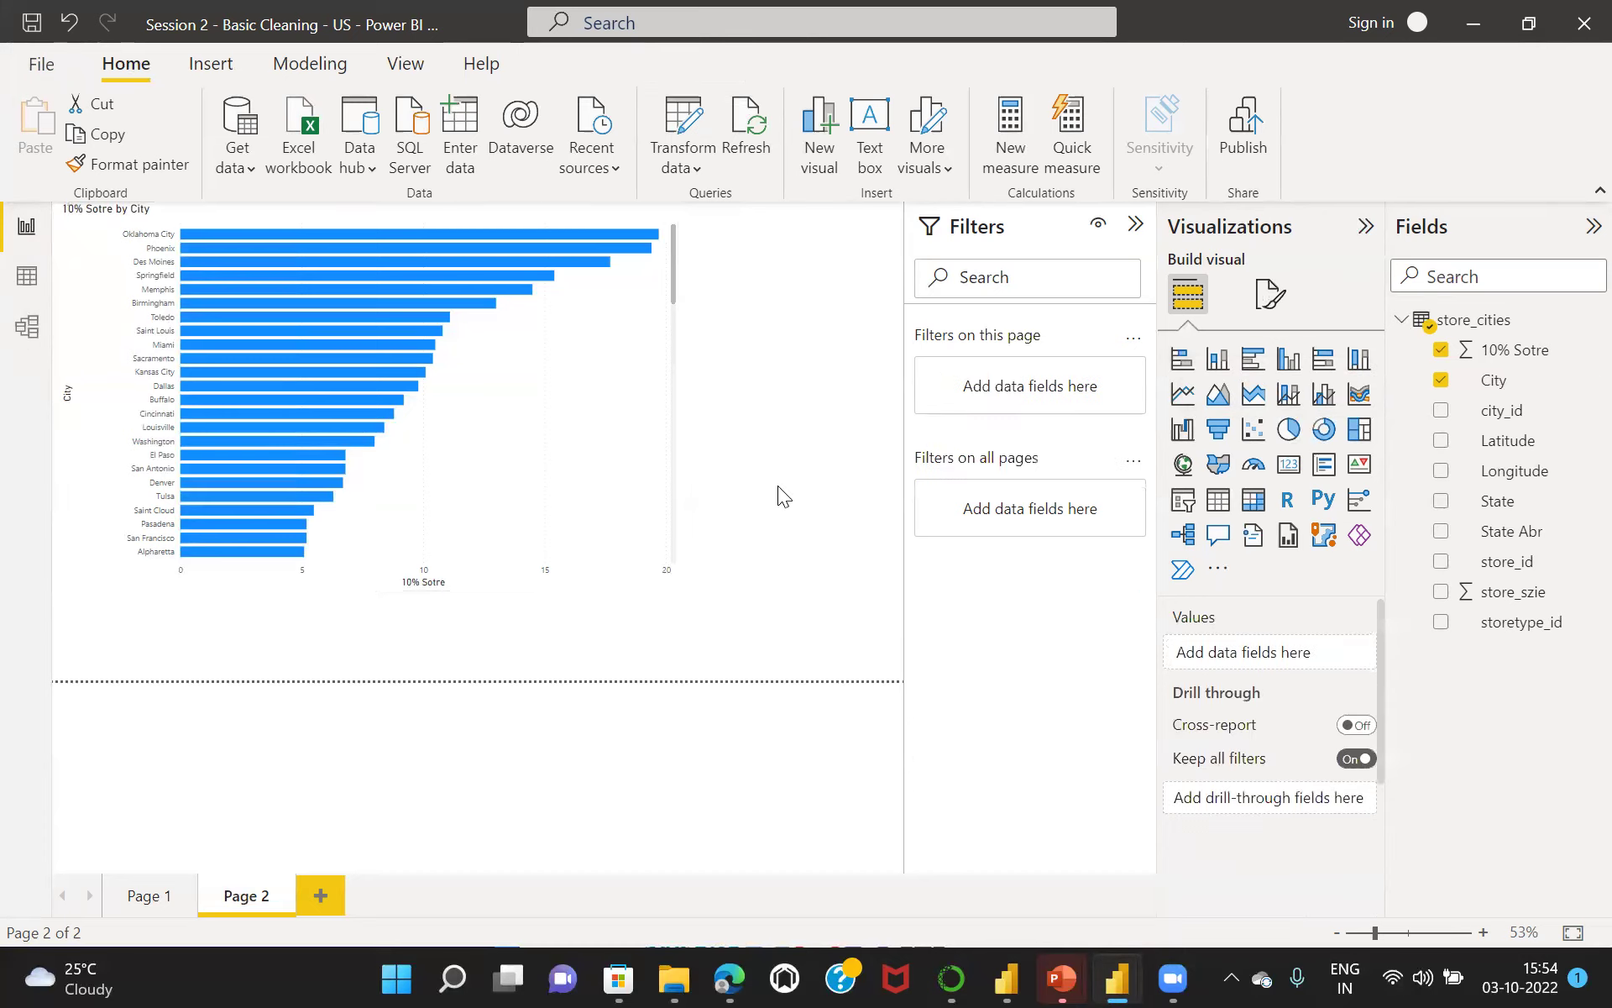
Import AdventureWorks_Sales_2015.csv from the CS-3 folder as a Text/CSV source and open it for transformation in Power Query Editor.
left_click(34, 279)
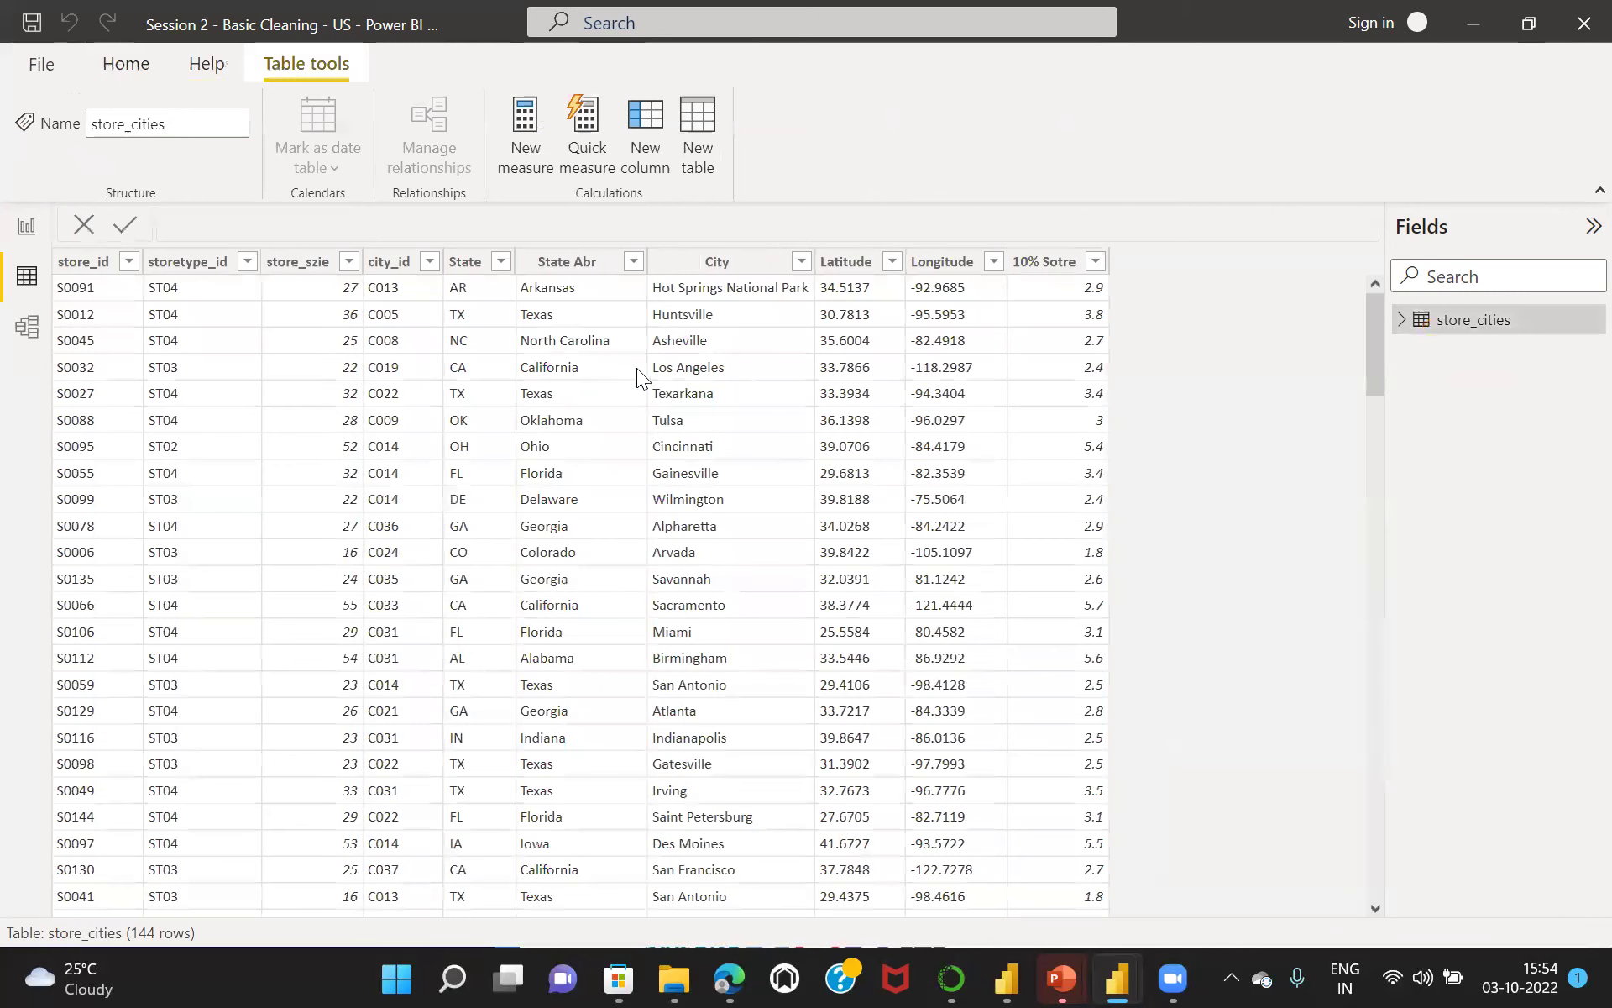
left_click(24, 330)
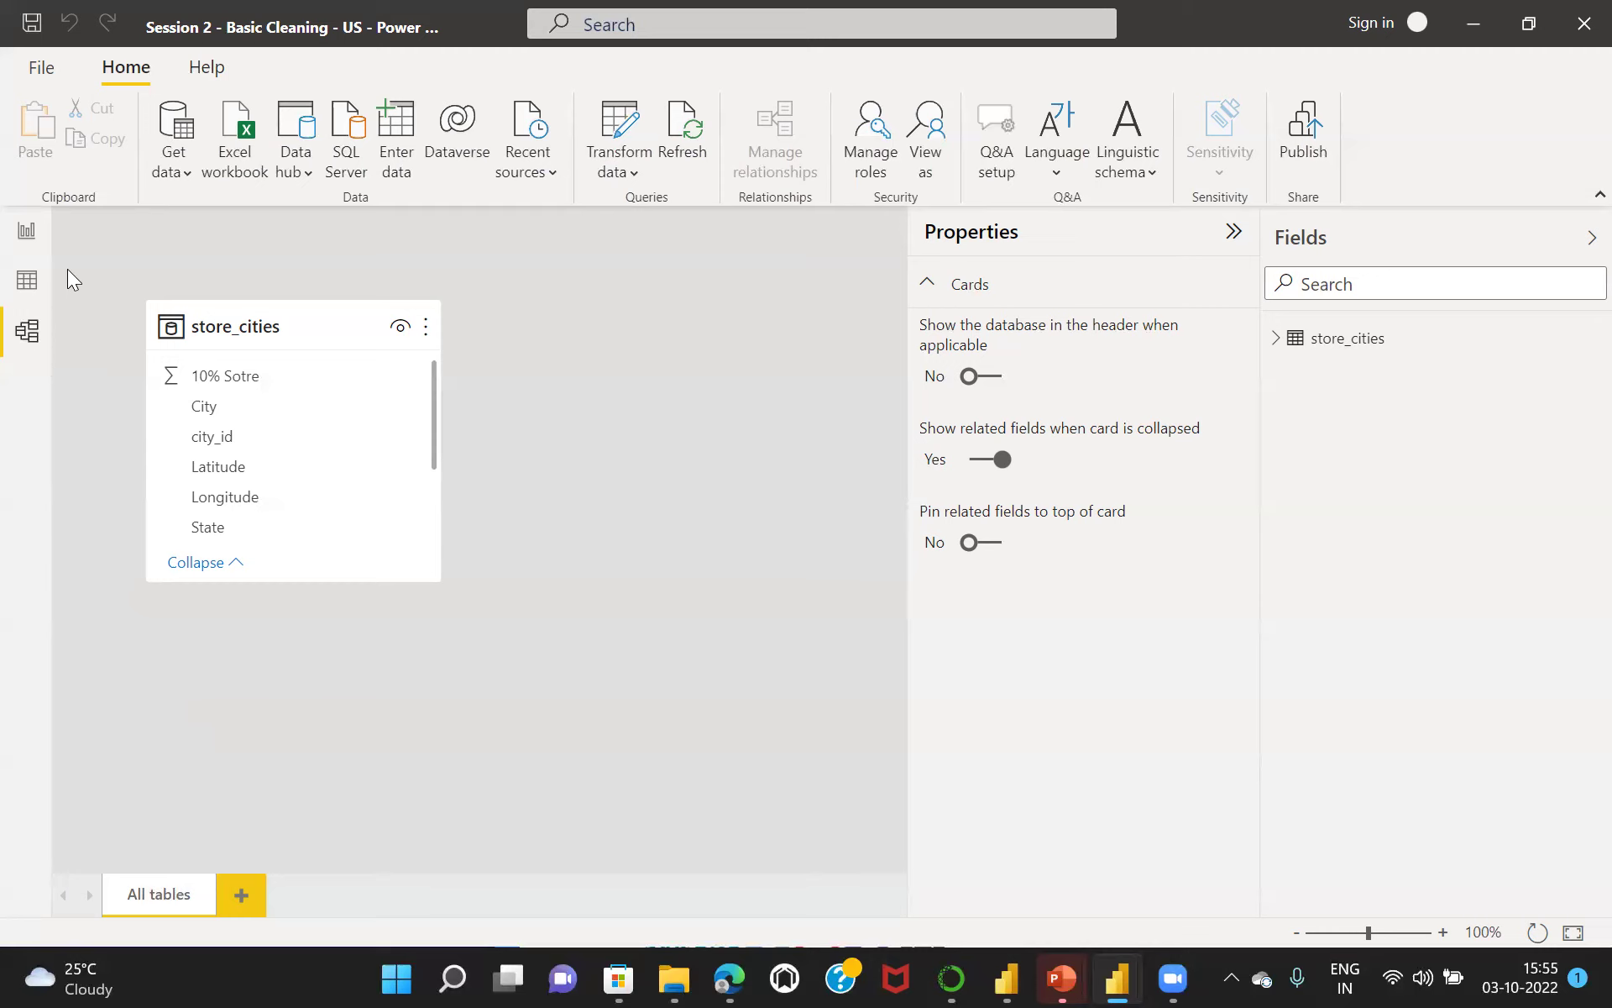
left_click(187, 170)
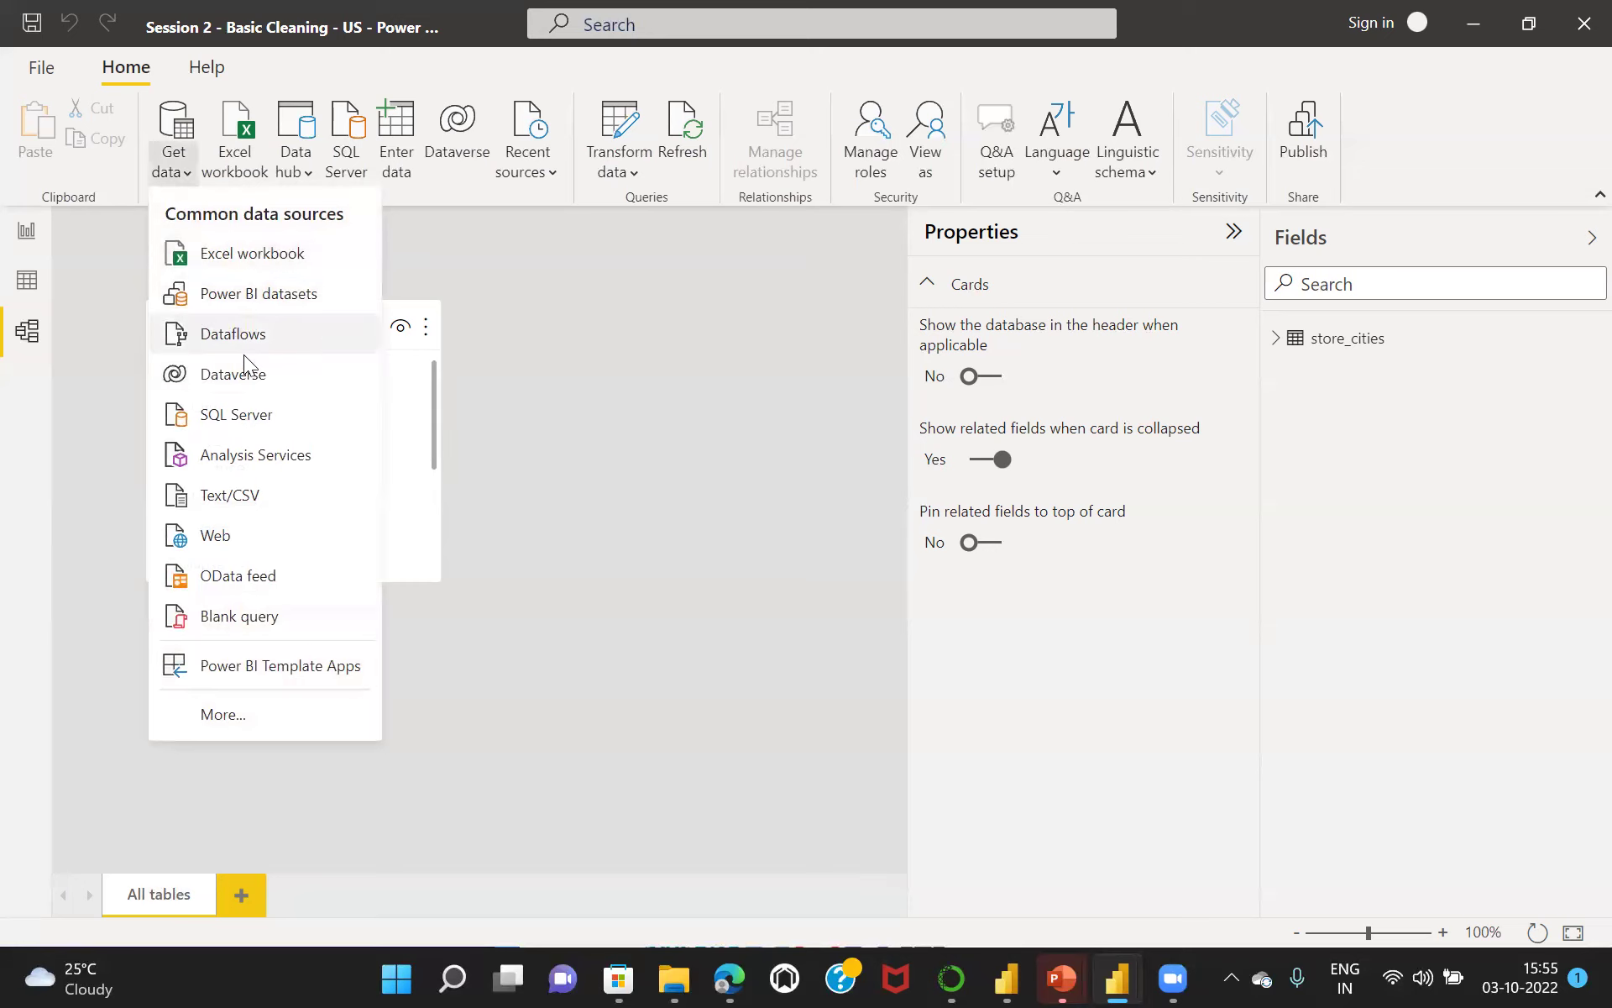
left_click(244, 494)
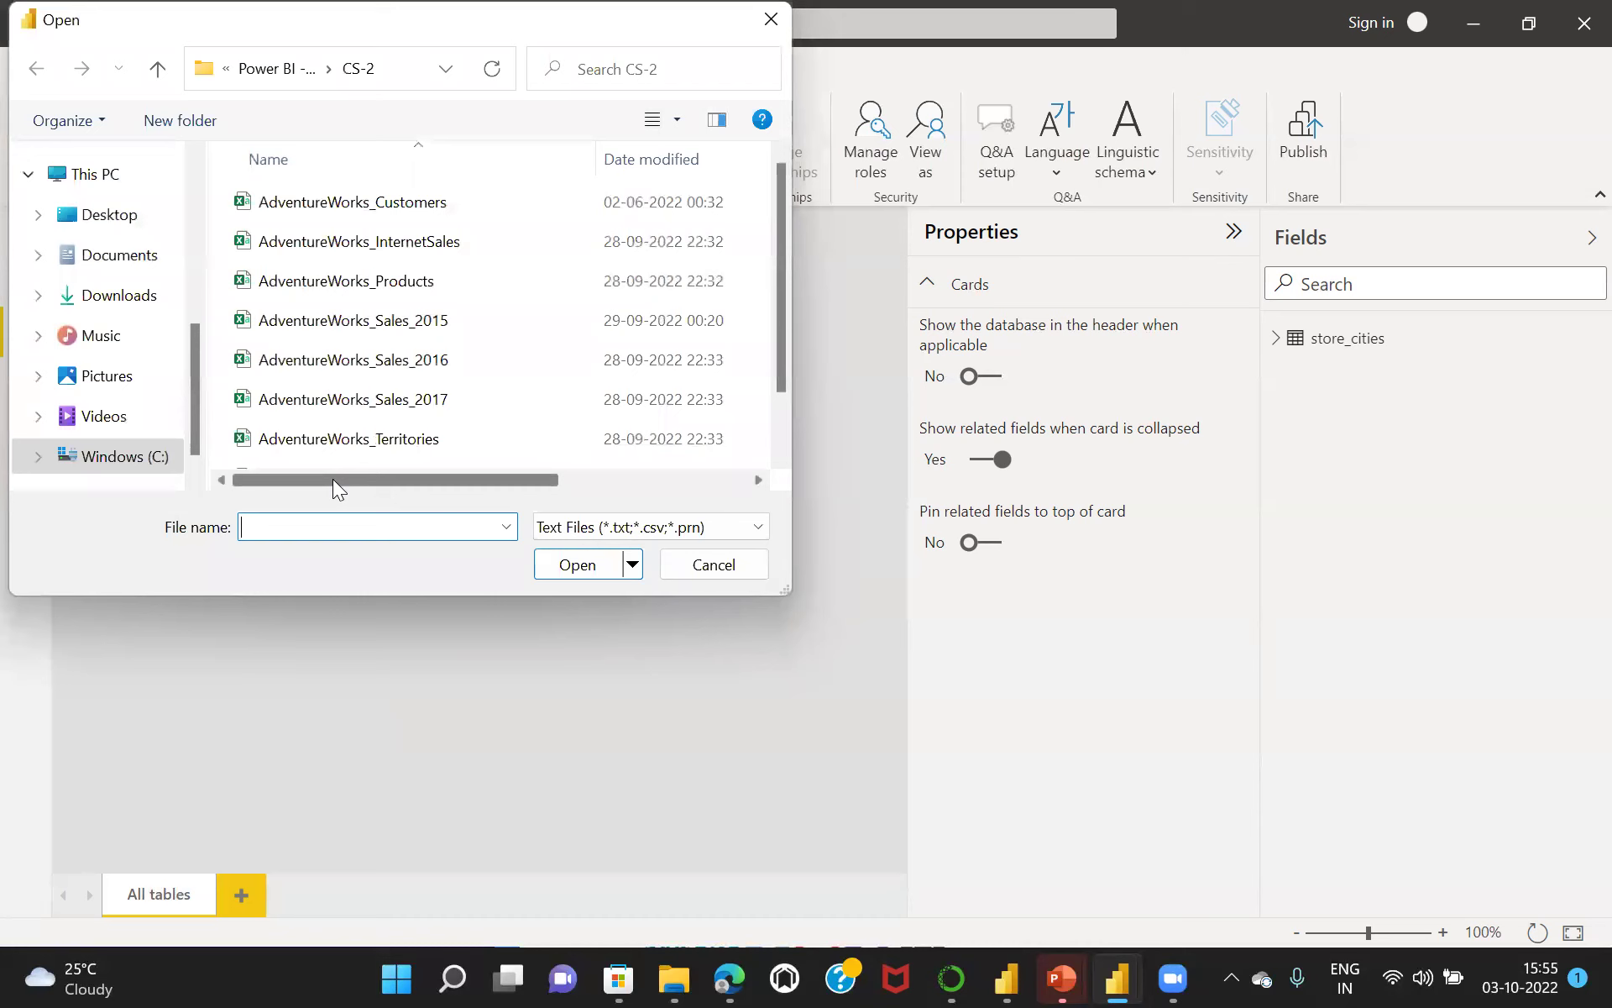
left_click(290, 68)
double_click(288, 323)
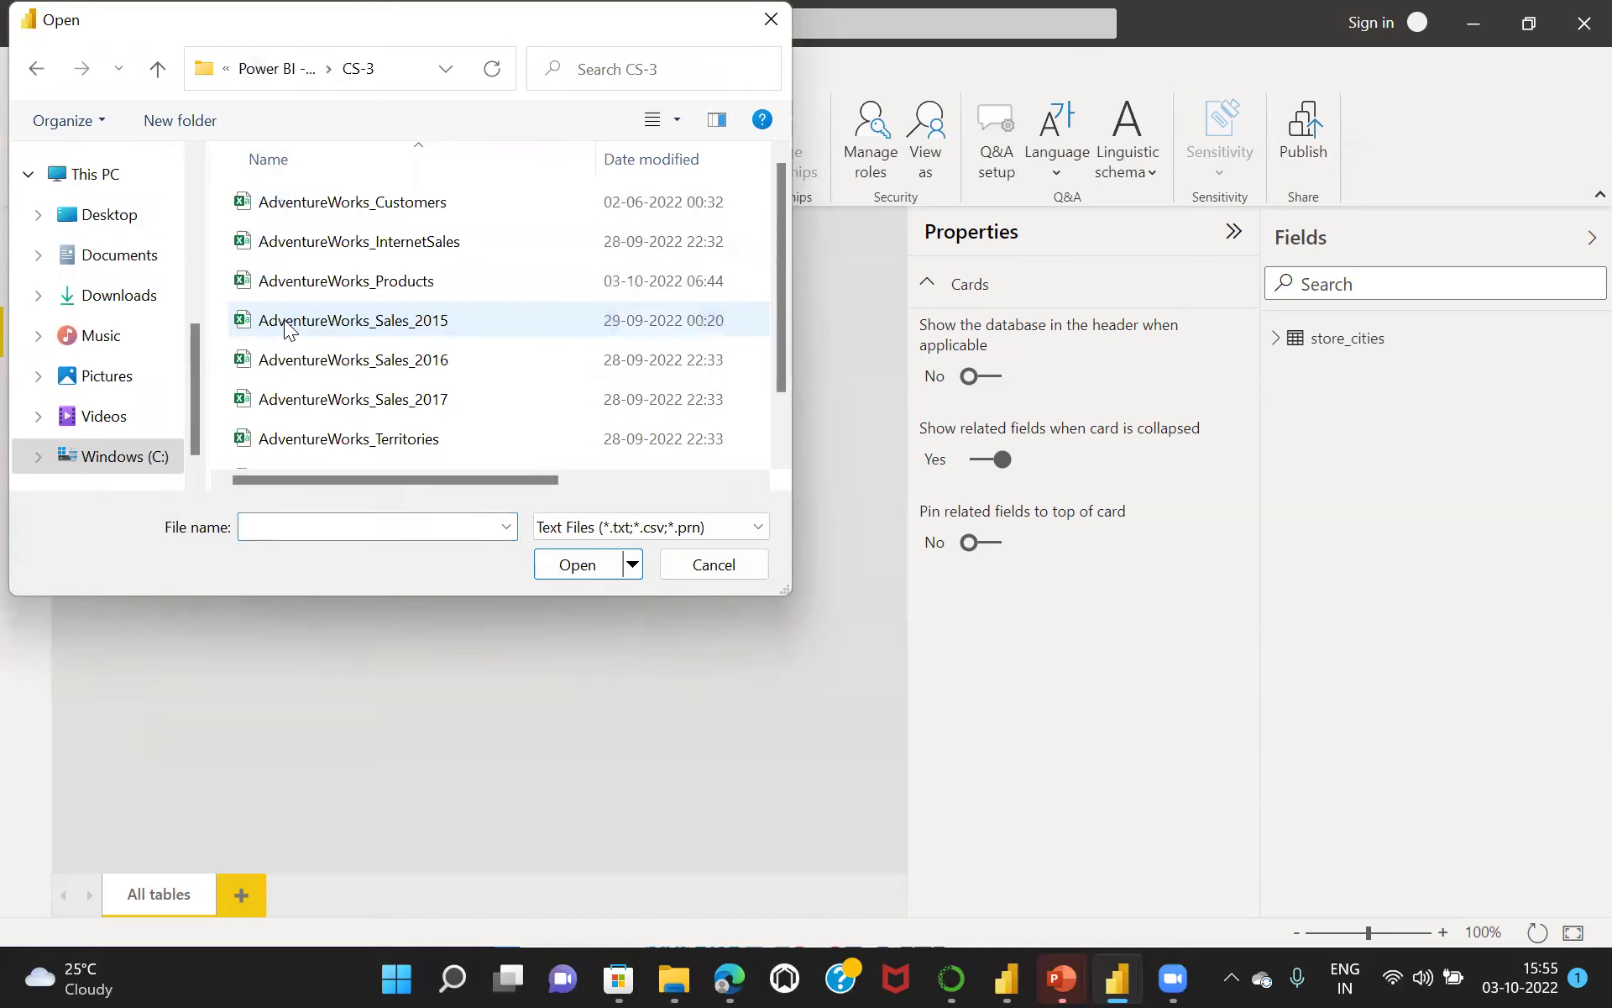
double_click(342, 320)
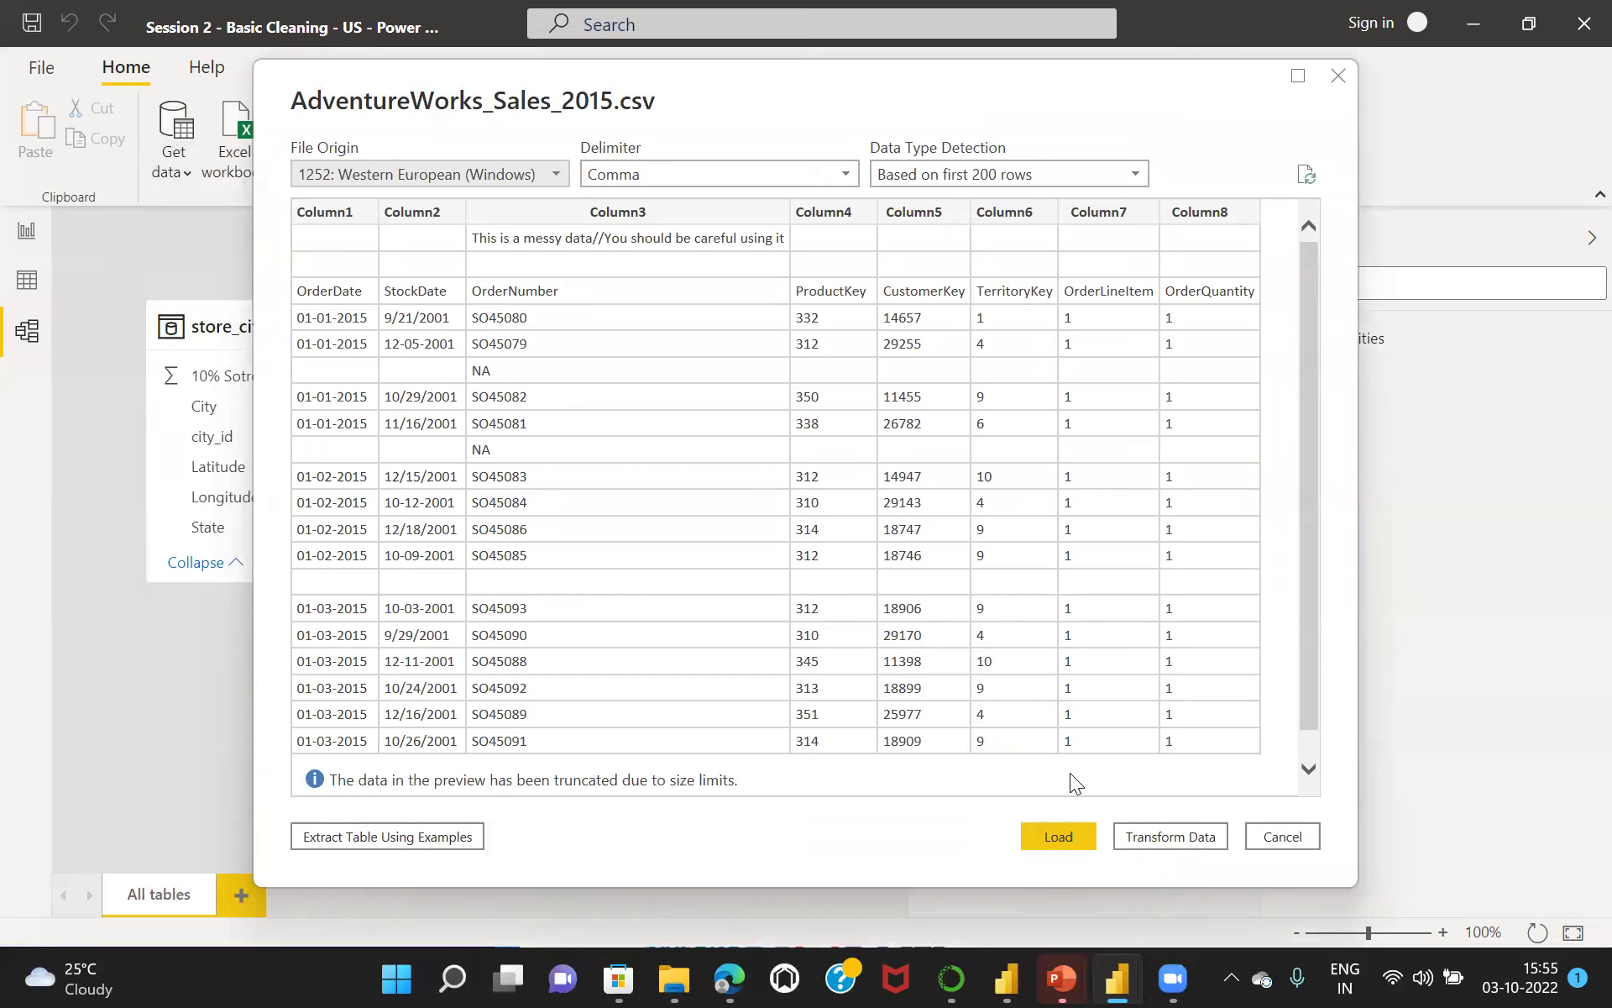
left_click(1147, 835)
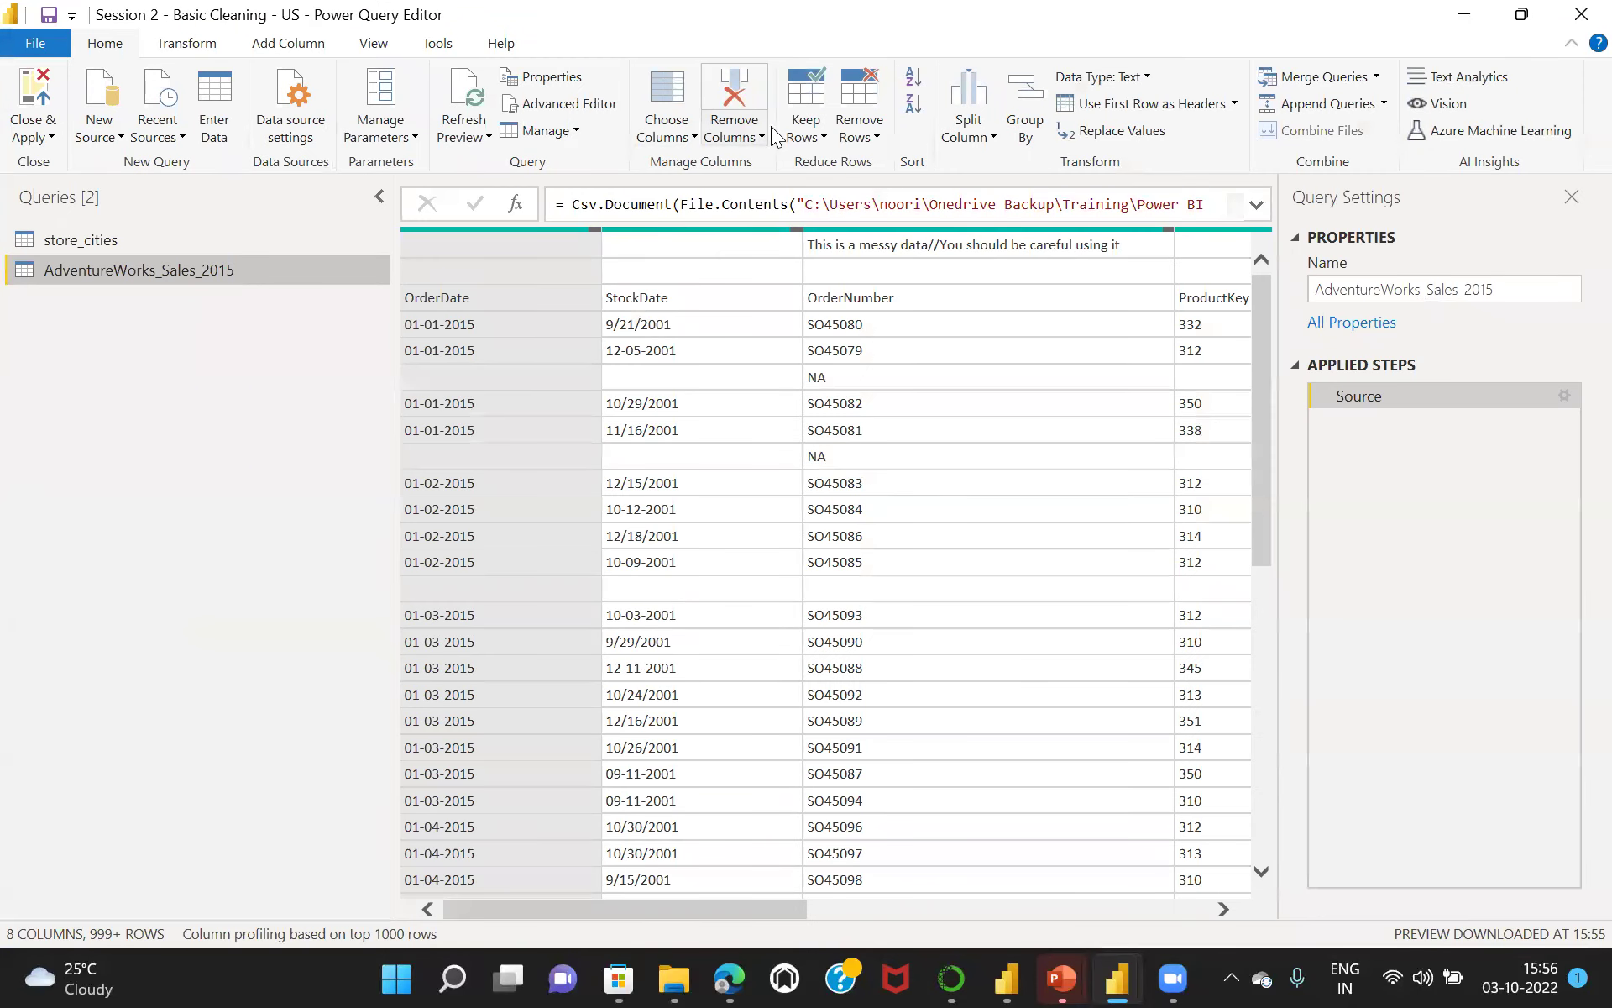
Remove the top 2 rows of the AdventureWorks_Sales_2015 query and use the first row as headers.
left_click(863, 137)
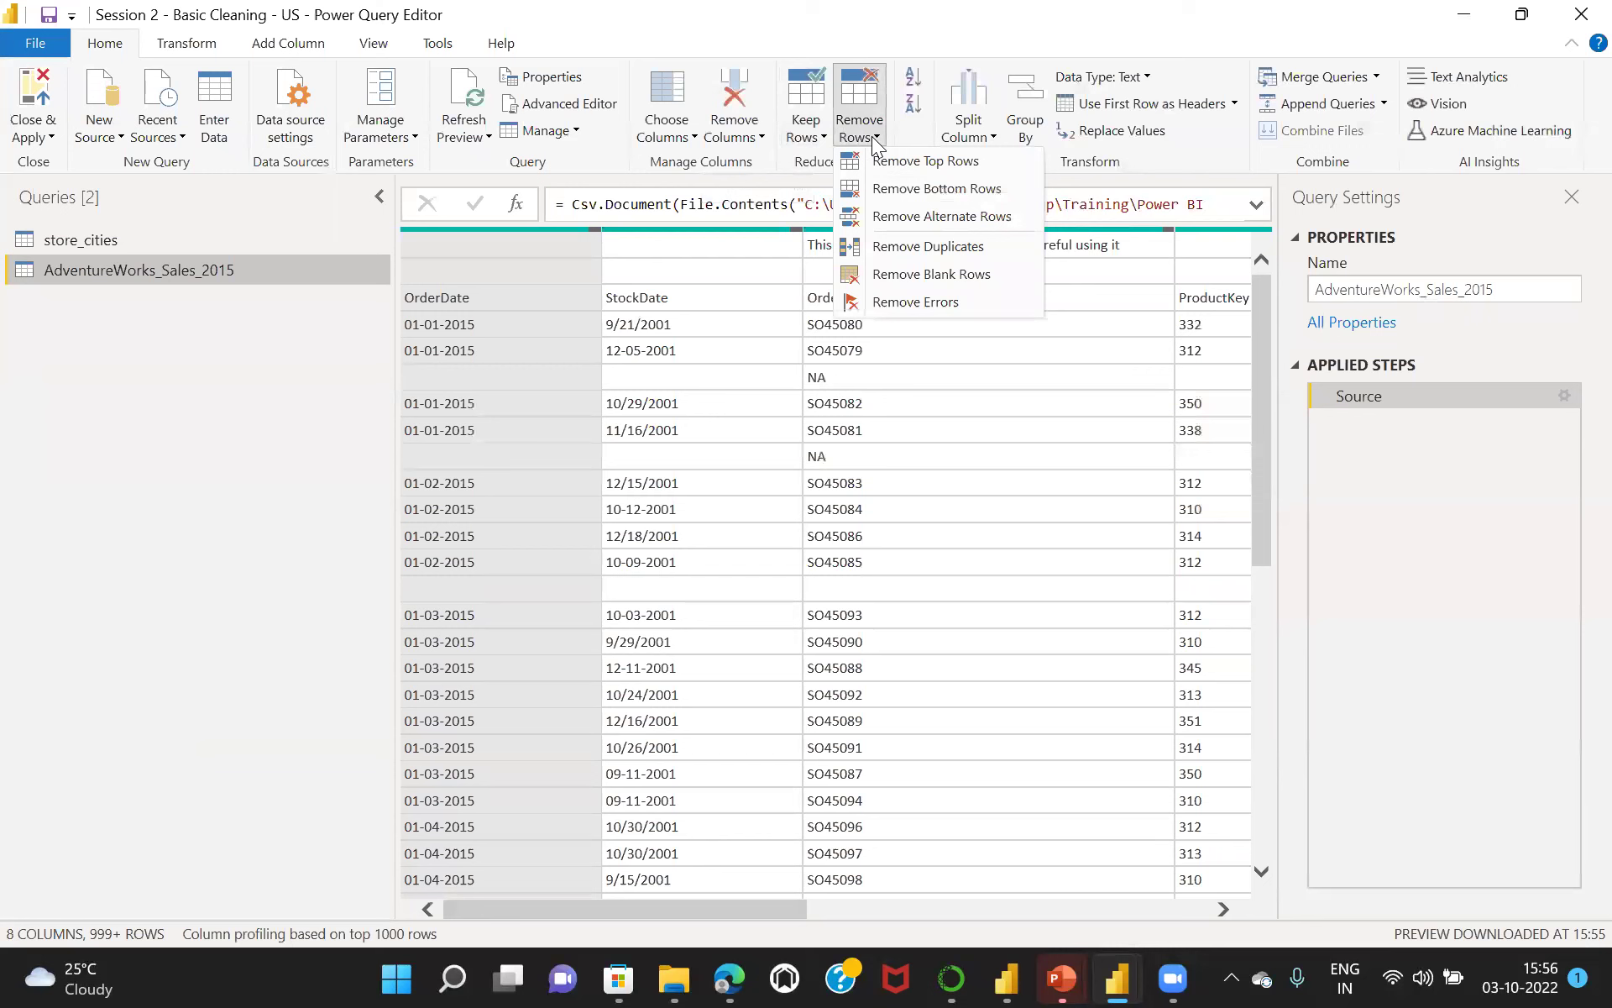
left_click(931, 161)
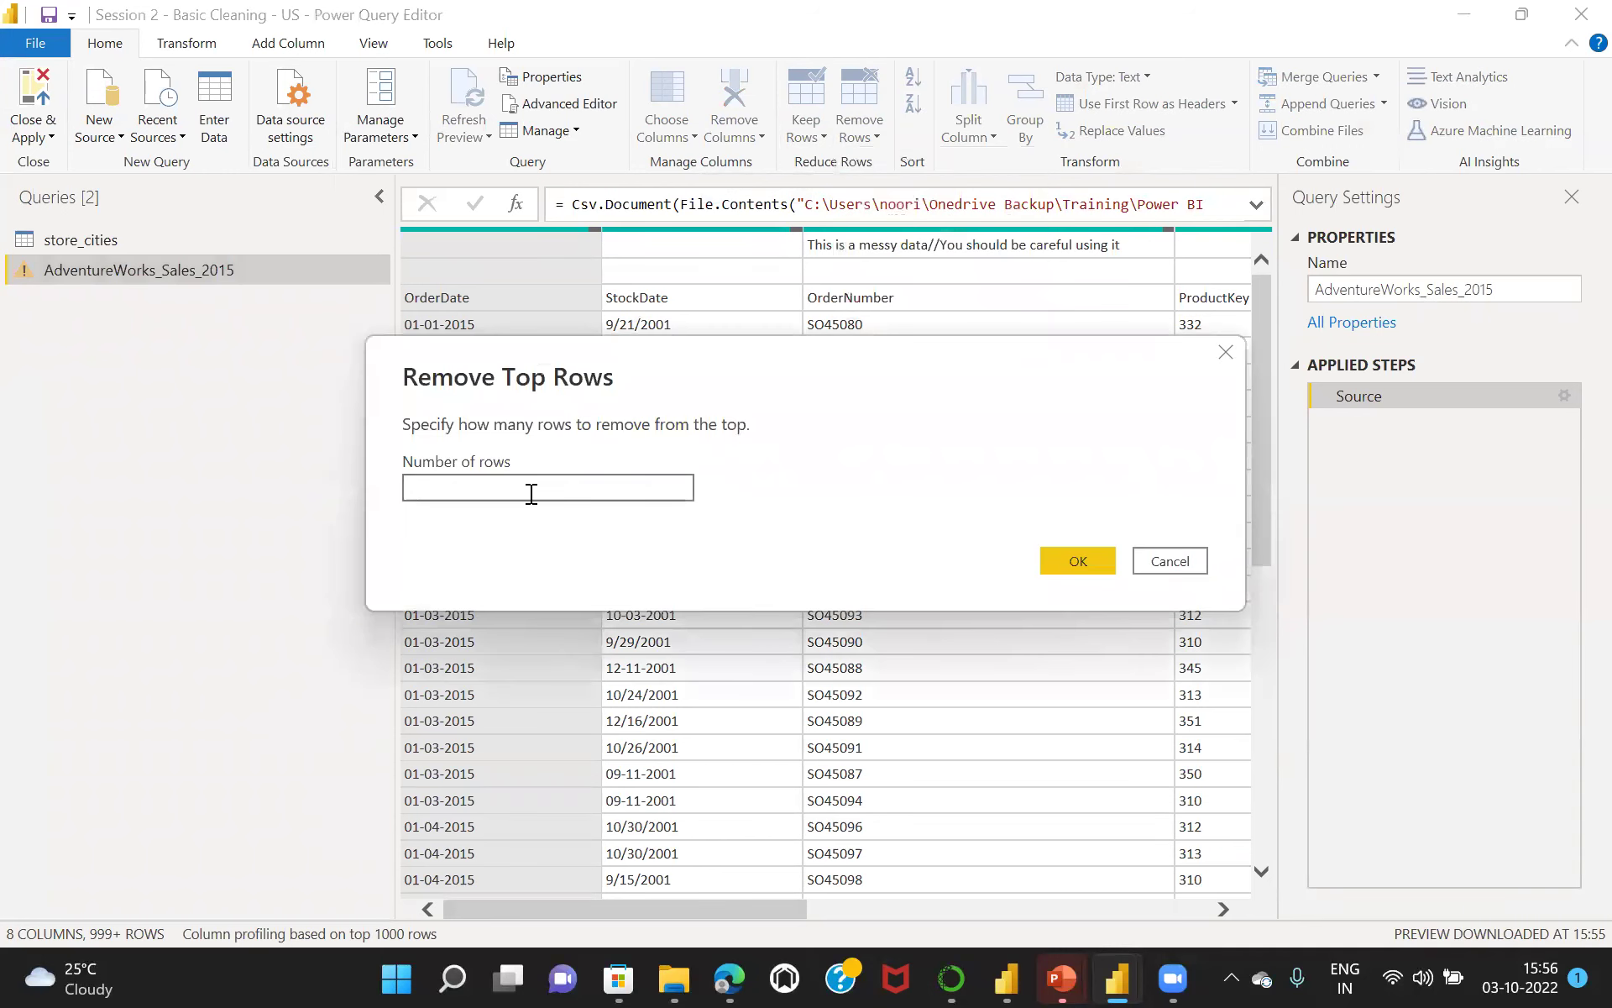
type("2")
left_click(1079, 561)
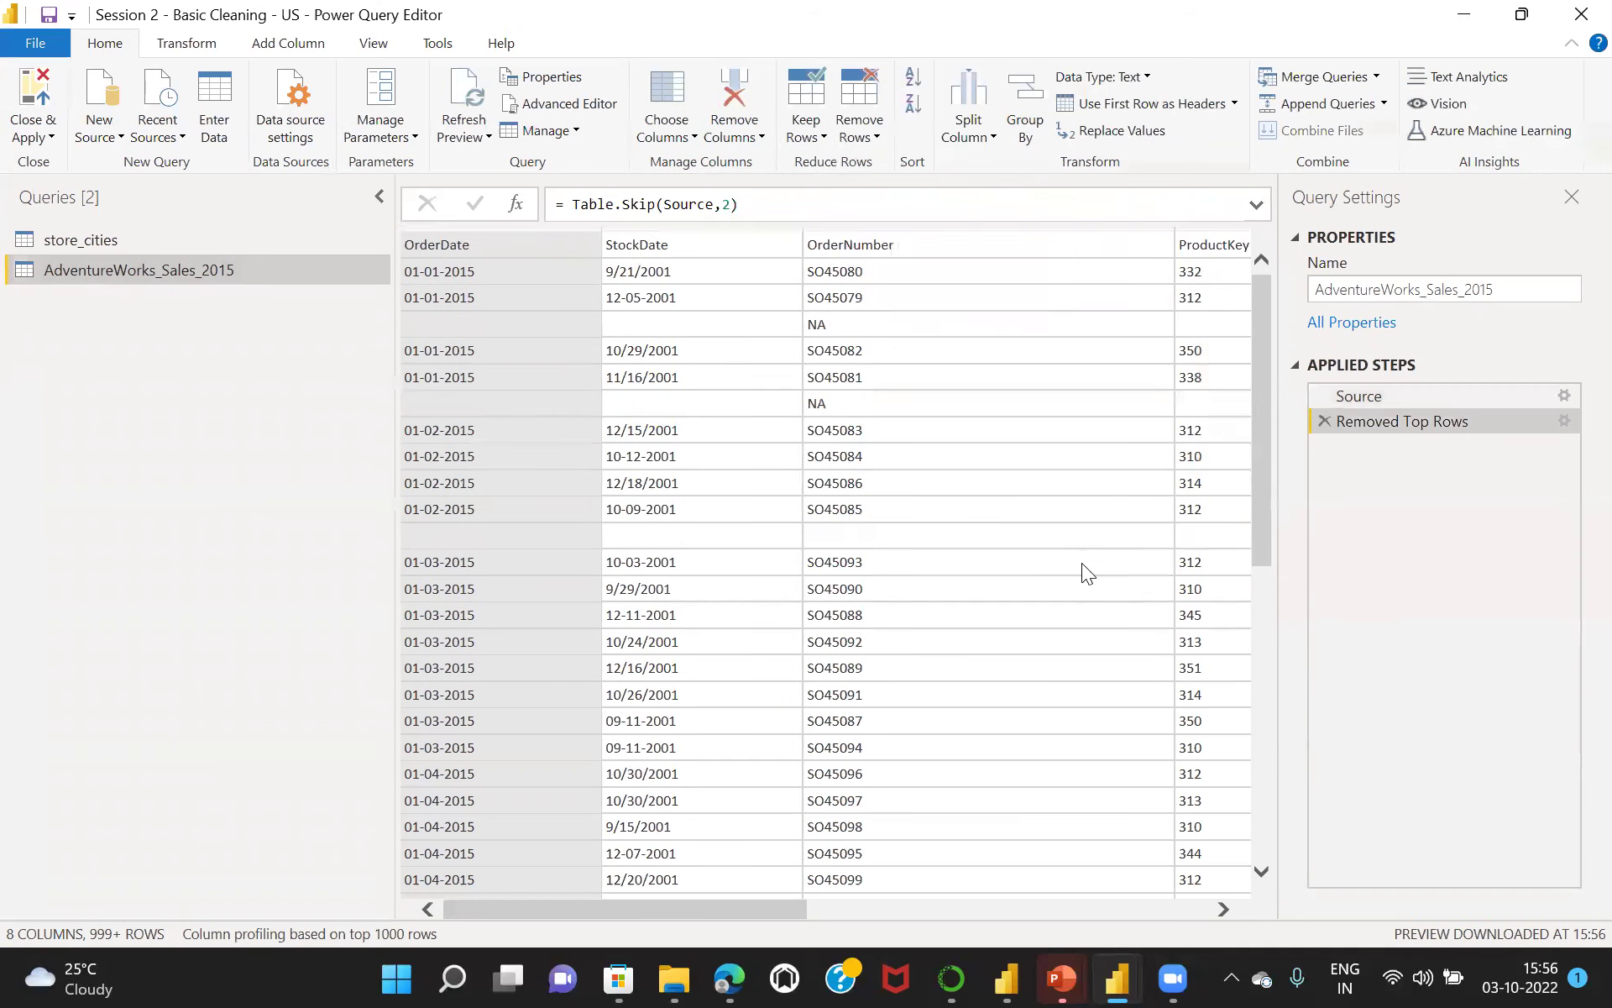
left_click(1132, 104)
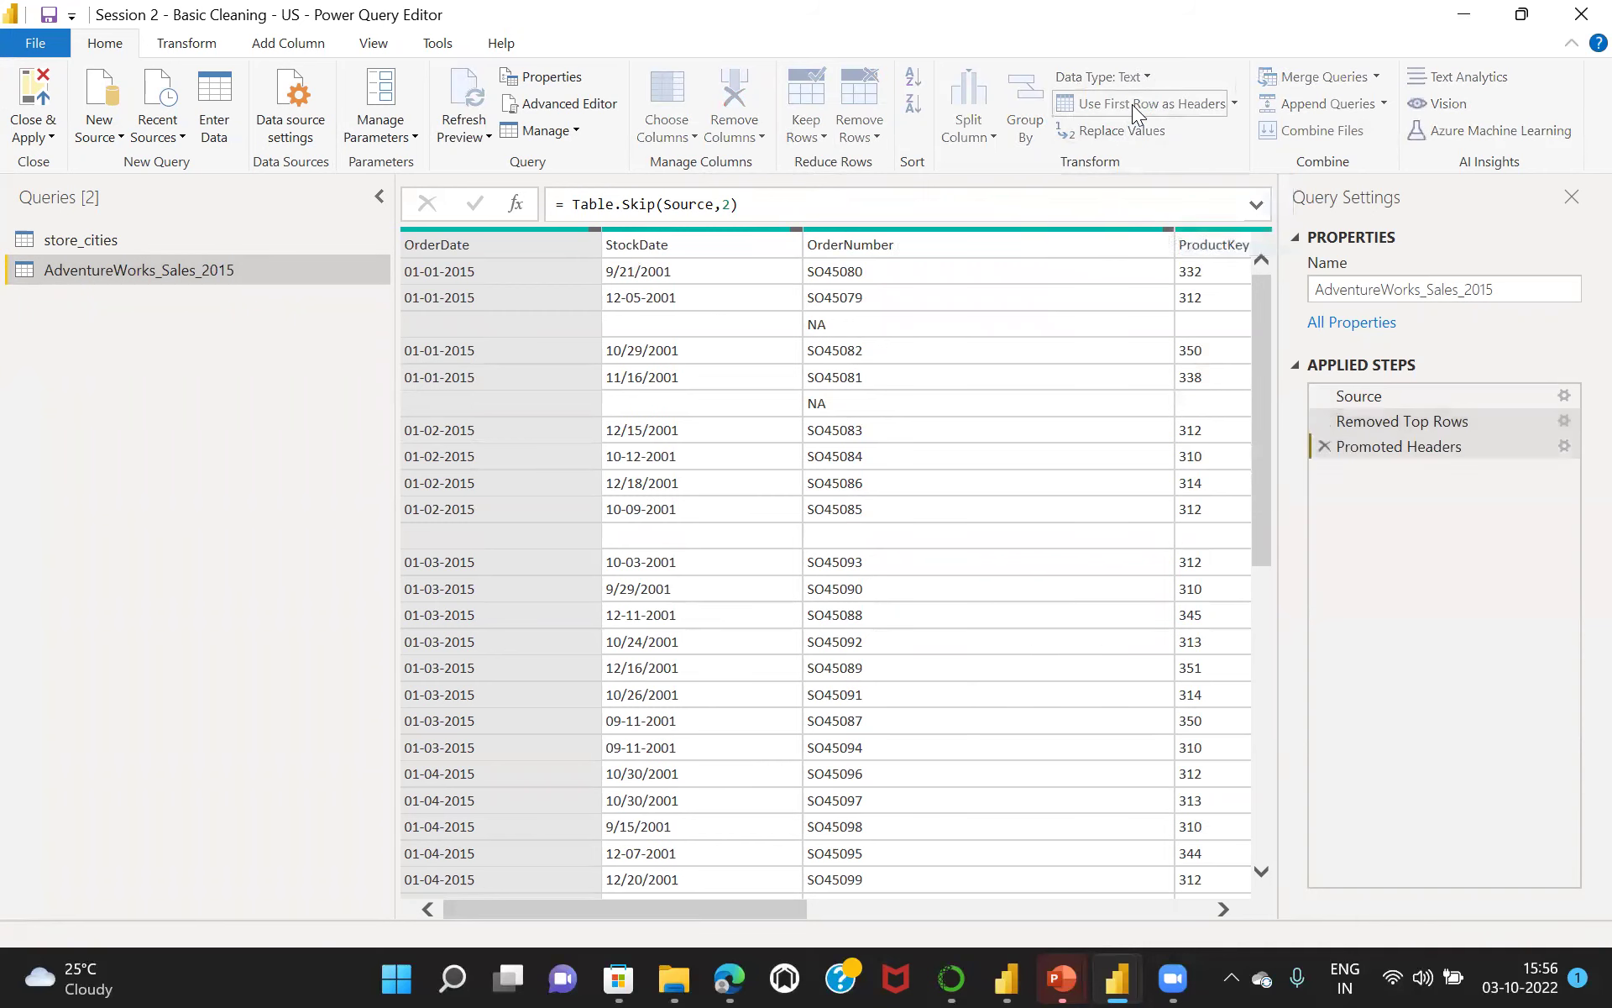
Remove the blank rows from the sales query and go back to its Promoted Headers step for comparison.
left_click(876, 138)
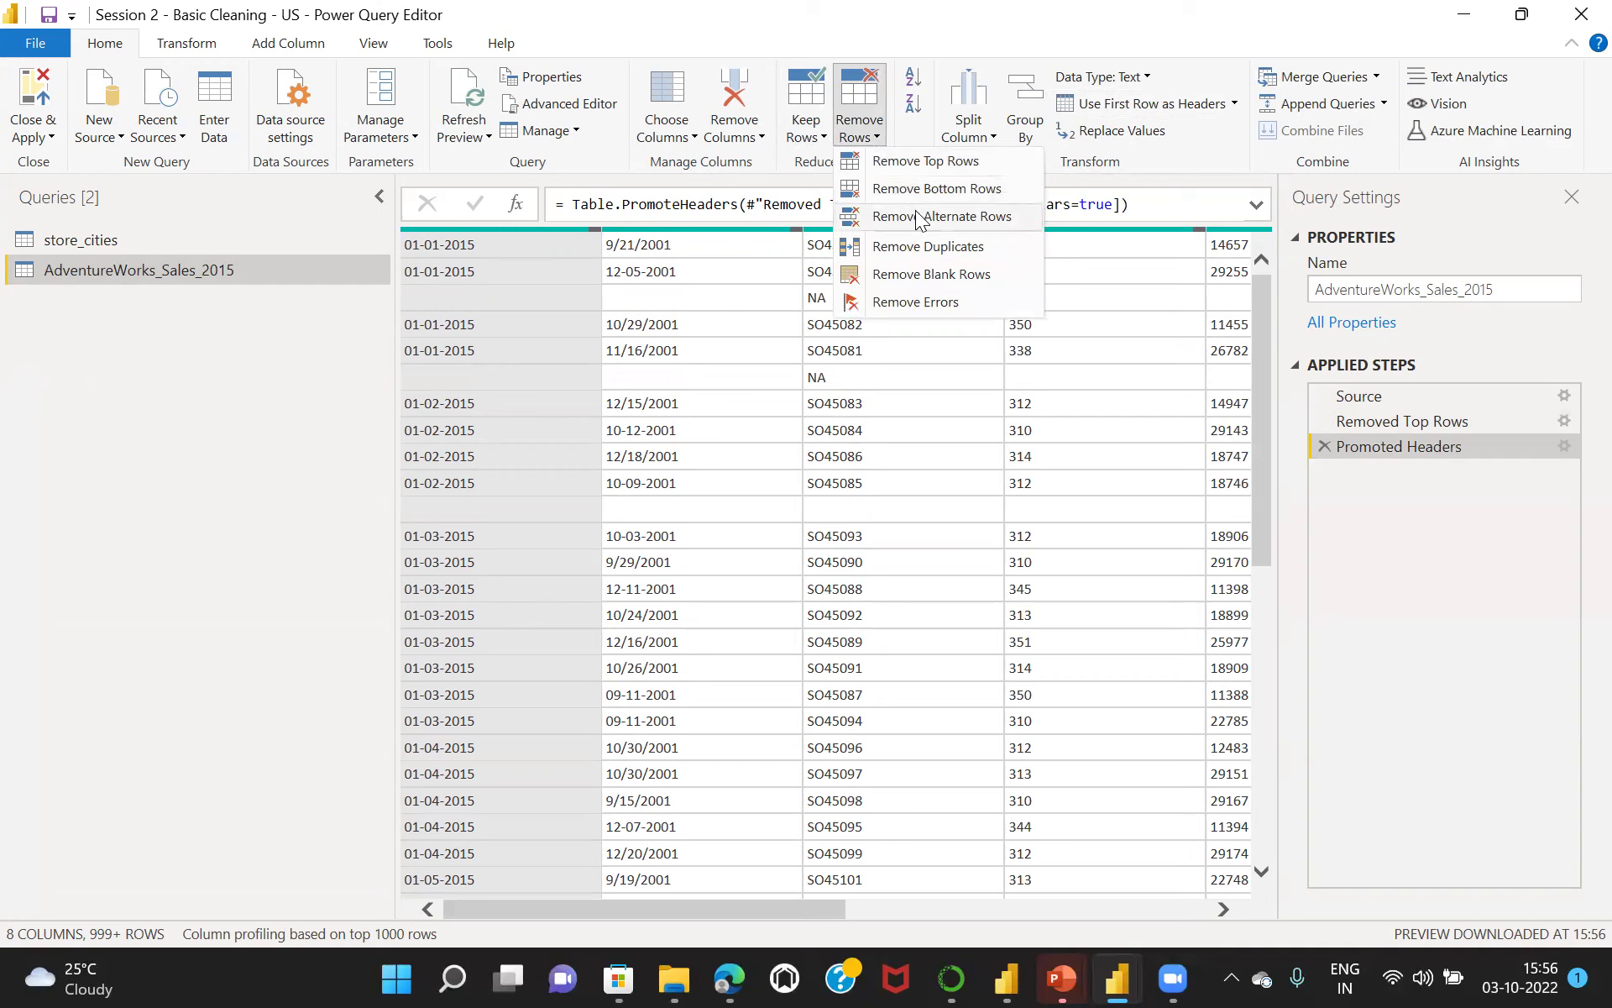
left_click(932, 276)
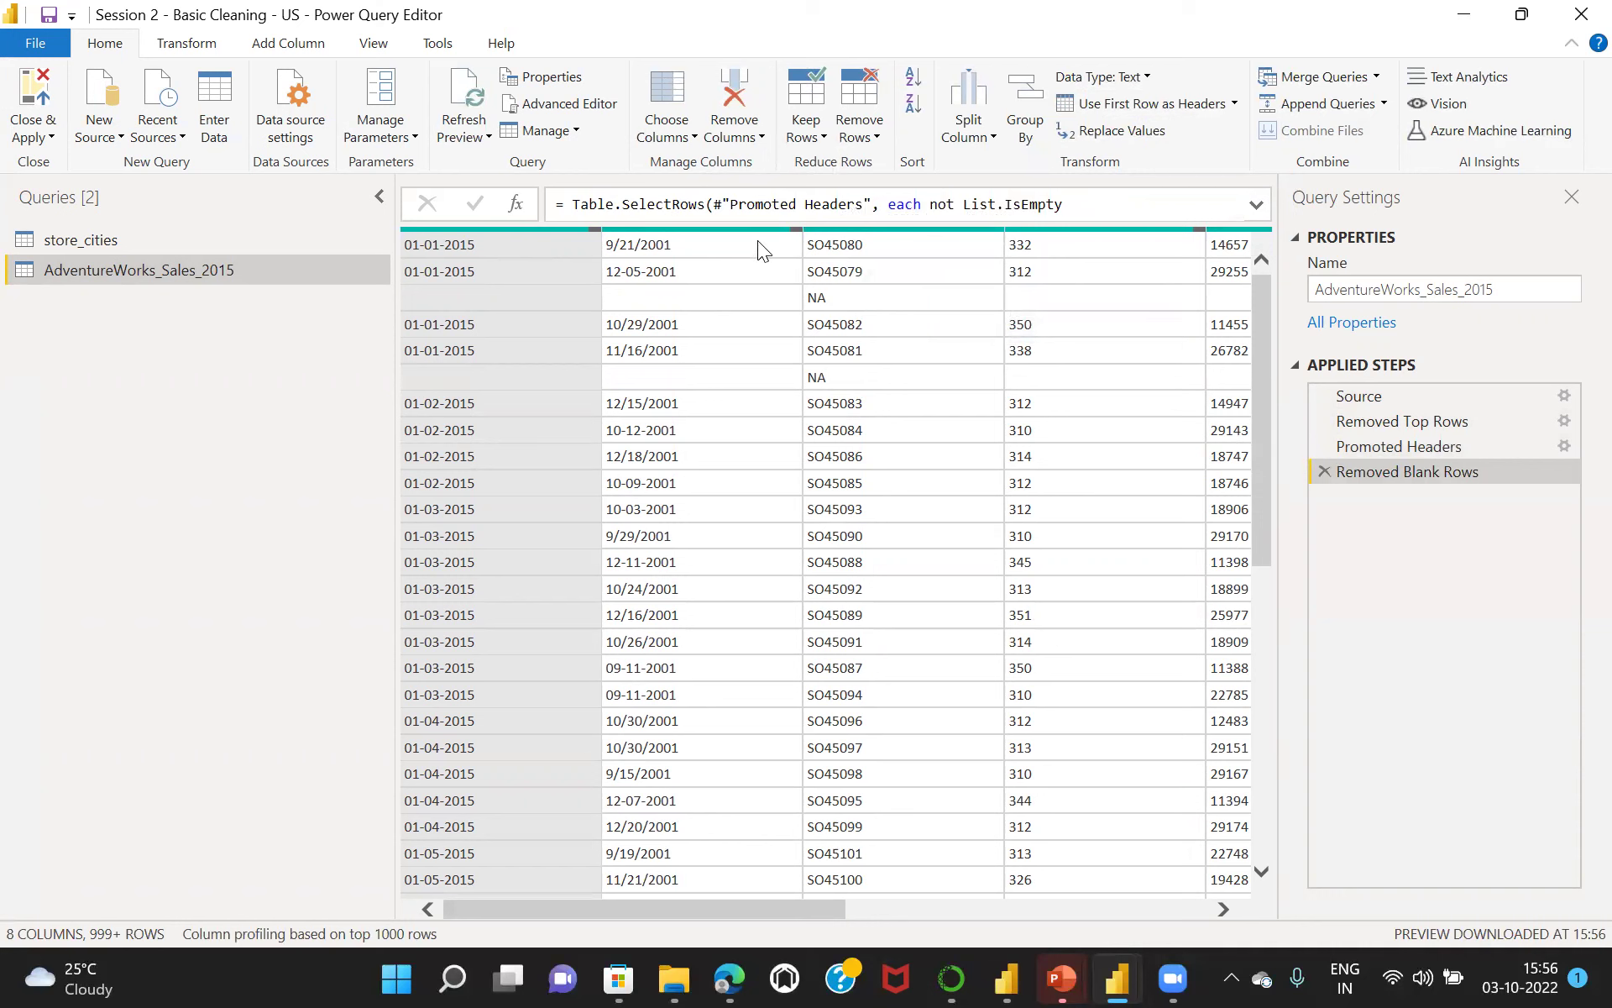
left_click(1410, 446)
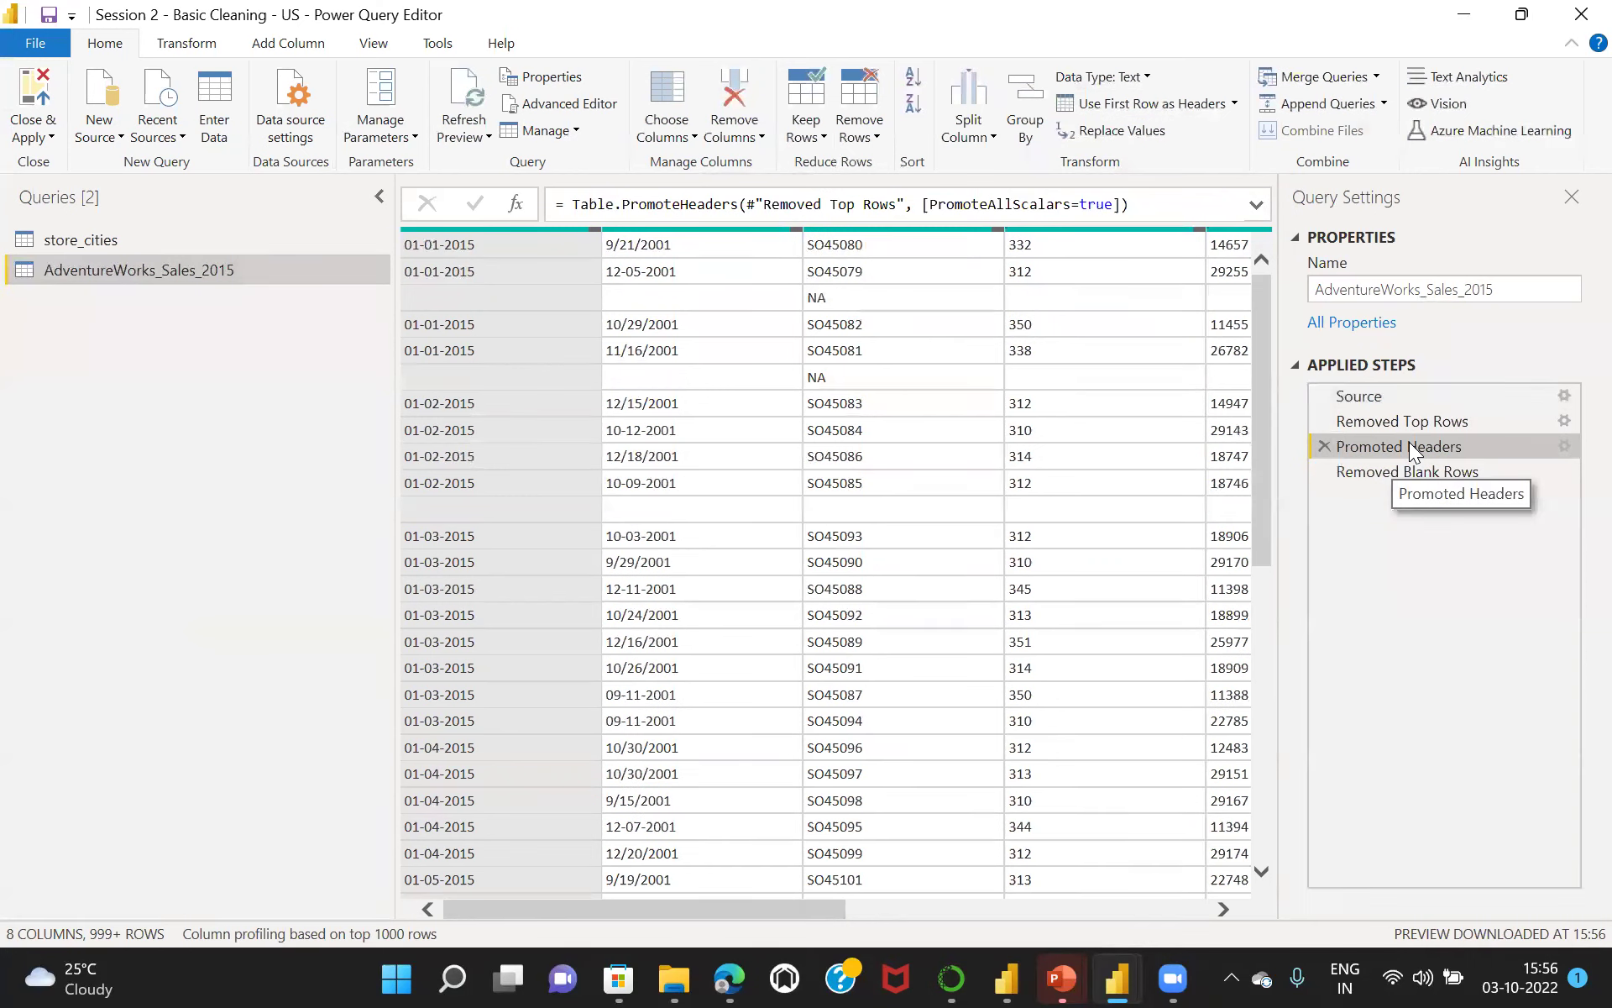
Go back to the Removed Top Rows step and insert another promotion of the first row to headers after it.
left_click(1404, 423)
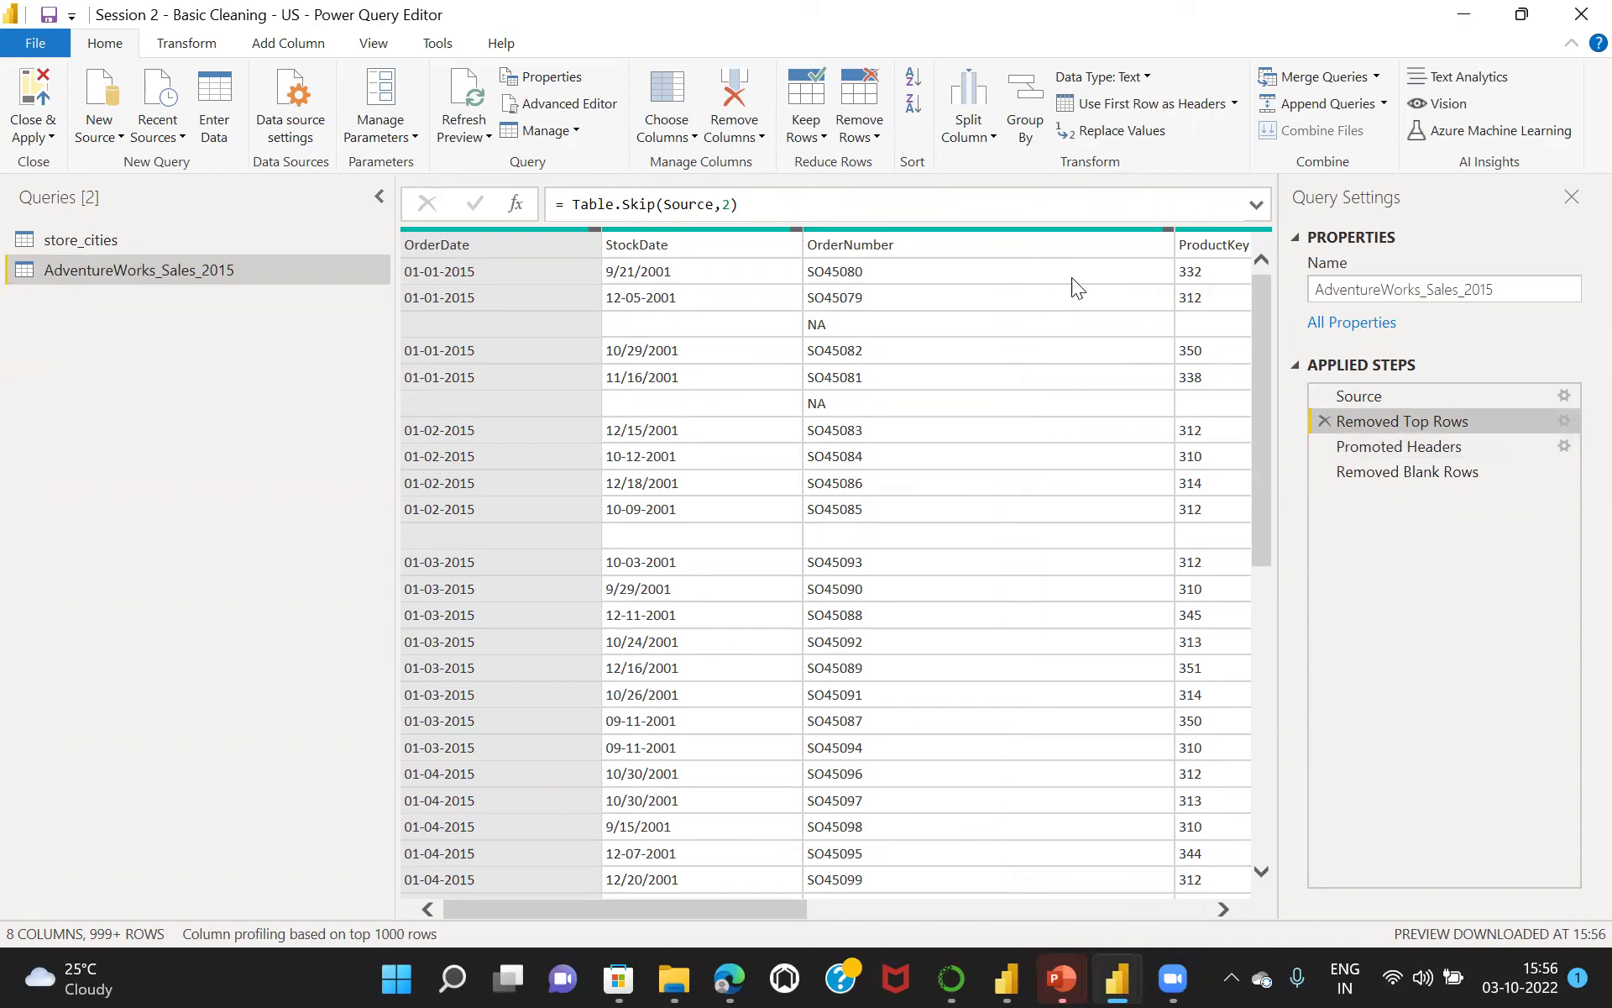
left_click(981, 245)
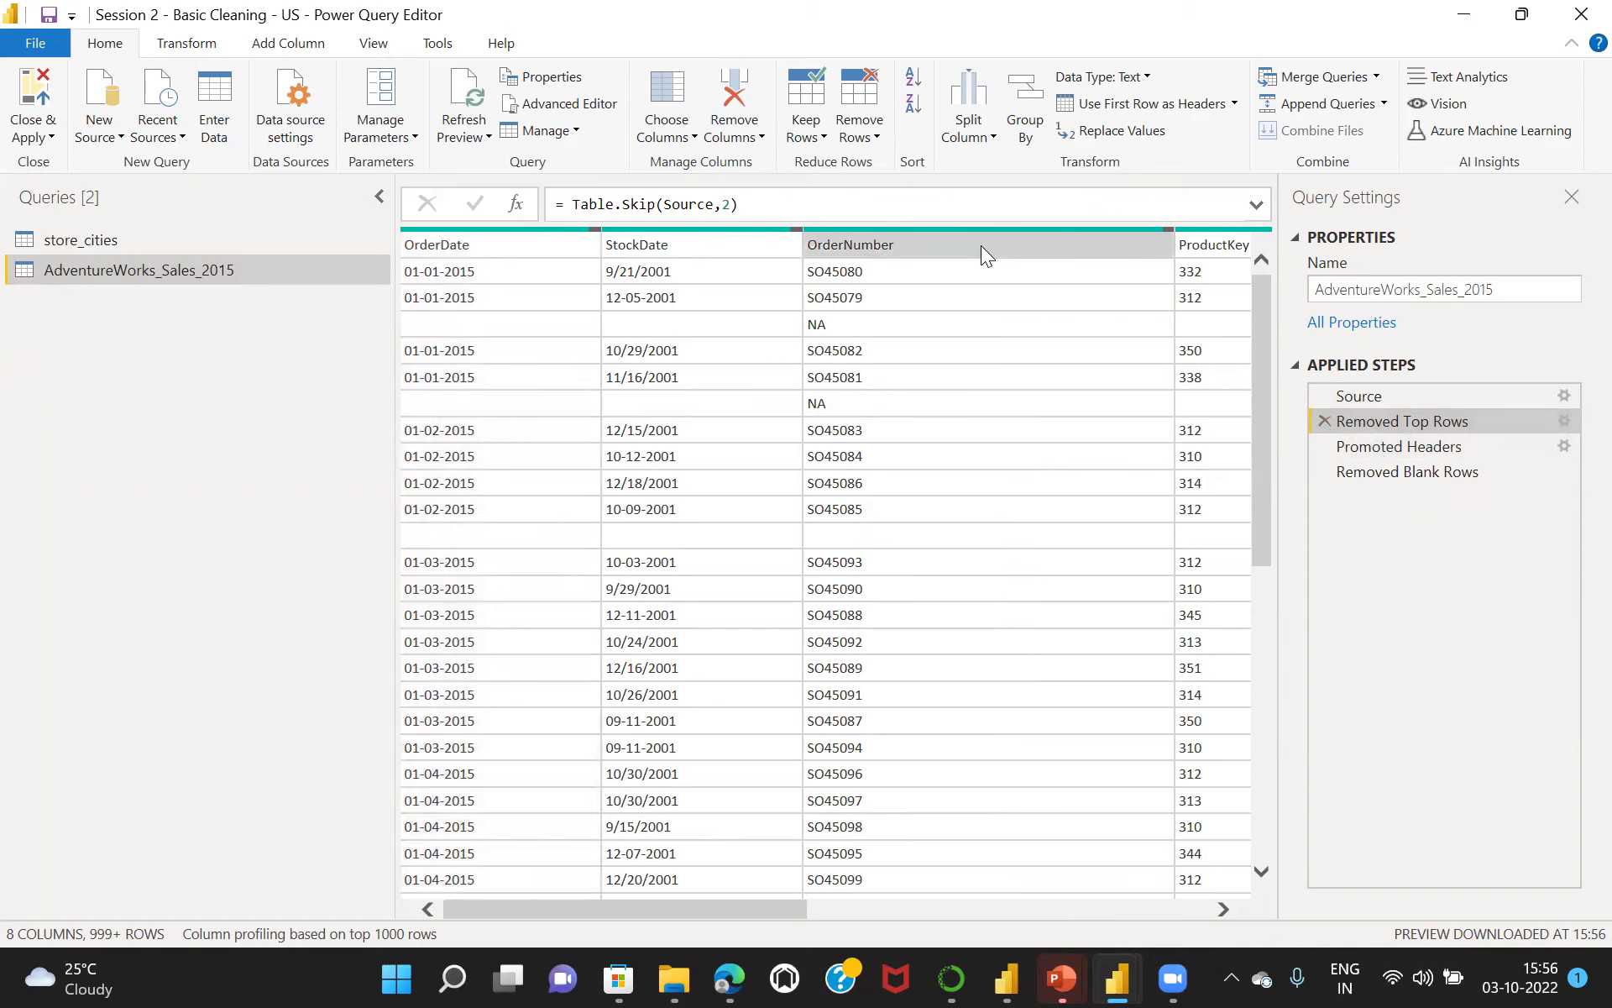
left_click(530, 247)
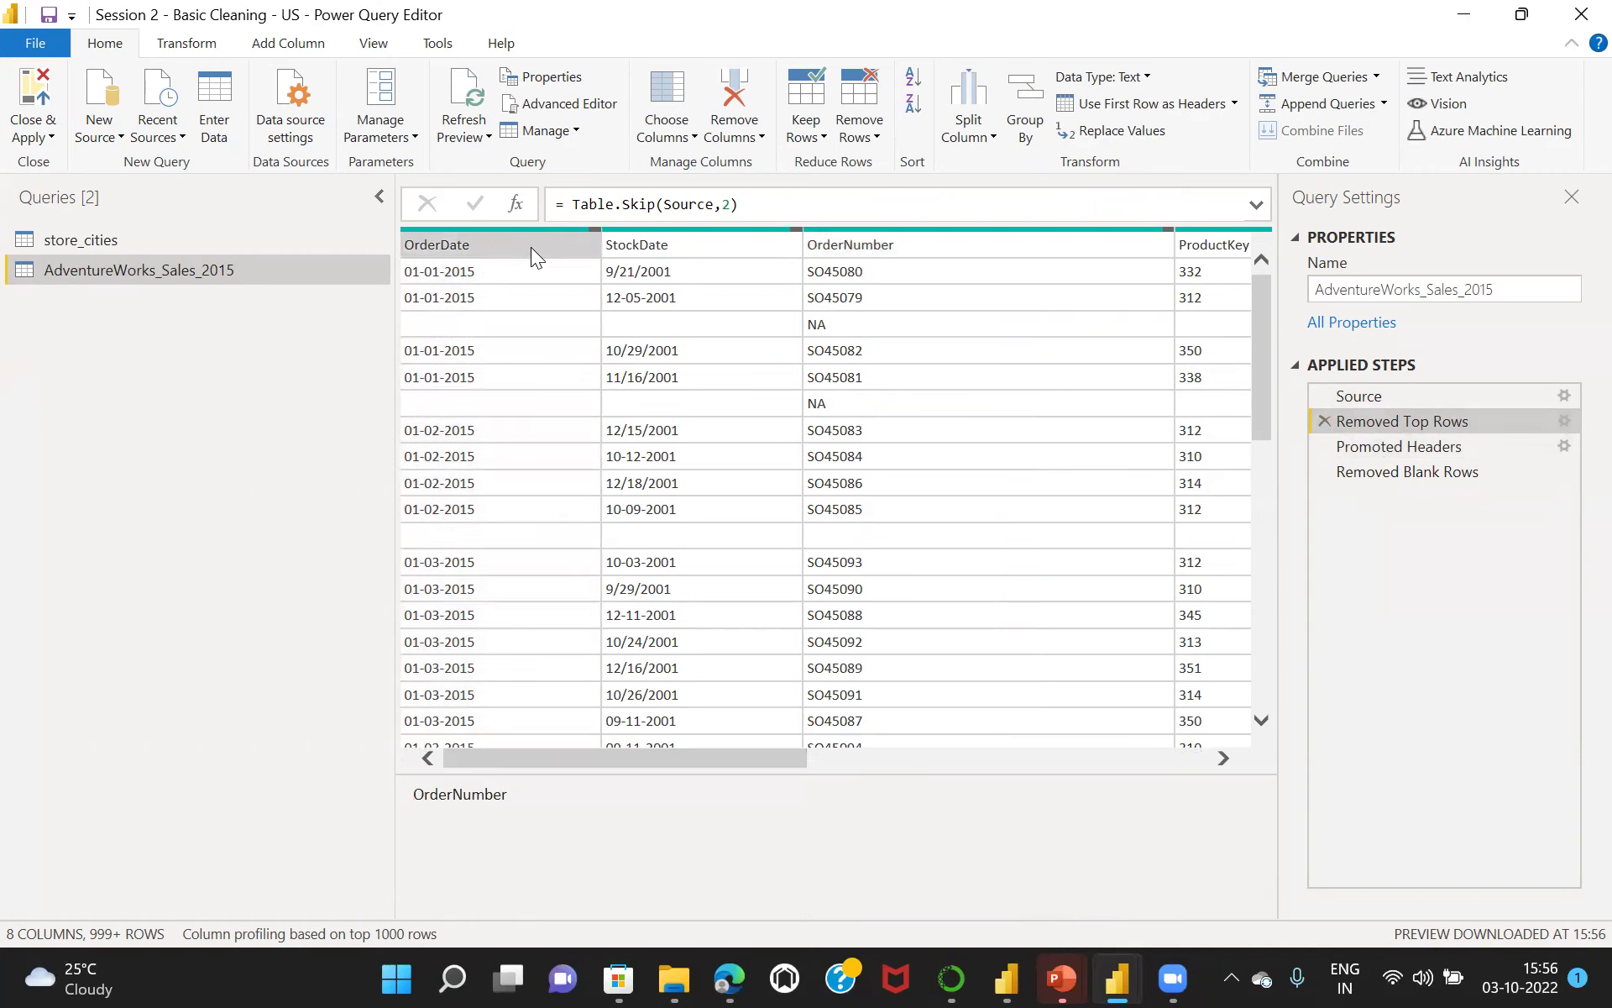
left_click(1147, 106)
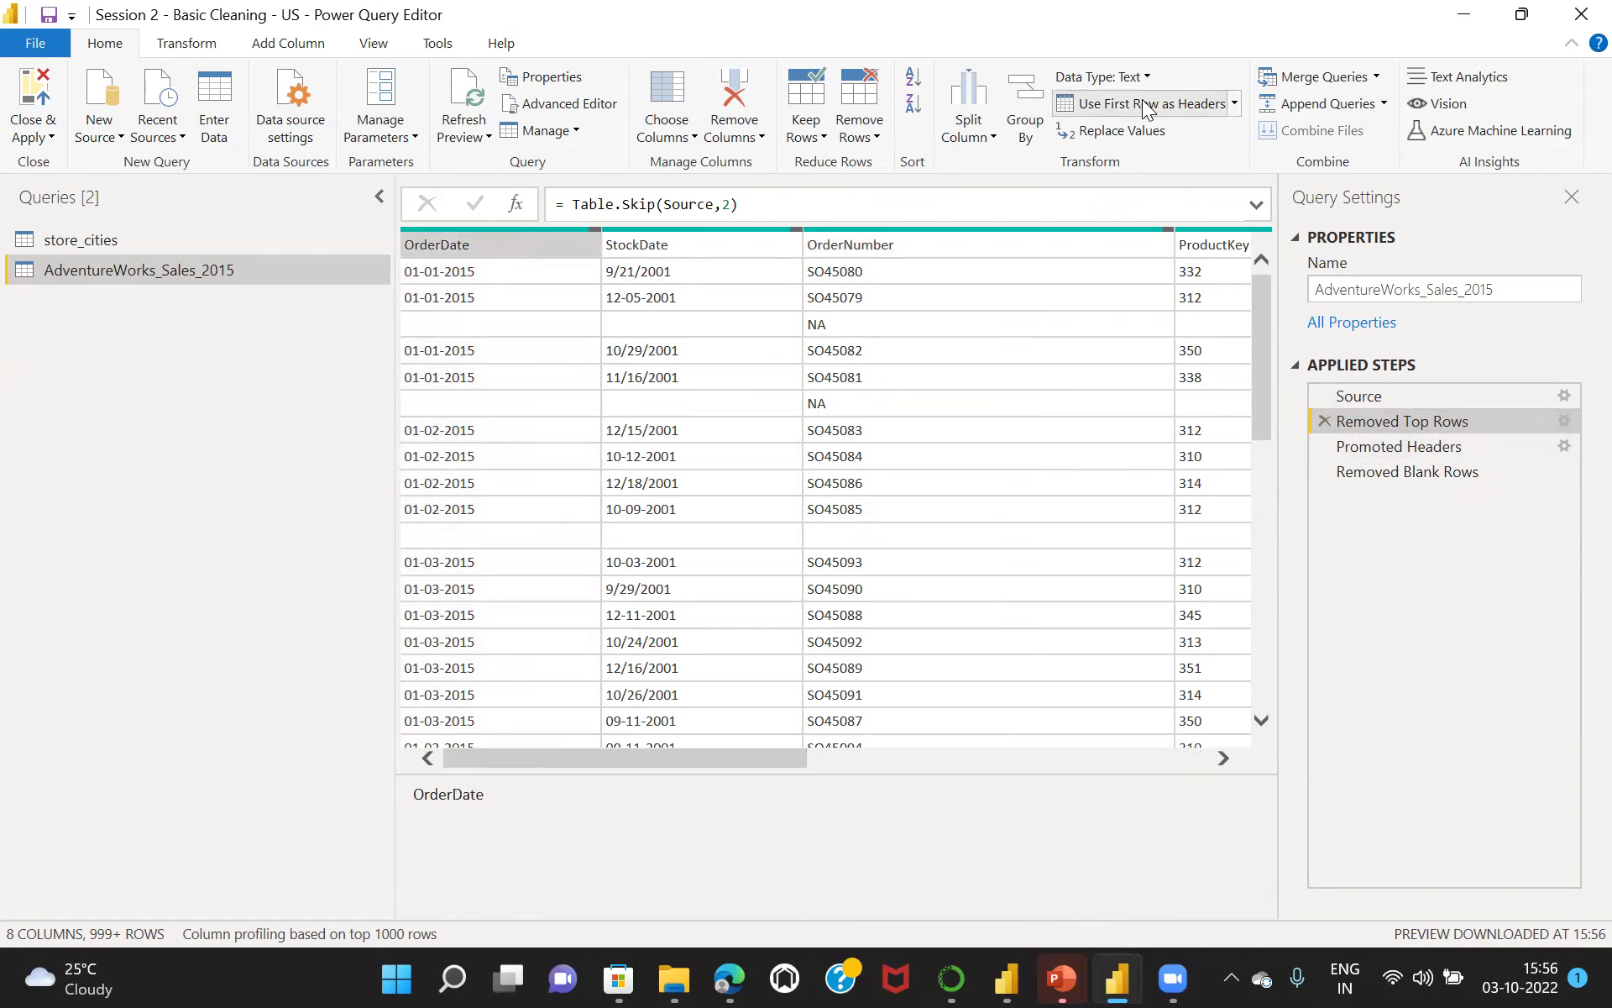
left_click(942, 536)
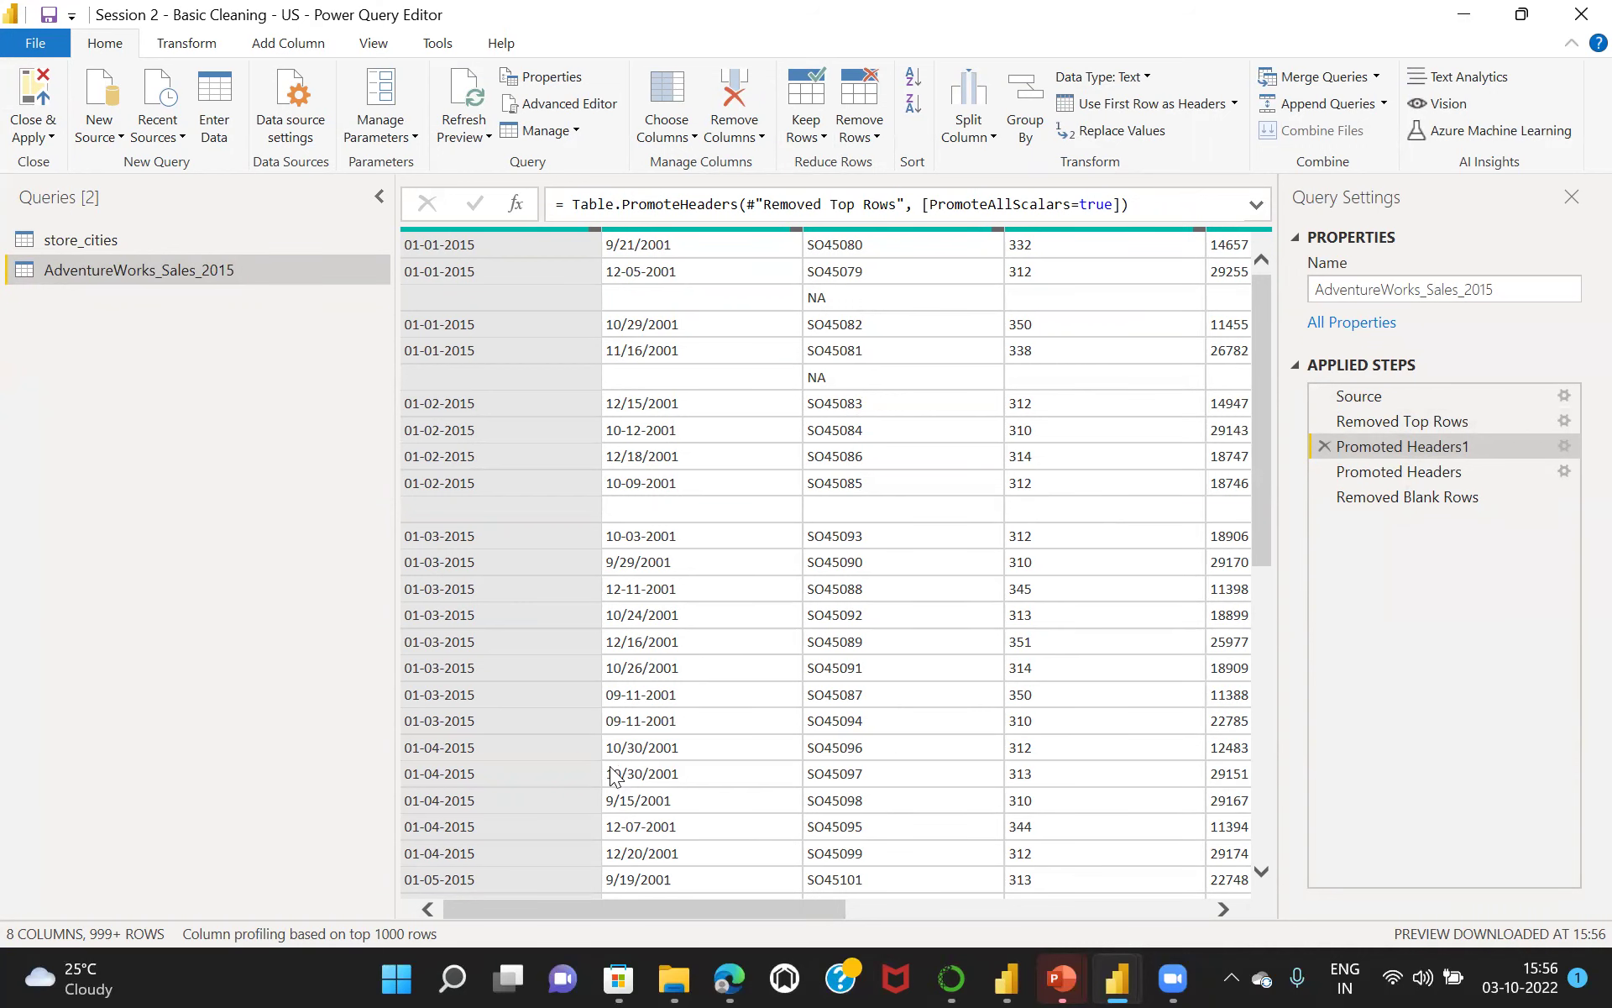
Delete all applied steps of the AdventureWorks_Sales_2015 query except Source.
left_click_drag(635, 900, 600, 881)
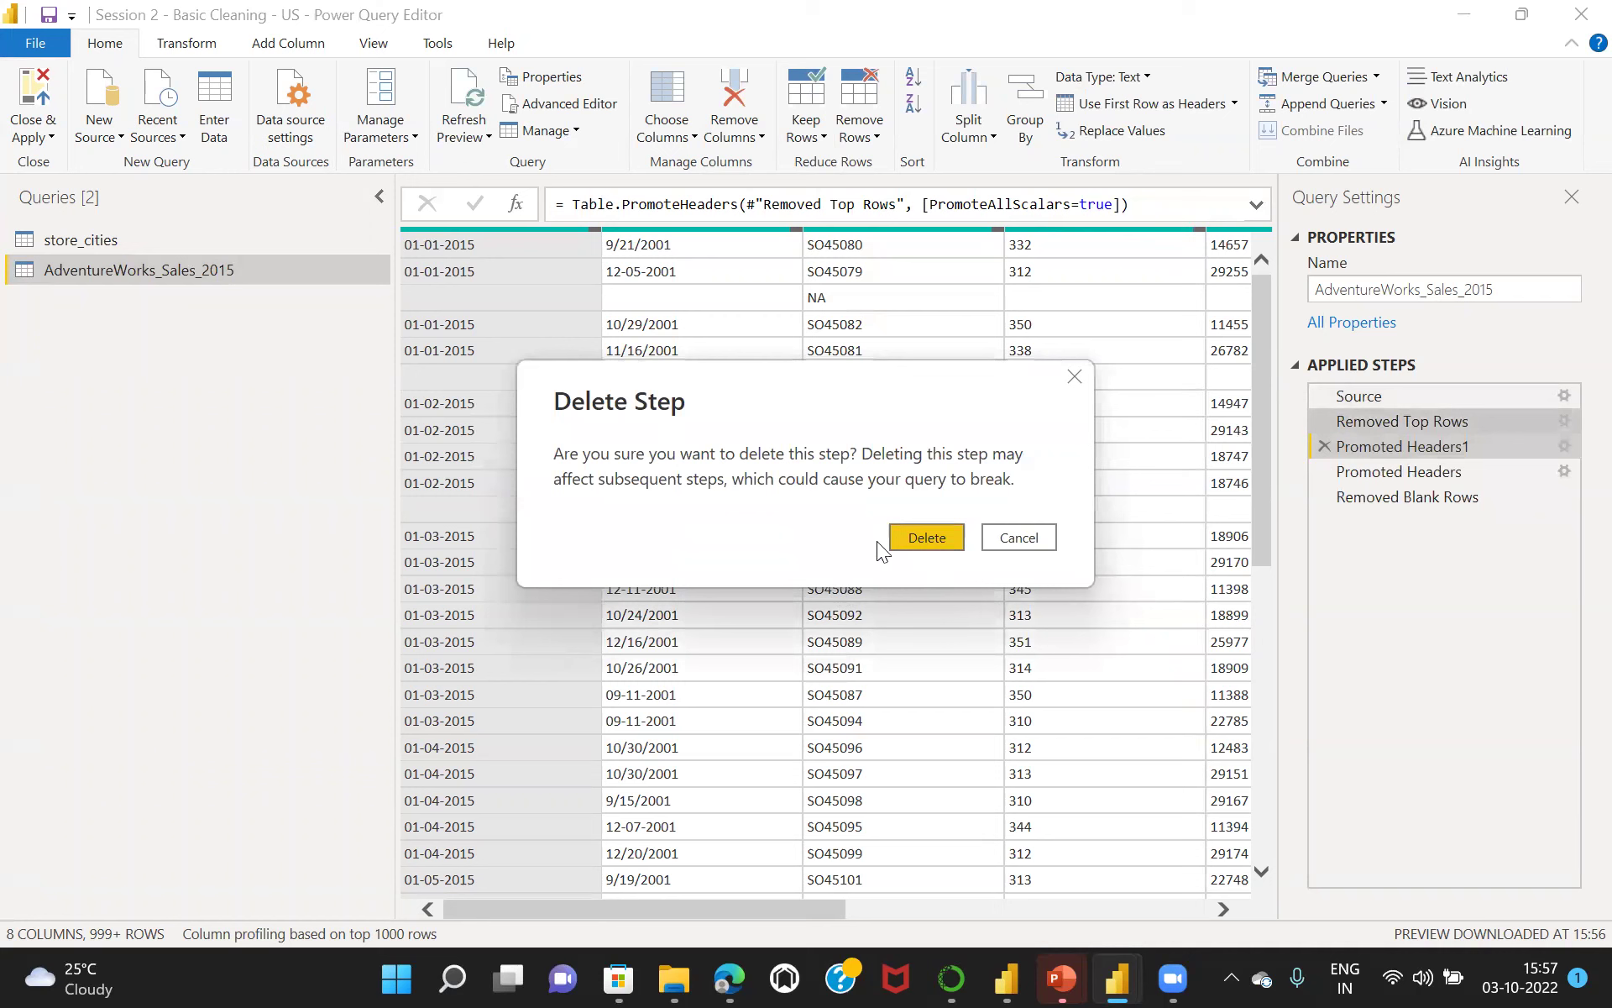
left_click(917, 536)
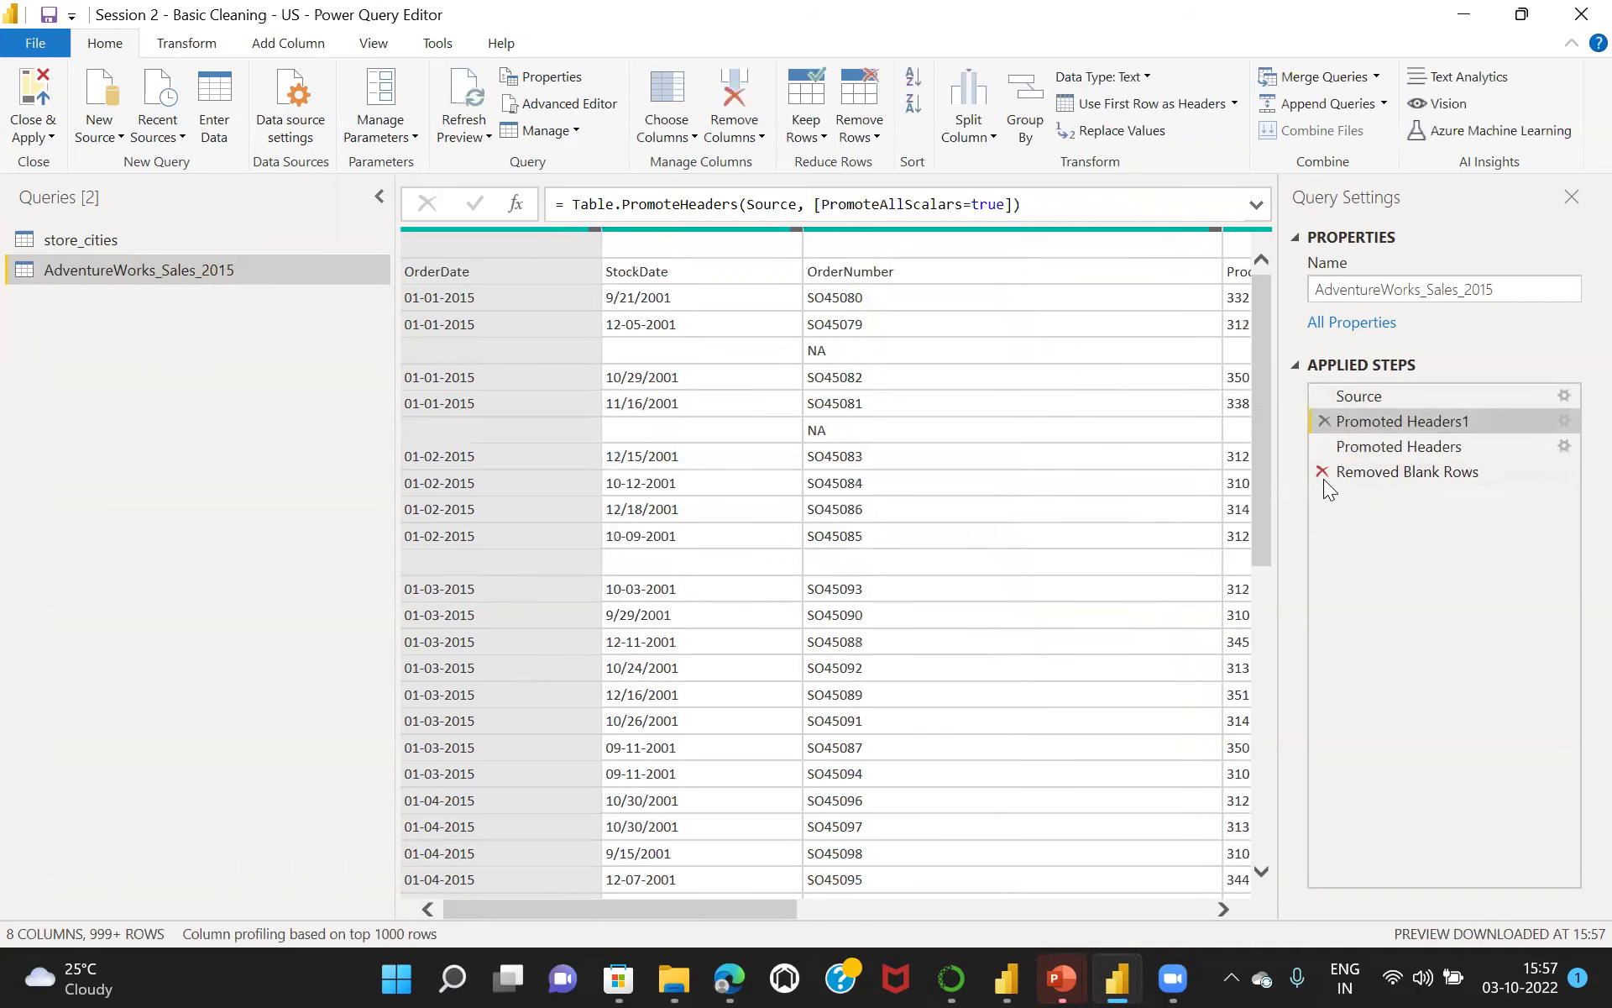
left_click(1323, 471)
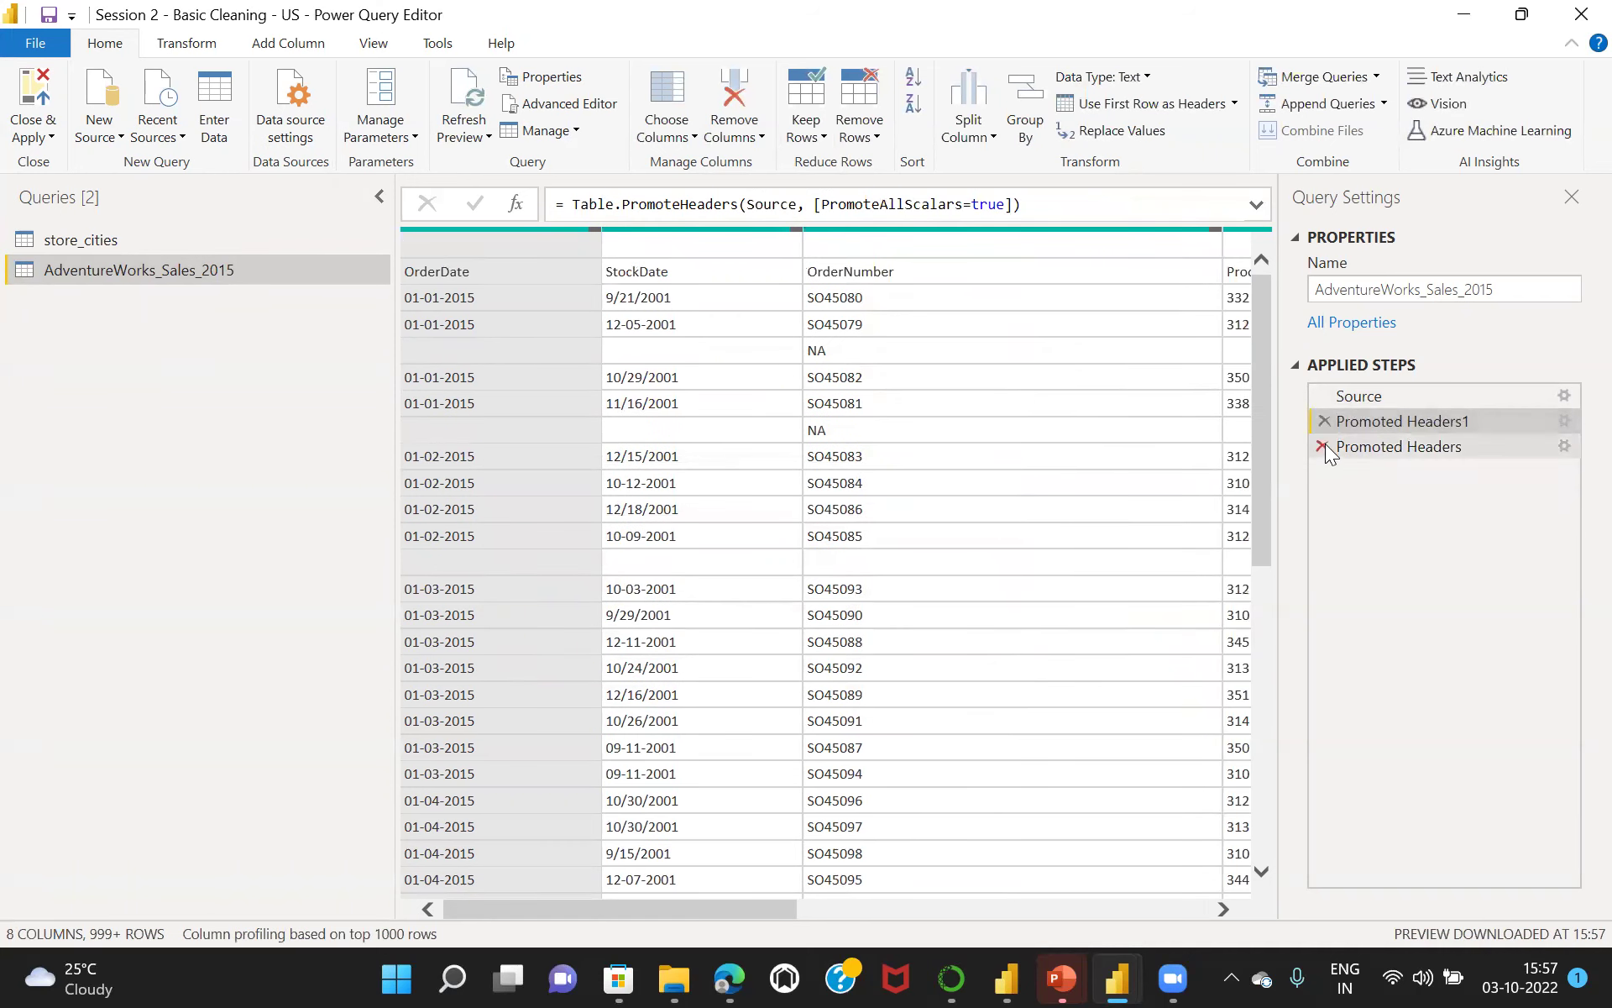
left_click(1324, 446)
left_click(1324, 421)
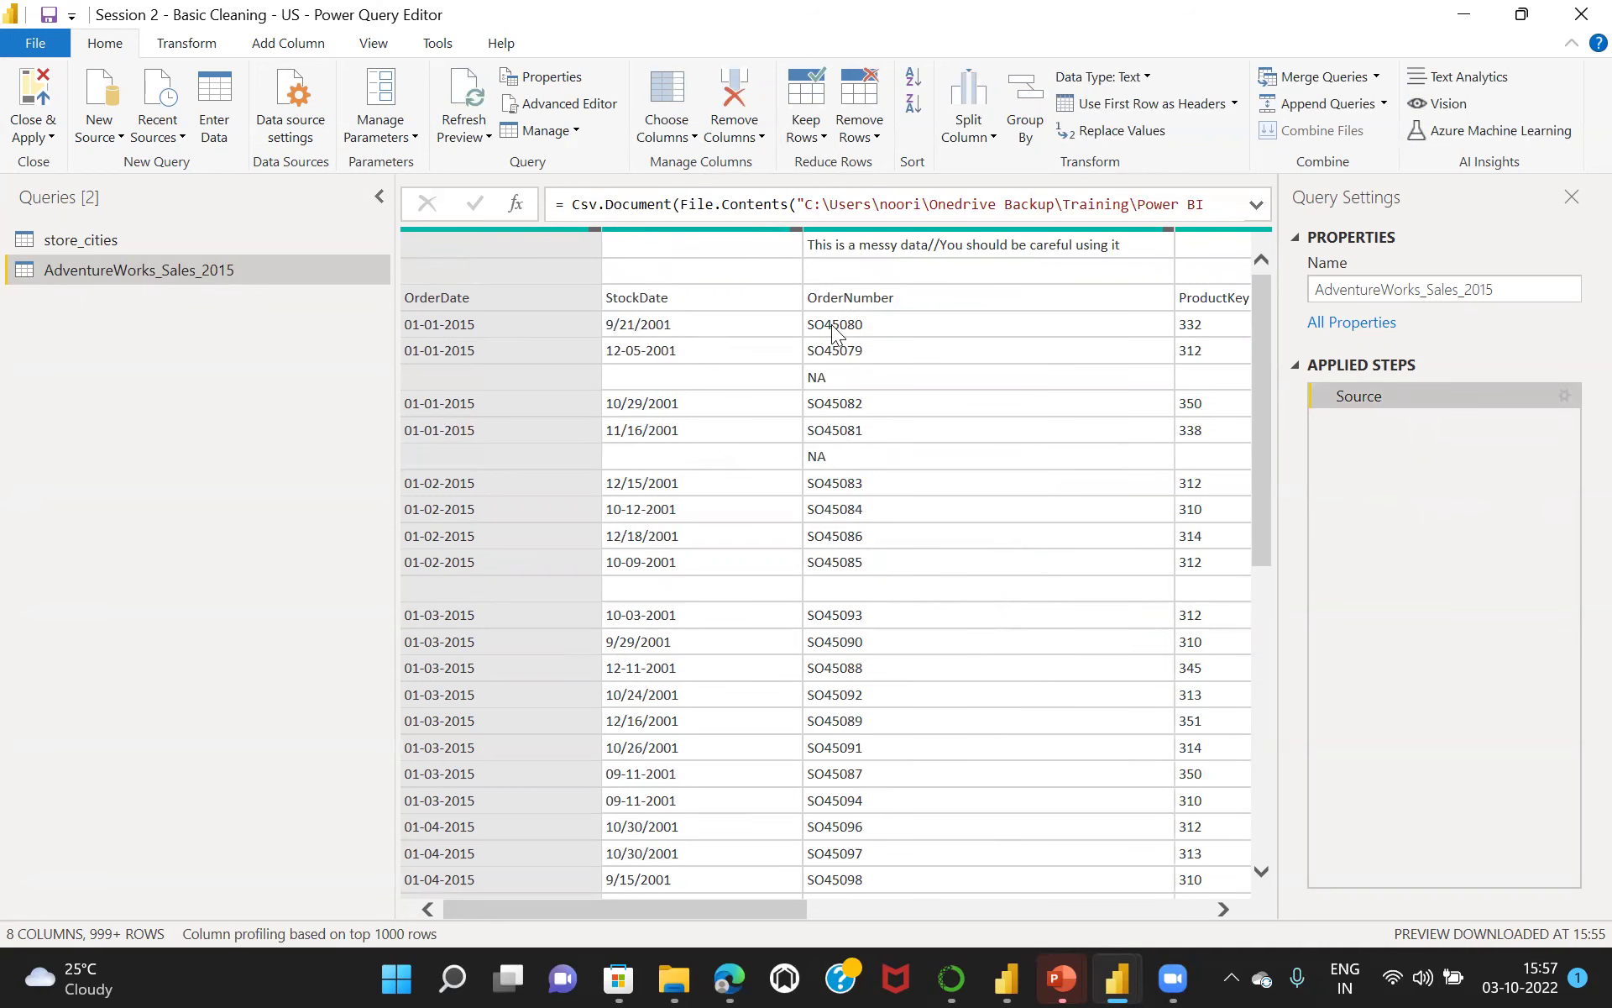
Remove the top 2 rows from the restored sales data and promote the OrderDate row to column headers.
left_click(454, 257)
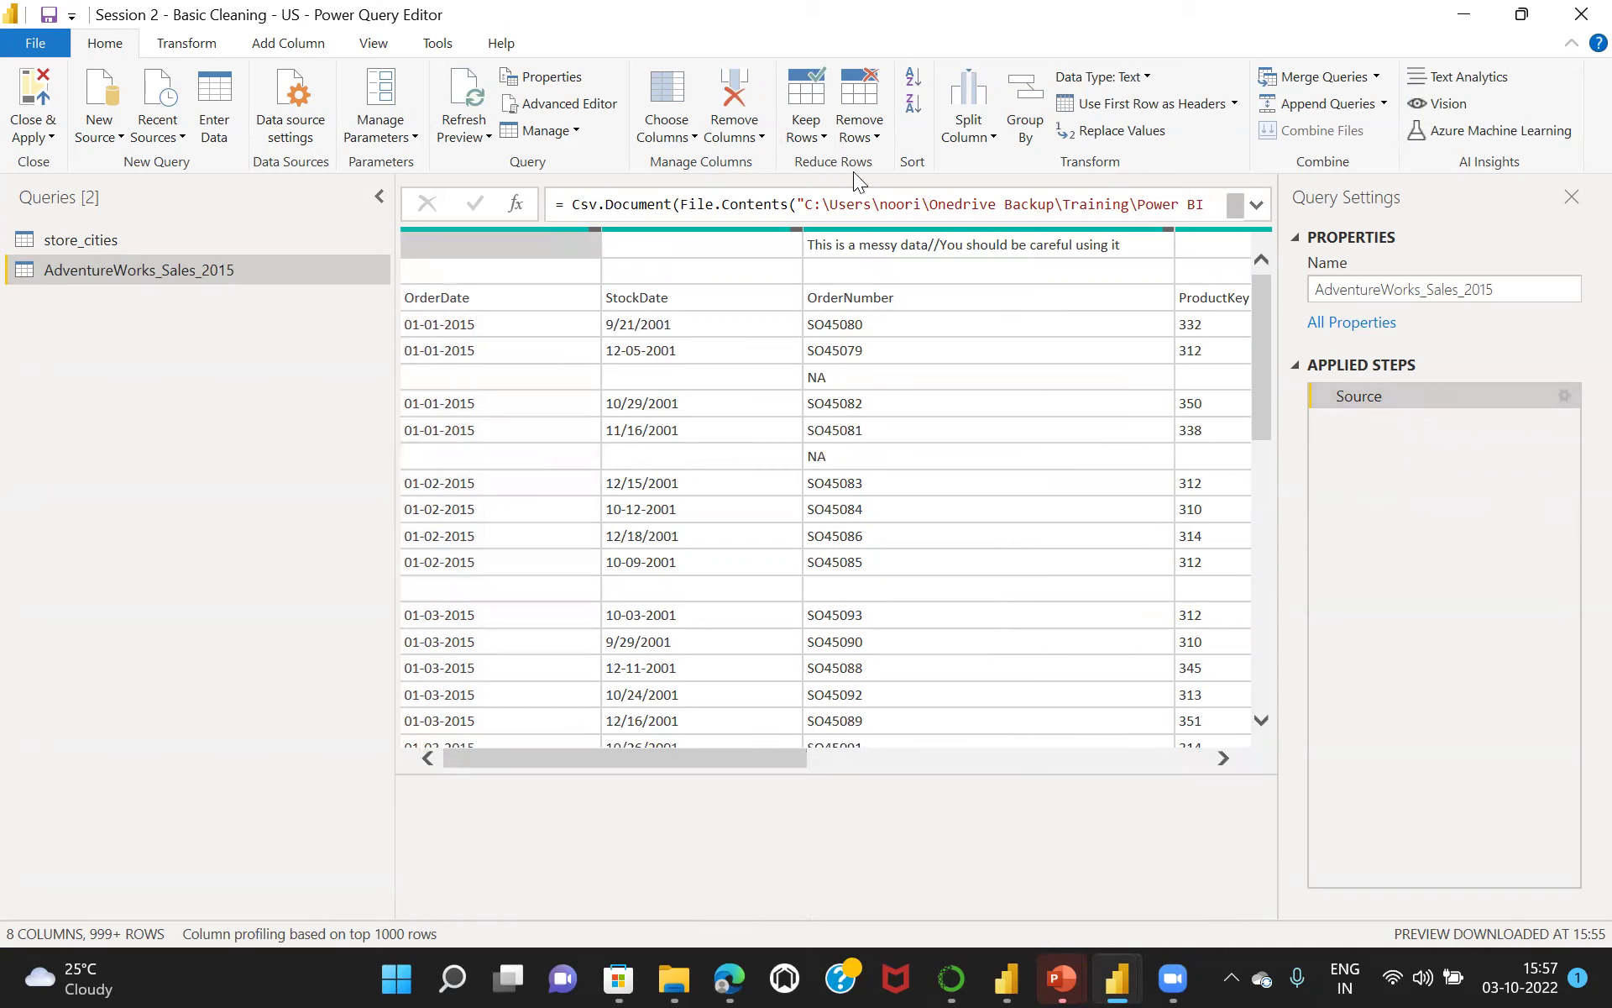
left_click(876, 137)
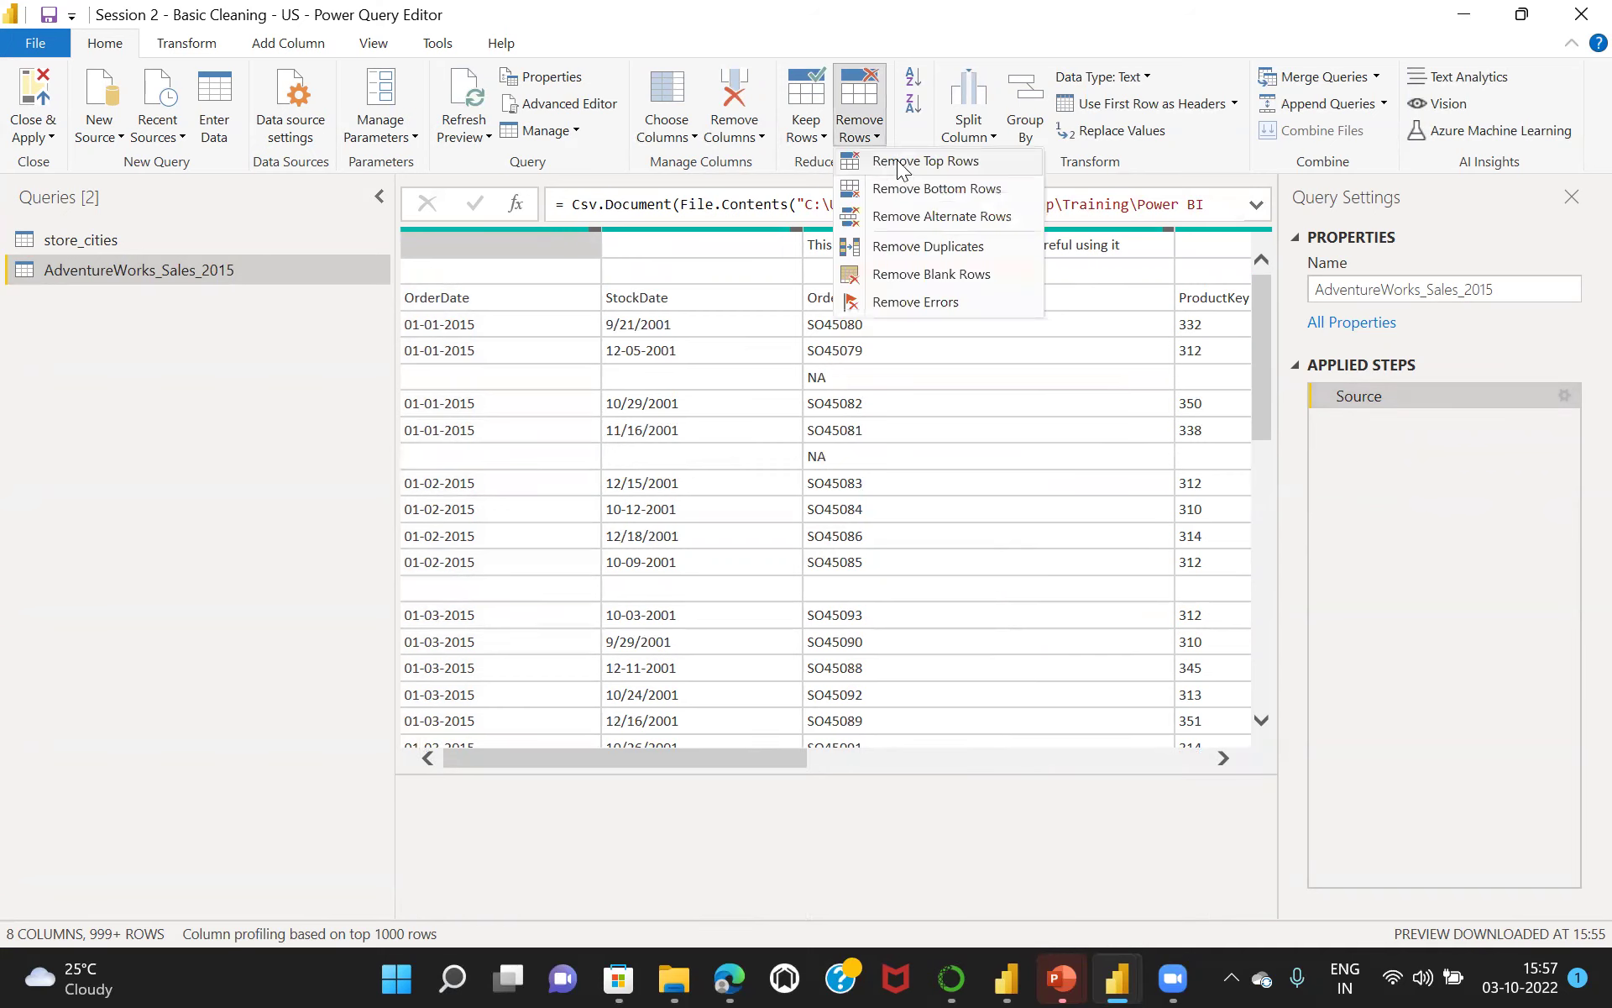
left_click(886, 160)
type("2")
left_click(1078, 561)
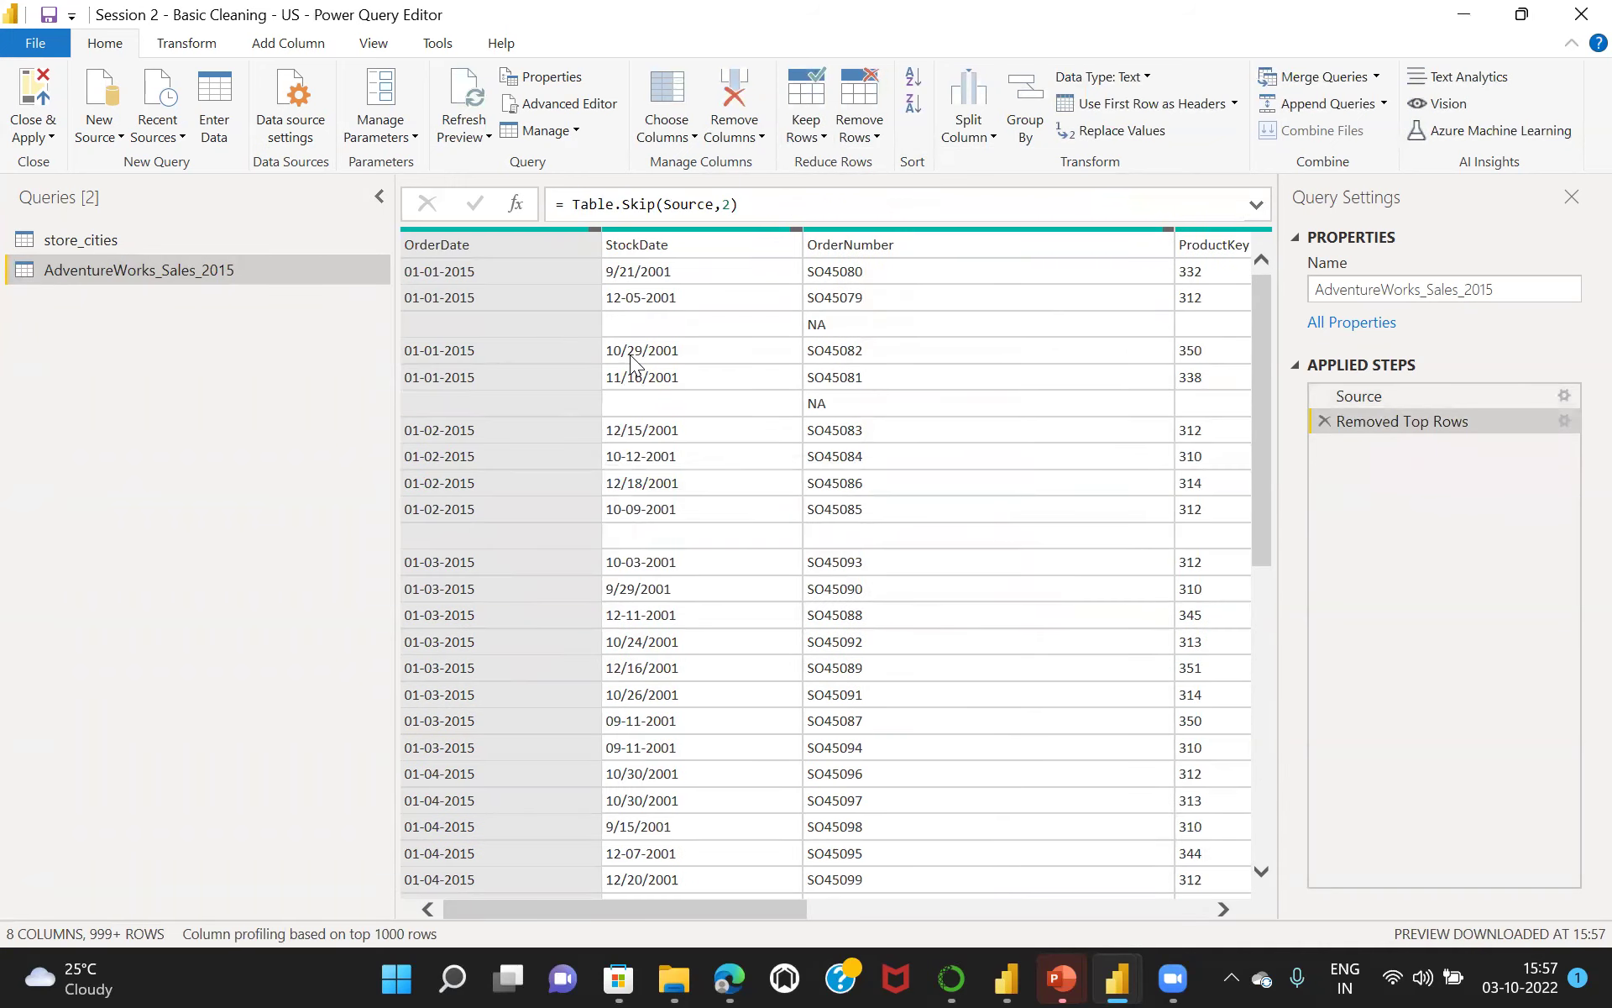
left_click(1142, 104)
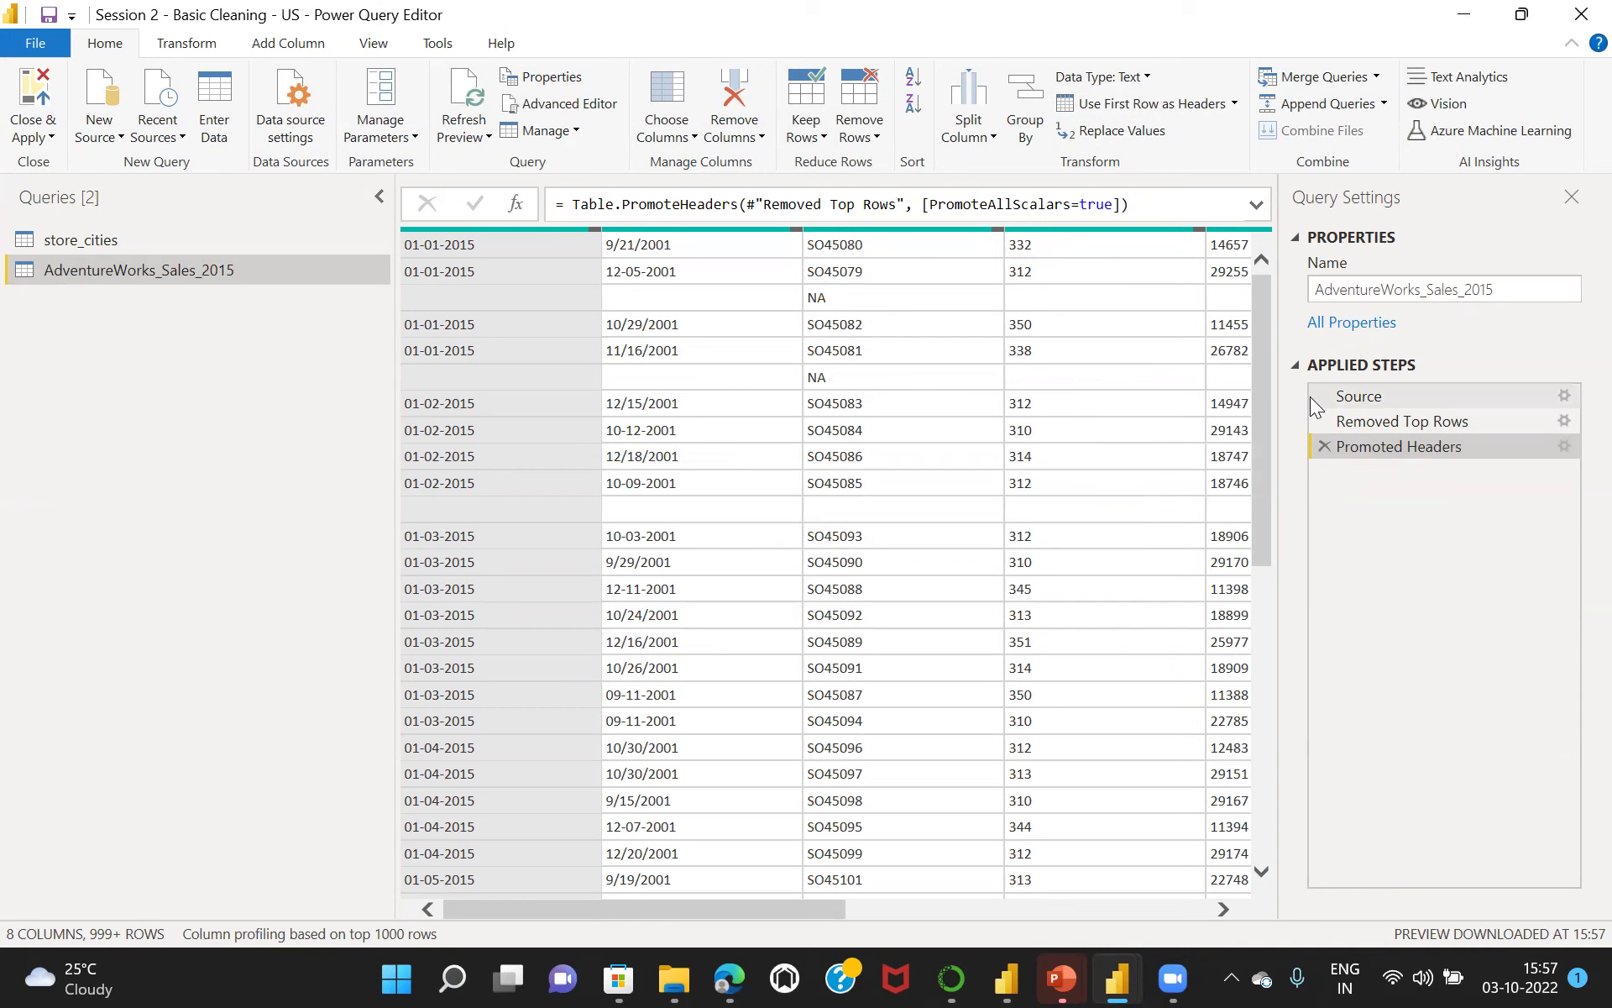
Remove the blank rows from the AdventureWorks_Sales_2015 query, applying the removal twice.
left_click_drag(1261, 411, 1342, 243)
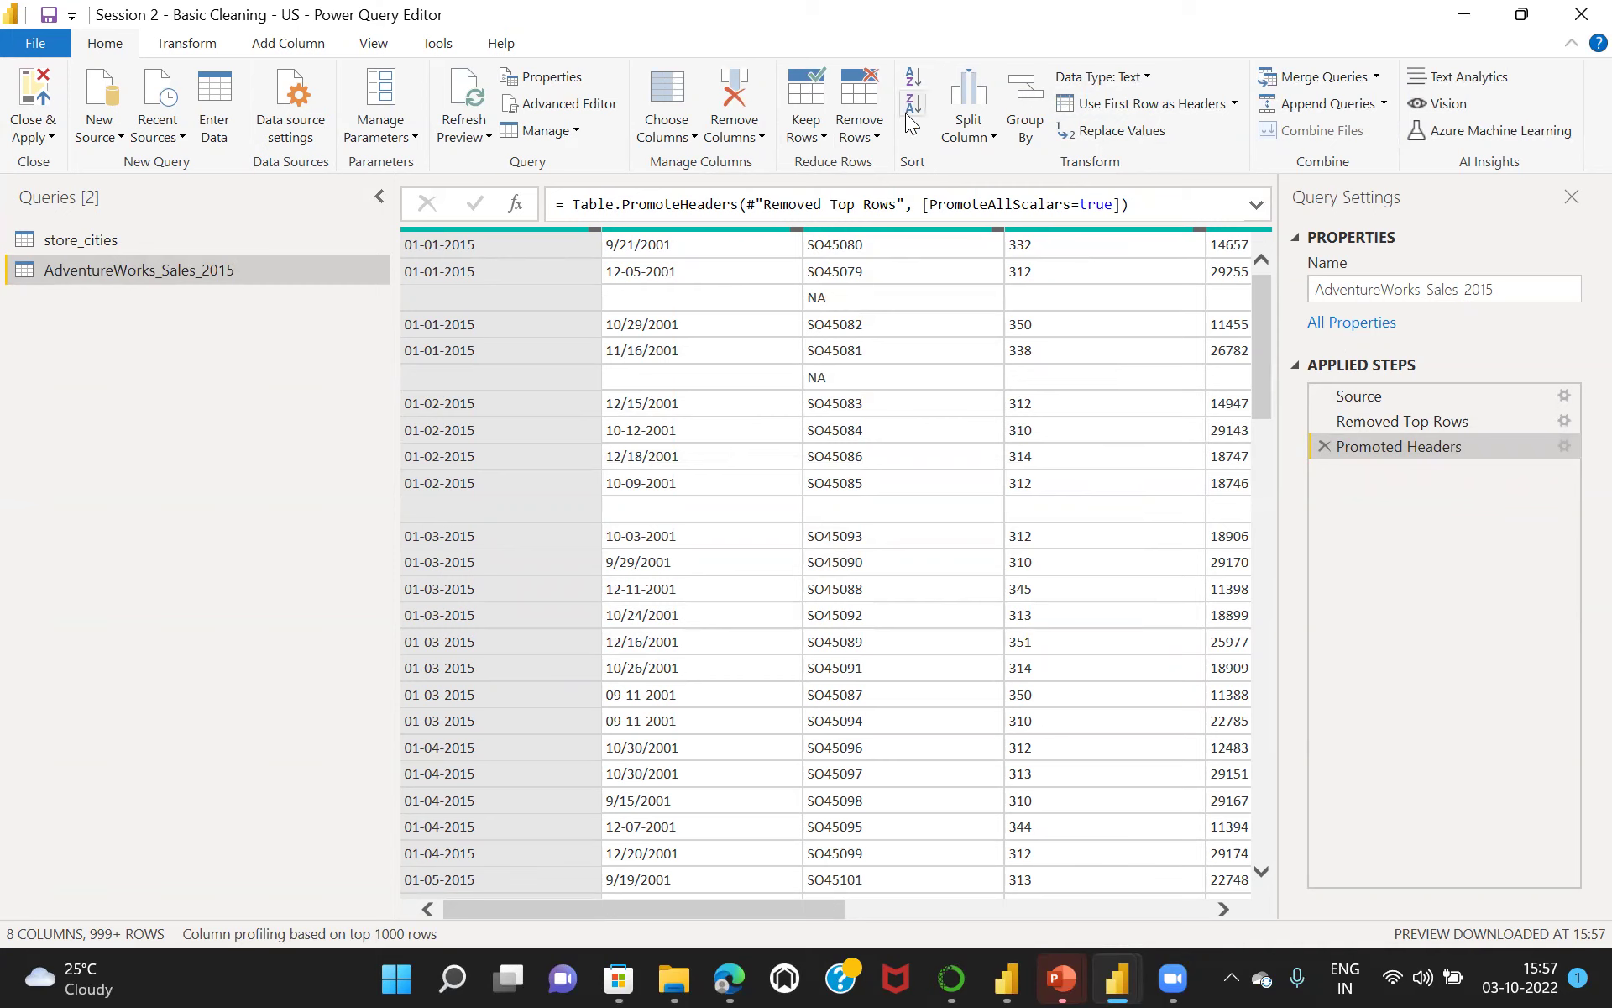
left_click(870, 143)
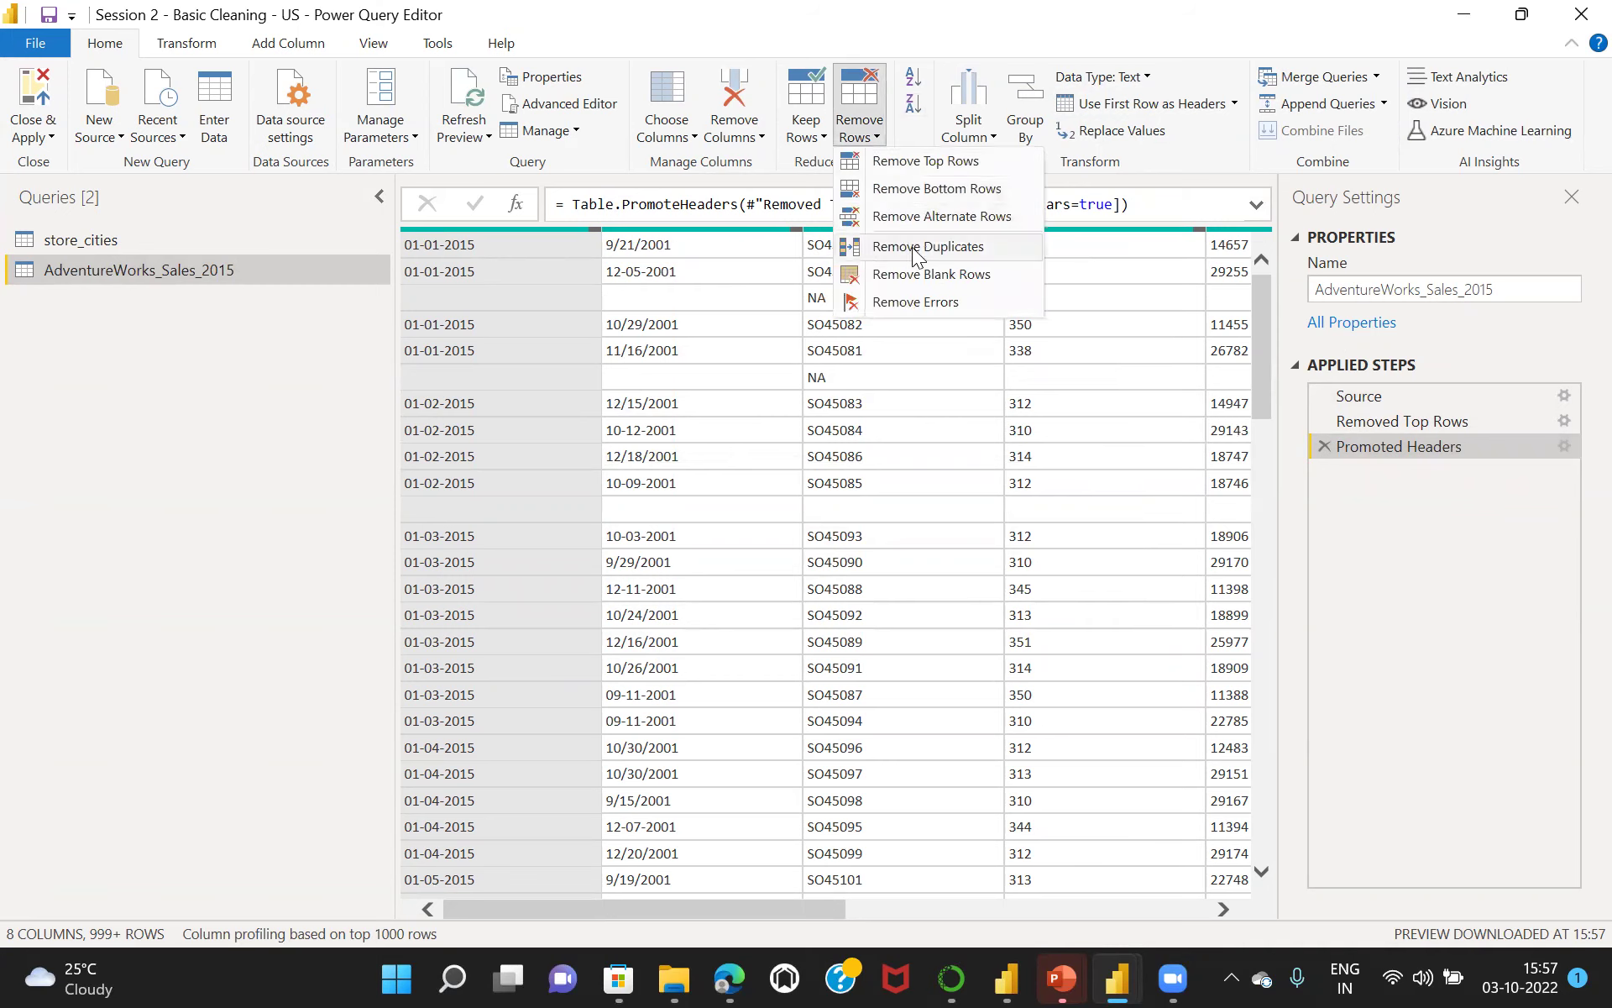
left_click(943, 281)
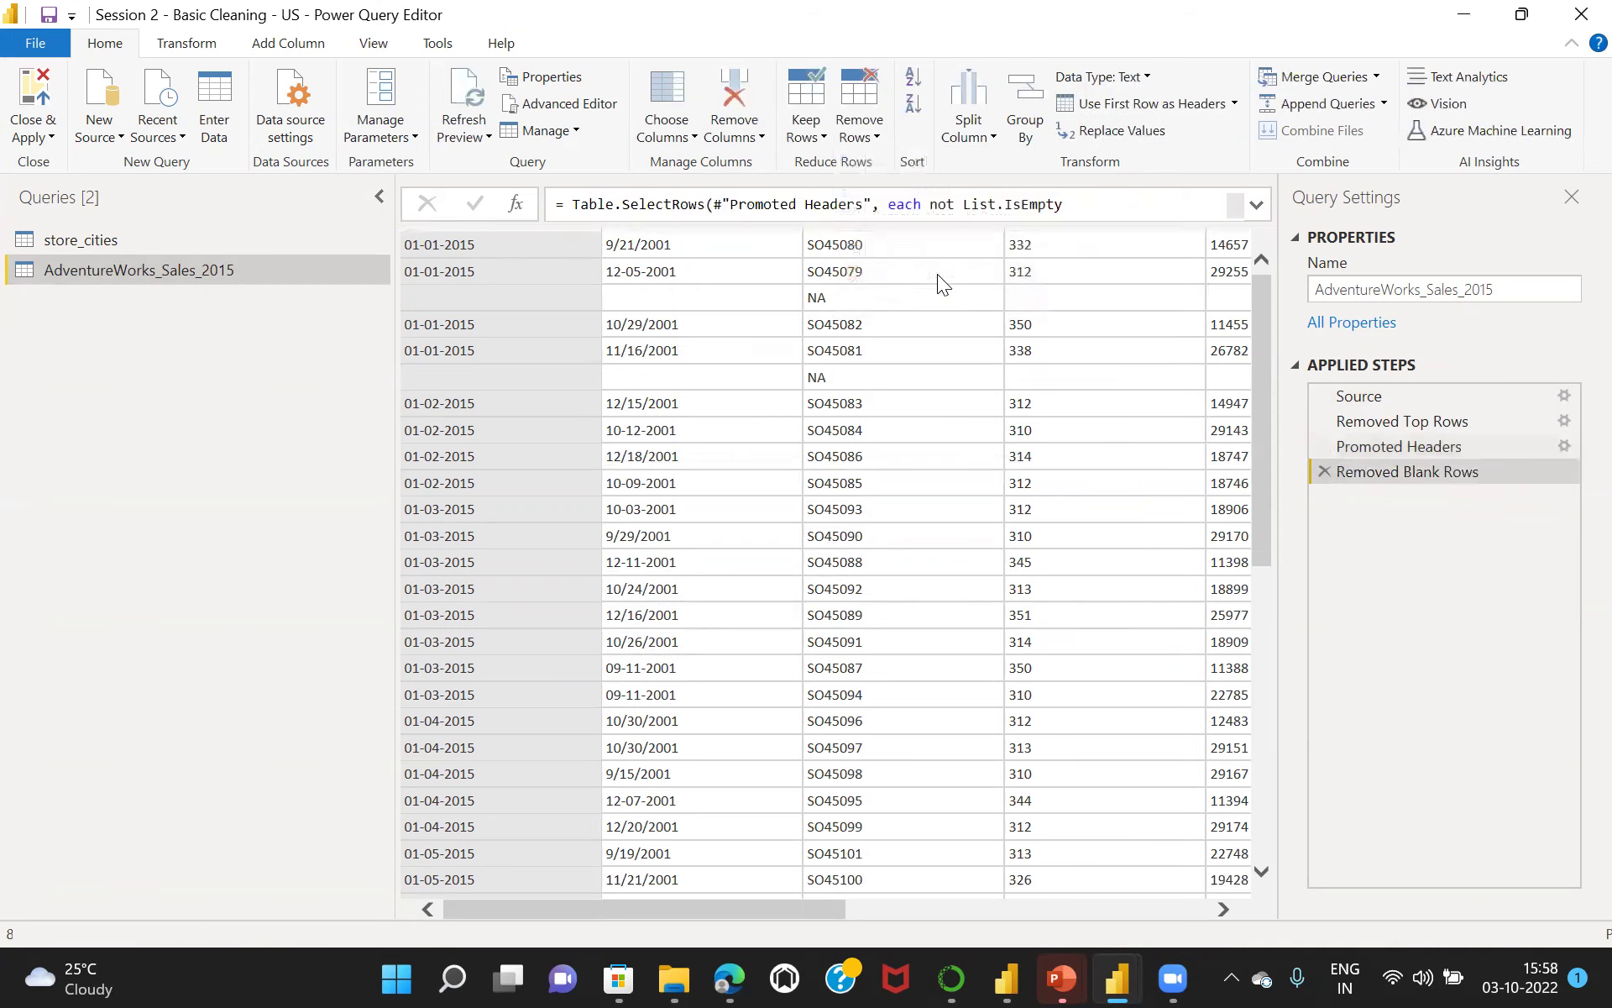
left_click(878, 133)
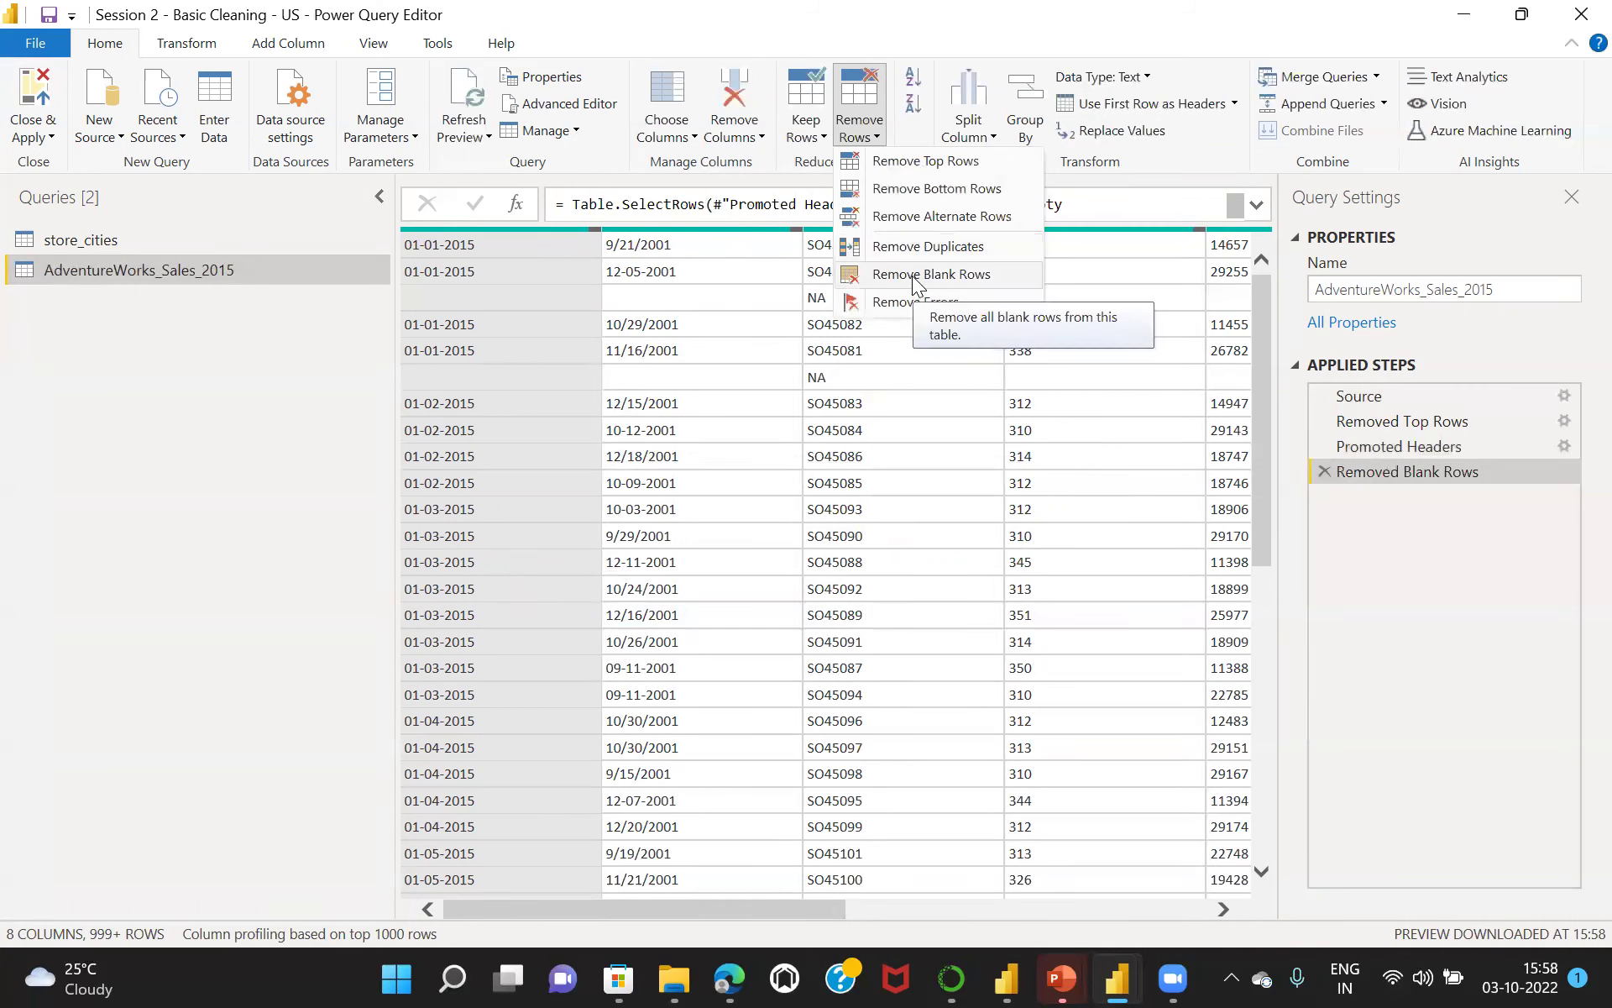
left_click(942, 277)
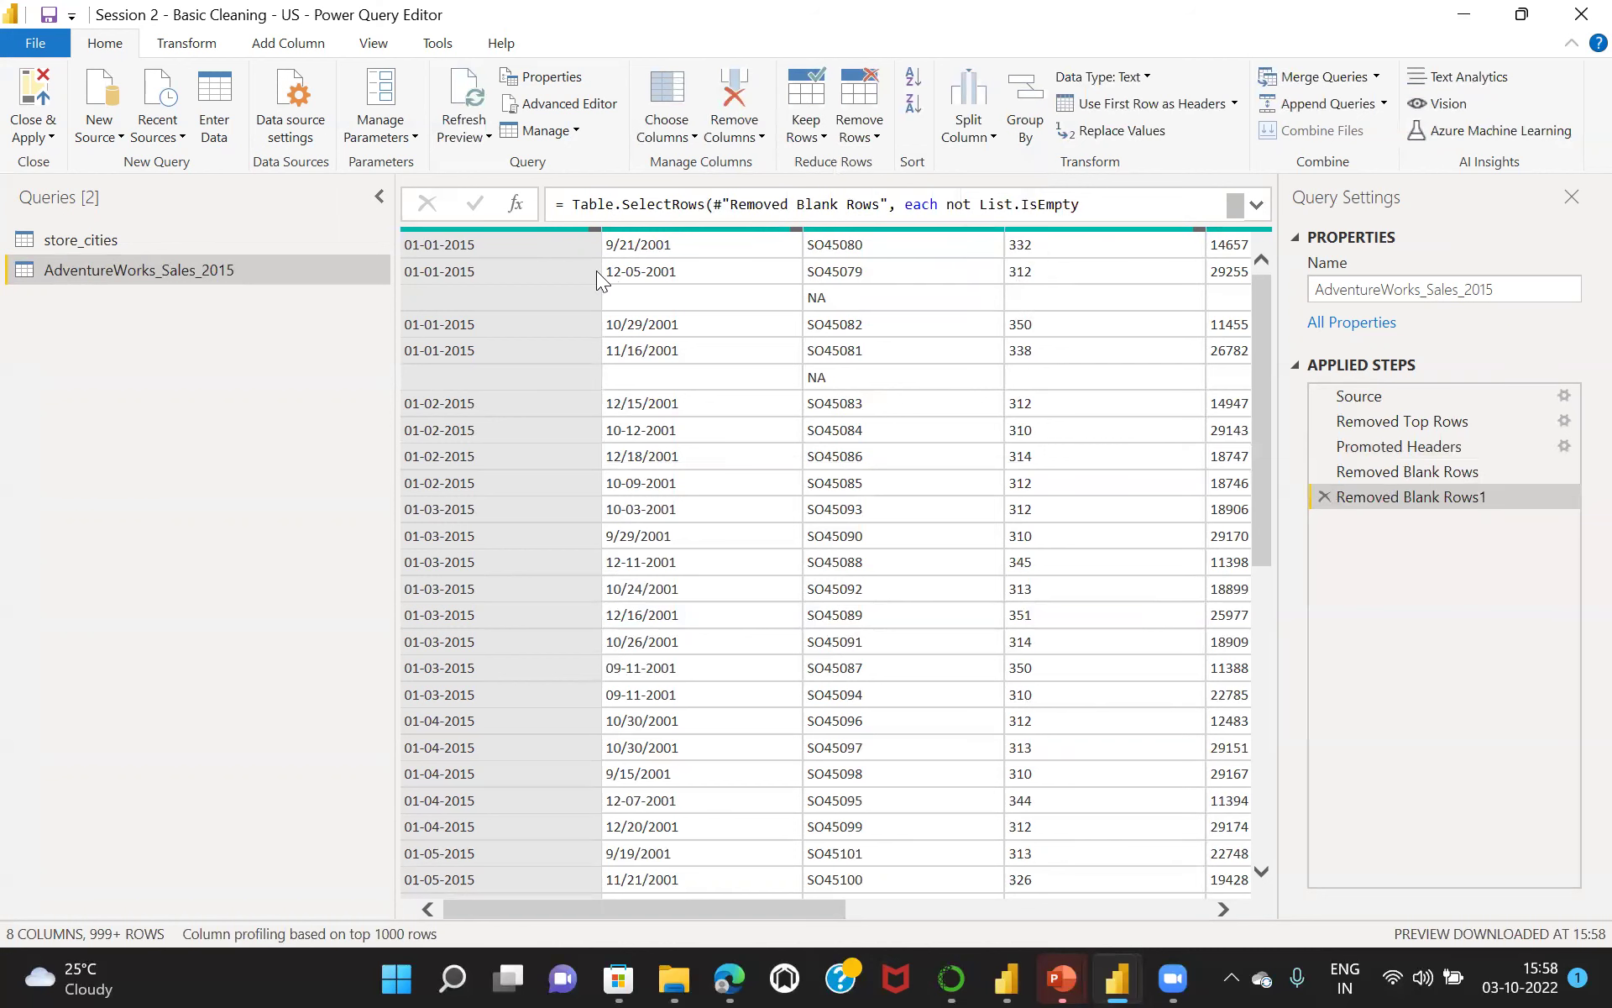
left_click(929, 243)
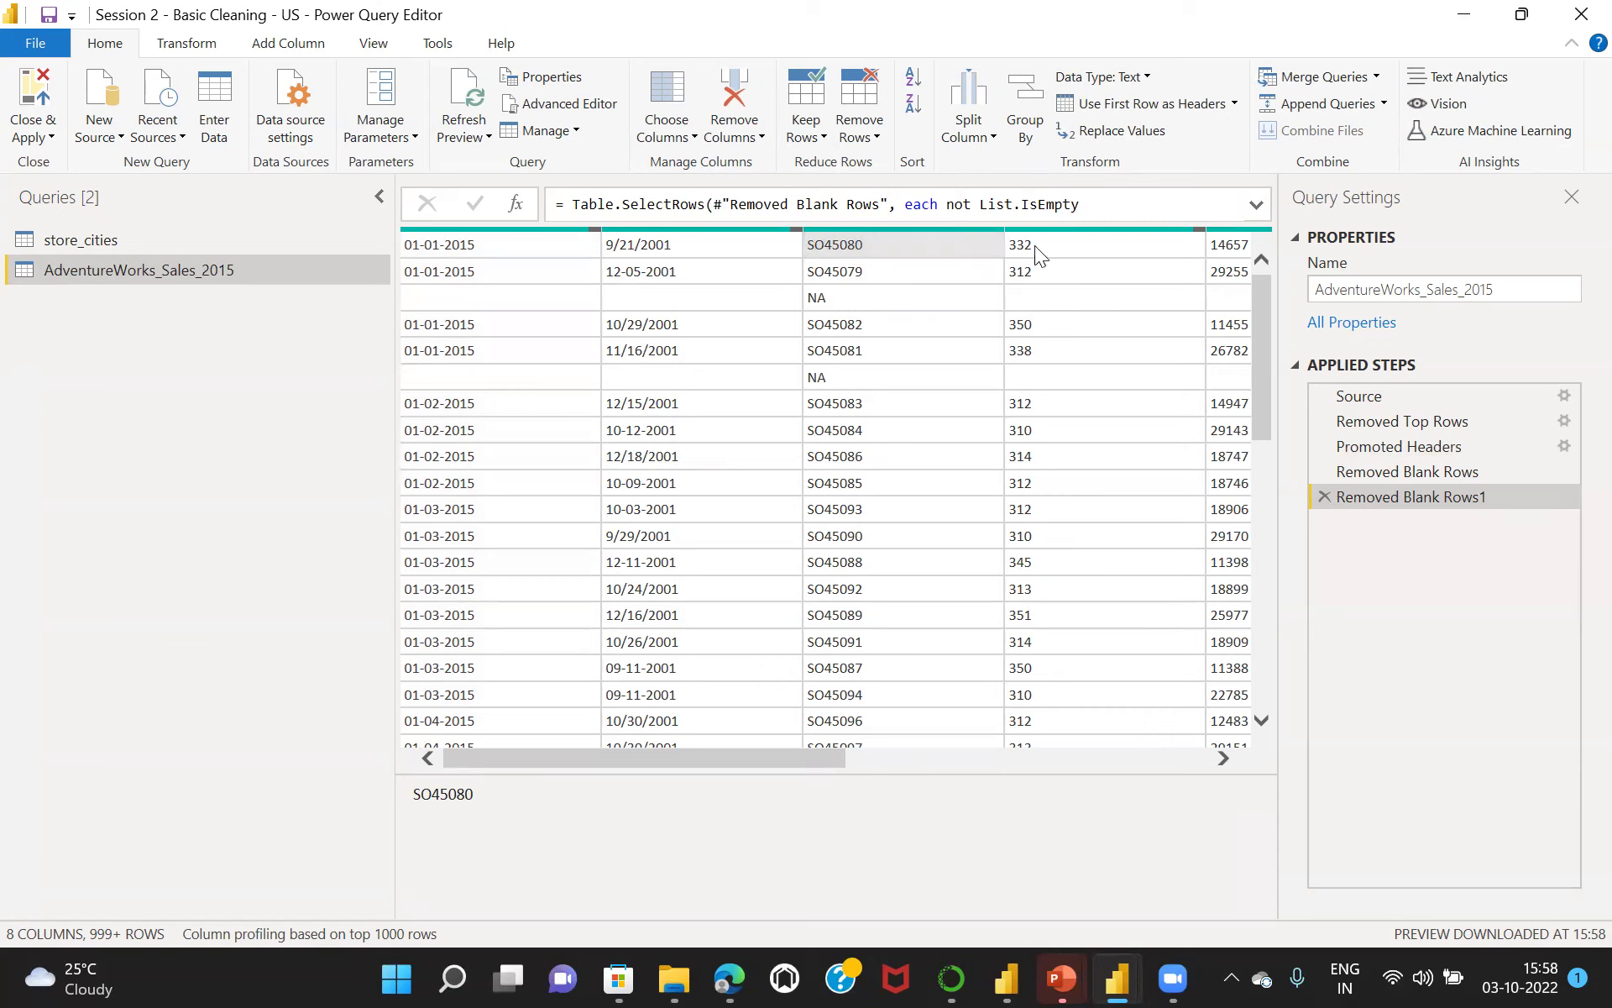
Delete every applied step after Source in the AdventureWorks_Sales_2015 query and look over the raw columns.
left_click(1324, 496)
left_click(1325, 471)
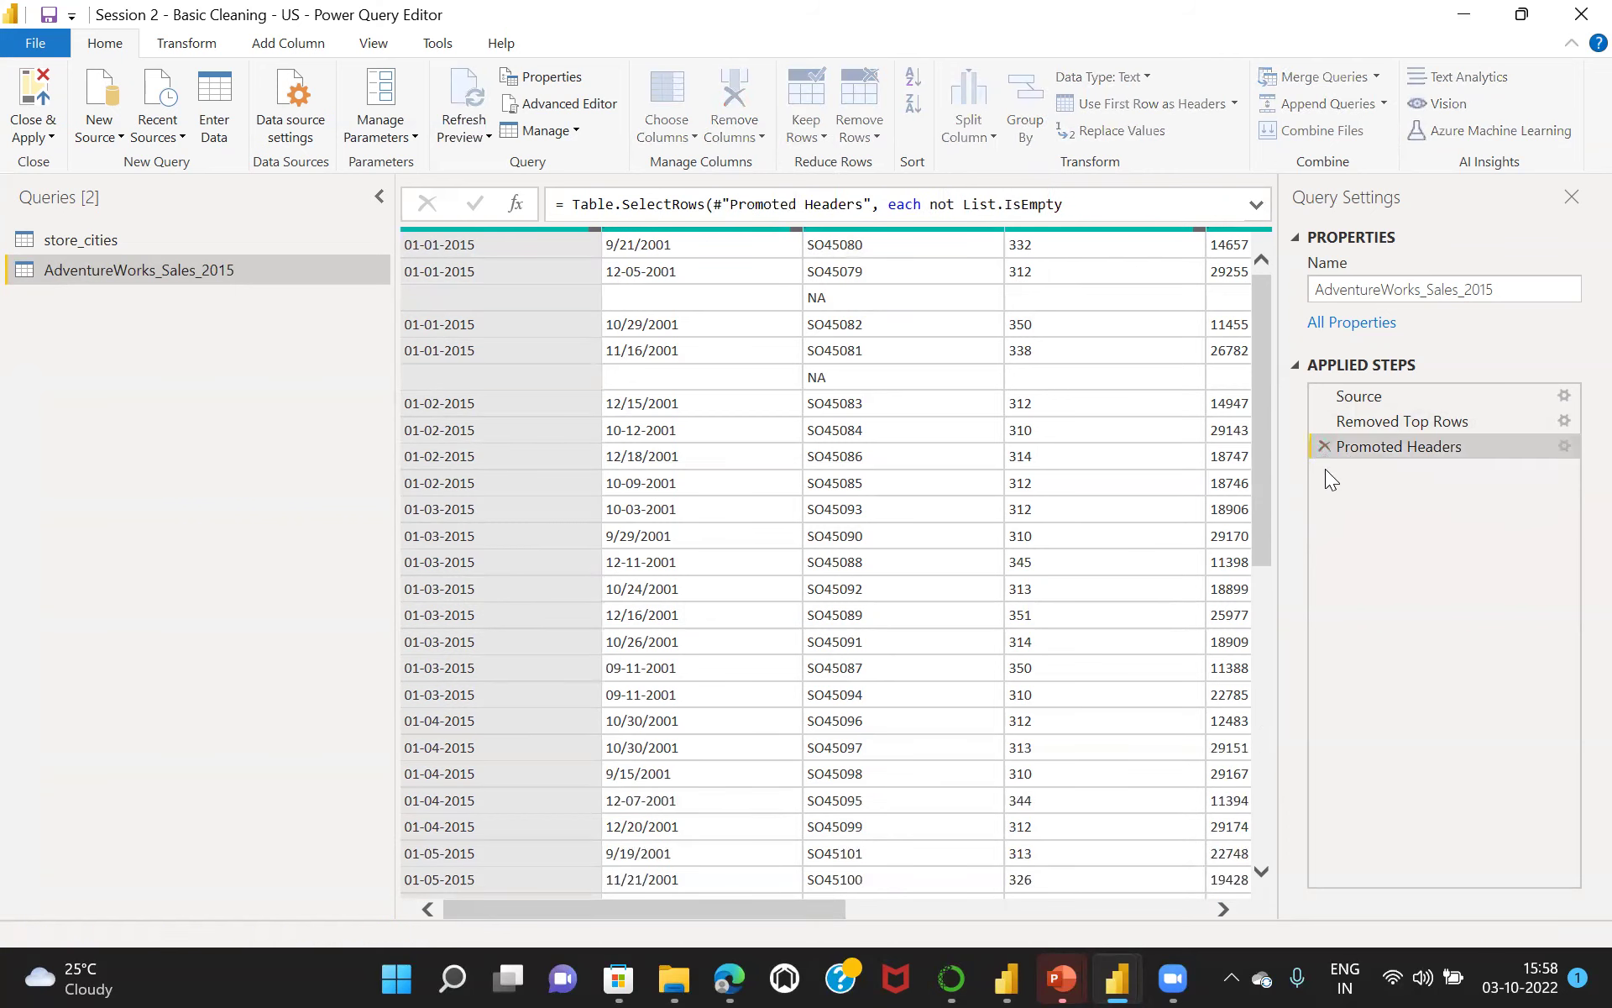
left_click(1325, 446)
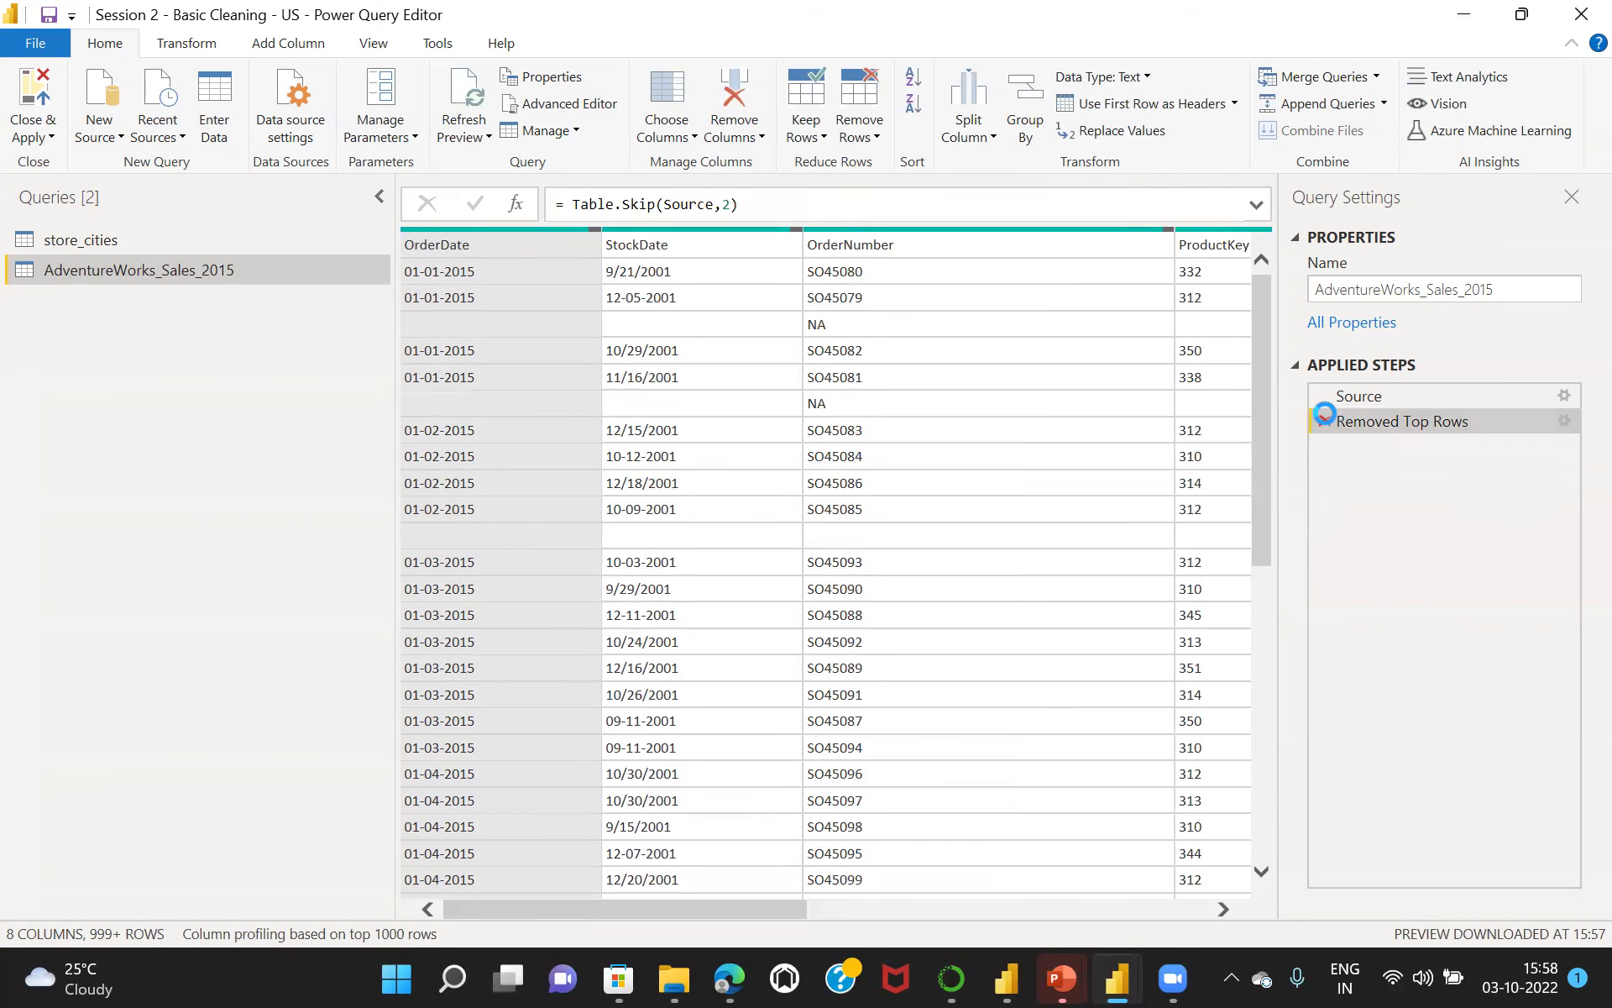
left_click(1325, 413)
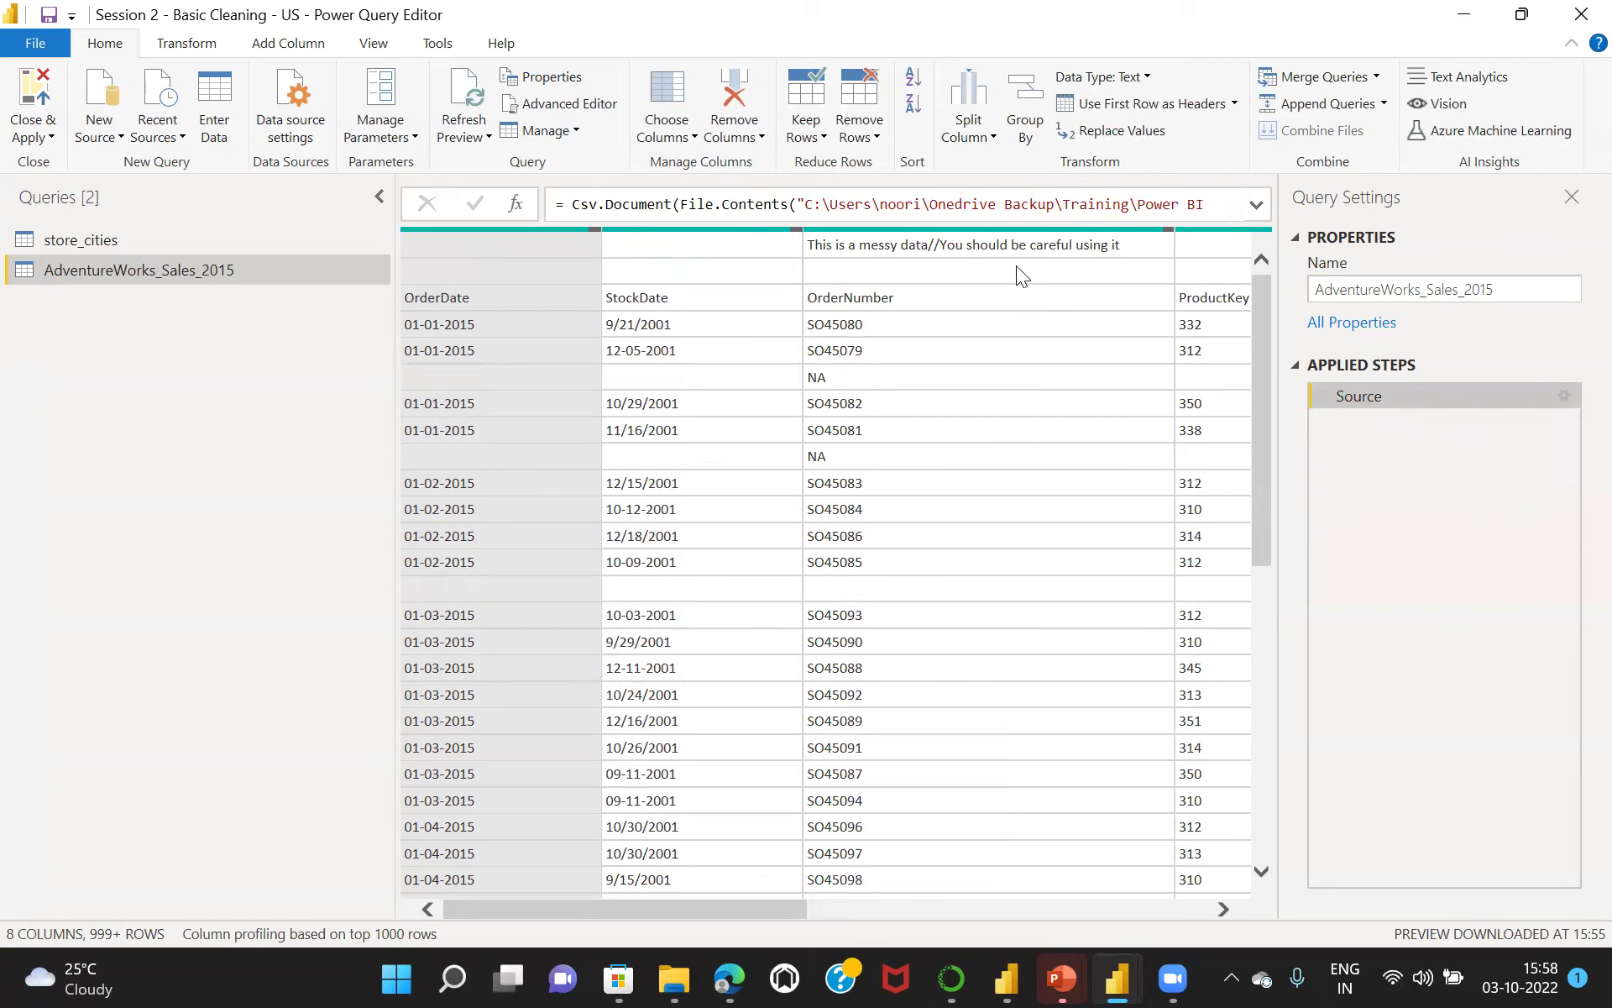
left_click(930, 296)
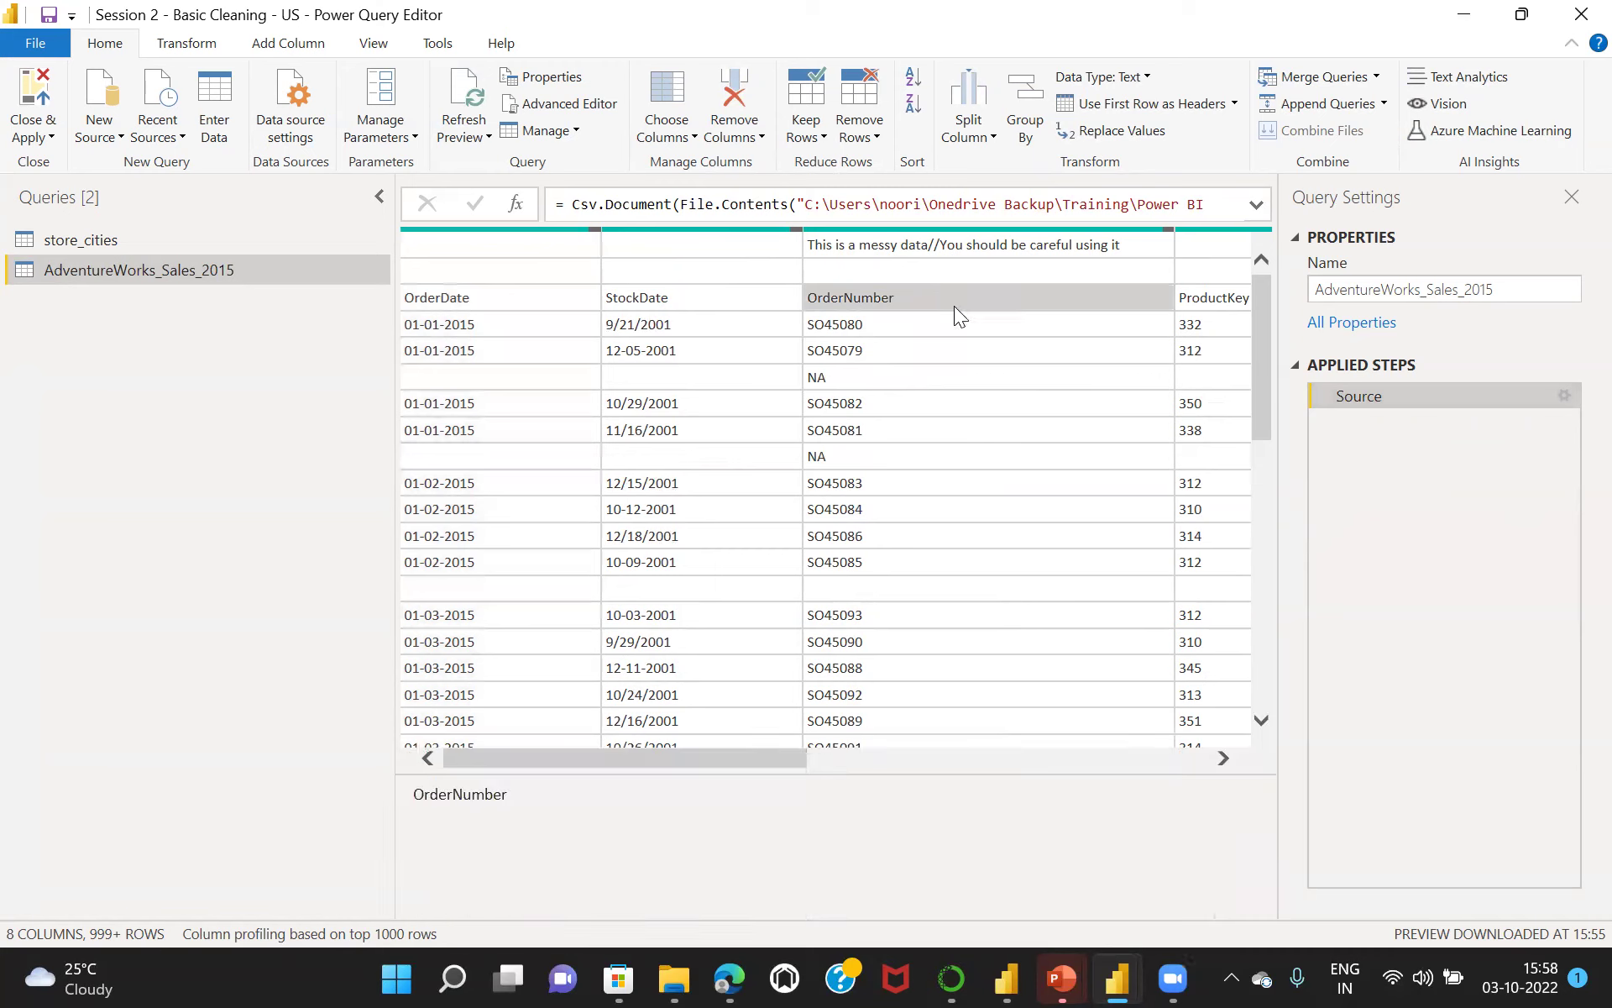
left_click_drag(624, 758, 1272, 744)
left_click_drag(1044, 747, 476, 685)
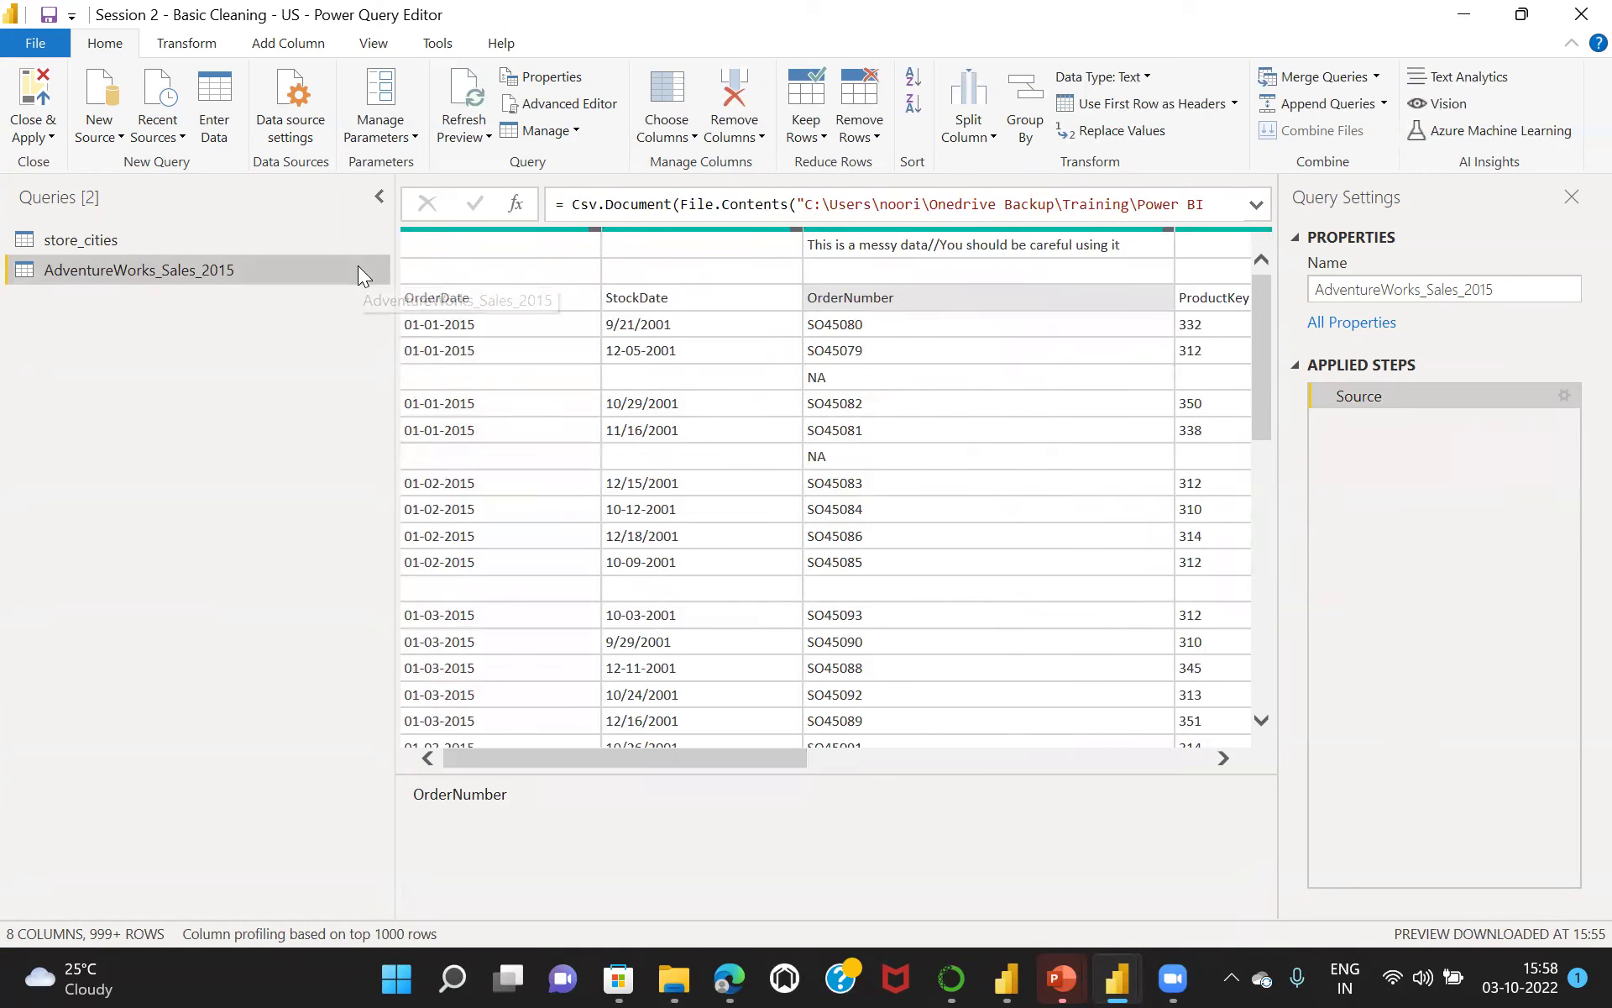
Delete the AdventureWorks_Sales_2015 query.
right_click(161, 277)
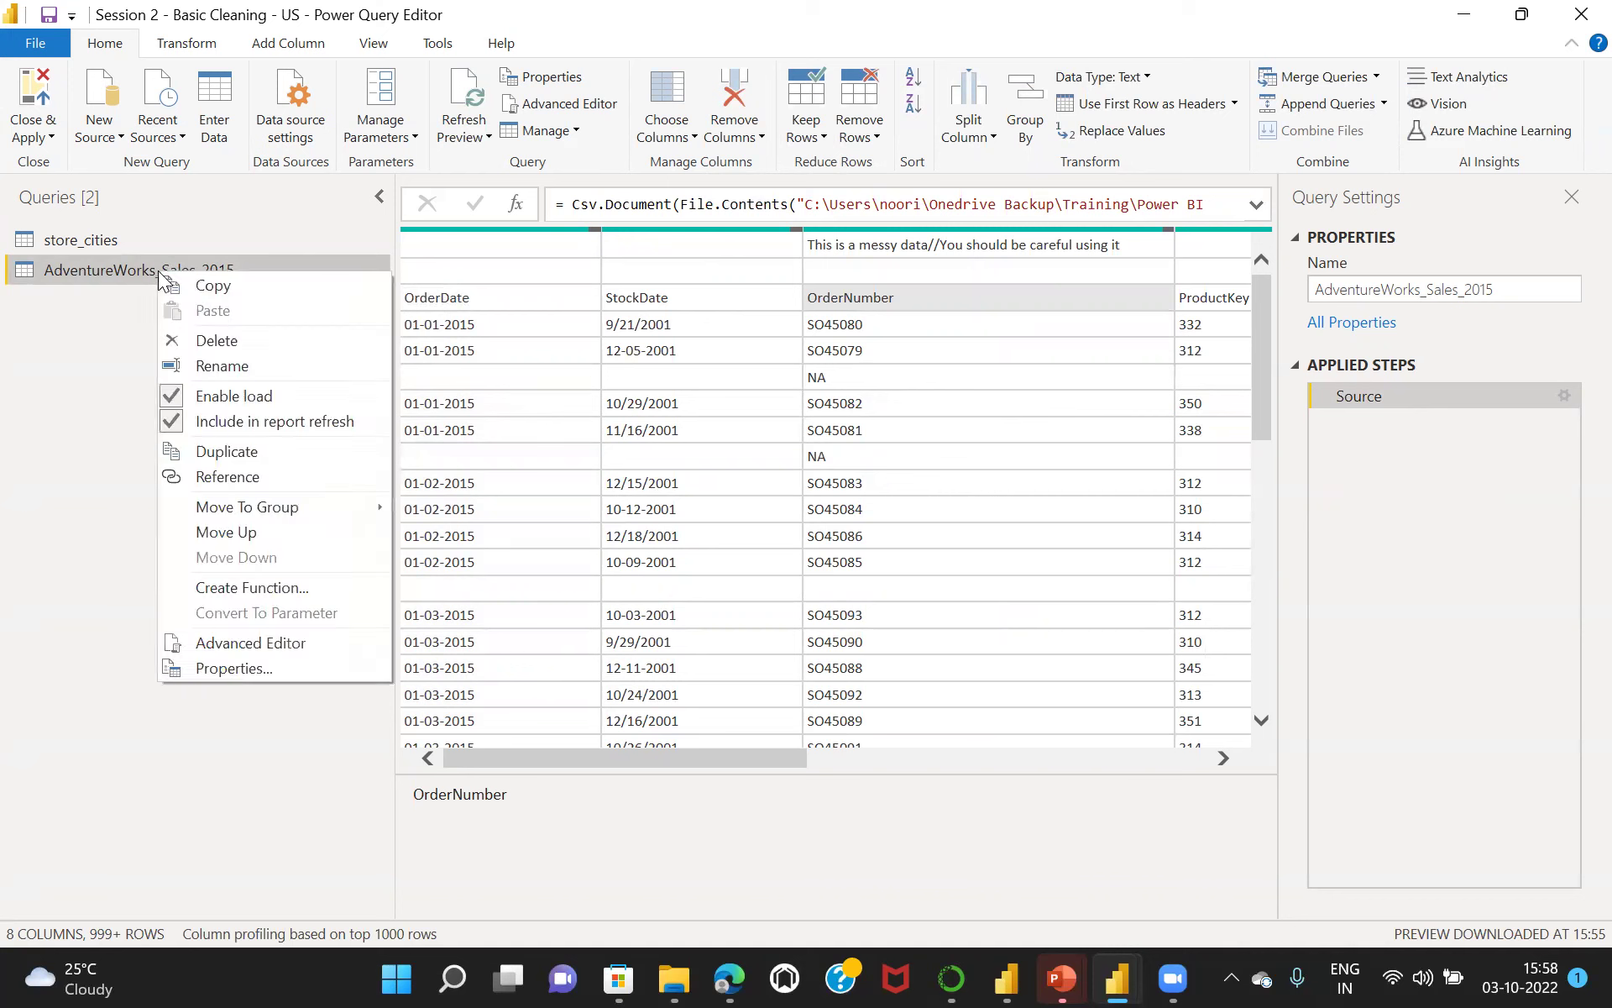
left_click(211, 340)
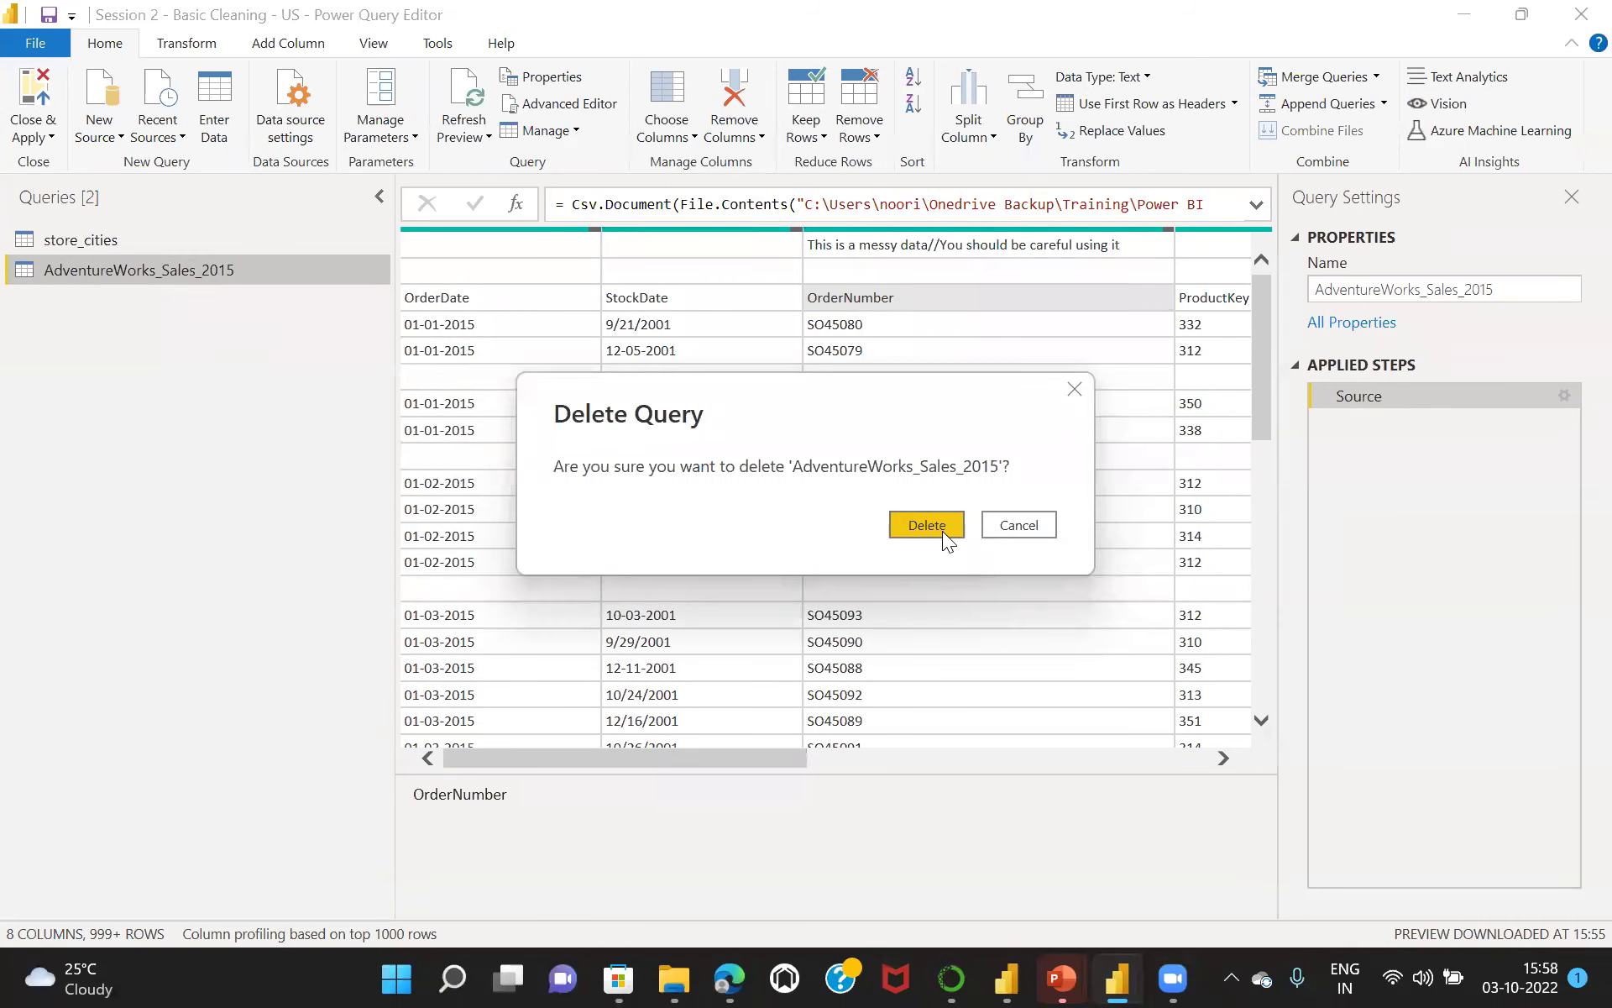
left_click(924, 525)
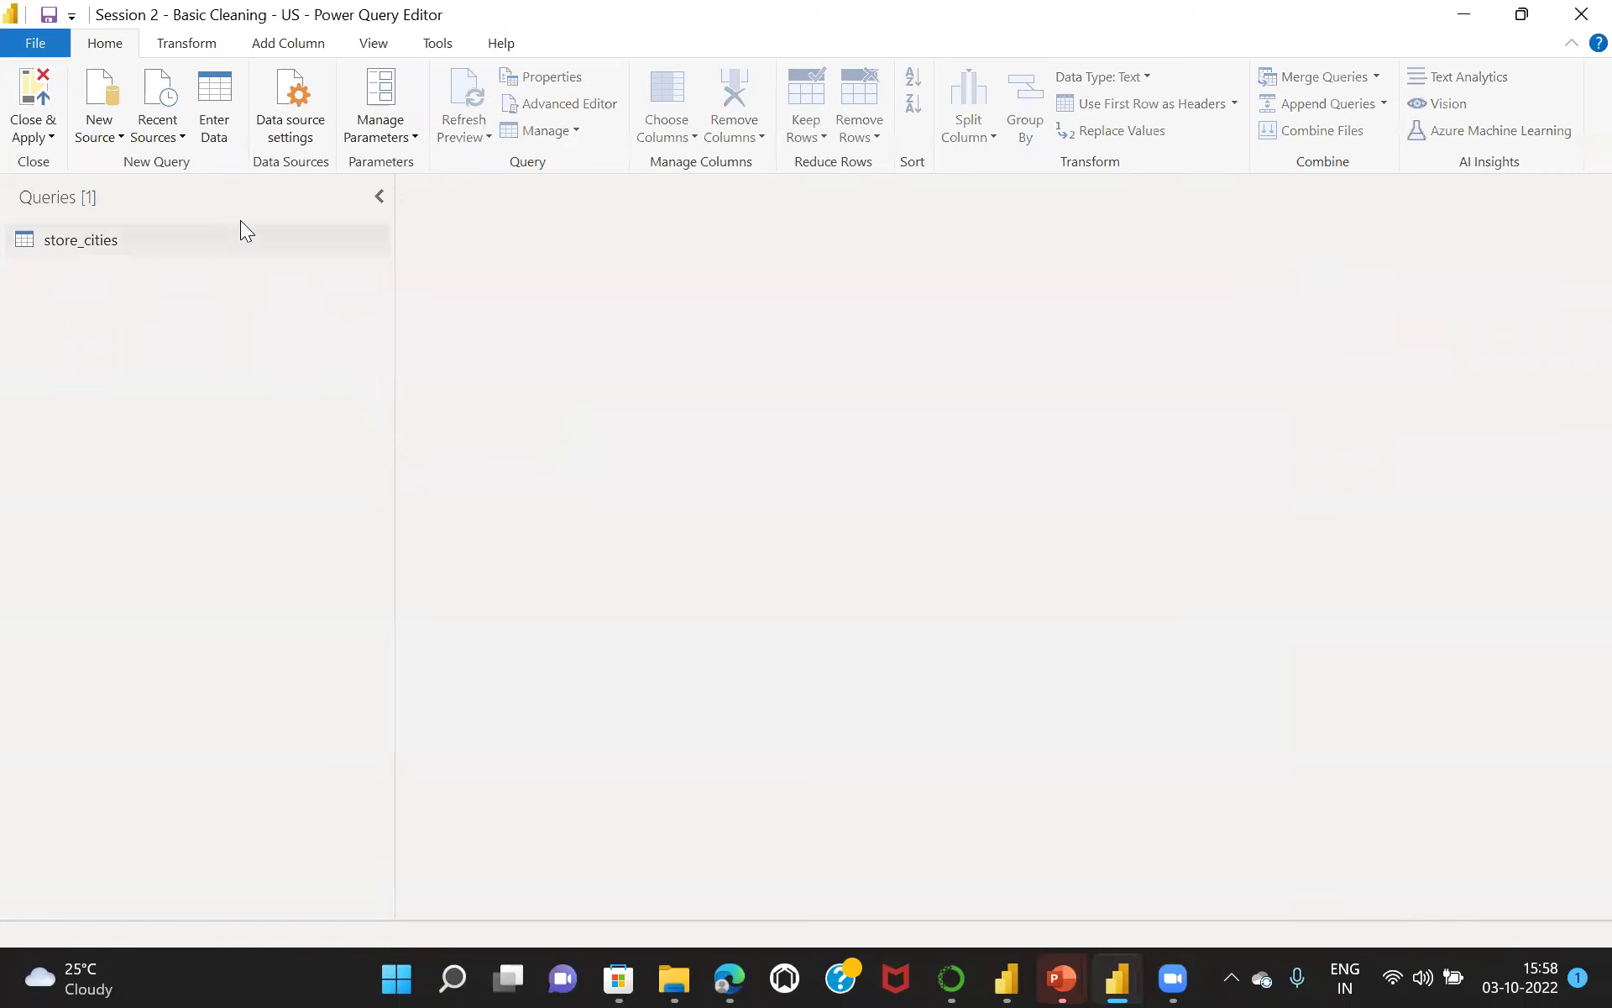
Import the AdventureWorks_Sales_2015 CSV file from the CS-3 folder as a new query with the default import settings.
left_click(117, 134)
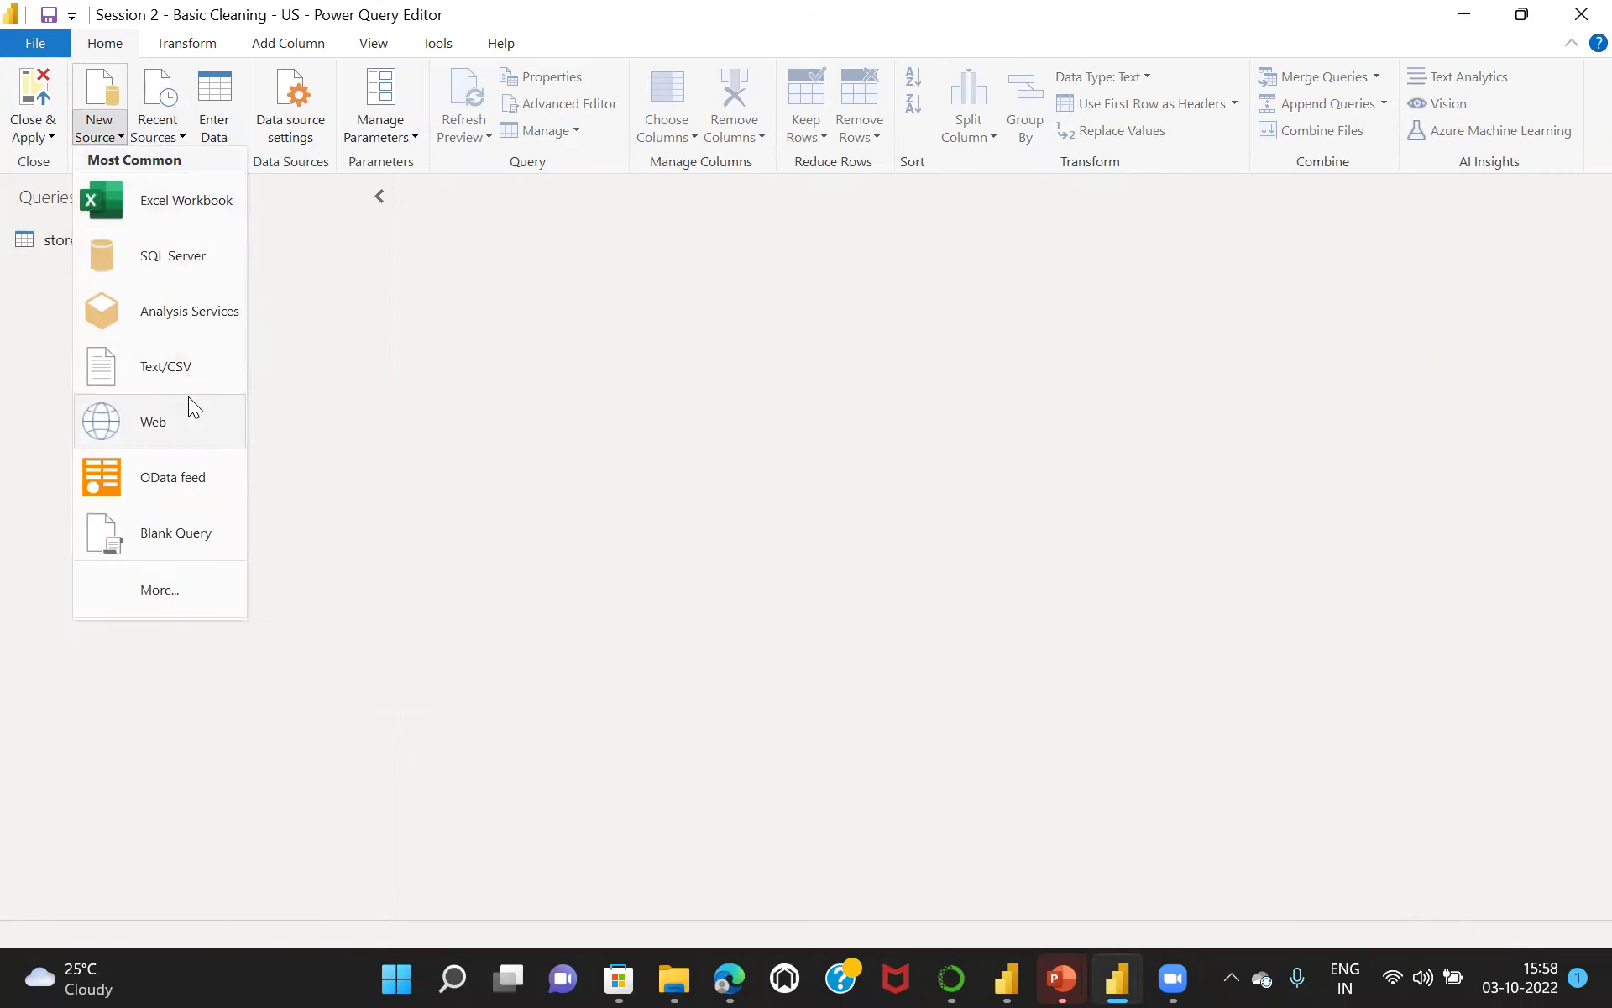
left_click(172, 363)
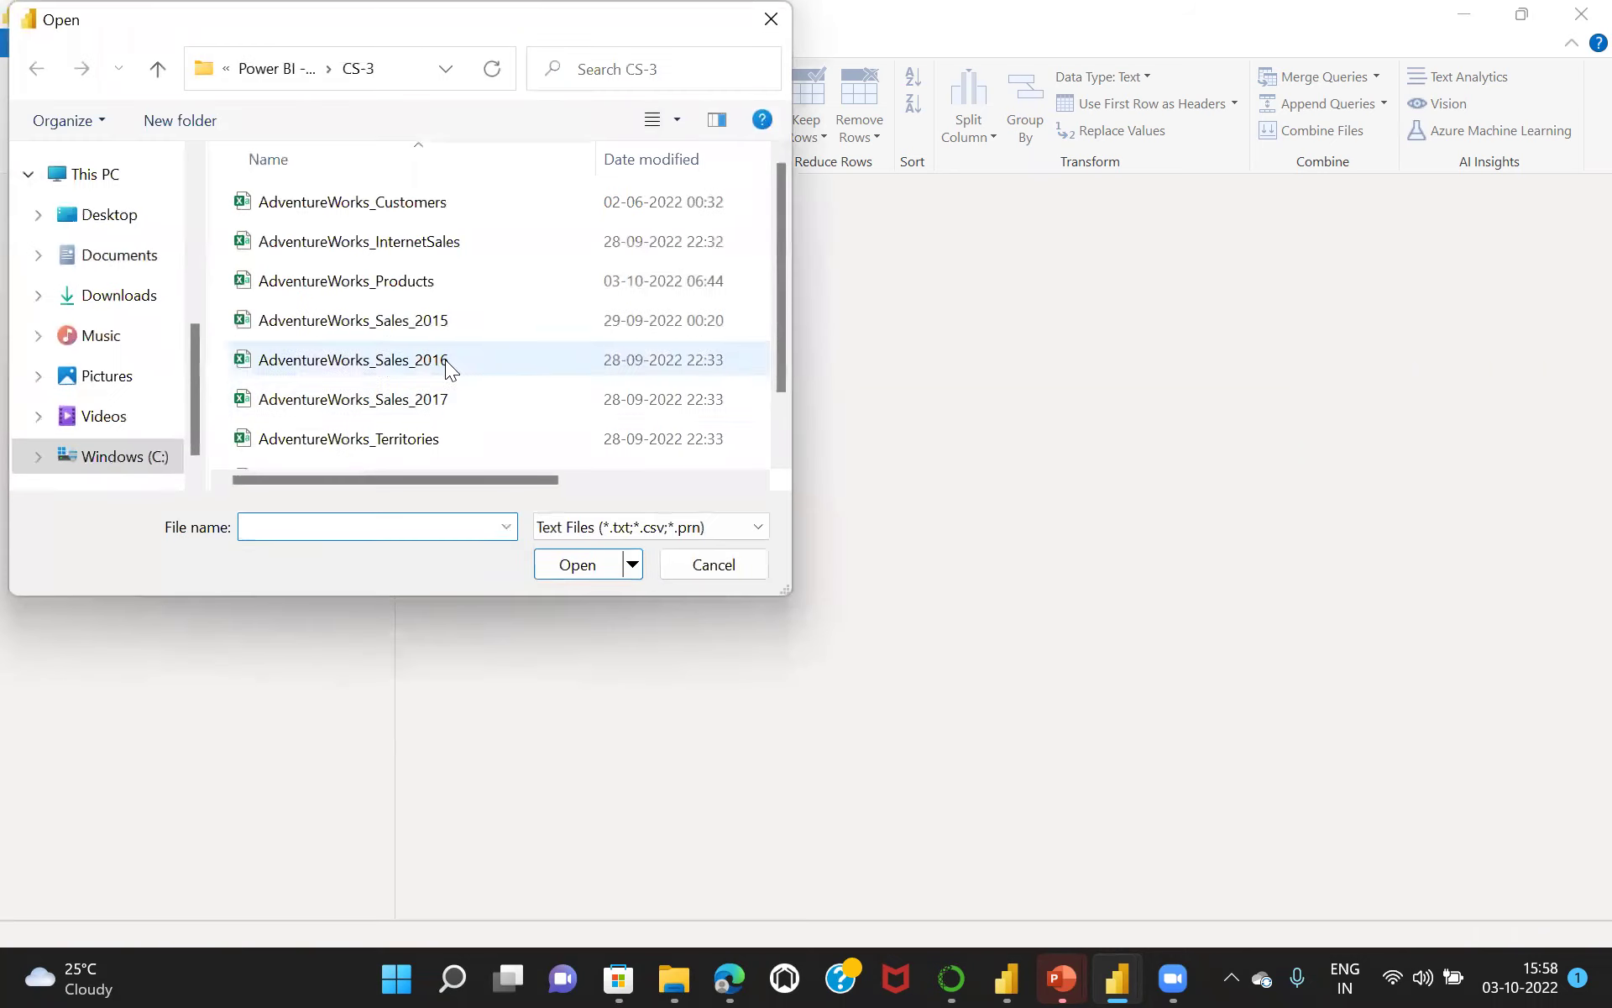
double_click(384, 319)
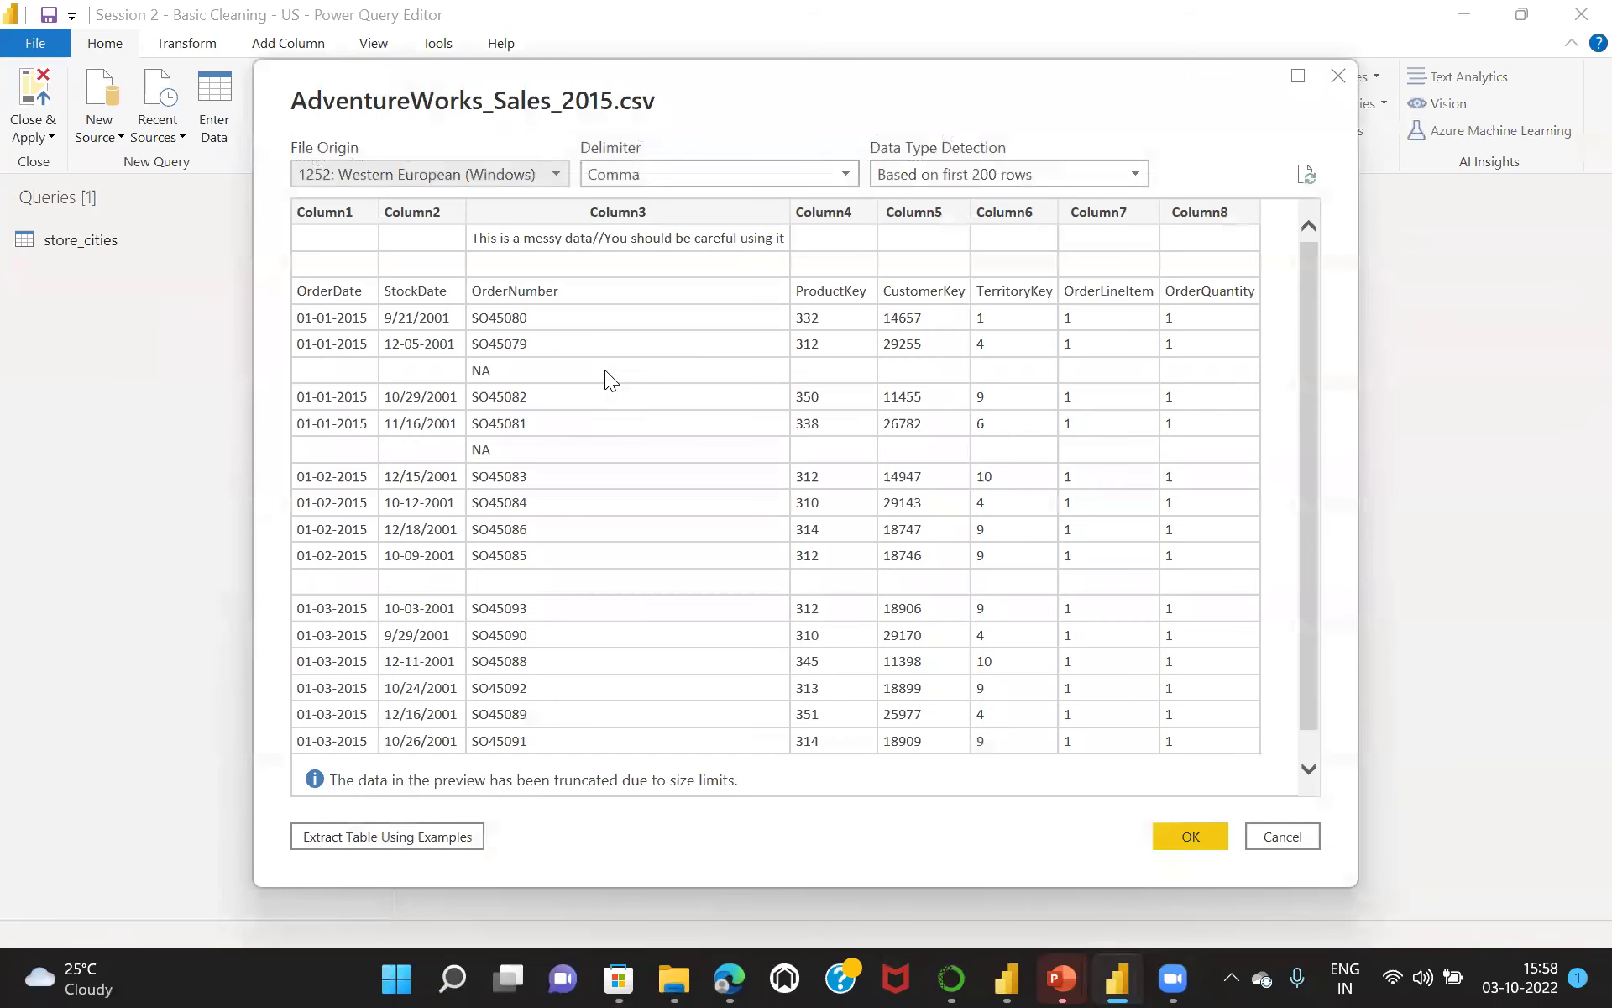
left_click(1193, 836)
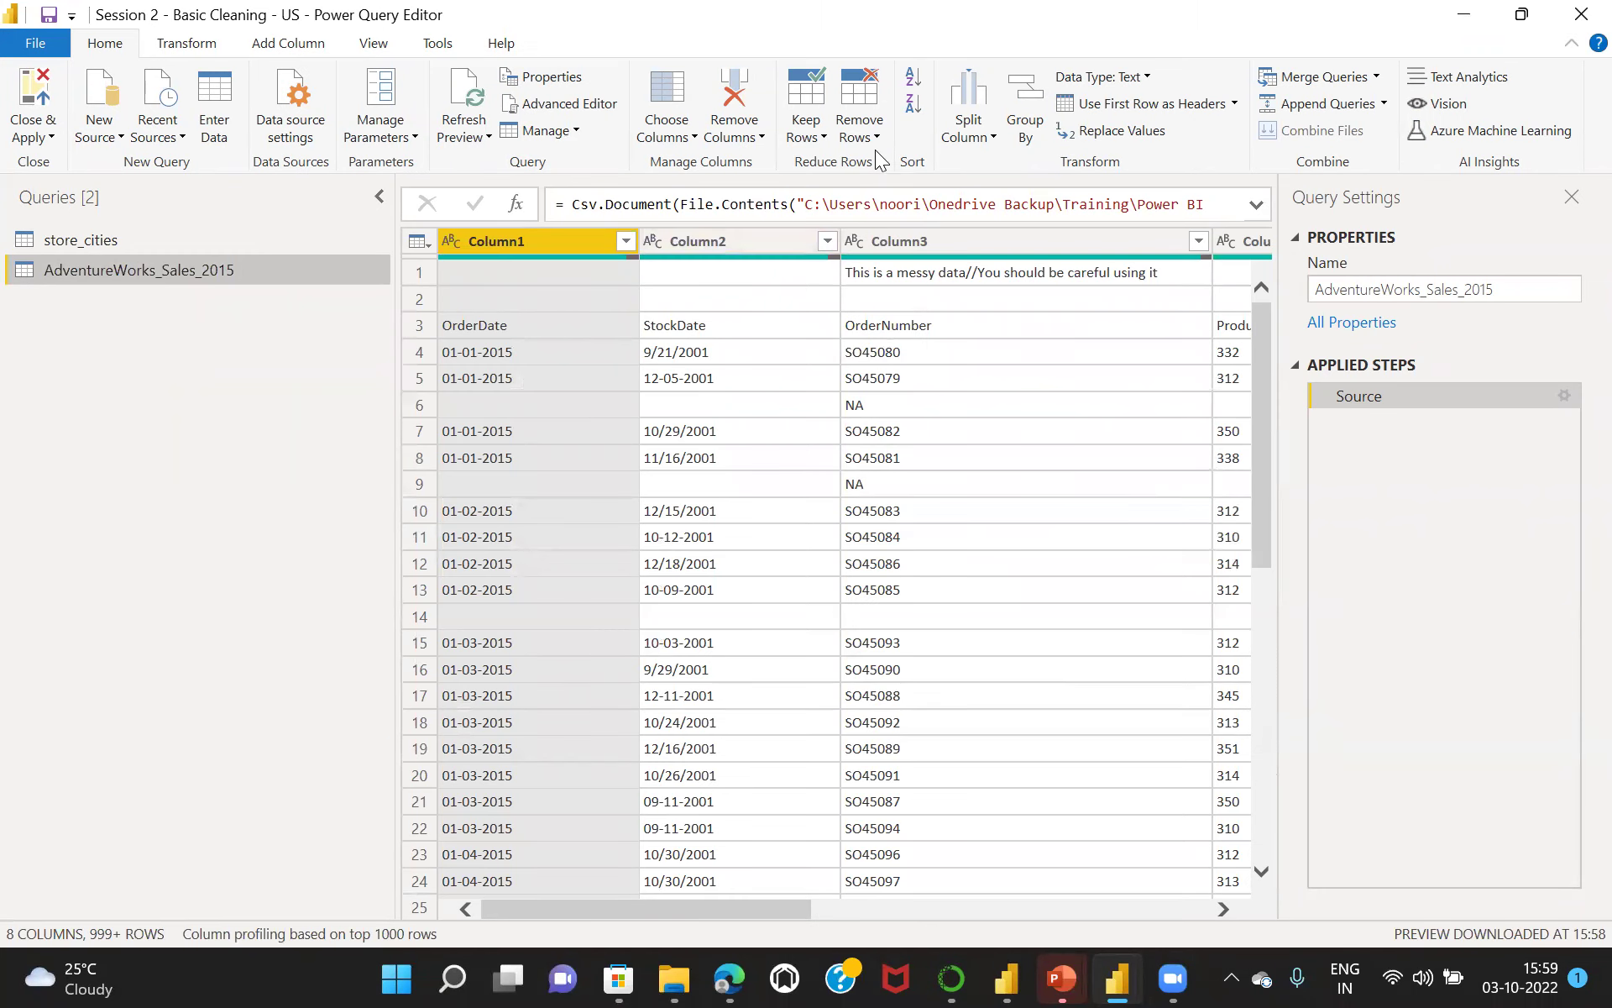
Remove the top 2 rows from the newly imported sales table.
left_click(865, 135)
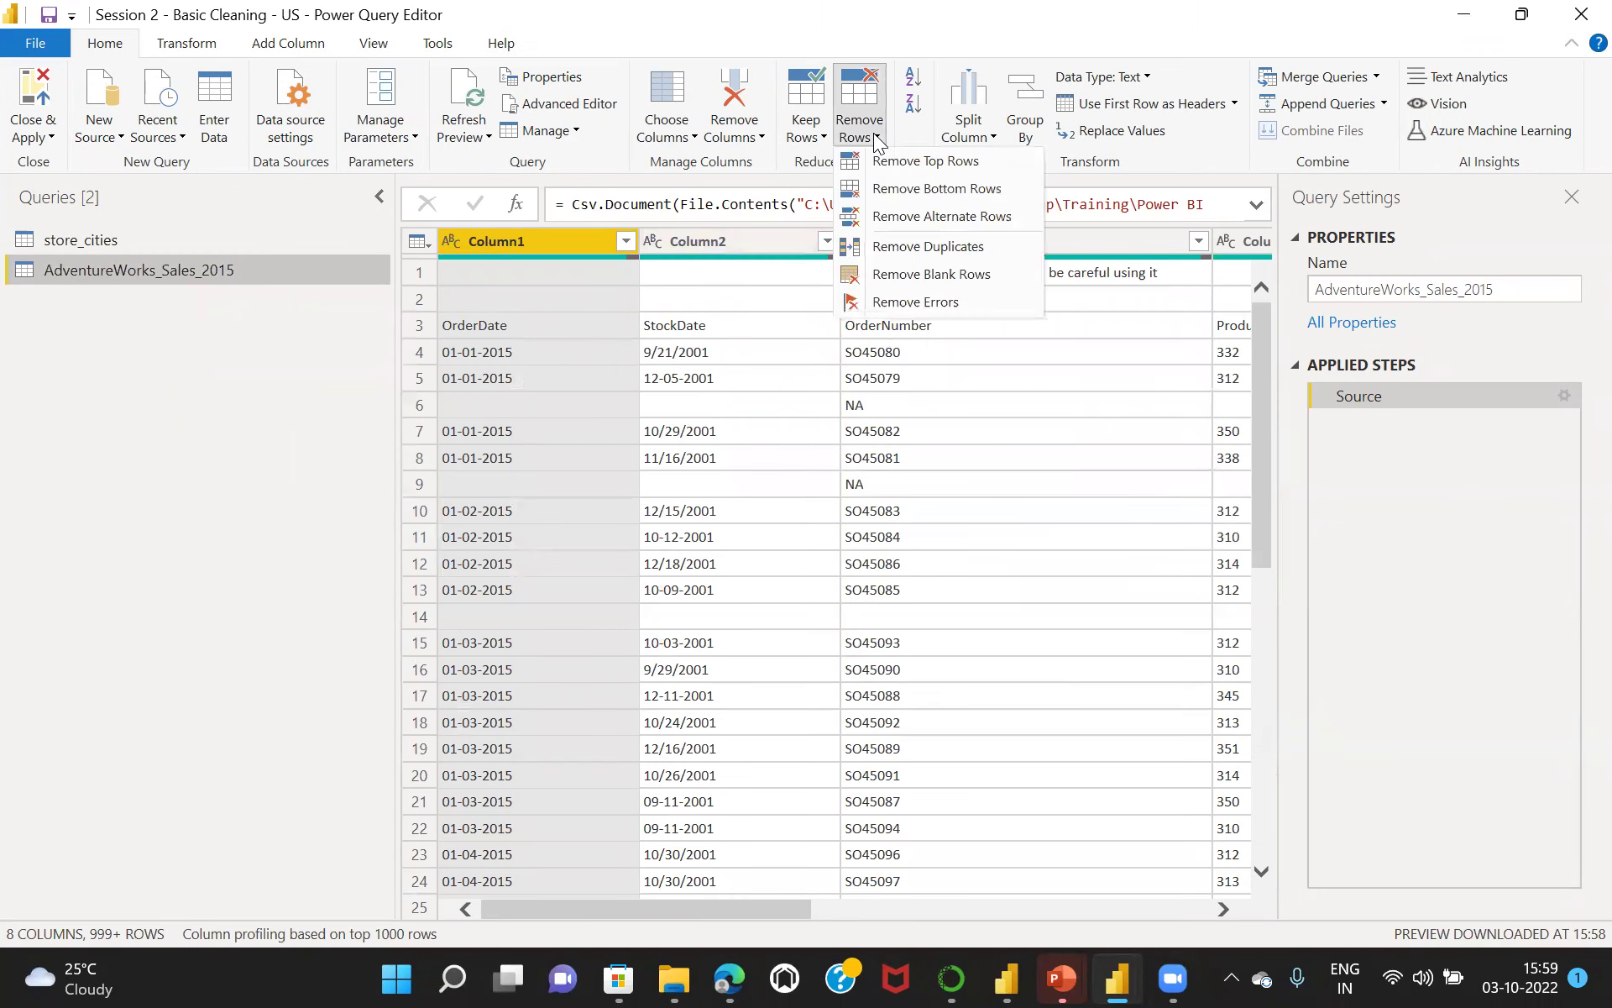
left_click(942, 161)
left_click(651, 491)
type("2")
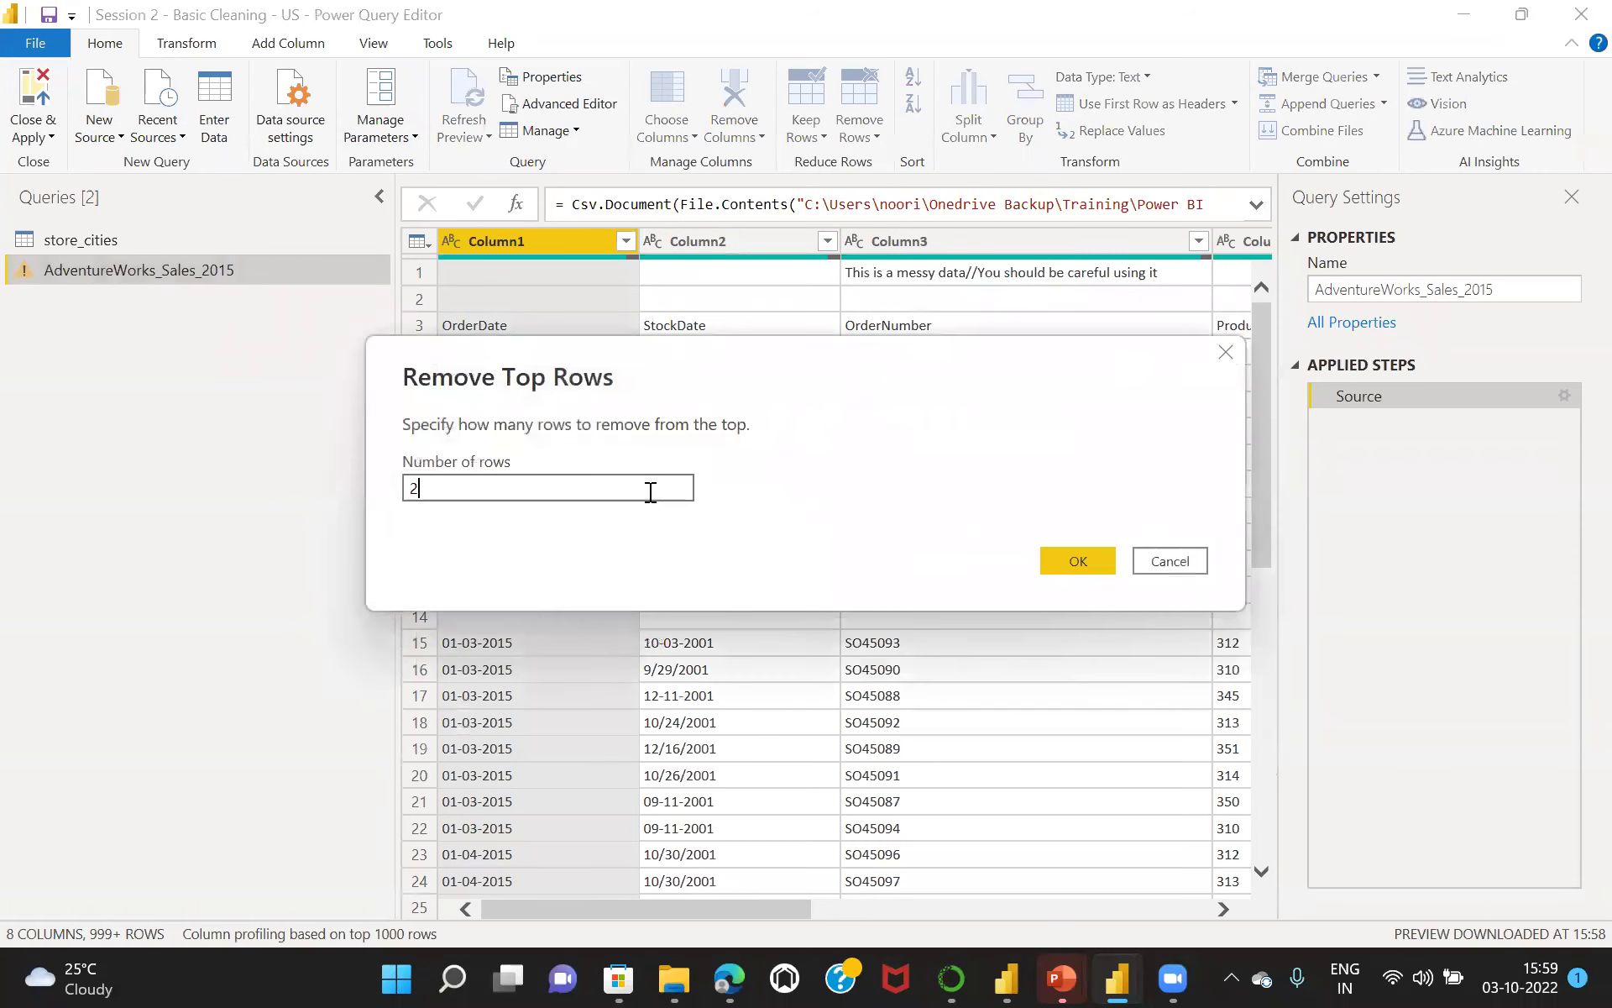
left_click(1097, 566)
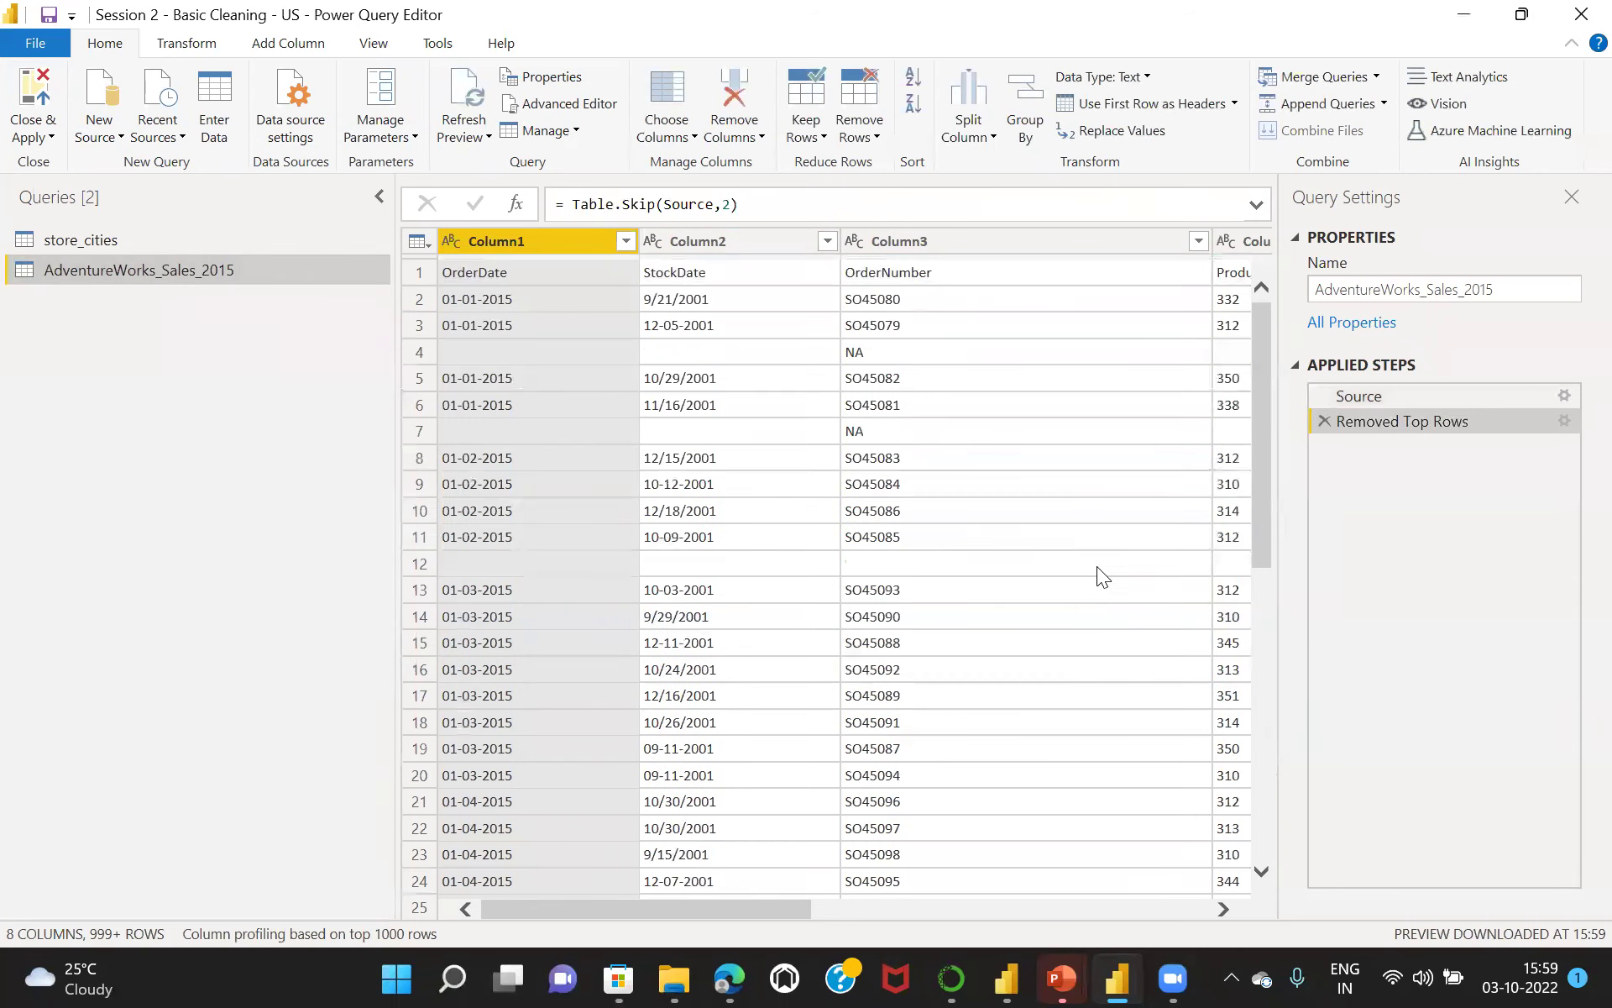
Promote the first row of the sales table to column headers and remove the blank rows.
left_click(1143, 104)
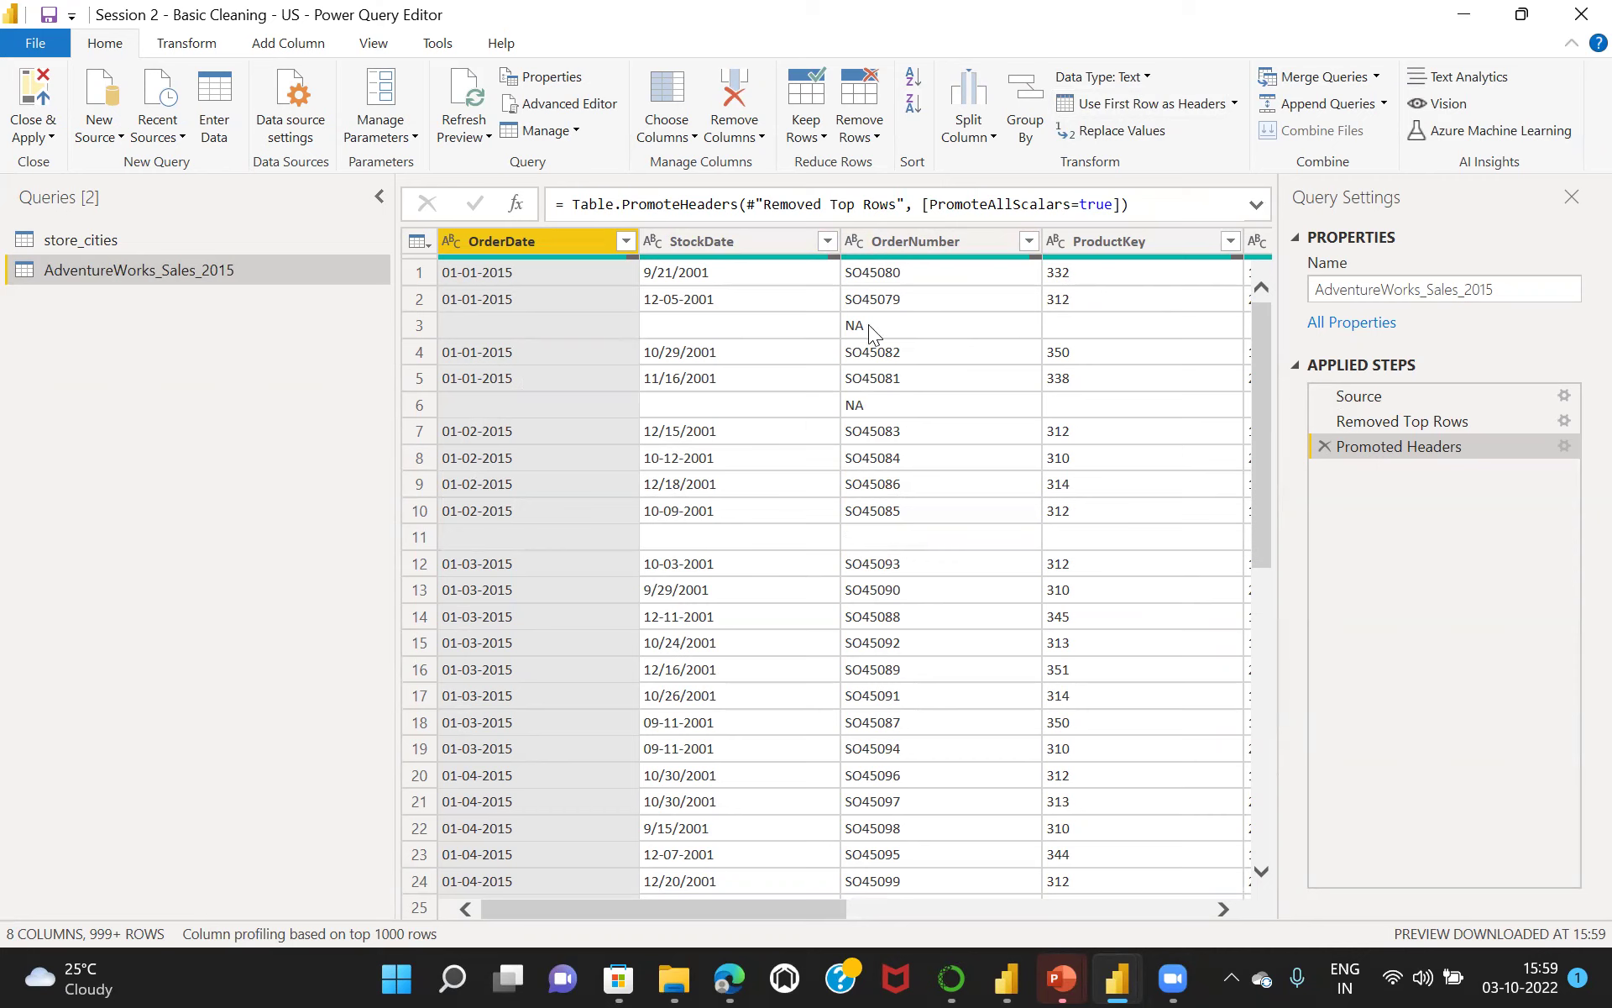
left_click(876, 139)
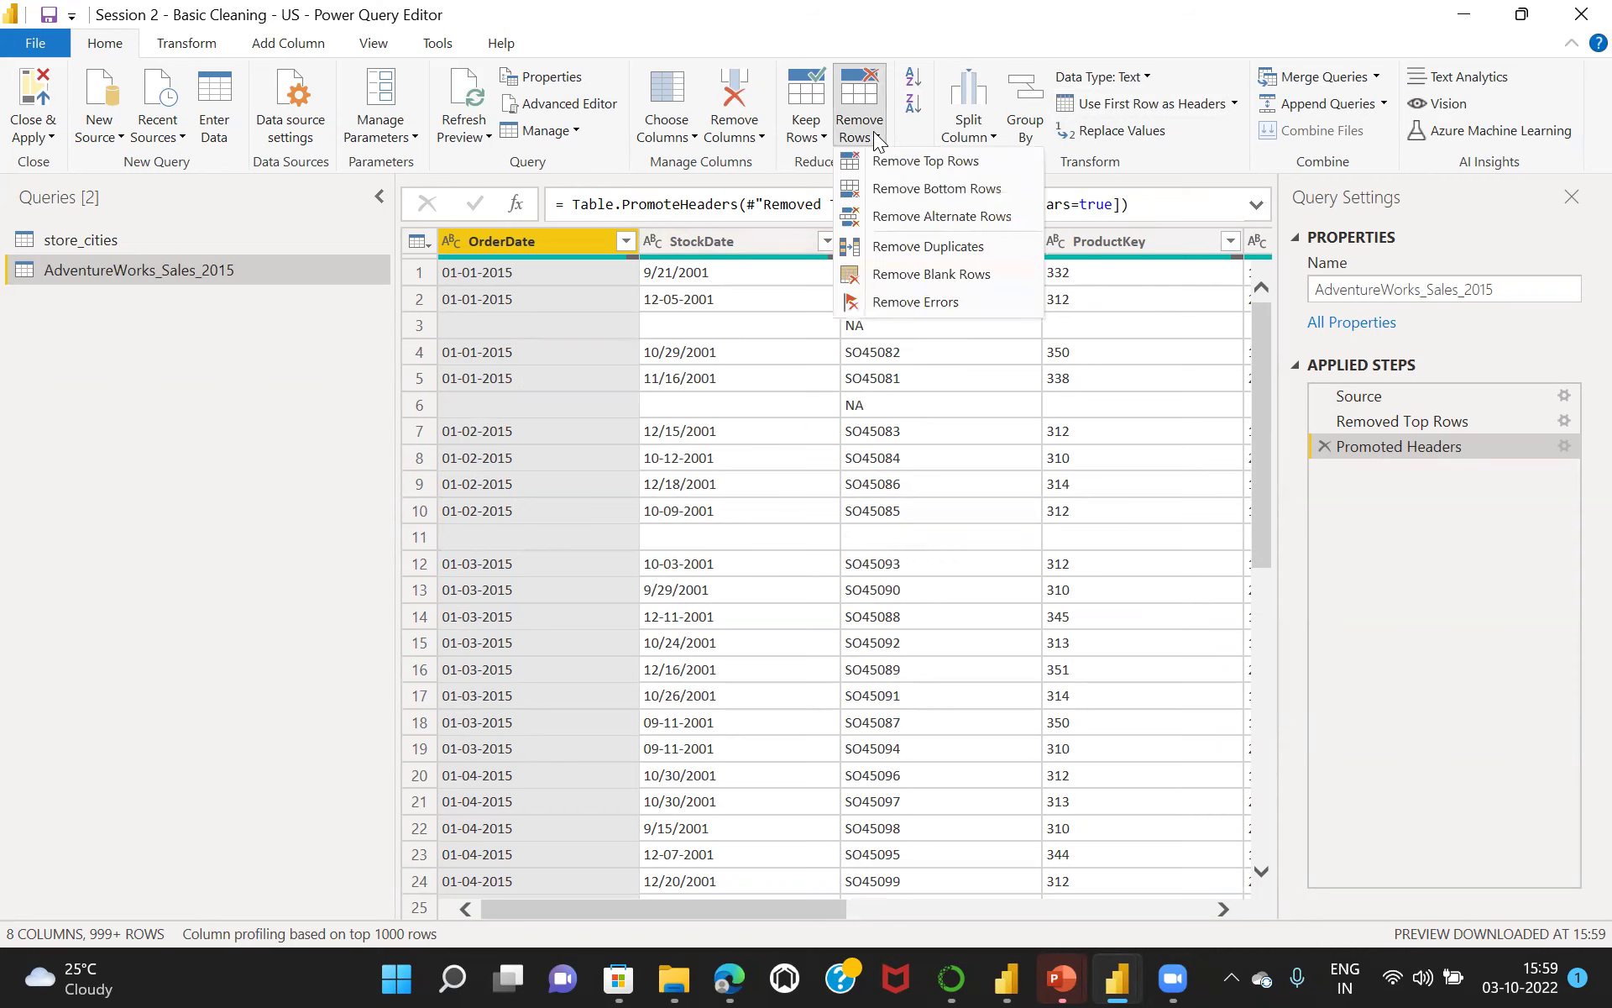
left_click(936, 271)
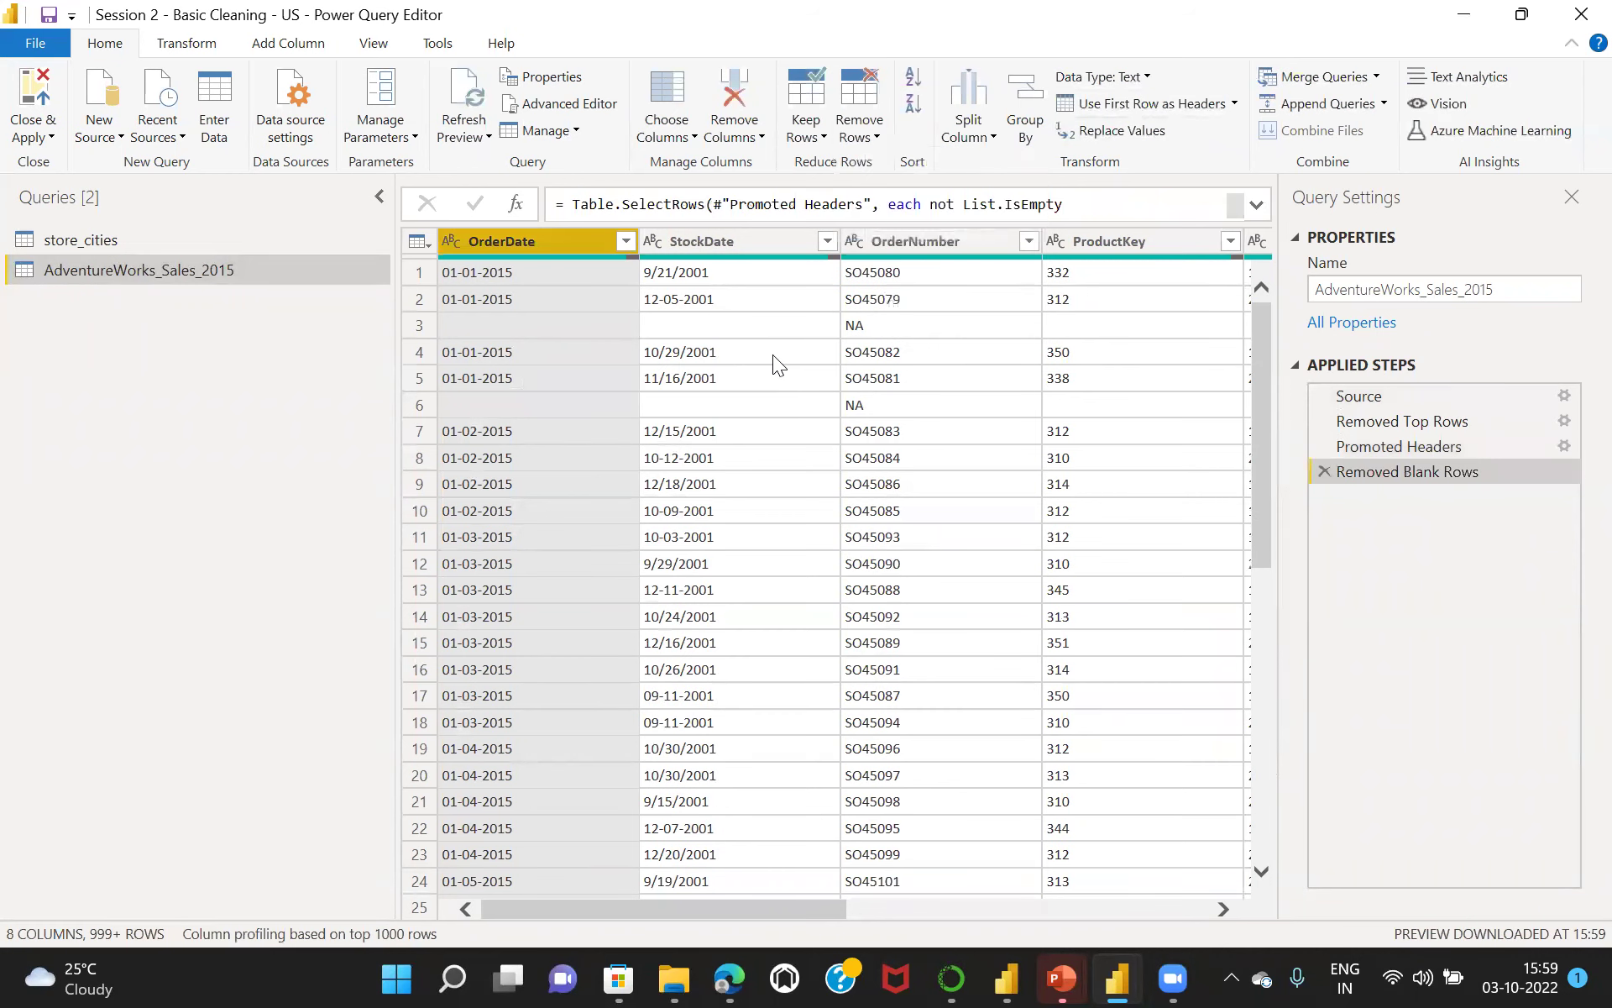
Filter the OrderNumber column to keep only the NA rows.
left_click(1028, 242)
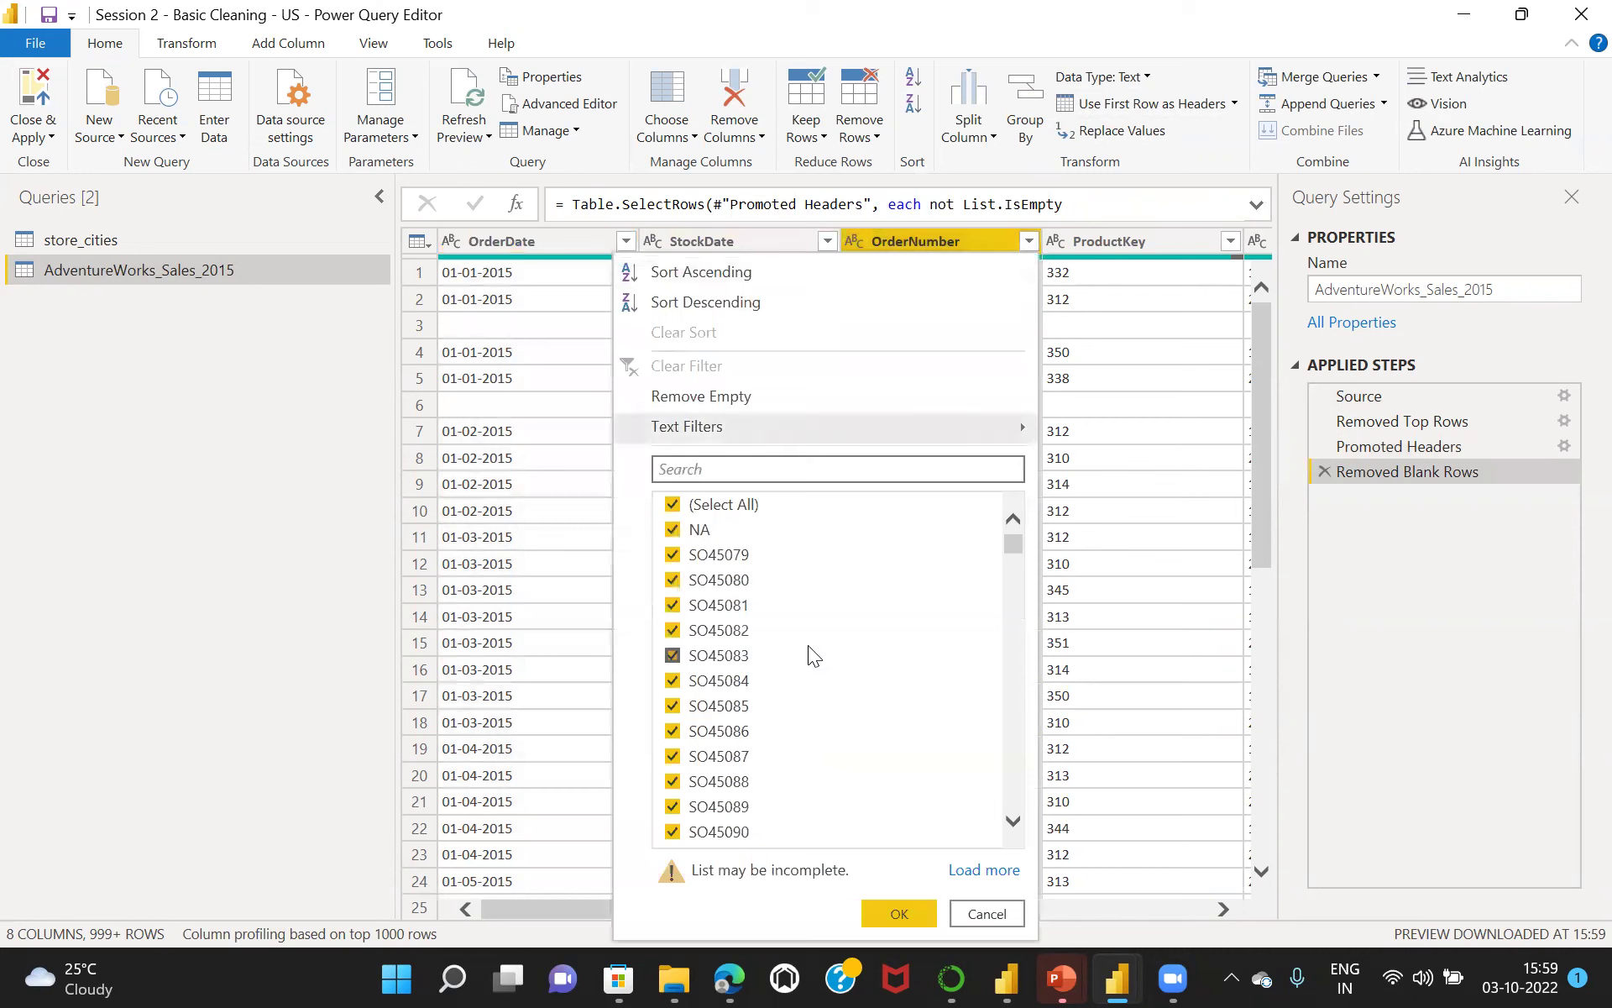
left_click(681, 503)
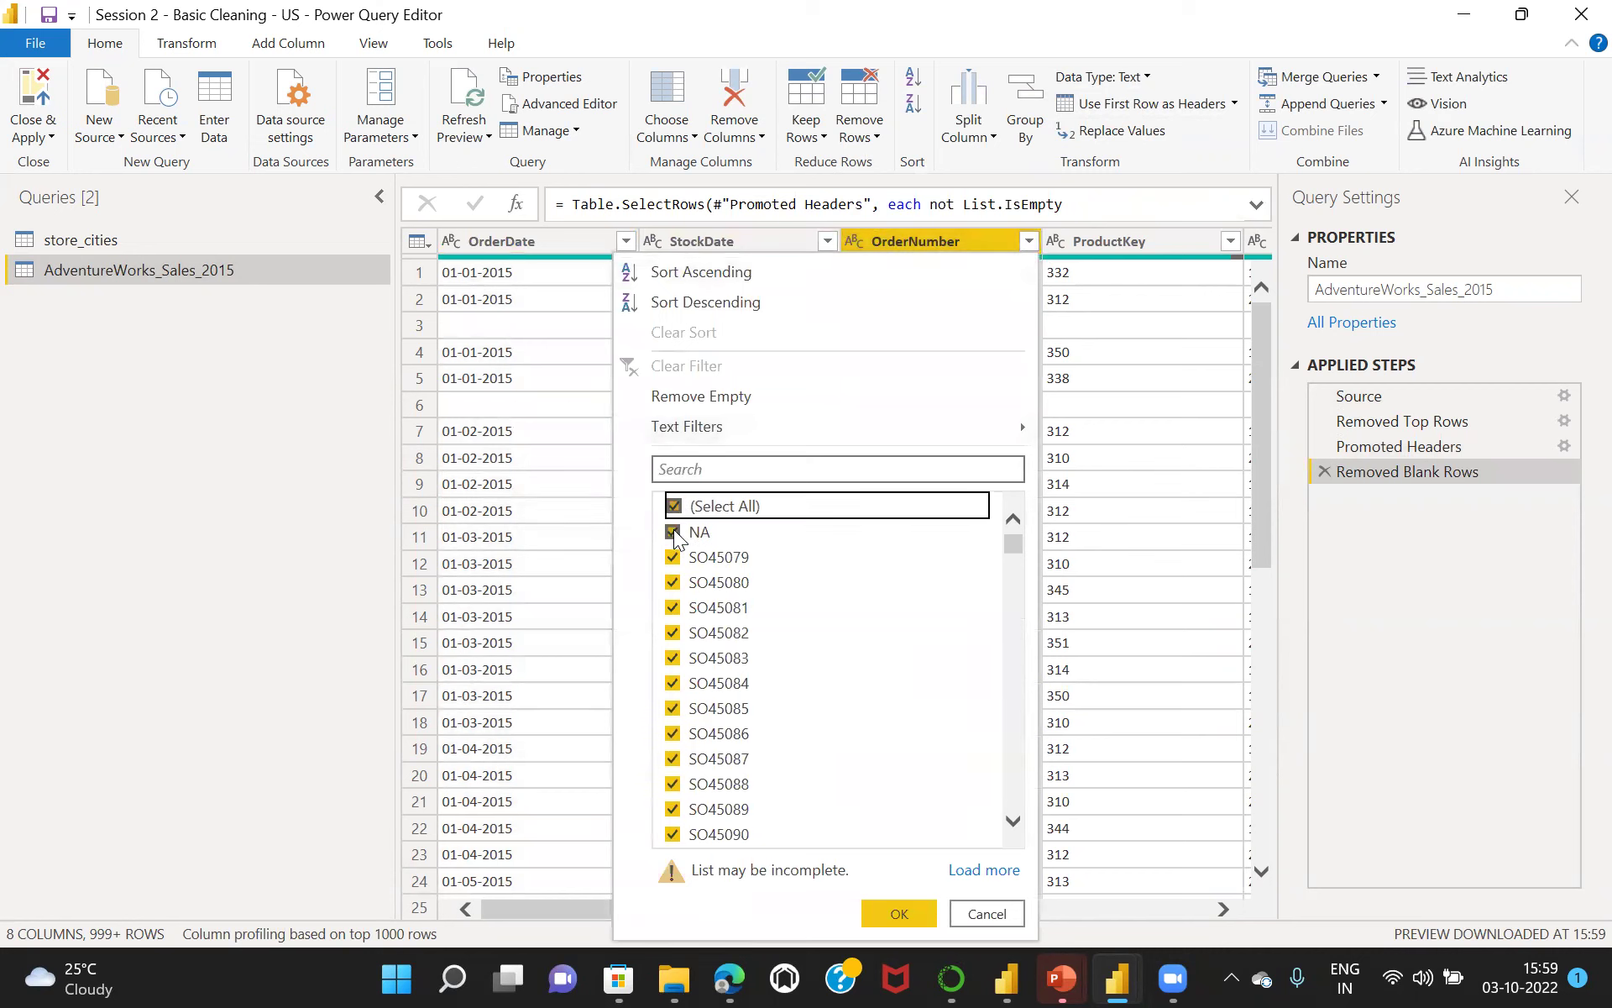
left_click(674, 507)
left_click(674, 507)
left_click(675, 506)
left_click(673, 532)
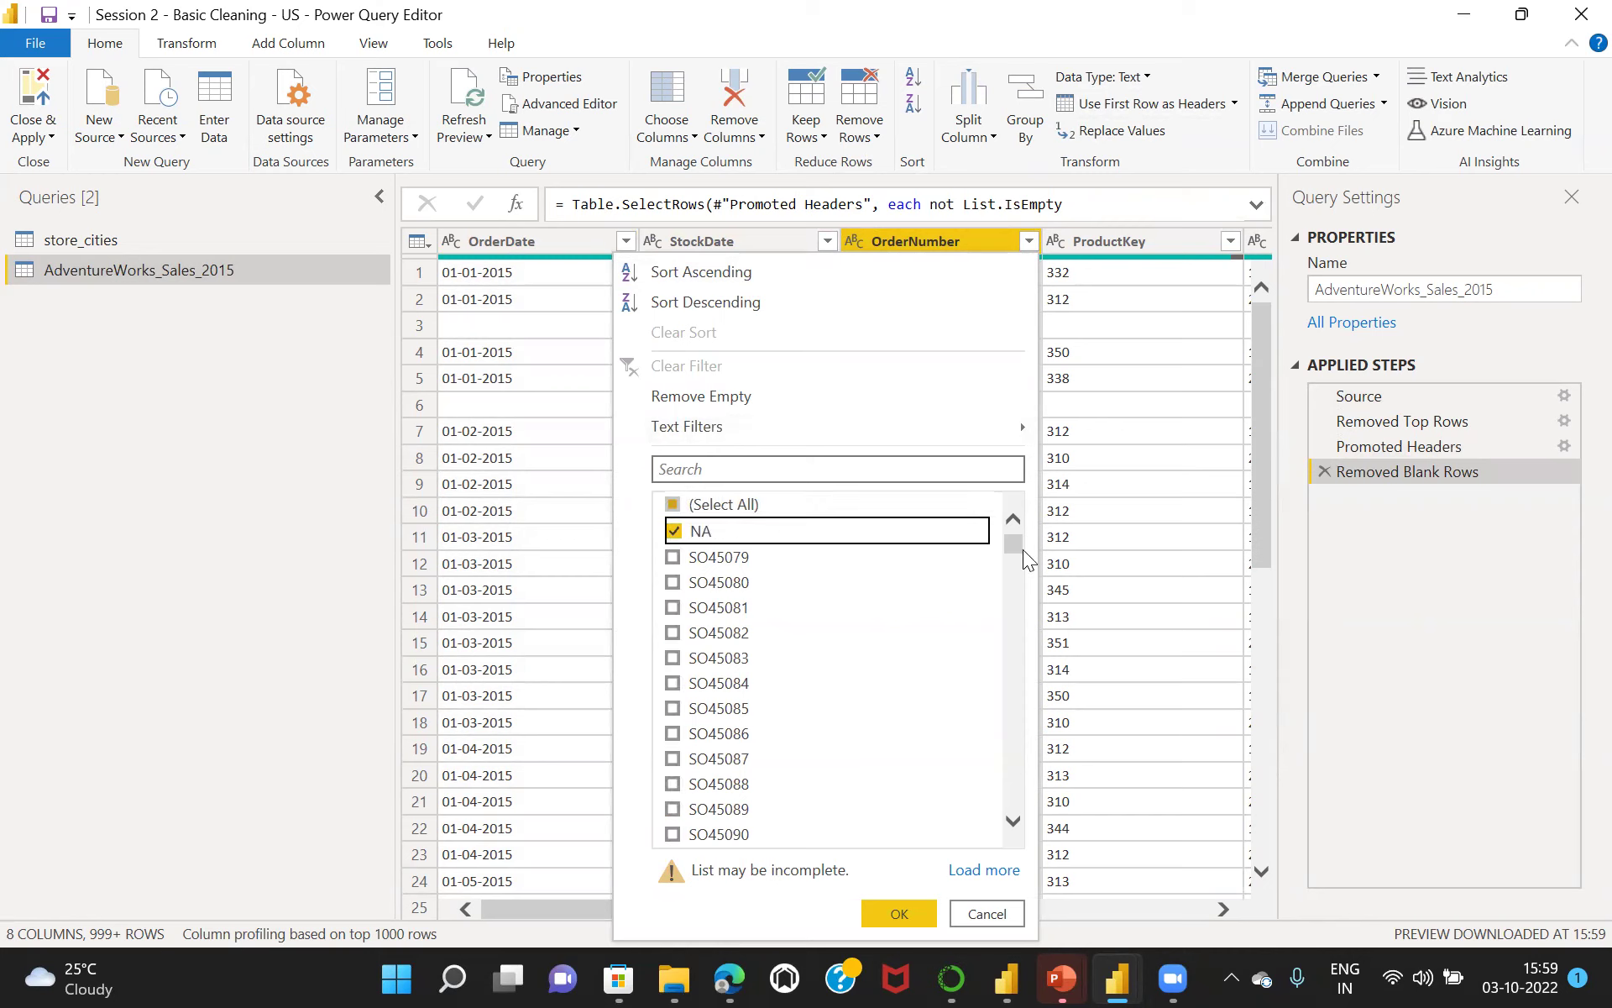
left_click_drag(1013, 546, 1038, 893)
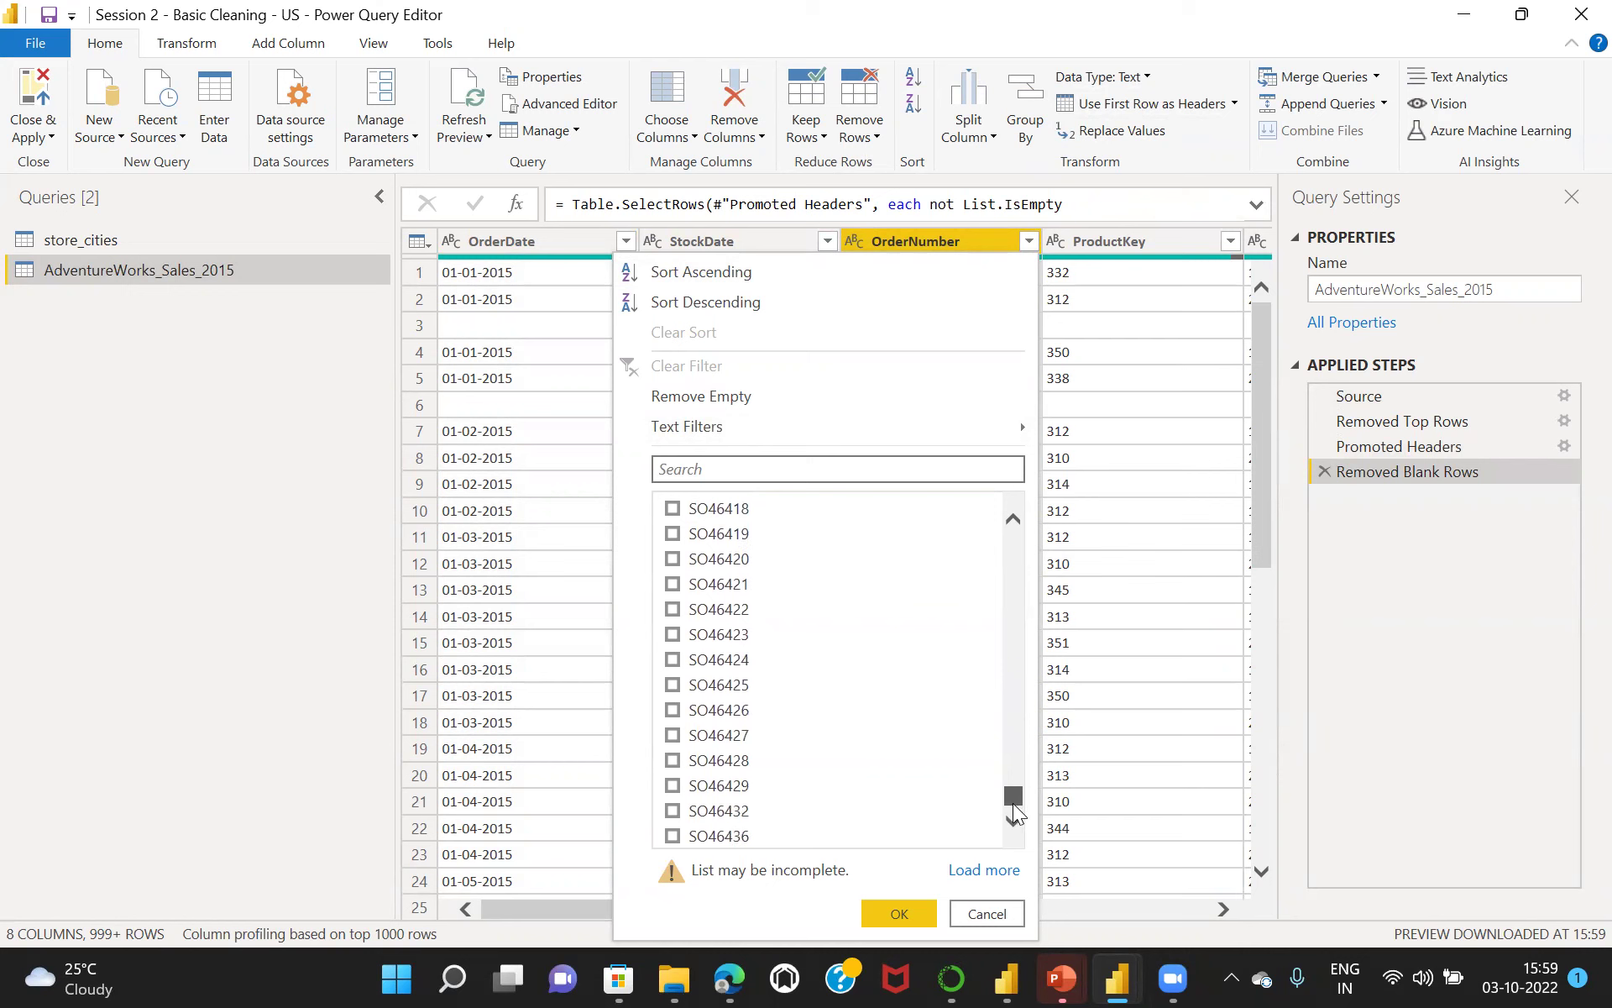
left_click_drag(1012, 795, 1003, 529)
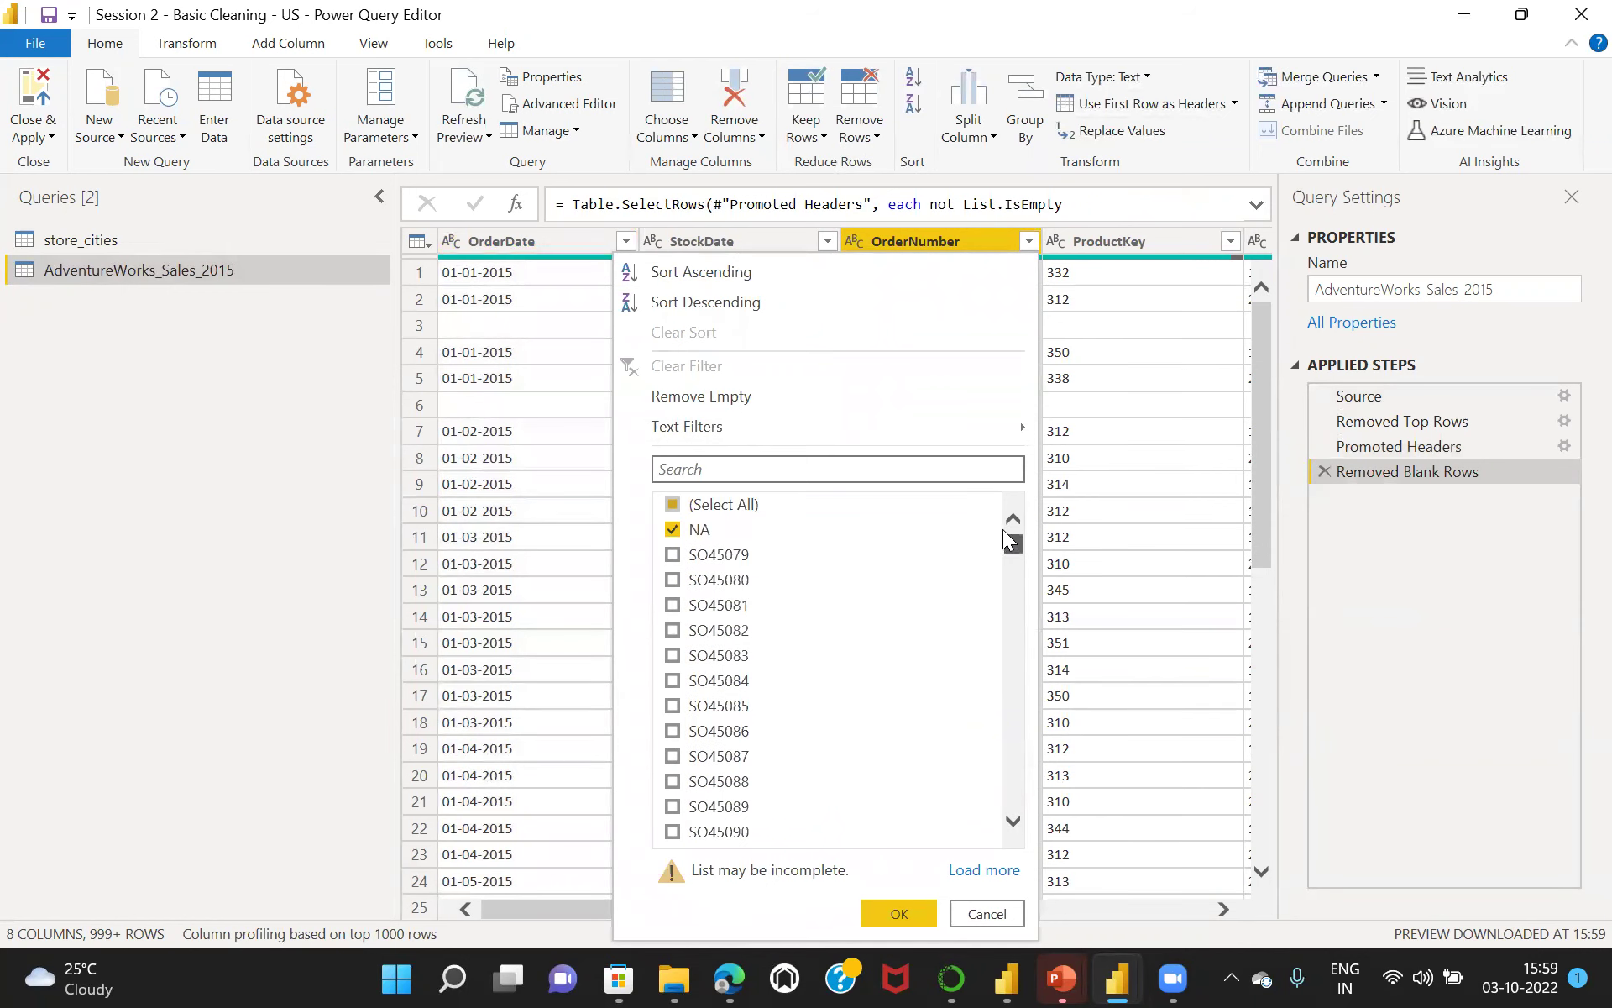
left_click(898, 915)
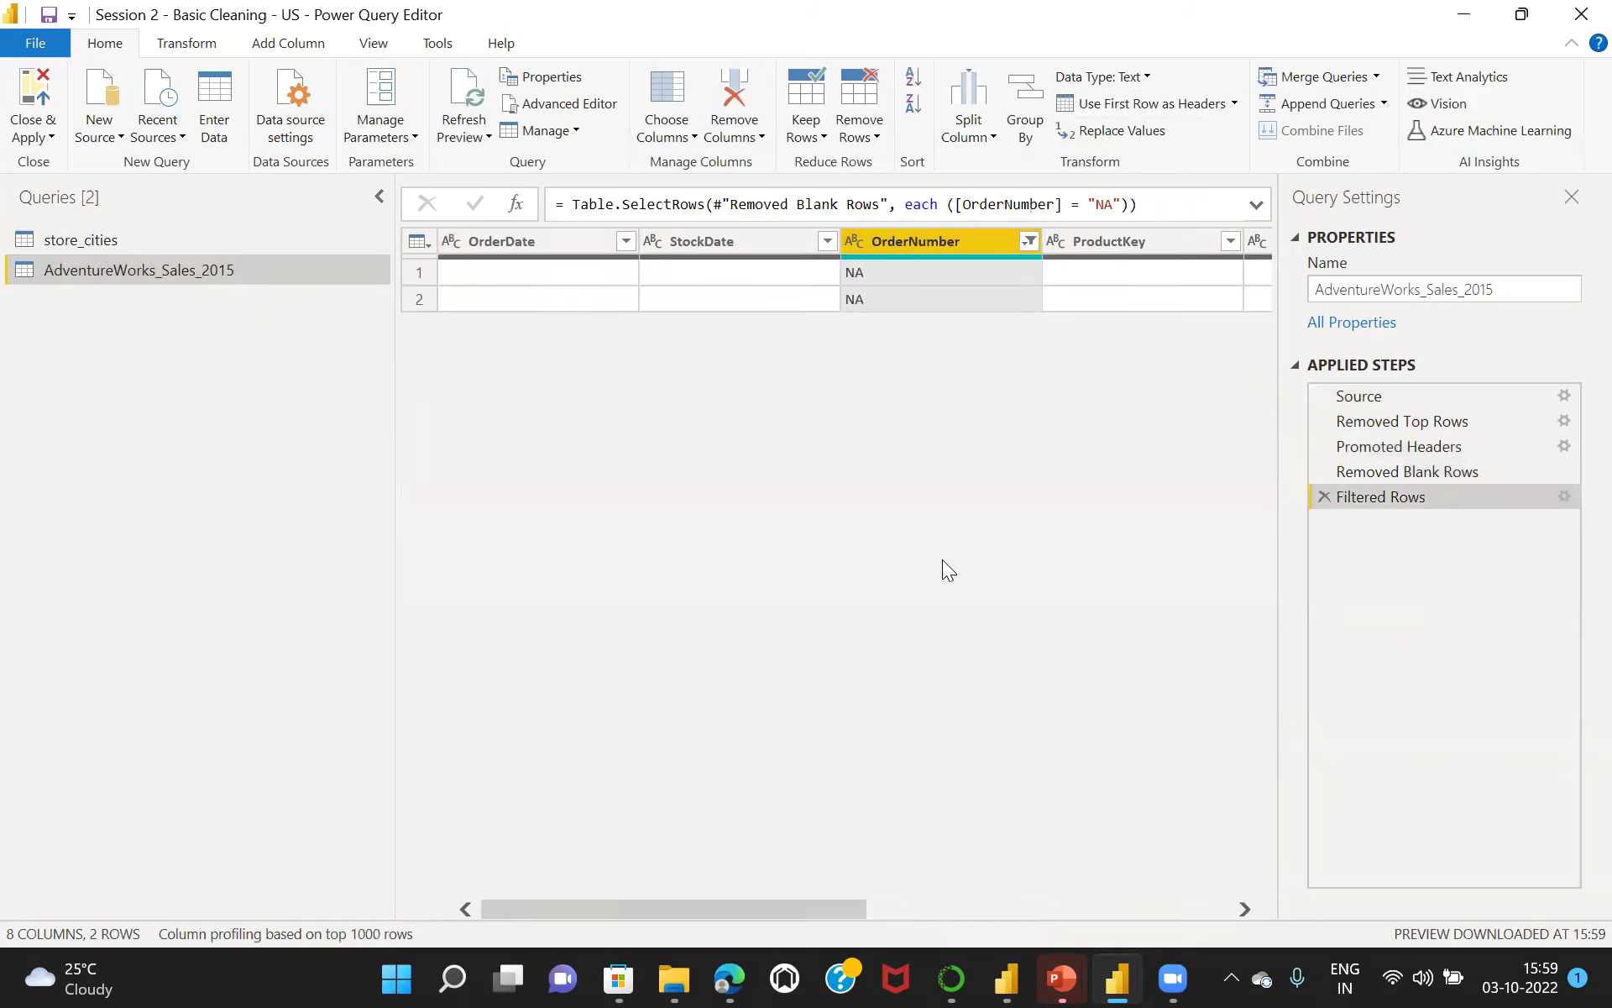
Look across the columns of the NA rows and delete the filter step that isolates them.
left_click_drag(763, 911, 670, 844)
left_click(1029, 242)
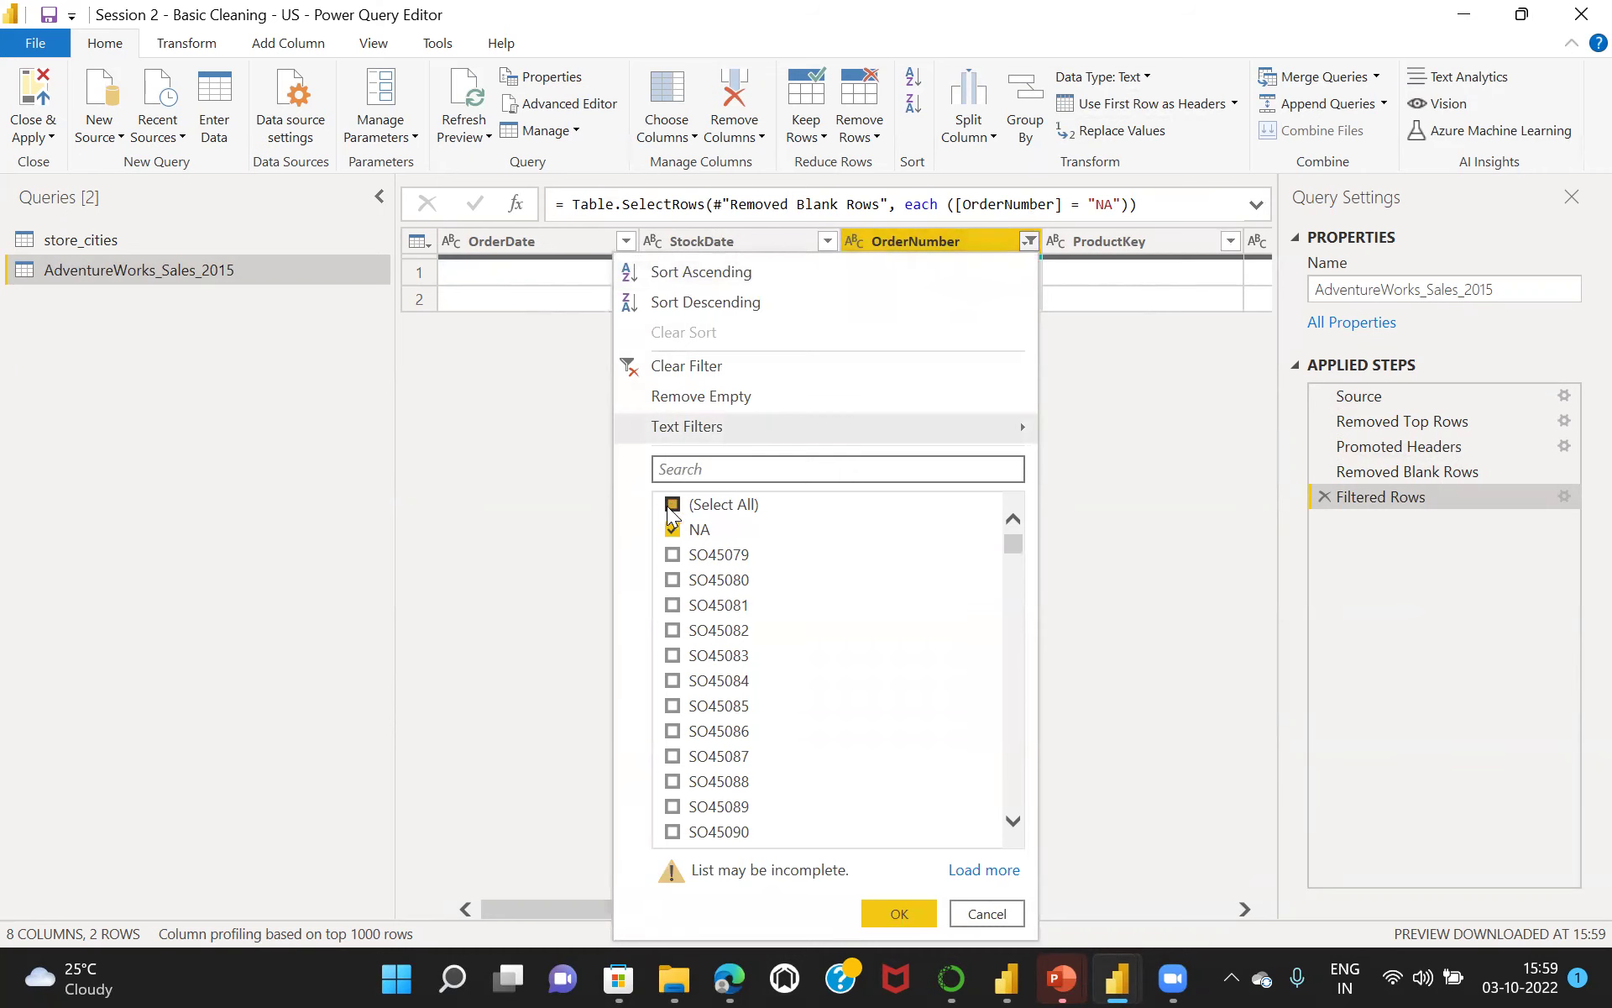
left_click(1325, 497)
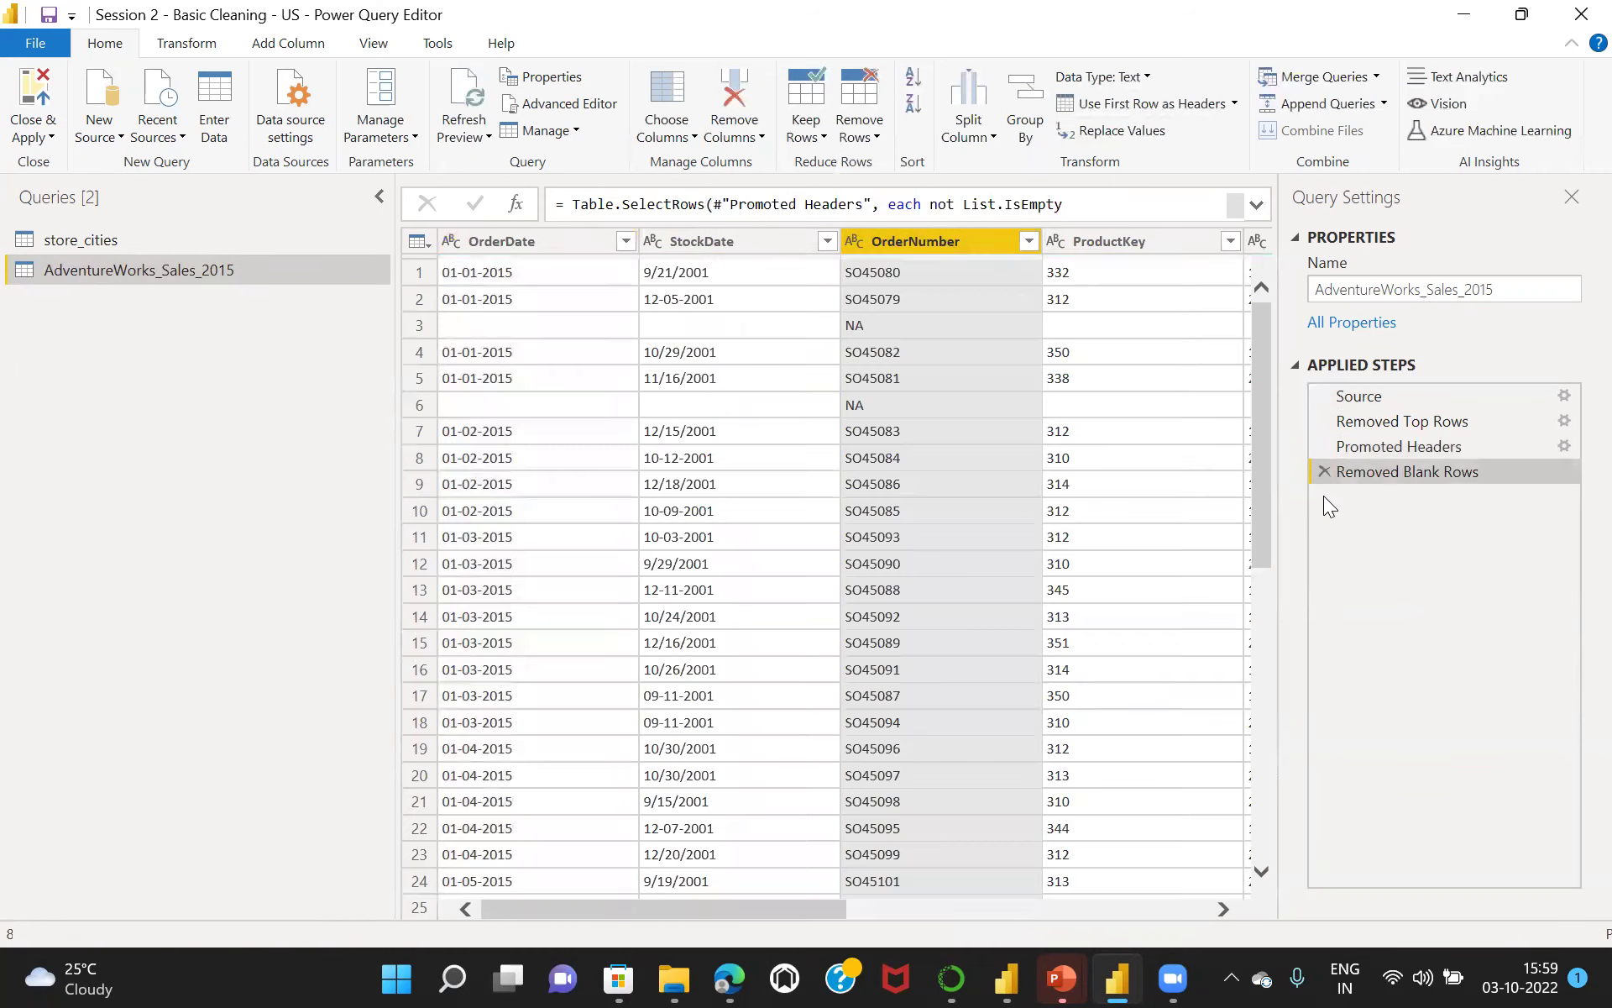
Filter the NA value out of the OrderNumber column, keeping all other order numbers.
left_click(1029, 243)
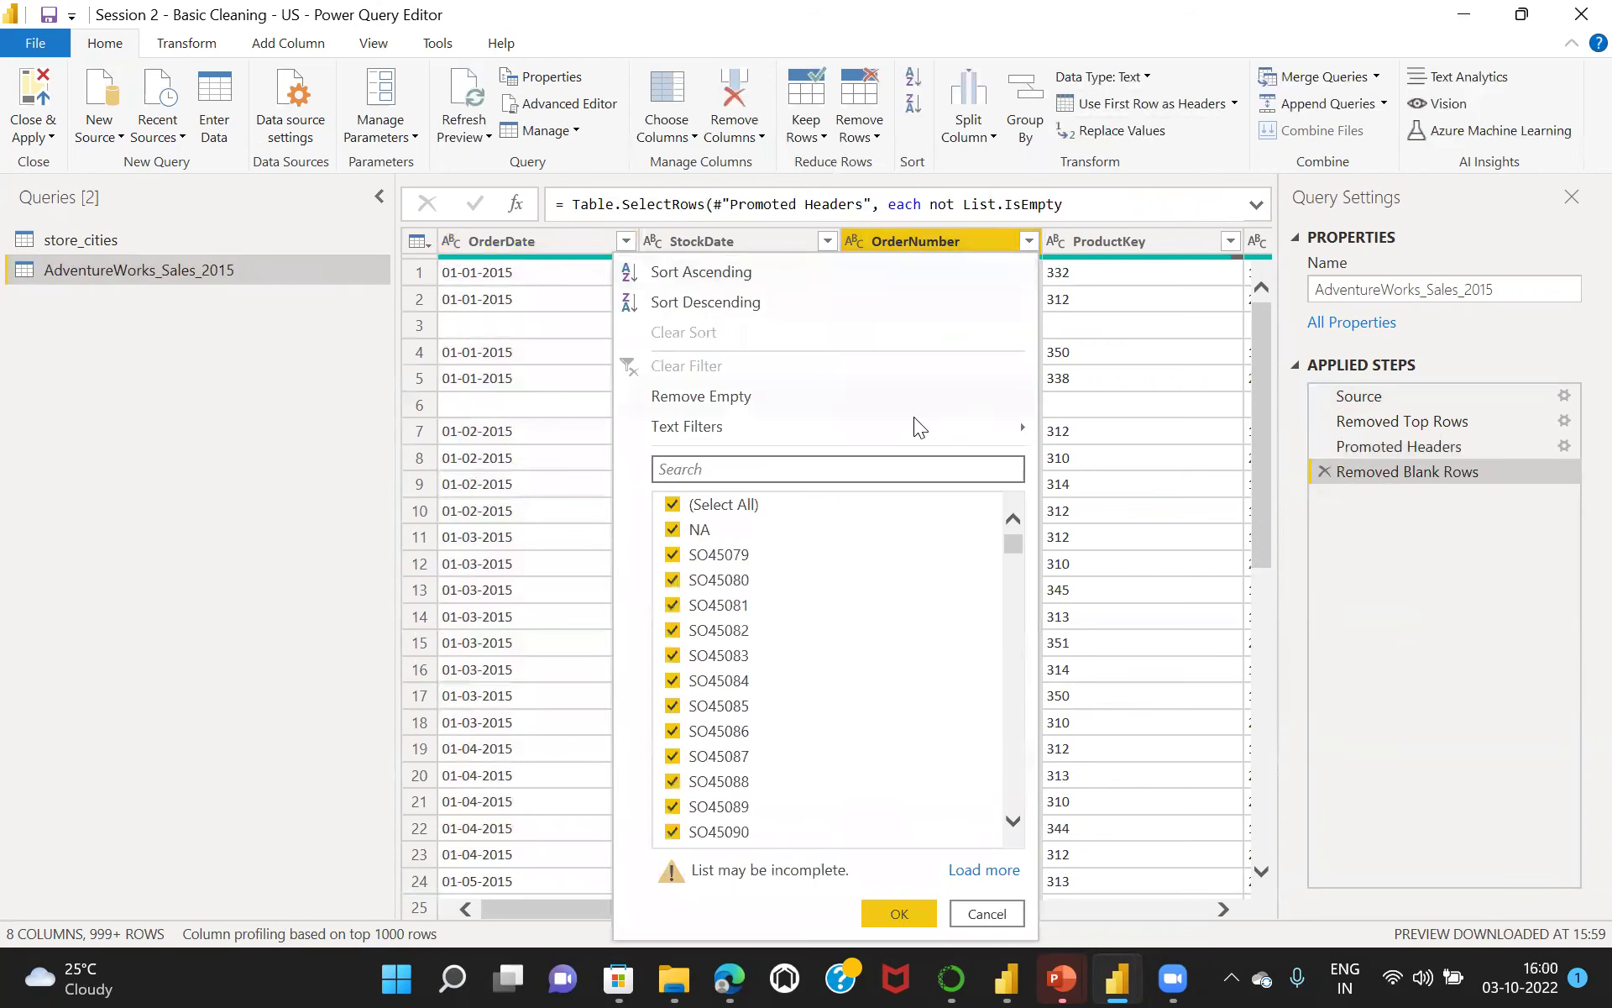
left_click(673, 531)
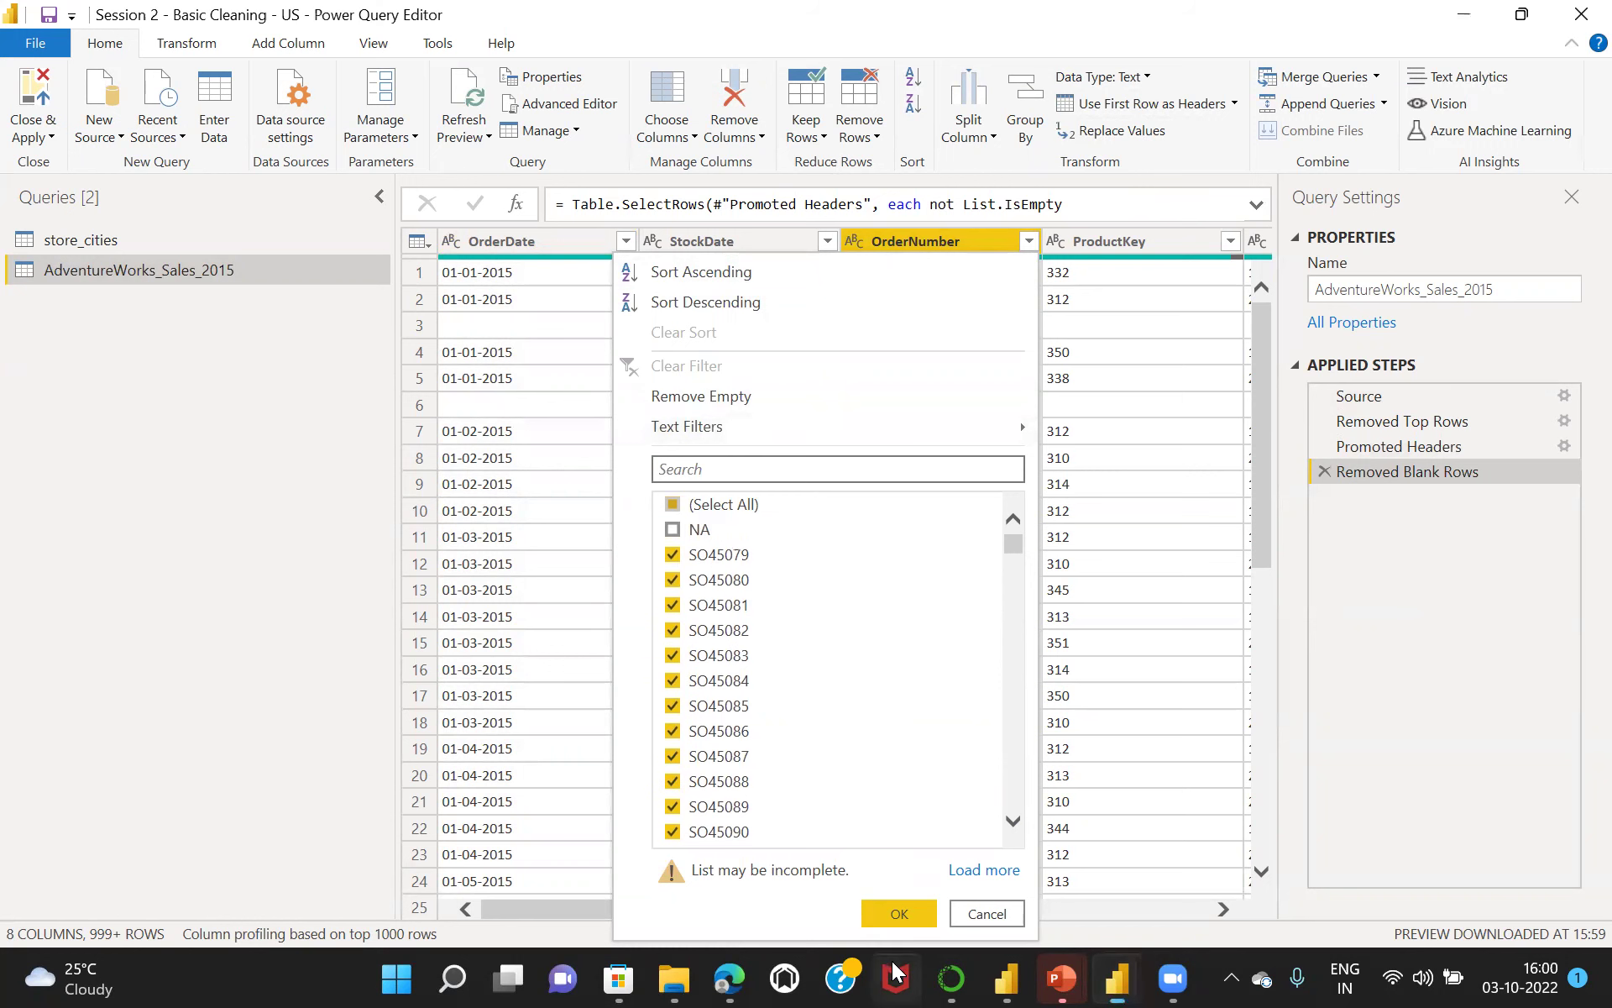
left_click(897, 914)
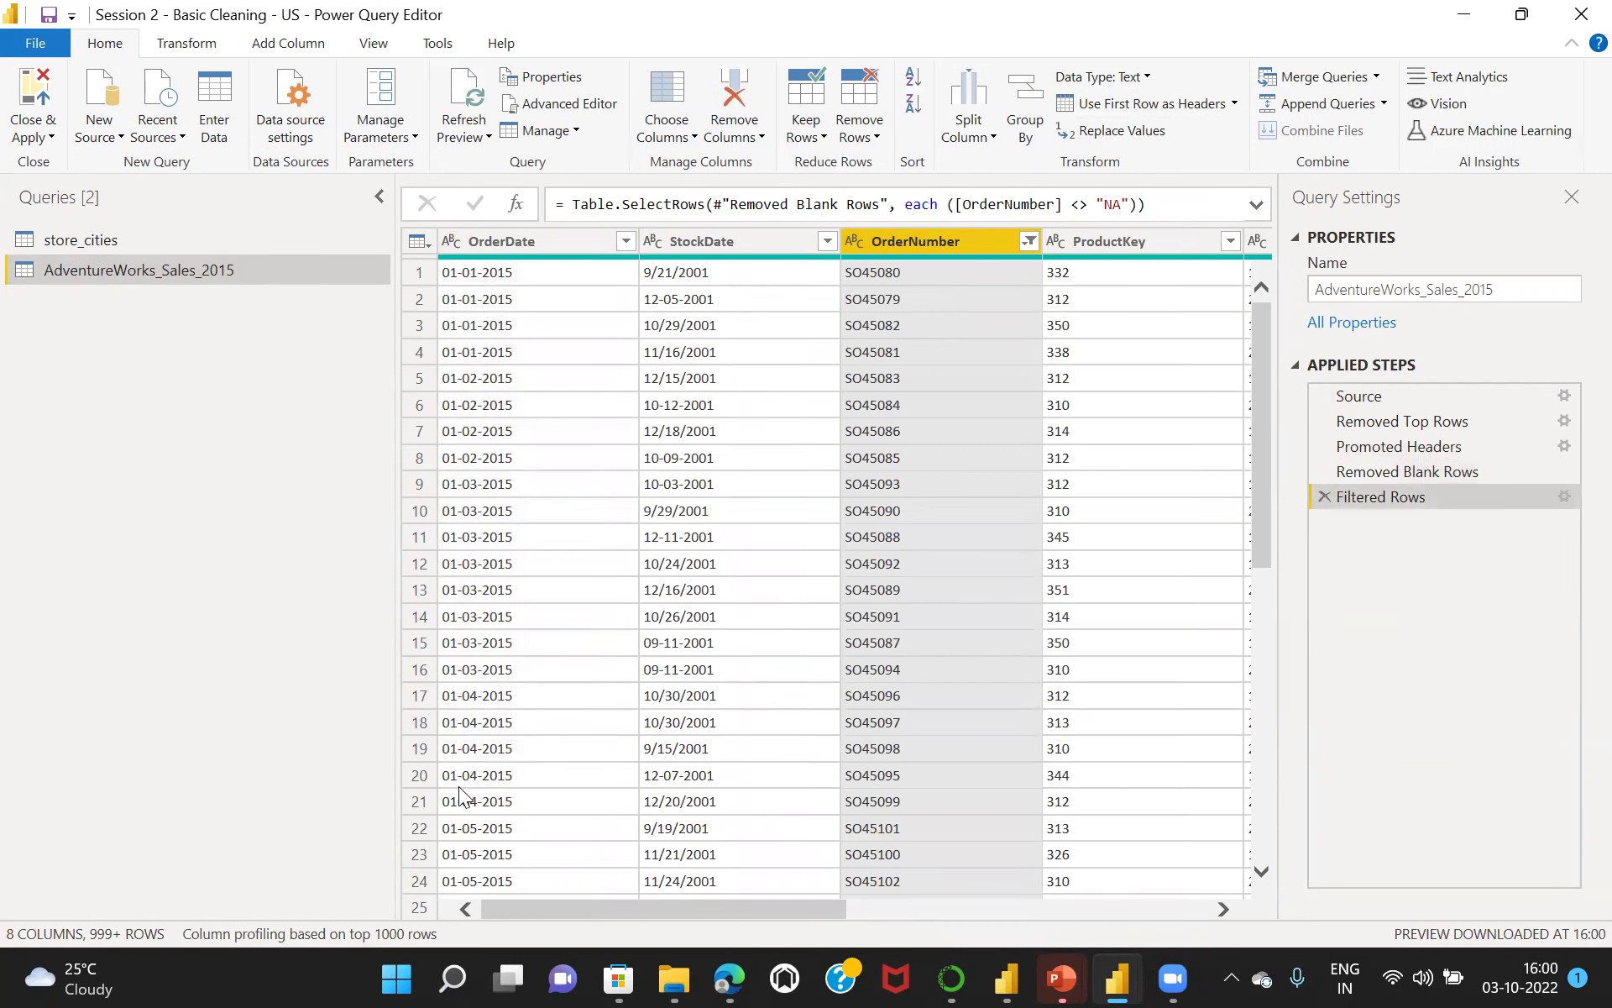
Close the query editor and apply the pending query changes to the data model.
left_click_drag(578, 912, 1006, 879)
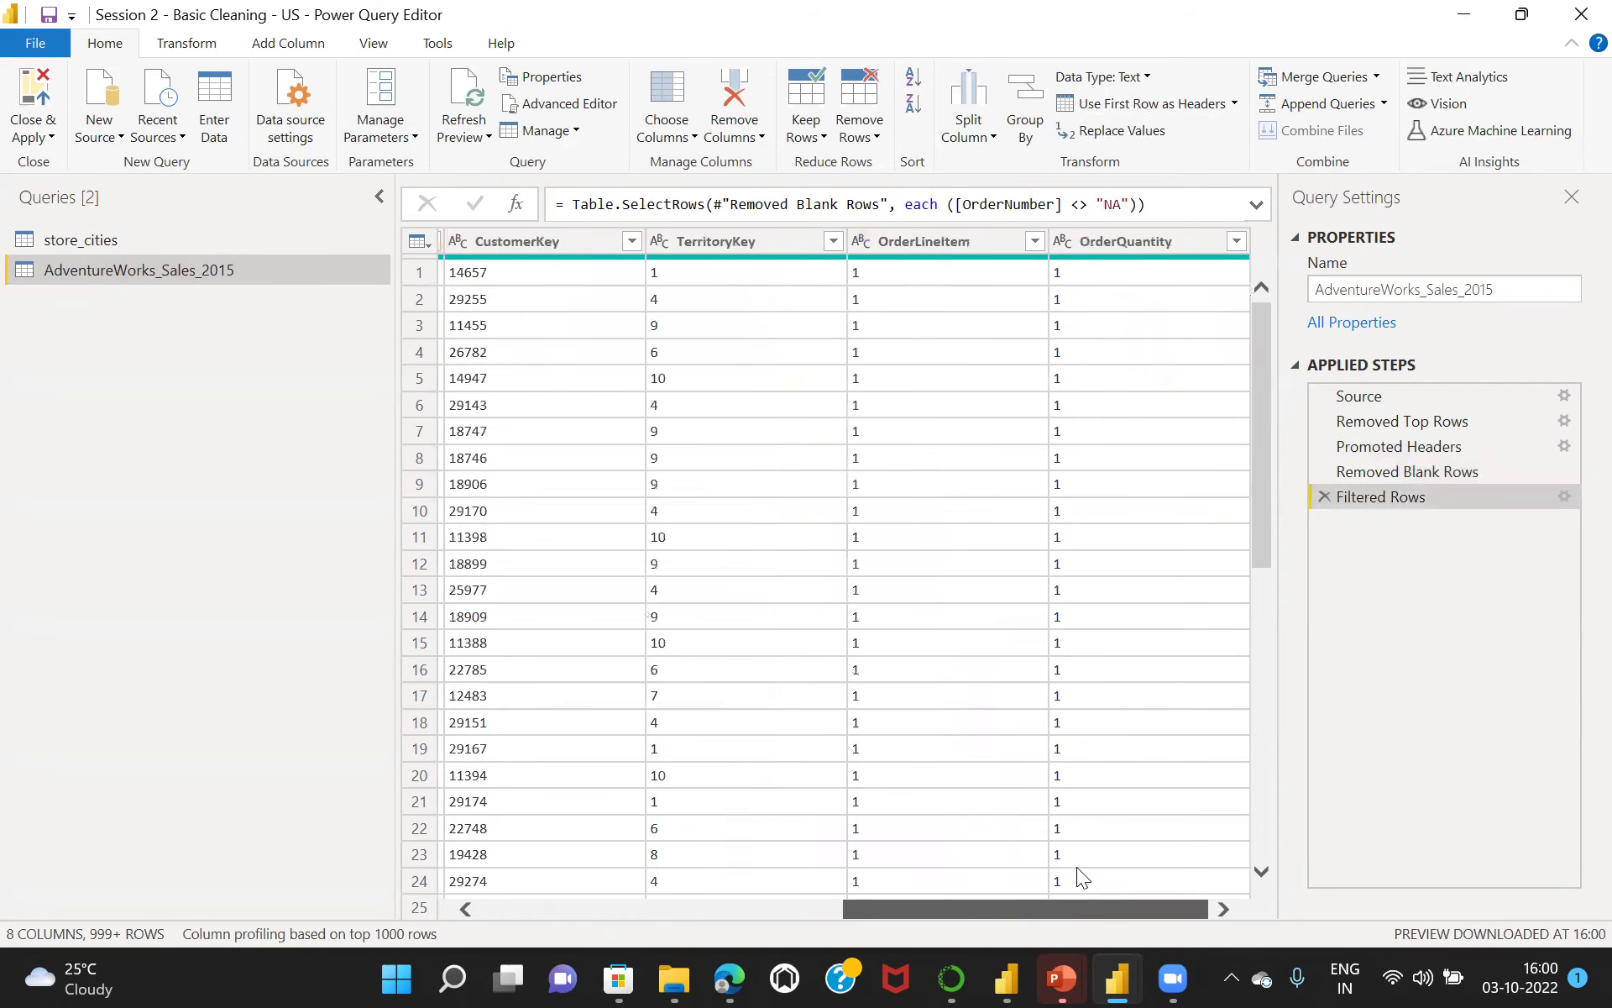
left_click_drag(970, 902, 509, 922)
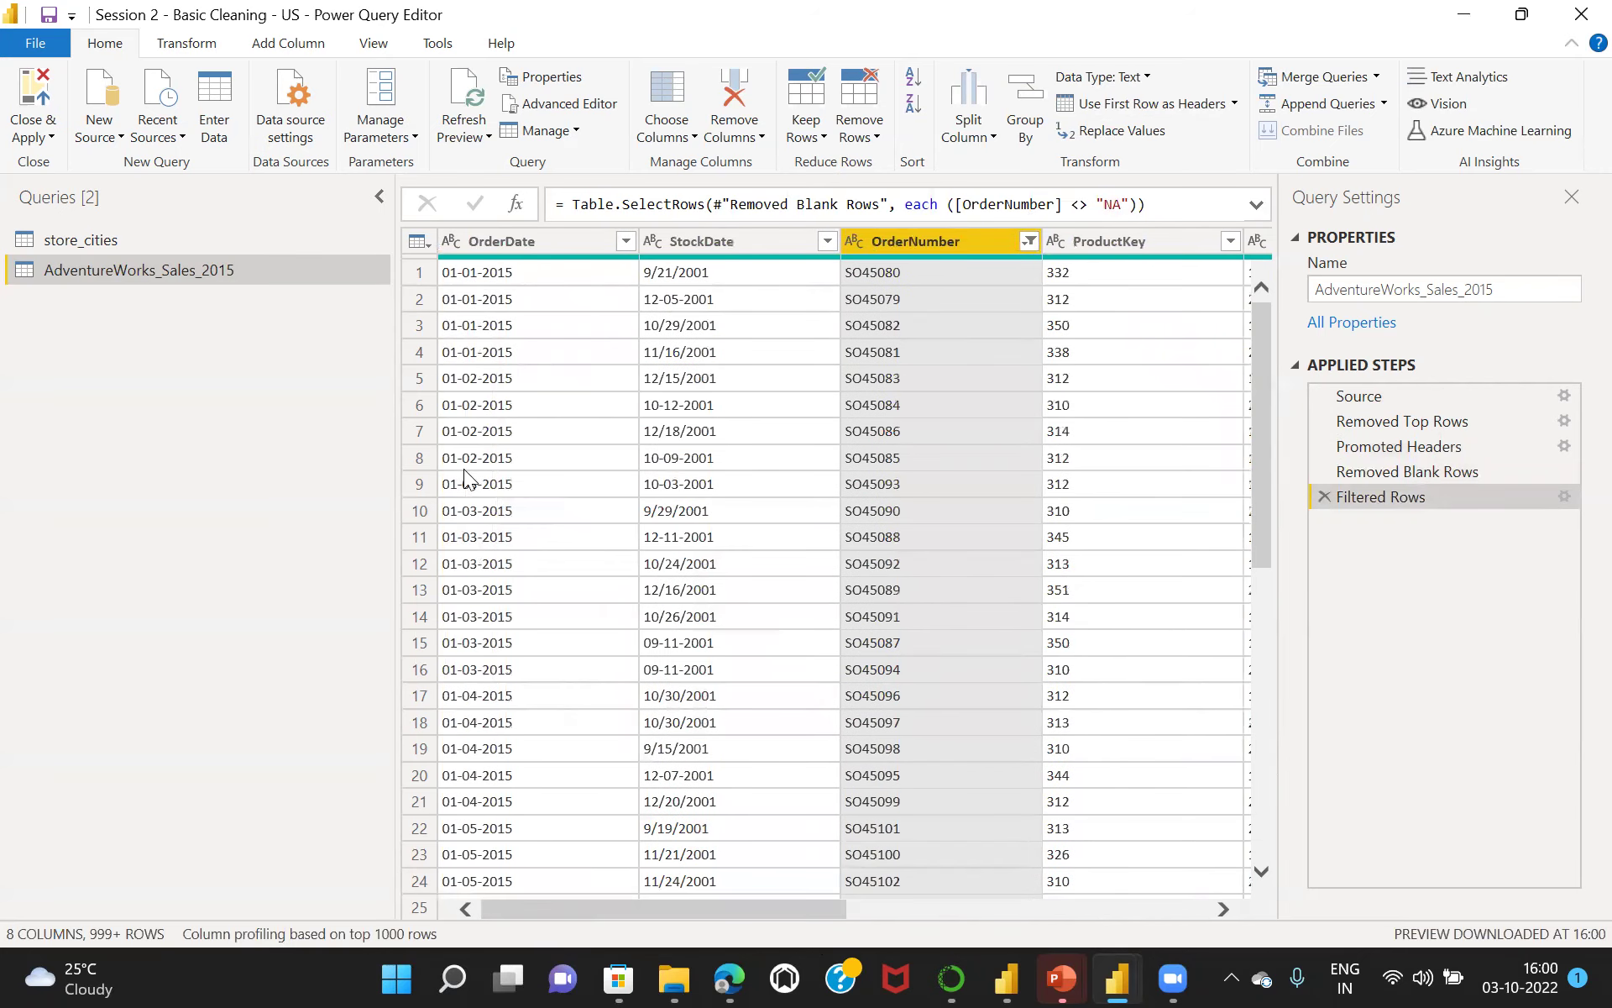
left_click(31, 131)
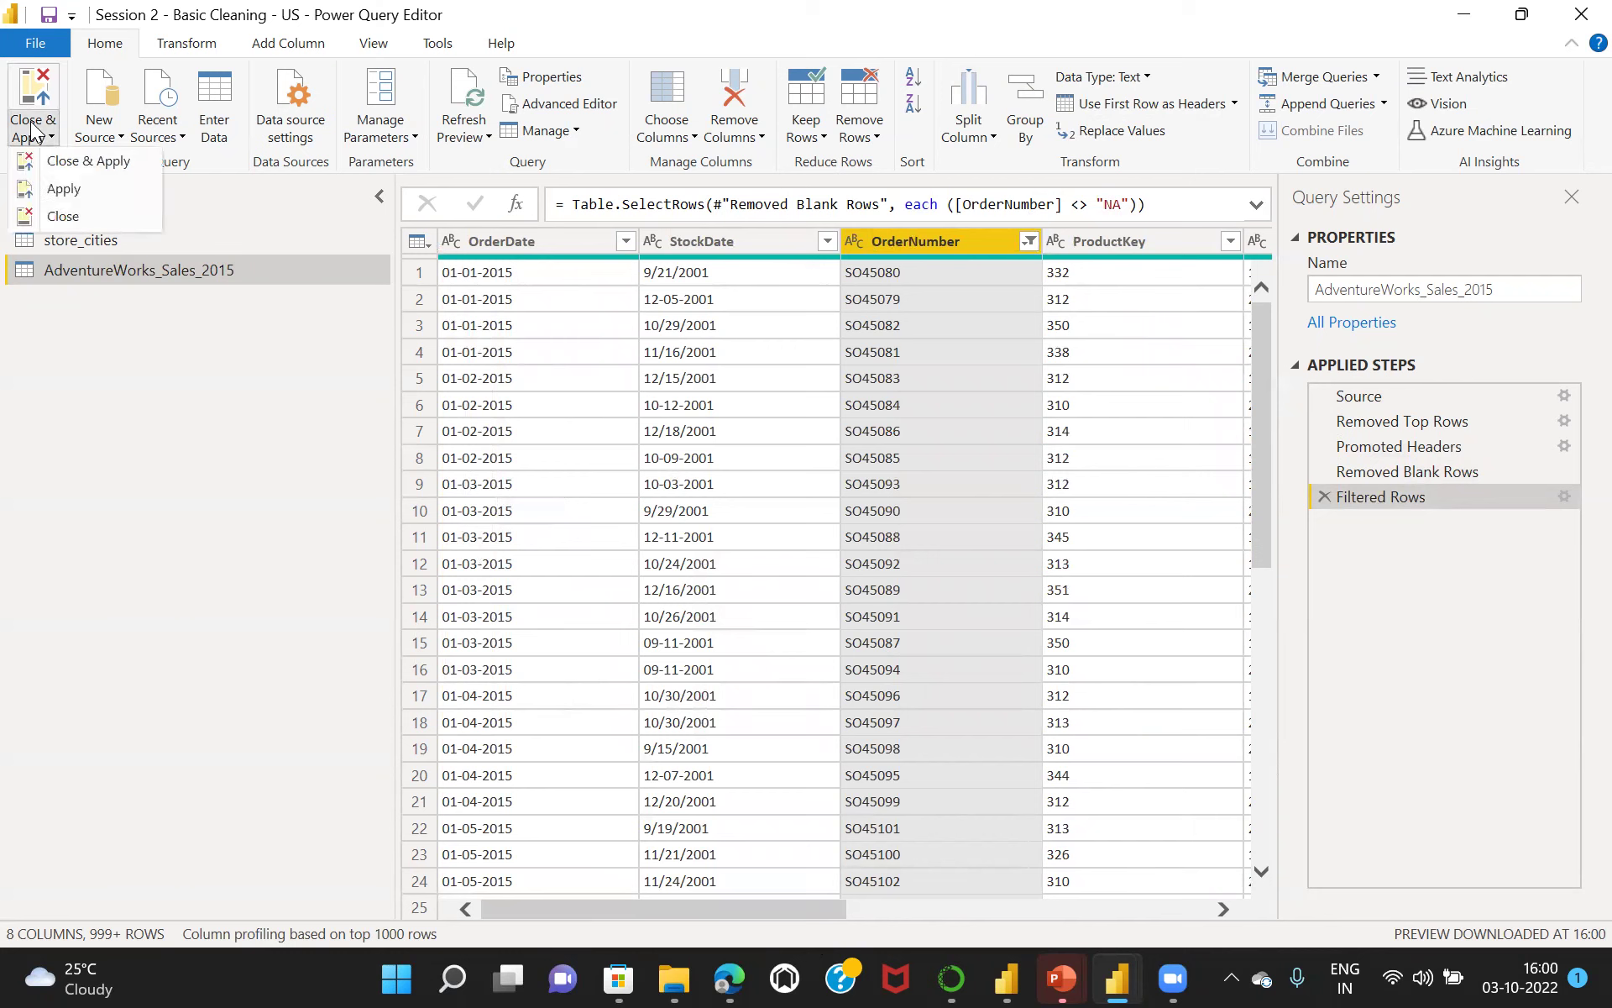
left_click(32, 131)
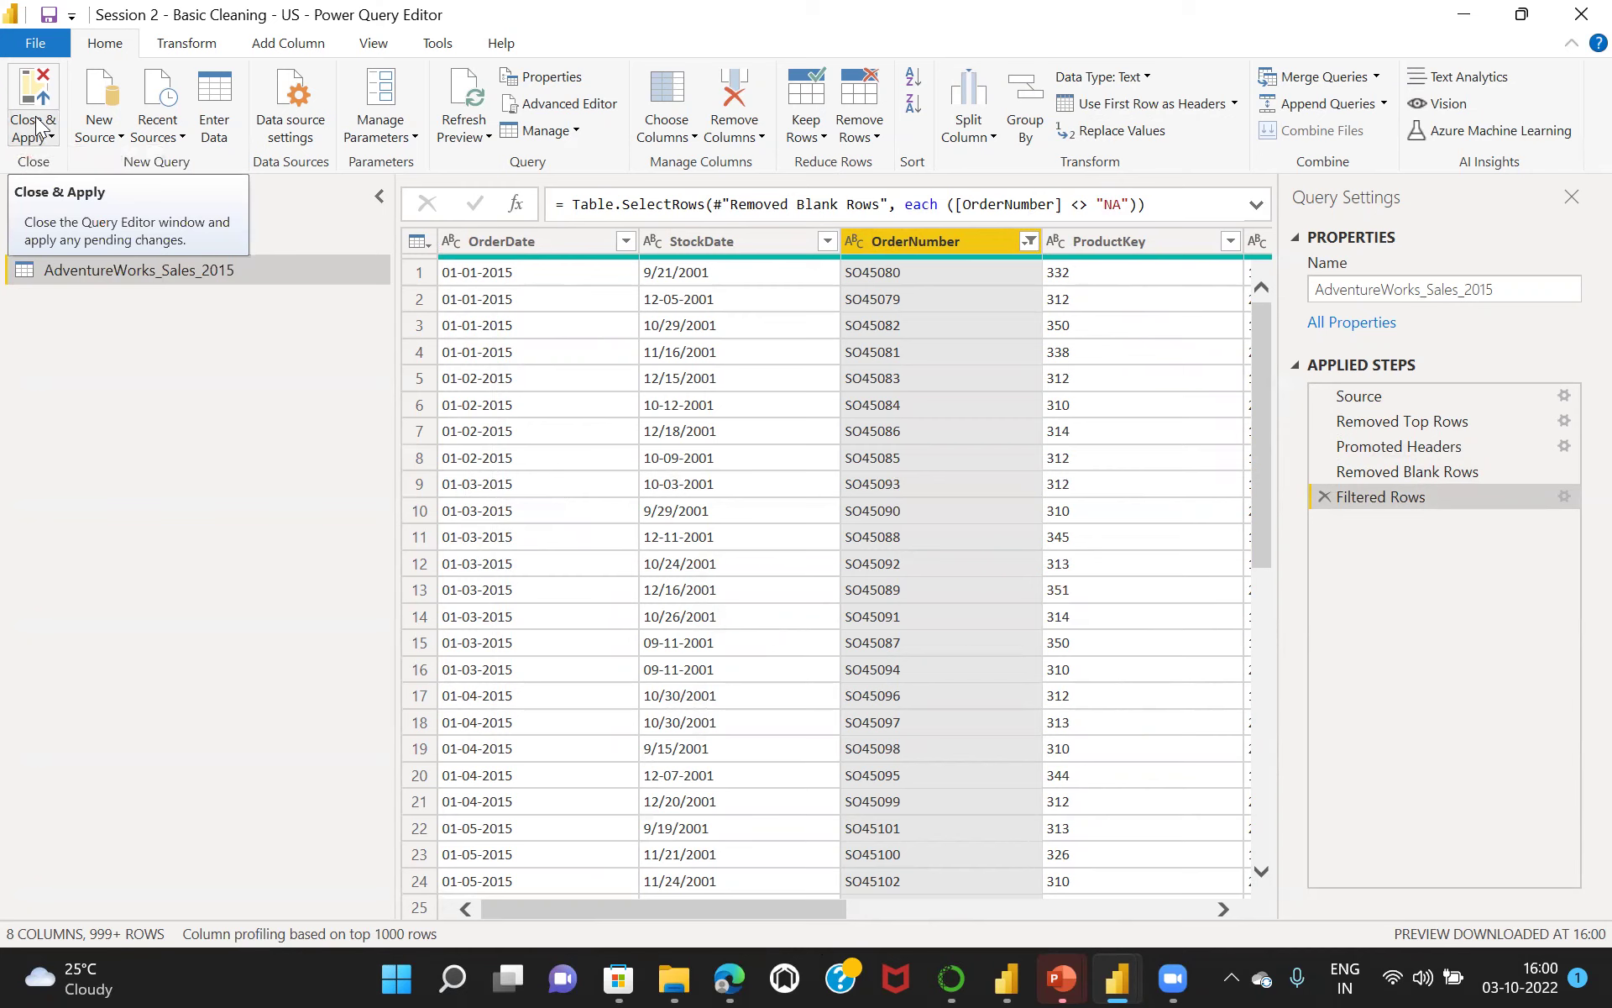
left_click(51, 137)
left_click(74, 161)
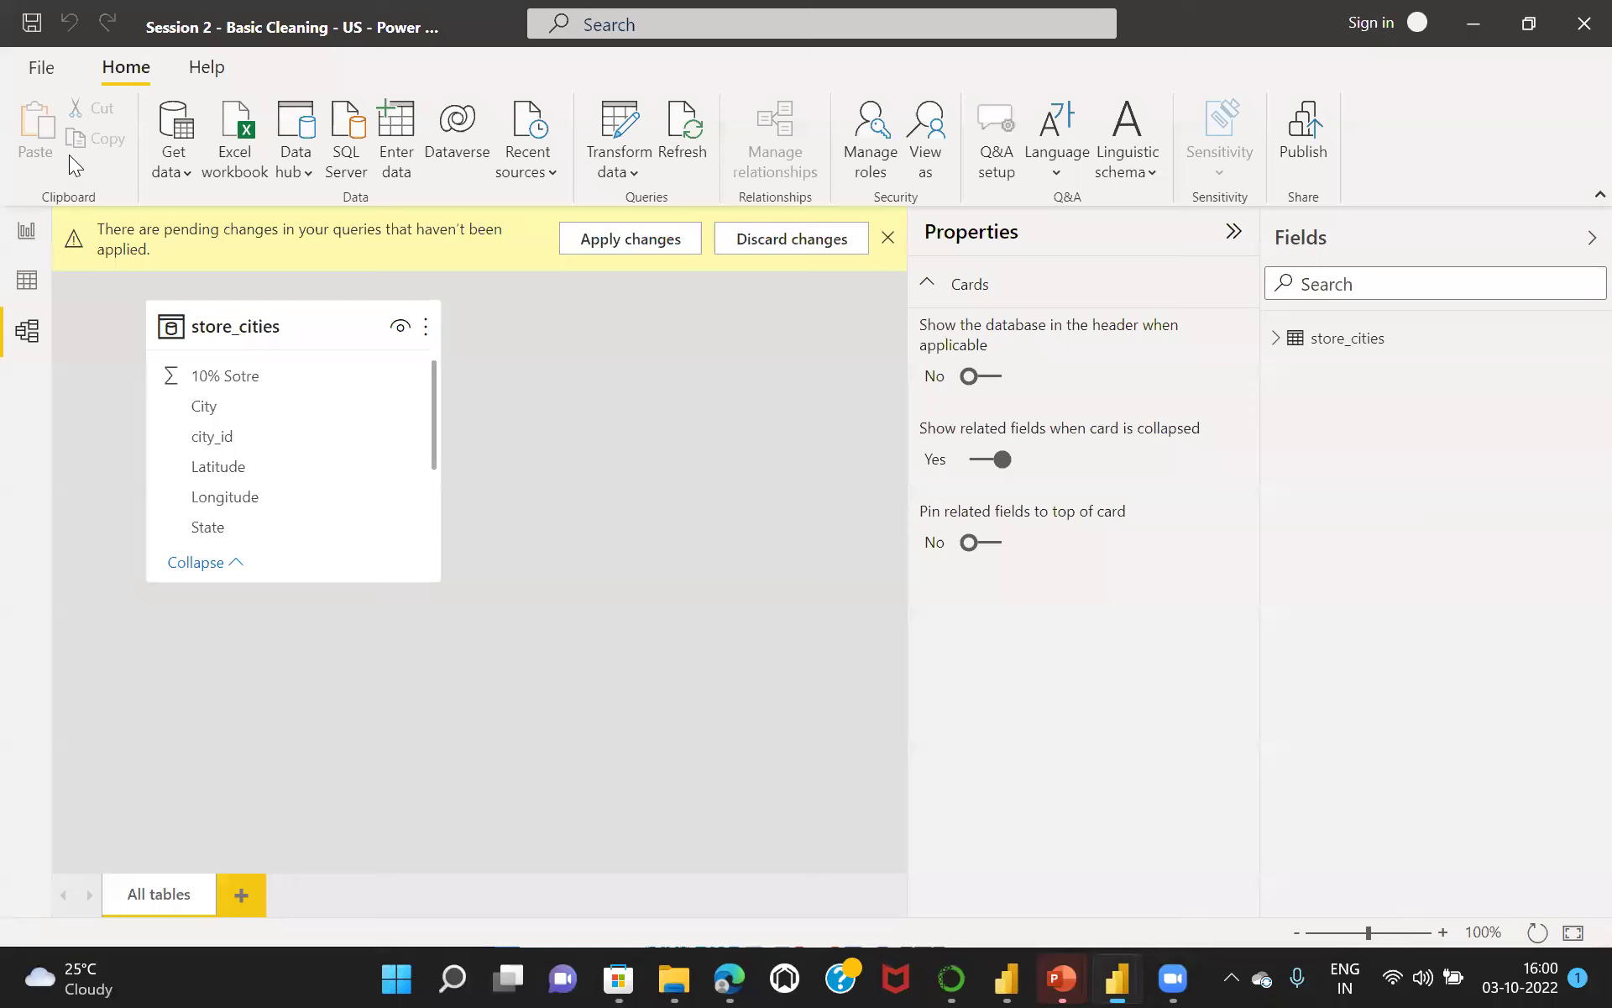
left_click(606, 237)
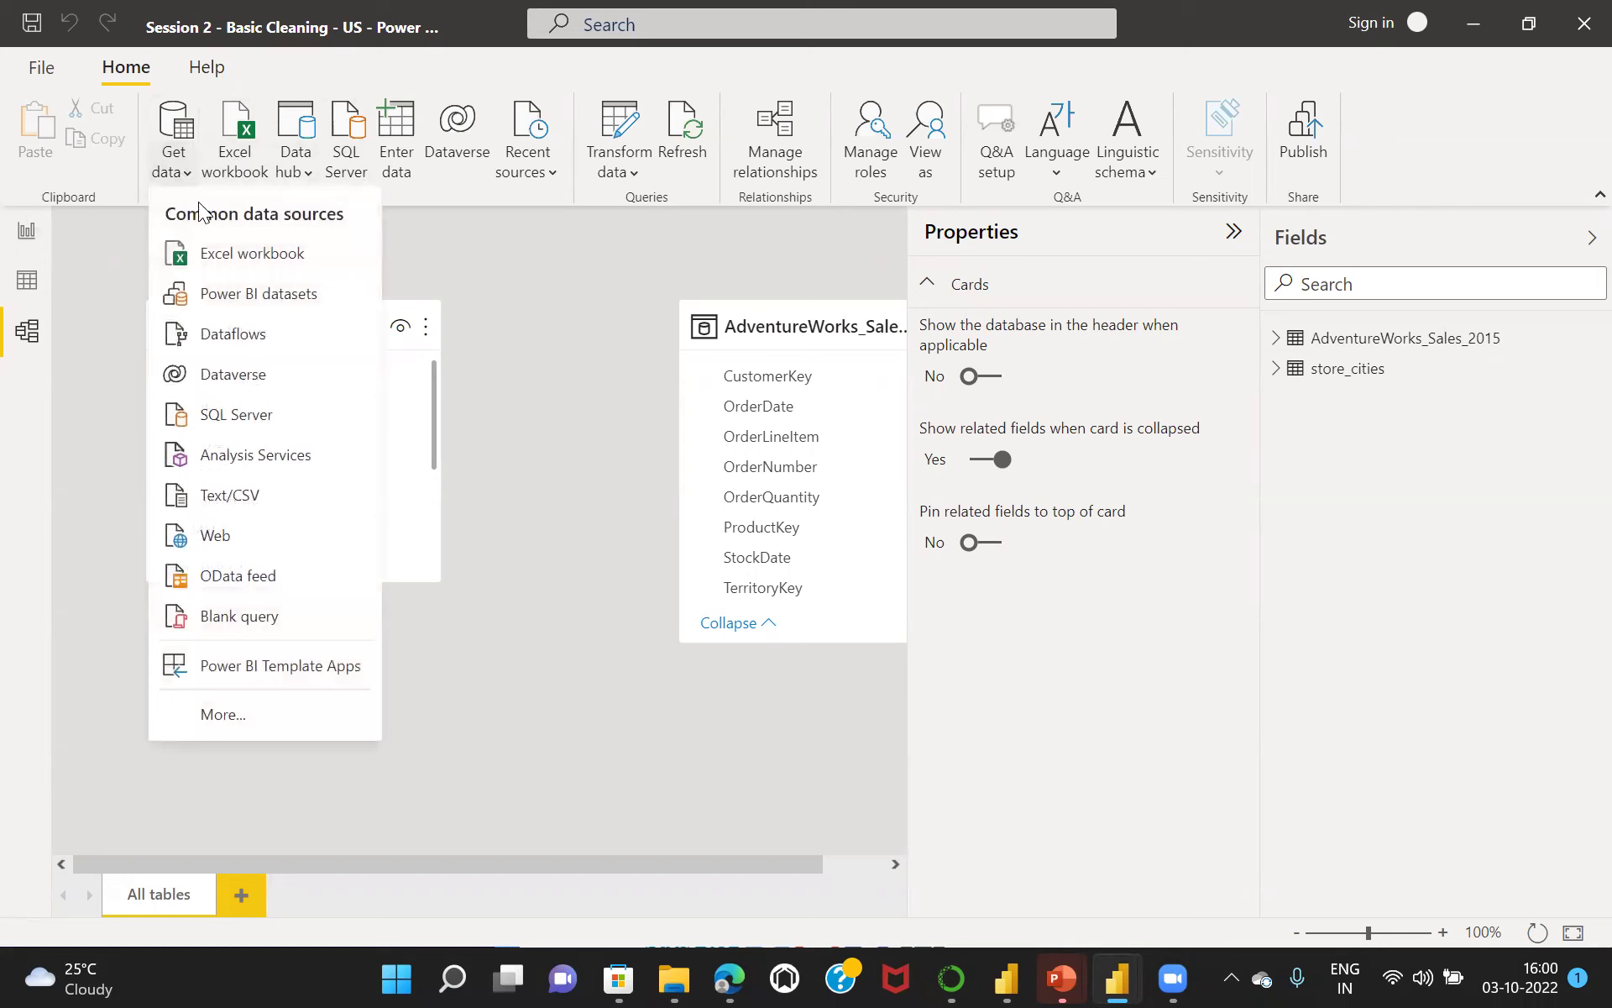
Import AdventureWorks_Customers.csv from the CS-3 folder for transformation and promote its first row to column headers.
left_click(241, 497)
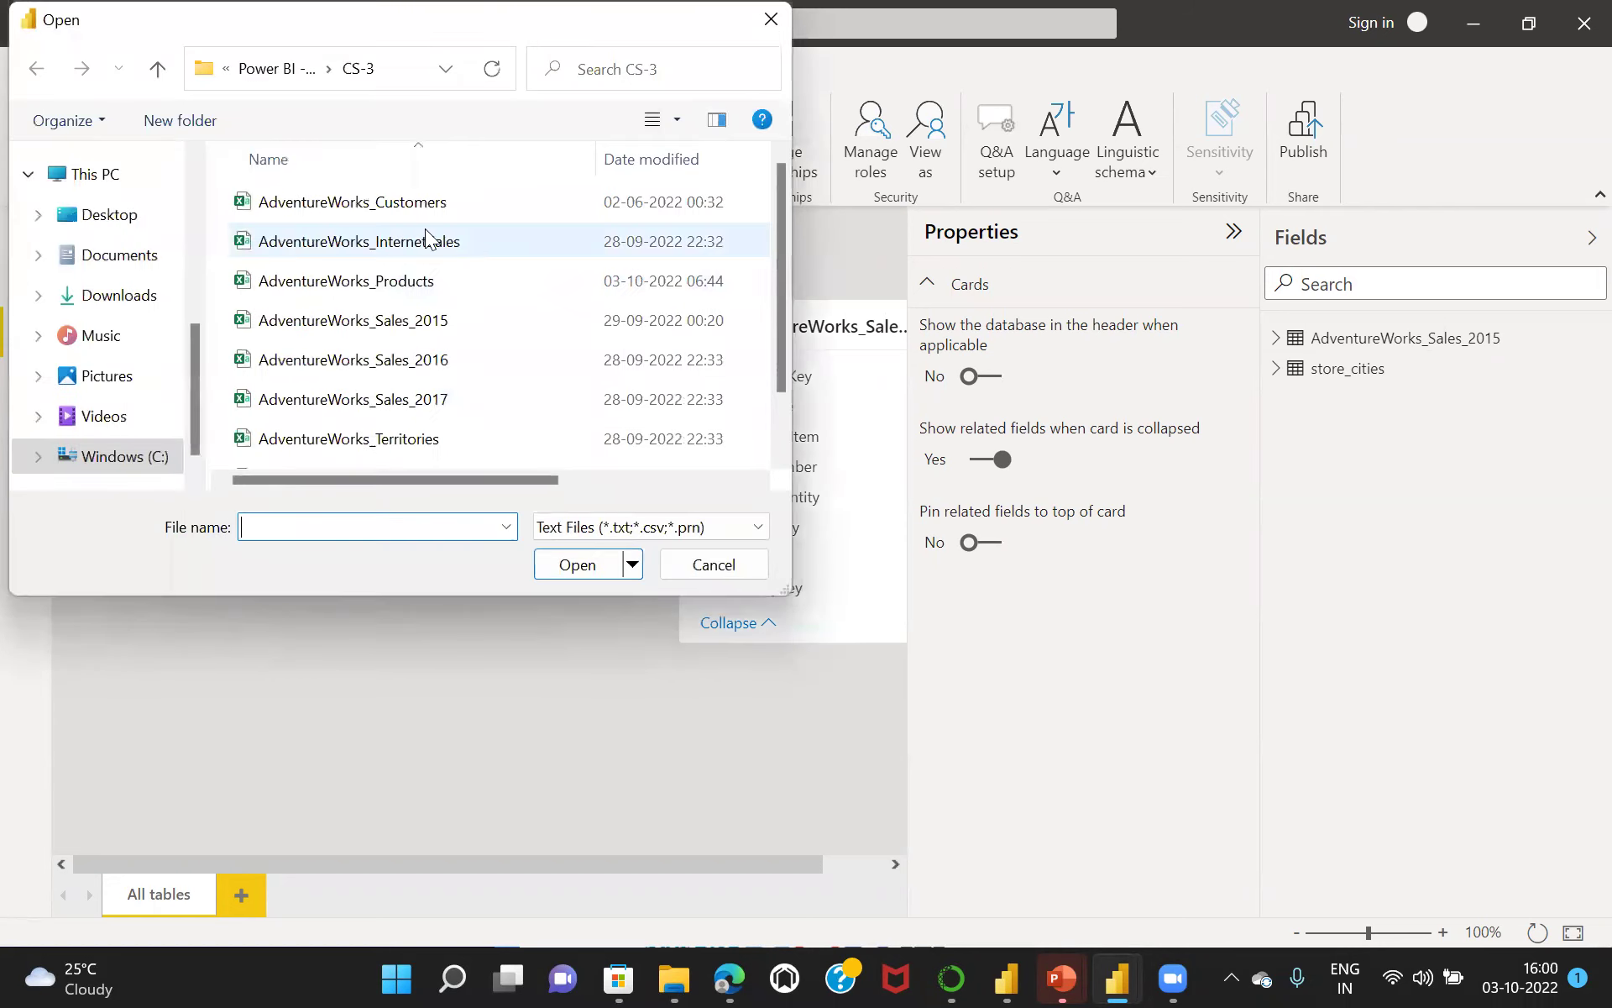
left_click(367, 204)
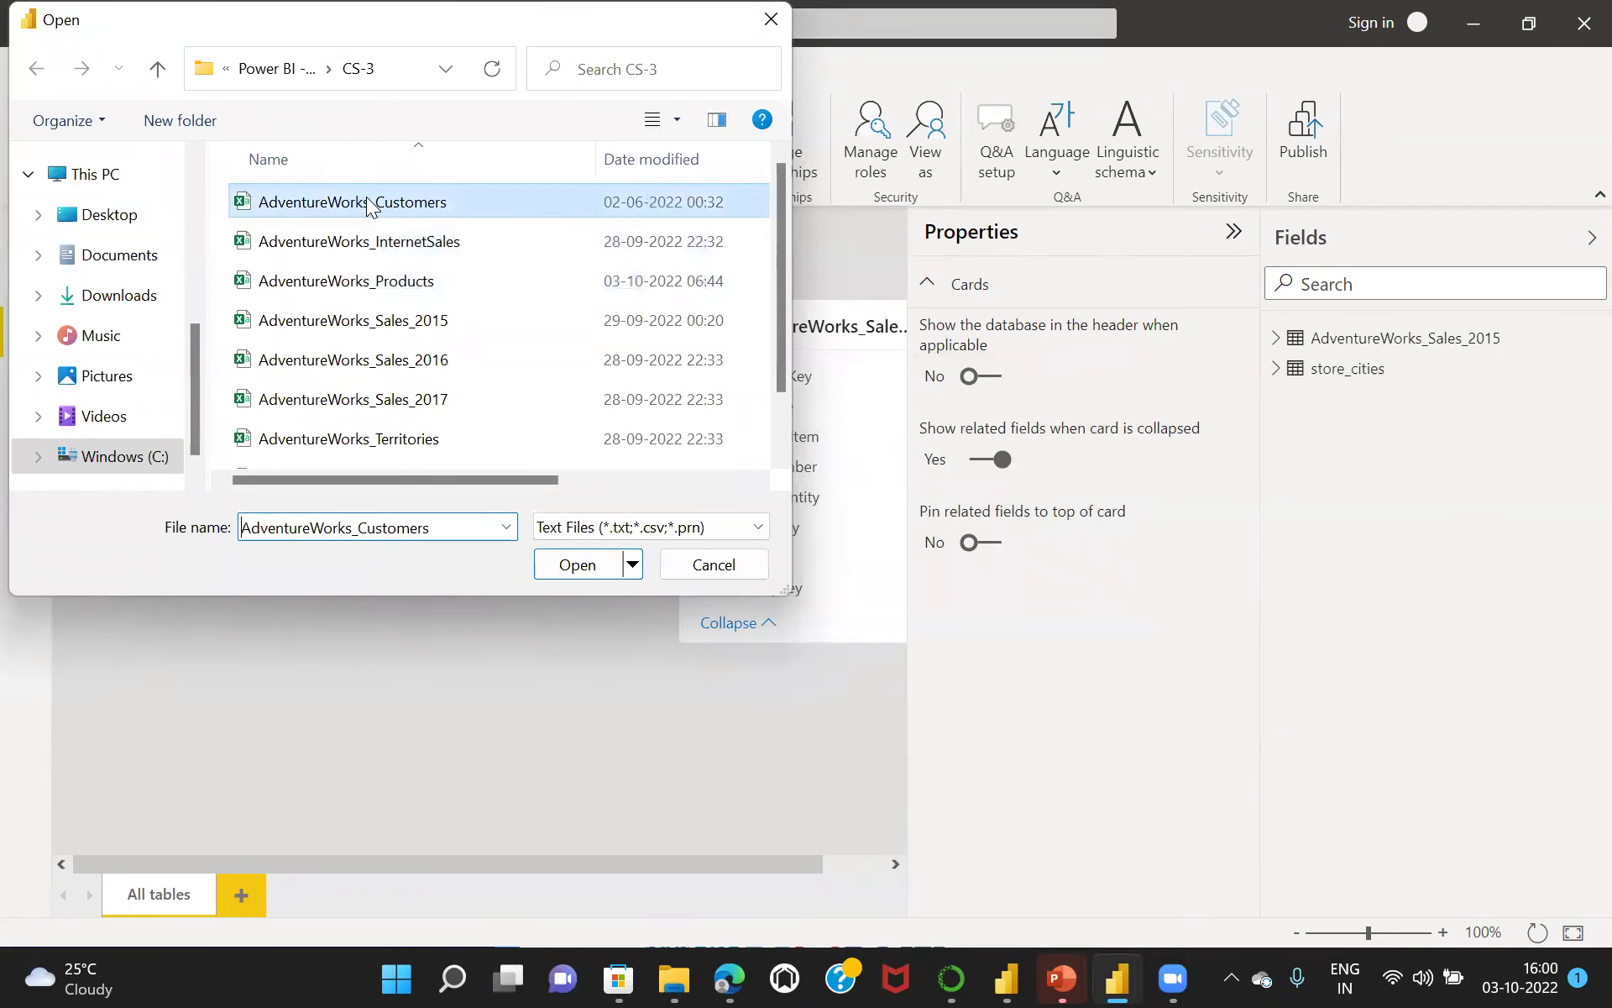
double_click(367, 204)
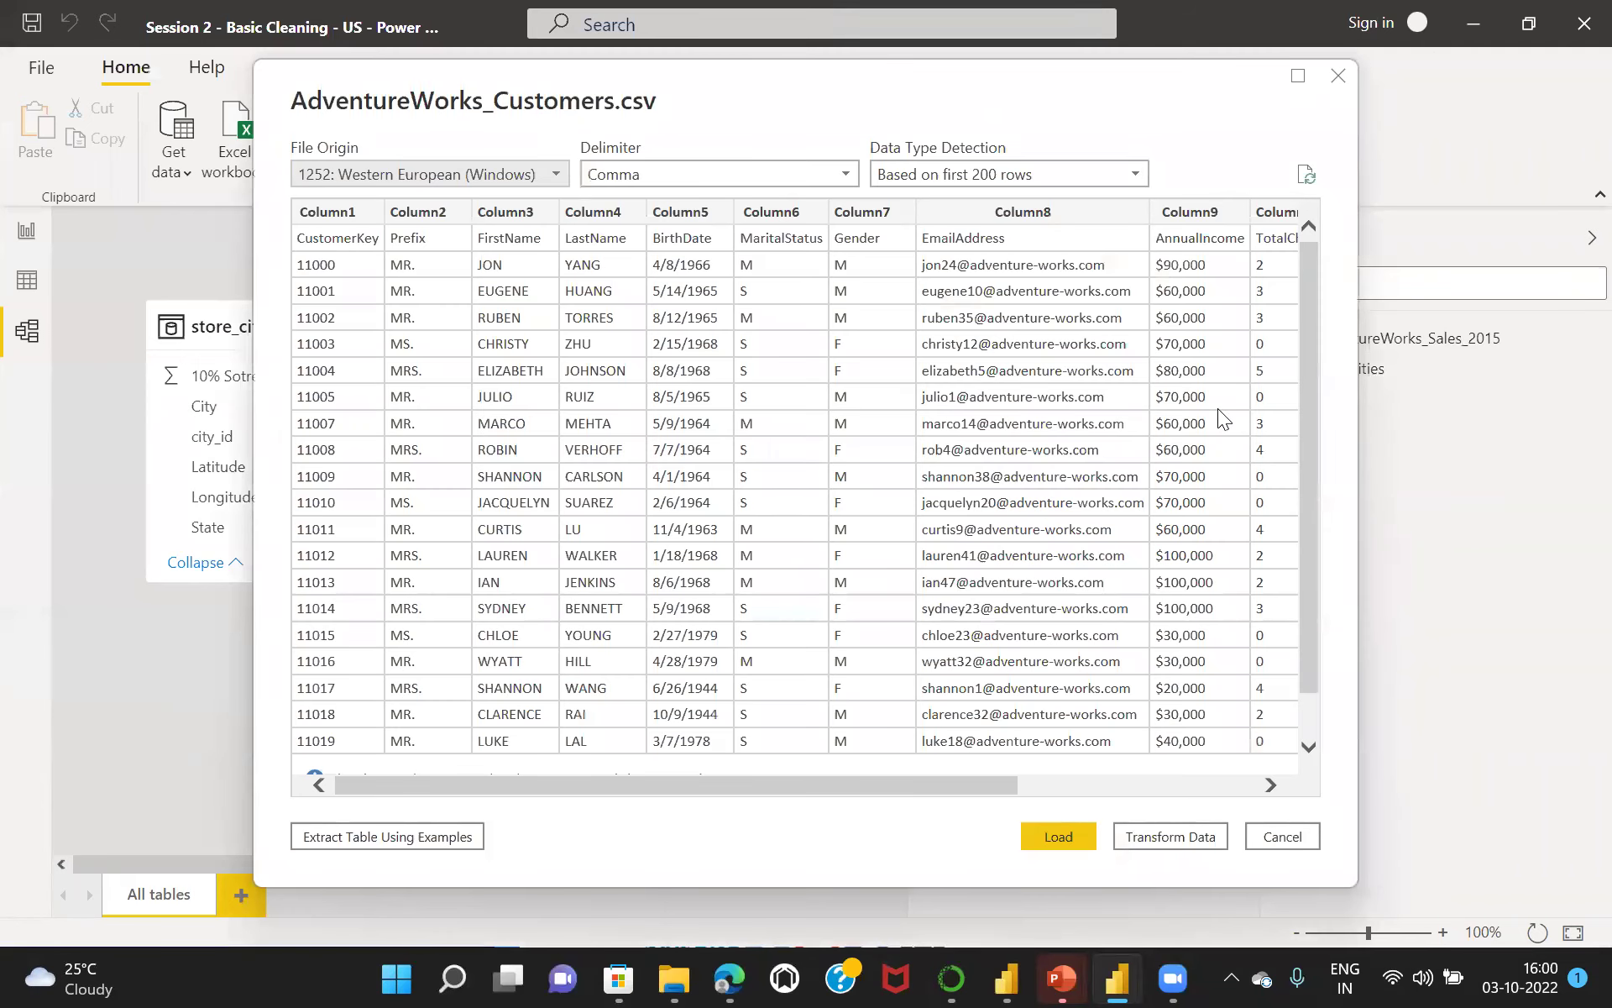
left_click(1169, 834)
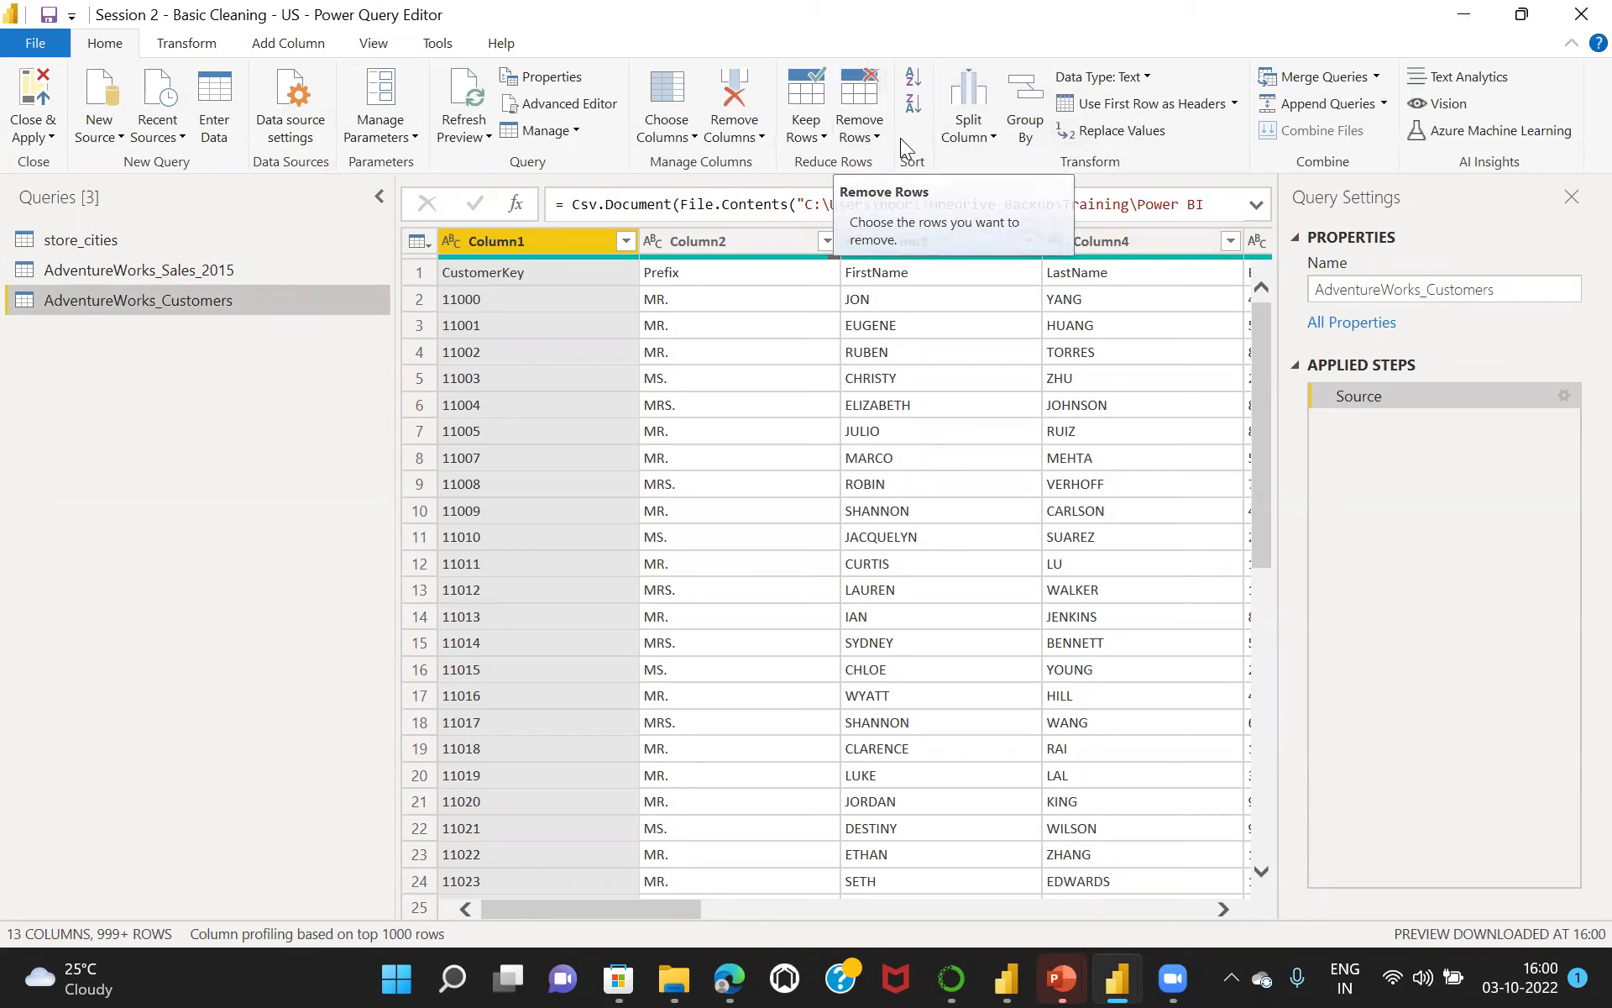
left_click(1151, 104)
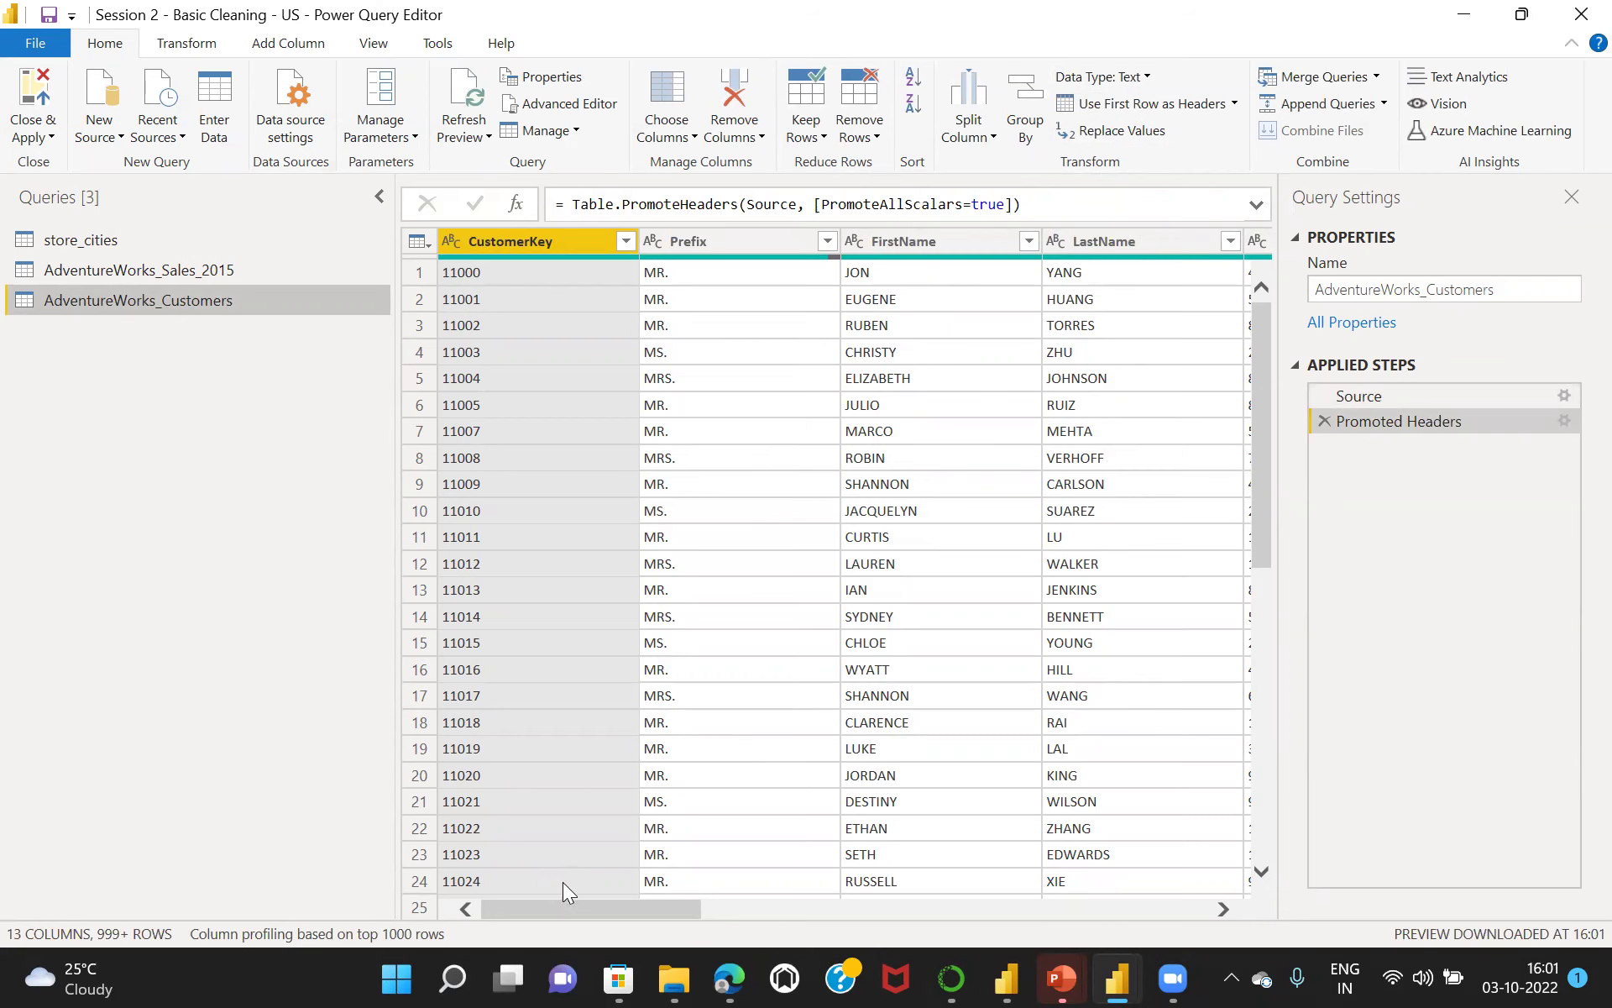
left_click_drag(561, 909, 498, 875)
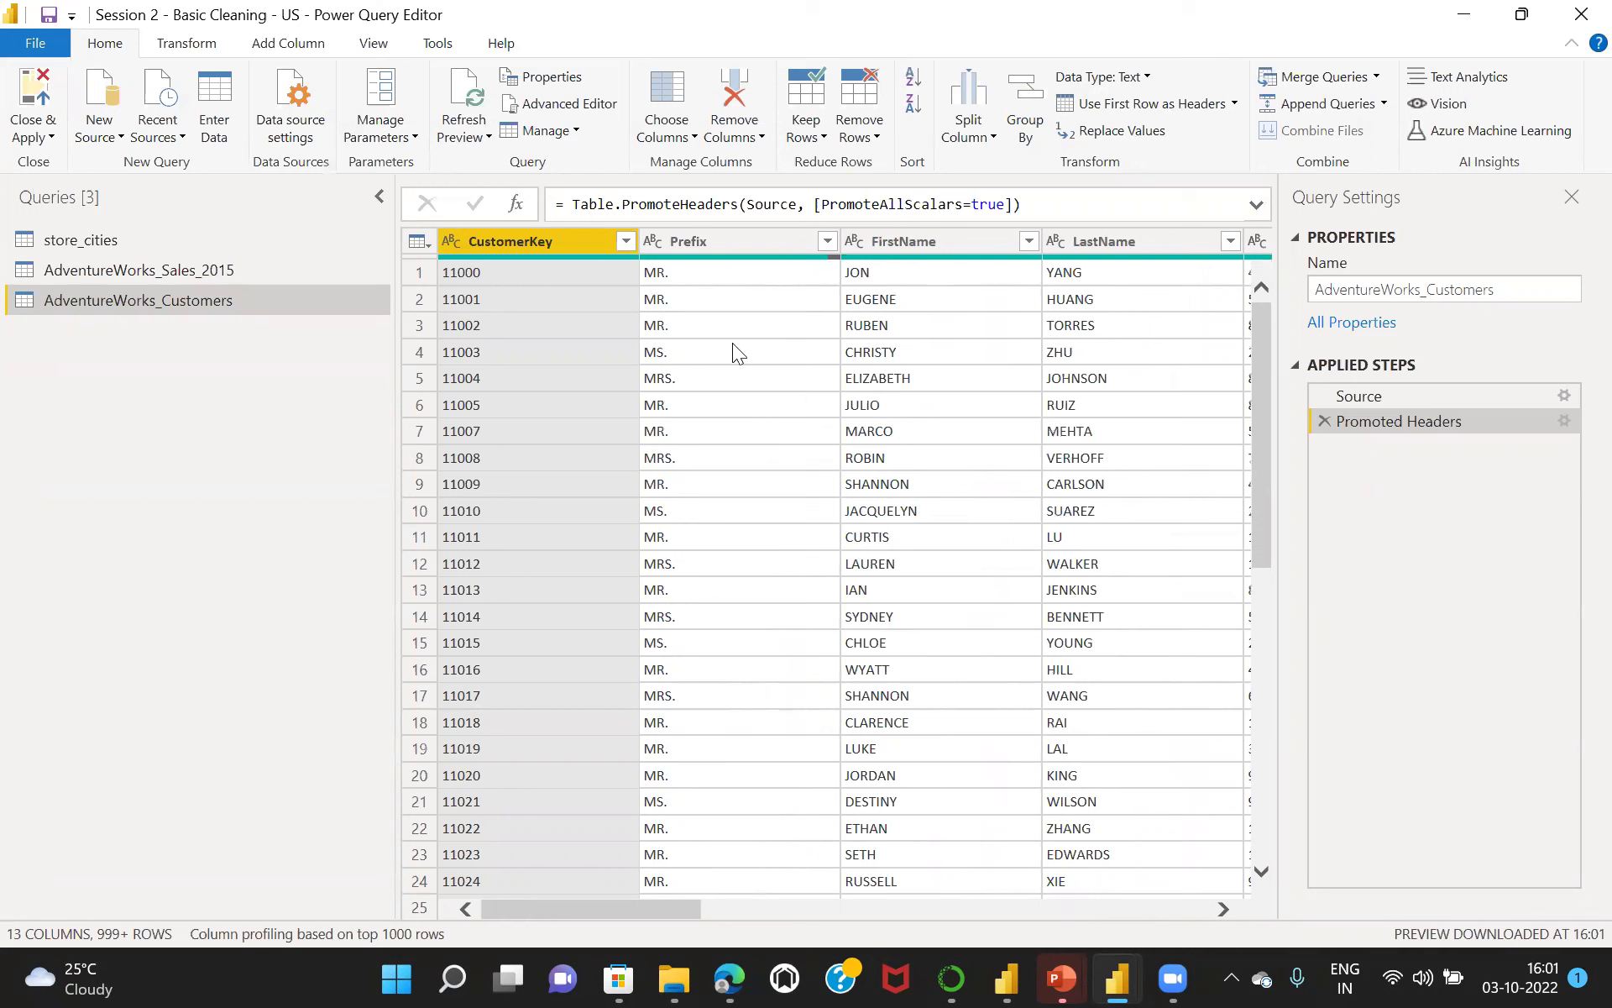
Add AdventureWorks_Products.csv as a new text/CSV source and promote its first row to column headers.
left_click(99, 124)
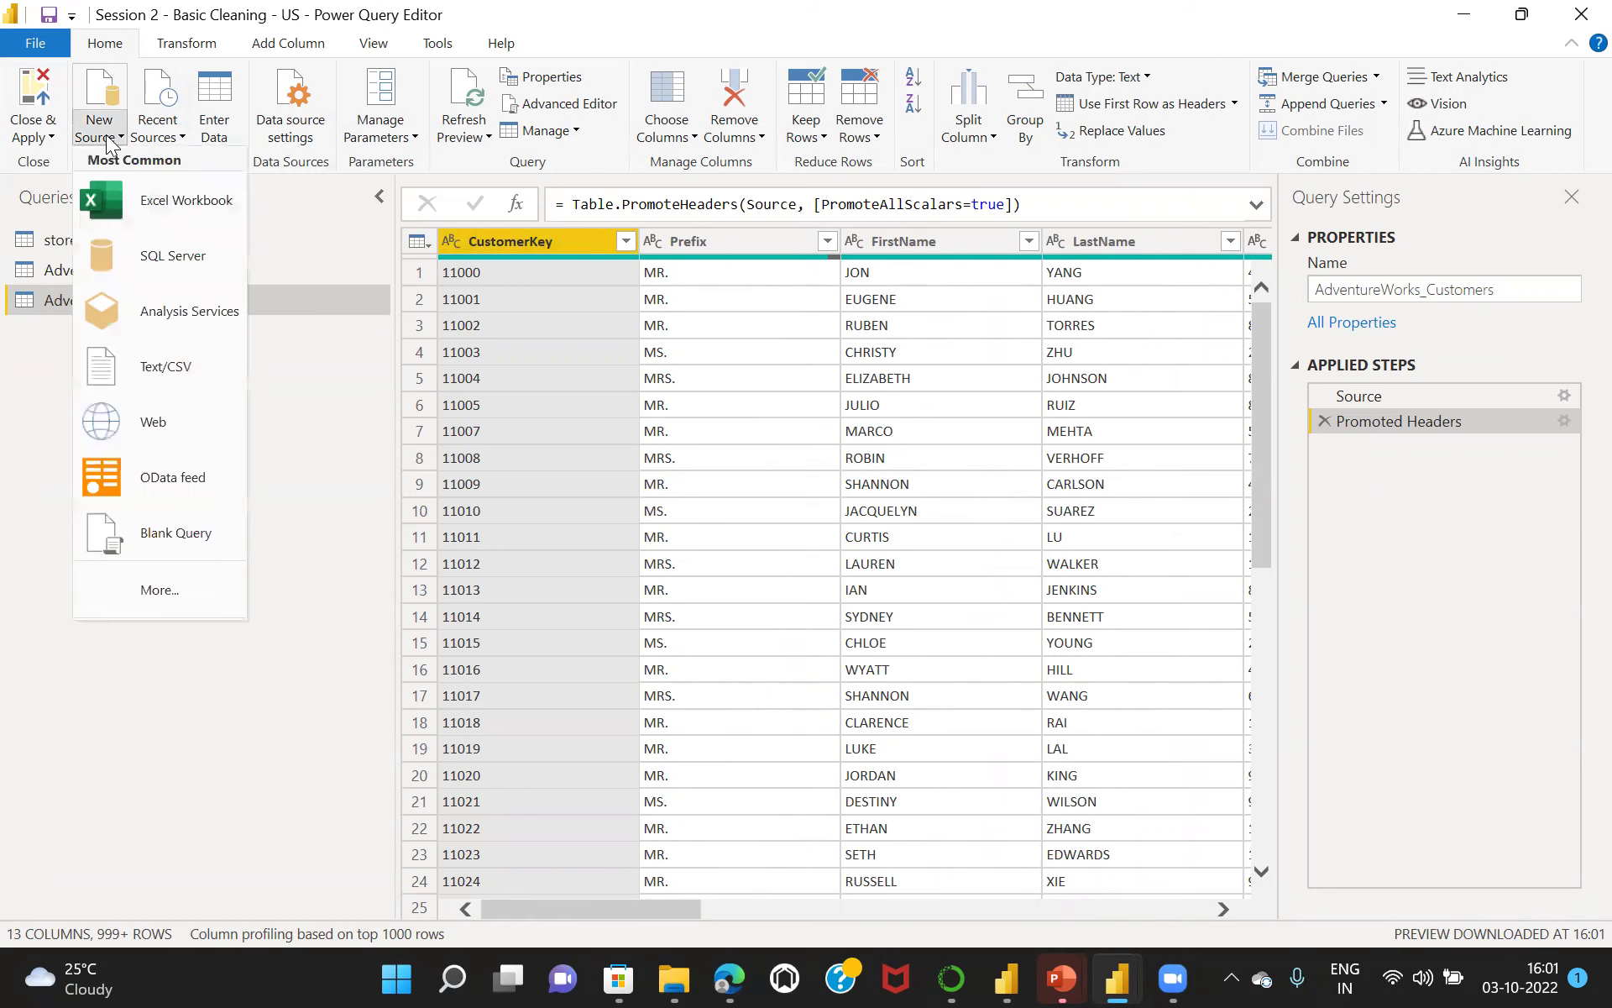
left_click(165, 378)
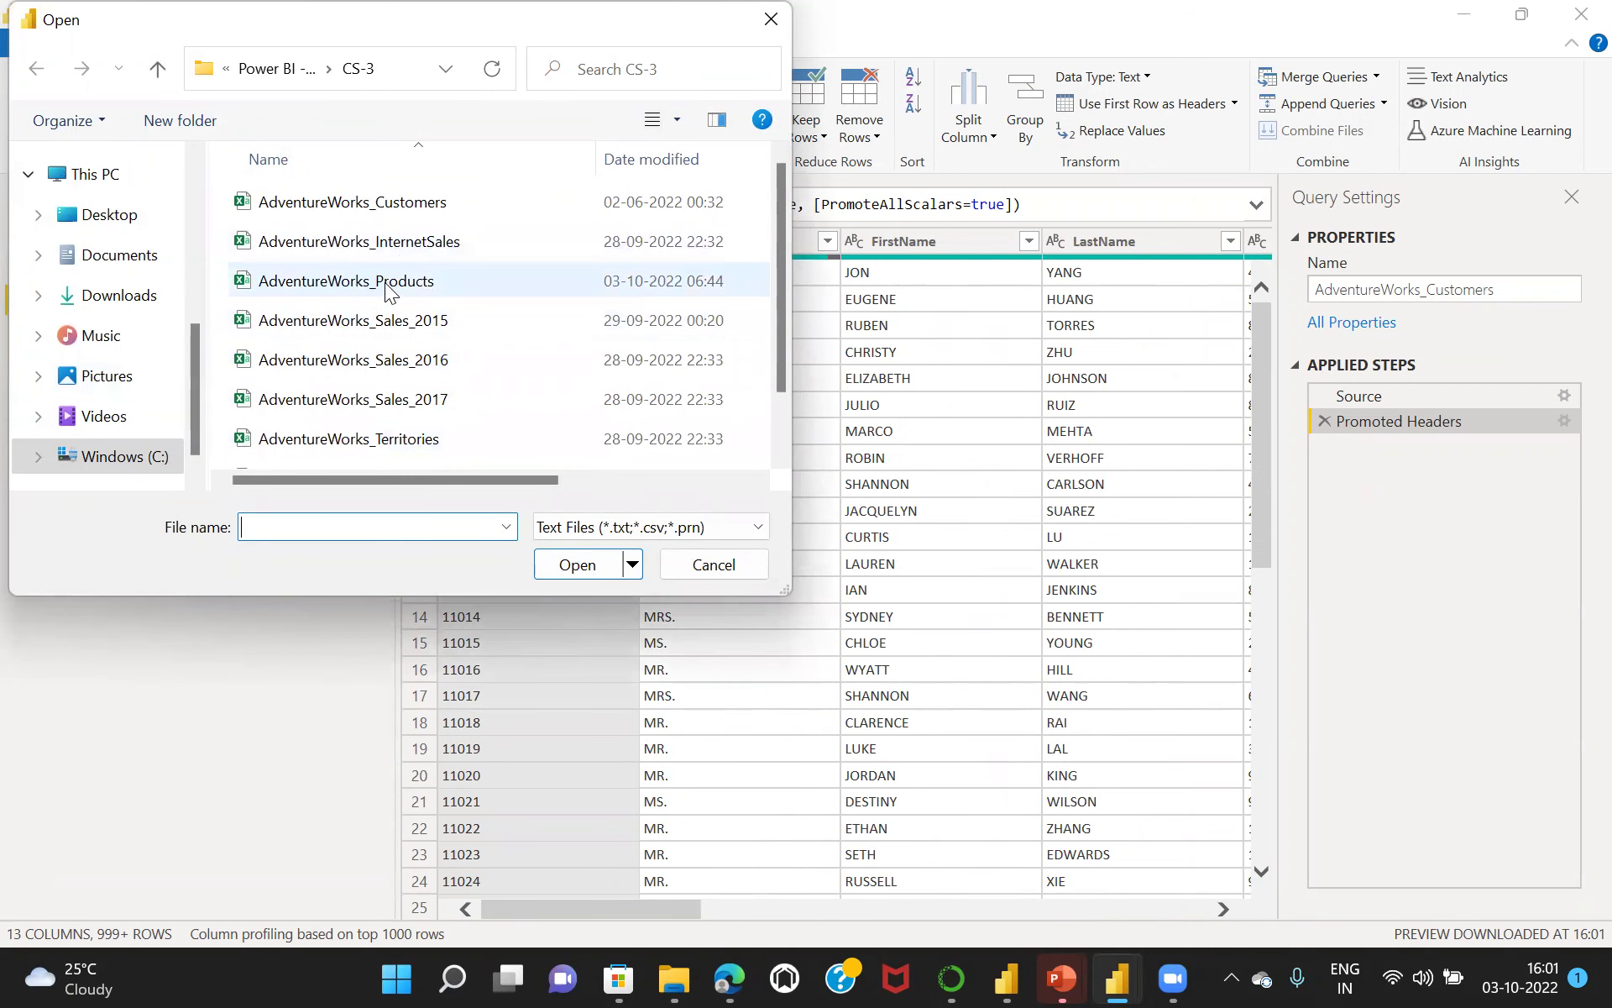
key("Escape")
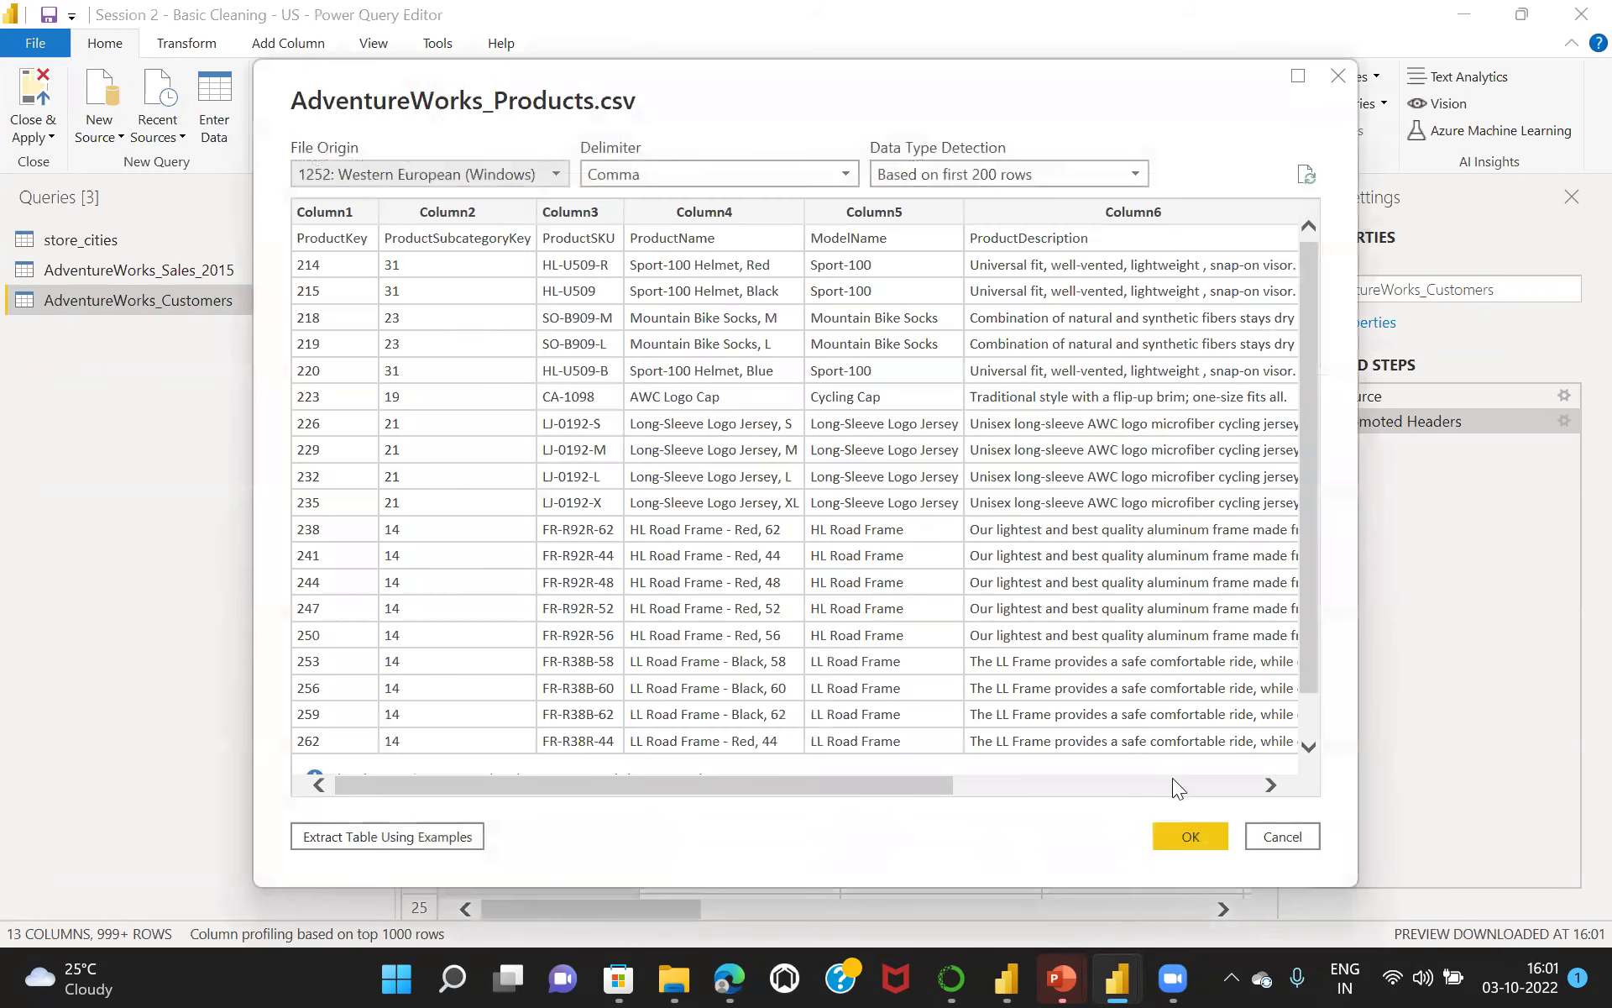
left_click(1189, 842)
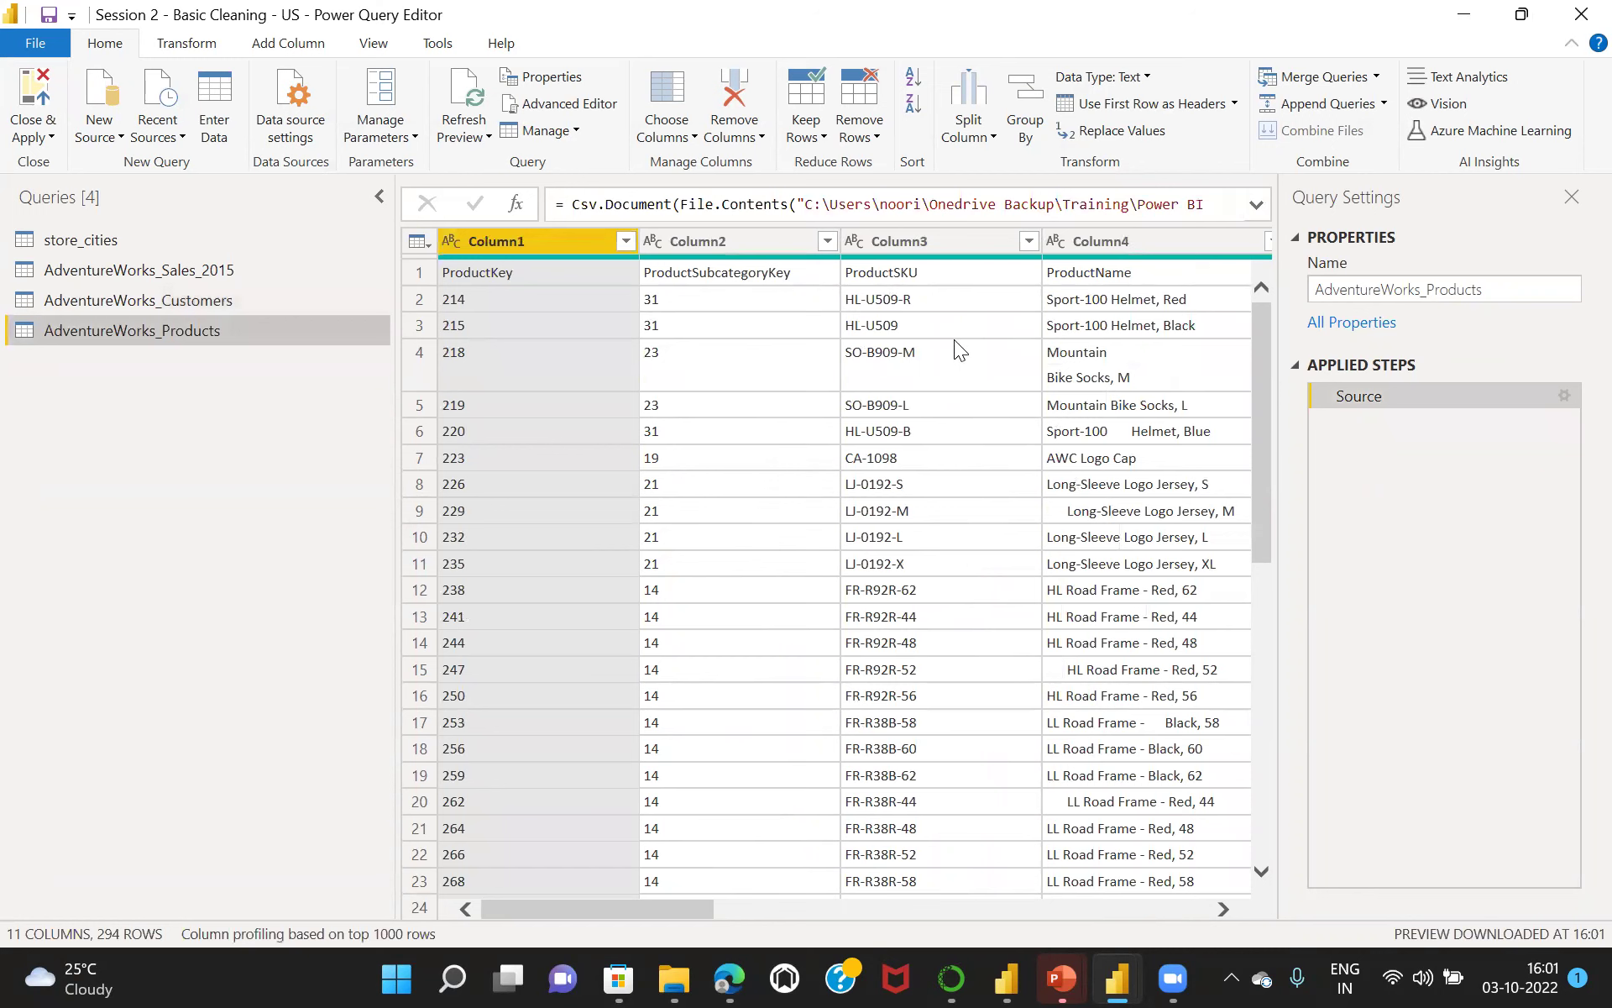
left_click(1139, 103)
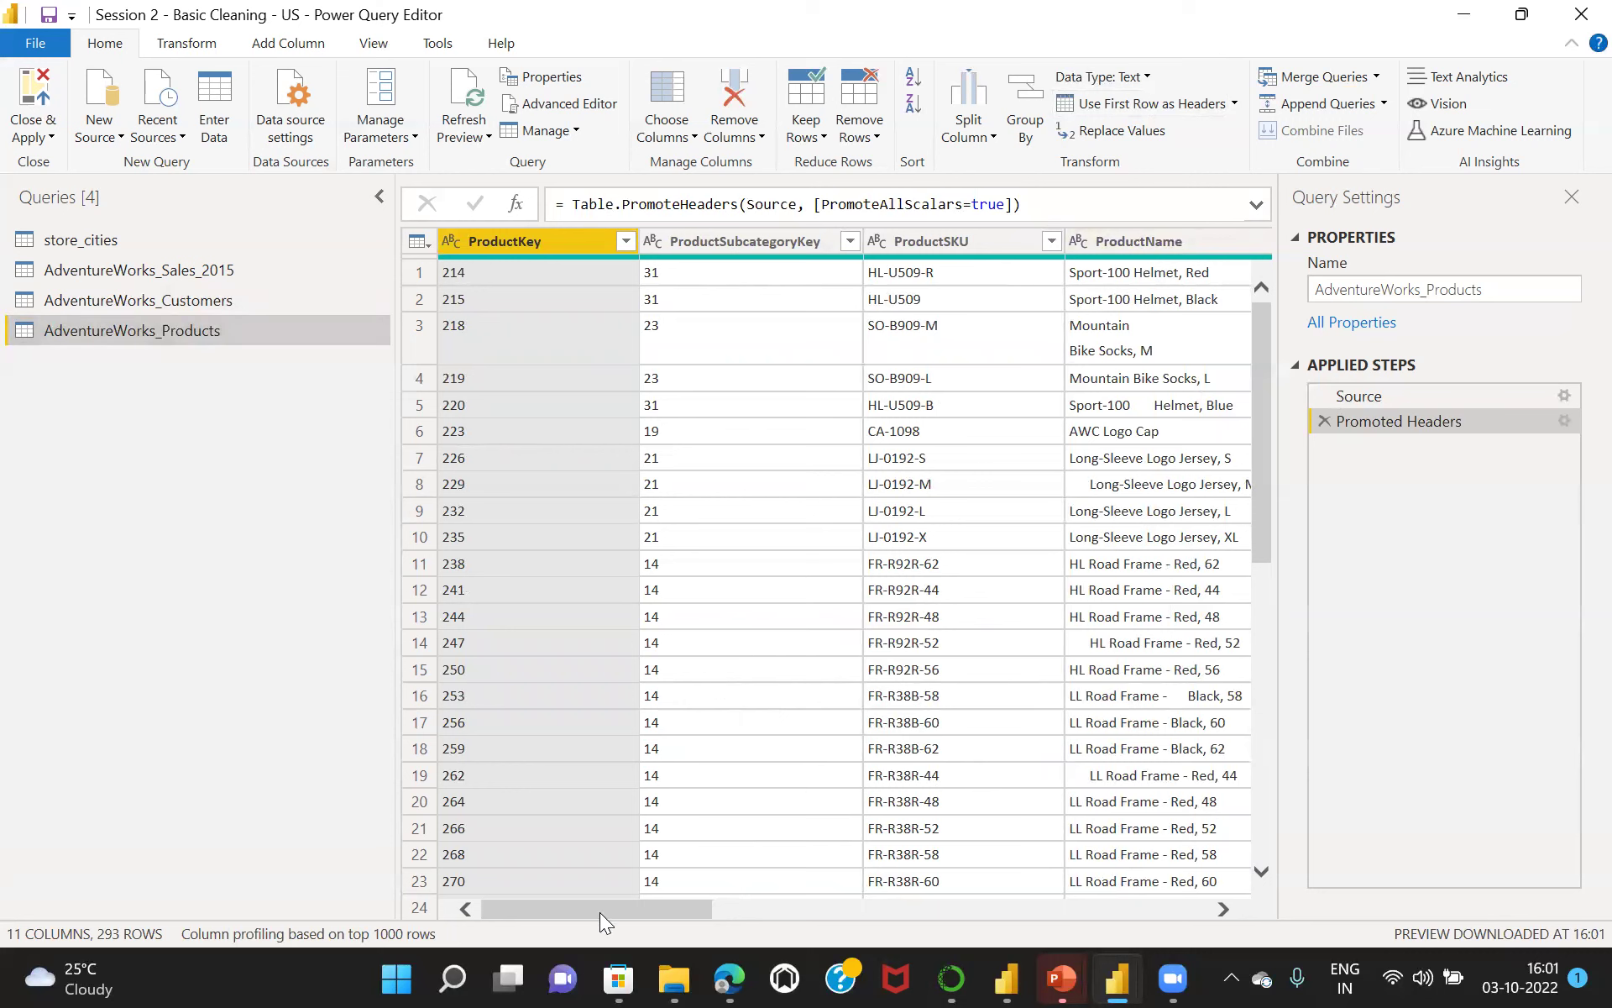
Close the query editor applying the new queries, and collapse the Properties pane of the model view.
left_click(25, 140)
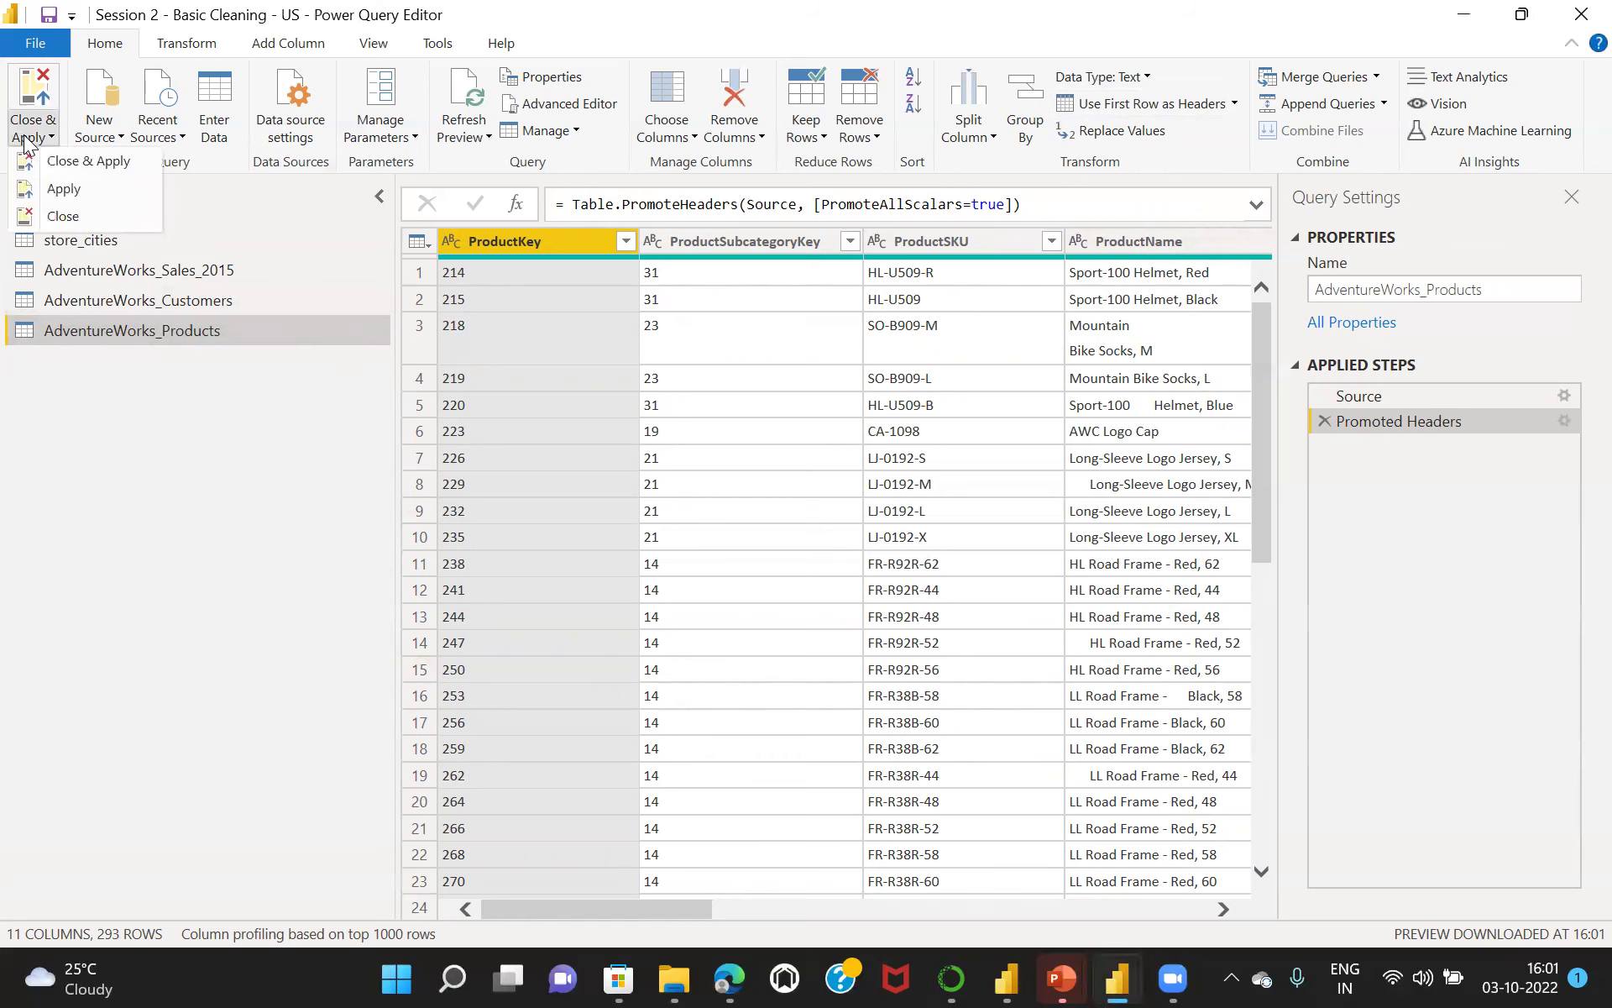
left_click(77, 172)
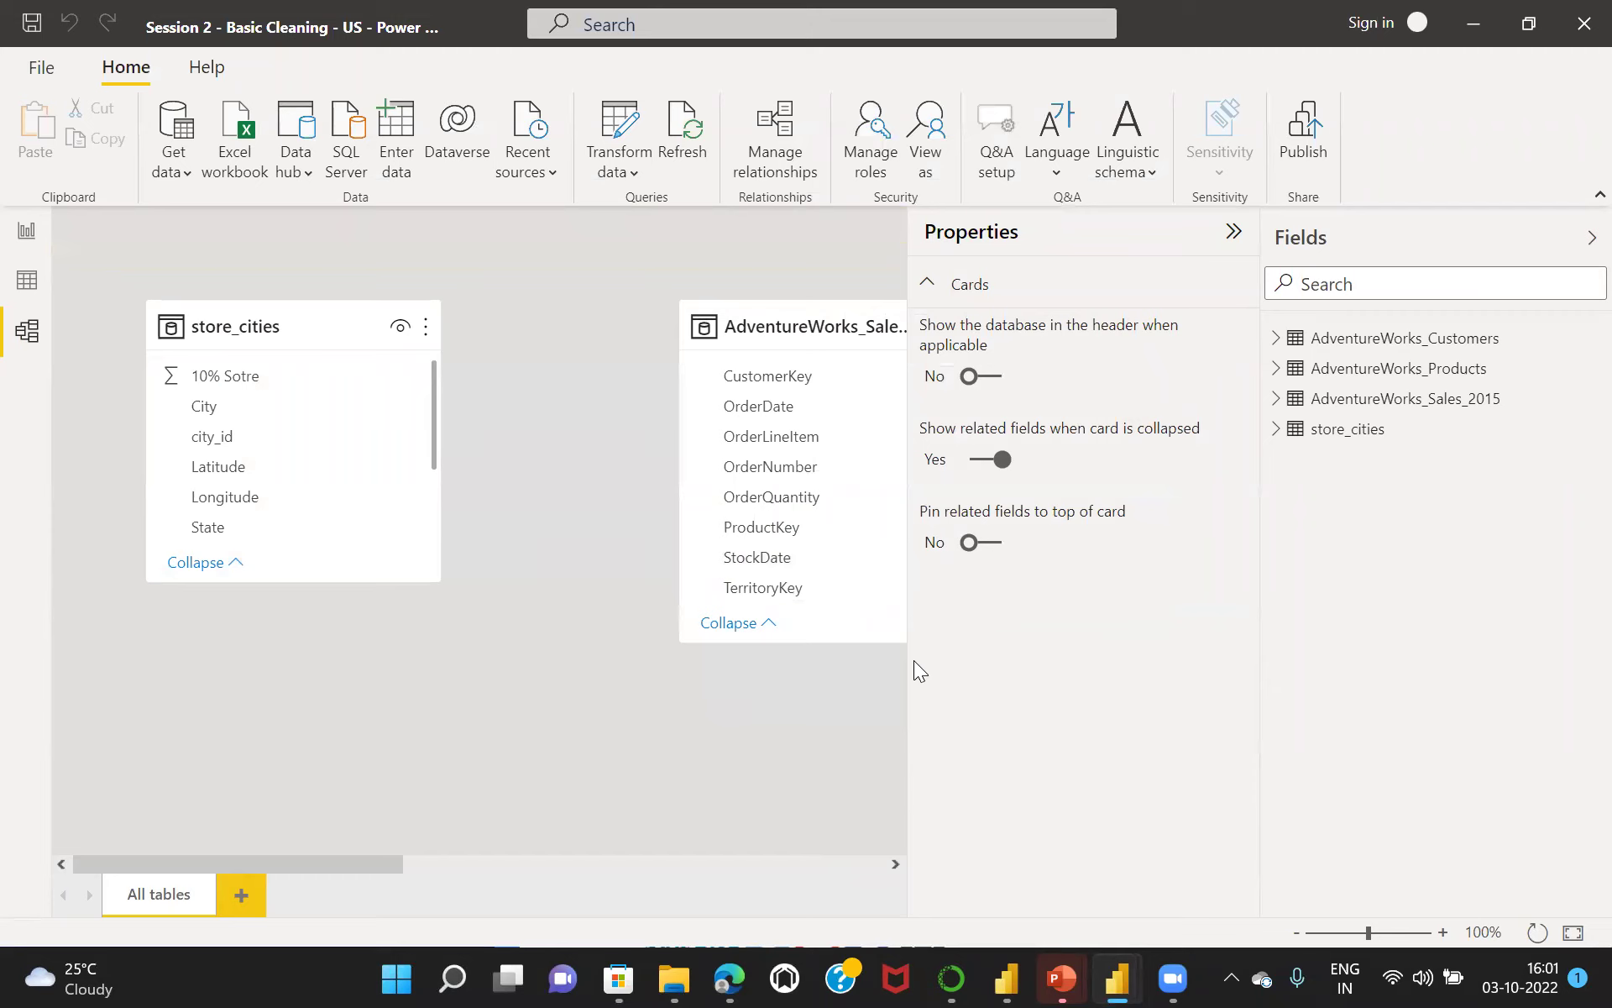
left_click(1234, 233)
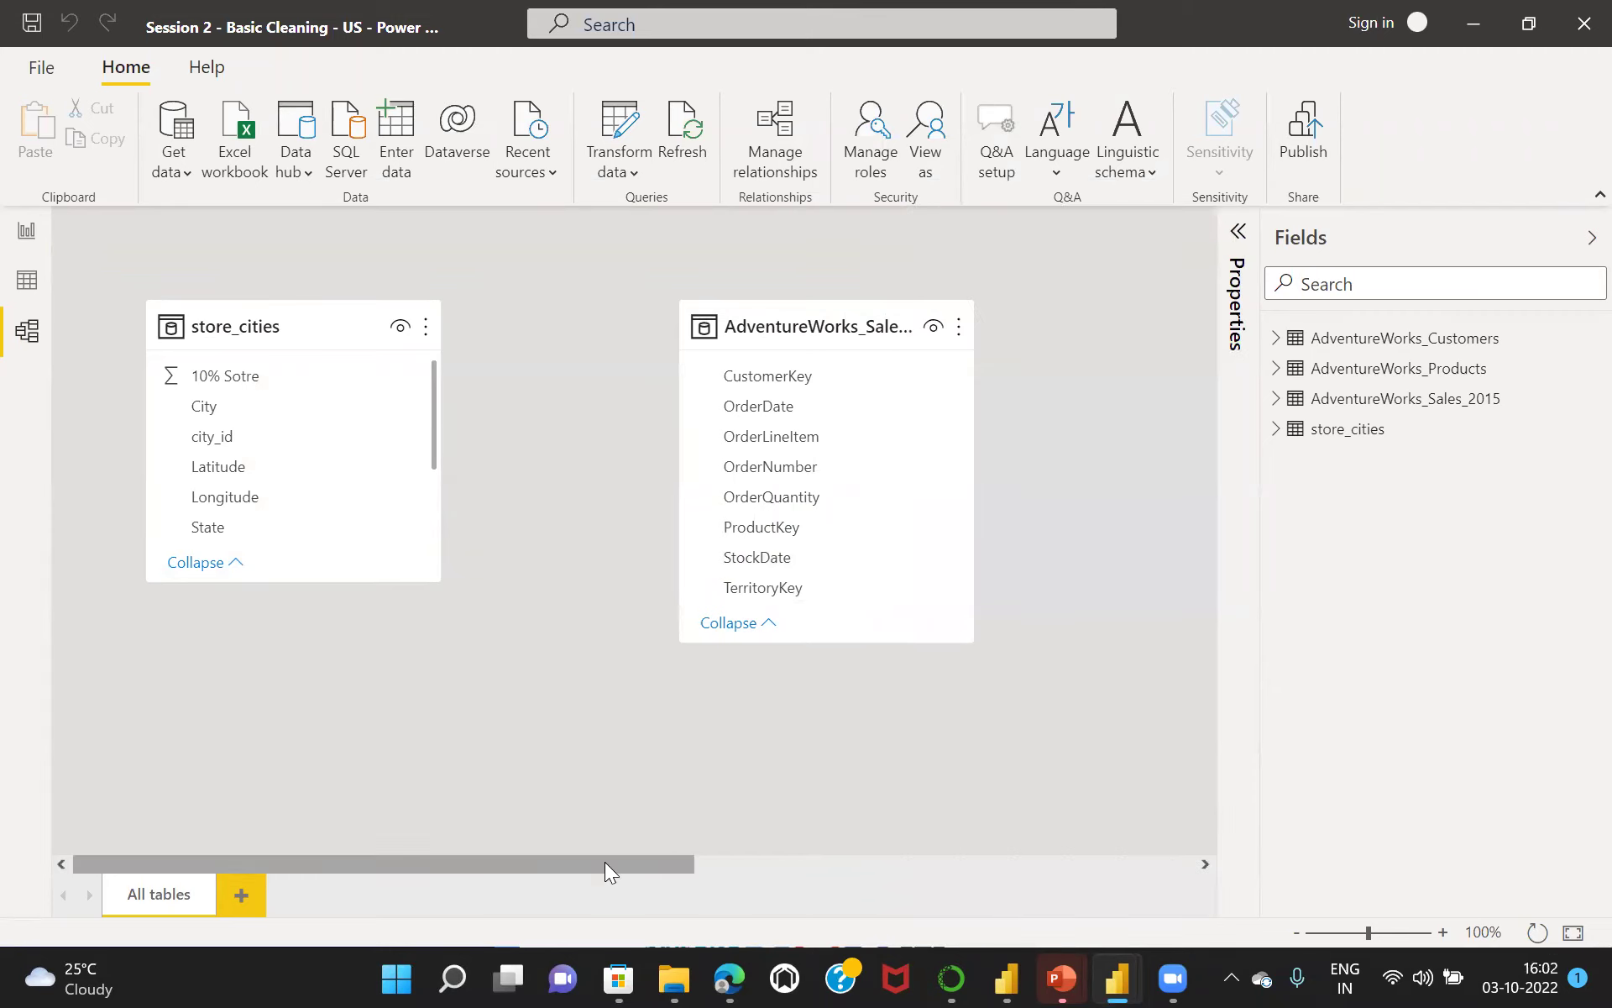
left_click_drag(601, 866, 586, 777)
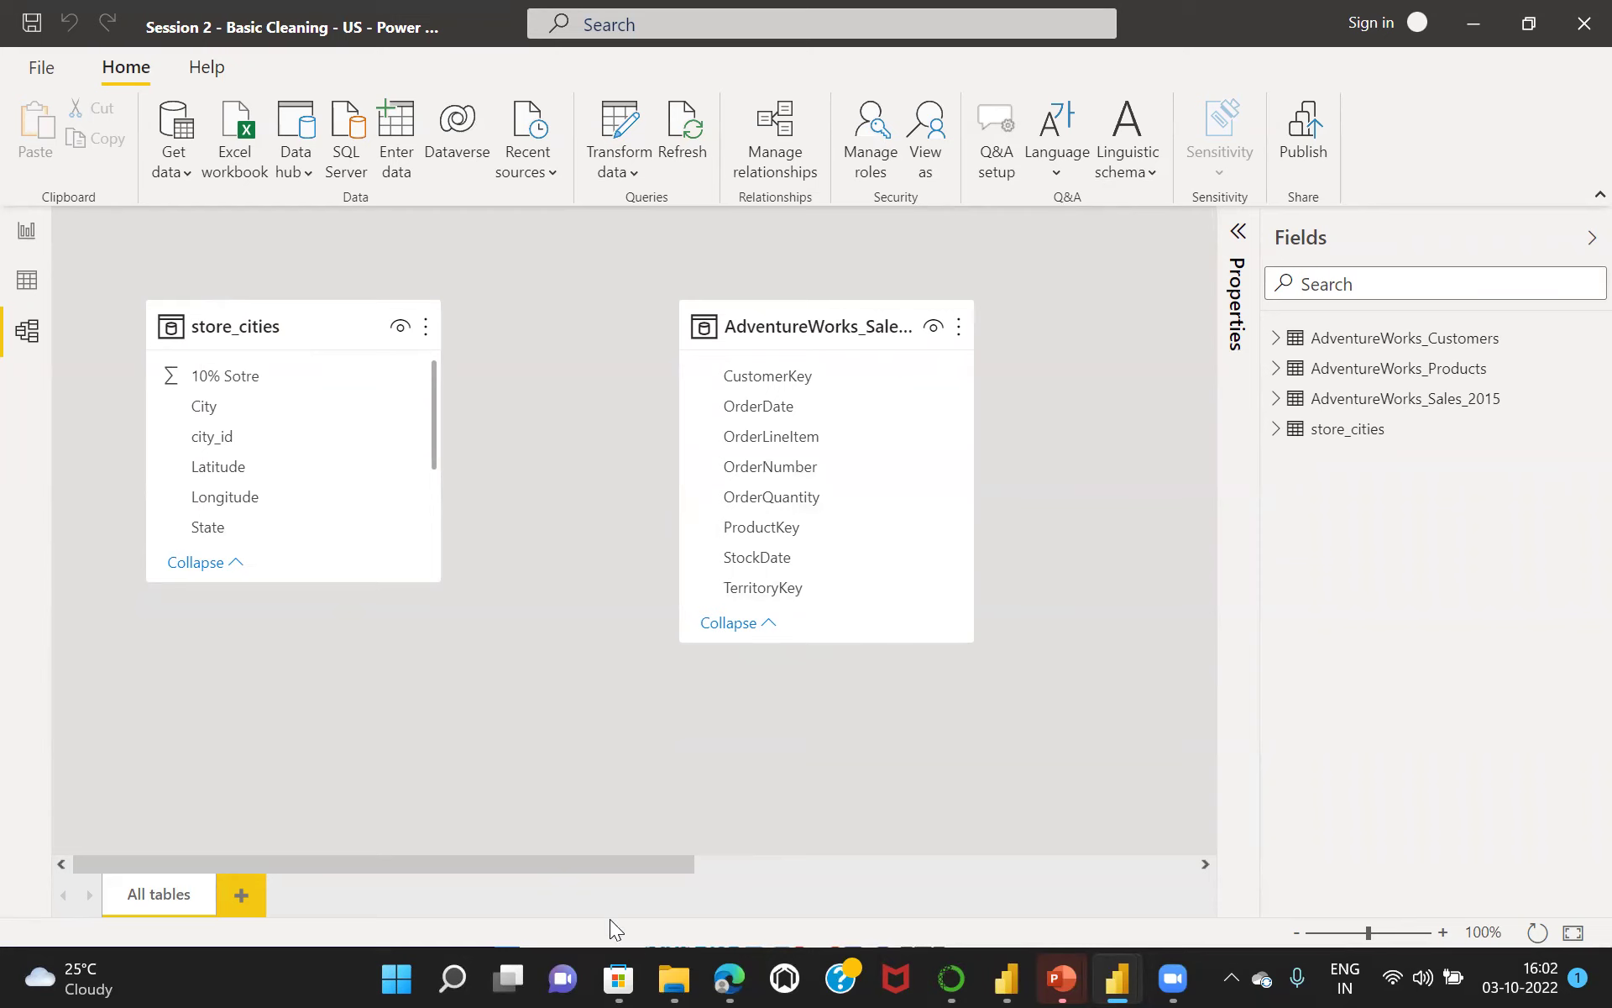
left_click(674, 978)
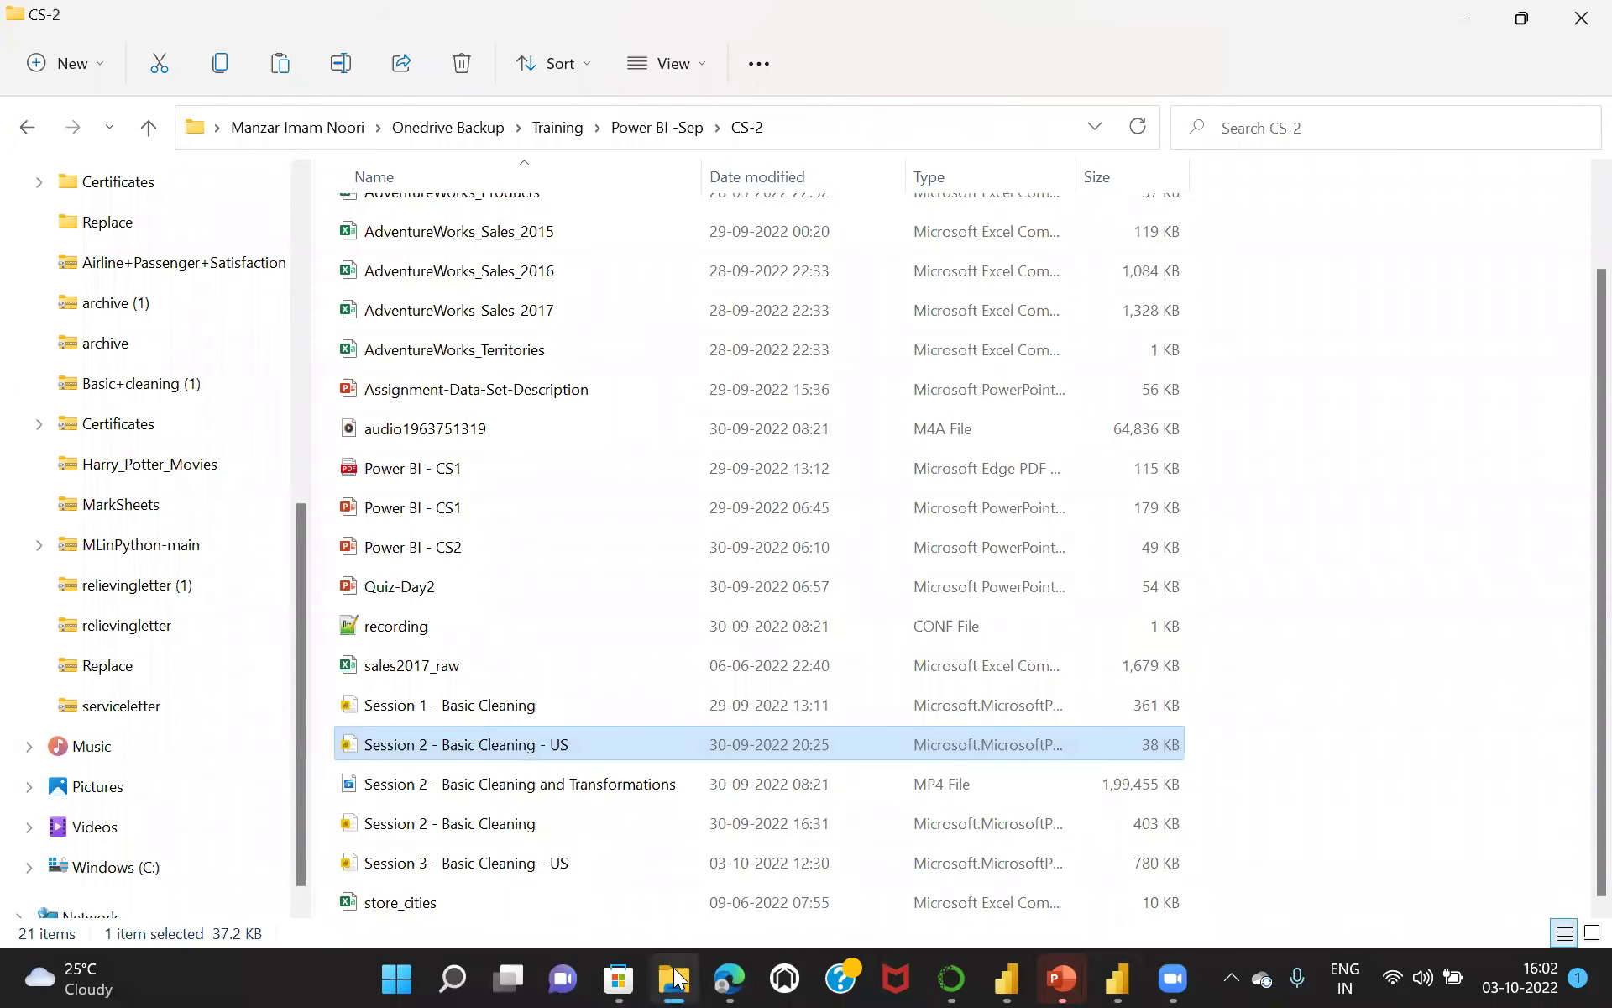
left_click(674, 978)
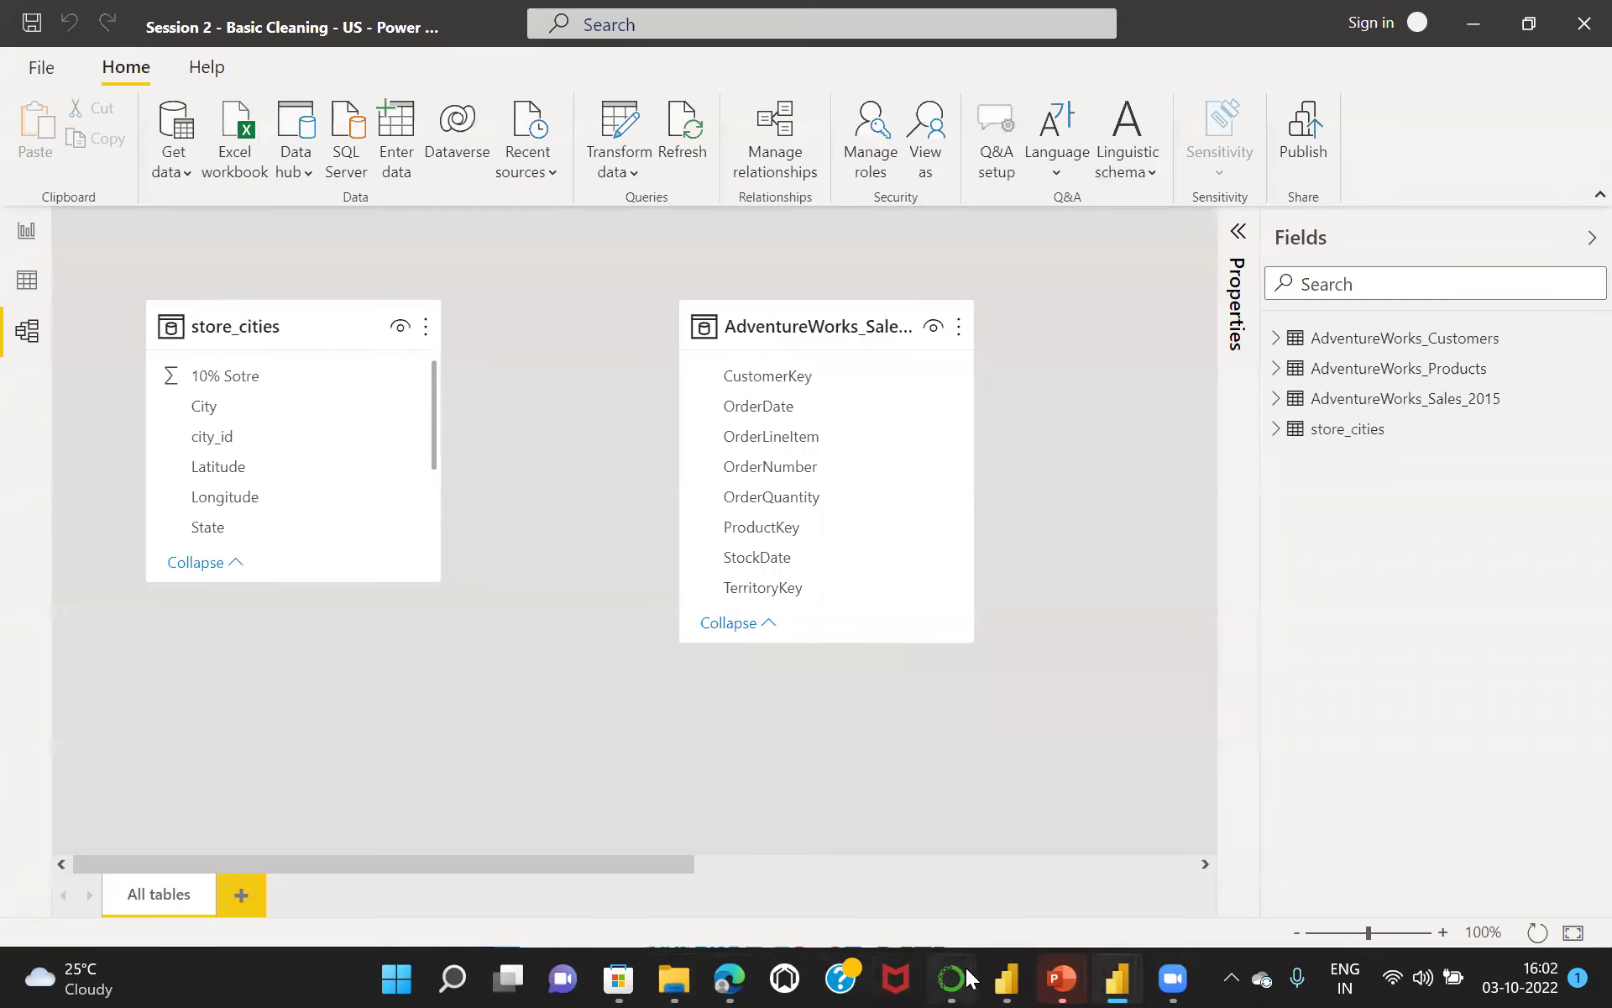
mouse_move(671, 978)
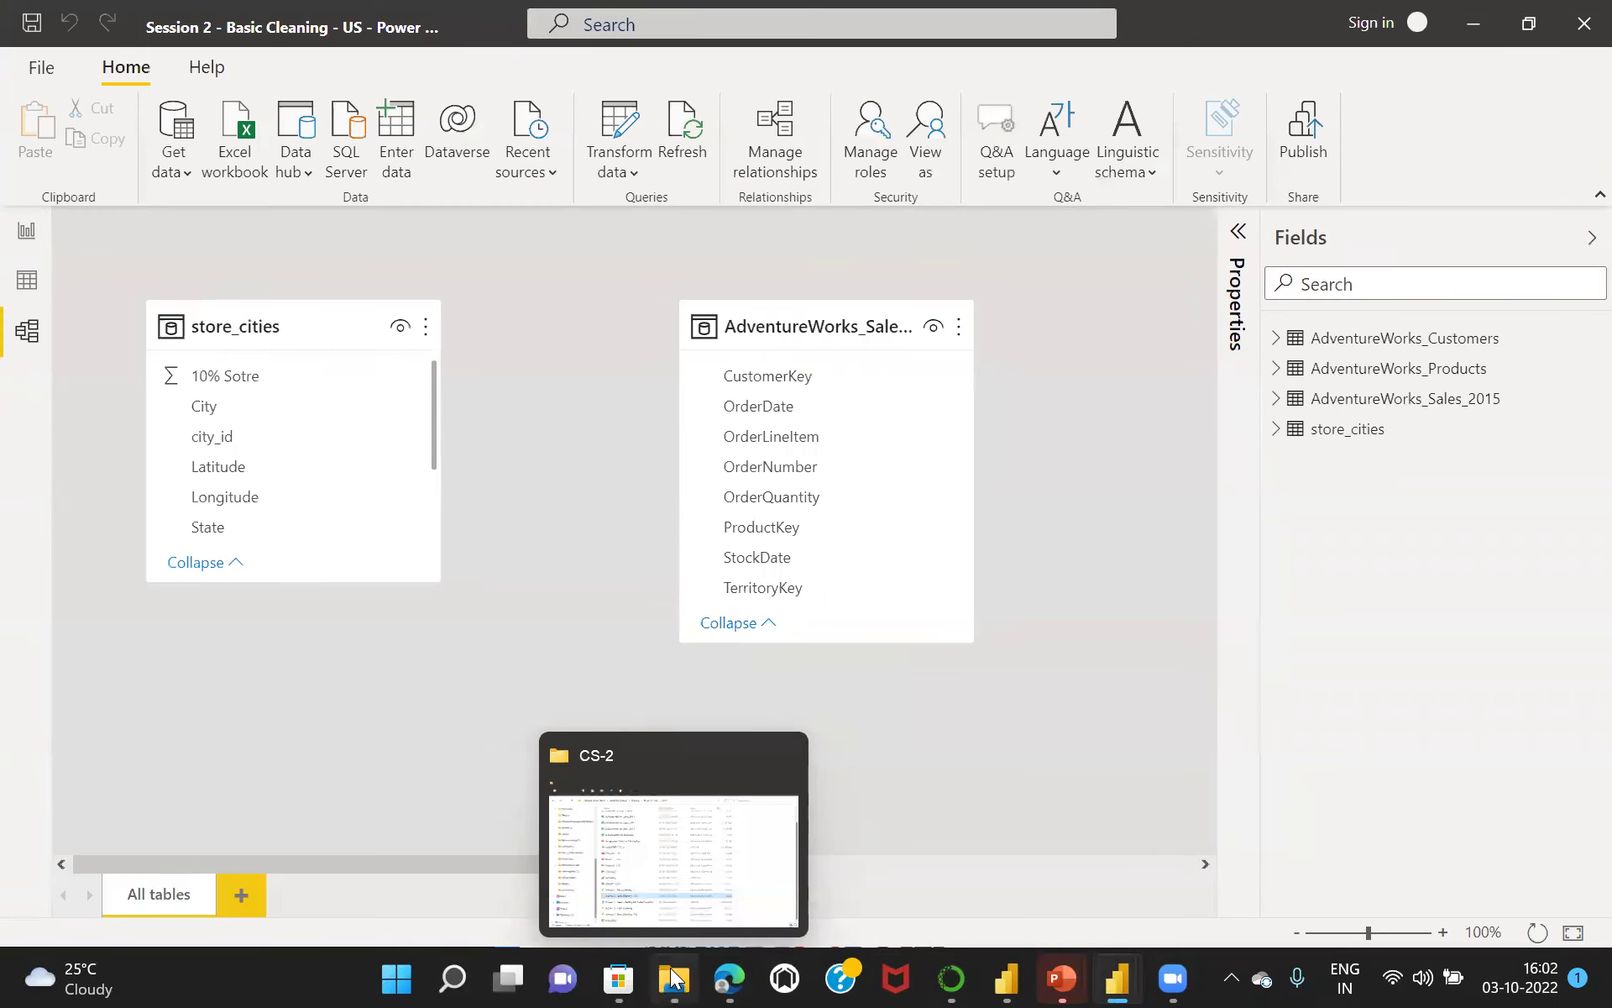
mouse_move(1063, 978)
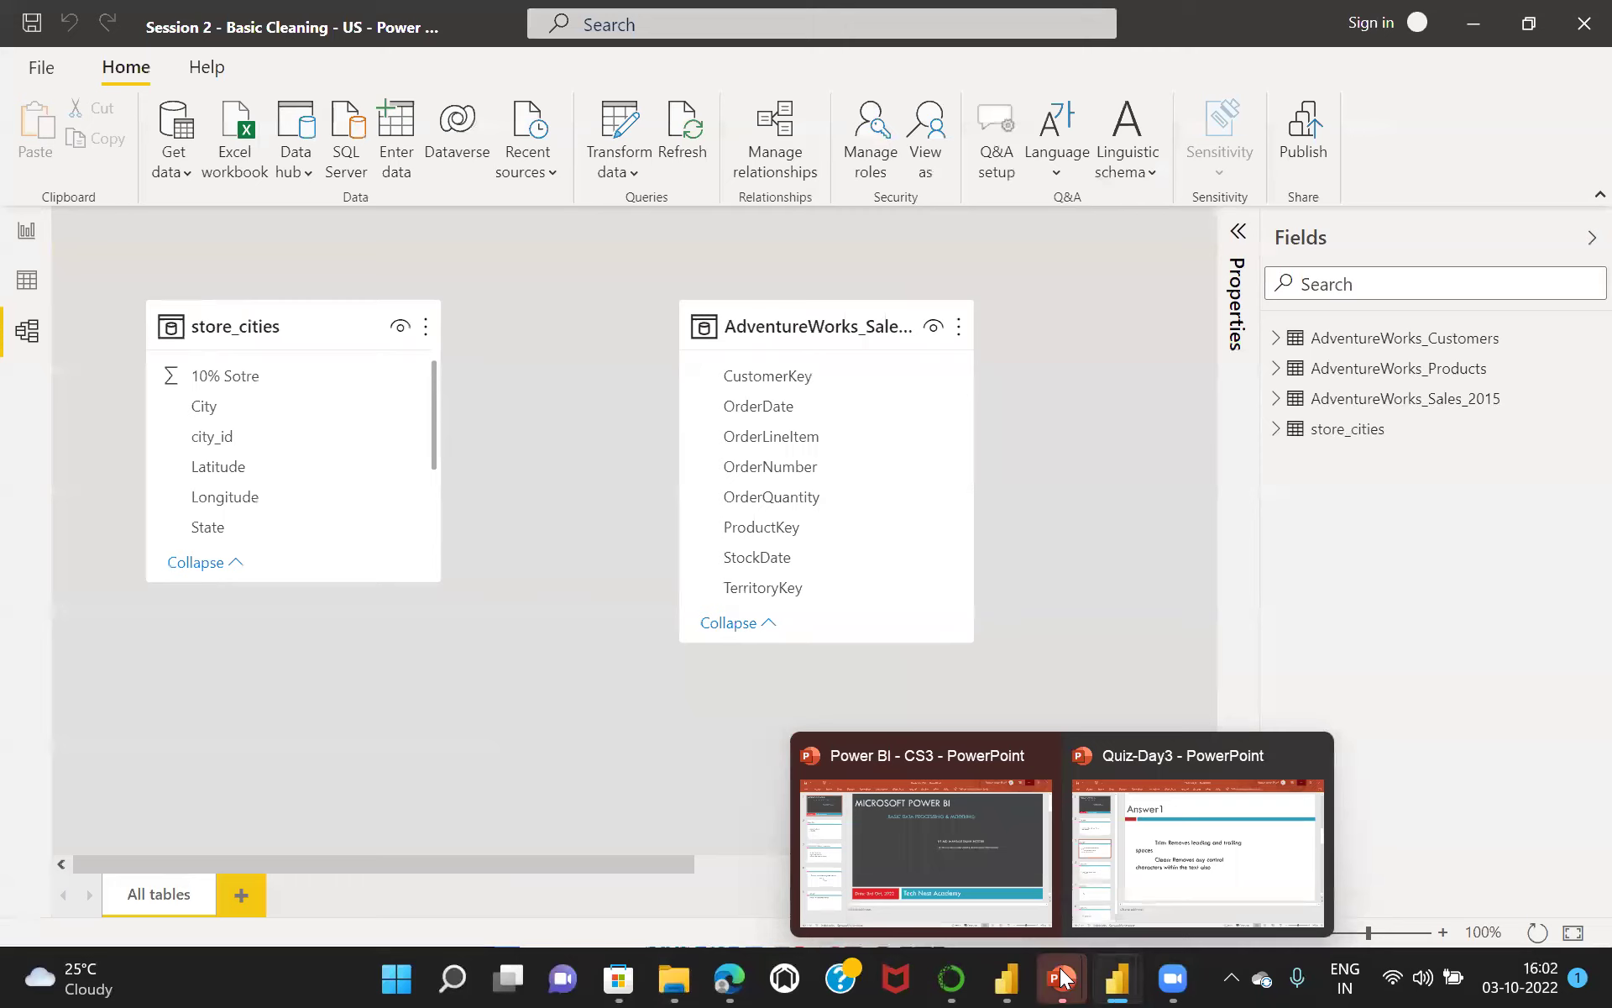
left_click(955, 879)
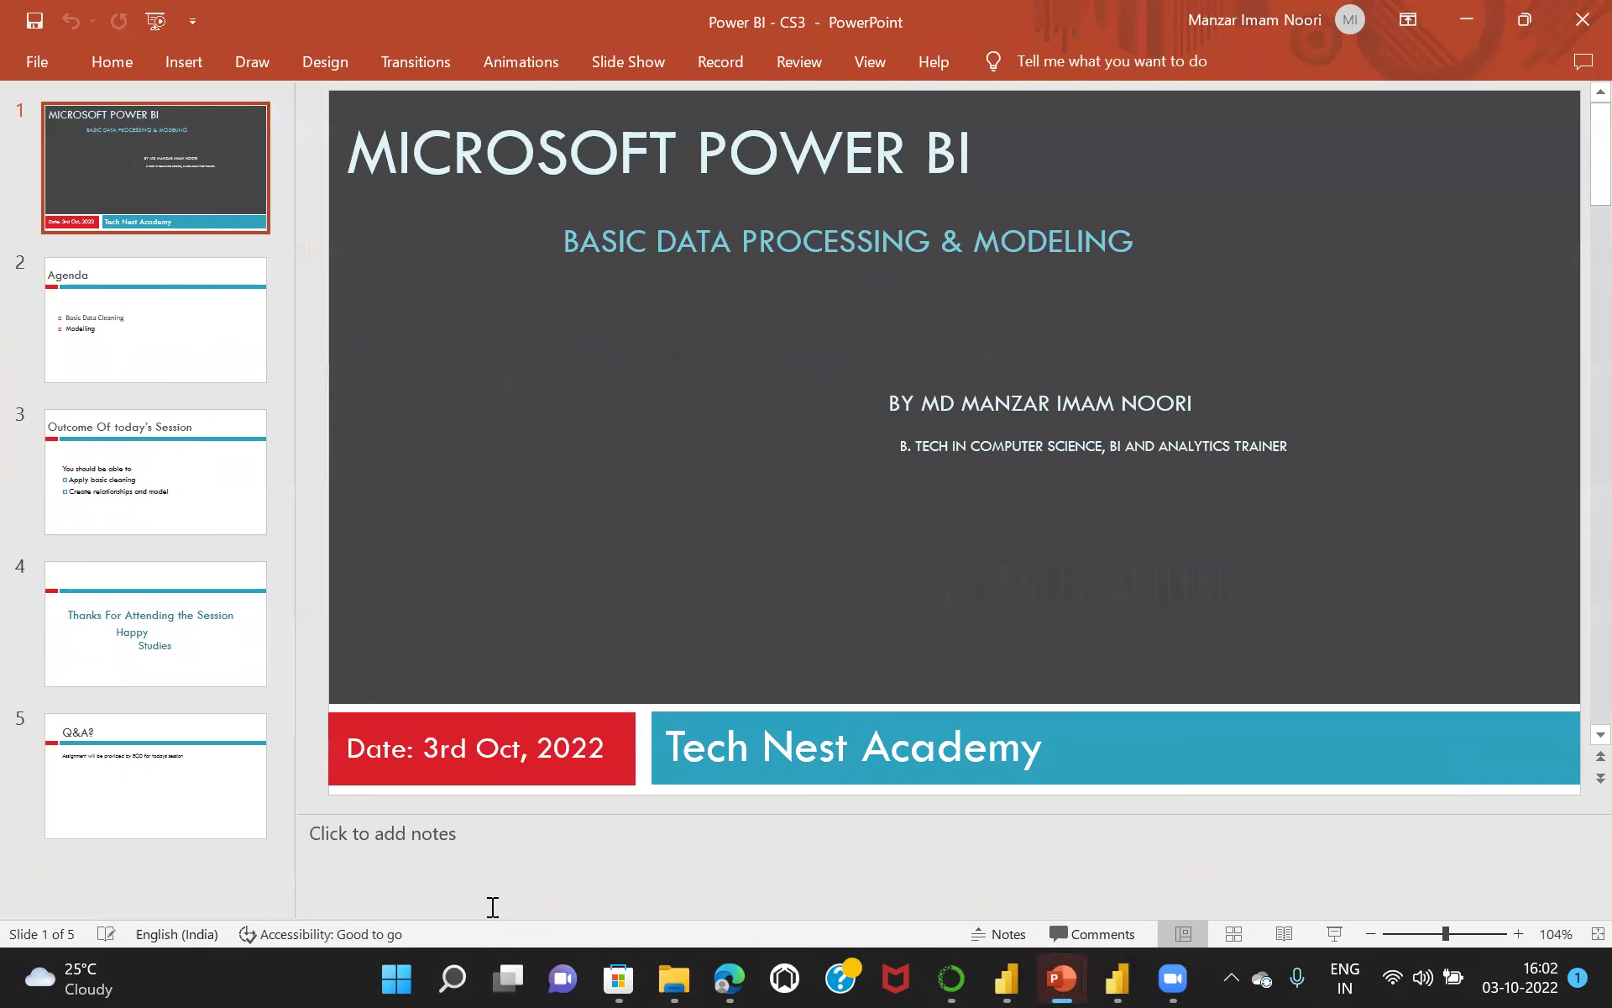
Switch to File Explorer and open the DWH Fundamentals presentation from the CS-3 folder of Power BI -Sep.
left_click(674, 977)
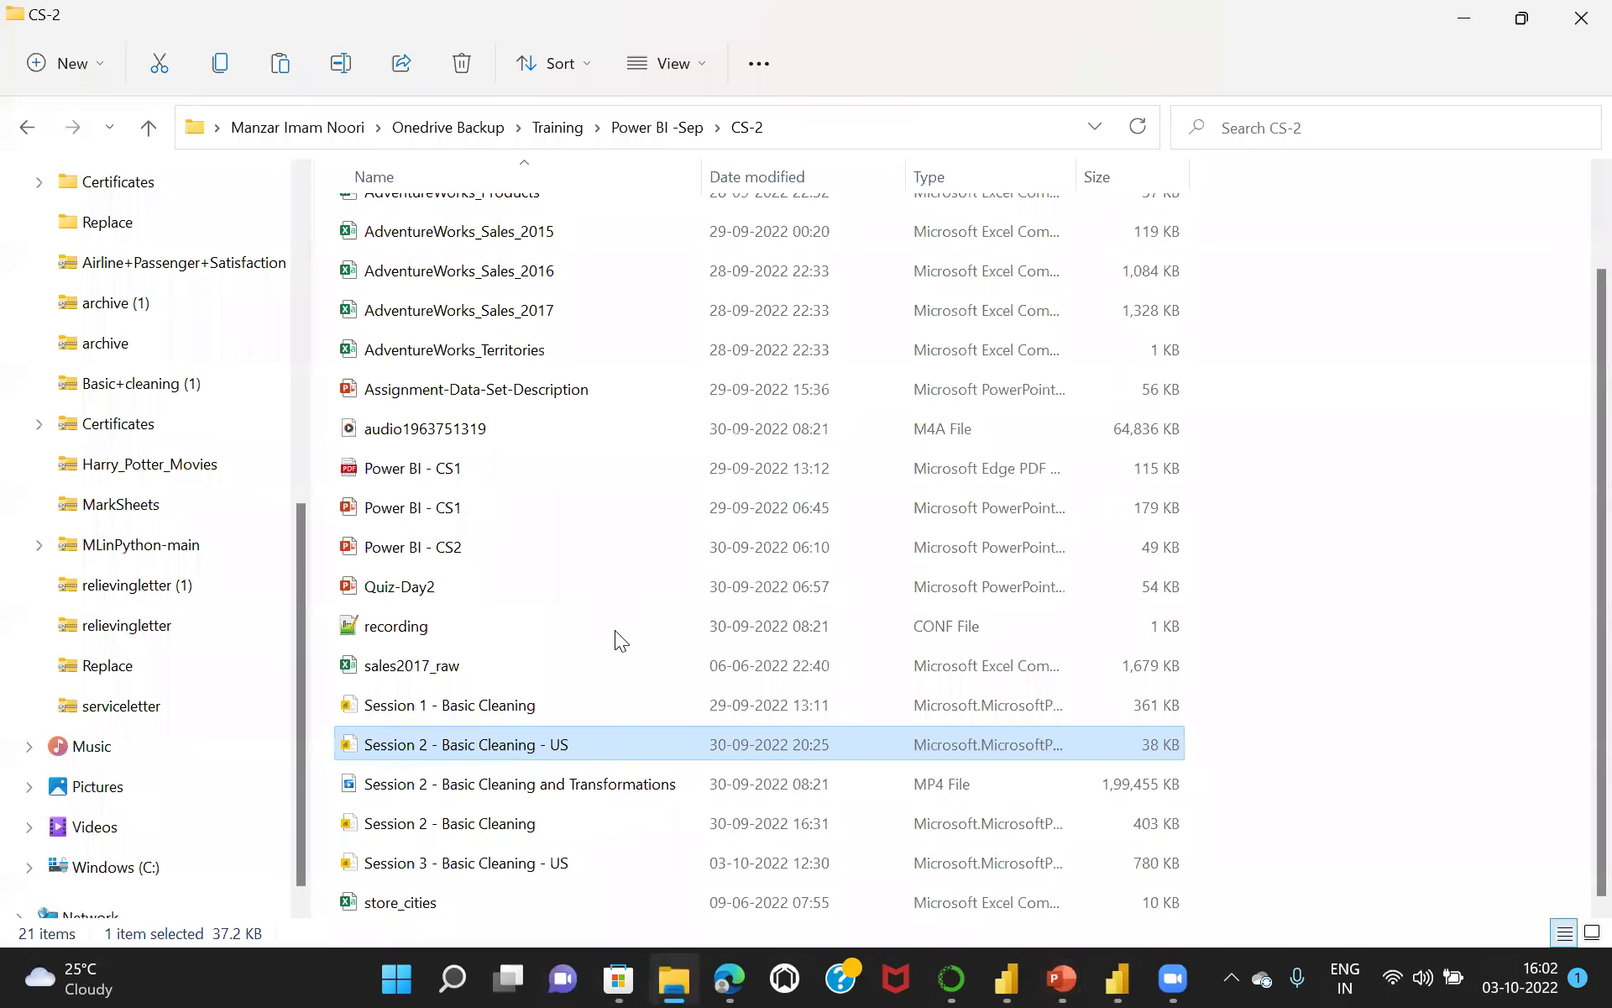
left_click(641, 131)
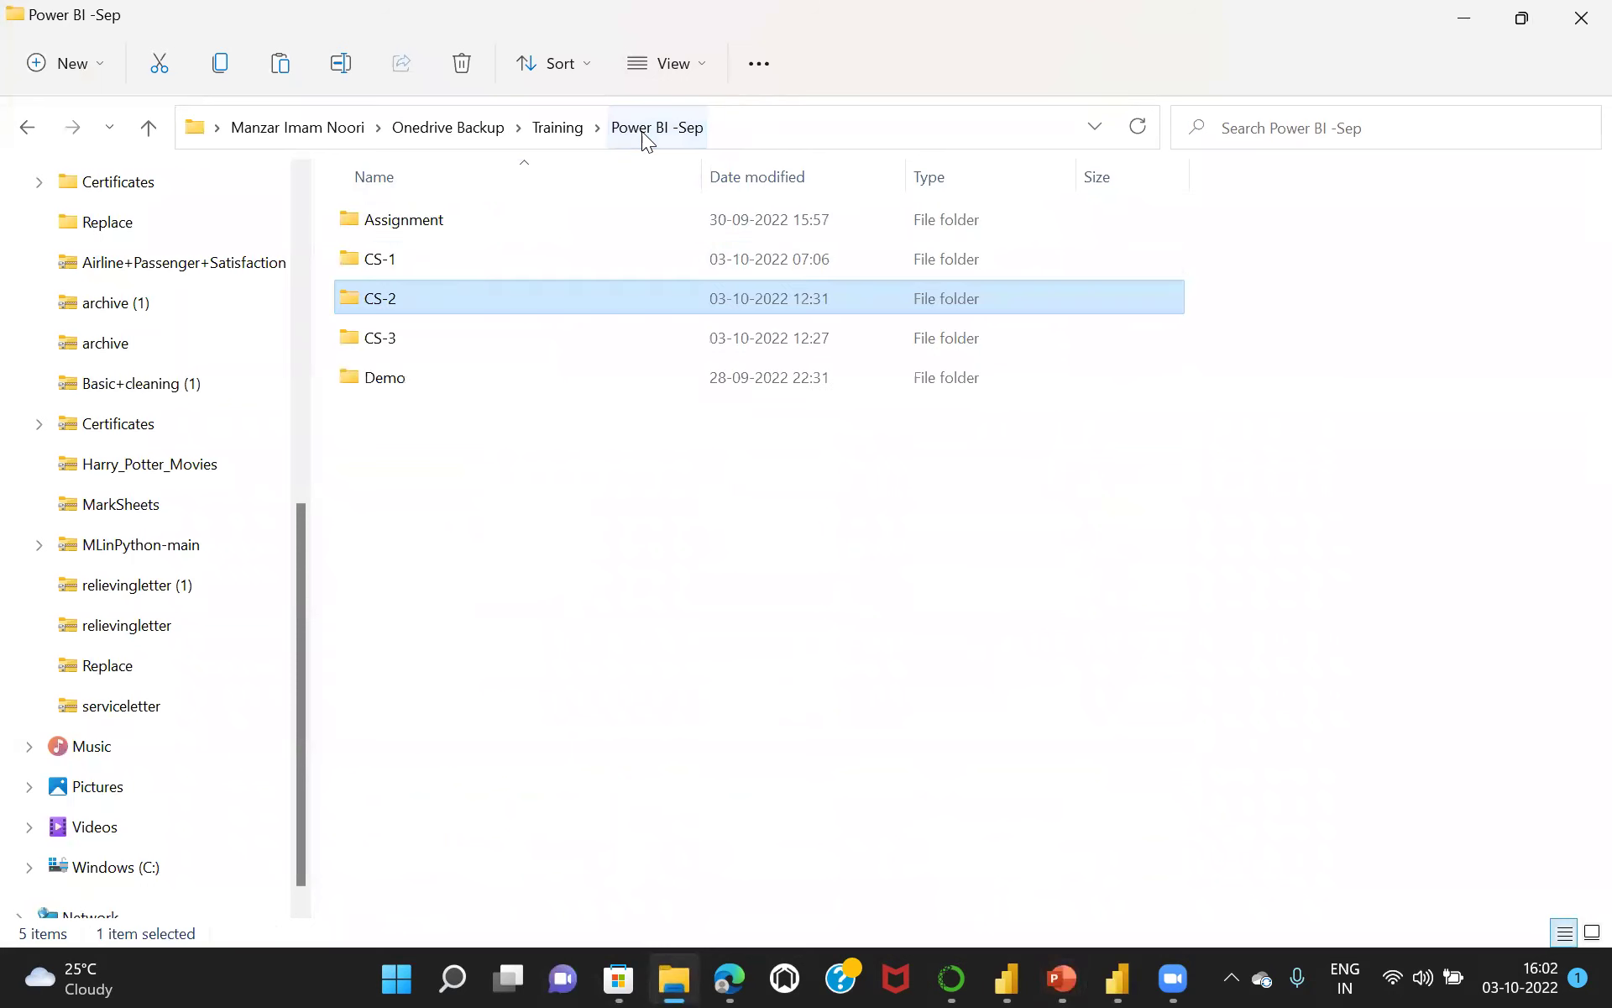
double_click(445, 338)
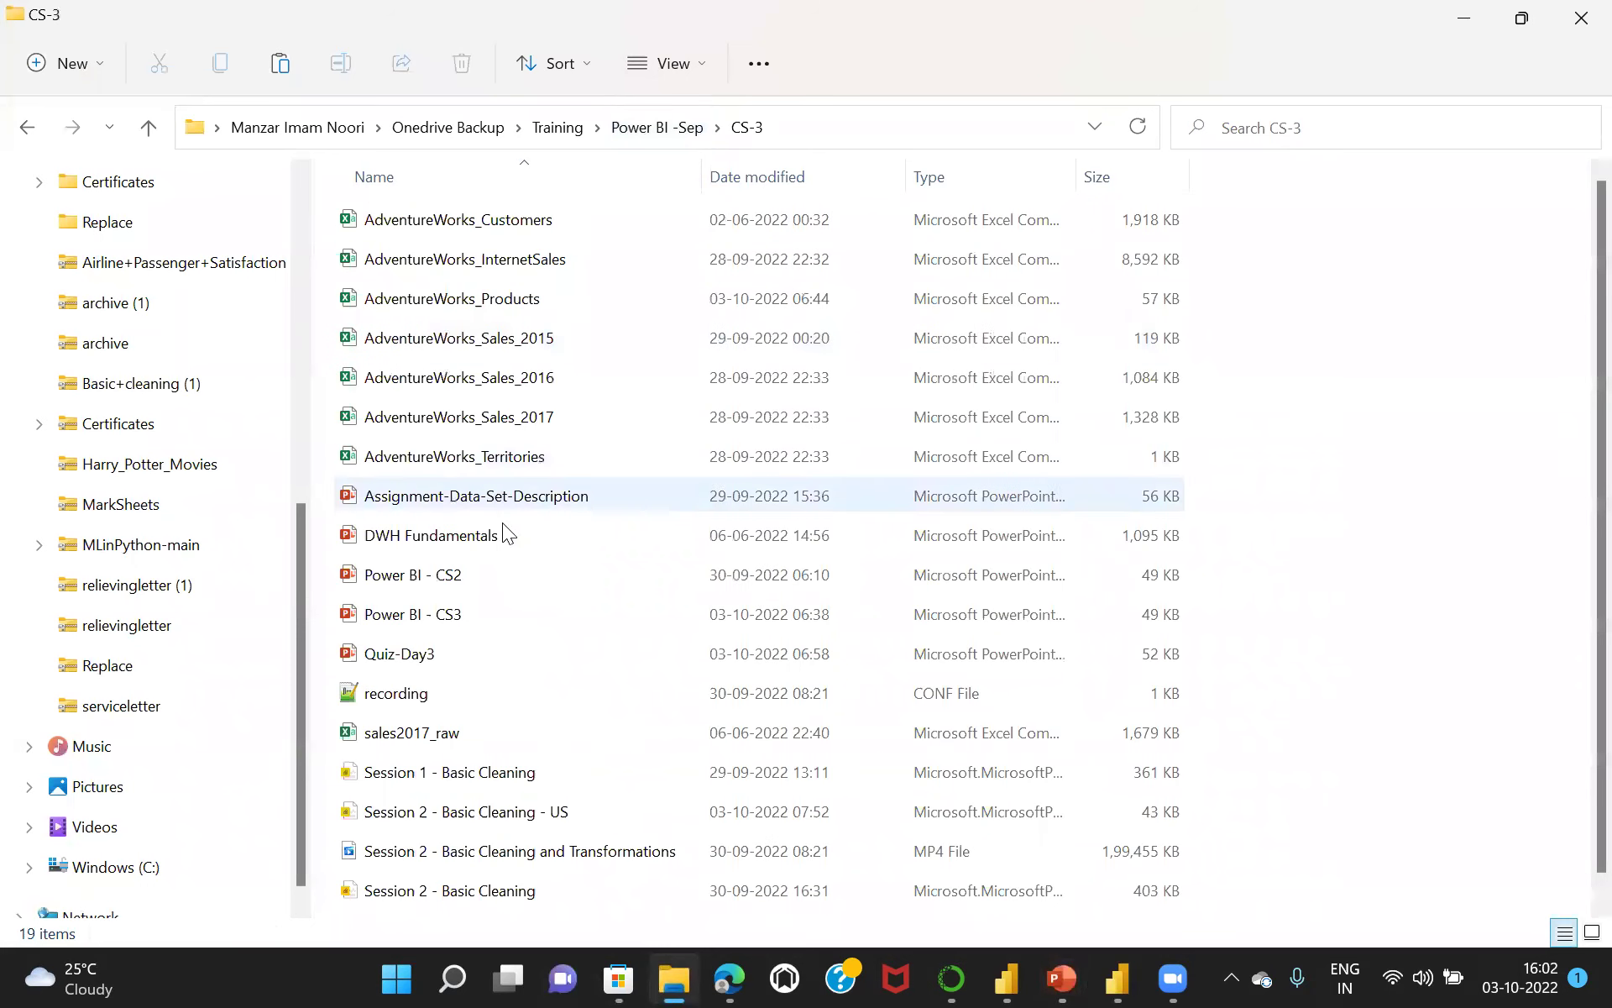
double_click(492, 546)
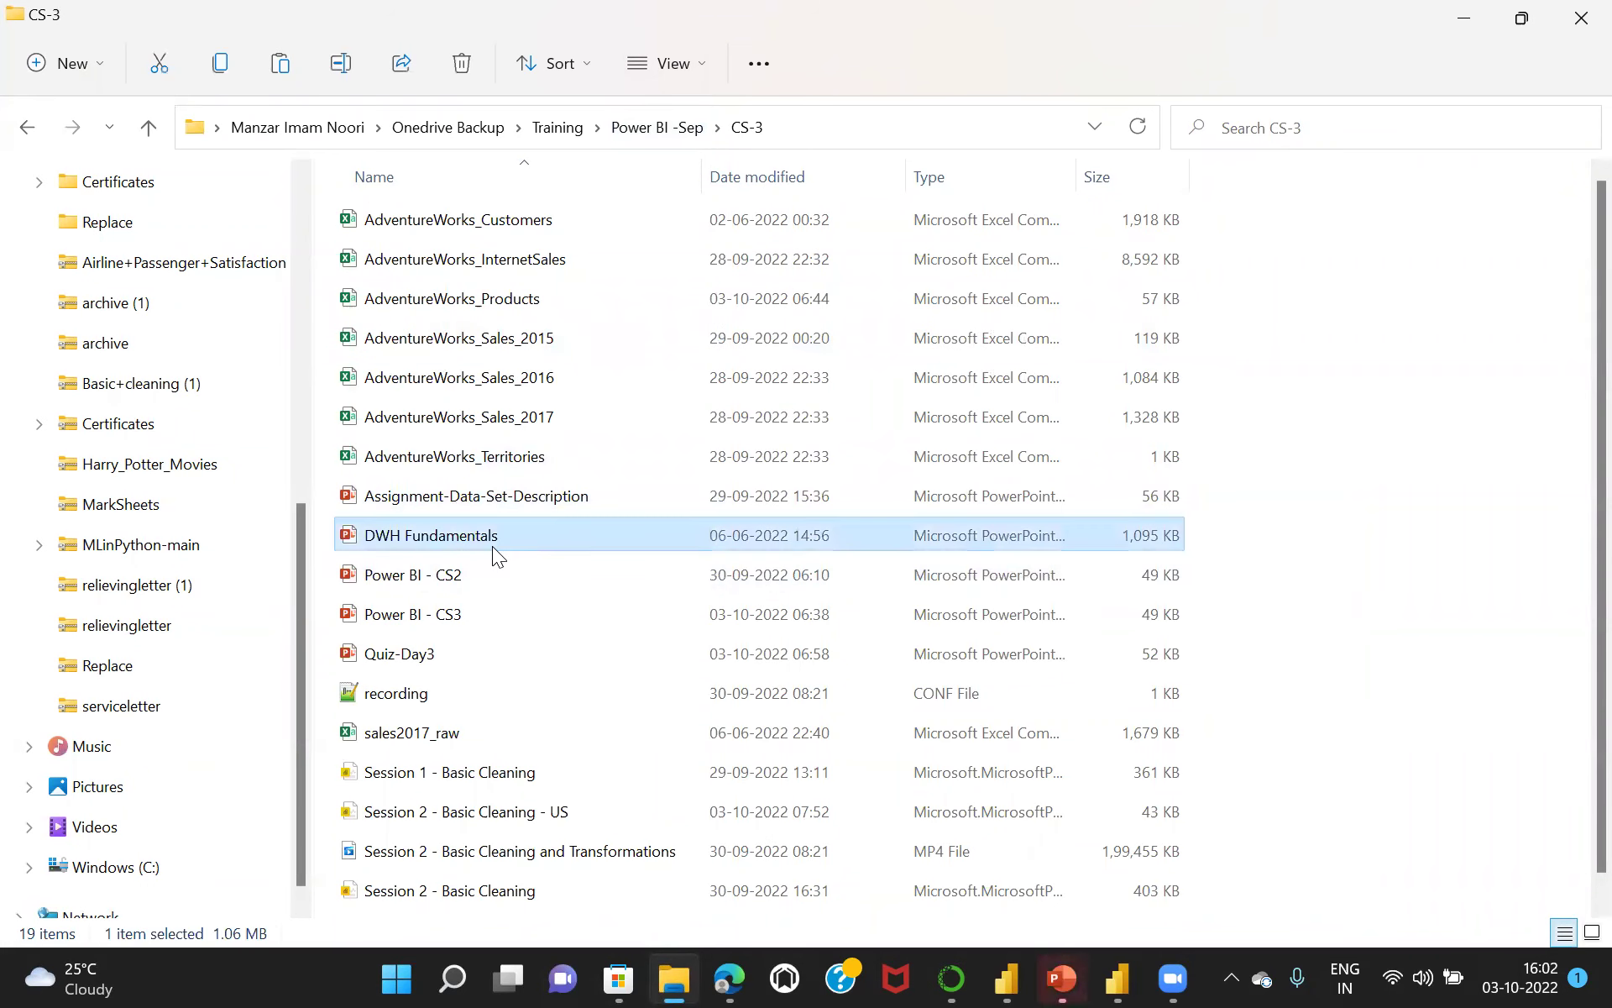